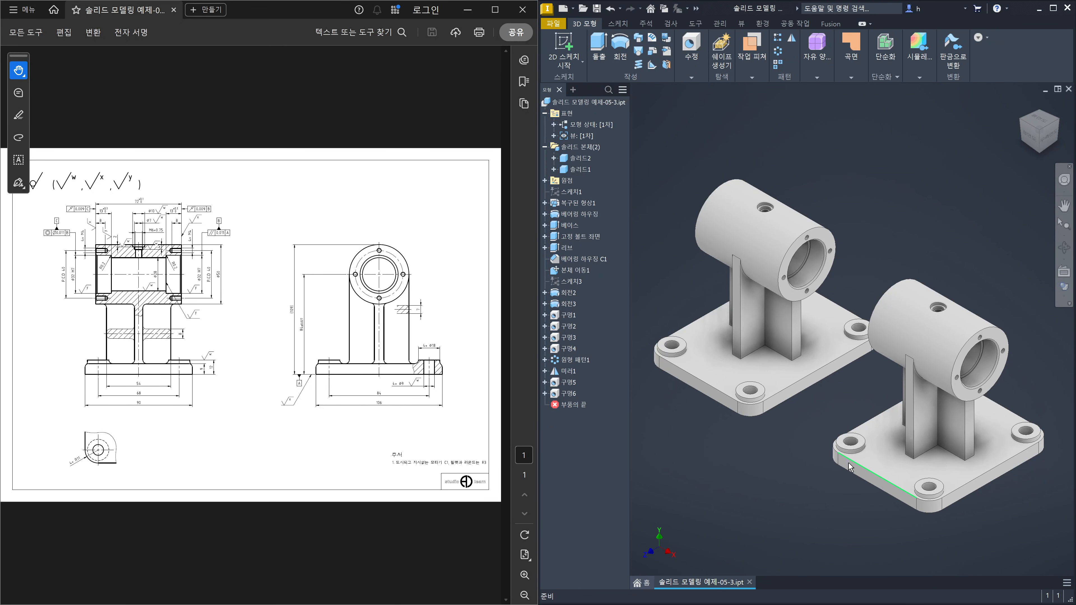
# - Examine the drawing's general note on unspecified chamfers, fillets and rounds in the PDF
pyautogui.click(402, 492)
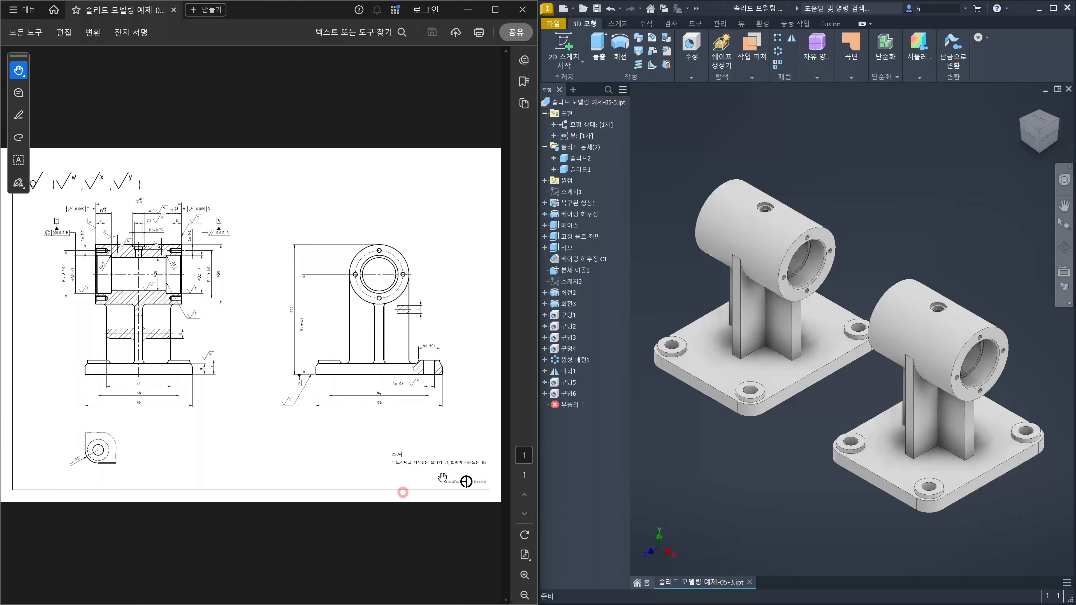
pyautogui.keyDown('ctrl'); pyautogui.scroll(4, 442, 477); pyautogui.keyUp('ctrl')
pyautogui.moveTo(441, 486); pyautogui.dragTo(347, 451)
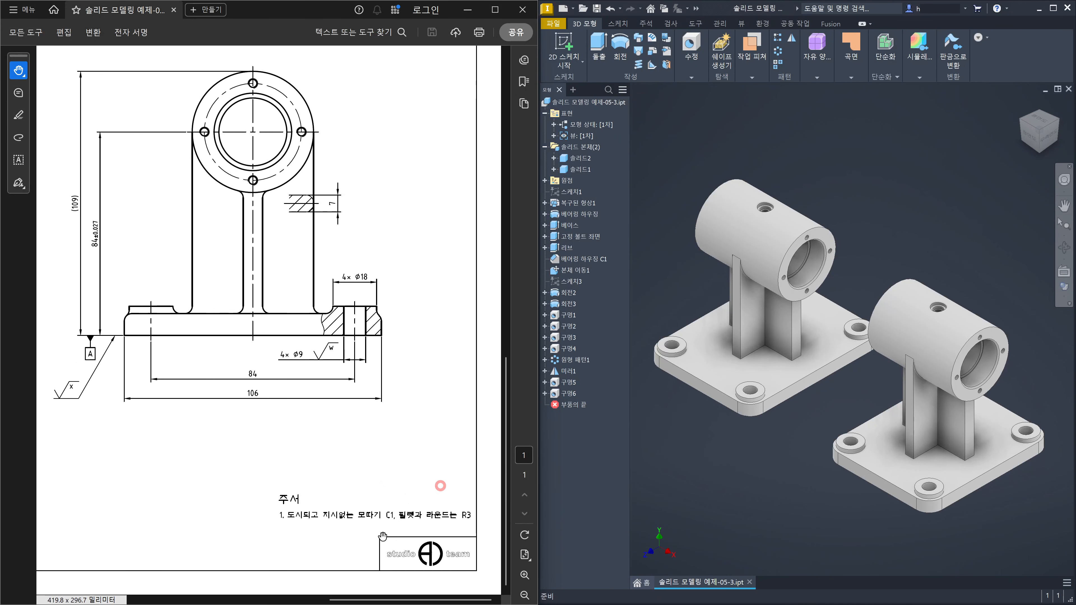
pyautogui.keyDown('ctrl'); pyautogui.scroll(3, 381, 535); pyautogui.keyUp('ctrl')
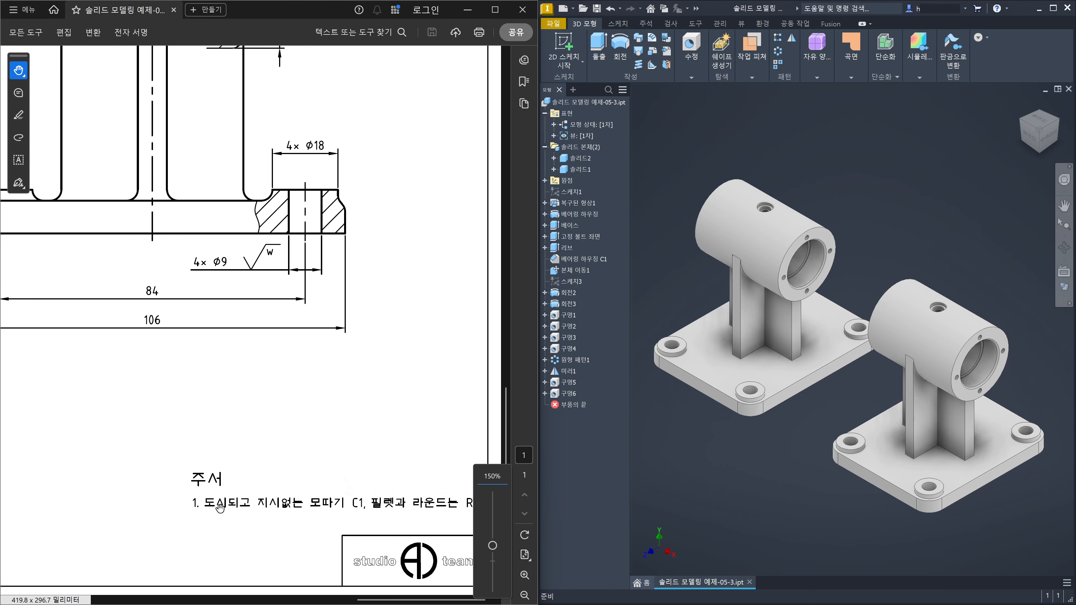
pyautogui.moveTo(380, 521); pyautogui.dragTo(300, 523)
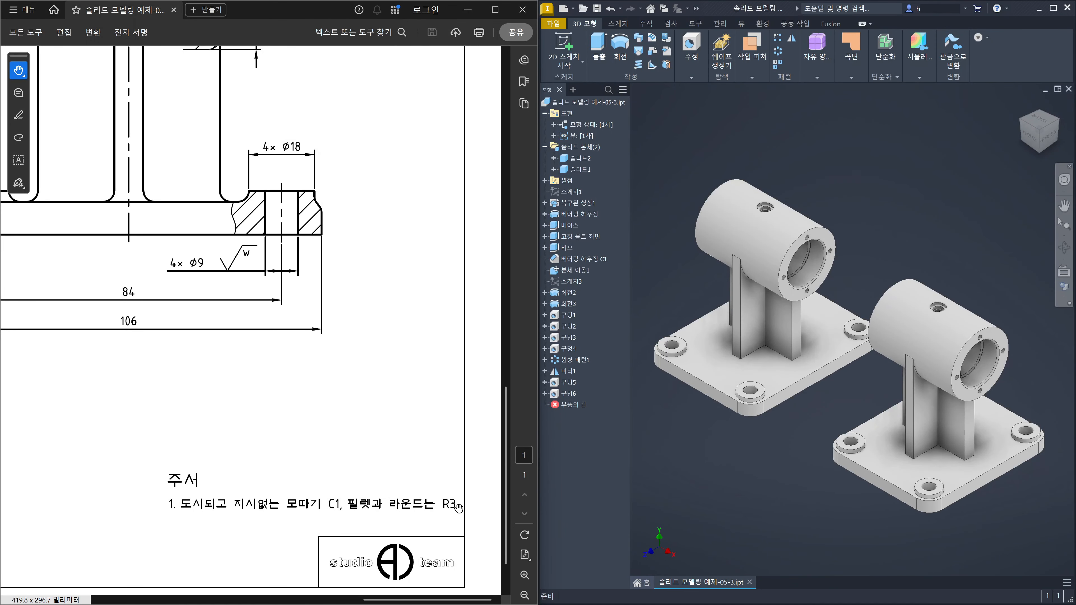
pyautogui.keyDown('ctrl'); pyautogui.scroll(-3, 407, 407); pyautogui.keyUp('ctrl')
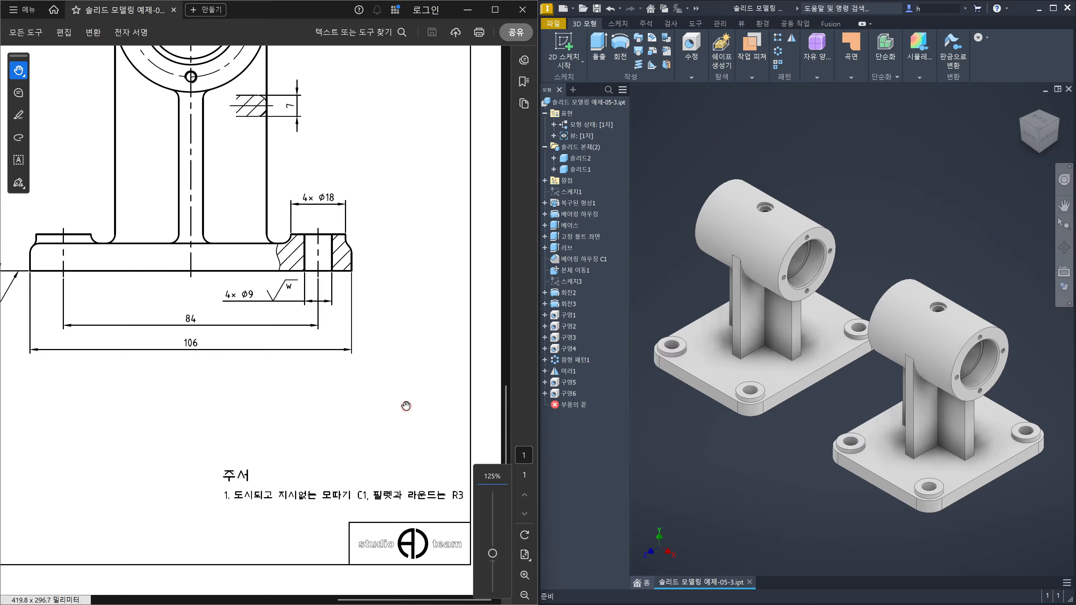
pyautogui.keyDown('ctrl'); pyautogui.scroll(-3, 406, 406); pyautogui.keyUp('ctrl')
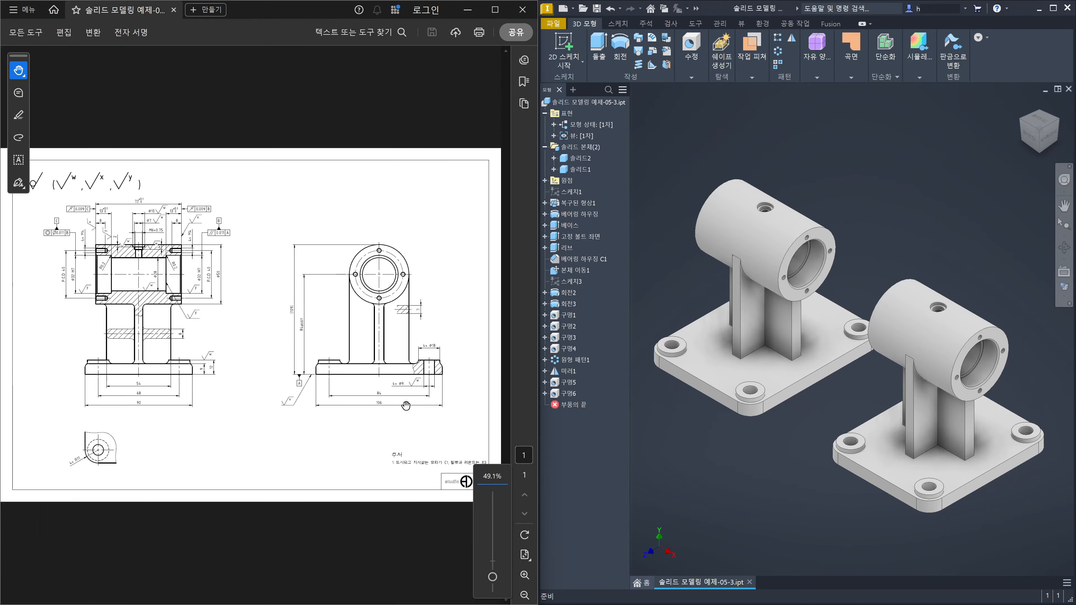
pyautogui.click(771, 434)
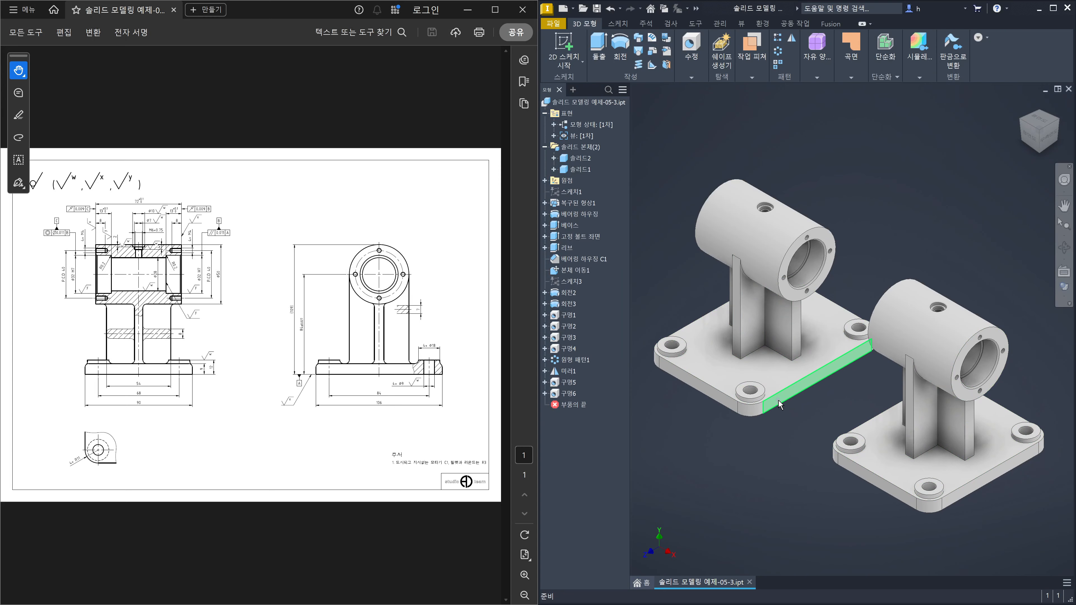
pyautogui.moveTo(795, 422)
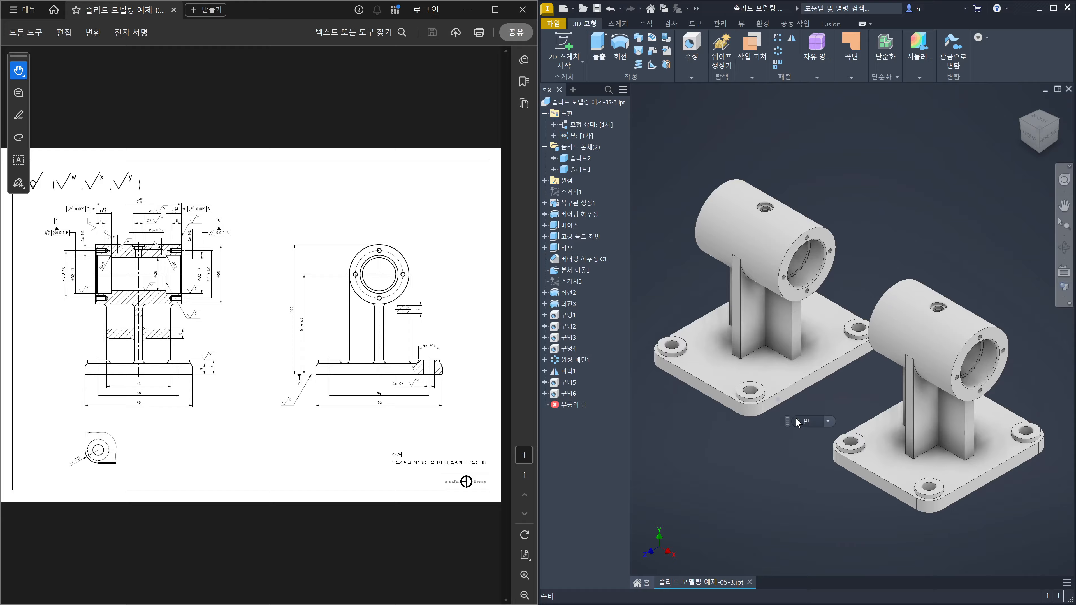
pyautogui.click(776, 330)
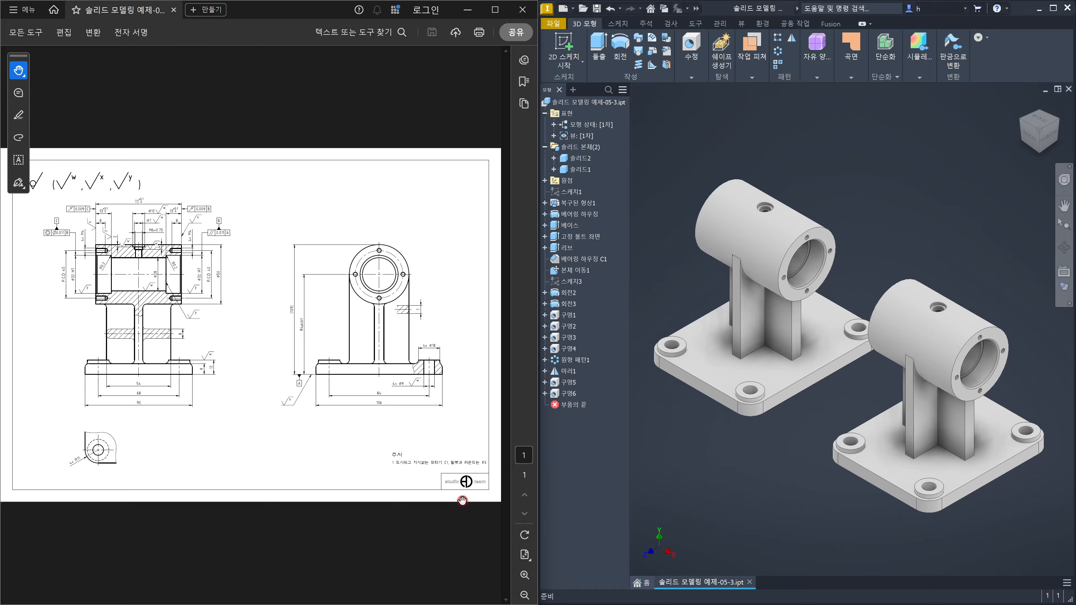
# - Enlarge the drawing so the side view and the general note below it are readable
pyautogui.keyDown('ctrl'); pyautogui.scroll(2, 471, 479); pyautogui.keyUp('ctrl')
pyautogui.keyDown('ctrl'); pyautogui.scroll(1, 427, 499); pyautogui.keyUp('ctrl')
pyautogui.moveTo(428, 499); pyautogui.dragTo(372, 468)
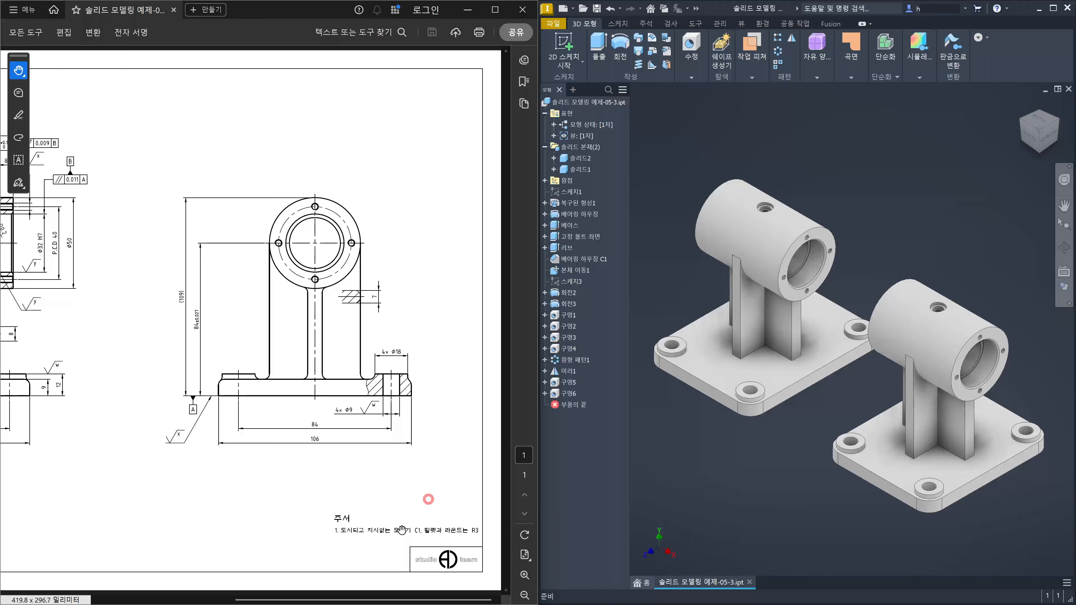
pyautogui.click(917, 182)
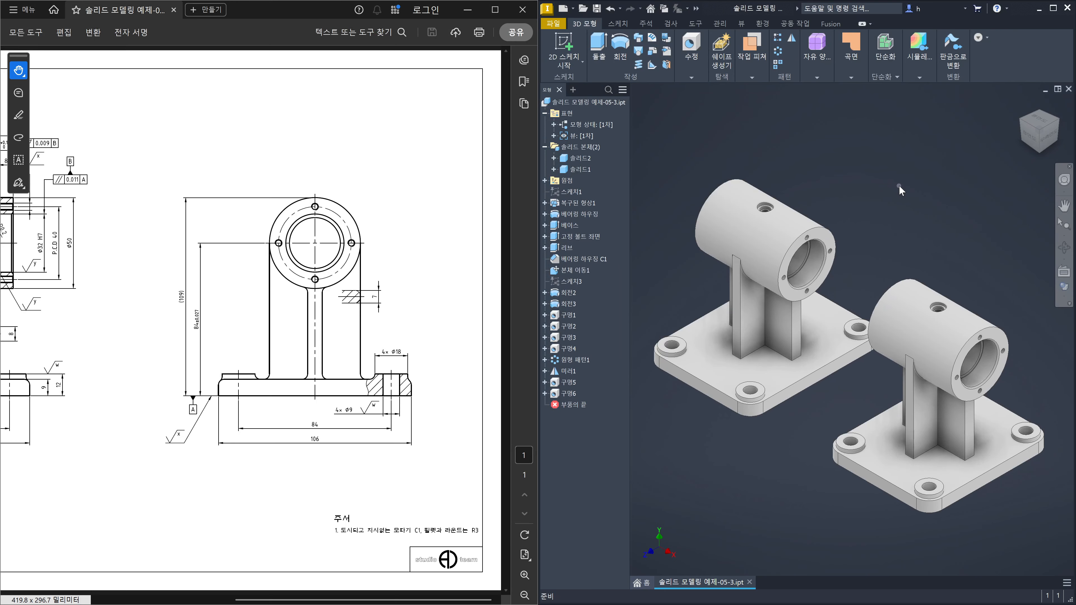
pyautogui.press('f')
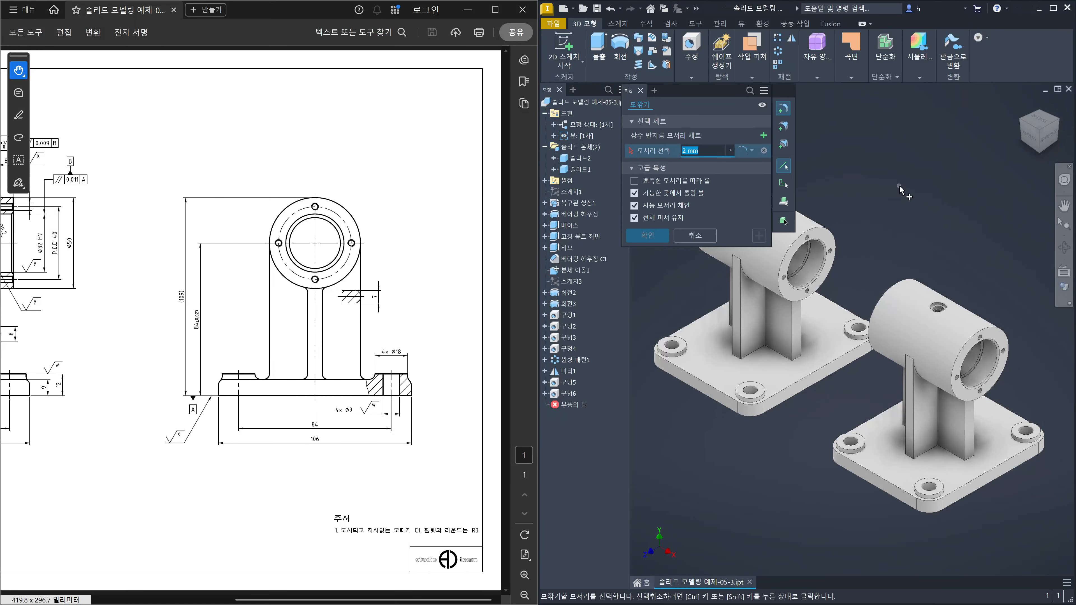
pyautogui.write('3')
pyautogui.scroll(5, 987, 487)
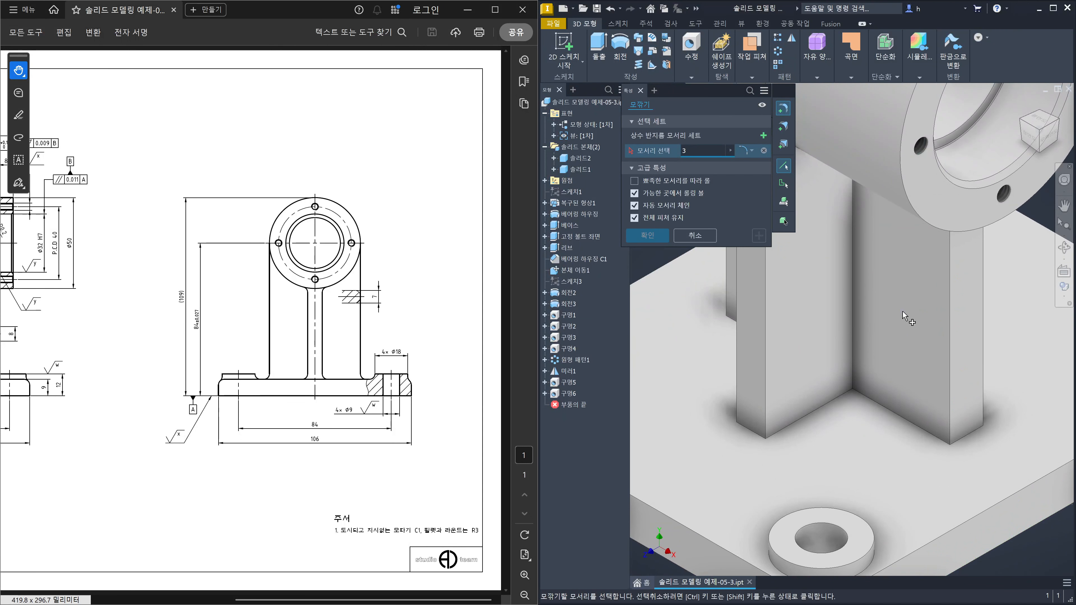
pyautogui.keyDown('shift'); pyautogui.moveTo(917, 321); pyautogui.dragTo(924, 279, button='middle'); pyautogui.keyUp('shift')
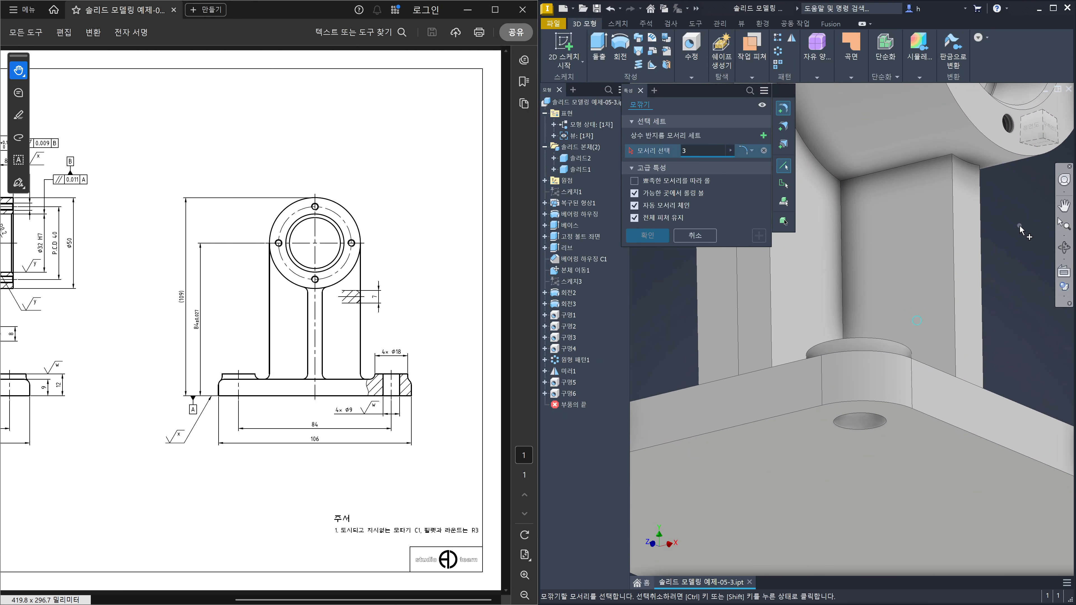
pyautogui.moveTo(1019, 226); pyautogui.dragTo(1057, 441, button='middle')
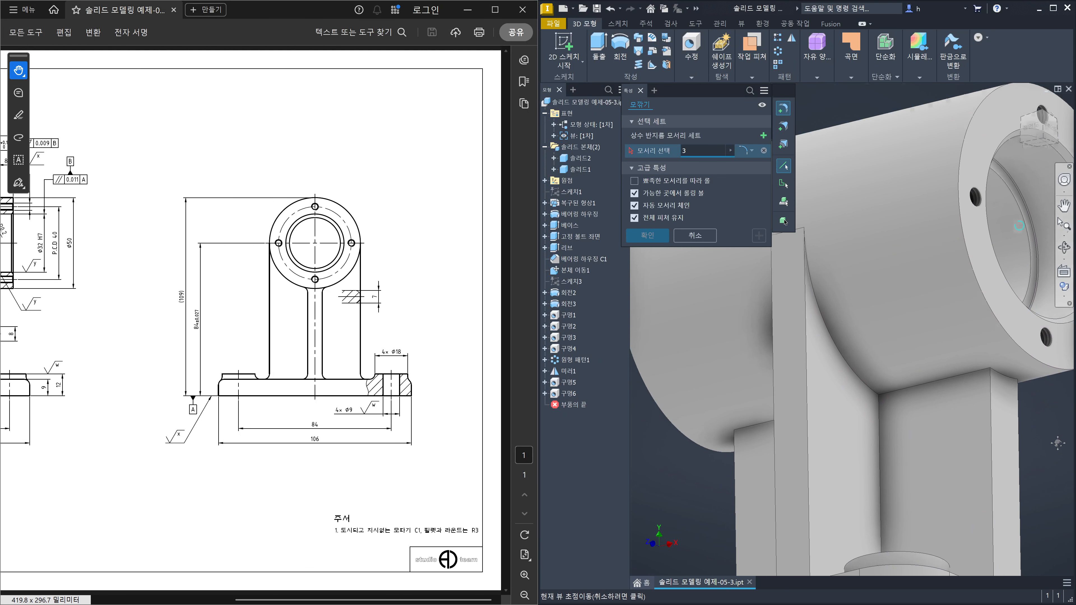
pyautogui.click(853, 381)
pyautogui.click(927, 387)
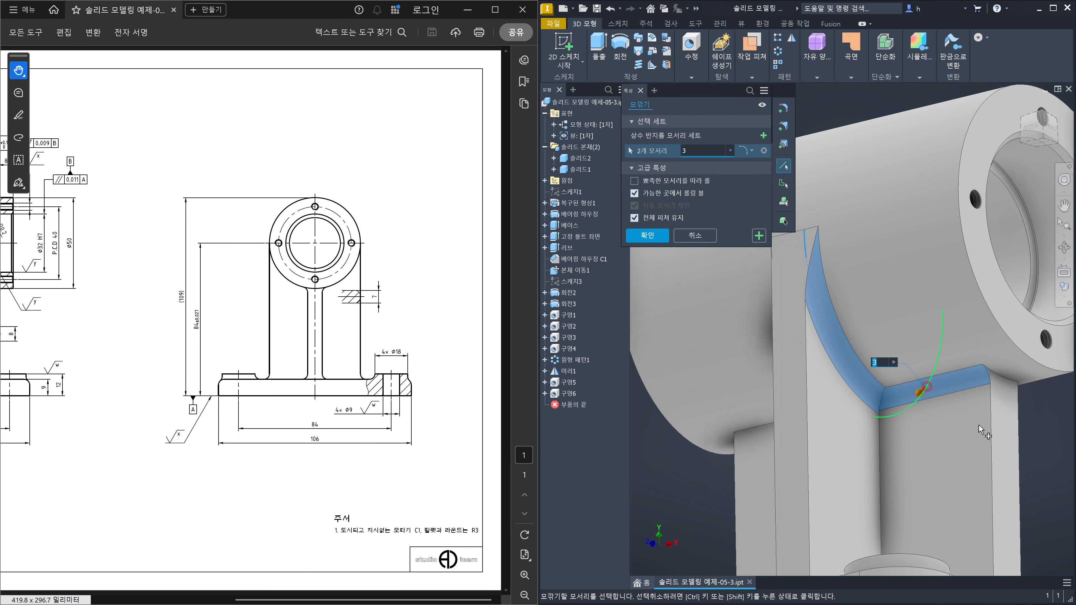
pyautogui.moveTo(982, 425)
pyautogui.keyDown('shift'); pyautogui.mouseDown(button='middle')
pyautogui.moveTo(878, 447)
pyautogui.moveTo(874, 425)
pyautogui.moveTo(911, 407)
pyautogui.mouseUp(button='middle'); pyautogui.keyUp('shift')
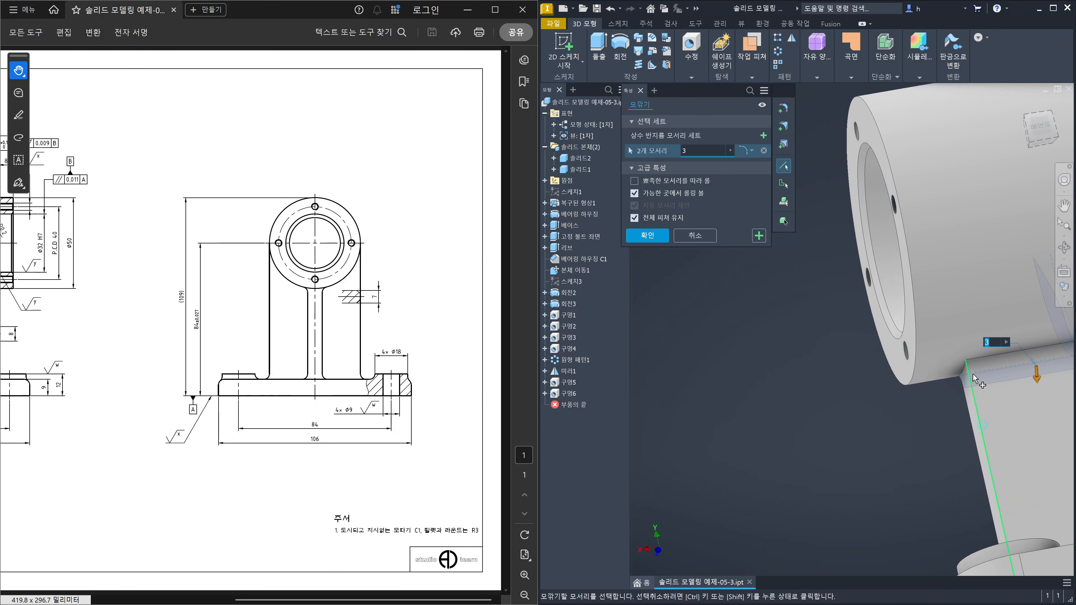
pyautogui.click(982, 358)
pyautogui.moveTo(993, 391); pyautogui.dragTo(815, 409, button='middle')
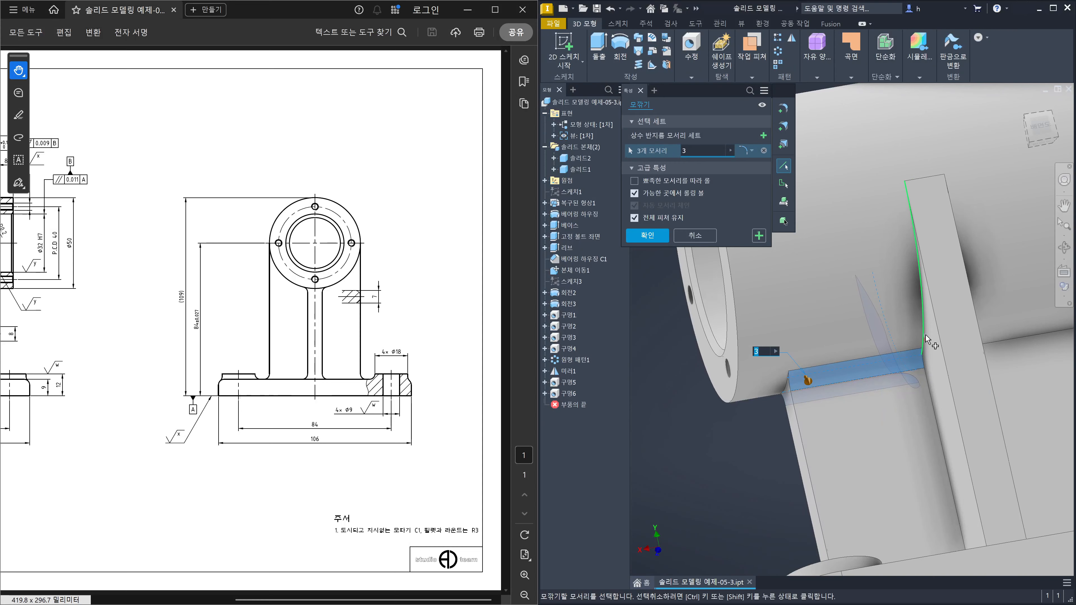
pyautogui.click(926, 343)
pyautogui.keyDown('shift'); pyautogui.moveTo(926, 343); pyautogui.dragTo(947, 319, button='middle'); pyautogui.keyUp('shift')
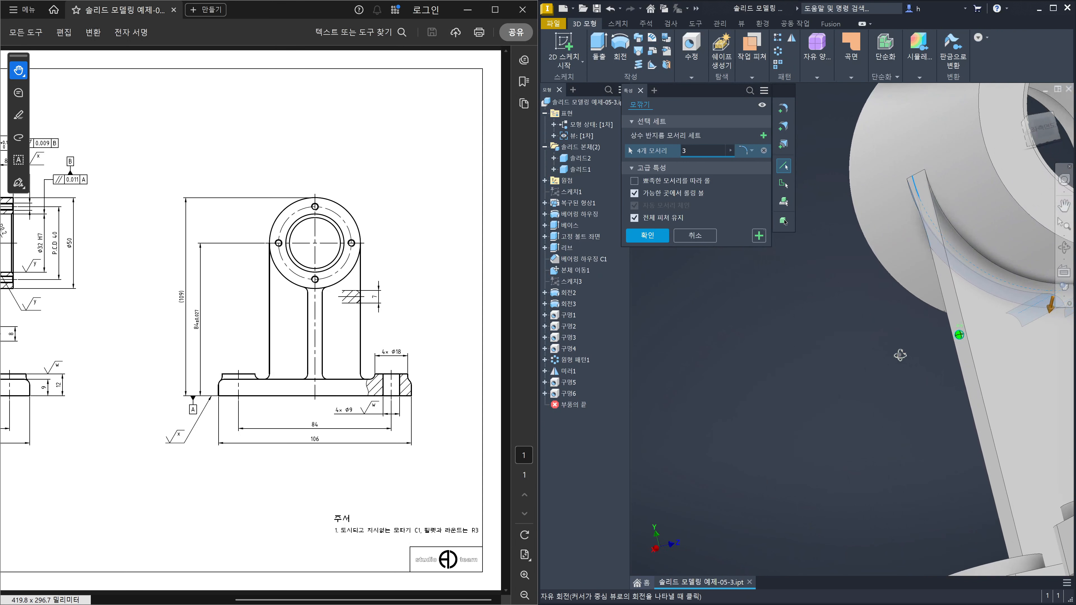
pyautogui.click(987, 261)
pyautogui.keyDown('shift'); pyautogui.moveTo(987, 260); pyautogui.dragTo(841, 392, button='middle'); pyautogui.keyUp('shift')
pyautogui.click(907, 314)
pyautogui.scroll(-8, 947, 357)
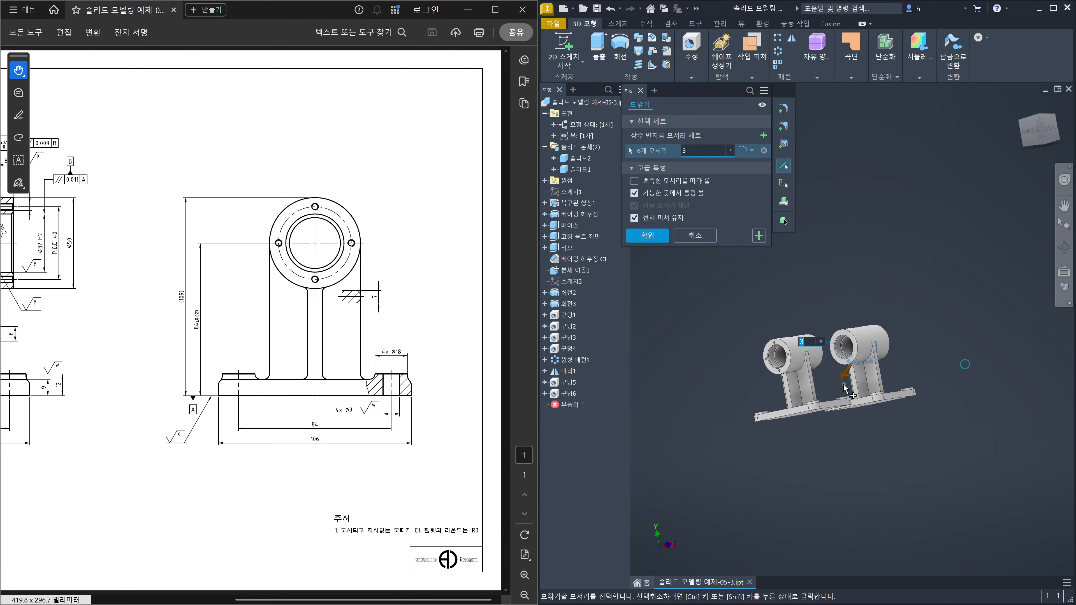
pyautogui.press('Escape')
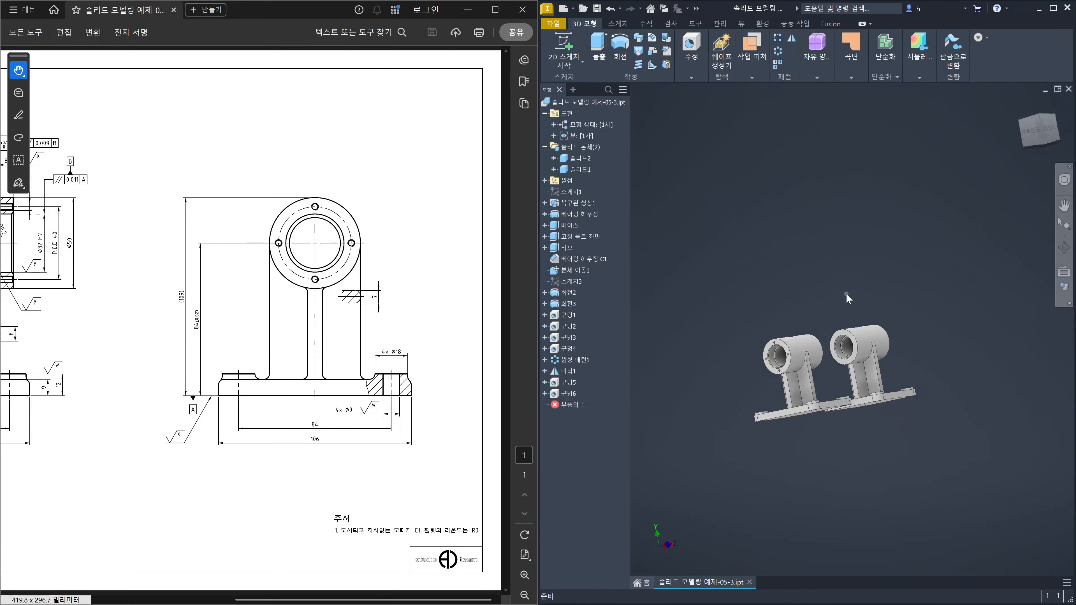
pyautogui.keyDown('shift'); pyautogui.moveTo(783, 305); pyautogui.dragTo(887, 286, button='middle'); pyautogui.keyUp('shift')
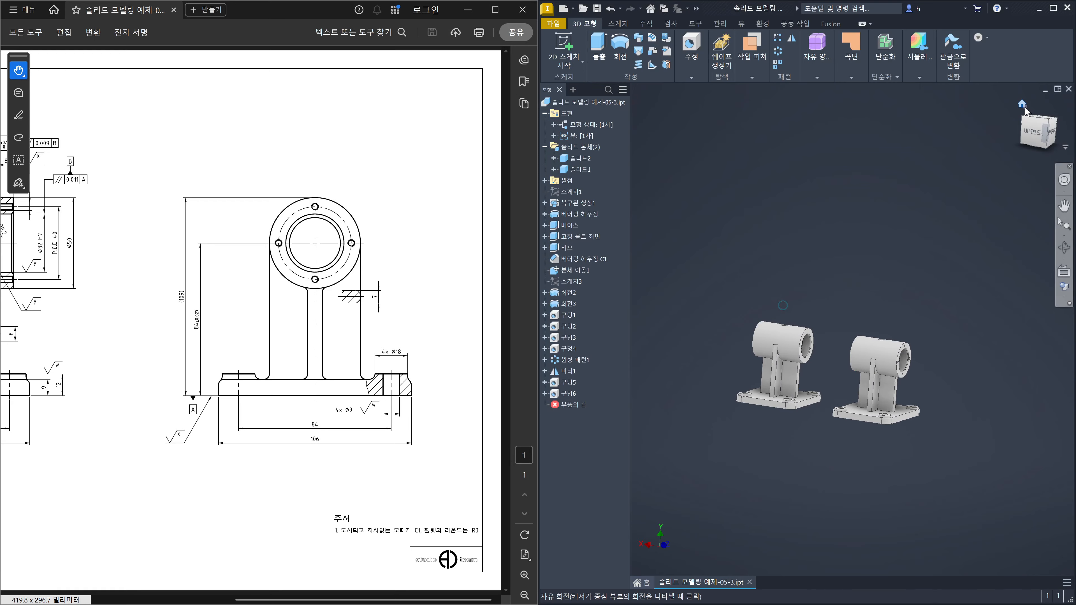
pyautogui.click(1022, 104)
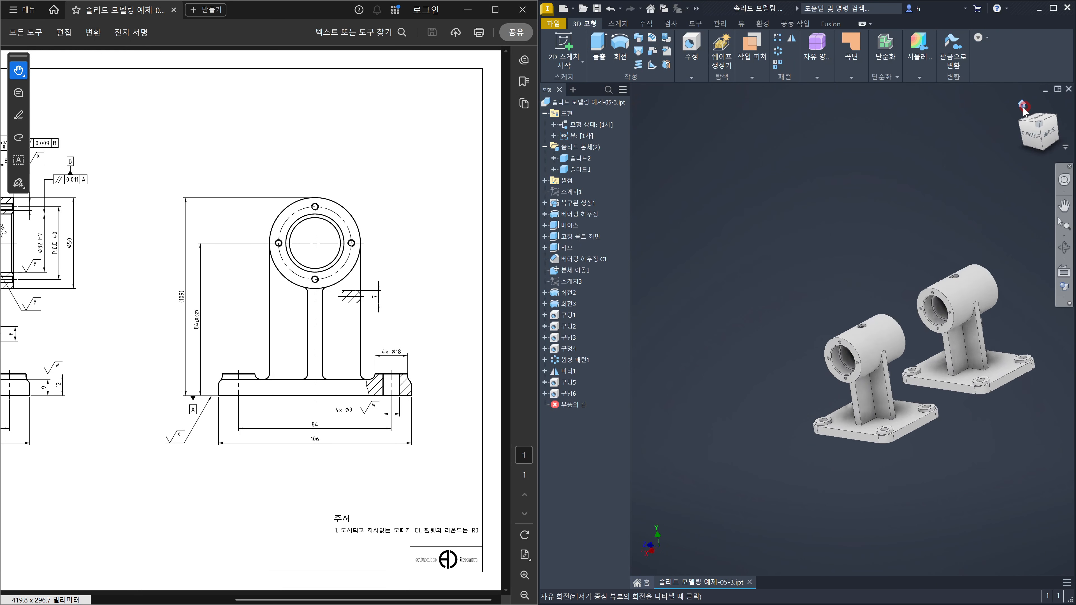
# - Start a fillet with a 3 mm radius in Inventor and select four edges where the front bracket's ribs meet the bearing housing
pyautogui.click(937, 210)
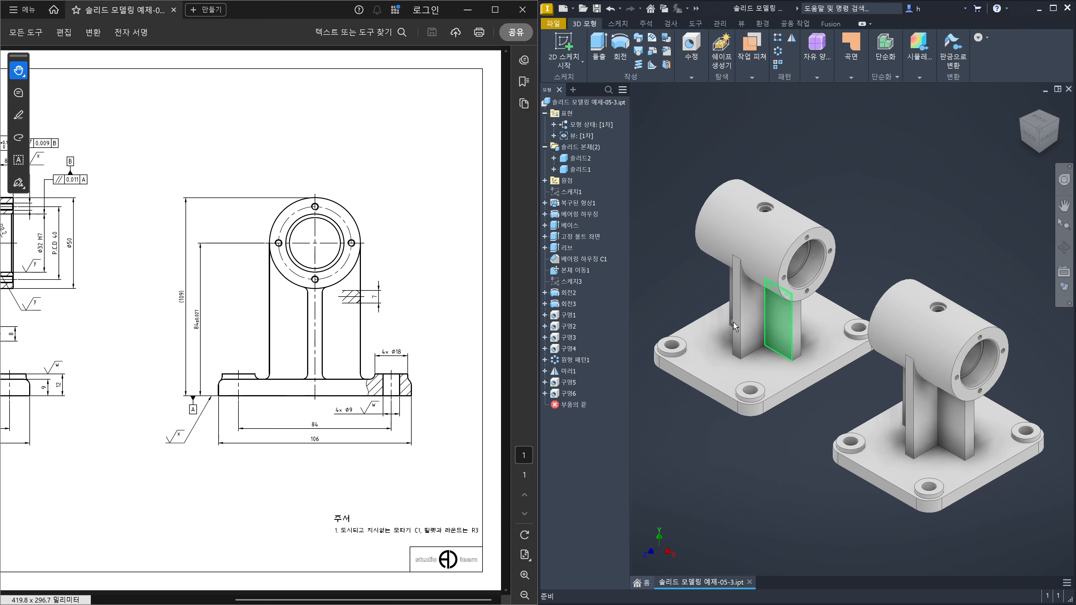
pyautogui.write('f')
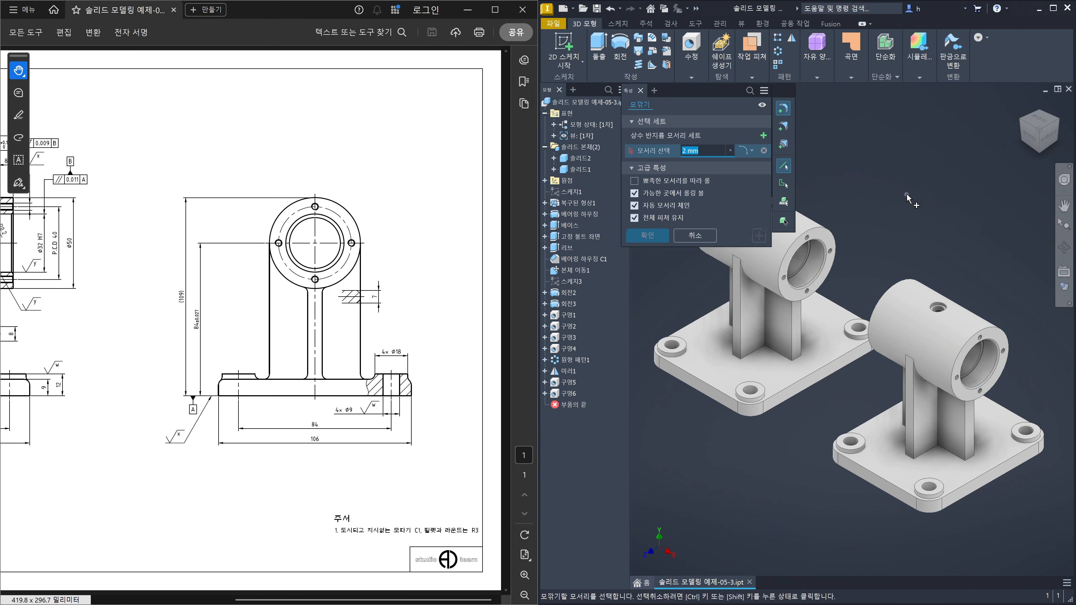
pyautogui.write('3')
pyautogui.keyDown('shift'); pyautogui.moveTo(942, 397); pyautogui.dragTo(926, 296, button='middle'); pyautogui.keyUp('shift')
pyautogui.scroll(5, 910, 260)
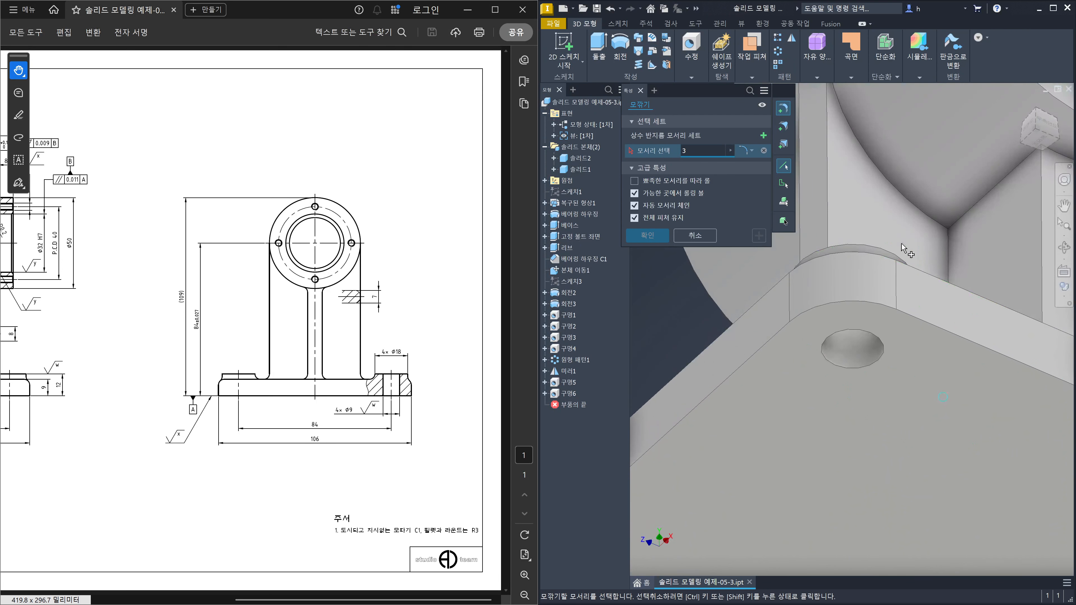
pyautogui.click(906, 199)
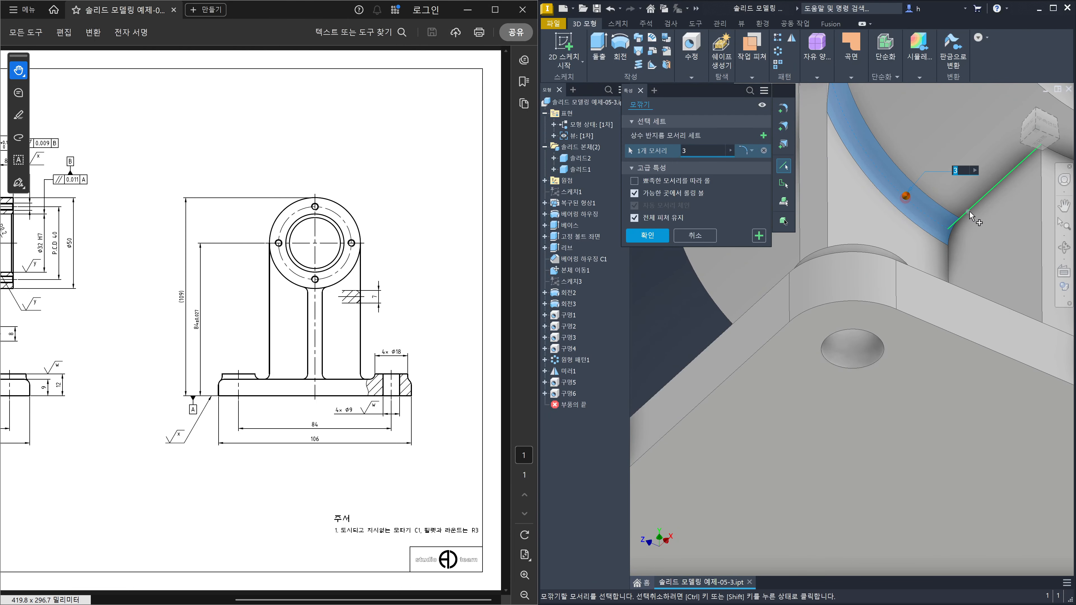
pyautogui.click(969, 211)
pyautogui.moveTo(981, 242); pyautogui.dragTo(961, 305, button='middle')
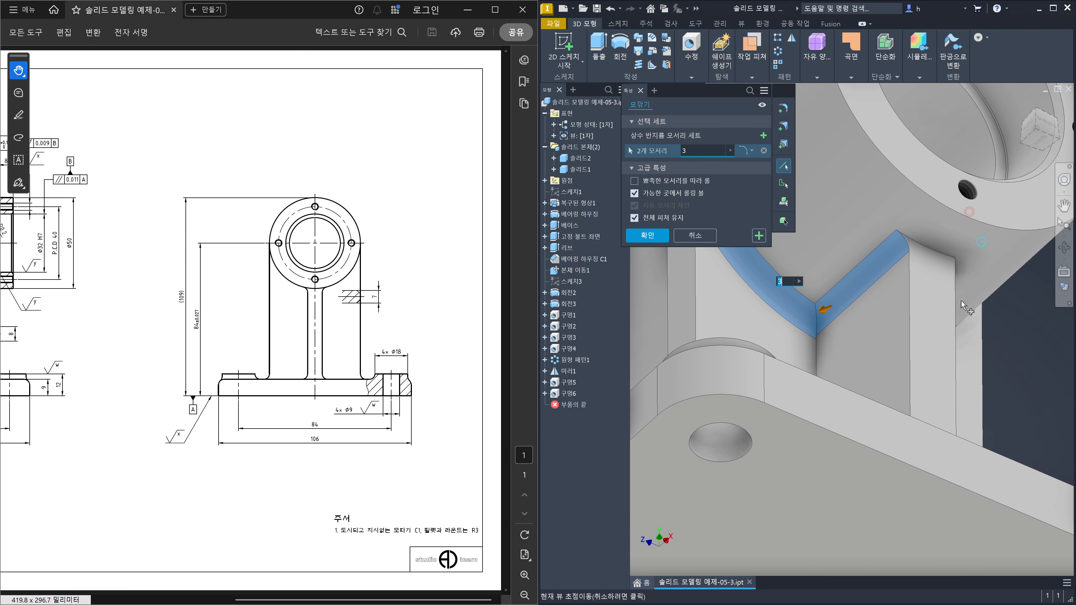
pyautogui.click(948, 267)
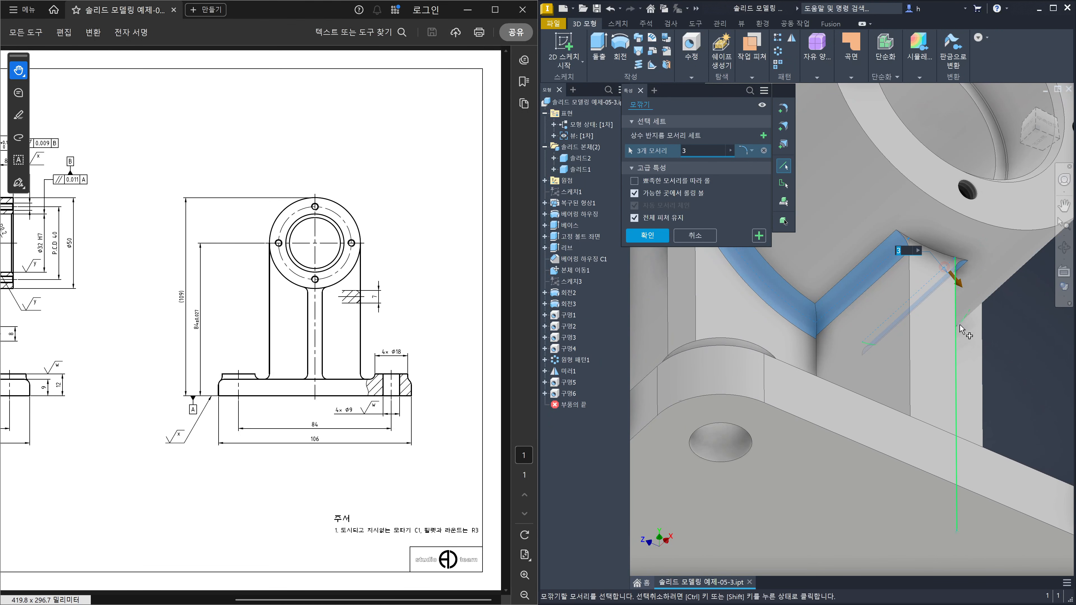
pyautogui.click(956, 335)
# - Add four more edges where the front bracket's ribs meet the bearing housing to the 3 mm fillet selection
pyautogui.press('F4')
pyautogui.keyDown('shift'); pyautogui.moveTo(982, 371); pyautogui.dragTo(874, 327, button='middle'); pyautogui.keyUp('shift')
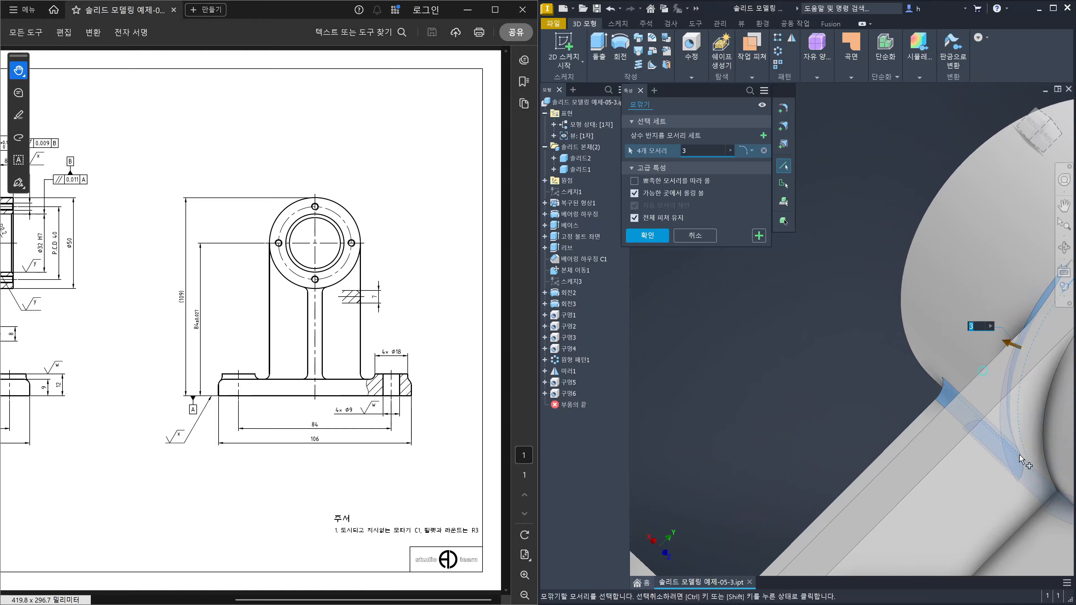
pyautogui.click(1047, 465)
pyautogui.moveTo(1009, 463); pyautogui.dragTo(811, 322, button='middle')
pyautogui.scroll(-2, 920, 408)
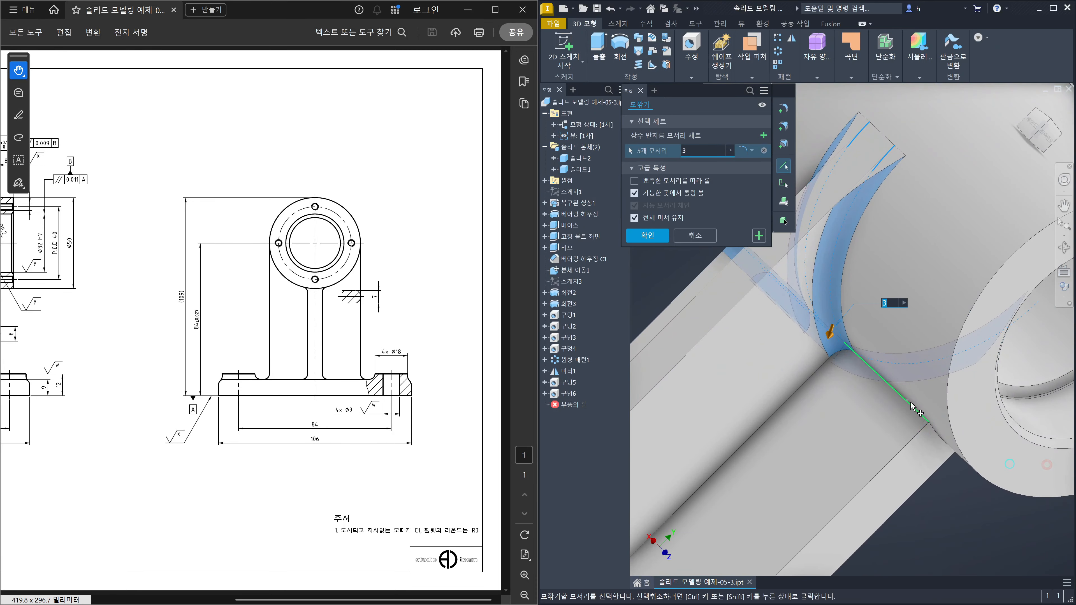
pyautogui.click(921, 411)
pyautogui.press('F4')
pyautogui.keyDown('shift'); pyautogui.moveTo(947, 465); pyautogui.dragTo(919, 395, button='middle'); pyautogui.keyUp('shift')
pyautogui.click(966, 501)
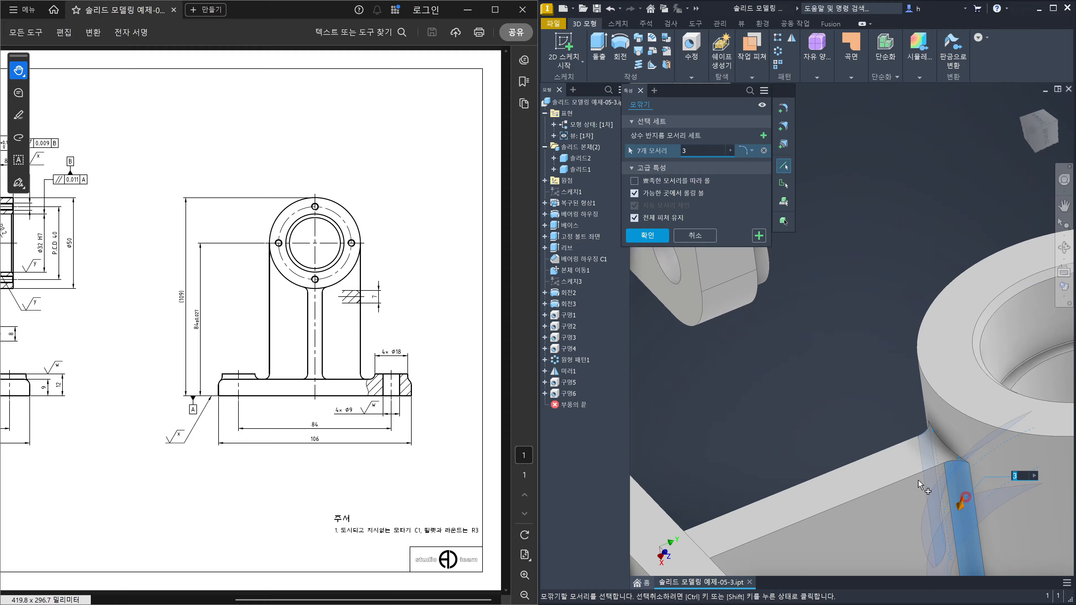
pyautogui.scroll(4, 920, 460)
pyautogui.click(928, 456)
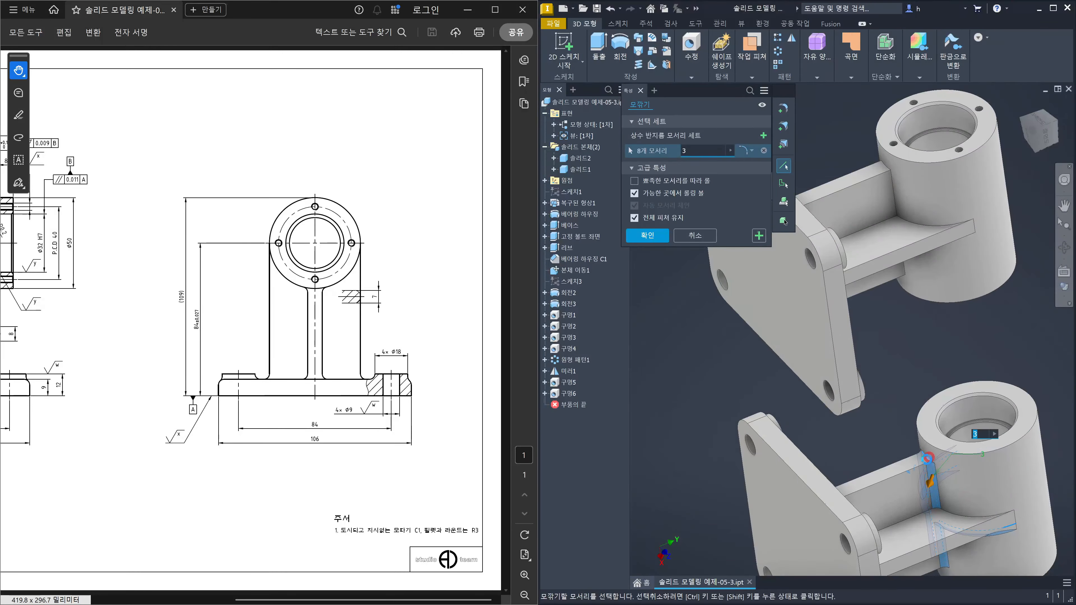
# - Add two more rib-to-housing junction edges from the remaining sides of the front bracket's housing to the fillet selection
pyautogui.keyDown('shift'); pyautogui.moveTo(954, 482); pyautogui.dragTo(955, 439, button='middle'); pyautogui.keyUp('shift')
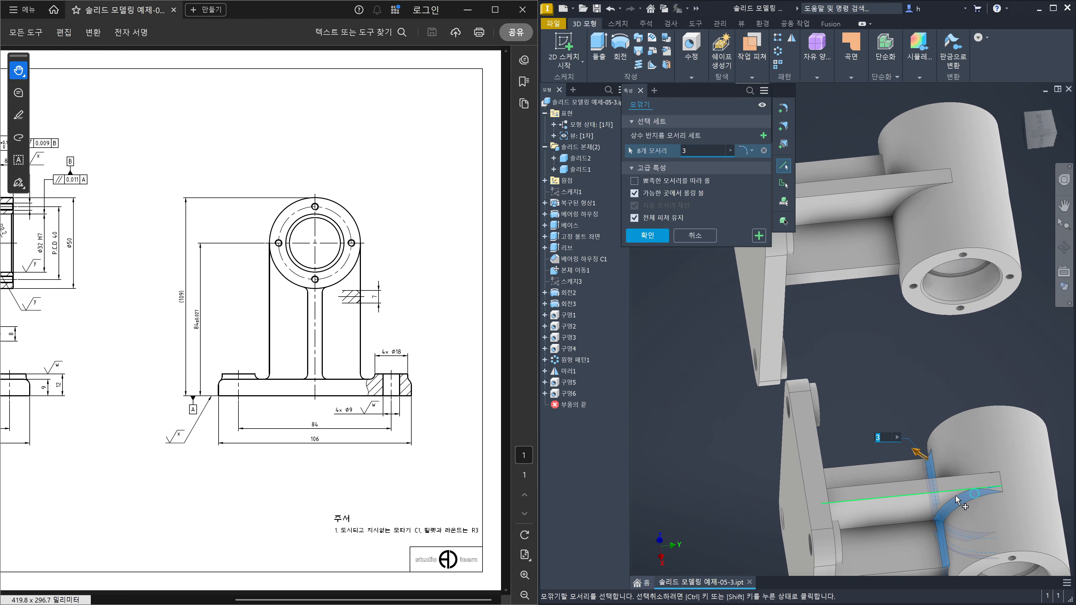
pyautogui.keyDown('shift'); pyautogui.moveTo(968, 509); pyautogui.dragTo(982, 456, button='middle'); pyautogui.keyUp('shift')
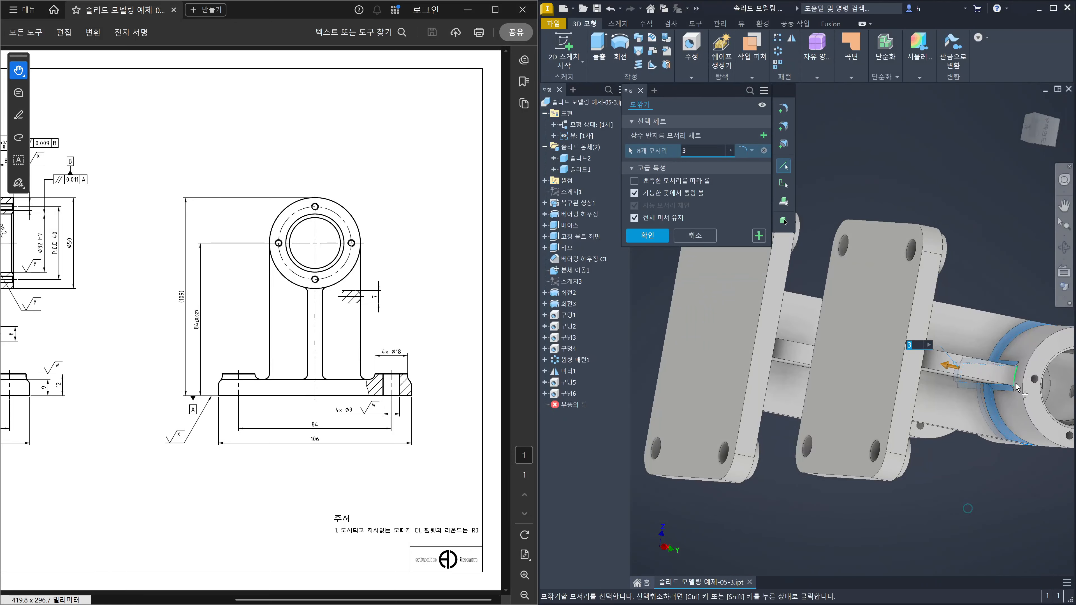
pyautogui.click(983, 367)
pyautogui.keyDown('shift'); pyautogui.moveTo(989, 319); pyautogui.dragTo(972, 364, button='middle'); pyautogui.keyUp('shift')
pyautogui.keyDown('shift'); pyautogui.moveTo(908, 494); pyautogui.dragTo(950, 539, button='middle'); pyautogui.keyUp('shift')
pyautogui.click(971, 525)
# - Select six edges where the ribs meet the front bracket's base plate for the 3 mm fillet
pyautogui.moveTo(977, 490); pyautogui.dragTo(858, 373, button='middle')
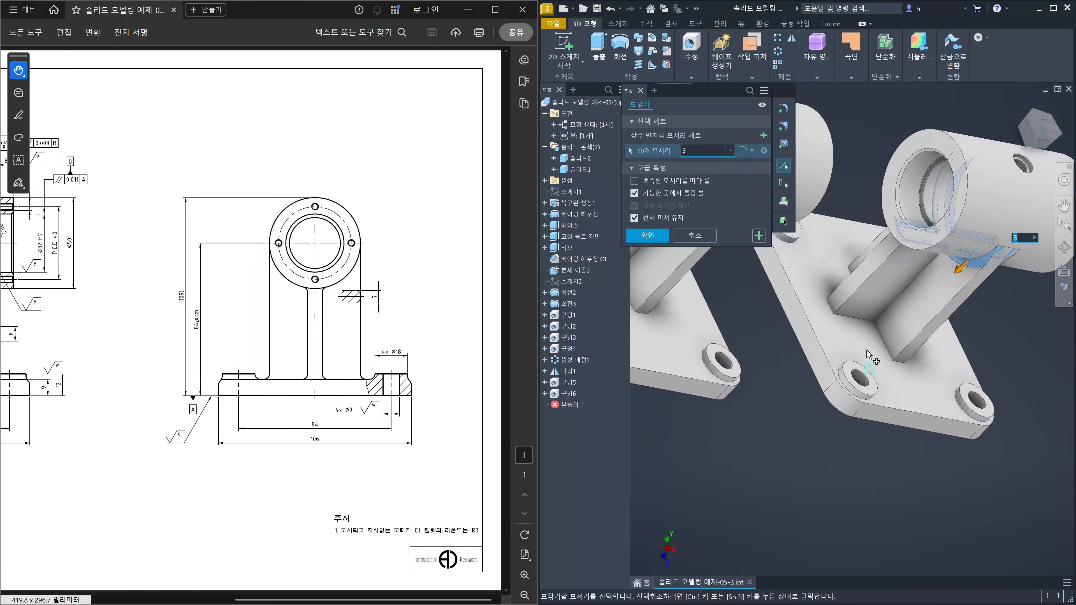
pyautogui.click(860, 317)
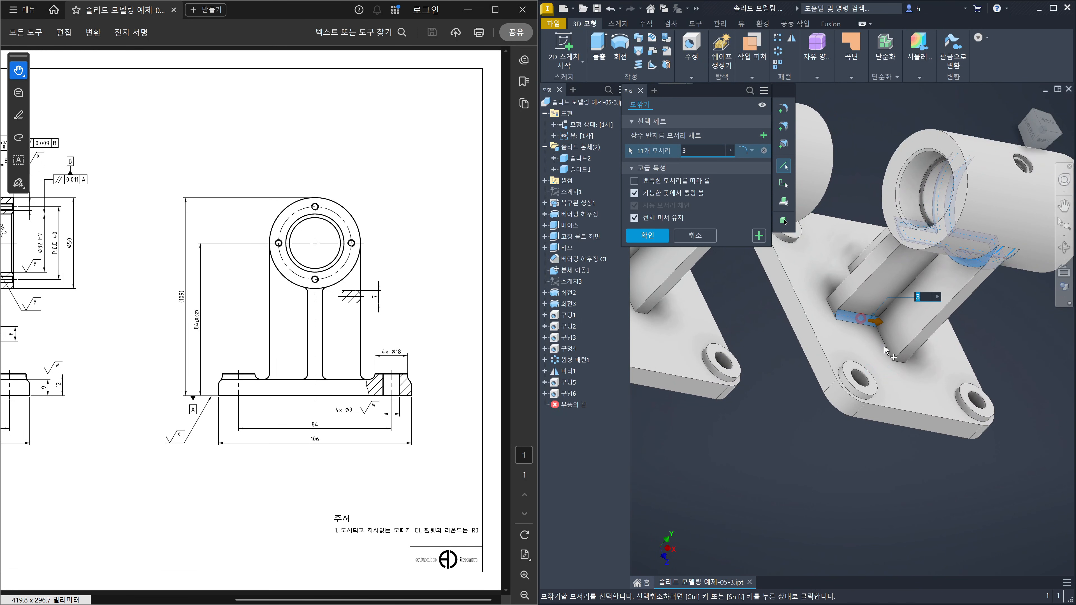
pyautogui.click(884, 346)
pyautogui.moveTo(887, 356); pyautogui.dragTo(906, 394)
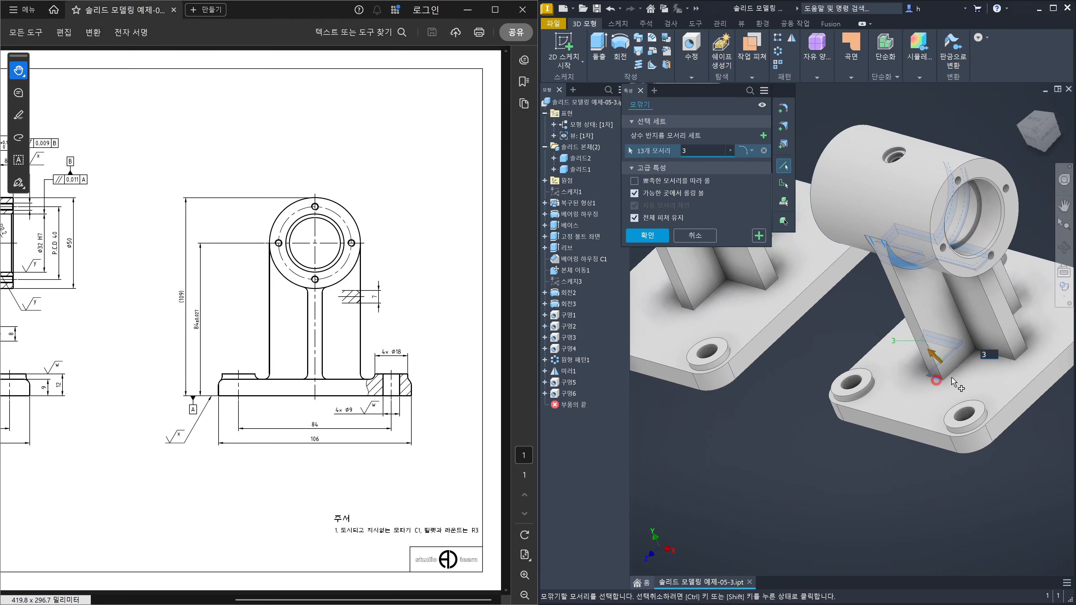
pyautogui.click(933, 379)
pyautogui.click(954, 364)
pyautogui.click(1004, 362)
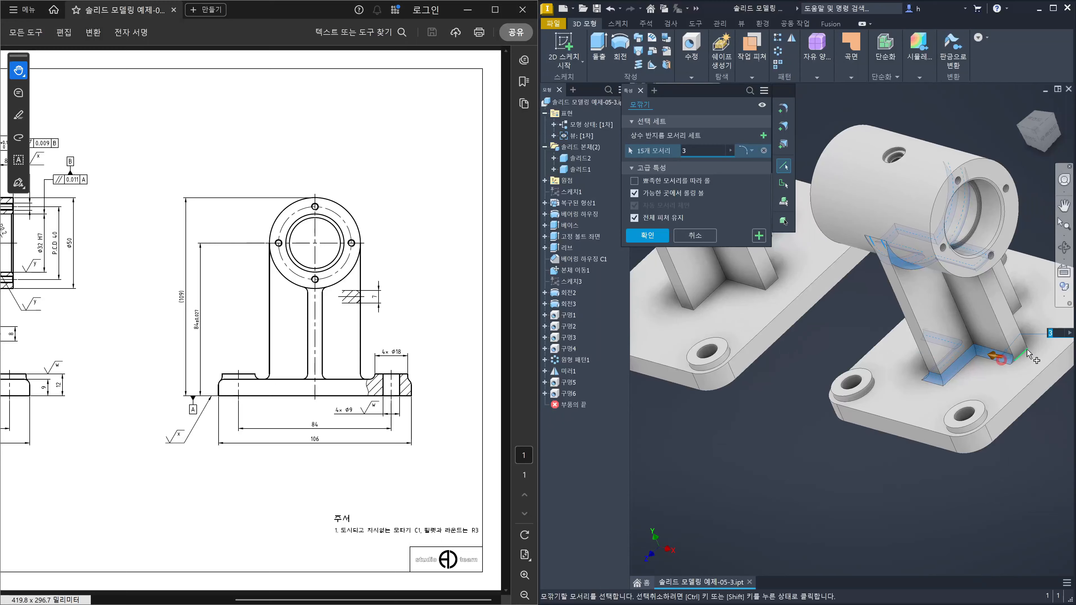
pyautogui.click(1016, 367)
# - Add the remaining six rib-to-base edges to the fillet selection, deselecting the rib's long edge picked by mistake
pyautogui.keyDown('shift'); pyautogui.moveTo(1017, 370); pyautogui.dragTo(989, 389, button='middle'); pyautogui.keyUp('shift')
pyautogui.click(920, 405)
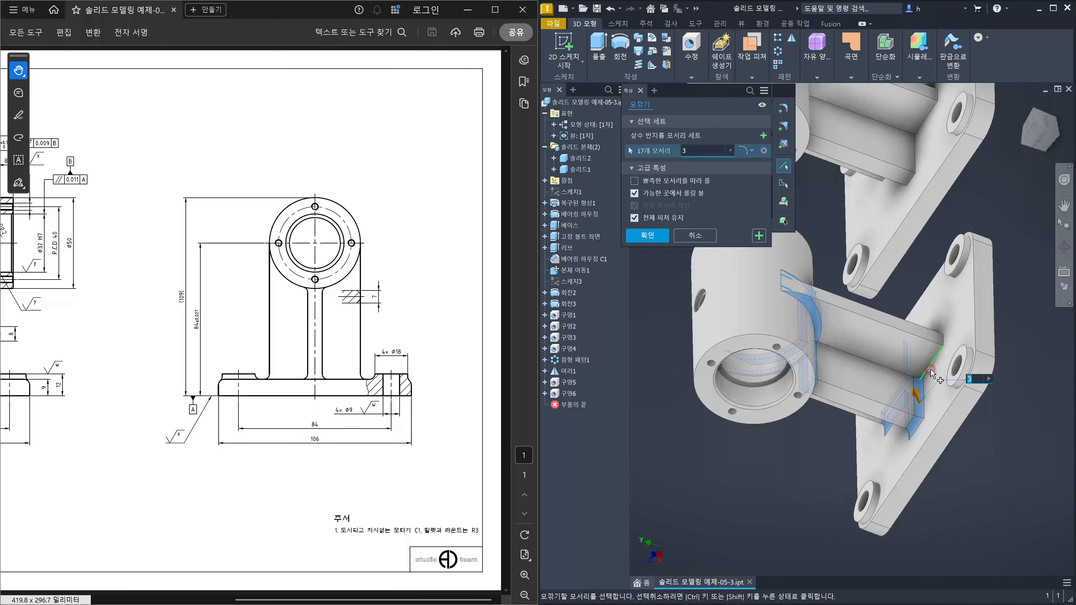
pyautogui.click(929, 368)
pyautogui.keyDown('shift'); pyautogui.moveTo(944, 343); pyautogui.dragTo(932, 376, button='middle'); pyautogui.keyUp('shift')
pyautogui.click(944, 398)
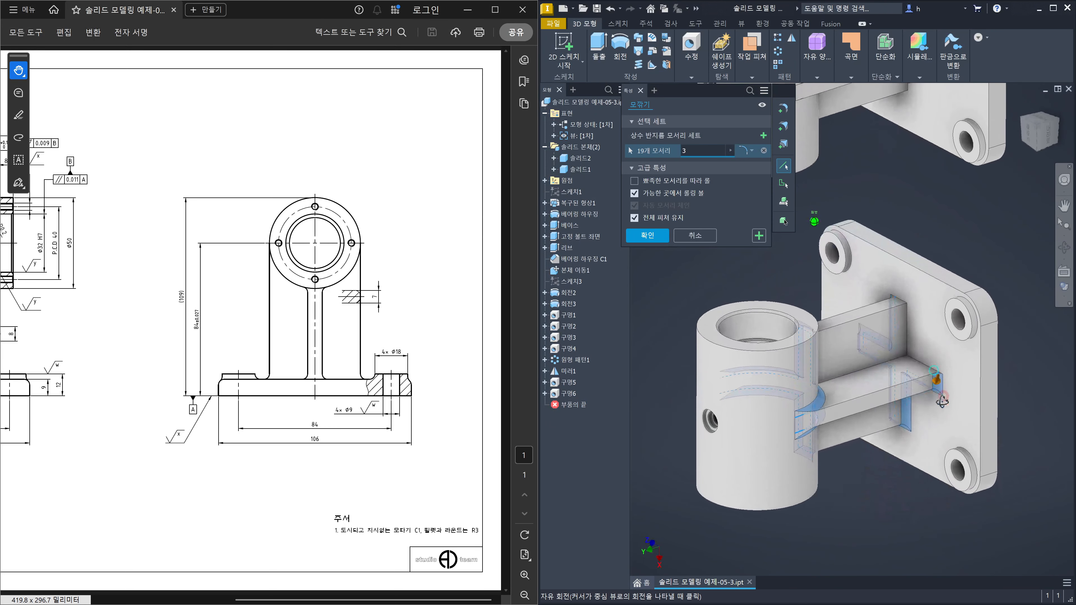
pyautogui.click(930, 369)
pyautogui.click(907, 317)
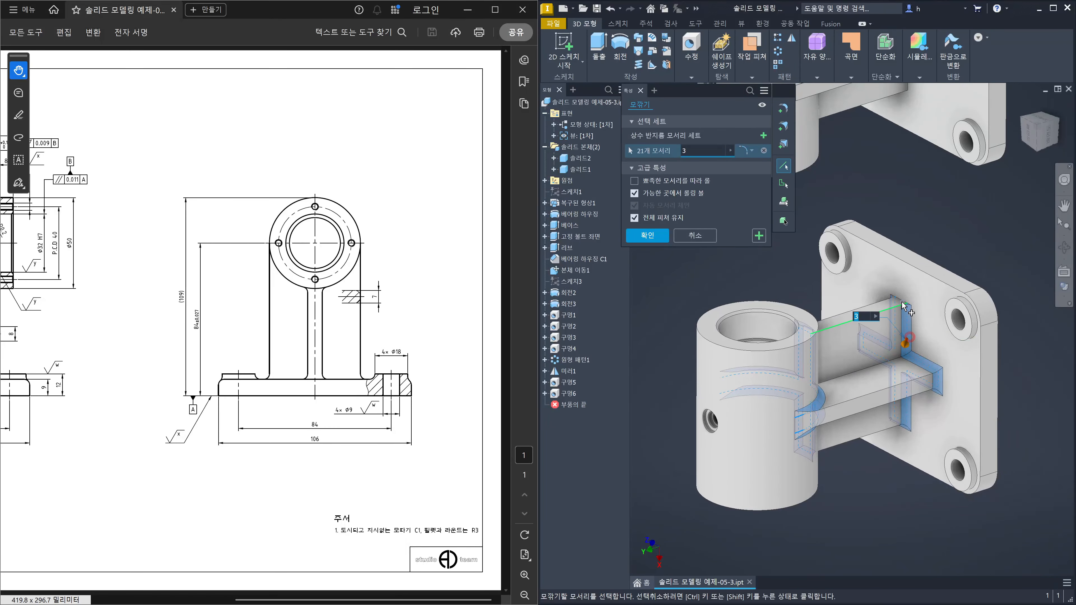
pyautogui.click(902, 301)
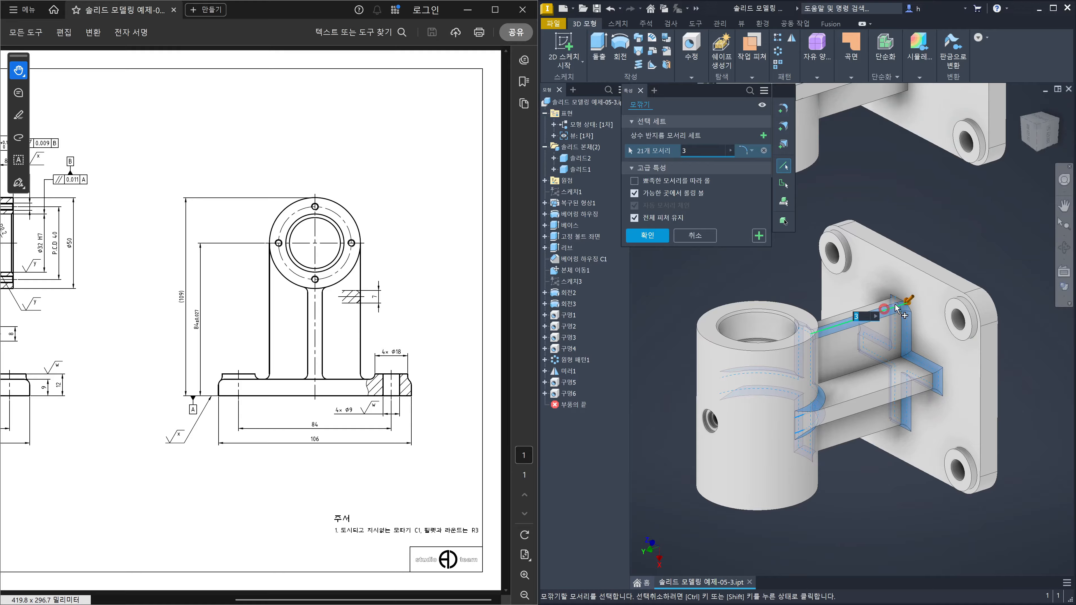
pyautogui.keyDown('ctrl'); pyautogui.click(899, 303); pyautogui.keyUp('ctrl')
pyautogui.click(899, 301)
# - Add the circular edges where the four bolt bosses meet the base plate to the fillet selection
pyautogui.keyDown('shift'); pyautogui.moveTo(957, 361); pyautogui.dragTo(963, 317, button='middle'); pyautogui.keyUp('shift')
pyautogui.click(971, 341)
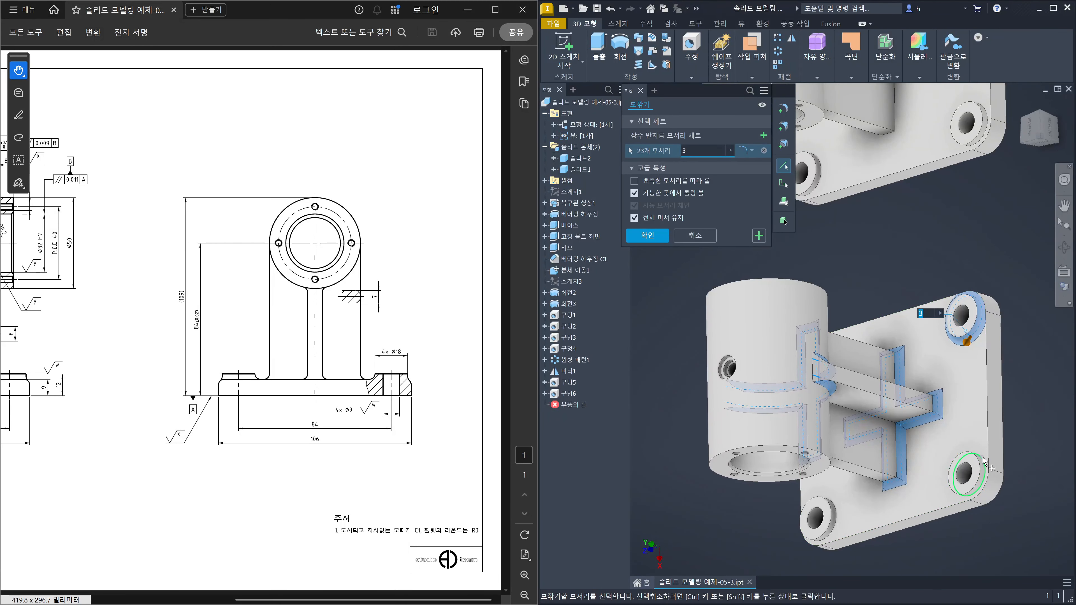
pyautogui.click(947, 476)
pyautogui.keyDown('shift'); pyautogui.moveTo(1018, 406); pyautogui.dragTo(960, 452, button='middle'); pyautogui.keyUp('shift')
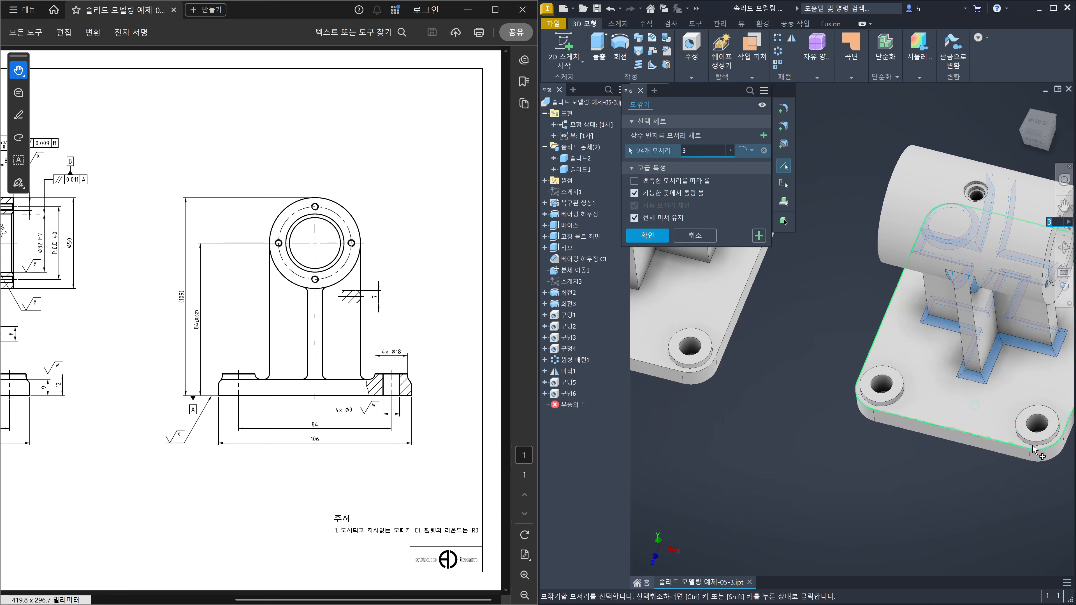
pyautogui.scroll(5, 1029, 450)
pyautogui.click(1027, 450)
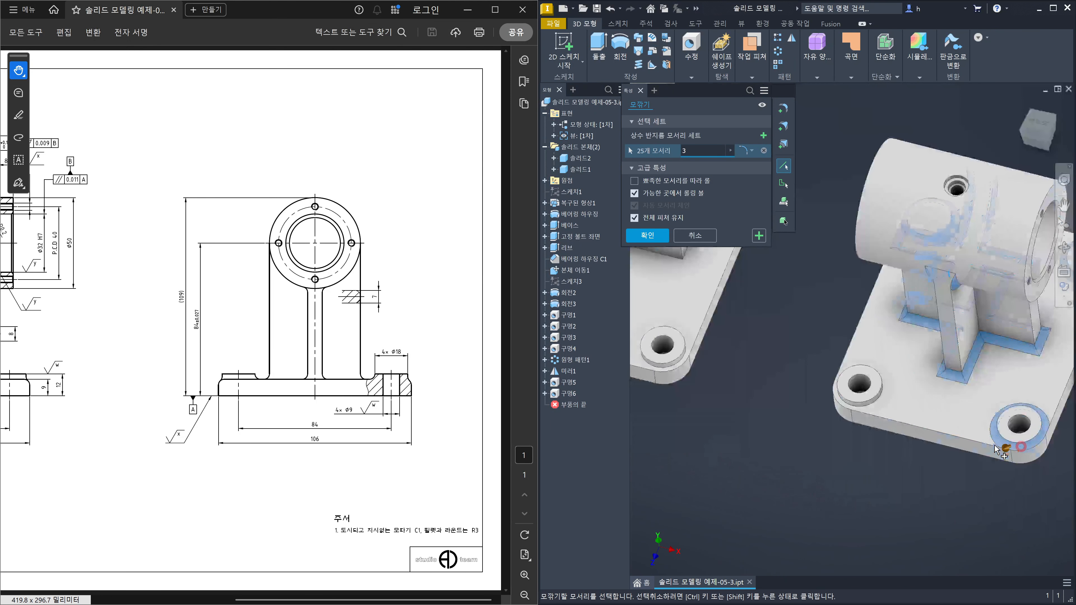
pyautogui.scroll(-5, 1017, 450)
pyautogui.scroll(4, 889, 419)
pyautogui.click(863, 398)
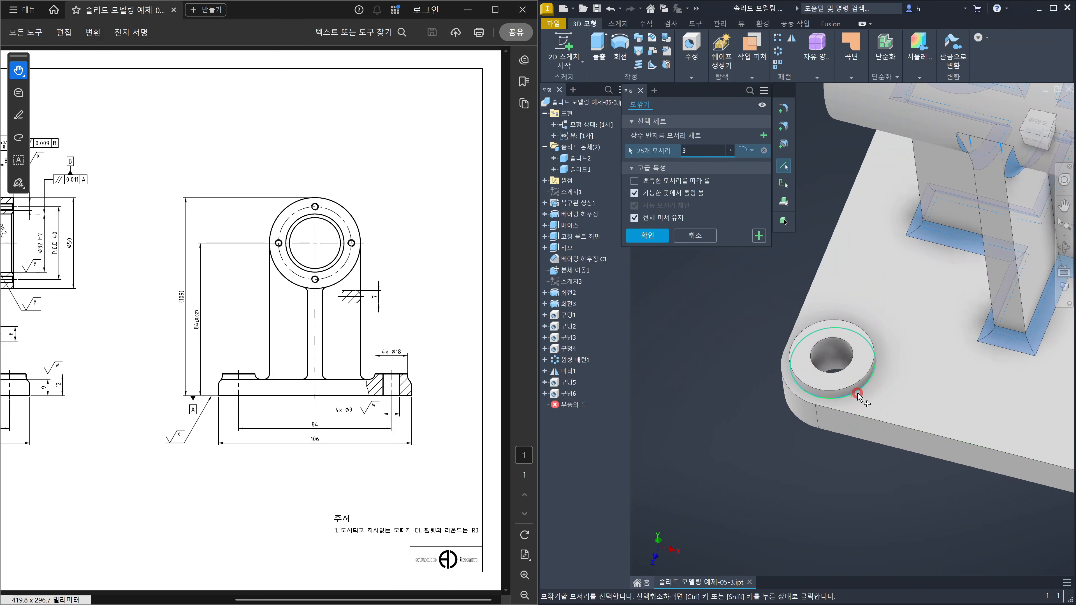
# - Check the selected edges from several sides and apply the 3 mm fillet to the front bracket
pyautogui.scroll(-6, 859, 400)
pyautogui.keyDown('shift'); pyautogui.moveTo(971, 443); pyautogui.dragTo(946, 386, button='middle'); pyautogui.keyUp('shift')
pyautogui.scroll(5, 922, 364)
pyautogui.scroll(3, 922, 365)
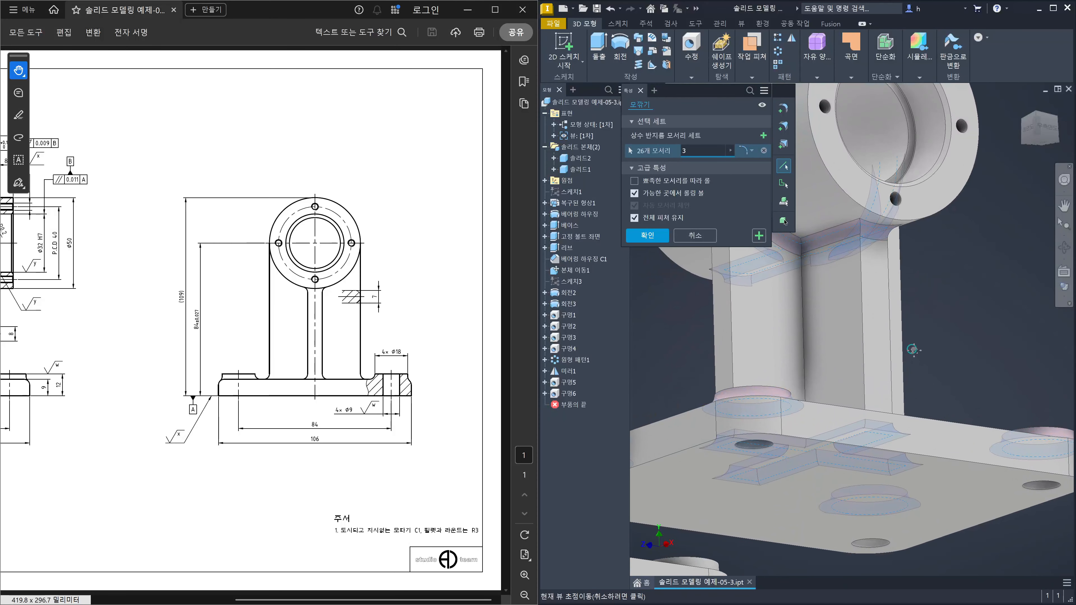
pyautogui.scroll(-5, 970, 352)
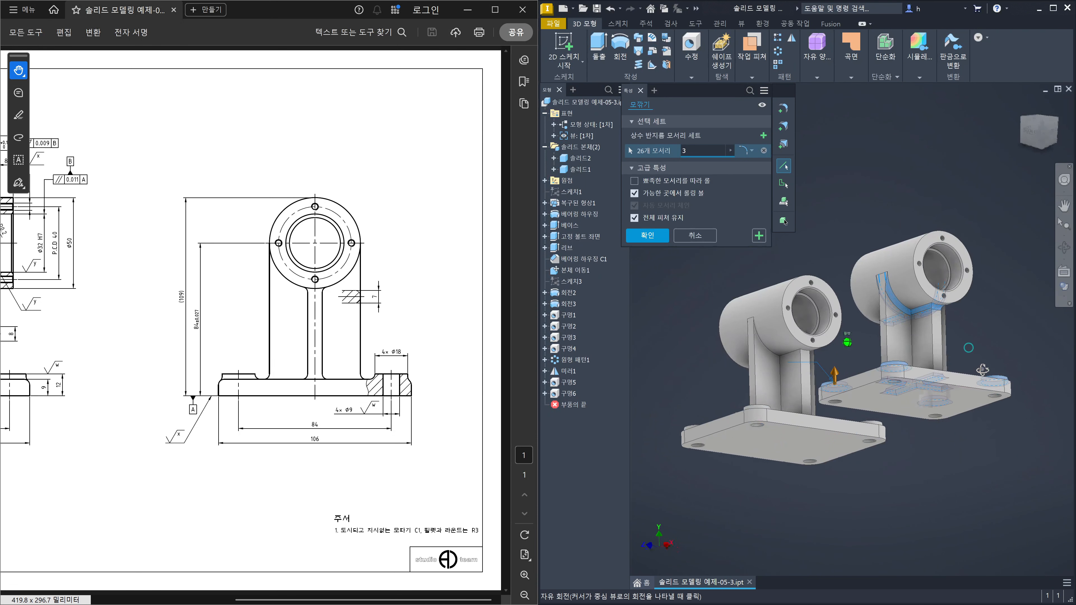
pyautogui.keyDown('shift'); pyautogui.moveTo(974, 356); pyautogui.dragTo(984, 373, button='middle'); pyautogui.keyUp('shift')
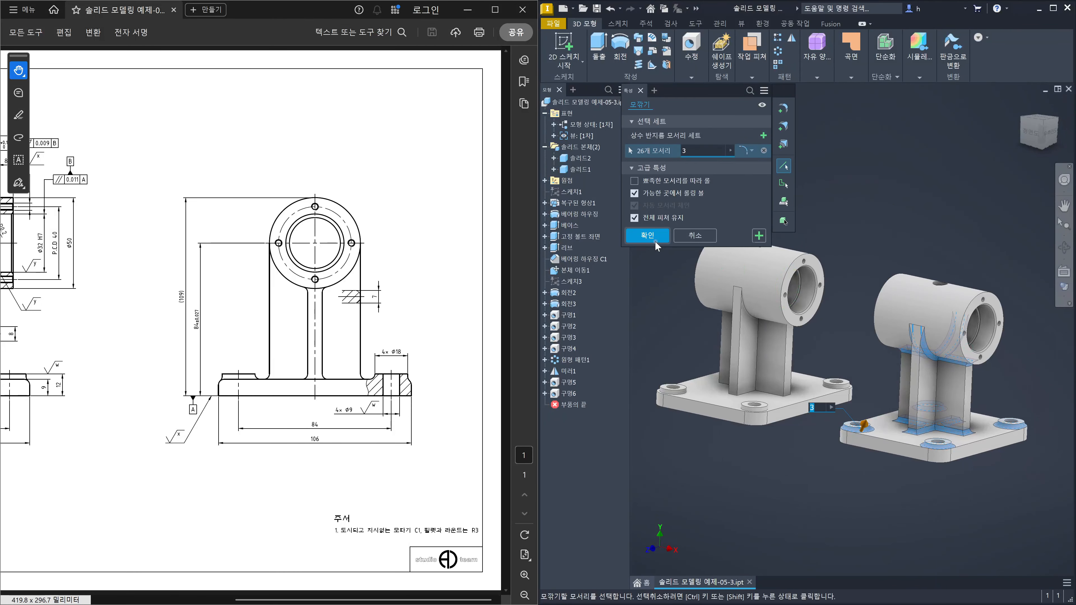
pyautogui.click(647, 236)
# - Start another 3 mm fillet and select the upper perimeter edge of the front bracket's base plate
pyautogui.keyDown('shift'); pyautogui.moveTo(923, 389); pyautogui.dragTo(936, 477, button='middle'); pyautogui.keyUp('shift')
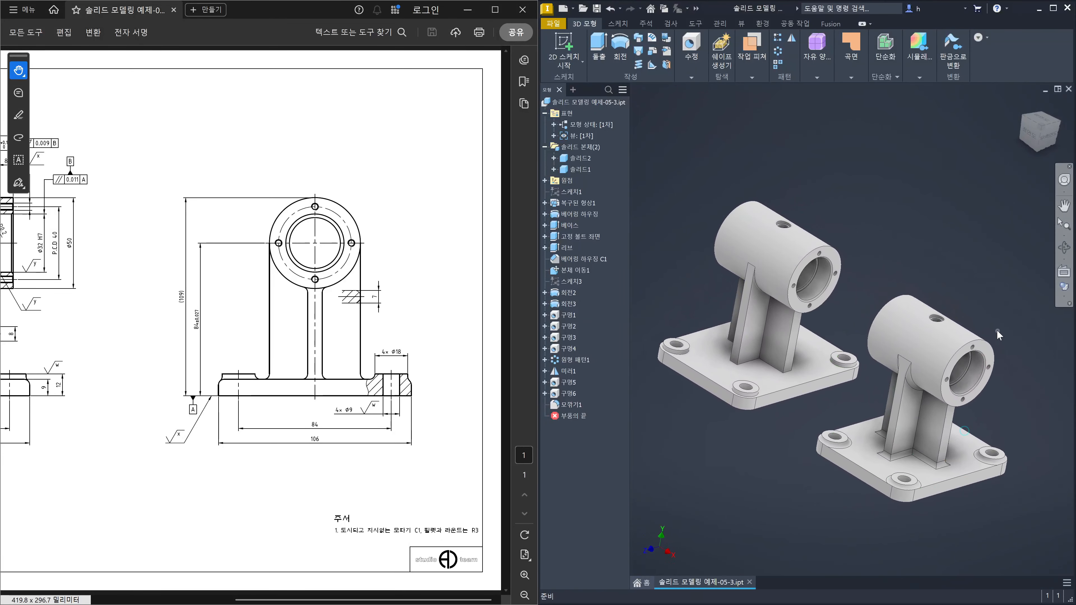
pyautogui.press('f')
pyautogui.click(944, 482)
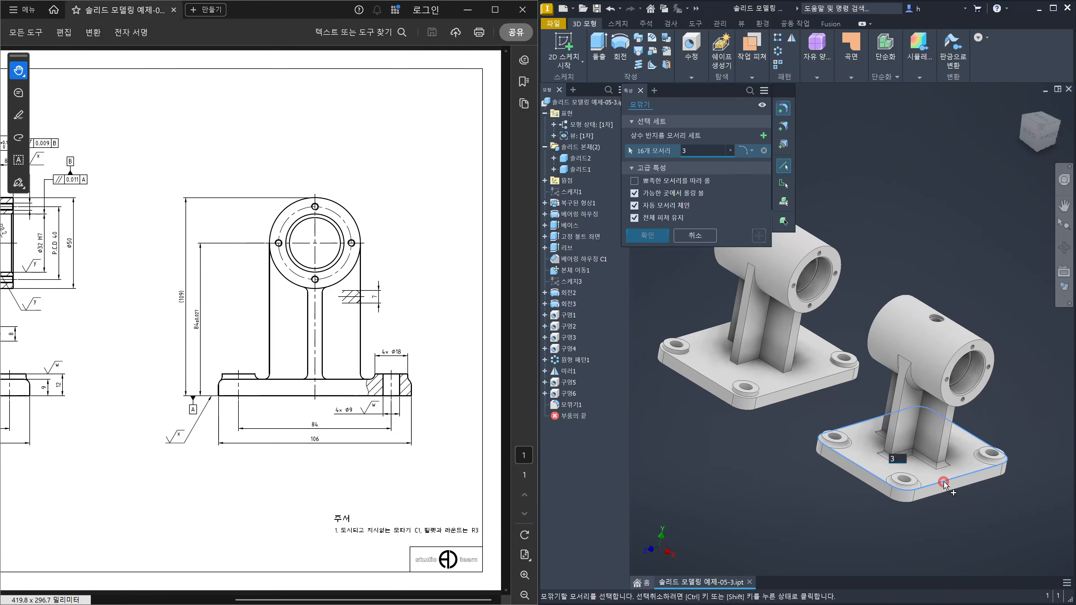
# - Add the long outer edges of the front bracket's two nearest ribs to the second 3 mm fillet
pyautogui.scroll(5, 946, 449)
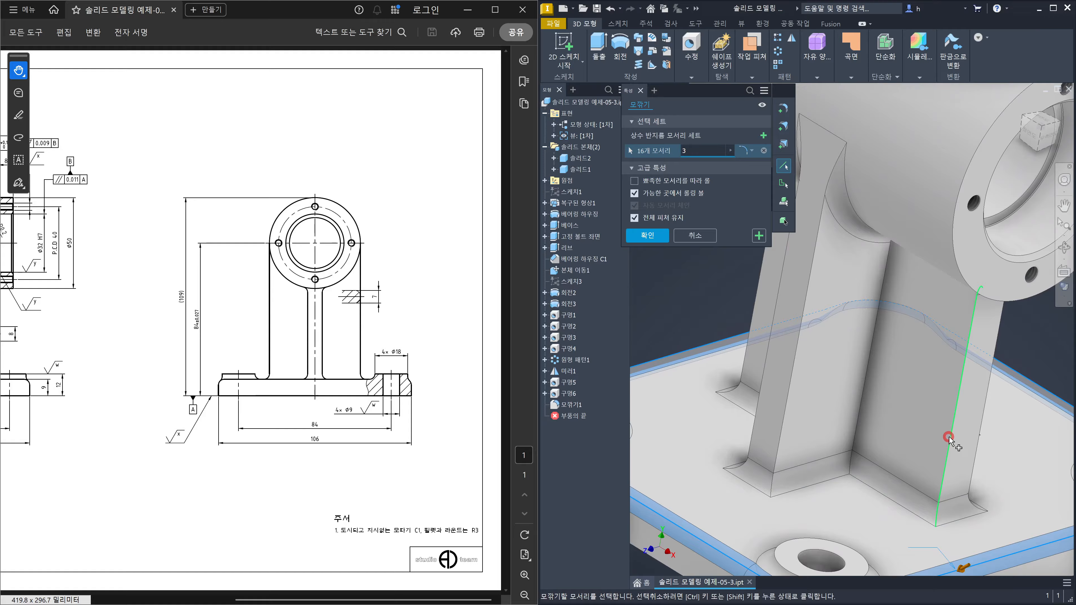
pyautogui.click(948, 438)
pyautogui.click(981, 423)
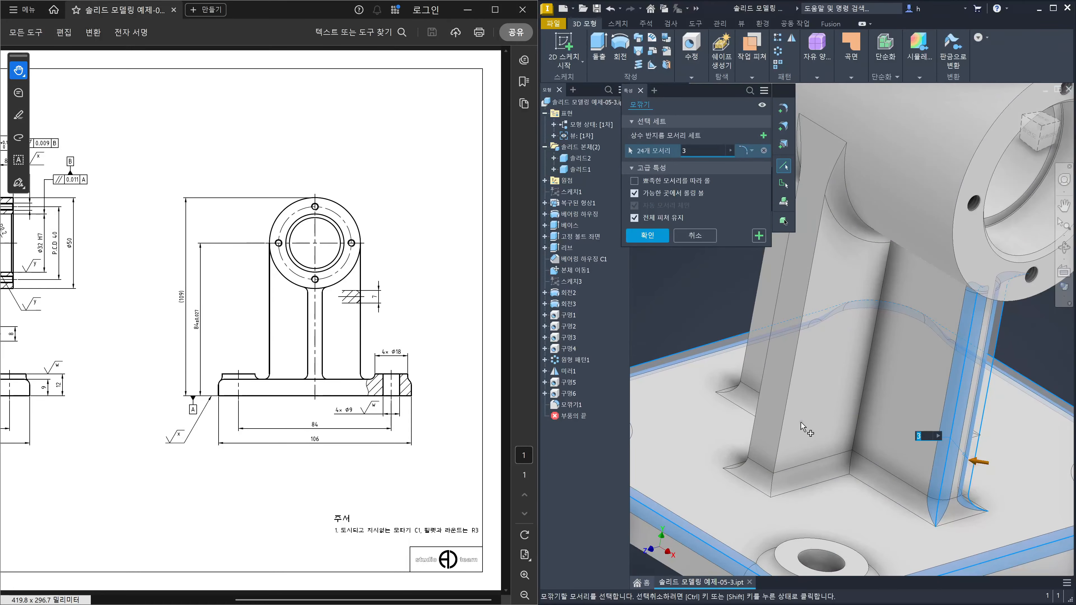
pyautogui.click(784, 424)
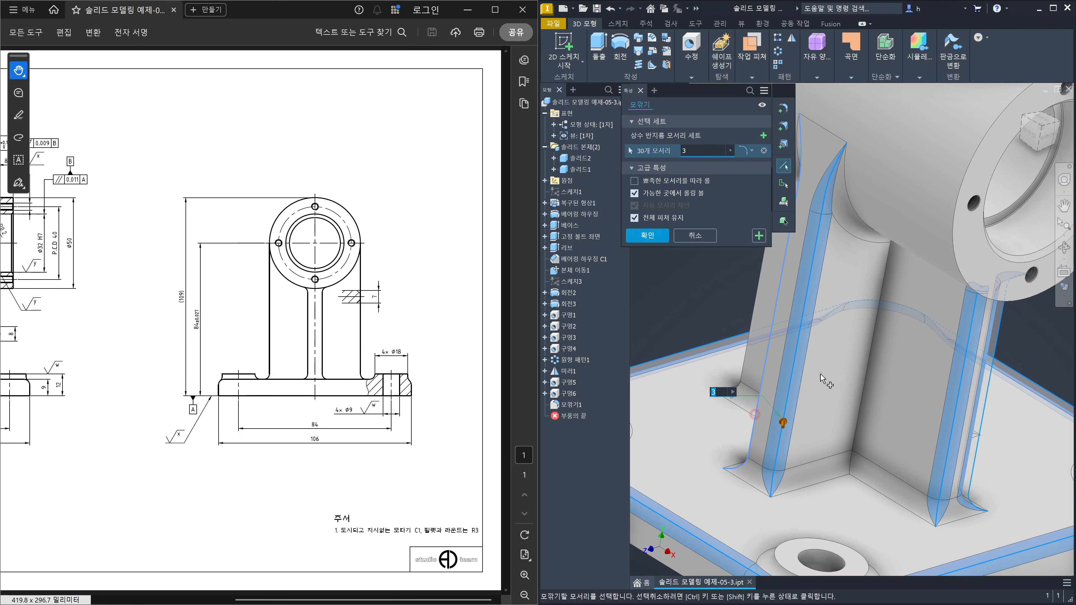
pyautogui.keyDown('shift'); pyautogui.moveTo(821, 362); pyautogui.dragTo(876, 389, button='middle'); pyautogui.keyUp('shift')
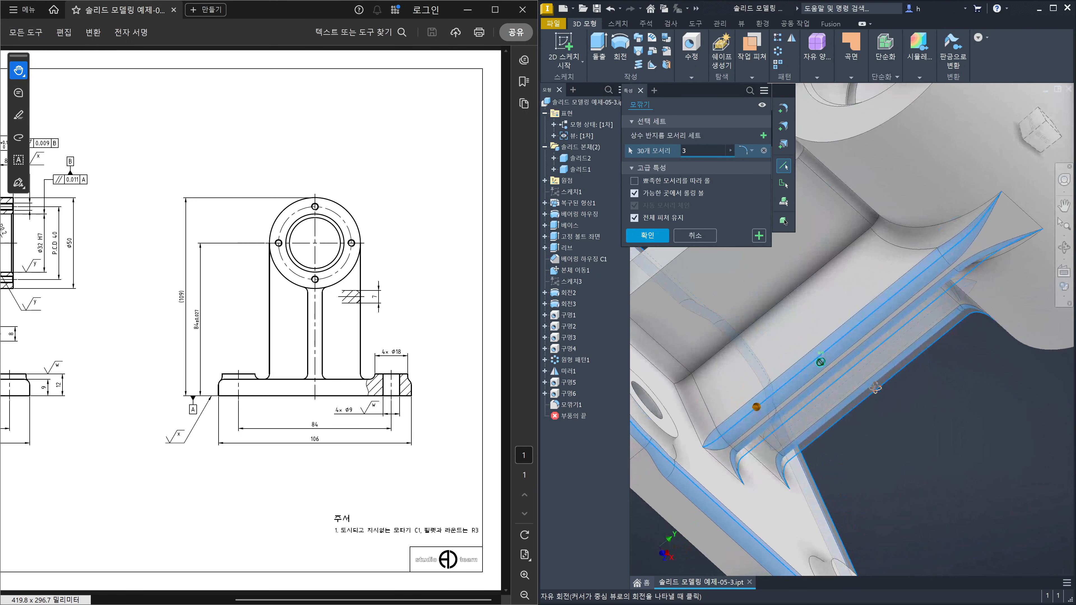
pyautogui.click(793, 292)
# - Add further long outer rib edges around the other side of the front bracket to the second fillet
pyautogui.keyDown('shift'); pyautogui.moveTo(839, 290); pyautogui.dragTo(757, 264, button='middle'); pyautogui.keyUp('shift')
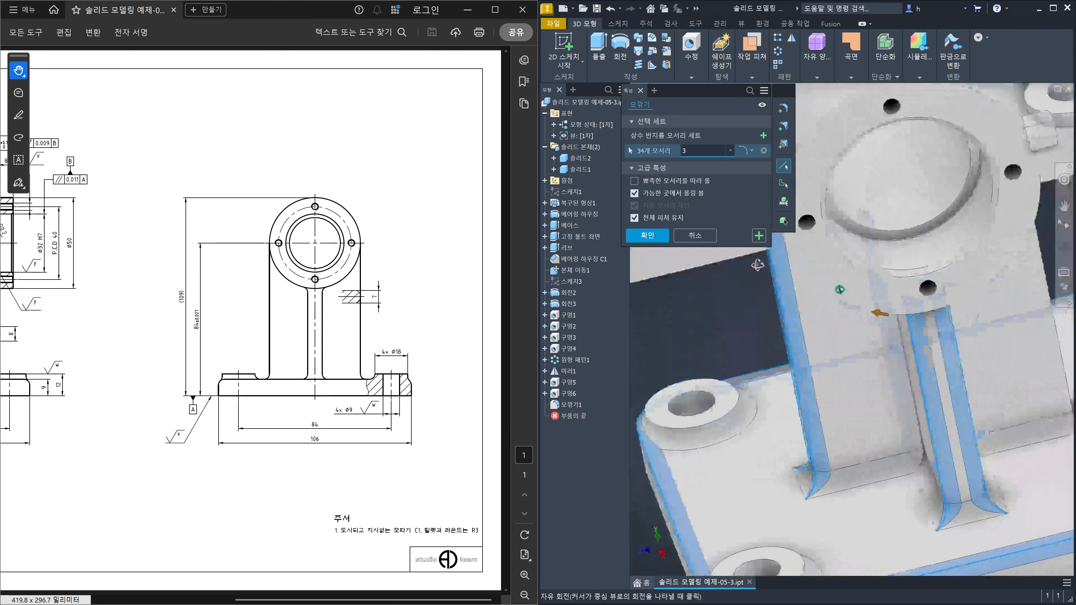
pyautogui.keyDown('shift'); pyautogui.moveTo(922, 396); pyautogui.dragTo(961, 383, button='middle'); pyautogui.keyUp('shift')
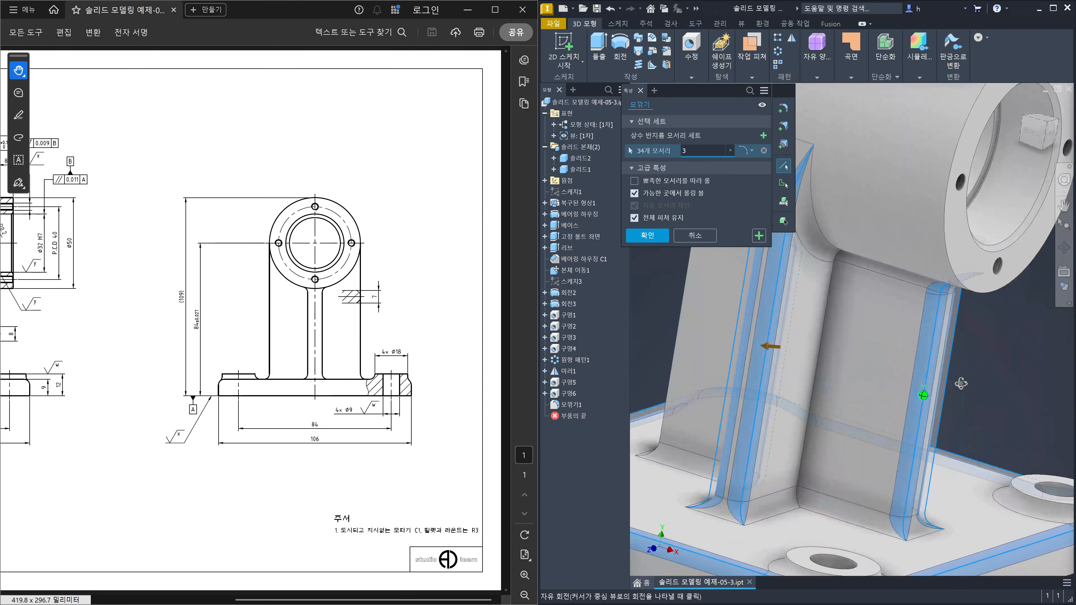
pyautogui.click(823, 396)
pyautogui.keyDown('shift'); pyautogui.moveTo(925, 417); pyautogui.dragTo(875, 427, button='middle'); pyautogui.keyUp('shift')
pyautogui.moveTo(1025, 531); pyautogui.dragTo(878, 435, button='middle')
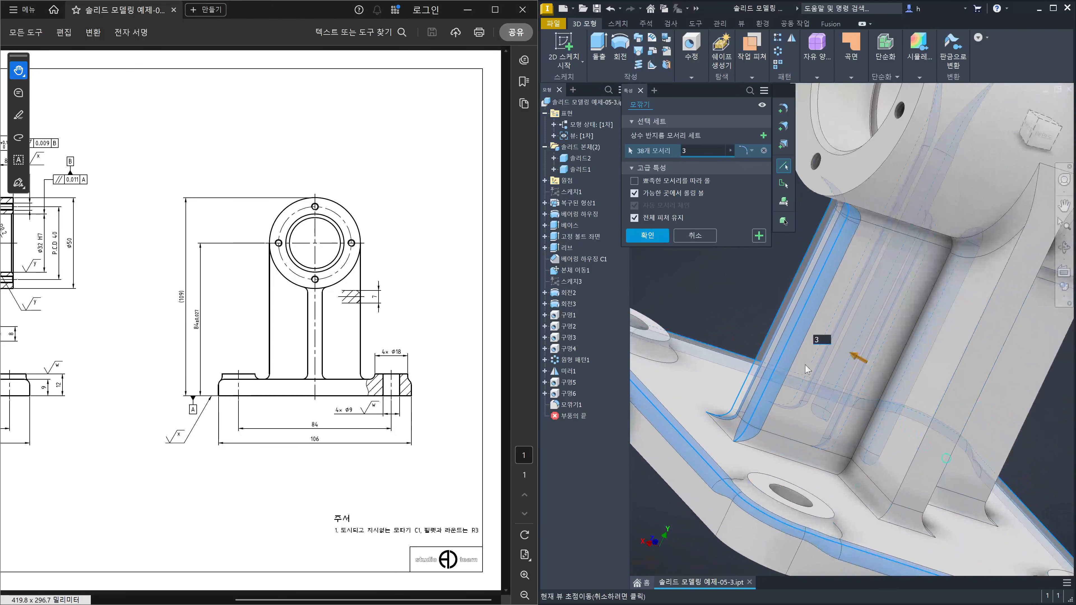
pyautogui.click(876, 439)
# - Add both long outer edges of the next rib on the front bracket to the second 3 mm fillet
pyautogui.keyDown('shift'); pyautogui.moveTo(950, 435); pyautogui.dragTo(883, 411, button='middle'); pyautogui.keyUp('shift')
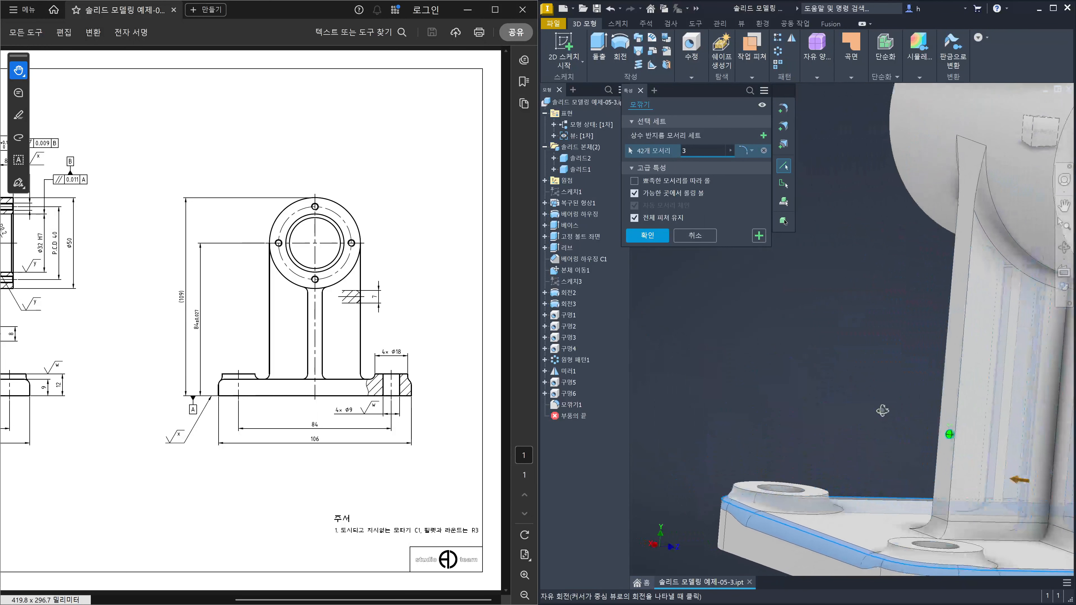
pyautogui.click(935, 438)
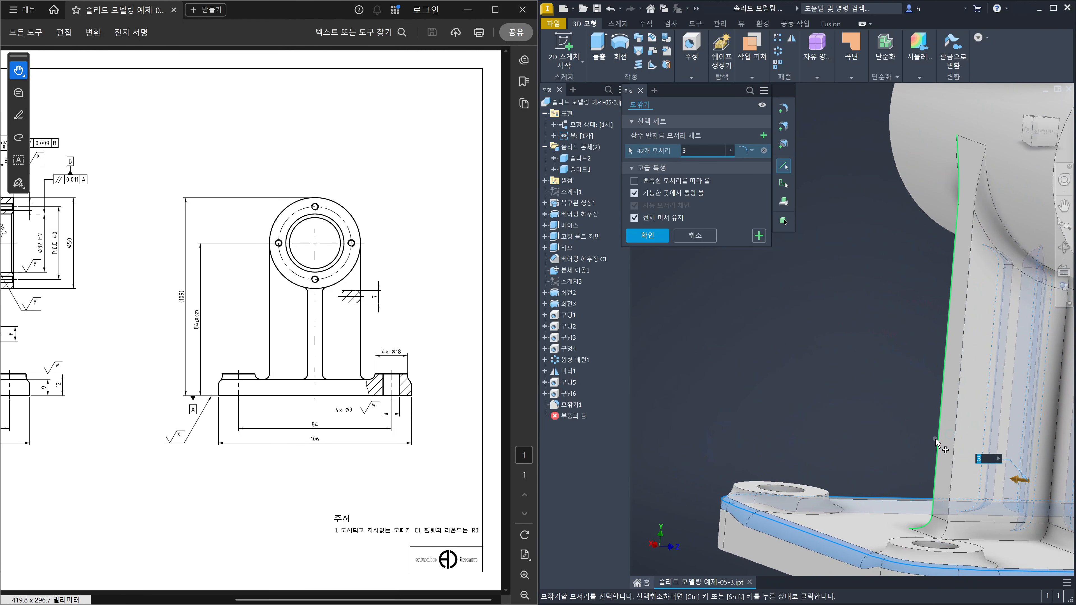
pyautogui.click(951, 462)
pyautogui.moveTo(1016, 476); pyautogui.dragTo(1015, 475, button='middle')
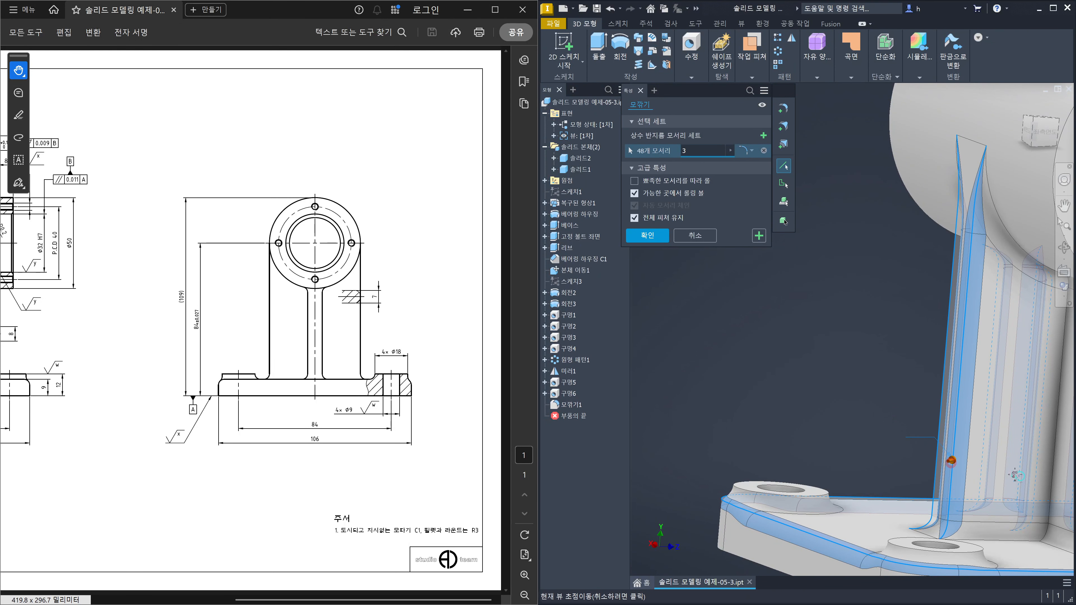
# - Add the remaining long vertical rib edges to the second fillet and apply it at 3 mm to the front bracket
pyautogui.click(904, 433)
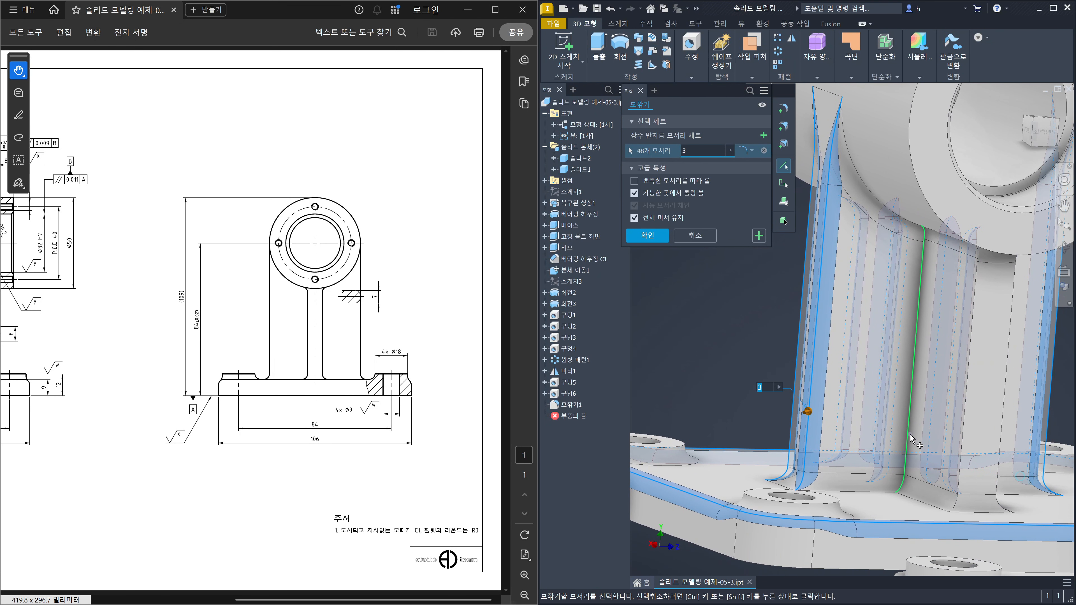
pyautogui.click(967, 462)
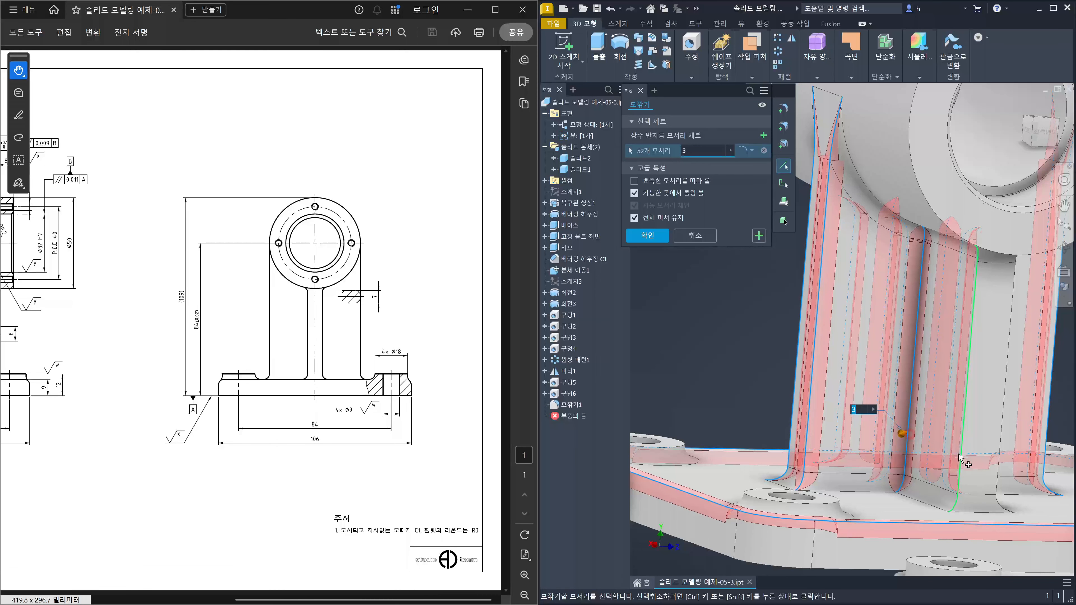
pyautogui.click(1003, 423)
pyautogui.scroll(-5, 1002, 419)
pyautogui.keyDown('shift'); pyautogui.moveTo(989, 394); pyautogui.dragTo(954, 466, button='middle'); pyautogui.keyUp('shift')
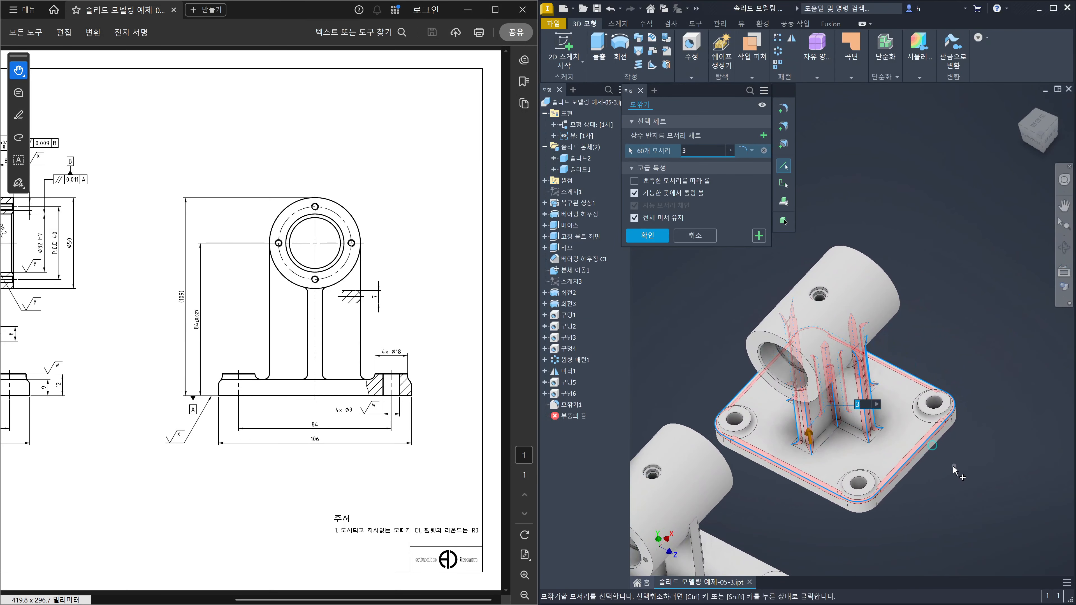
pyautogui.click(654, 243)
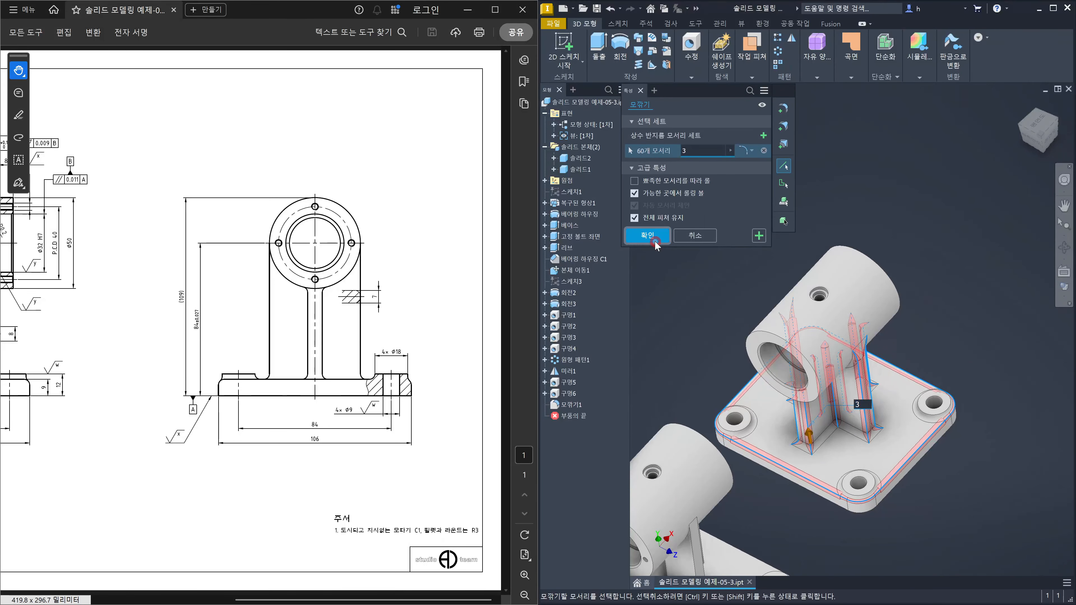
# - Examine the front bracket's fillets in isometric and front views, especially the base plate's rounded upper edge beside the bolt bosses
pyautogui.keyDown('shift'); pyautogui.moveTo(900, 444); pyautogui.dragTo(911, 410, button='middle'); pyautogui.keyUp('shift')
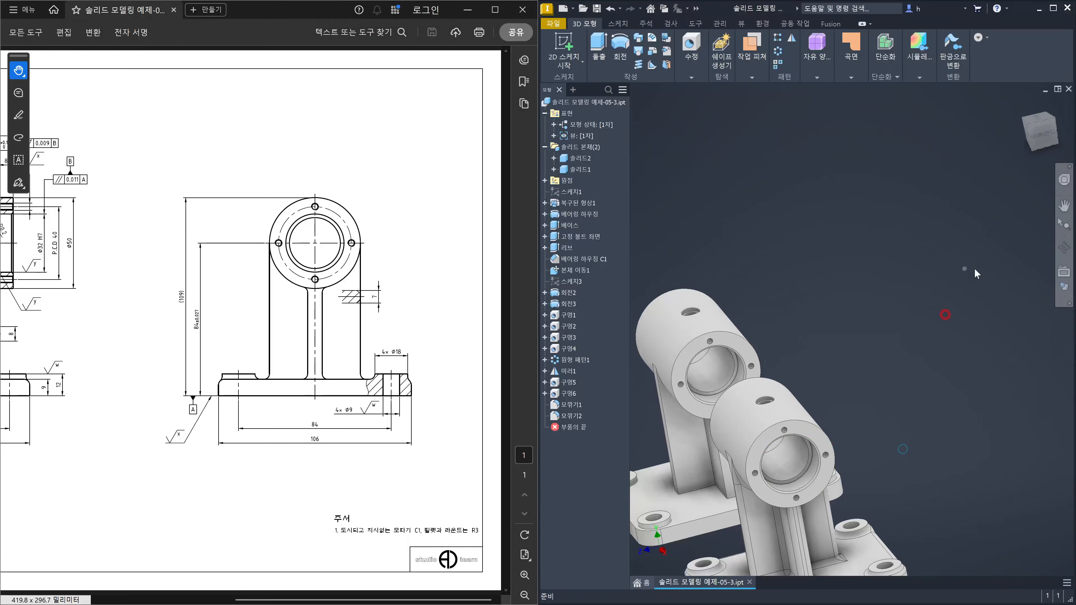
pyautogui.click(1022, 104)
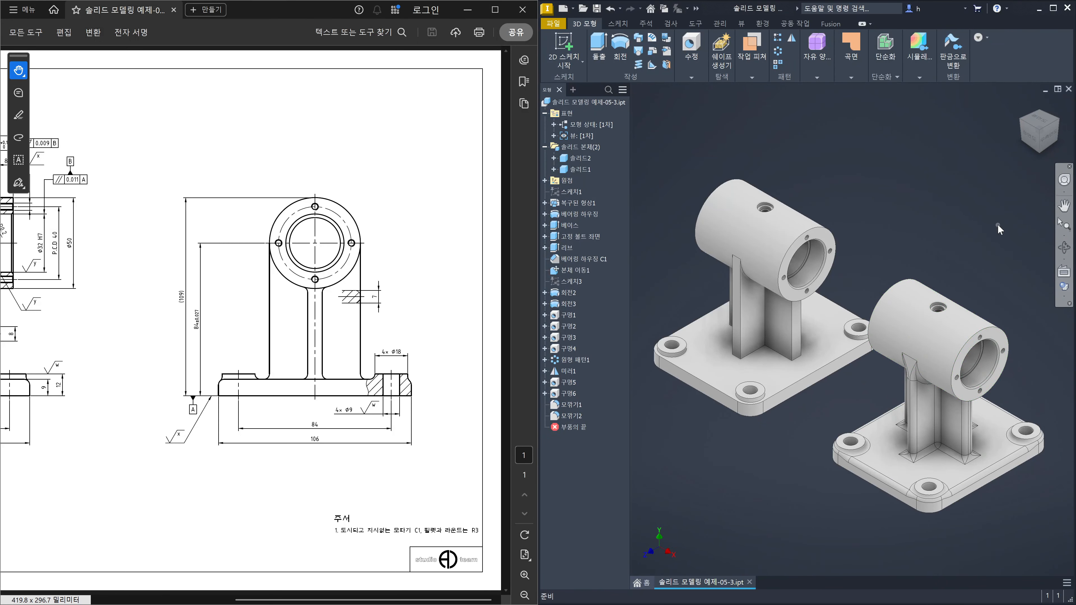
pyautogui.click(1030, 135)
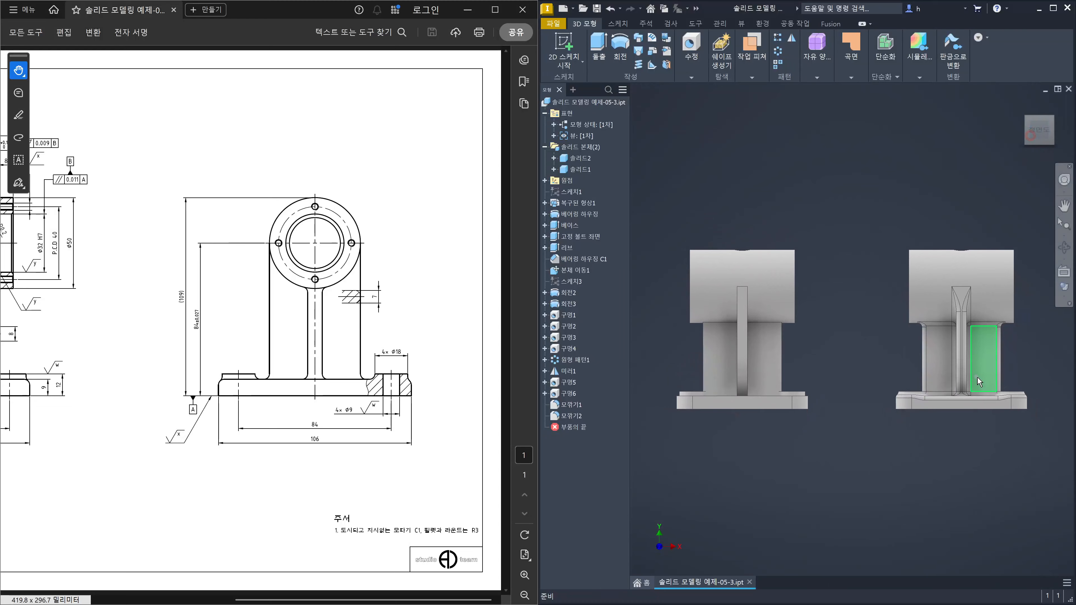
pyautogui.scroll(6, 977, 377)
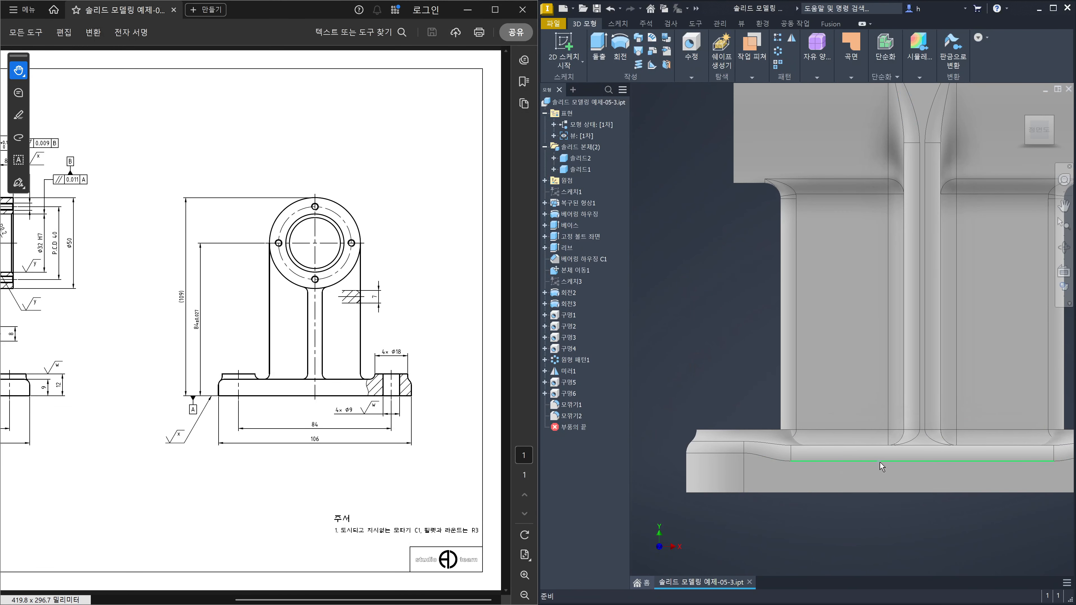
pyautogui.keyDown('shift'); pyautogui.moveTo(885, 467); pyautogui.dragTo(844, 464, button='middle'); pyautogui.keyUp('shift')
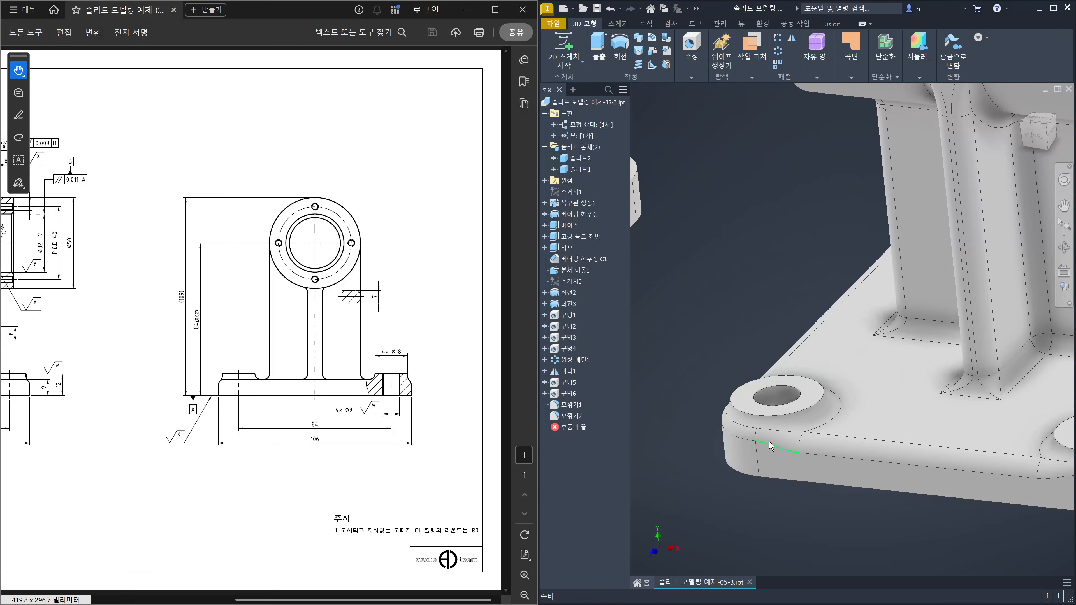
pyautogui.click(1024, 148)
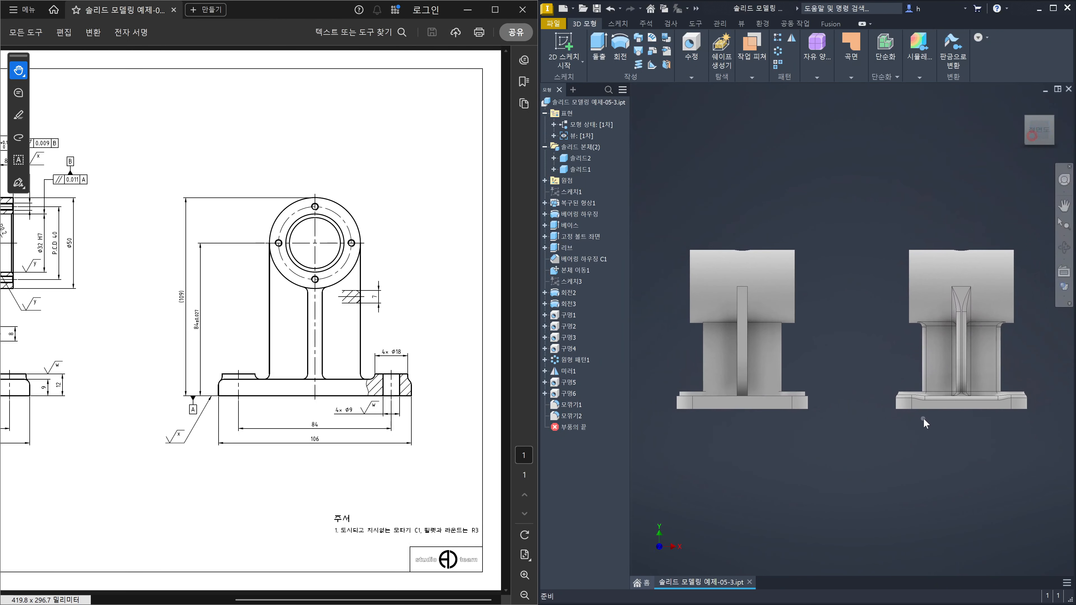
pyautogui.scroll(-5, 931, 384)
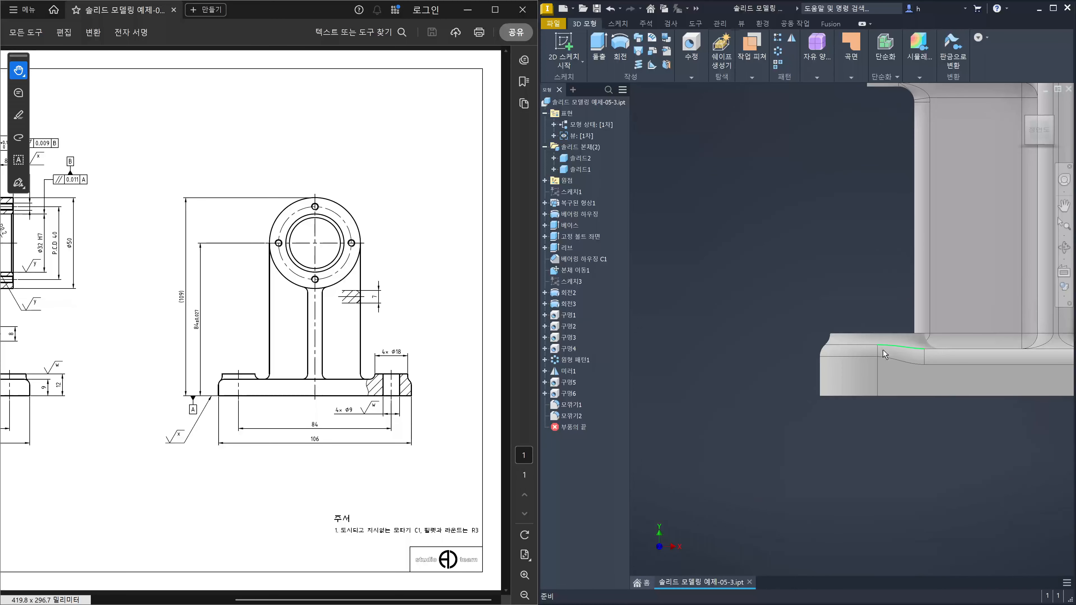
pyautogui.click(845, 350)
pyautogui.moveTo(922, 363); pyautogui.dragTo(982, 363)
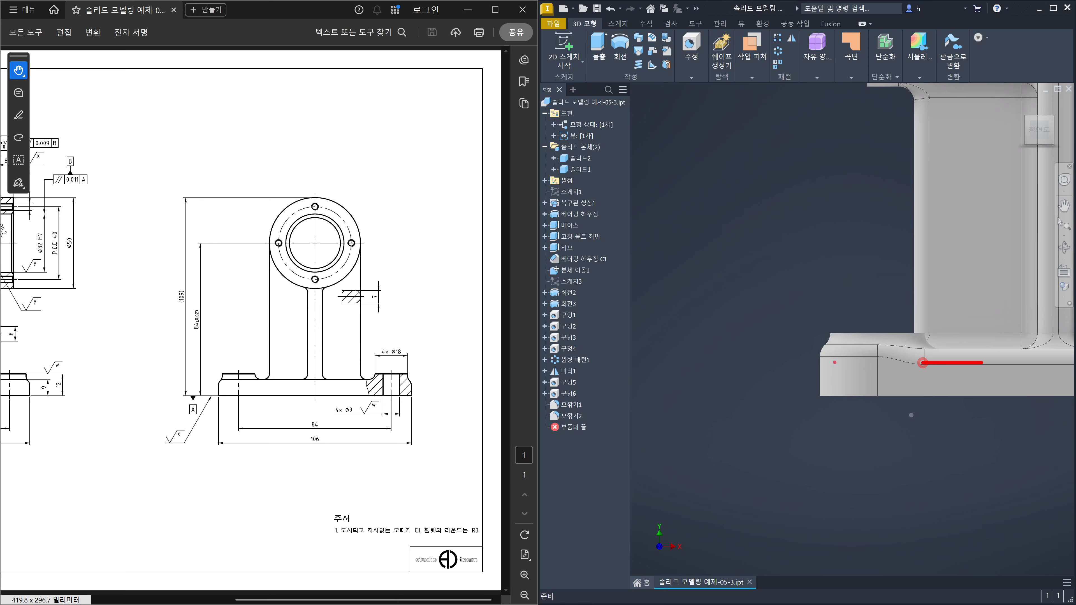
pyautogui.moveTo(822, 362); pyautogui.dragTo(924, 364)
pyautogui.moveTo(996, 374)
pyautogui.mouseDown()
pyautogui.moveTo(974, 389)
pyautogui.moveTo(782, 403)
pyautogui.mouseUp()
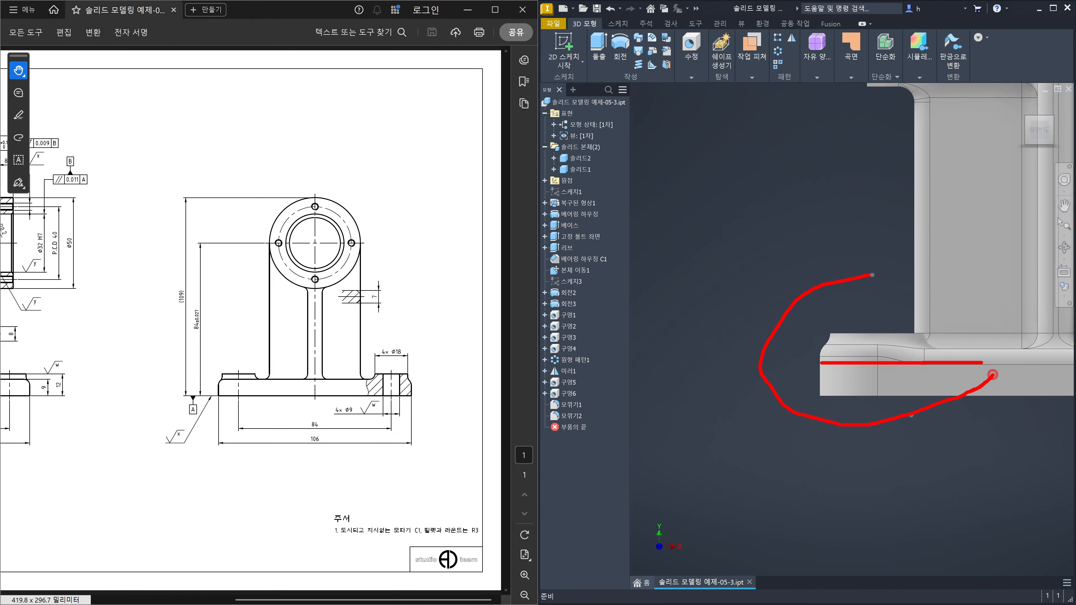
pyautogui.moveTo(872, 274); pyautogui.dragTo(998, 351)
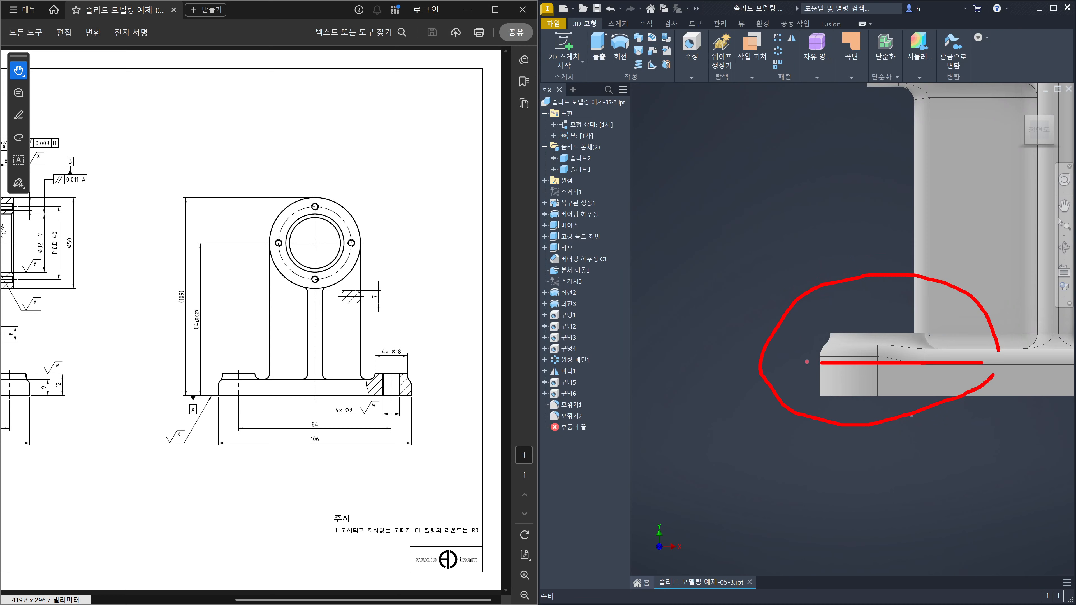
pyautogui.moveTo(802, 218)
pyautogui.mouseDown()
pyautogui.moveTo(832, 266)
pyautogui.moveTo(847, 226)
pyautogui.mouseUp()
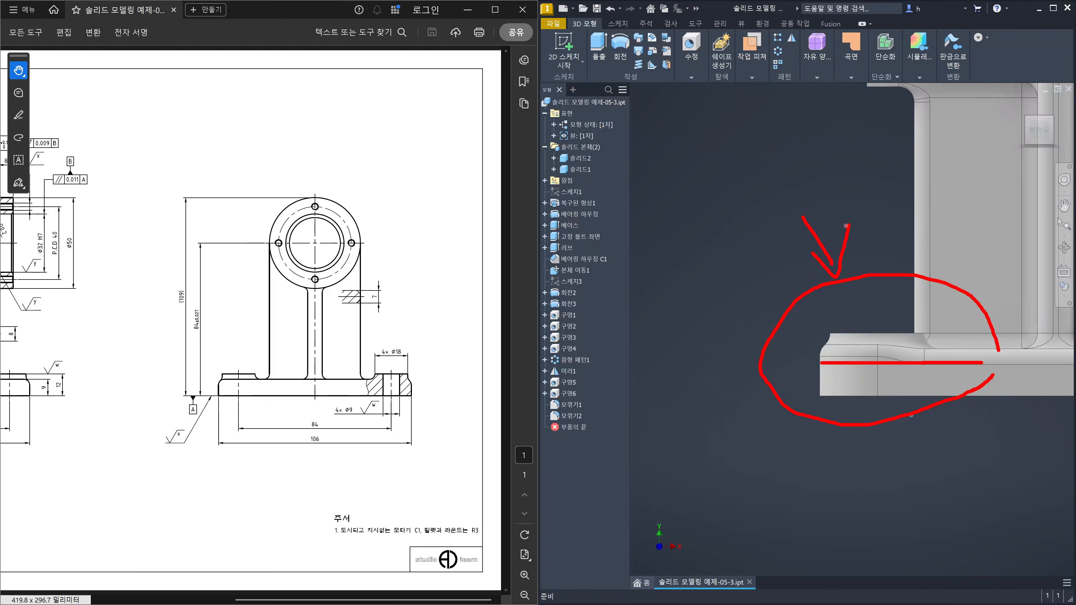
pyautogui.moveTo(738, 252); pyautogui.dragTo(792, 289)
pyautogui.moveTo(917, 363); pyautogui.dragTo(838, 345)
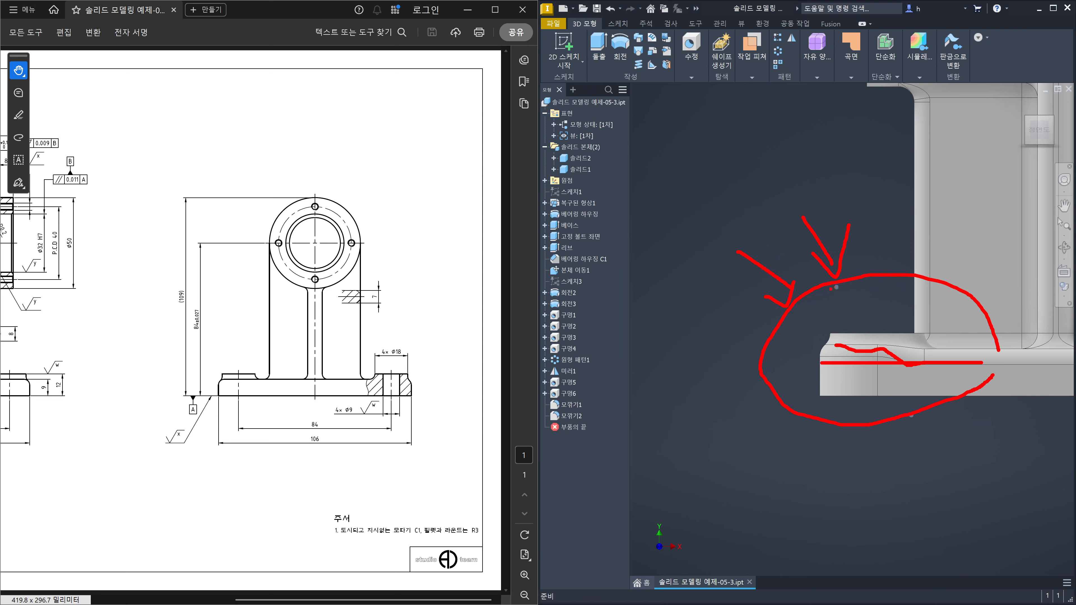
pyautogui.moveTo(820, 309); pyautogui.dragTo(938, 457)
pyautogui.moveTo(919, 310)
pyautogui.mouseDown()
pyautogui.moveTo(949, 269)
pyautogui.moveTo(825, 454)
pyautogui.mouseUp()
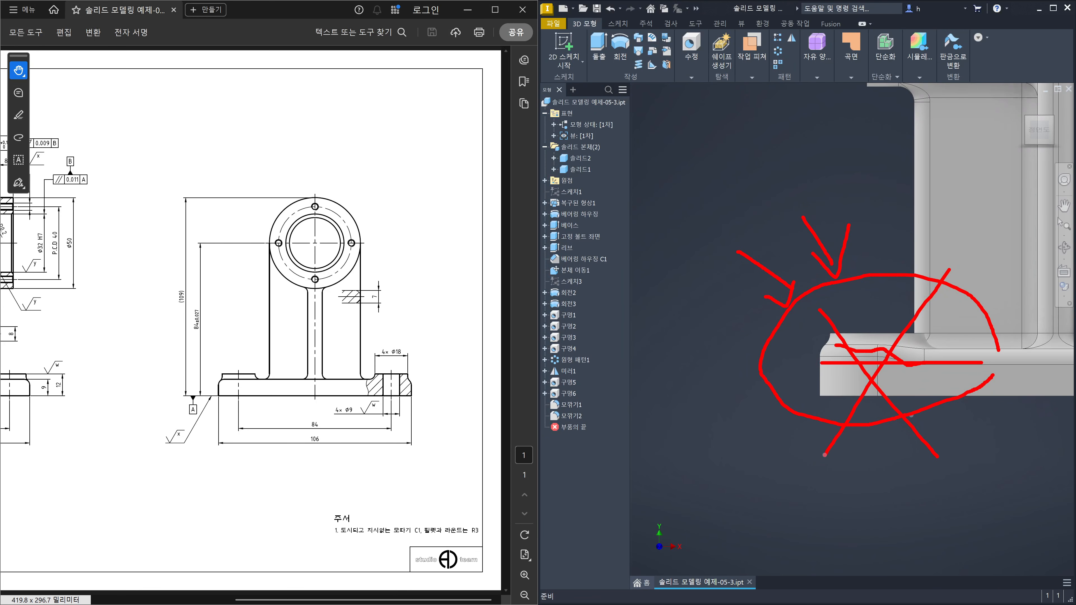
pyautogui.press('Escape')
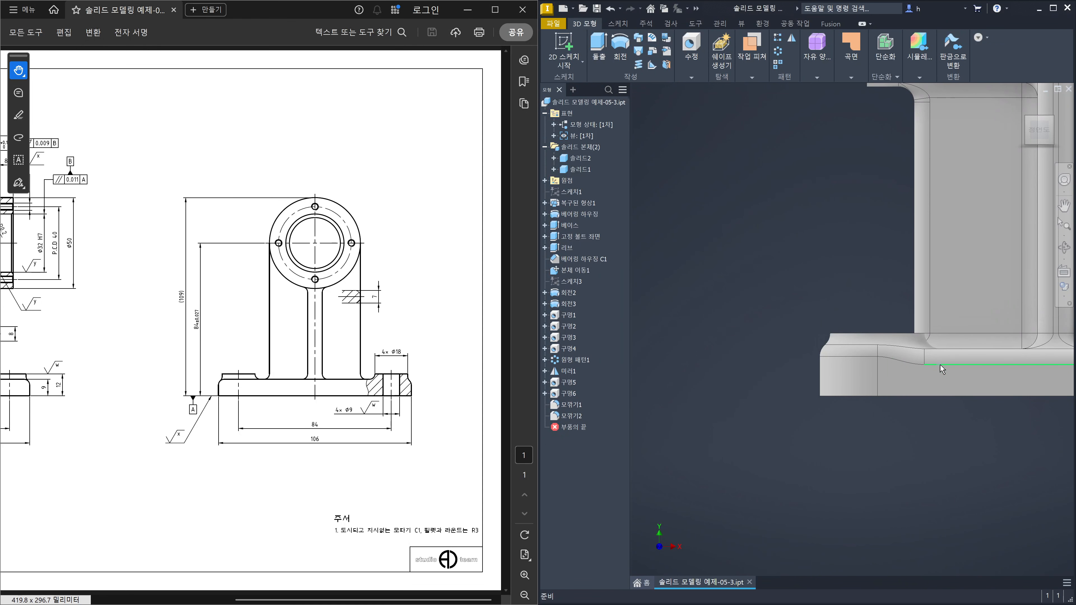
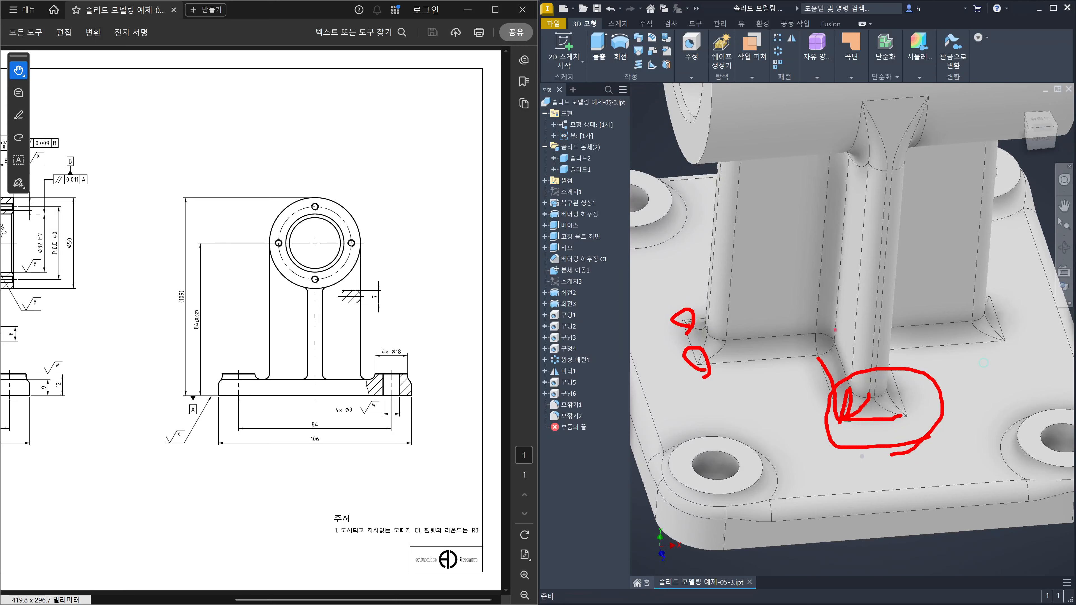
pyautogui.moveTo(1009, 353)
pyautogui.mouseDown()
pyautogui.moveTo(997, 346)
pyautogui.moveTo(1020, 350)
pyautogui.mouseUp()
pyautogui.moveTo(1000, 352)
pyautogui.mouseDown()
pyautogui.moveTo(996, 391)
pyautogui.moveTo(968, 370)
pyautogui.moveTo(1018, 377)
pyautogui.mouseUp()
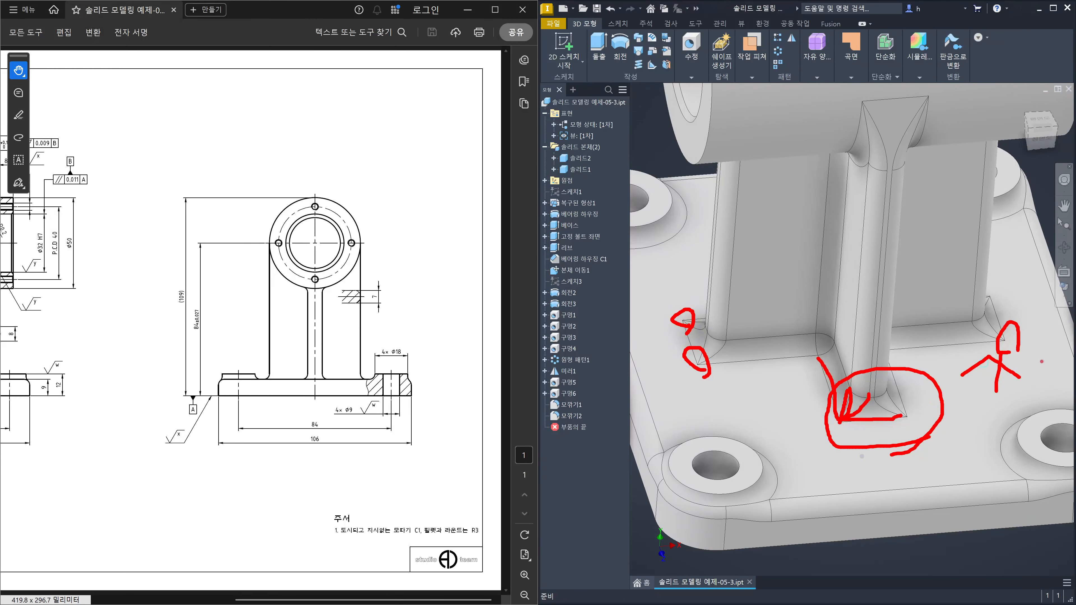
pyautogui.moveTo(1020, 351)
pyautogui.mouseDown()
pyautogui.moveTo(995, 333)
pyautogui.moveTo(1009, 348)
pyautogui.mouseUp()
pyautogui.moveTo(873, 109)
pyautogui.mouseDown()
pyautogui.moveTo(853, 105)
pyautogui.moveTo(937, 103)
pyautogui.mouseUp()
pyautogui.moveTo(864, 101)
pyautogui.mouseDown()
pyautogui.moveTo(904, 97)
pyautogui.moveTo(854, 156)
pyautogui.moveTo(858, 106)
pyautogui.mouseUp()
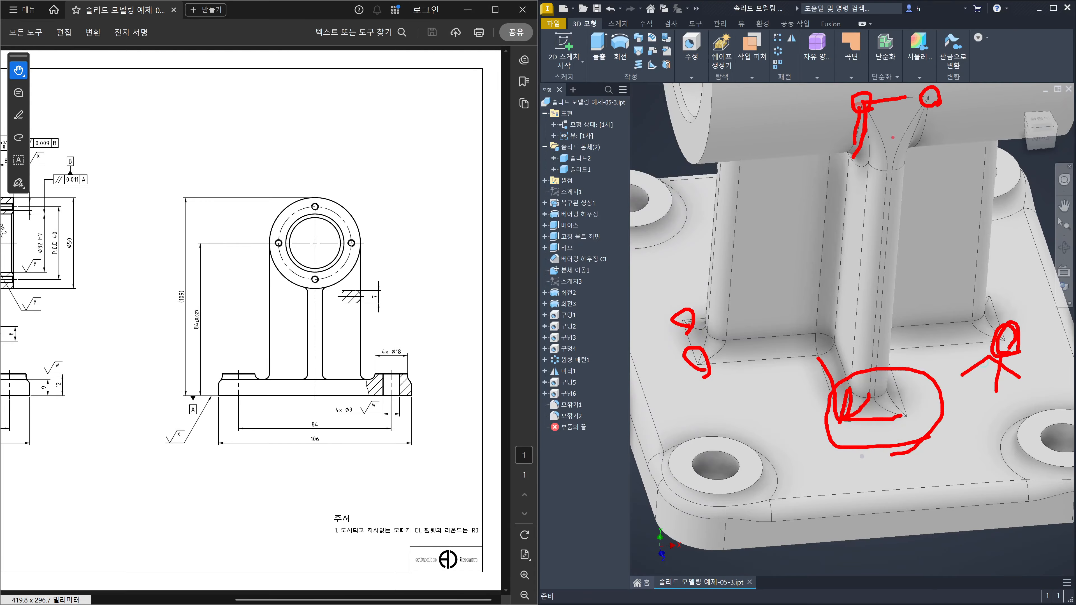
pyautogui.press('Escape')
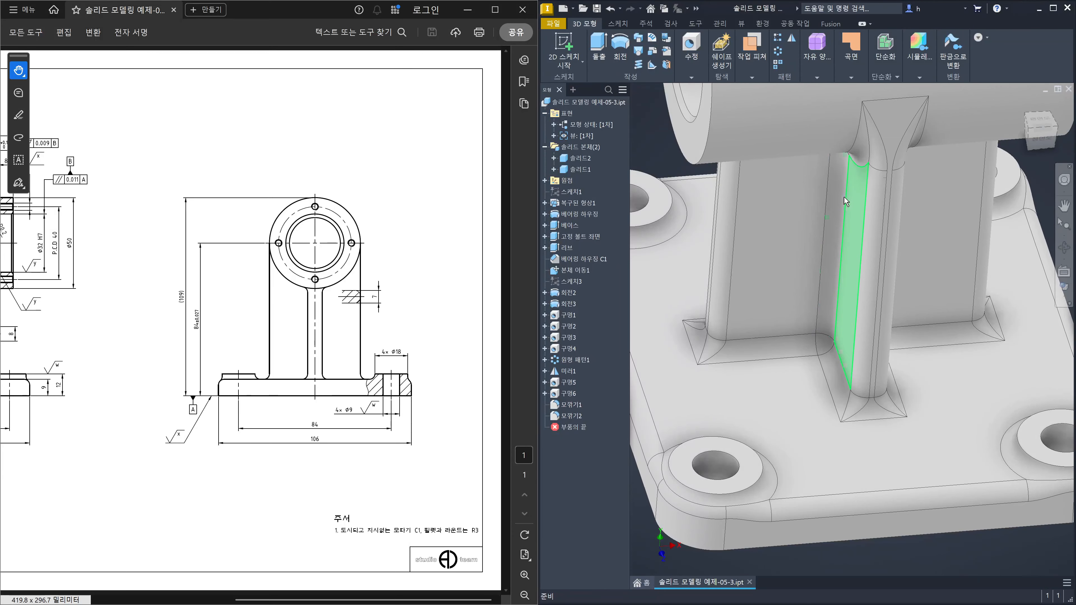
pyautogui.moveTo(843, 125)
pyautogui.mouseDown()
pyautogui.moveTo(863, 135)
pyautogui.moveTo(886, 119)
pyautogui.moveTo(866, 136)
pyautogui.mouseUp()
pyautogui.press('Escape')
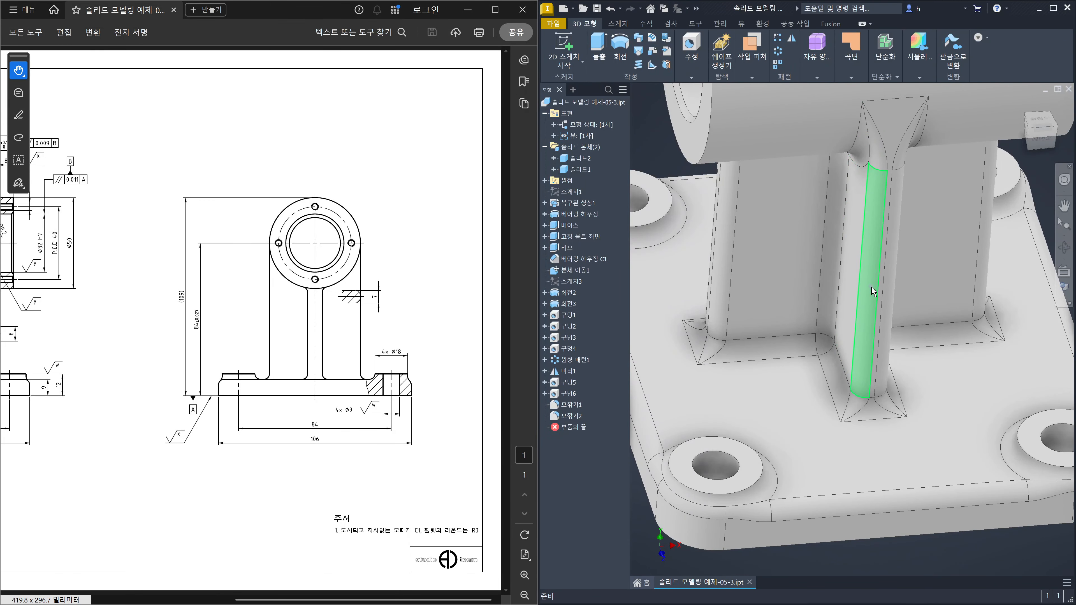
# - Inspect the front bracket's fillet transitions at the ribs, base and housing, and select the corner blend face where two ribs meet the housing
pyautogui.scroll(-3, 915, 317)
pyautogui.moveTo(929, 310); pyautogui.dragTo(878, 372, button='middle')
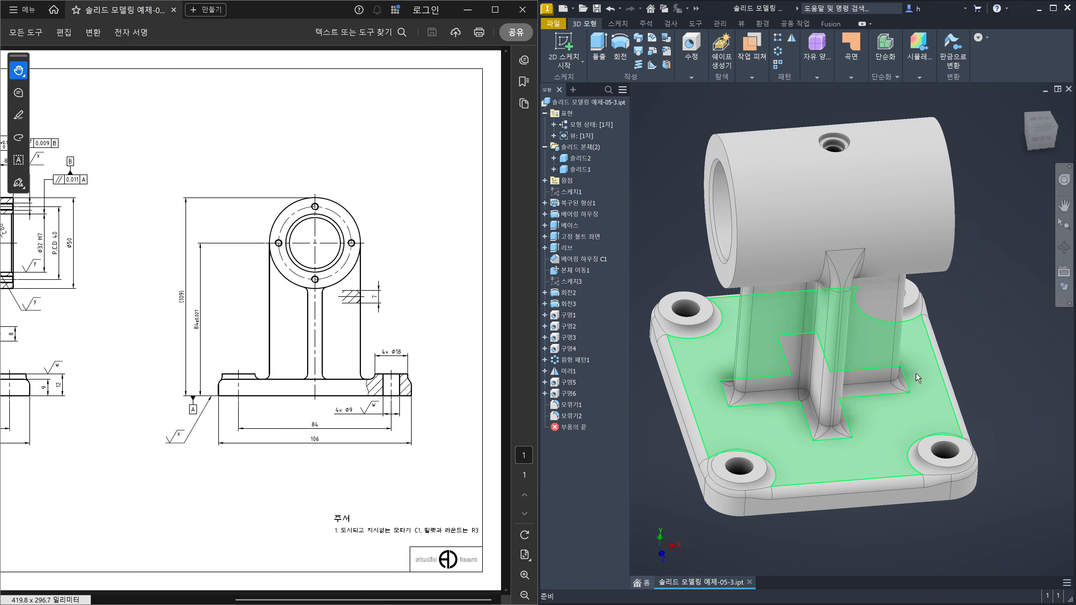
pyautogui.scroll(4, 918, 377)
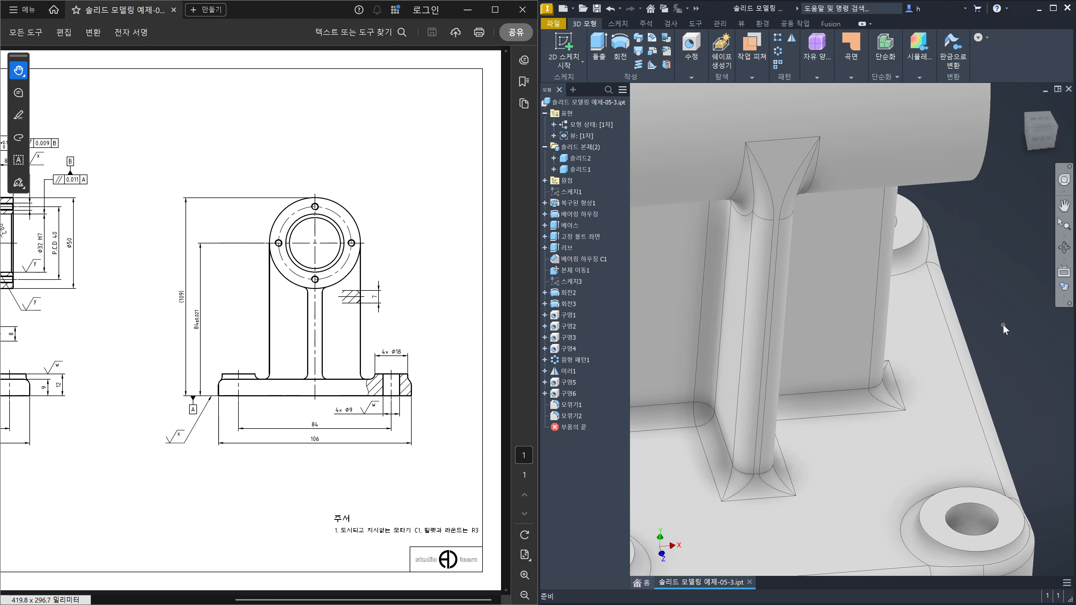
pyautogui.scroll(-3, 996, 372)
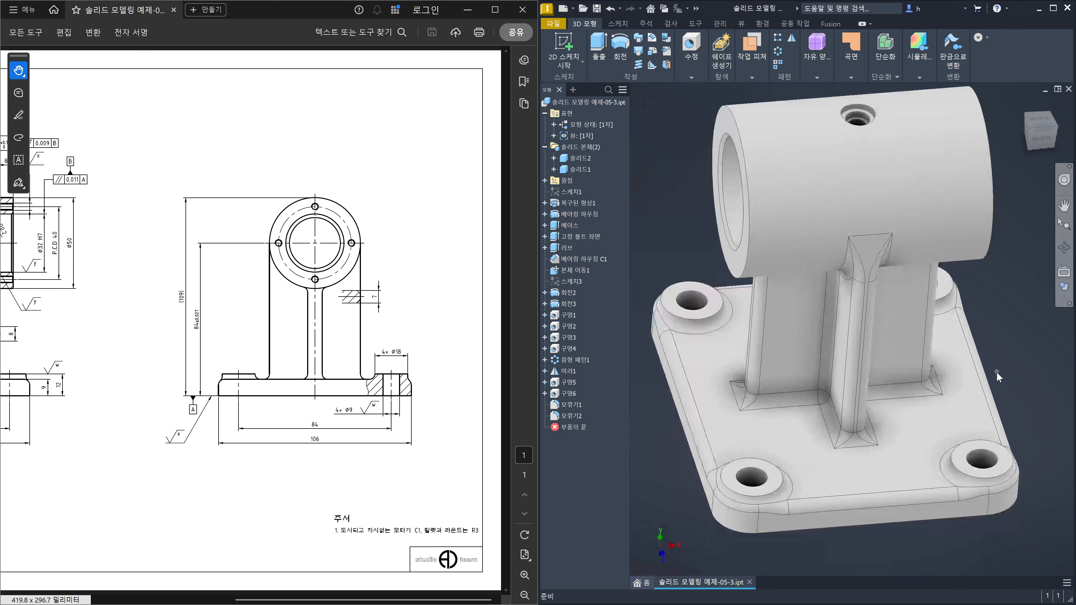
pyautogui.keyDown('shift'); pyautogui.moveTo(1020, 376); pyautogui.dragTo(994, 338, button='middle'); pyautogui.keyUp('shift')
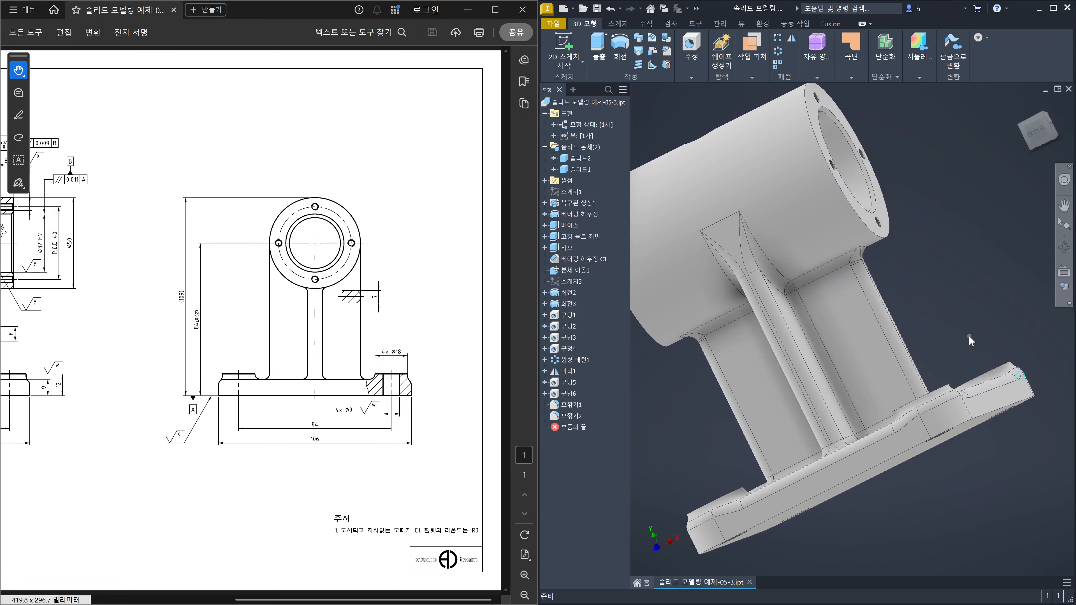
pyautogui.keyDown('shift'); pyautogui.moveTo(868, 273); pyautogui.dragTo(849, 255, button='middle'); pyautogui.keyUp('shift')
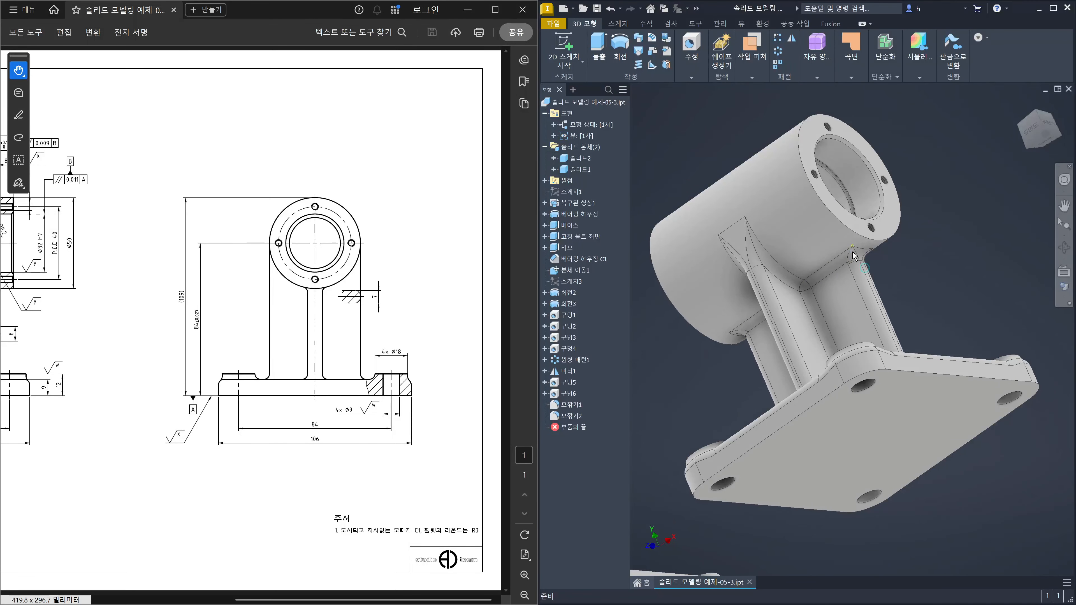
pyautogui.scroll(4, 796, 277)
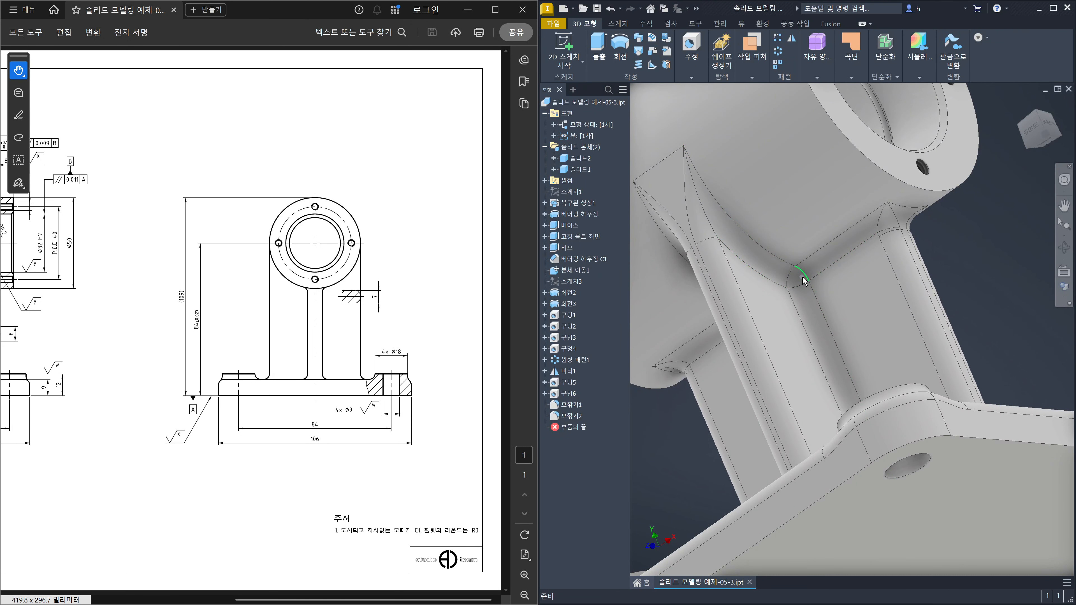
pyautogui.scroll(5, 801, 278)
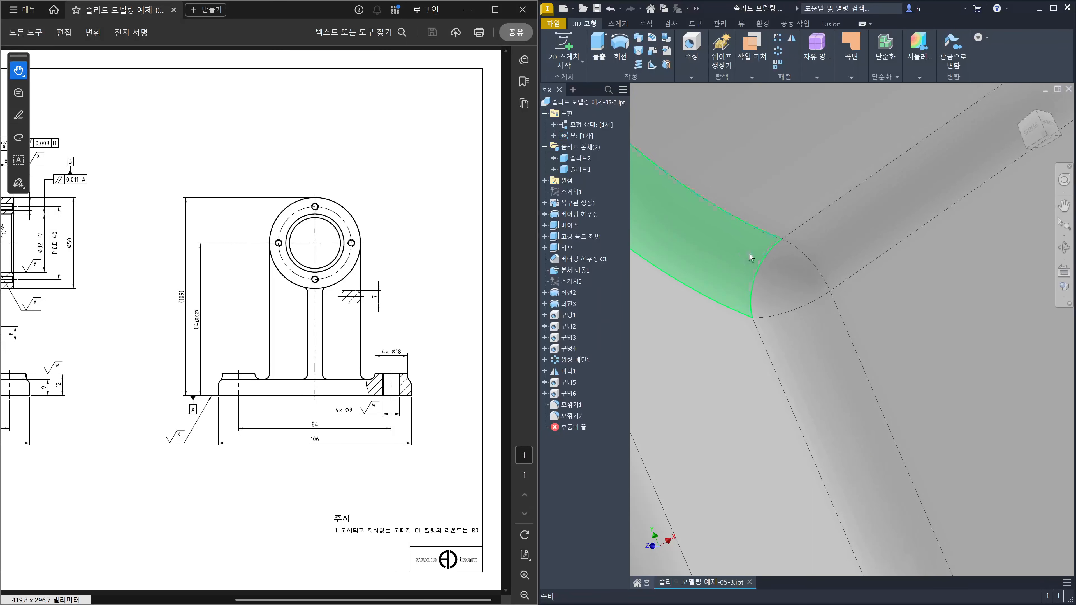
pyautogui.click(730, 256)
pyautogui.click(798, 236)
pyautogui.click(794, 265)
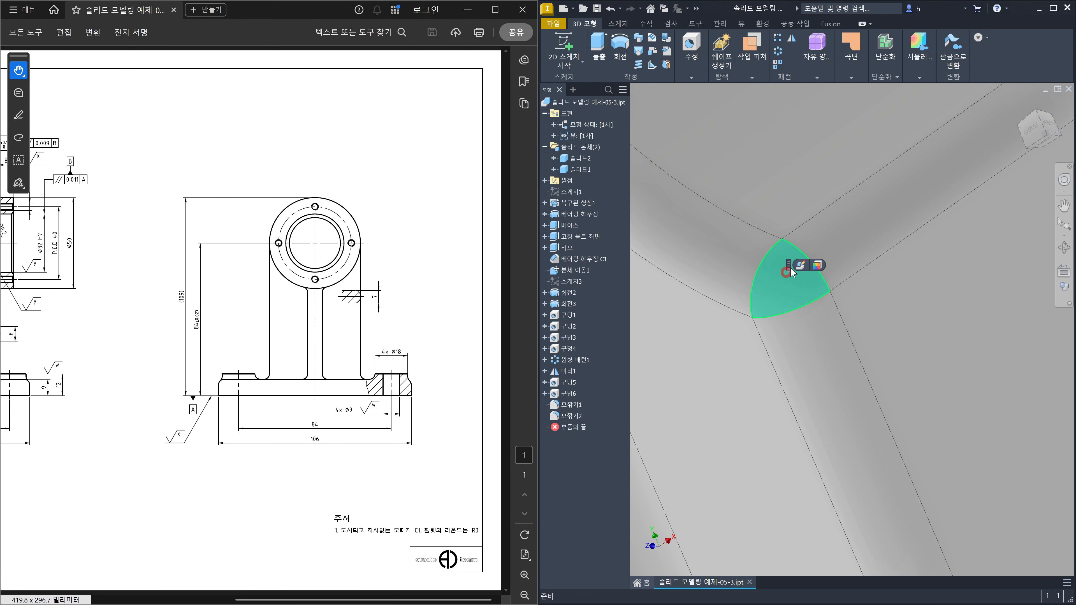
pyautogui.scroll(-5, 829, 312)
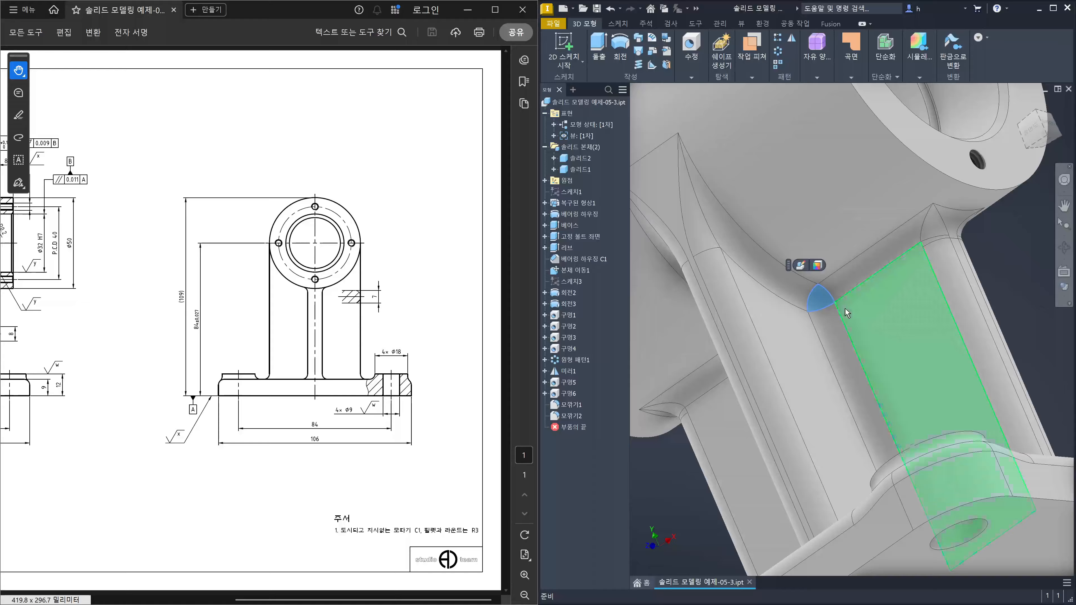
# - Examine the corner blends and pointed fillet ends where the ribs meet the bearing housing, and clear the selected blend face
pyautogui.scroll(-2, 881, 270)
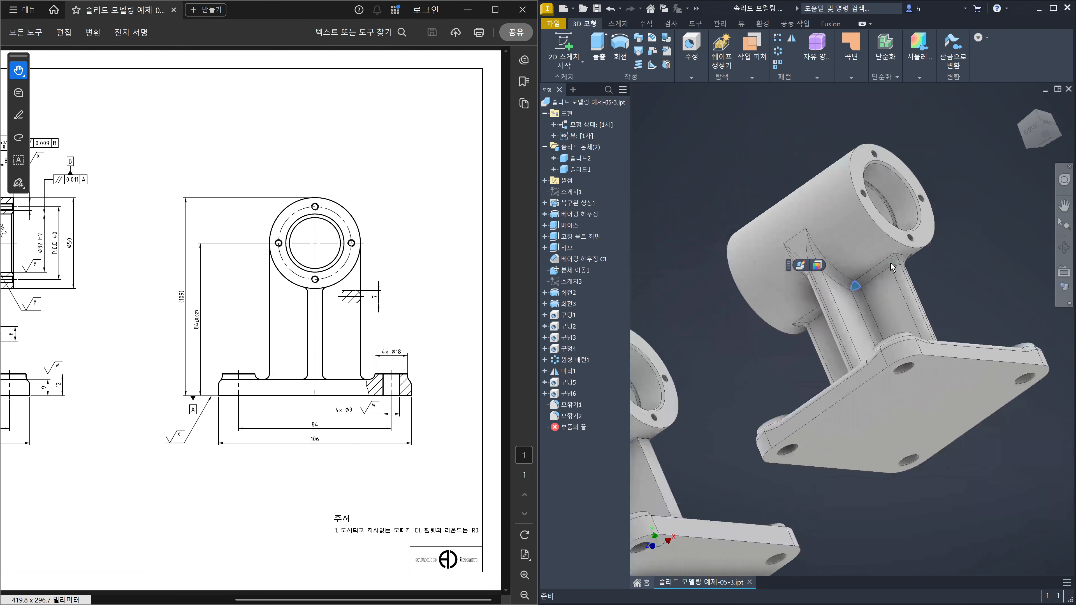
pyautogui.scroll(8, 890, 263)
pyautogui.scroll(-3, 839, 240)
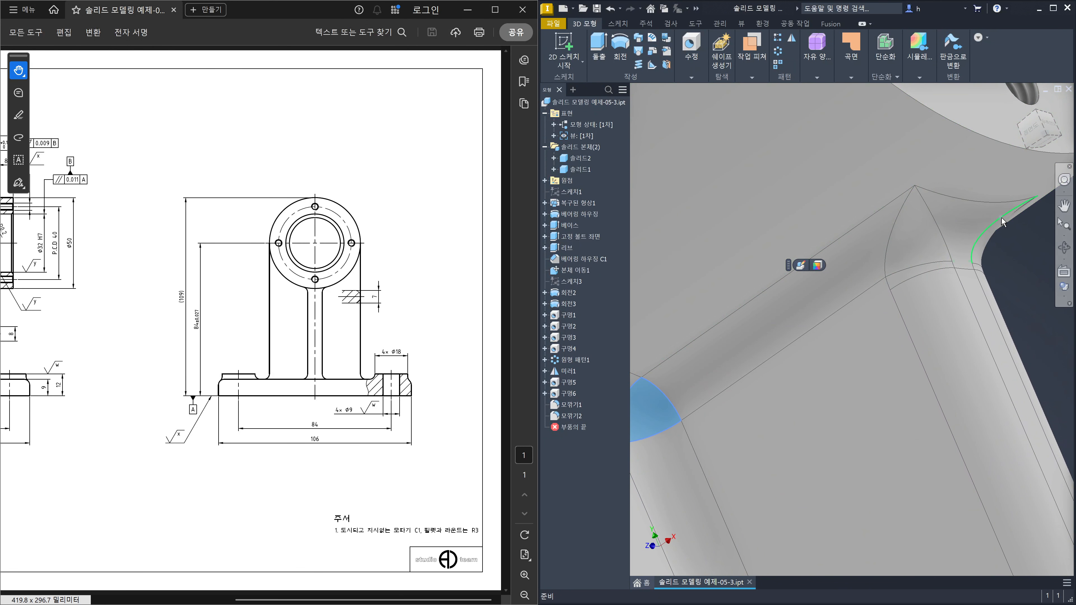
pyautogui.scroll(-4, 784, 299)
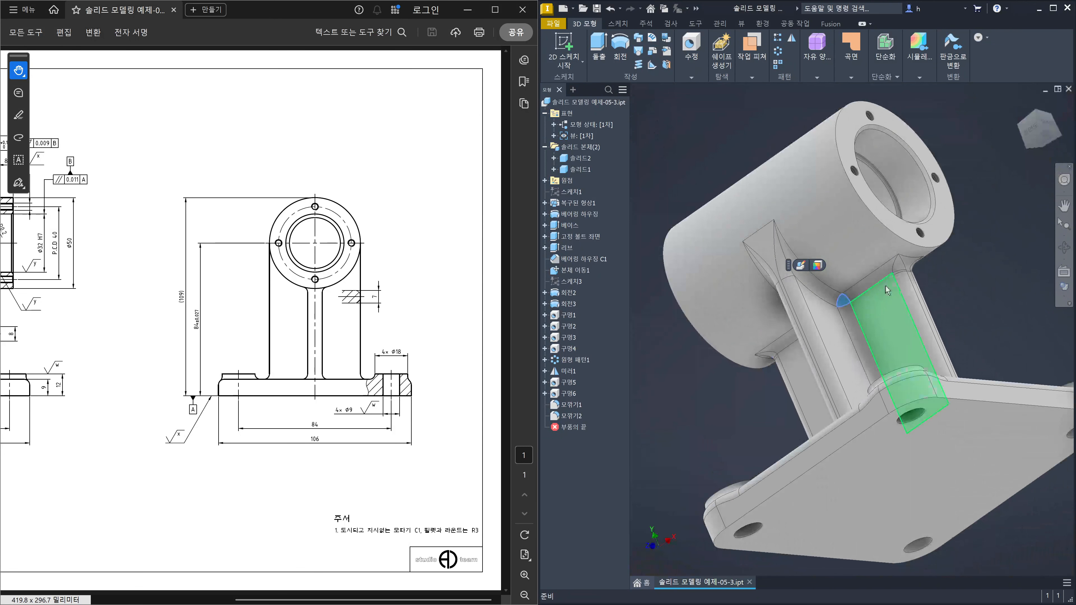
pyautogui.click(990, 301)
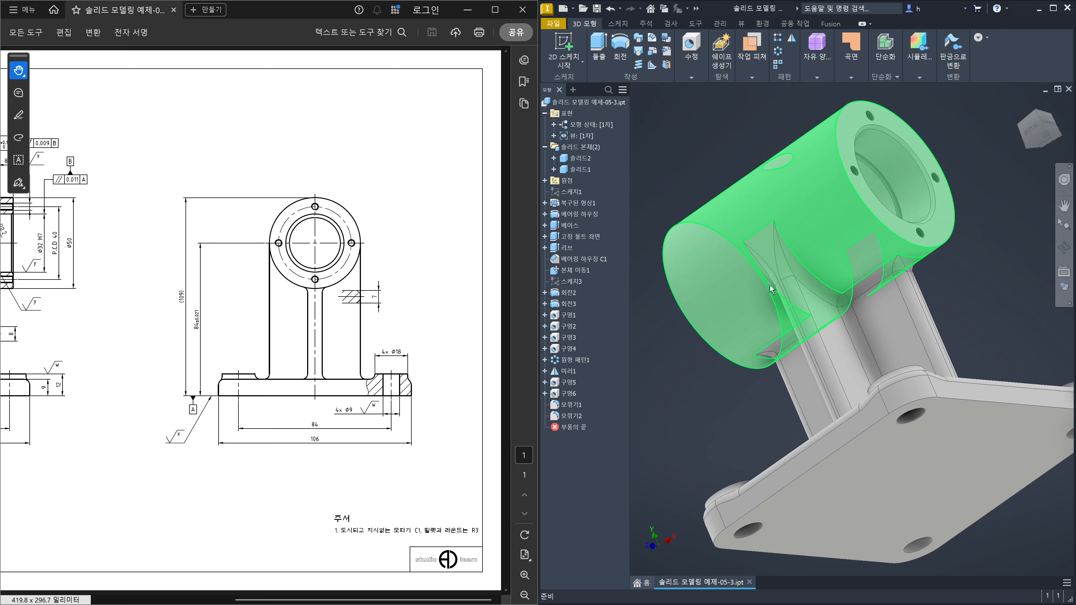
pyautogui.keyDown('shift'); pyautogui.moveTo(849, 310); pyautogui.dragTo(884, 365, button='middle'); pyautogui.keyUp('shift')
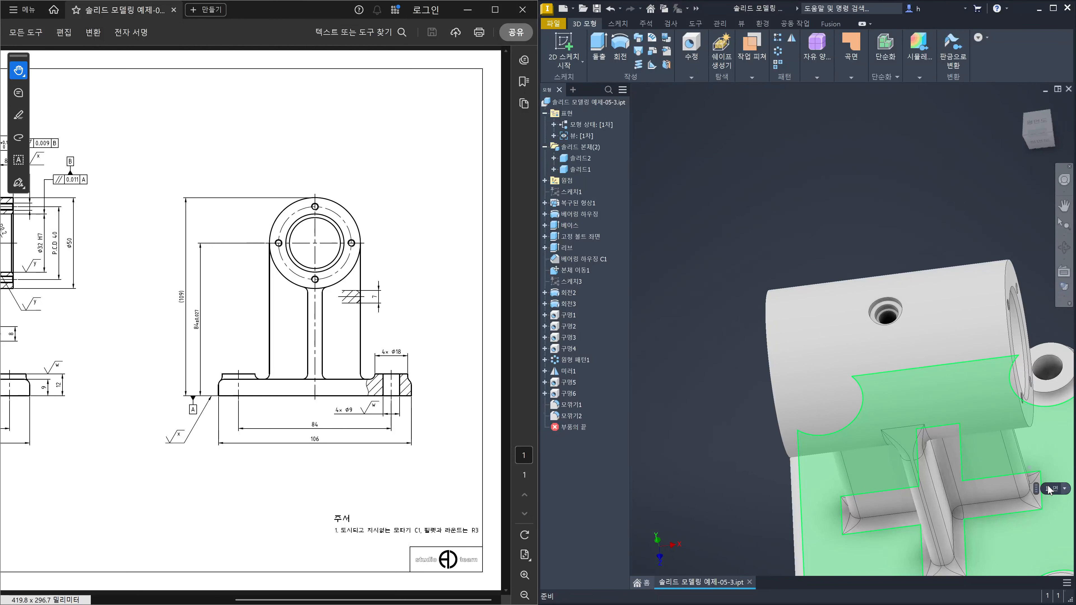
pyautogui.scroll(4, 905, 379)
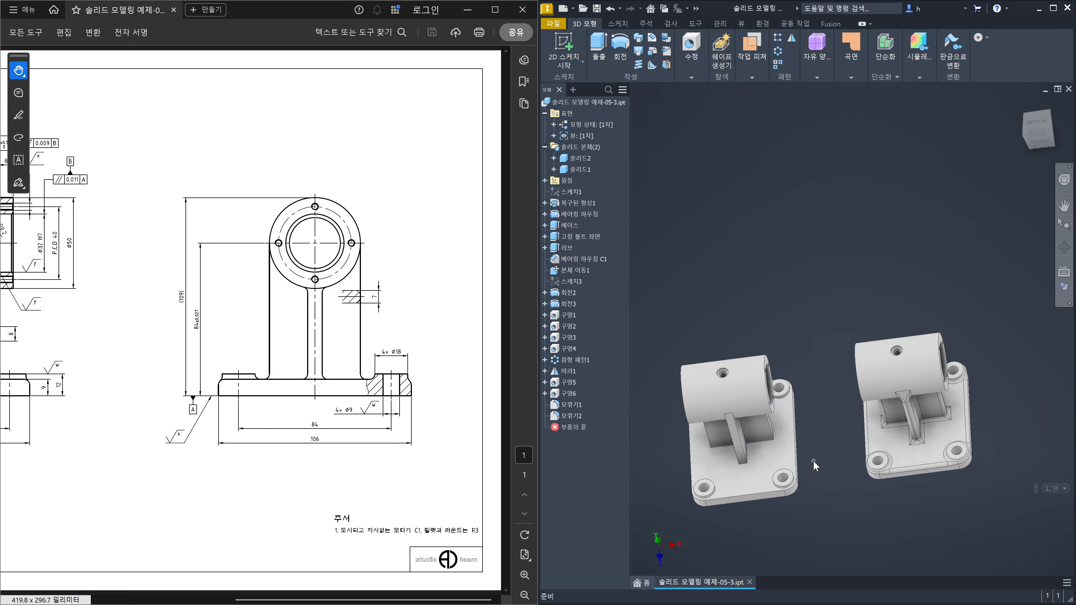
pyautogui.moveTo(828, 445)
pyautogui.keyDown('shift'); pyautogui.mouseDown(button='middle')
pyautogui.moveTo(851, 371)
pyautogui.moveTo(833, 425)
pyautogui.moveTo(843, 407)
pyautogui.mouseUp(button='middle'); pyautogui.keyUp('shift')
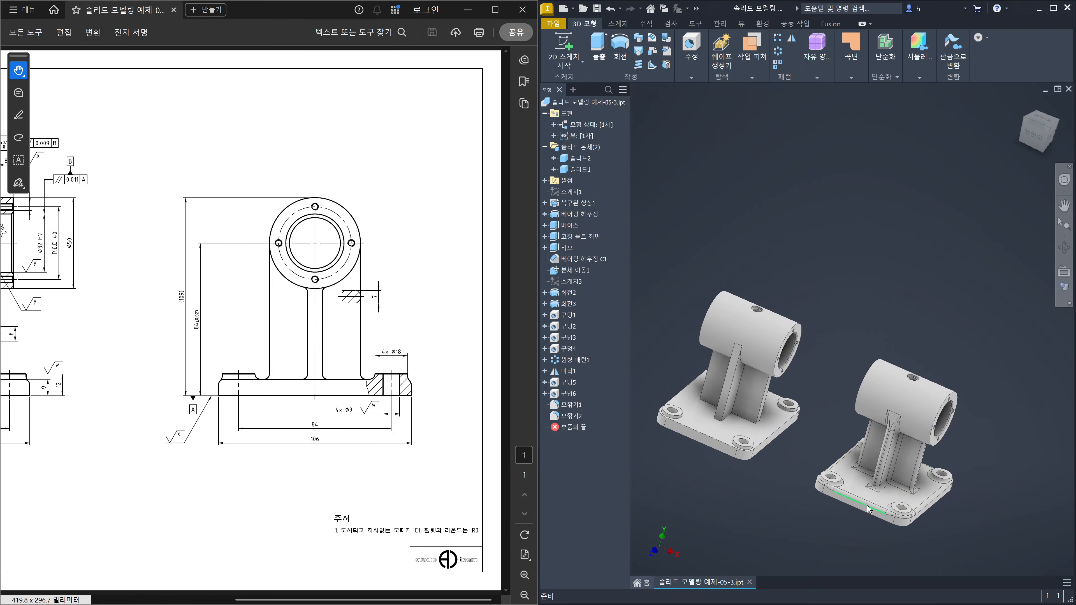
# - Start a 3 mm fillet on the upper outer edge loop of the unfilleted bracket's base plate
pyautogui.click(847, 497)
pyautogui.scroll(6, 745, 462)
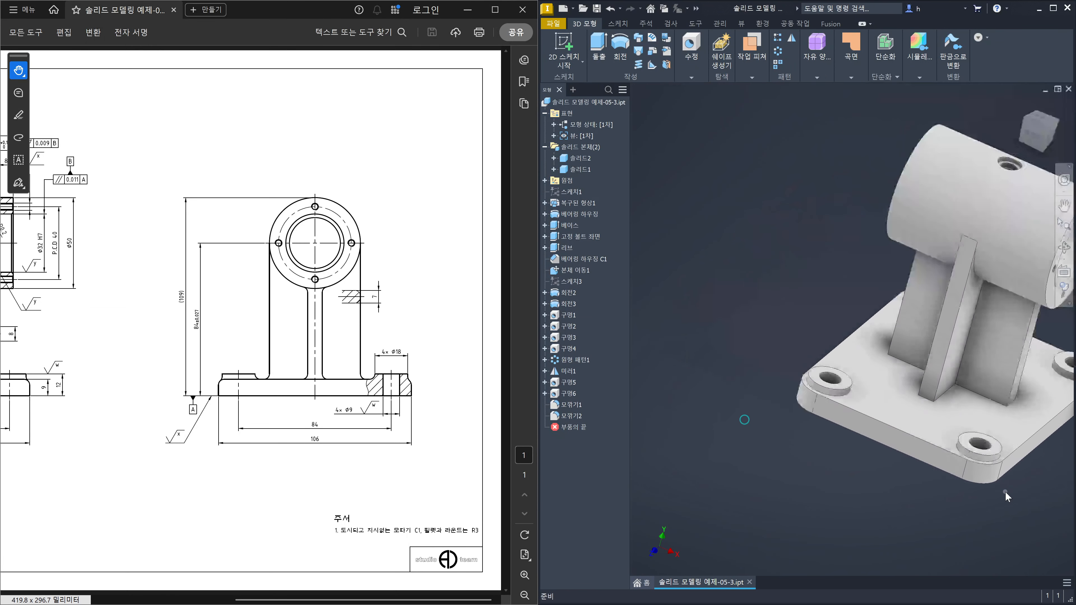
pyautogui.click(689, 214)
pyautogui.moveTo(751, 184); pyautogui.dragTo(633, 240, button='middle')
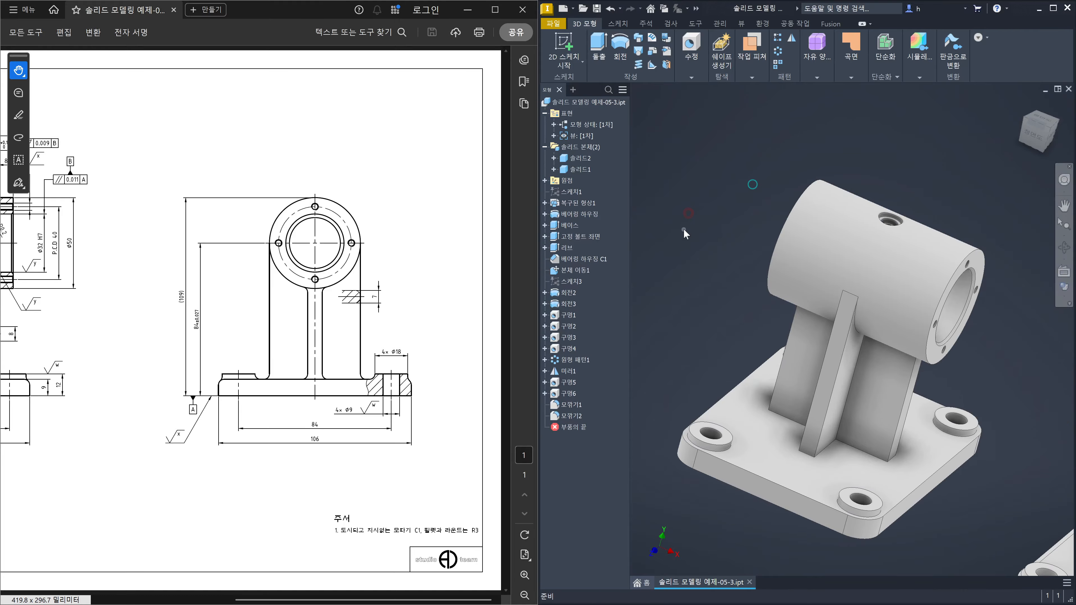
pyautogui.press('f')
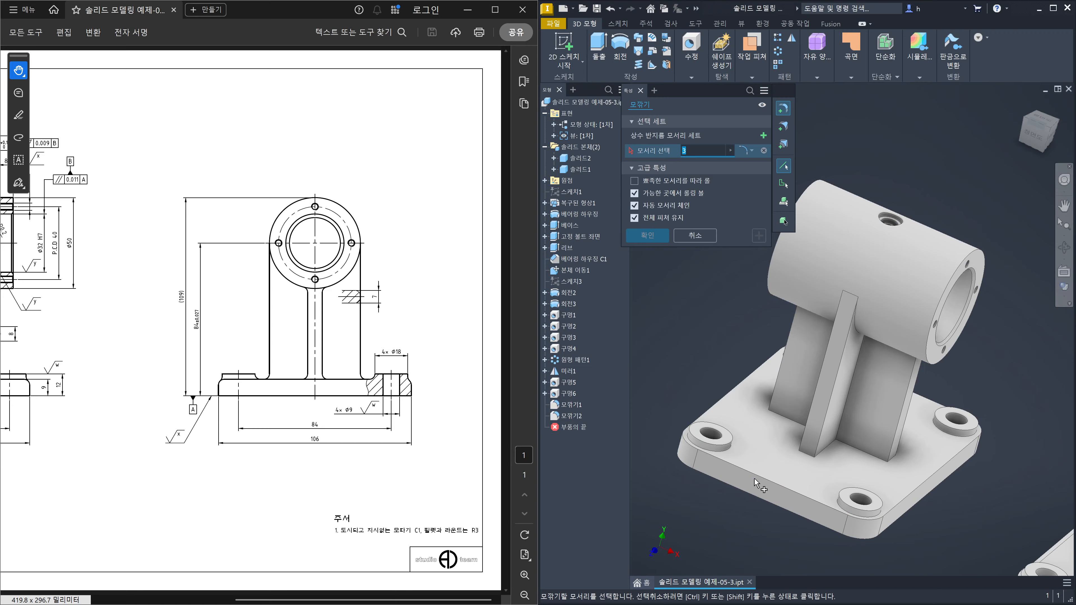
pyautogui.click(765, 481)
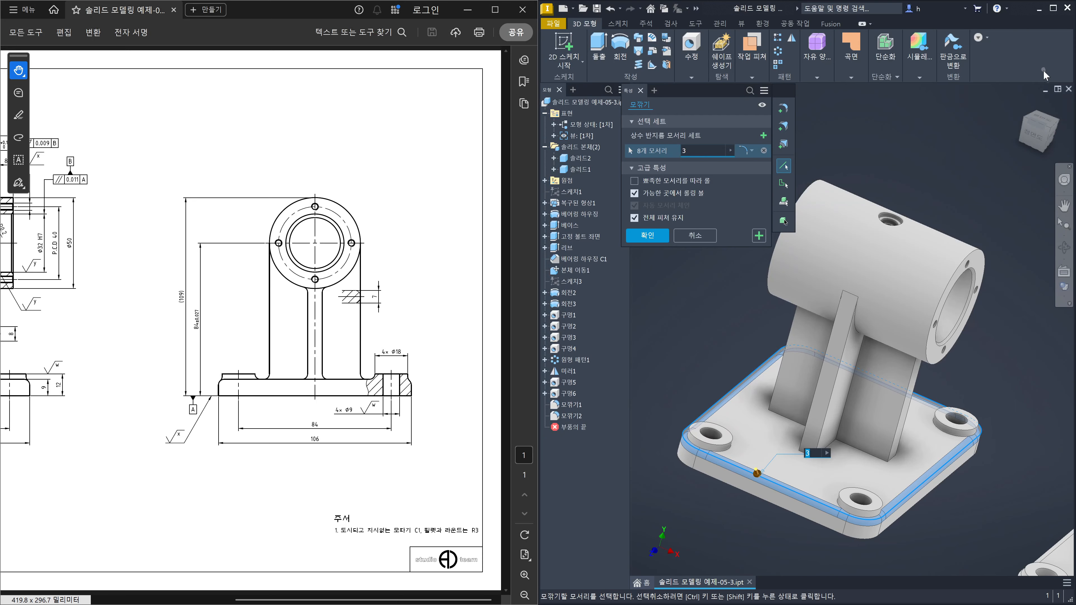
# - Examine the fillet preview at the base plate's corner beside the bolt boss and compare it with the filleted bracket in front view
pyautogui.click(1037, 145)
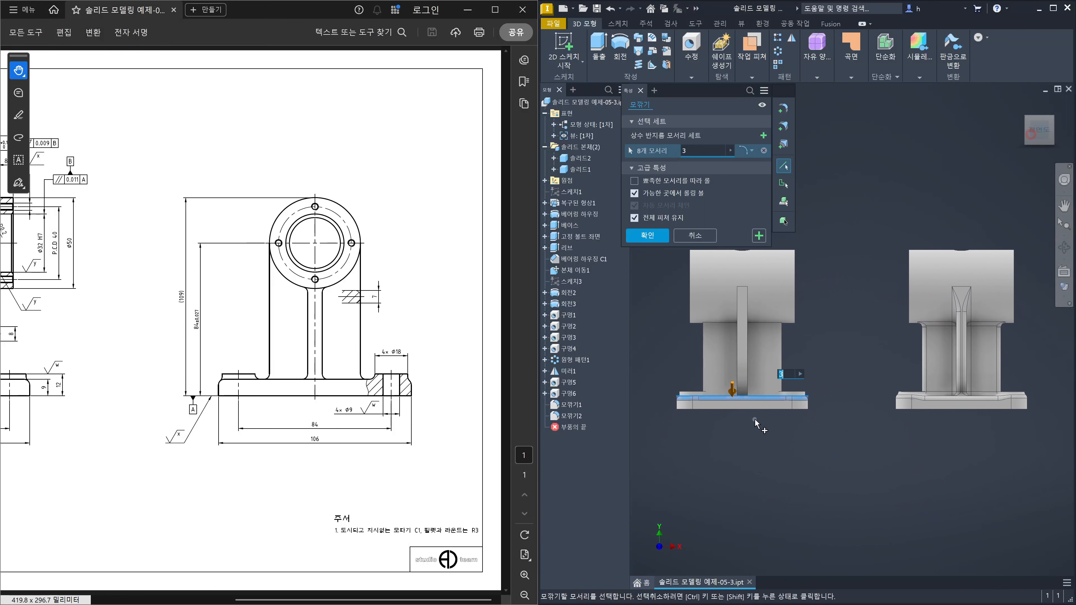
pyautogui.scroll(5, 773, 403)
pyautogui.scroll(5, 773, 399)
pyautogui.scroll(-4, 864, 444)
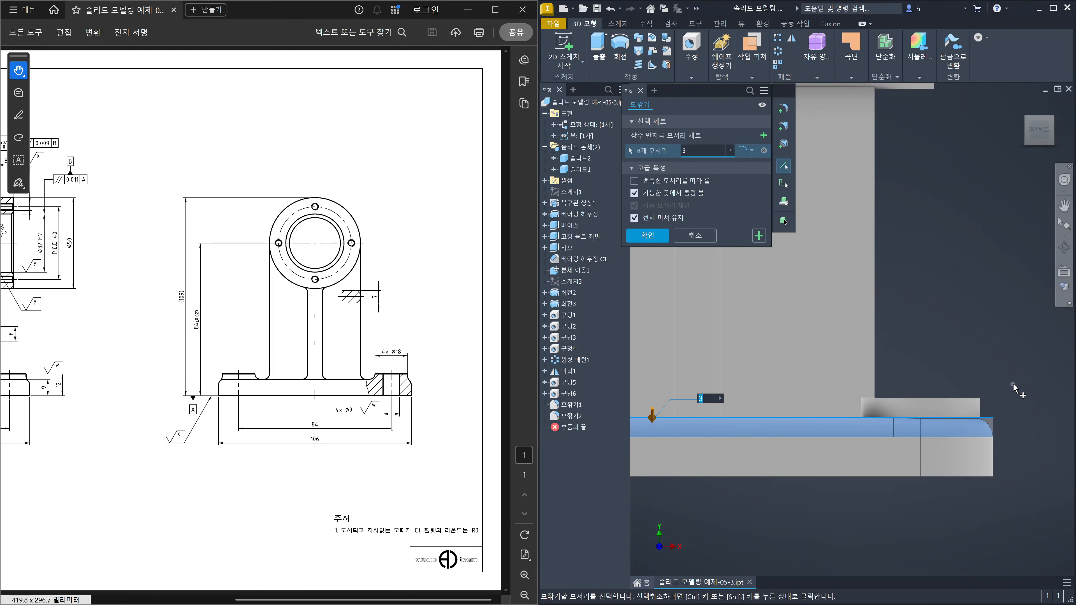
pyautogui.press('F4')
pyautogui.moveTo(1025, 412); pyautogui.dragTo(983, 394)
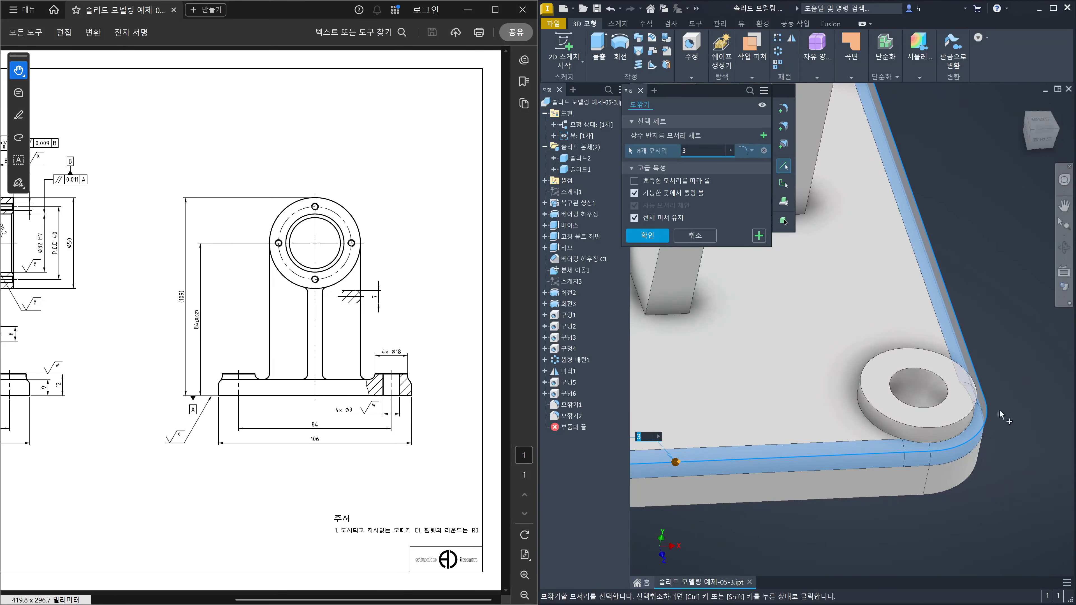
pyautogui.click(1041, 139)
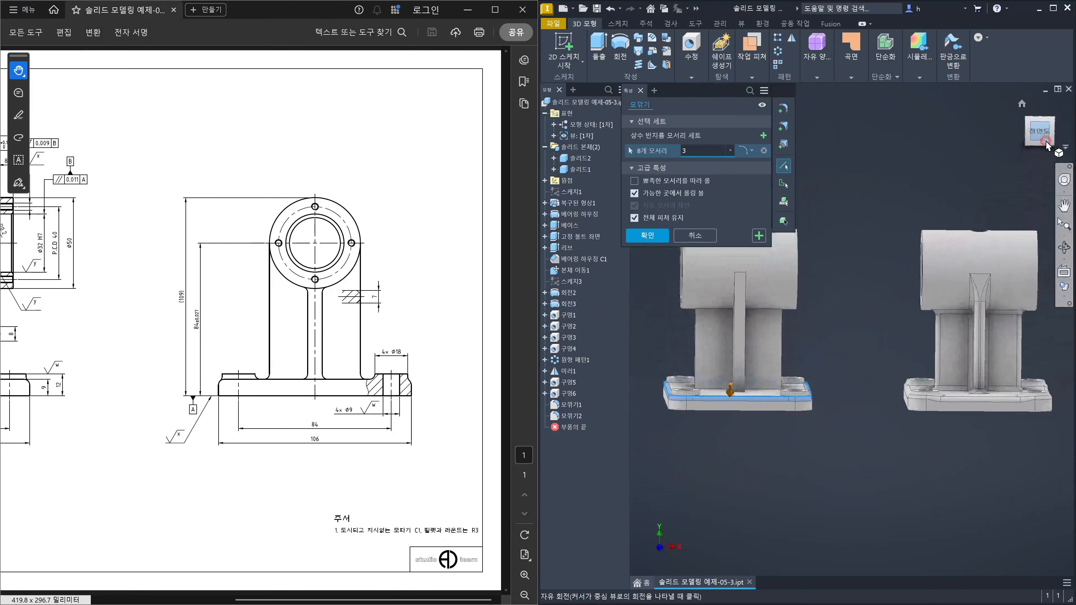
pyautogui.scroll(-5, 803, 409)
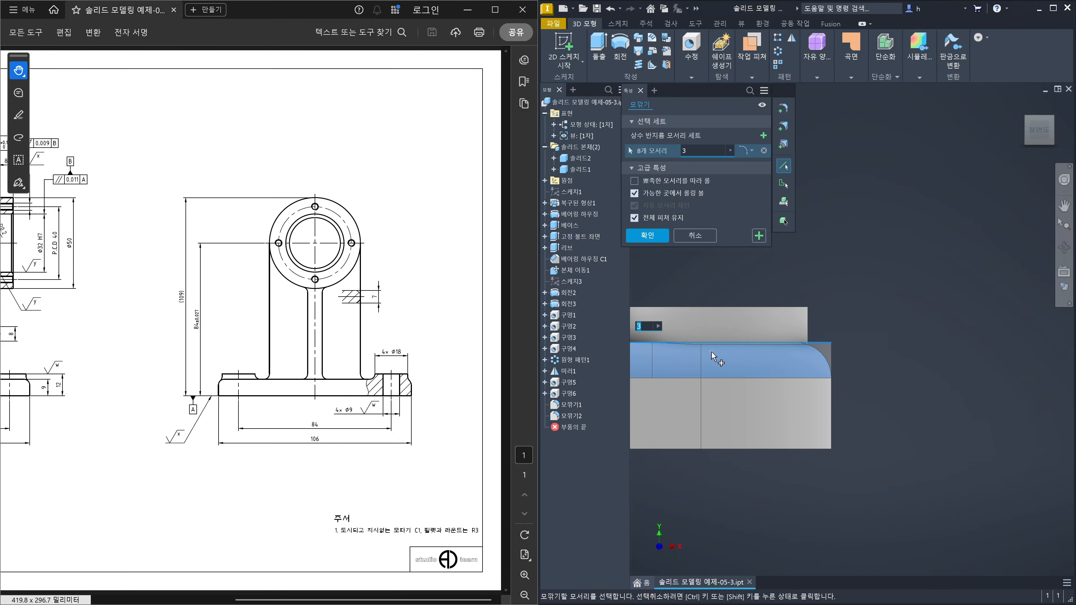
pyautogui.scroll(4, 787, 350)
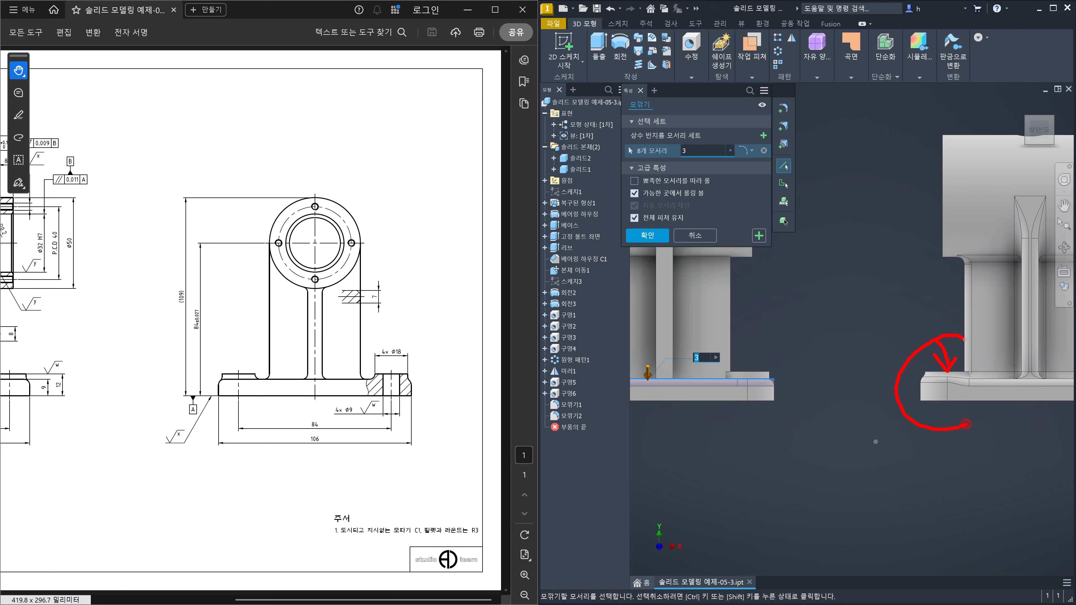
pyautogui.moveTo(964, 339); pyautogui.dragTo(969, 440)
pyautogui.moveTo(783, 424)
pyautogui.mouseDown()
pyautogui.moveTo(707, 364)
pyautogui.moveTo(804, 405)
pyautogui.mouseUp()
pyautogui.moveTo(912, 299)
pyautogui.mouseDown()
pyautogui.moveTo(928, 320)
pyautogui.moveTo(953, 303)
pyautogui.mouseUp()
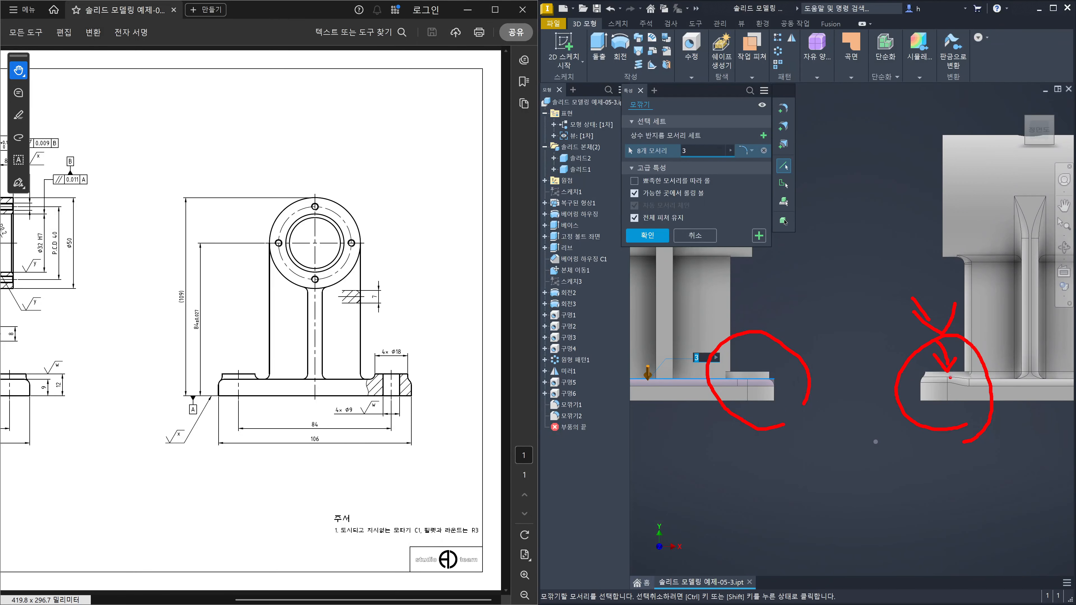
pyautogui.moveTo(1007, 377)
pyautogui.mouseDown()
pyautogui.moveTo(1006, 404)
pyautogui.moveTo(1005, 375)
pyautogui.mouseUp()
pyautogui.moveTo(970, 385)
pyautogui.mouseDown()
pyautogui.moveTo(924, 373)
pyautogui.moveTo(969, 388)
pyautogui.mouseUp()
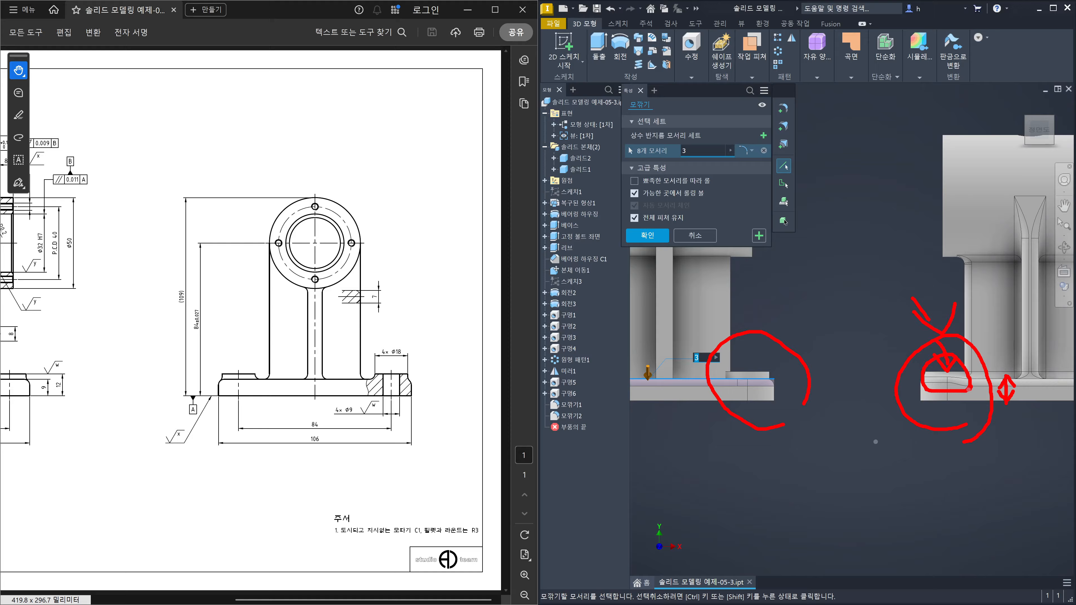
pyautogui.moveTo(966, 409); pyautogui.dragTo(1002, 417)
pyautogui.moveTo(888, 394)
pyautogui.mouseDown()
pyautogui.moveTo(974, 351)
pyautogui.moveTo(980, 442)
pyautogui.mouseUp()
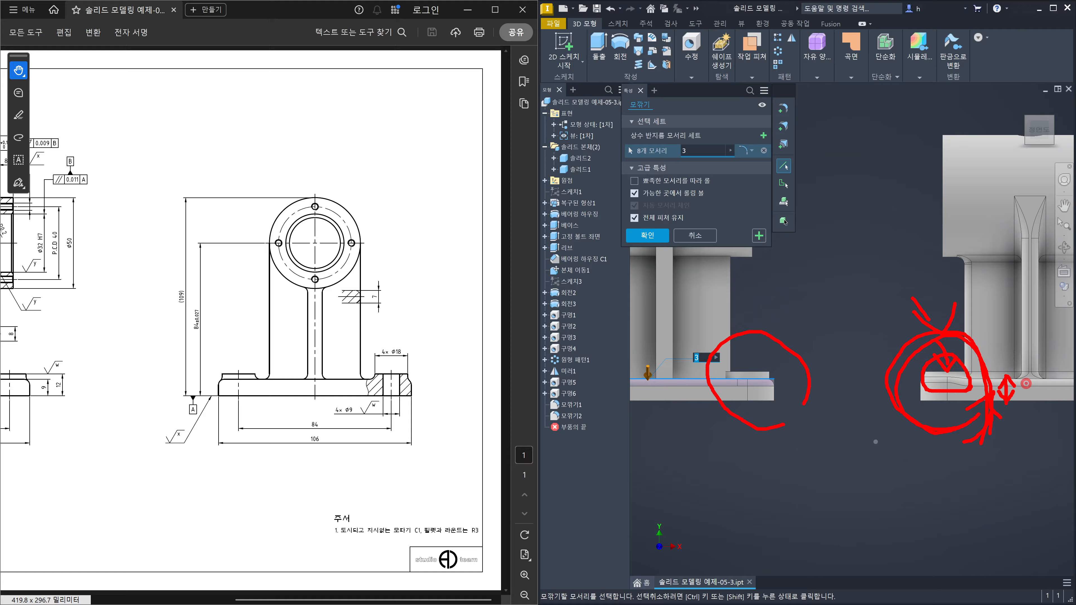
pyautogui.moveTo(1025, 383)
pyautogui.mouseDown()
pyautogui.moveTo(1026, 409)
pyautogui.moveTo(1042, 399)
pyautogui.mouseUp()
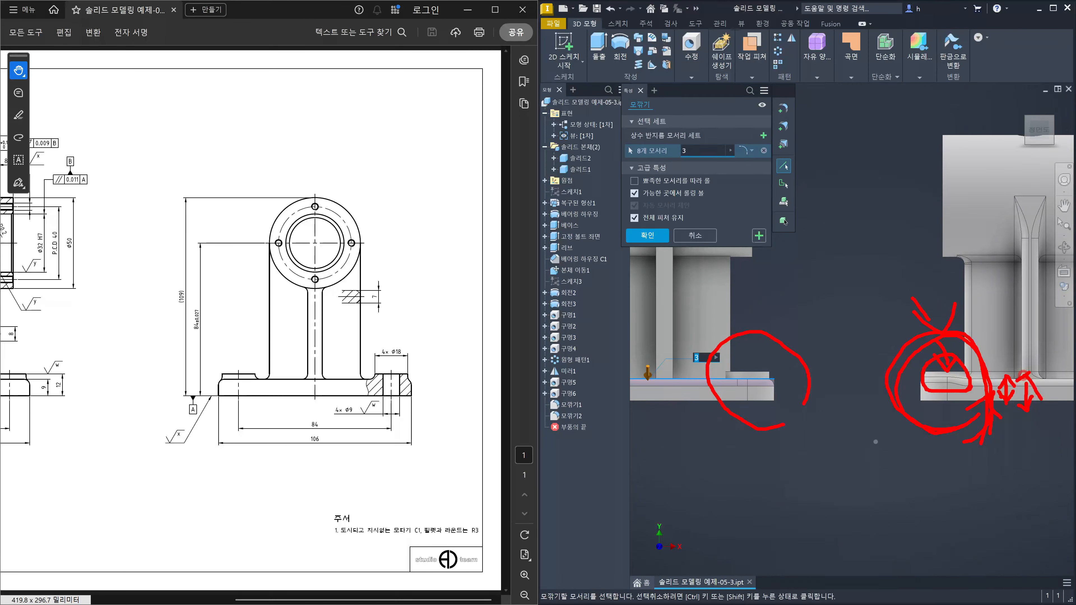
pyautogui.moveTo(810, 332); pyautogui.dragTo(776, 372)
pyautogui.moveTo(943, 359); pyautogui.dragTo(964, 380)
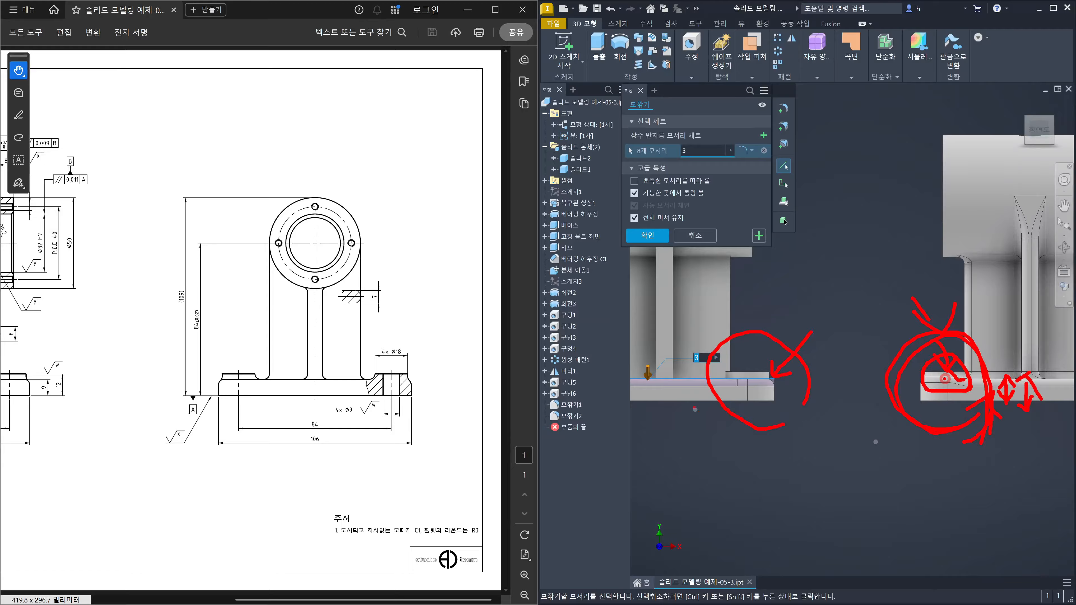
pyautogui.moveTo(746, 377); pyautogui.dragTo(757, 380)
pyautogui.moveTo(666, 386); pyautogui.dragTo(776, 382)
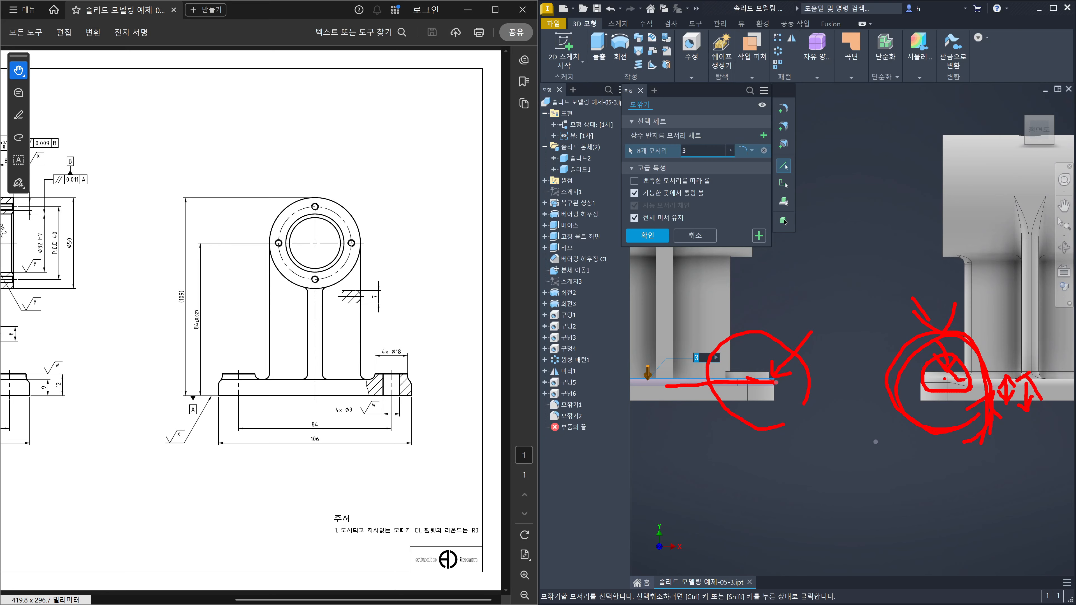
pyautogui.press('Escape')
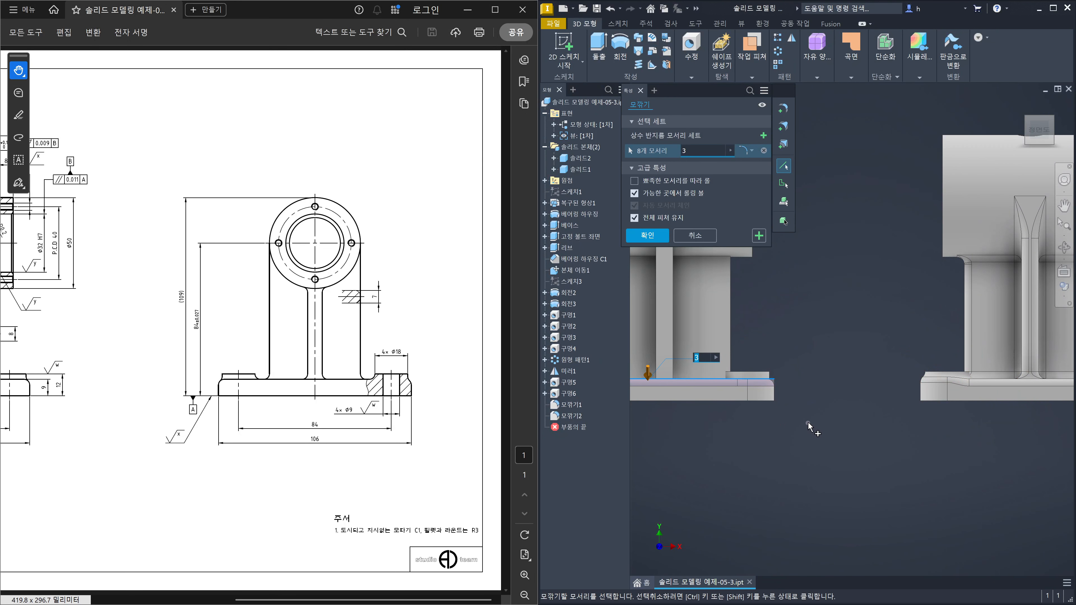
# - Add both long outer edges of the front rib and of the adjacent rib below the bore opening to the 3 mm fillet
pyautogui.keyDown('shift'); pyautogui.moveTo(844, 368); pyautogui.dragTo(784, 451, button='middle'); pyautogui.keyUp('shift')
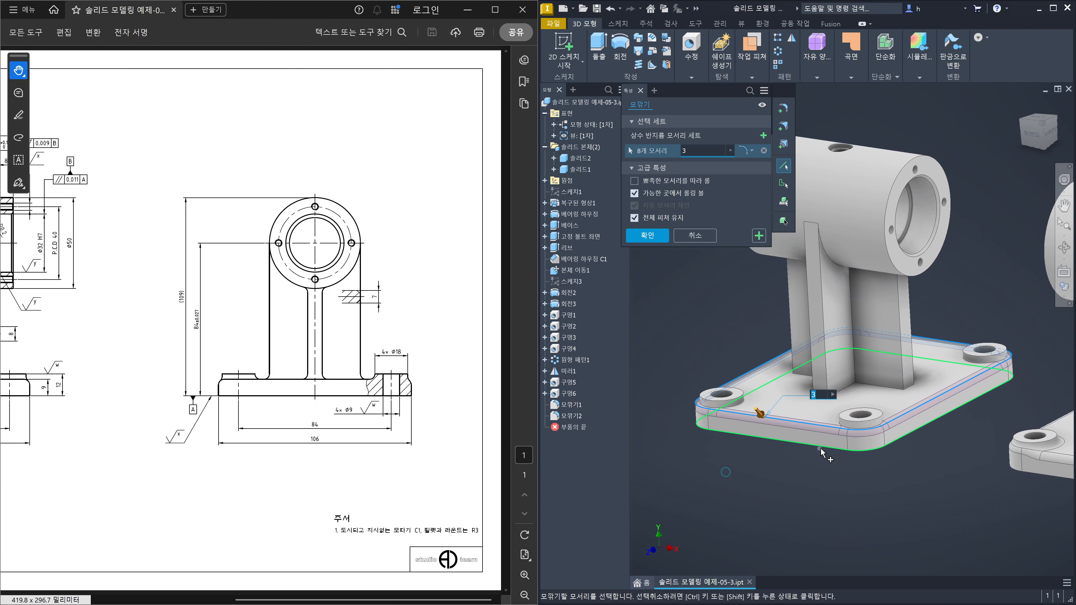
pyautogui.moveTo(980, 388); pyautogui.dragTo(872, 439, button='middle')
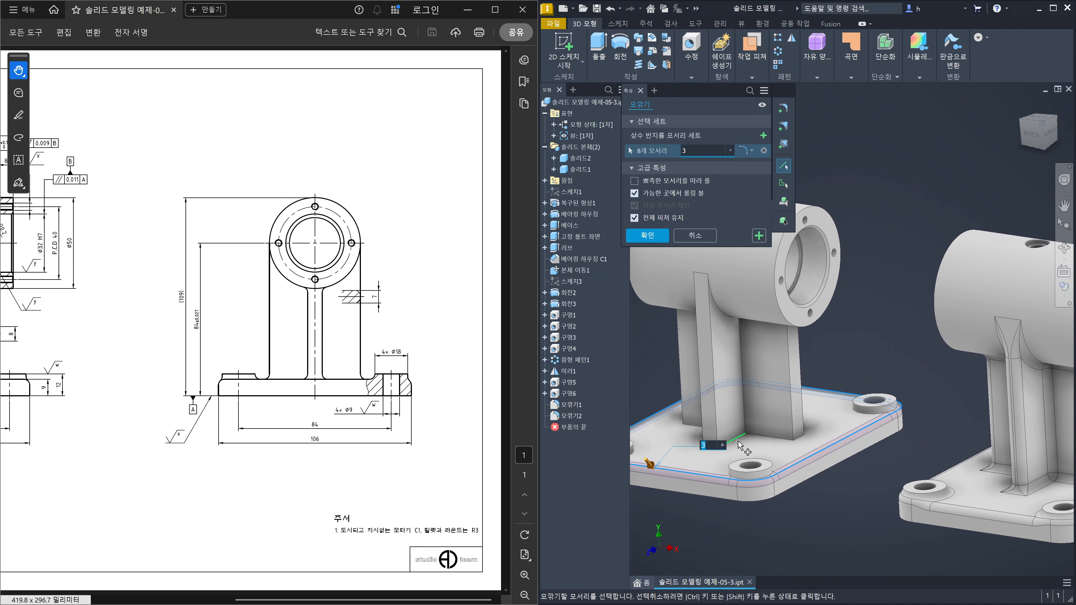
pyautogui.moveTo(743, 375); pyautogui.dragTo(777, 344, button='middle')
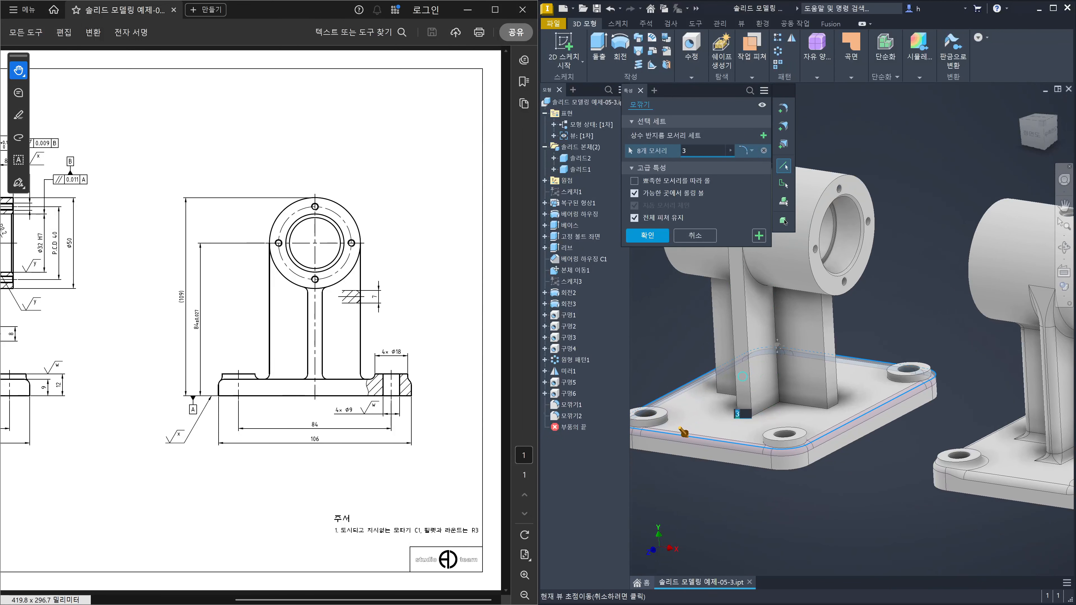
pyautogui.click(746, 314)
pyautogui.click(733, 322)
pyautogui.click(823, 332)
pyautogui.click(834, 332)
# - Add the long outer edges of the next rib on the opposite side of the bracket to the same fillet
pyautogui.keyDown('shift'); pyautogui.moveTo(775, 441); pyautogui.dragTo(735, 418, button='middle'); pyautogui.keyUp('shift')
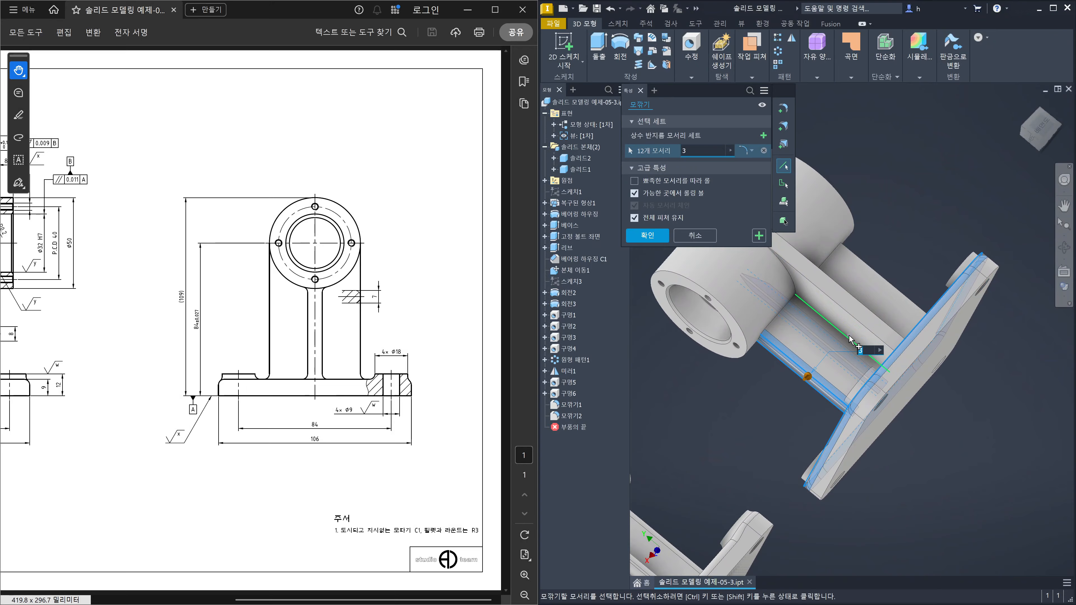
pyautogui.click(849, 339)
pyautogui.click(864, 316)
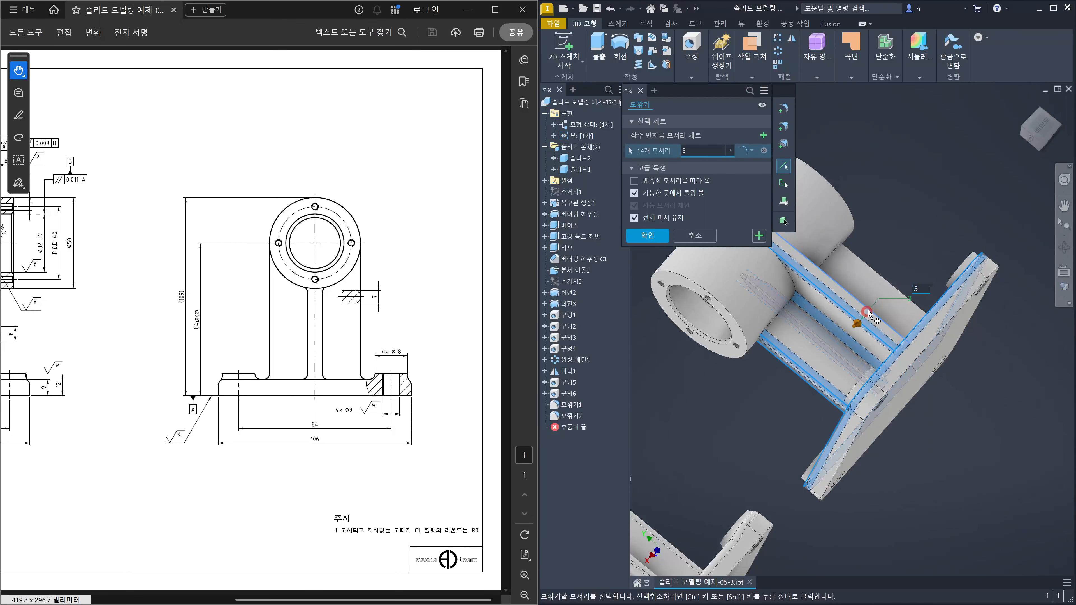
pyautogui.click(866, 313)
pyautogui.keyDown('shift'); pyautogui.moveTo(867, 314); pyautogui.dragTo(796, 382, button='middle'); pyautogui.keyUp('shift')
# - Add the remaining long outer rib edges to the fillet and apply it with a 3 mm radius
pyautogui.click(758, 506)
pyautogui.click(764, 496)
pyautogui.click(782, 480)
pyautogui.keyDown('shift'); pyautogui.moveTo(803, 435); pyautogui.dragTo(860, 247, button='middle'); pyautogui.keyUp('shift')
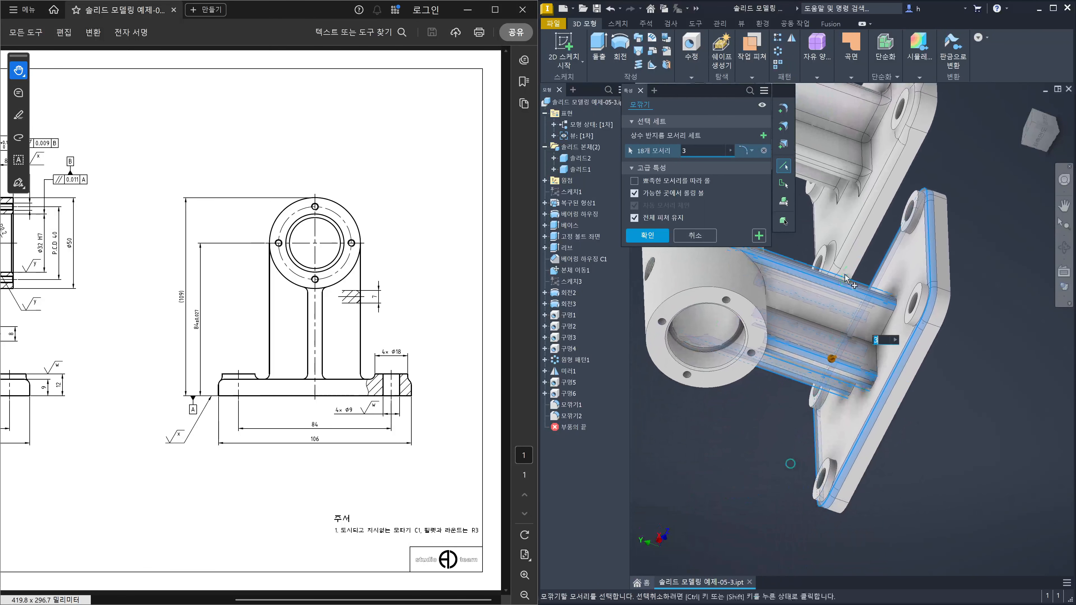
pyautogui.click(817, 328)
pyautogui.keyDown('shift'); pyautogui.moveTo(817, 328); pyautogui.dragTo(886, 324, button='middle'); pyautogui.keyUp('shift')
pyautogui.press('Return')
# - Edit the last 3 mm fillet to include the vertical inner corner edge between the front rib and the adjacent rib
pyautogui.keyDown('shift'); pyautogui.moveTo(815, 396); pyautogui.dragTo(816, 428, button='middle'); pyautogui.keyUp('shift')
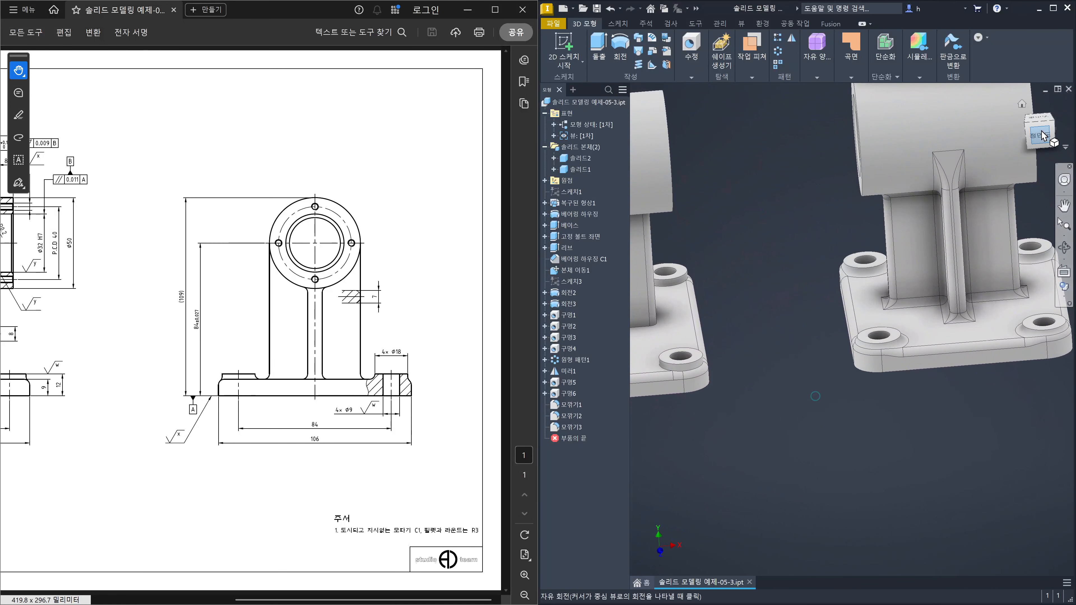
pyautogui.click(1032, 138)
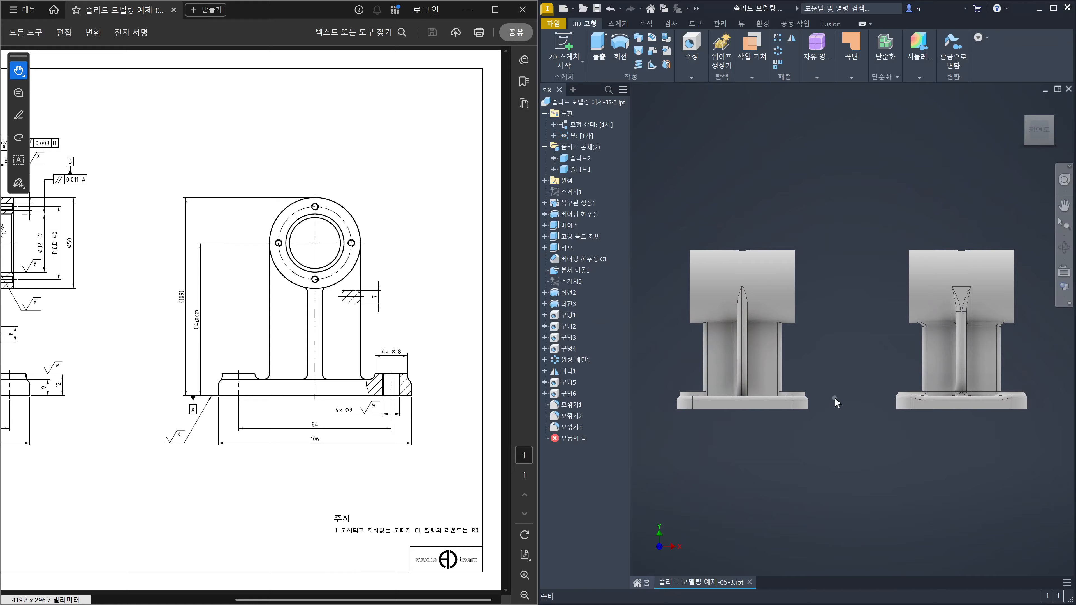
pyautogui.scroll(-4, 747, 337)
pyautogui.scroll(9, 747, 338)
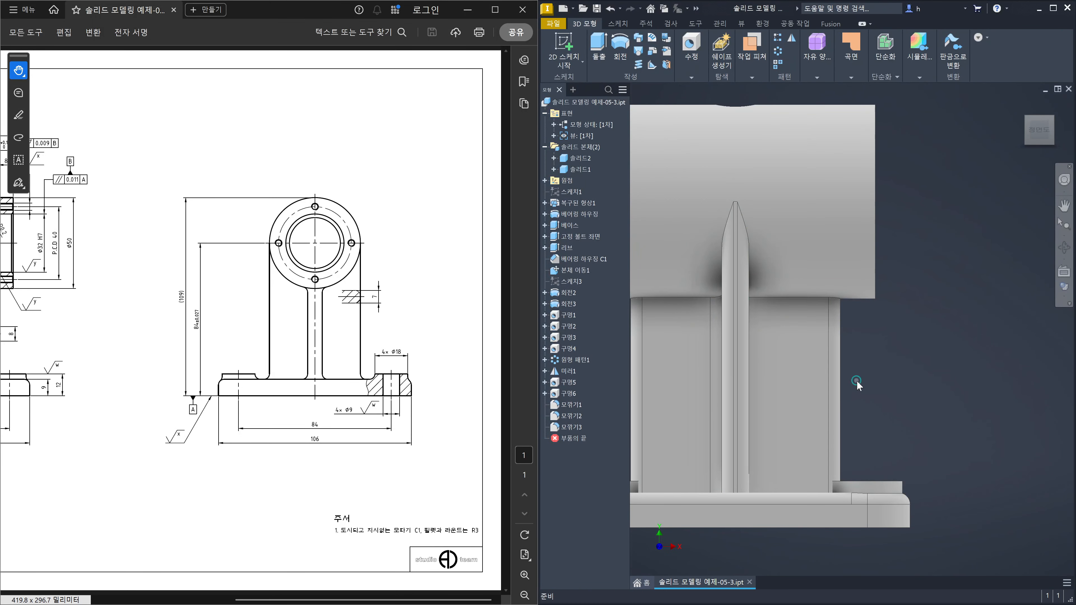
pyautogui.press('F6')
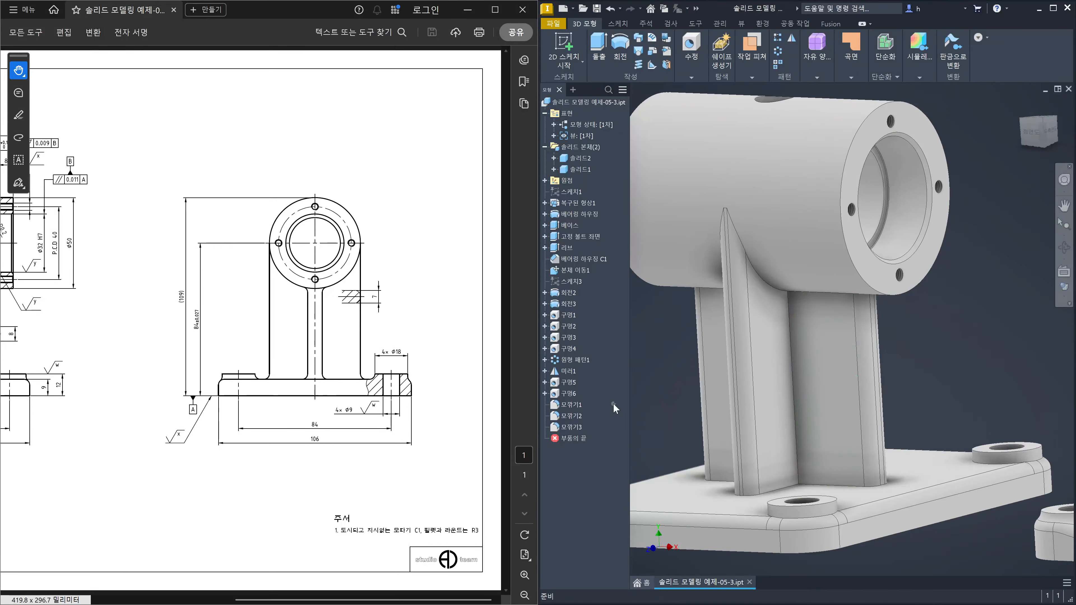
pyautogui.doubleClick(570, 427)
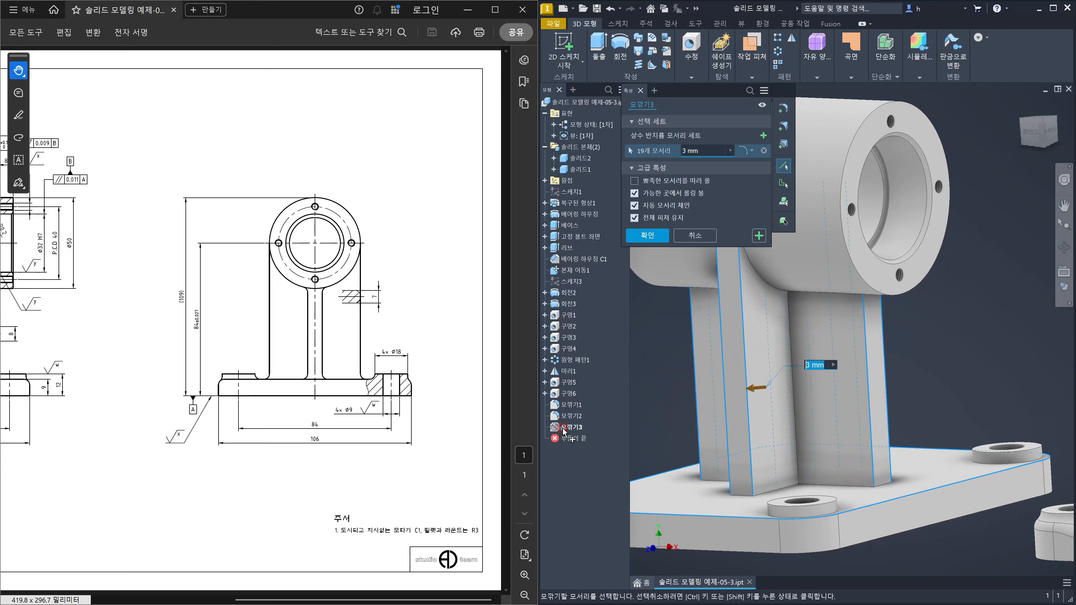
pyautogui.click(798, 412)
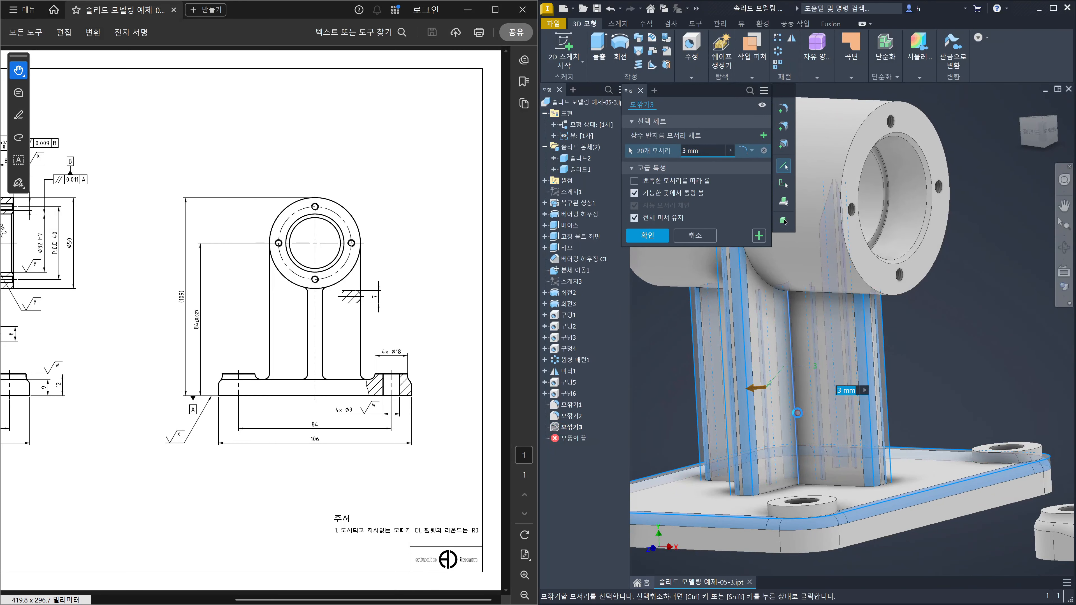
pyautogui.click(653, 237)
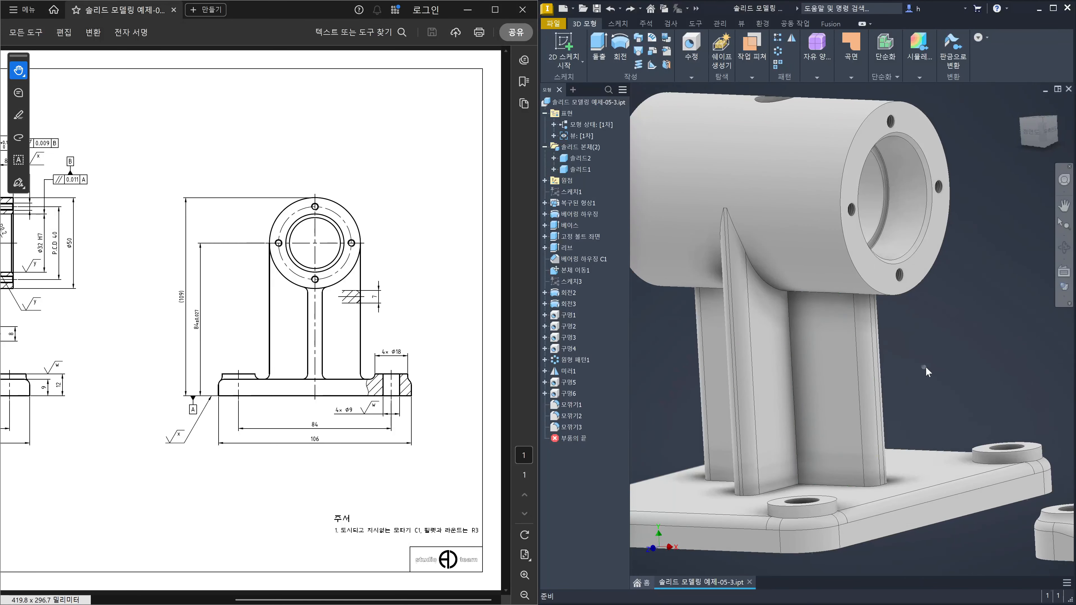
# - Create a separate 3 mm fillet on the vertical inner corner edge between the ribs and discard that fillet
pyautogui.press('f')
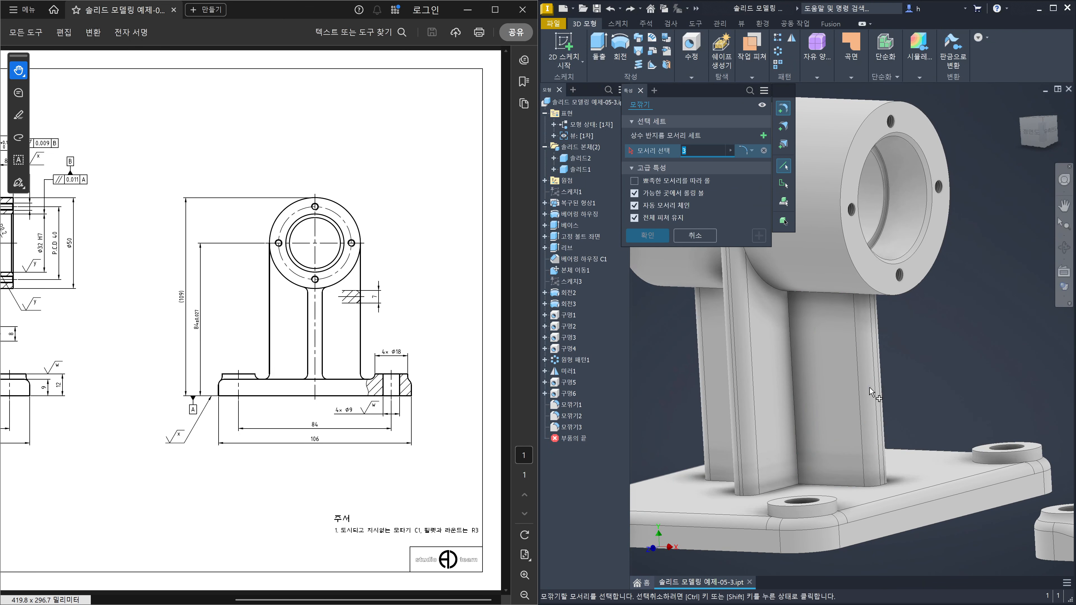
pyautogui.click(791, 392)
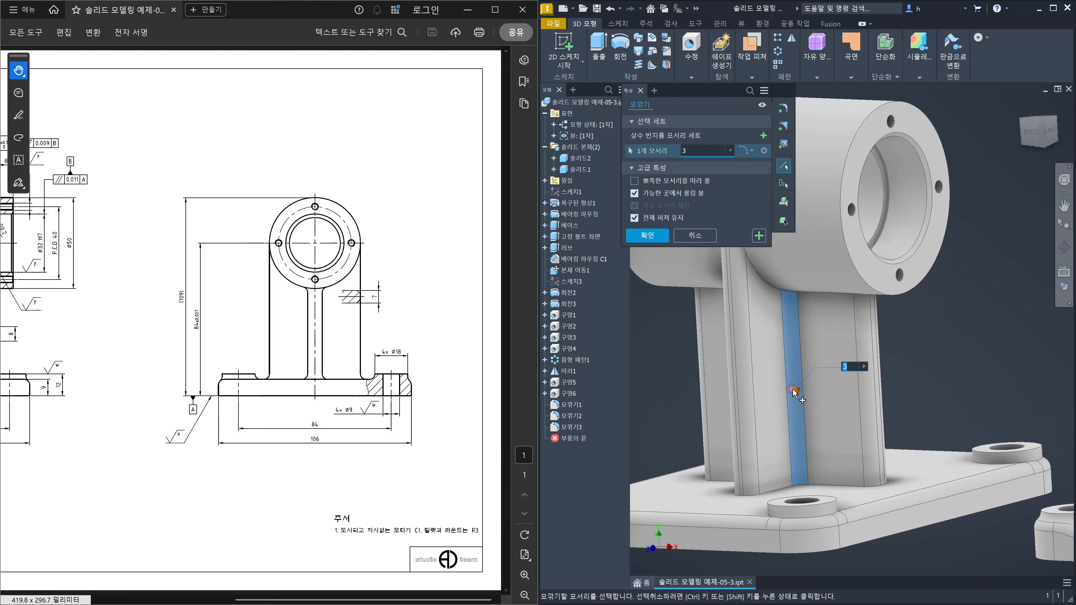
pyautogui.click(647, 235)
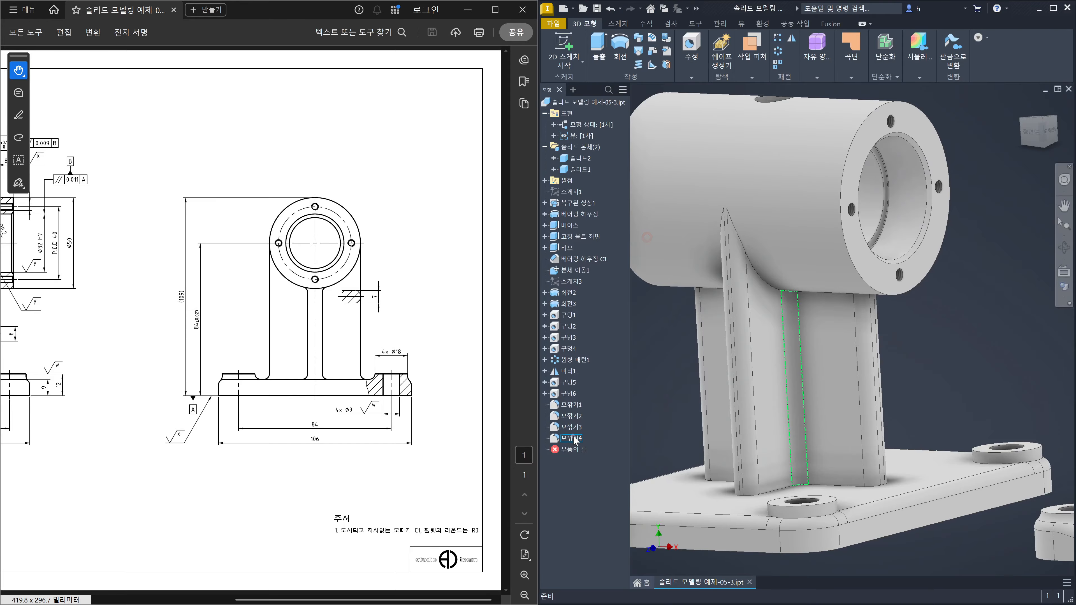
pyautogui.click(576, 442)
pyautogui.click(951, 365)
pyautogui.moveTo(554, 450); pyautogui.dragTo(550, 433)
# - Add the vertical inner corner edge between the two ribs to the existing outer-edge fillet, keeping its 3 mm radius
pyautogui.doubleClick(572, 430)
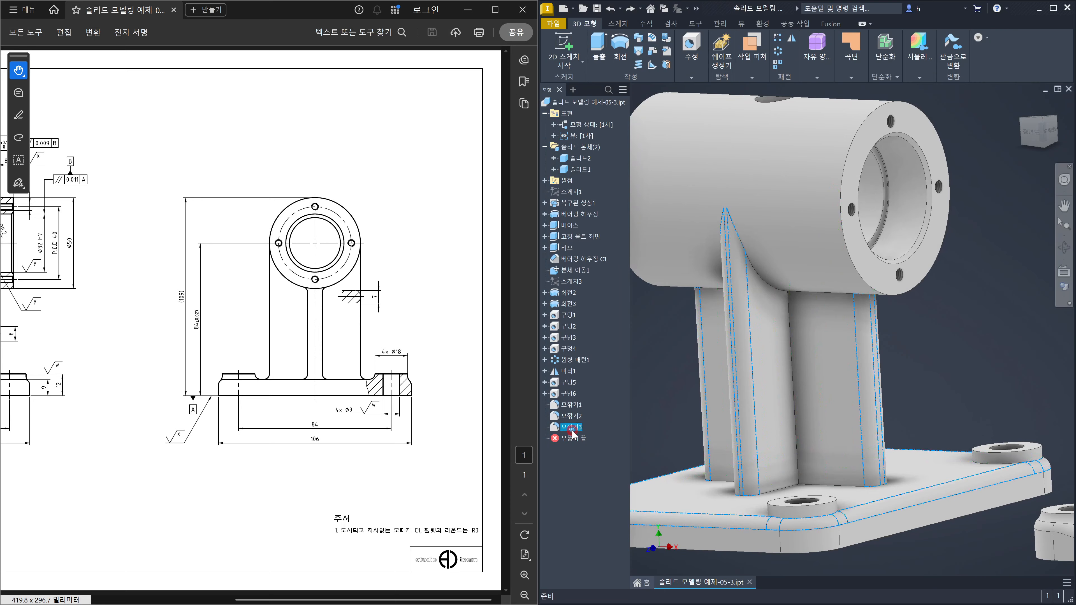
pyautogui.click(793, 429)
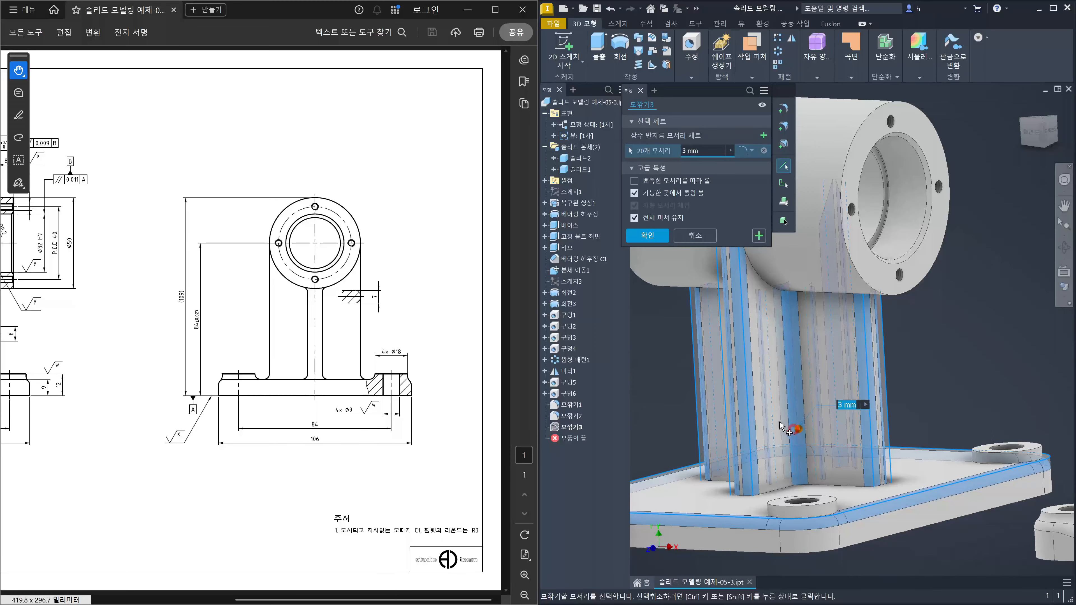
pyautogui.click(648, 235)
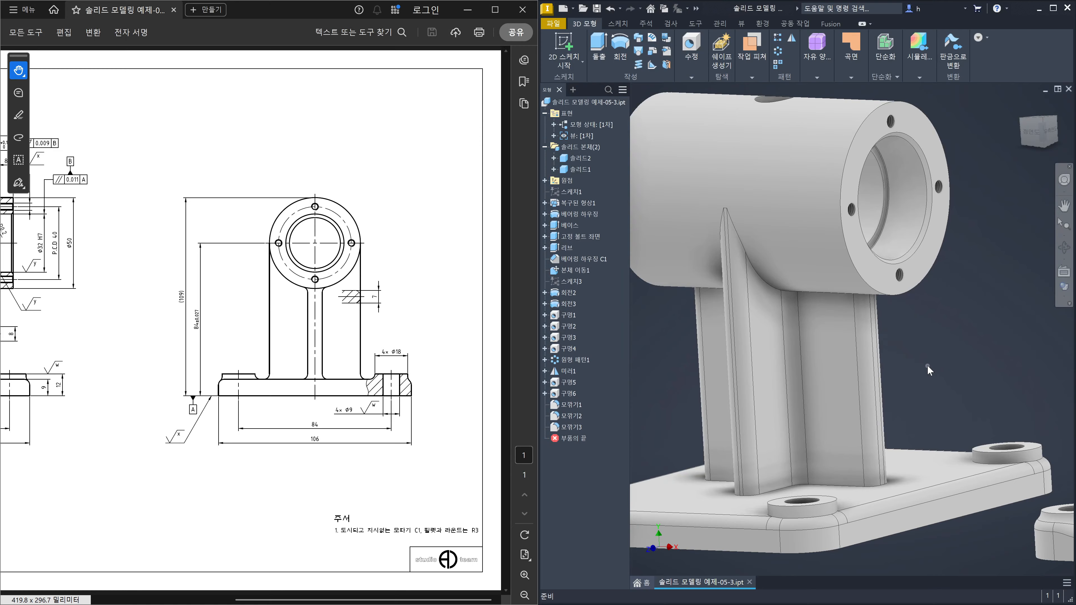
# - Start a 3 mm fillet on the edge loop where the ribs meet the base plate and on the base edges of all four bolt bosses
pyautogui.press('f')
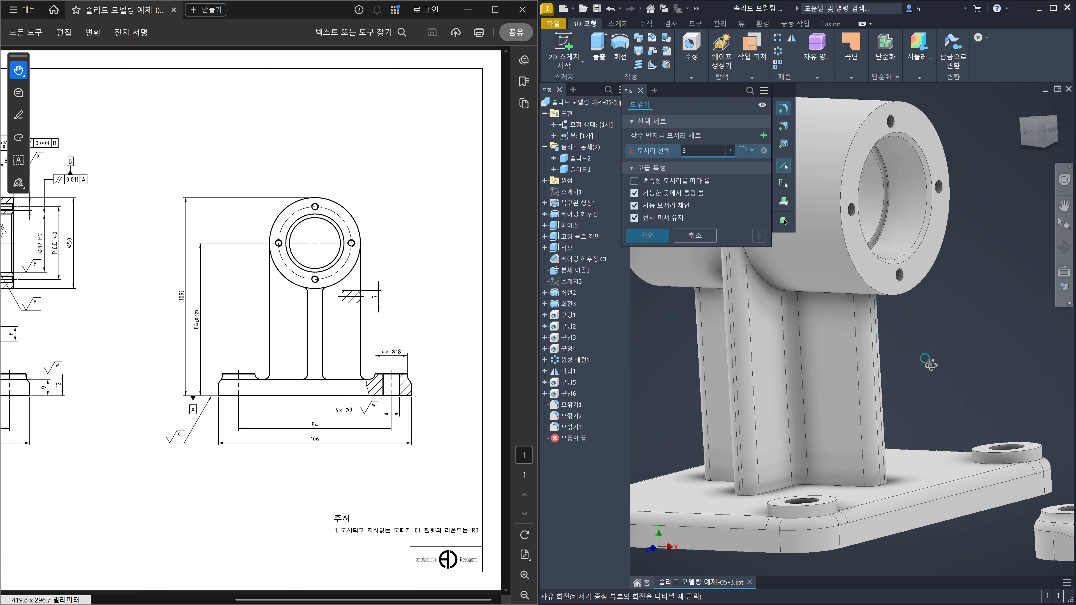
pyautogui.keyDown('shift'); pyautogui.moveTo(925, 359); pyautogui.dragTo(939, 377, button='middle'); pyautogui.keyUp('shift')
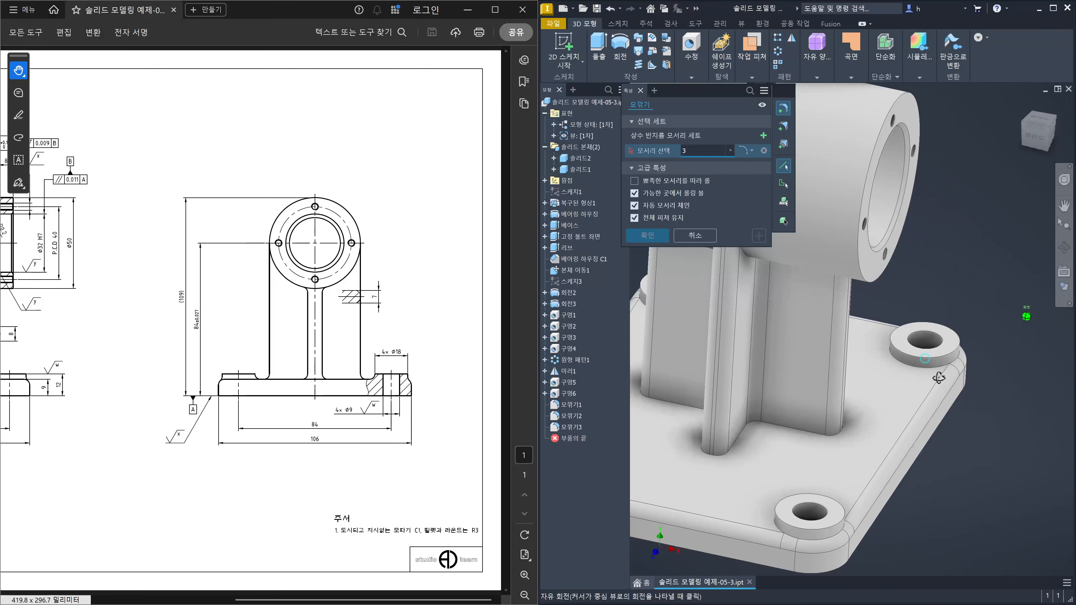
pyautogui.click(778, 430)
pyautogui.click(796, 537)
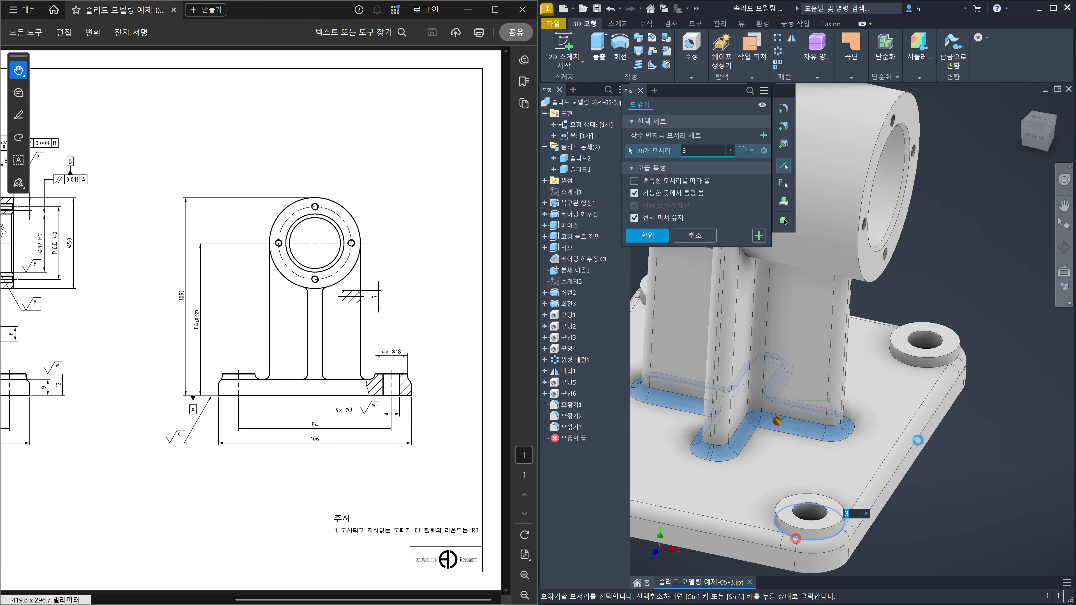
pyautogui.click(935, 373)
pyautogui.keyDown('shift'); pyautogui.moveTo(935, 373); pyautogui.dragTo(754, 487, button='middle'); pyautogui.keyUp('shift')
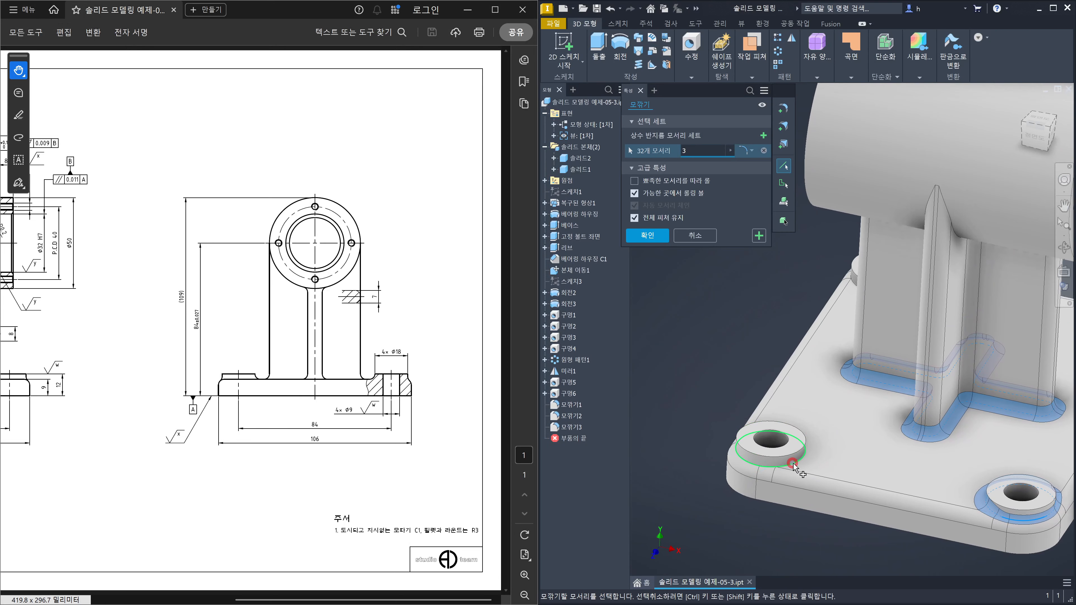
pyautogui.click(744, 463)
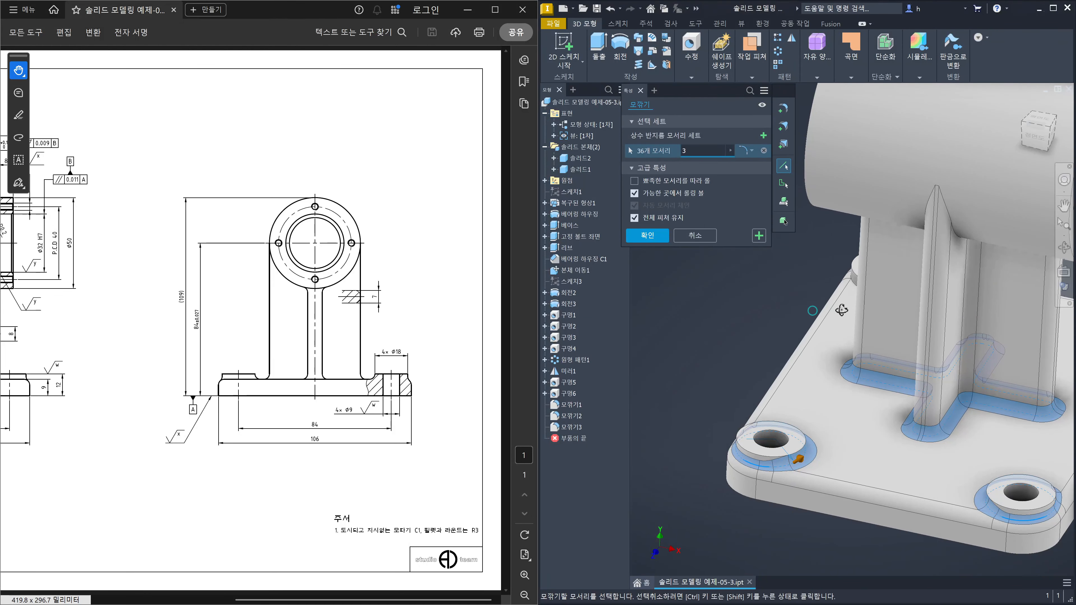
pyautogui.keyDown('shift'); pyautogui.moveTo(877, 398); pyautogui.dragTo(877, 310, button='middle'); pyautogui.keyUp('shift')
pyautogui.click(792, 290)
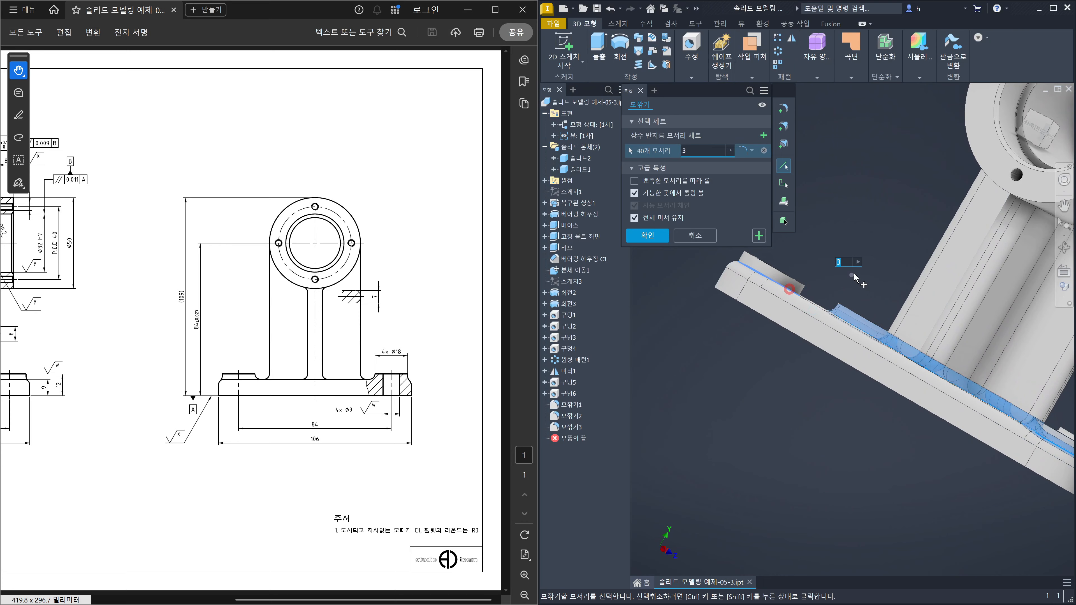
# - Add the edges where the ribs meet the bearing housing on both end sides to the fillet and apply it with a 3 mm radius
pyautogui.keyDown('shift'); pyautogui.moveTo(852, 216); pyautogui.dragTo(928, 394, button='middle'); pyautogui.keyUp('shift')
pyautogui.moveTo(1054, 377); pyautogui.dragTo(869, 408, button='middle')
pyautogui.click(948, 316)
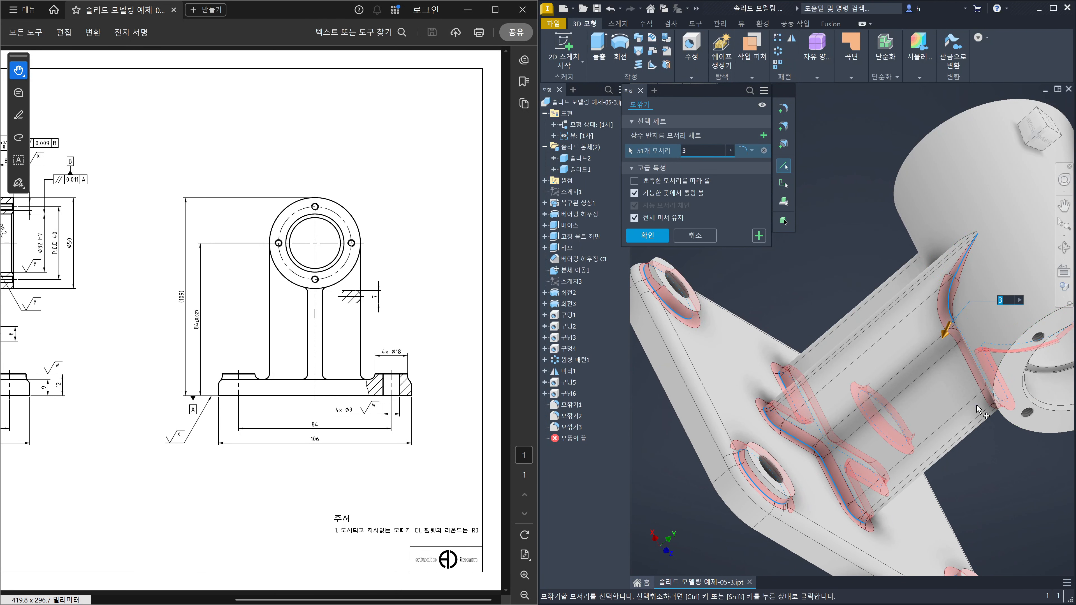
pyautogui.keyDown('shift'); pyautogui.moveTo(977, 406); pyautogui.dragTo(819, 286, button='middle'); pyautogui.keyUp('shift')
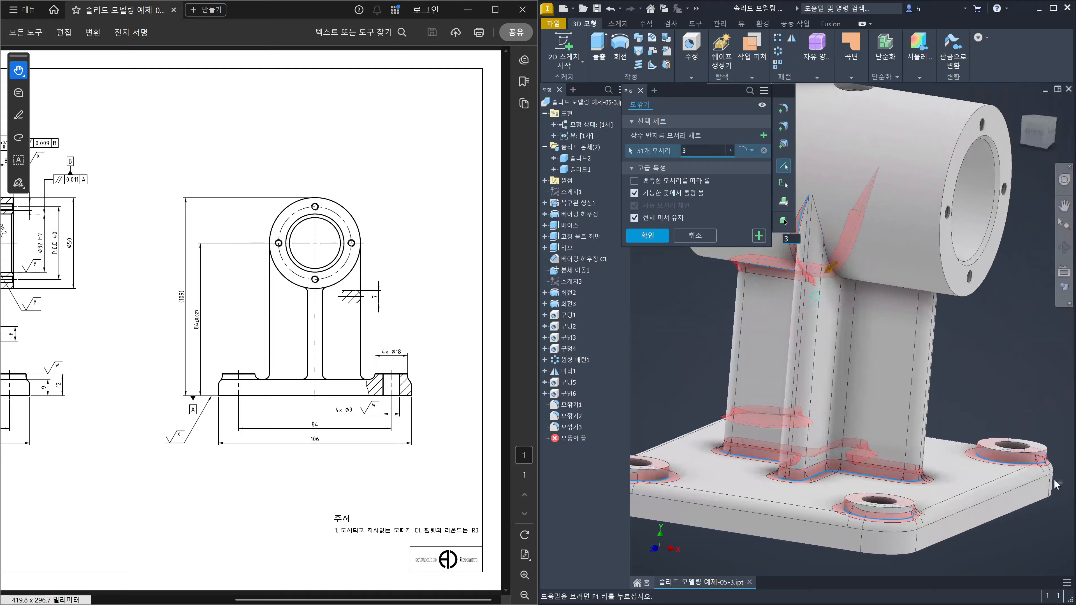
pyautogui.click(884, 289)
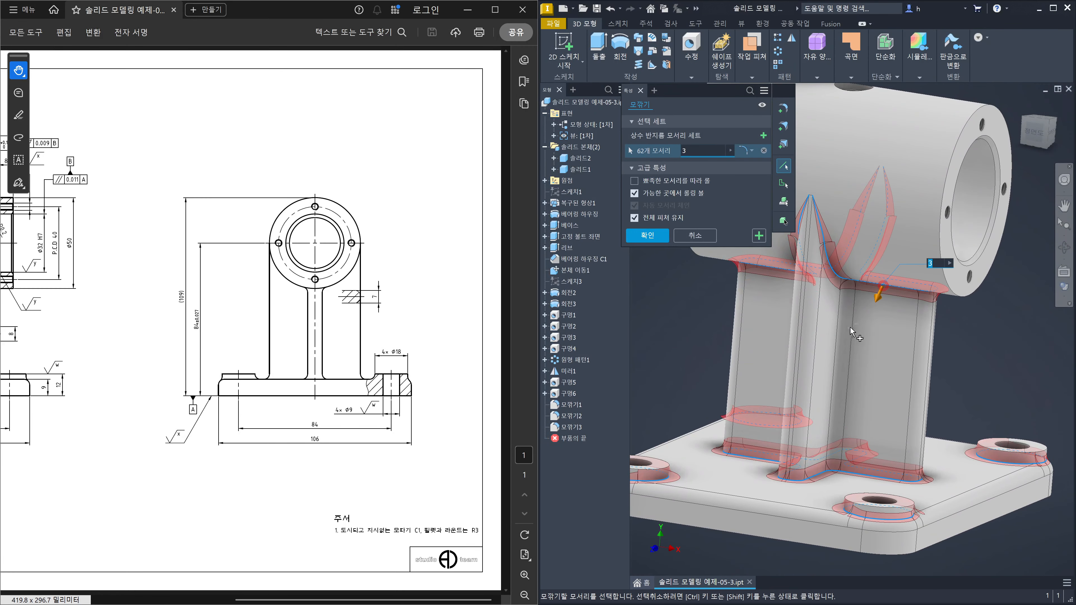
pyautogui.click(653, 237)
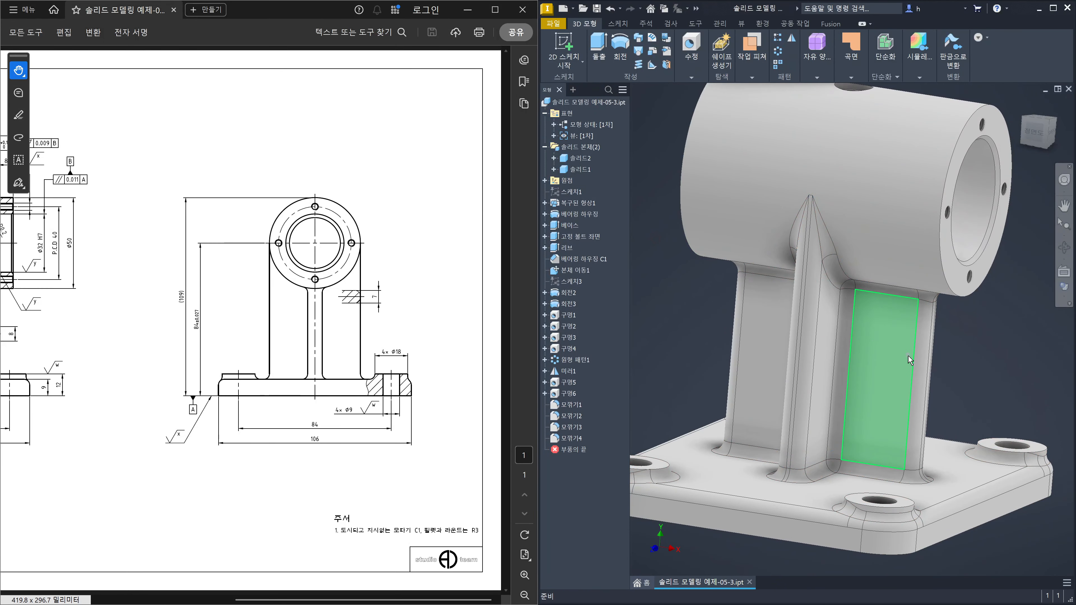
# - Examine the fillet transitions around the base plate corners and bolt bosses in front view and compare both brackets
pyautogui.keyDown('shift'); pyautogui.moveTo(907, 356); pyautogui.dragTo(873, 263, button='middle'); pyautogui.keyUp('shift')
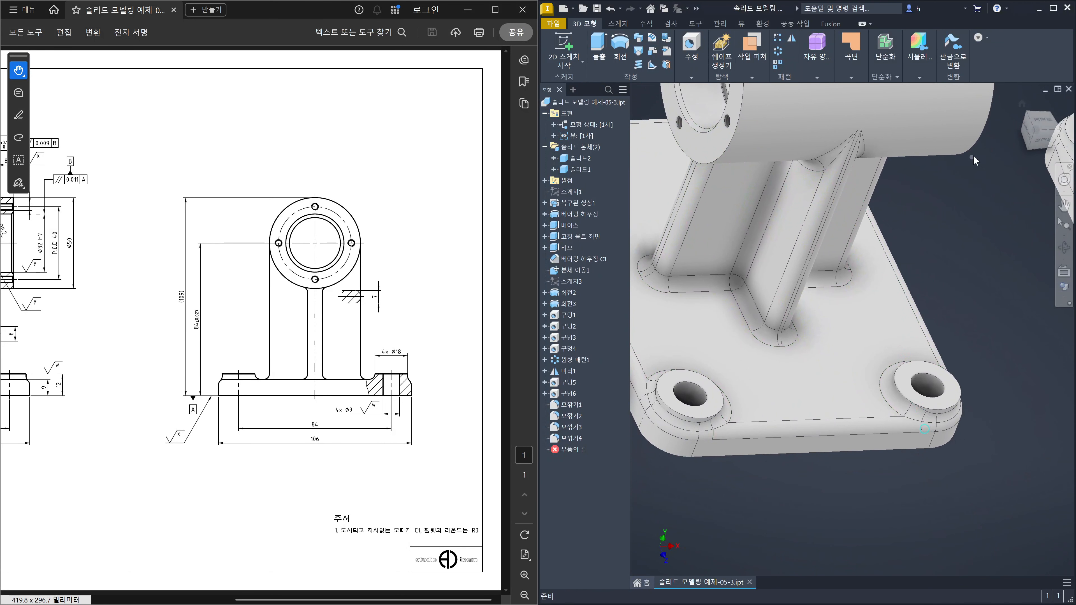
pyautogui.click(1043, 139)
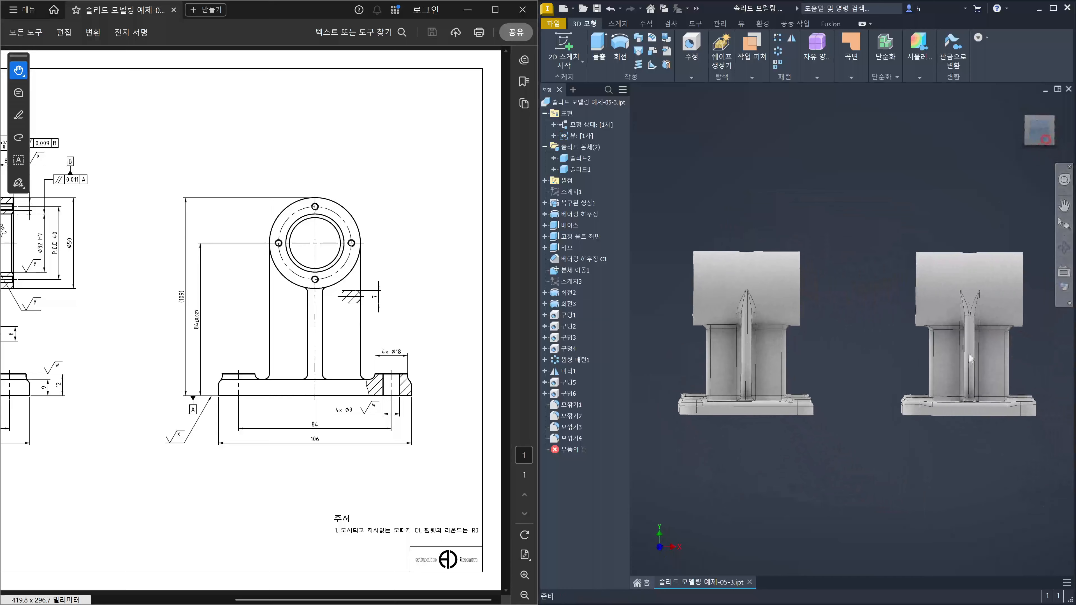
pyautogui.scroll(-8, 944, 408)
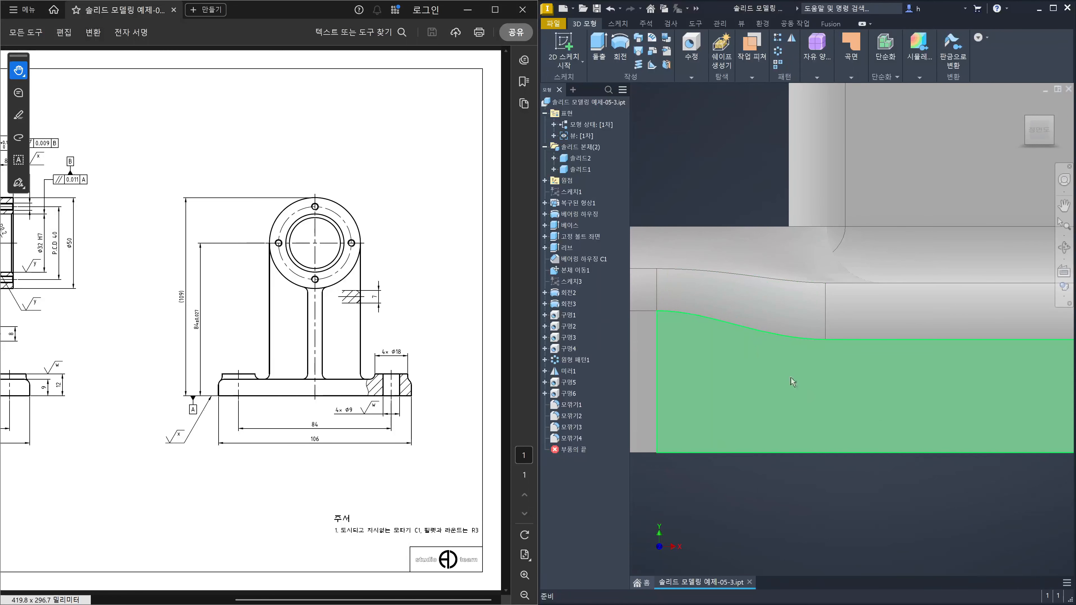
pyautogui.scroll(8, 775, 354)
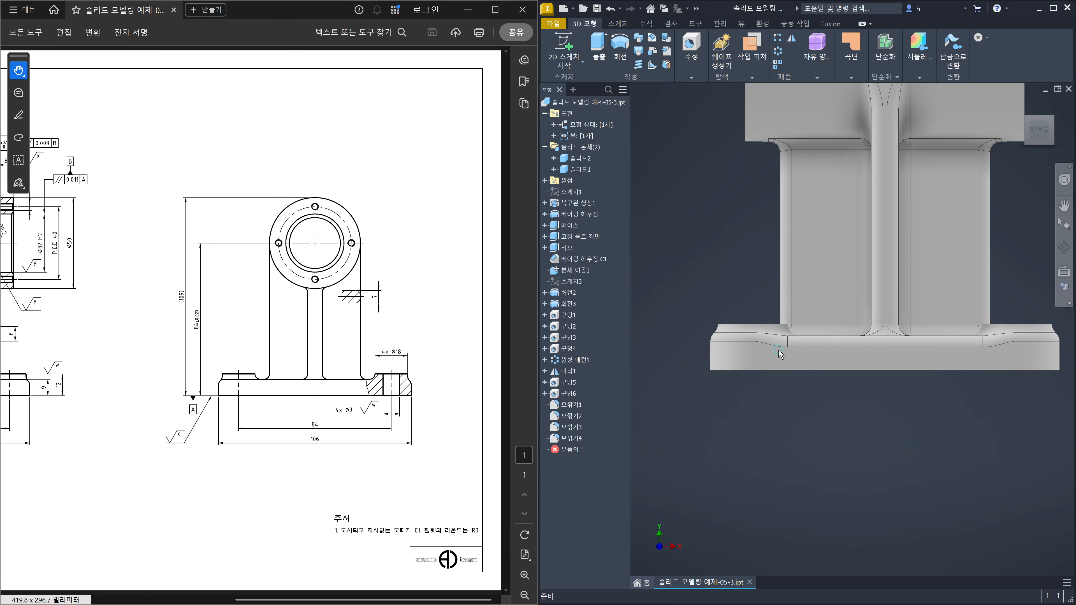
pyautogui.scroll(-8, 715, 357)
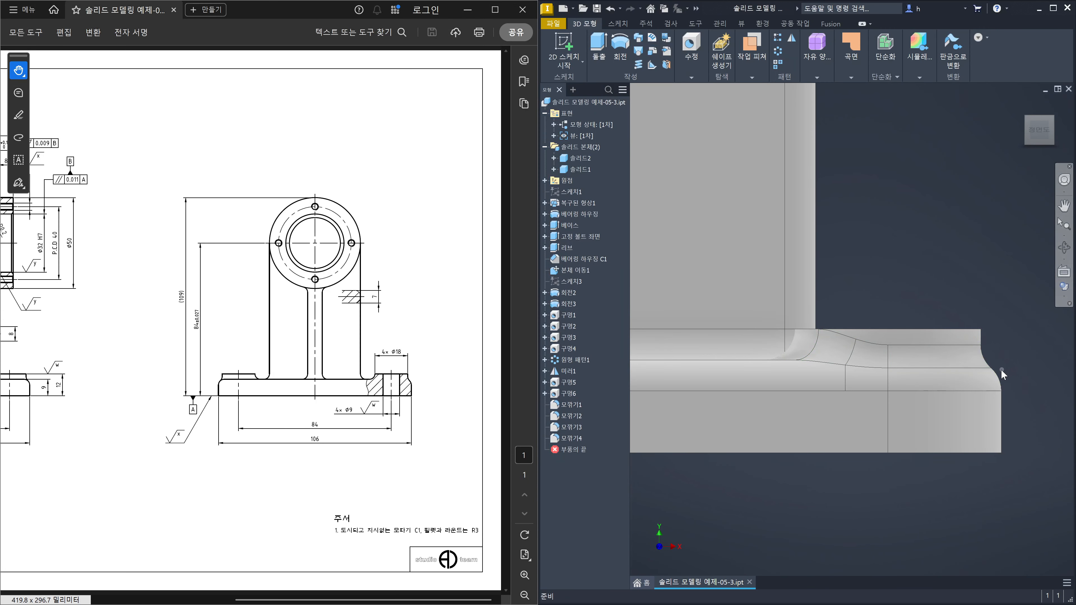
pyautogui.scroll(-6, 1001, 369)
pyautogui.moveTo(1005, 381); pyautogui.dragTo(872, 395, button='middle')
pyautogui.scroll(-3, 872, 398)
pyautogui.scroll(6, 873, 401)
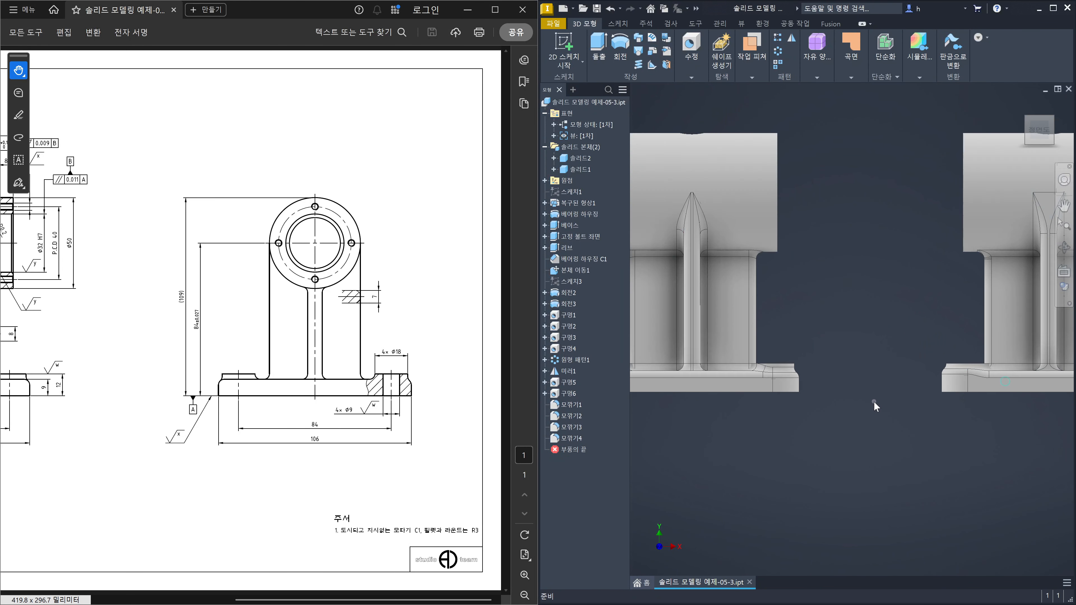
pyautogui.scroll(-3, 875, 401)
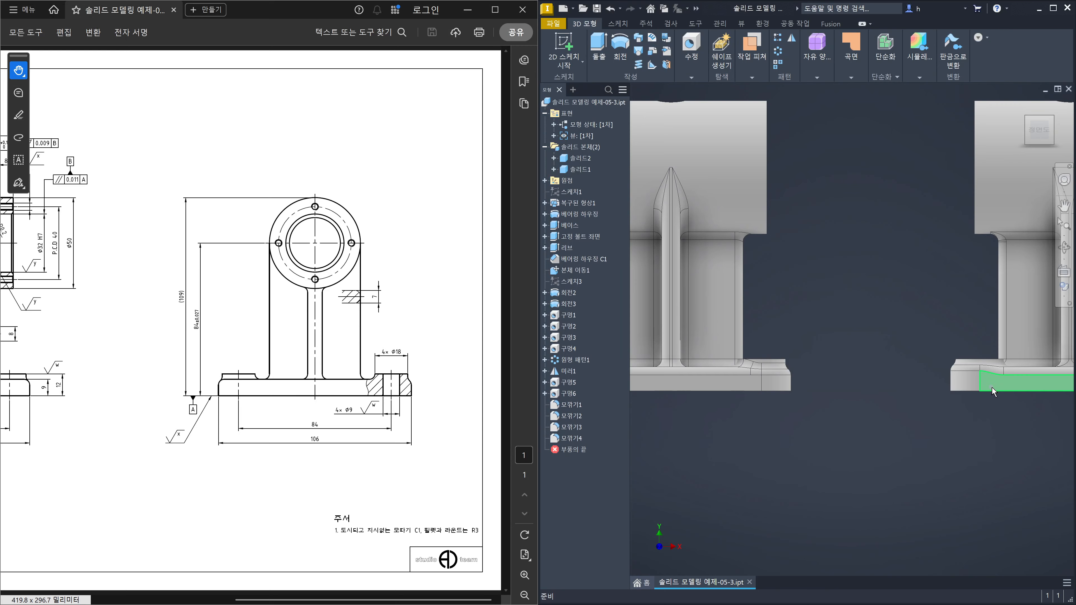
pyautogui.click(818, 510)
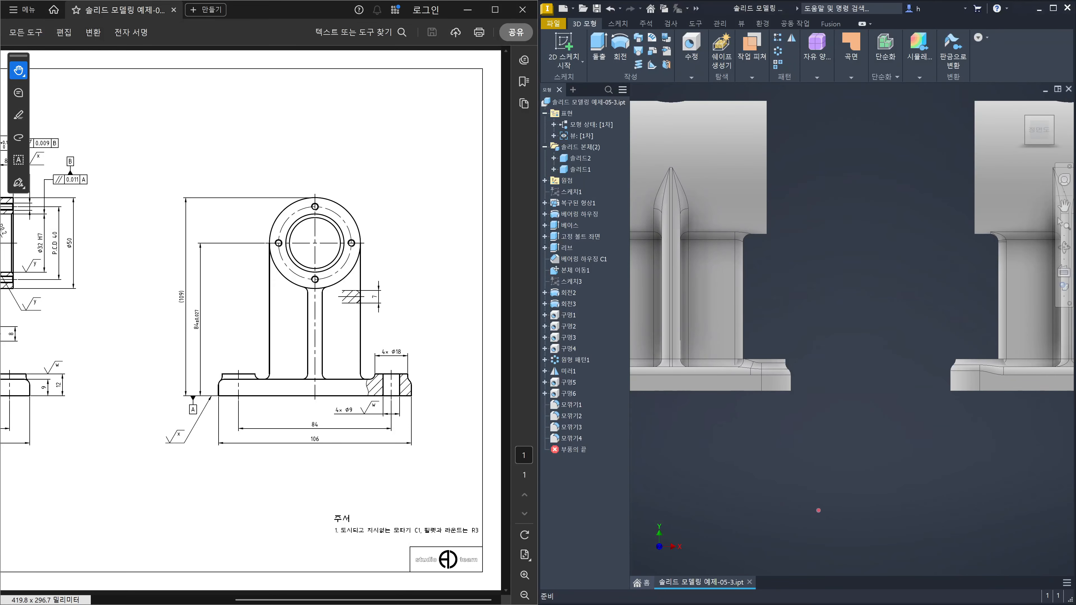
pyautogui.moveTo(777, 421); pyautogui.dragTo(793, 432)
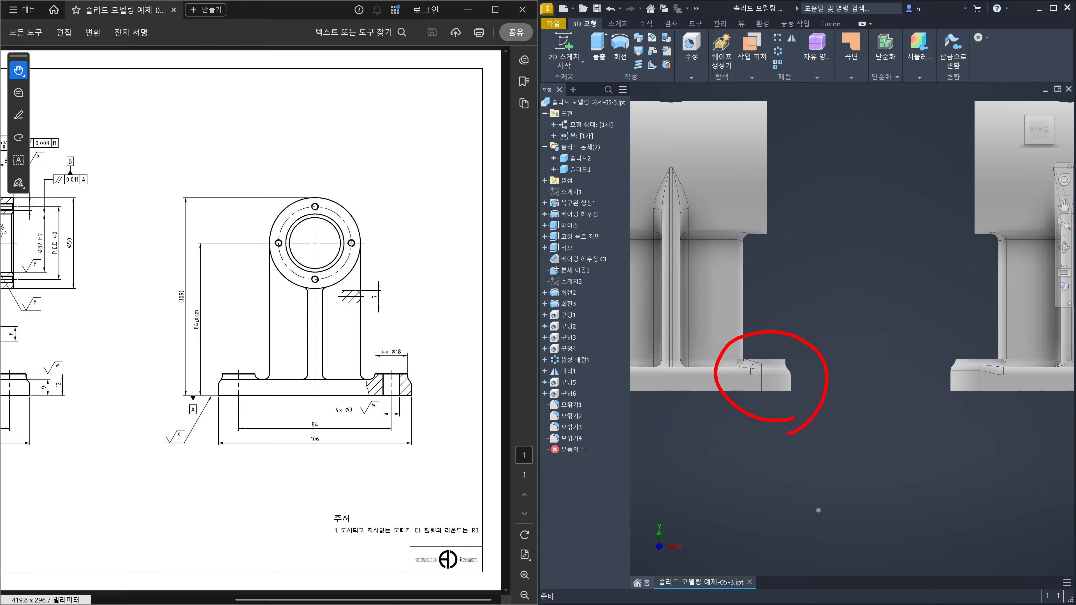
pyautogui.moveTo(1001, 426); pyautogui.dragTo(1044, 382)
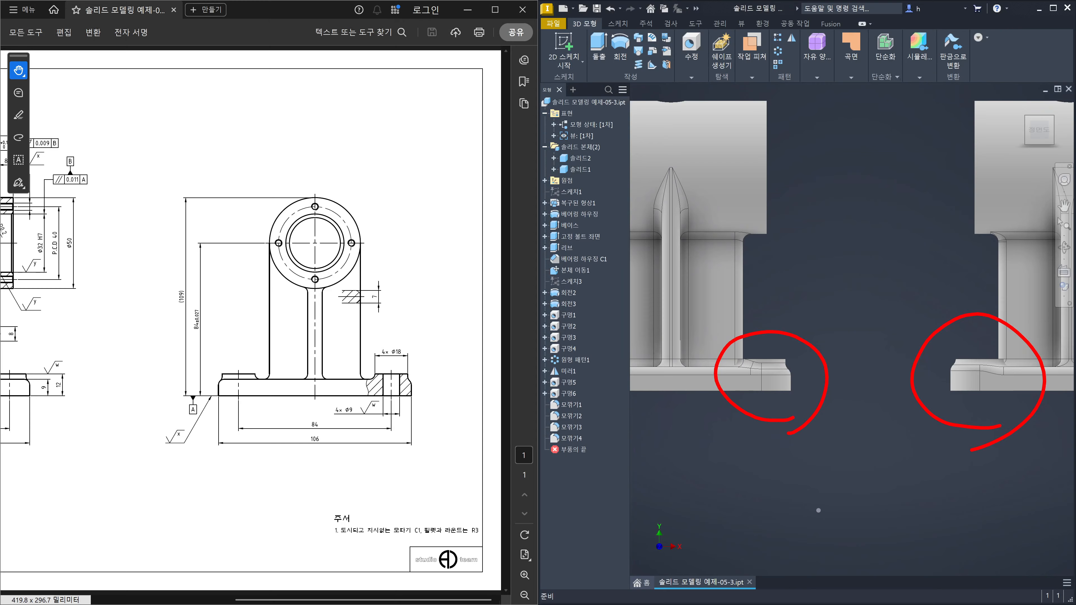
pyautogui.moveTo(800, 151); pyautogui.dragTo(810, 187)
pyautogui.moveTo(784, 208); pyautogui.dragTo(831, 192)
pyautogui.moveTo(841, 143); pyautogui.dragTo(866, 162)
pyautogui.moveTo(874, 122); pyautogui.dragTo(883, 152)
pyautogui.moveTo(869, 182)
pyautogui.mouseDown()
pyautogui.moveTo(864, 194)
pyautogui.moveTo(875, 194)
pyautogui.mouseUp()
pyautogui.moveTo(871, 186); pyautogui.dragTo(881, 183)
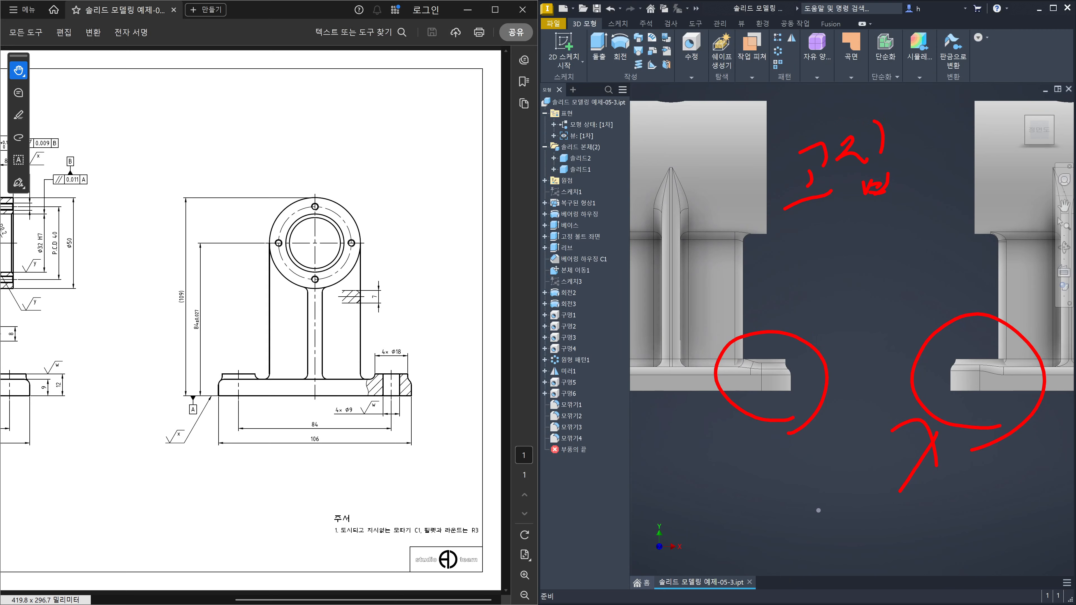
pyautogui.moveTo(670, 485); pyautogui.dragTo(727, 436)
pyautogui.moveTo(700, 429)
pyautogui.mouseDown()
pyautogui.moveTo(725, 419)
pyautogui.moveTo(740, 464)
pyautogui.mouseUp()
pyautogui.moveTo(924, 274); pyautogui.dragTo(953, 314)
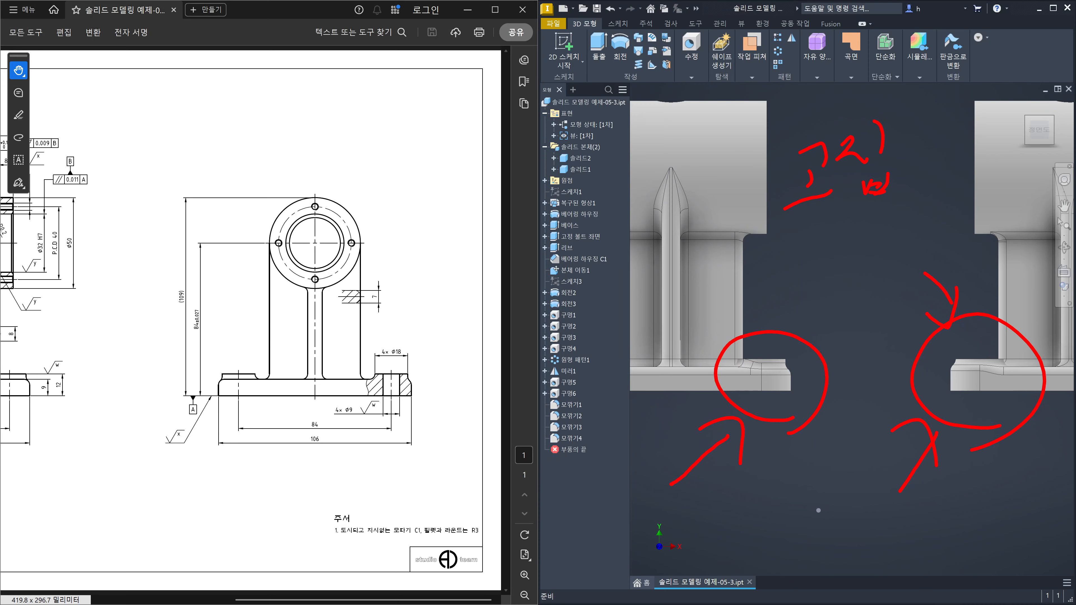
pyautogui.moveTo(914, 245)
pyautogui.mouseDown()
pyautogui.moveTo(941, 314)
pyautogui.moveTo(964, 269)
pyautogui.mouseUp()
pyautogui.moveTo(1016, 406); pyautogui.dragTo(1012, 415)
pyautogui.moveTo(934, 487); pyautogui.dragTo(934, 513)
pyautogui.moveTo(935, 493); pyautogui.dragTo(953, 514)
pyautogui.moveTo(930, 534); pyautogui.dragTo(948, 559)
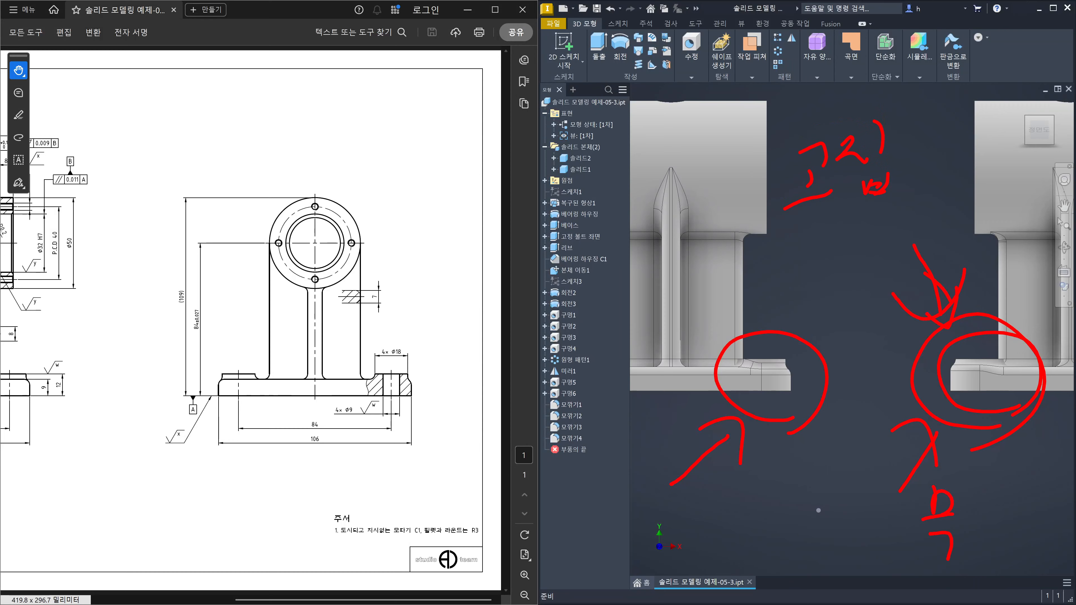
pyautogui.moveTo(966, 518)
pyautogui.mouseDown()
pyautogui.moveTo(982, 540)
pyautogui.moveTo(1008, 514)
pyautogui.mouseUp()
pyautogui.moveTo(1015, 499); pyautogui.dragTo(1012, 540)
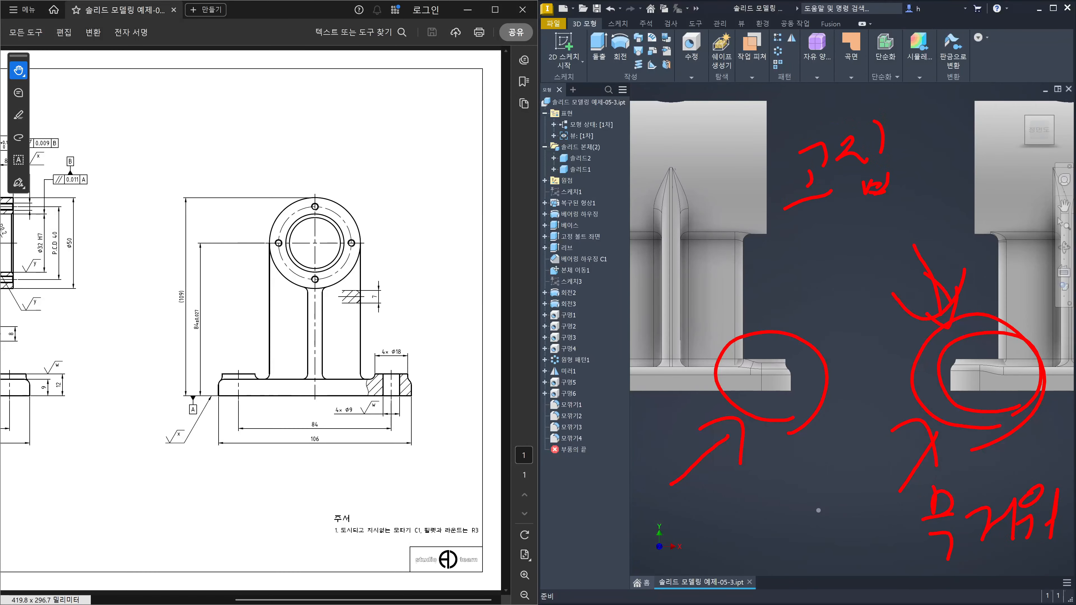
pyautogui.moveTo(957, 304)
pyautogui.mouseDown()
pyautogui.moveTo(1016, 294)
pyautogui.moveTo(1034, 409)
pyautogui.mouseUp()
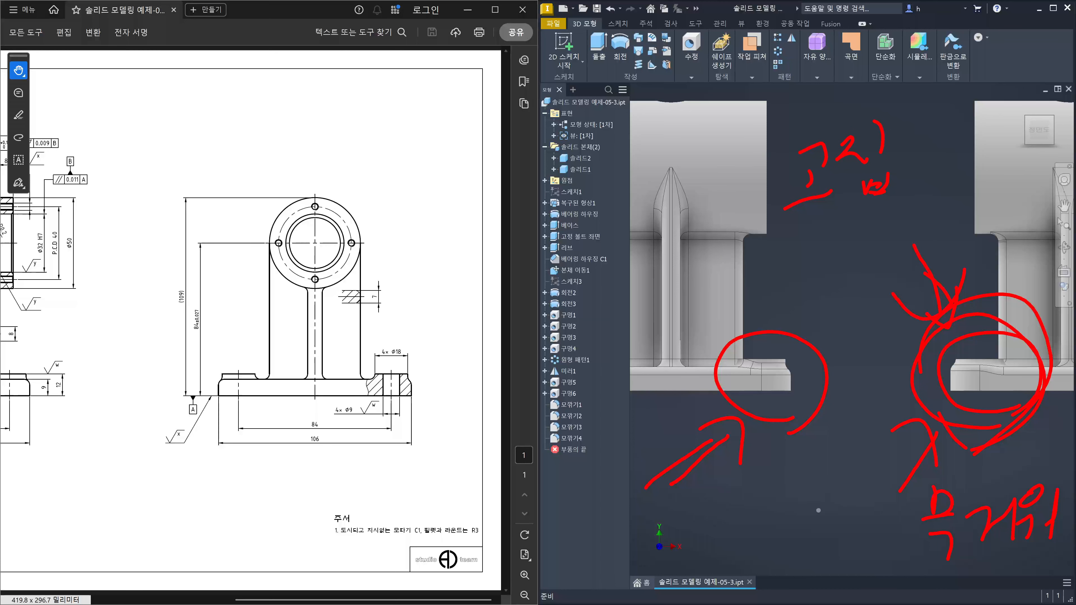
pyautogui.moveTo(532, 444)
pyautogui.mouseDown()
pyautogui.moveTo(508, 153)
pyautogui.moveTo(881, 339)
pyautogui.moveTo(475, 315)
pyautogui.moveTo(887, 246)
pyautogui.moveTo(447, 394)
pyautogui.moveTo(871, 111)
pyautogui.moveTo(751, 484)
pyautogui.mouseUp()
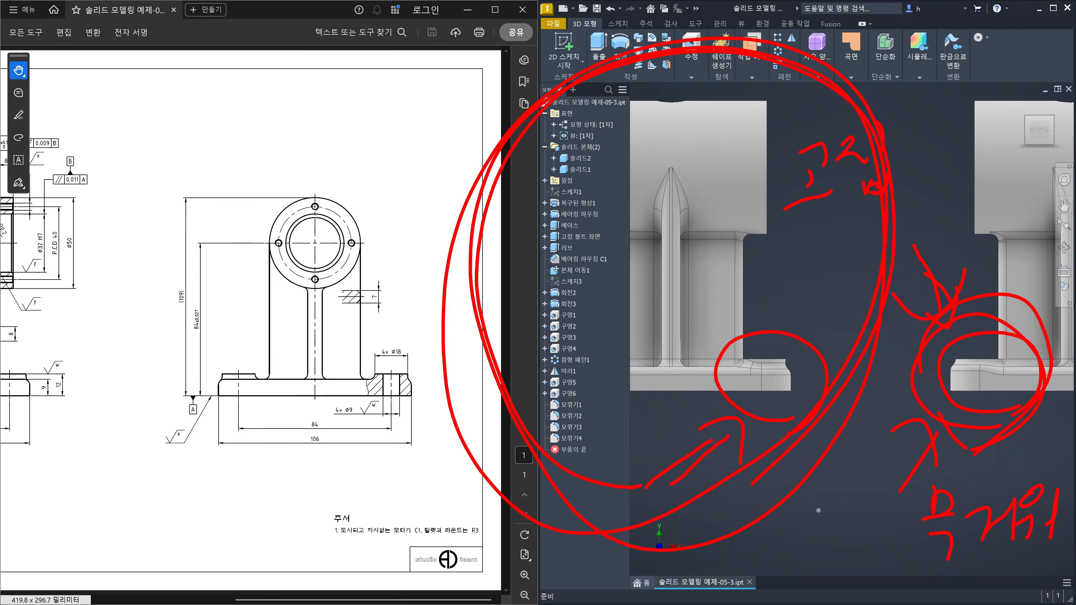
pyautogui.moveTo(955, 323)
pyautogui.mouseDown()
pyautogui.moveTo(1023, 312)
pyautogui.moveTo(1044, 371)
pyautogui.mouseUp()
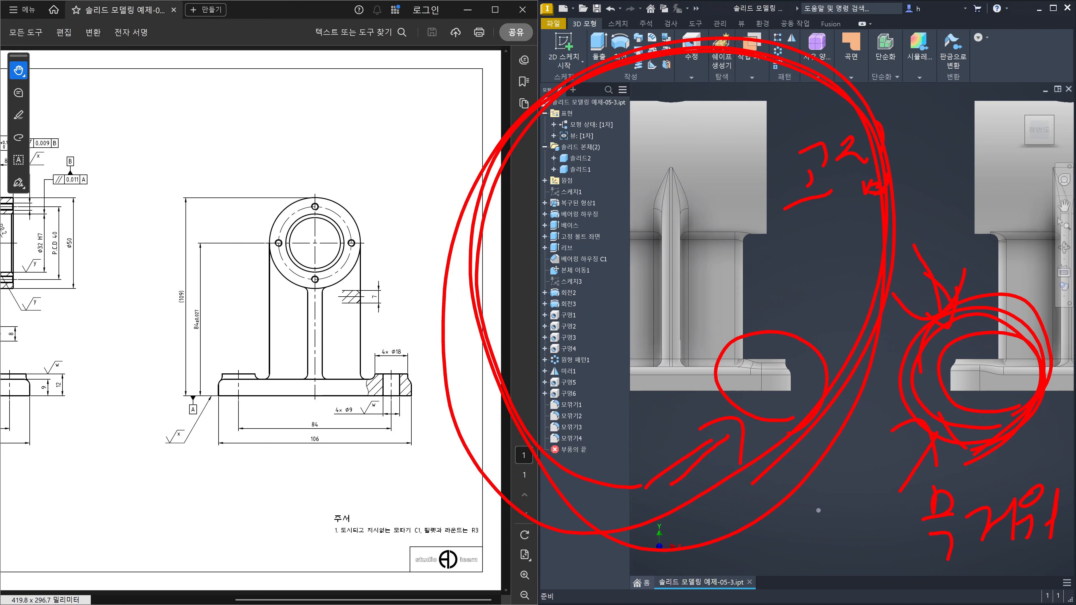
pyautogui.moveTo(803, 309); pyautogui.dragTo(688, 424)
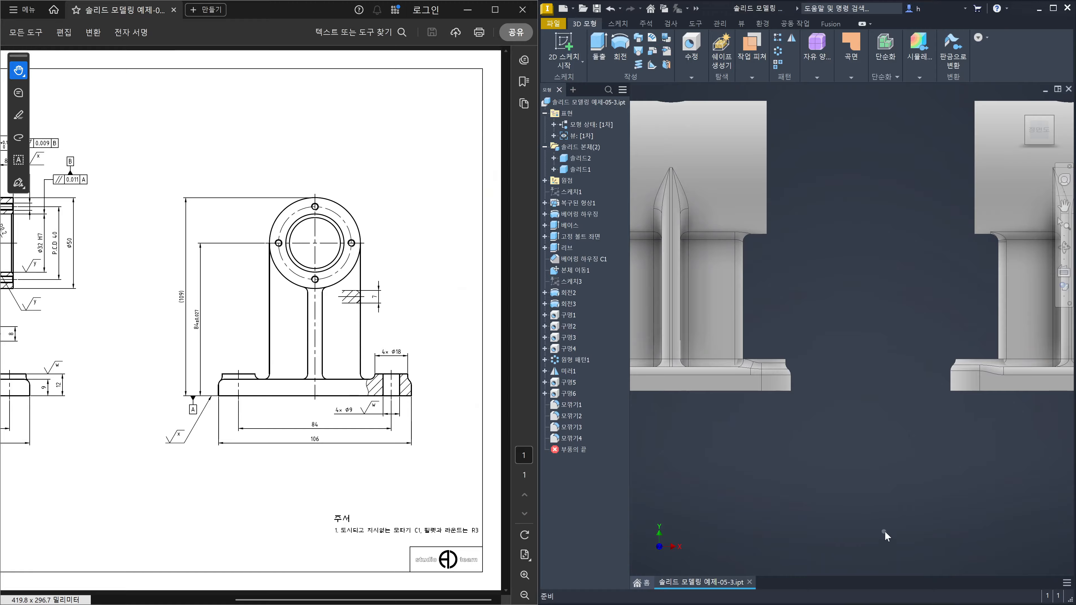
# - Examine and compare the corner fillets where the ribs meet the base plate on both bearing brackets
pyautogui.scroll(-3, 892, 484)
pyautogui.keyDown('shift'); pyautogui.moveTo(893, 460); pyautogui.dragTo(884, 492, button='middle'); pyautogui.keyUp('shift')
pyautogui.scroll(3, 774, 444)
pyautogui.moveTo(720, 457); pyautogui.dragTo(636, 453, button='middle')
pyautogui.scroll(-3, 832, 425)
pyautogui.scroll(5, 867, 441)
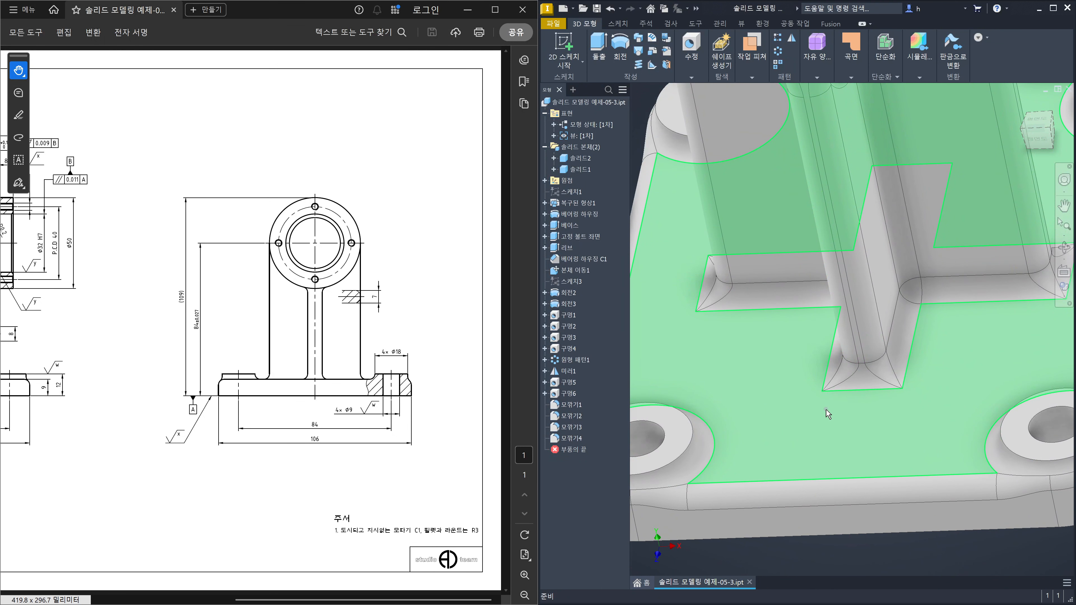
pyautogui.scroll(-5, 830, 396)
pyautogui.moveTo(700, 397); pyautogui.dragTo(1021, 397, button='middle')
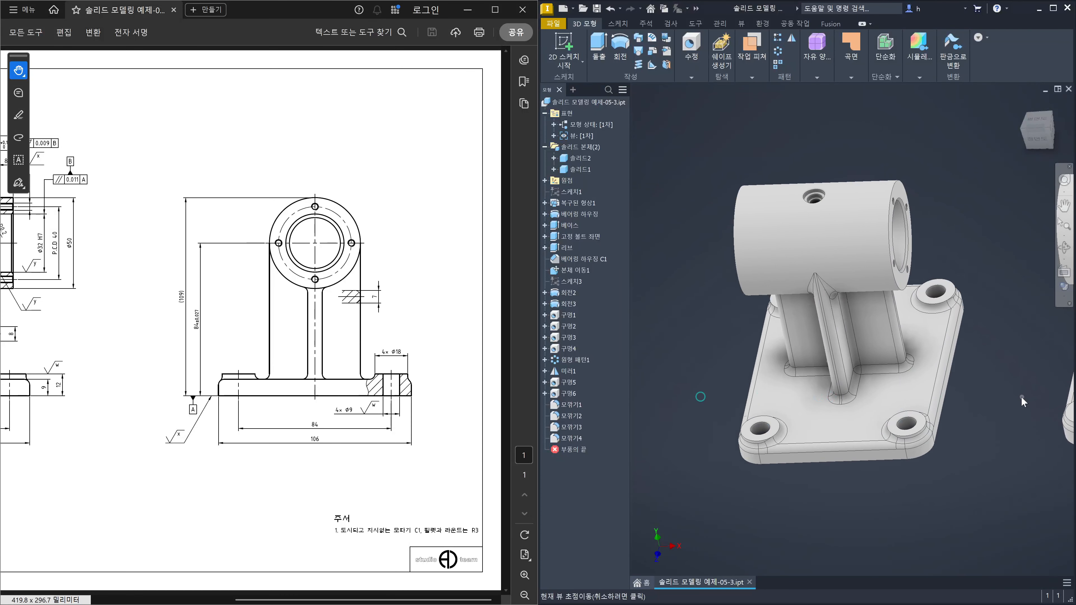
pyautogui.scroll(6, 843, 396)
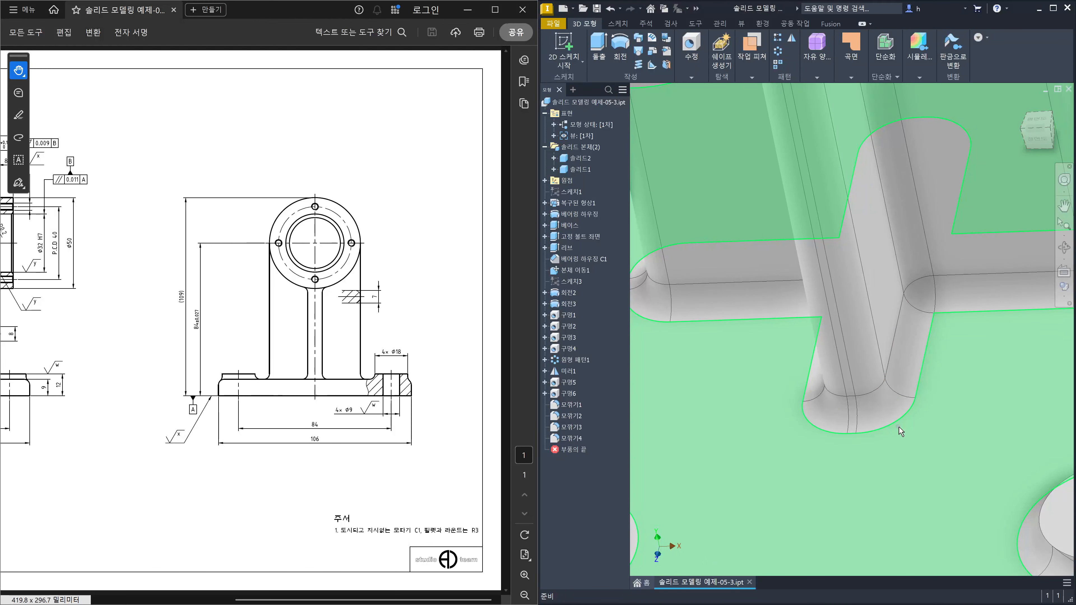
pyautogui.moveTo(915, 444)
pyautogui.scroll(-3, 889, 419)
pyautogui.scroll(-3, 907, 420)
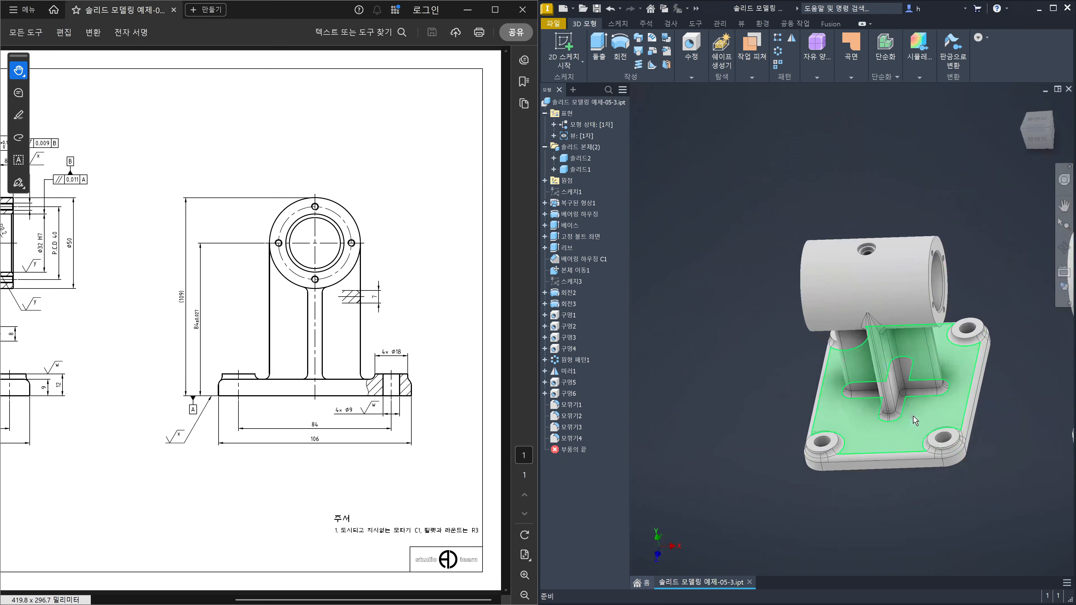
pyautogui.moveTo(1057, 419); pyautogui.dragTo(769, 399, button='middle')
pyautogui.scroll(5, 866, 418)
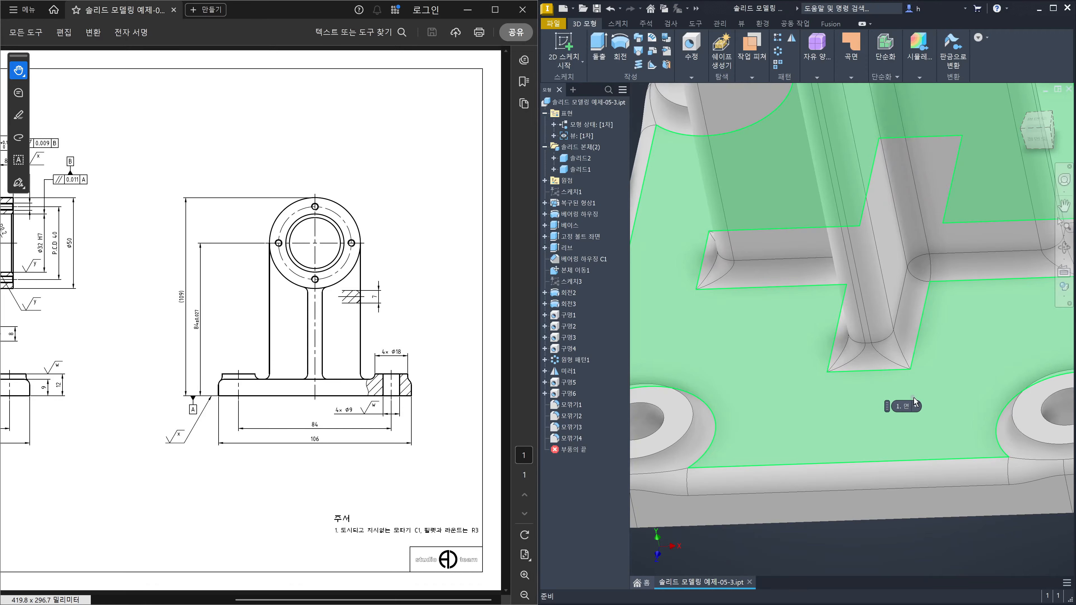
pyautogui.scroll(-5, 911, 400)
pyautogui.scroll(-3, 766, 394)
pyautogui.moveTo(767, 395); pyautogui.dragTo(917, 443, button='middle')
pyautogui.scroll(4, 841, 403)
pyautogui.scroll(5, 844, 407)
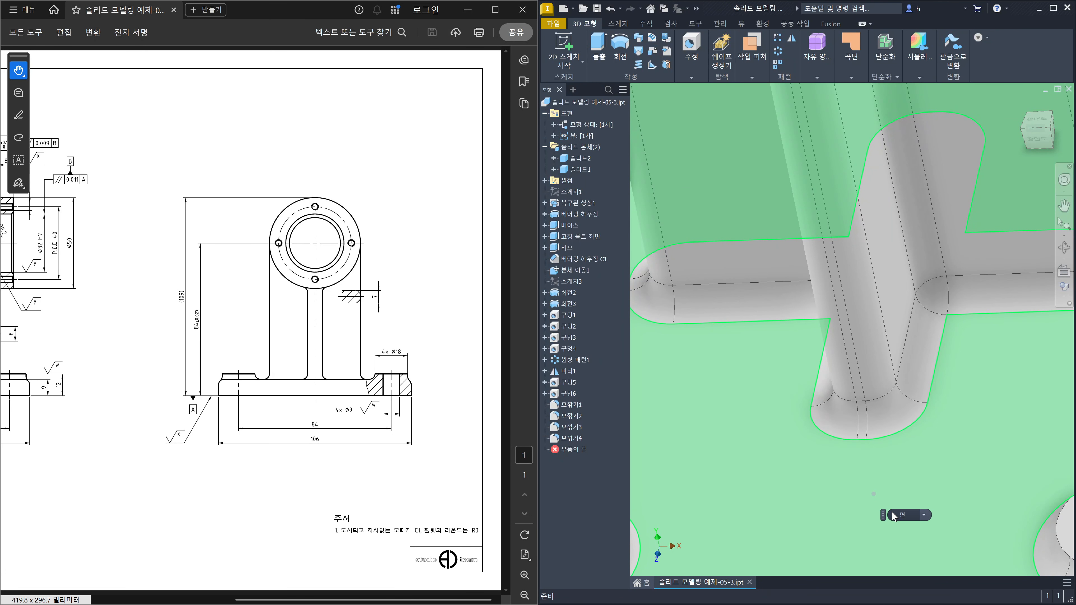
pyautogui.scroll(-5, 890, 511)
pyautogui.scroll(3, 826, 474)
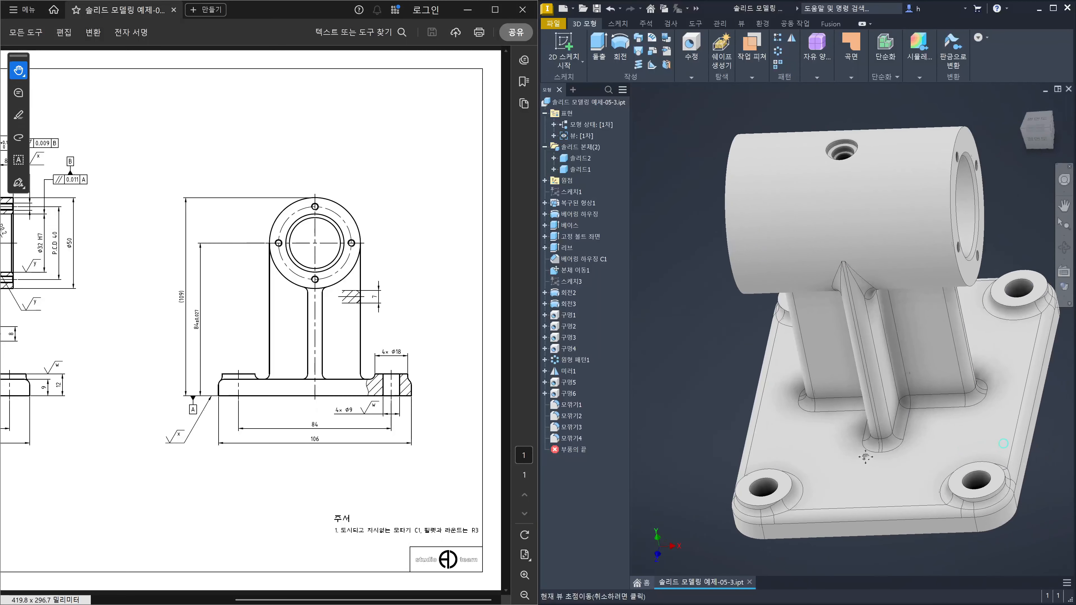
# - Compare how the rib fillets run into the bearing housing on both brackets, highlighting the fillet faces at the rib tip and clearing the selection
pyautogui.scroll(3, 792, 447)
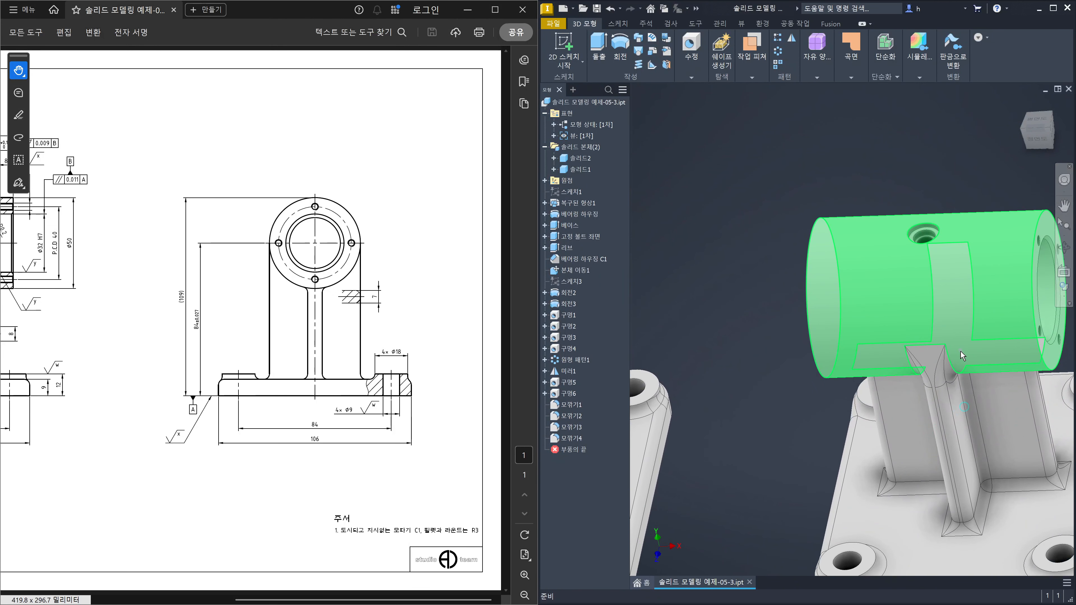
pyautogui.scroll(5, 940, 372)
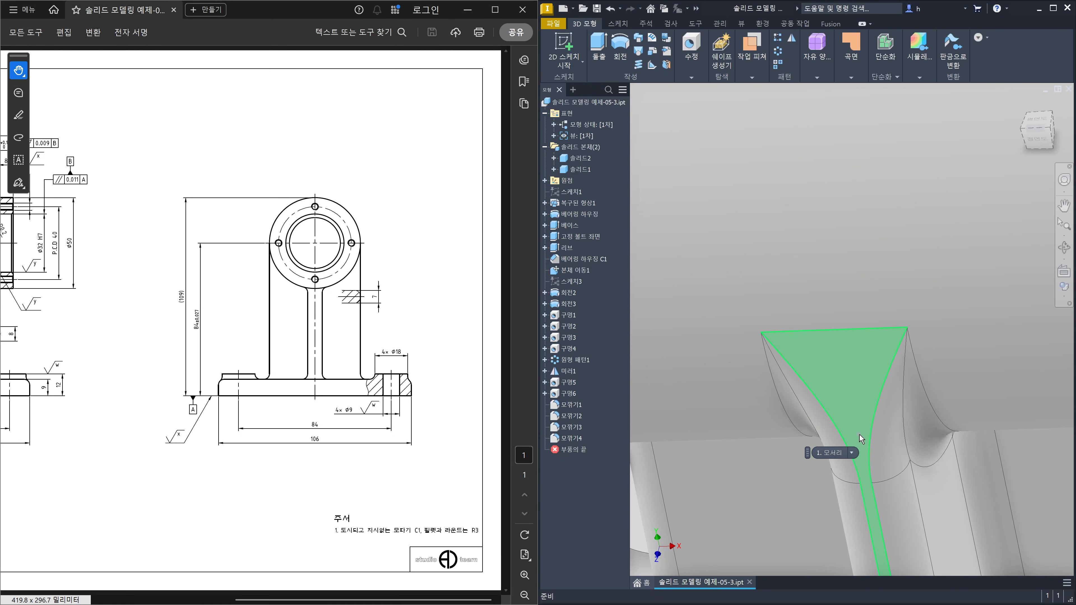
pyautogui.scroll(-6, 888, 404)
pyautogui.moveTo(794, 412); pyautogui.dragTo(946, 391, button='middle')
pyautogui.scroll(6, 828, 418)
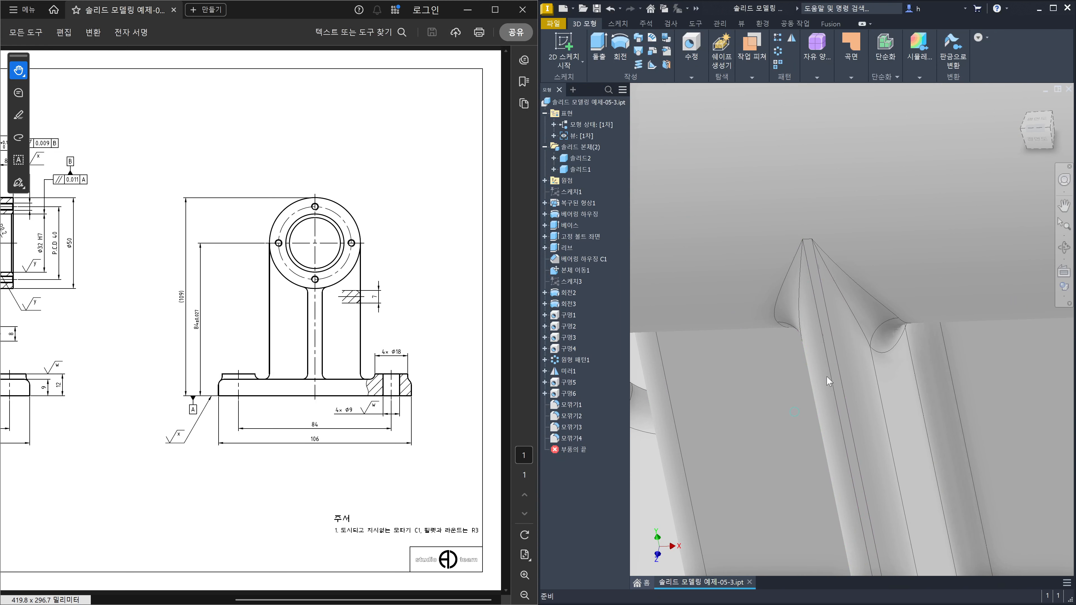
pyautogui.click(799, 308)
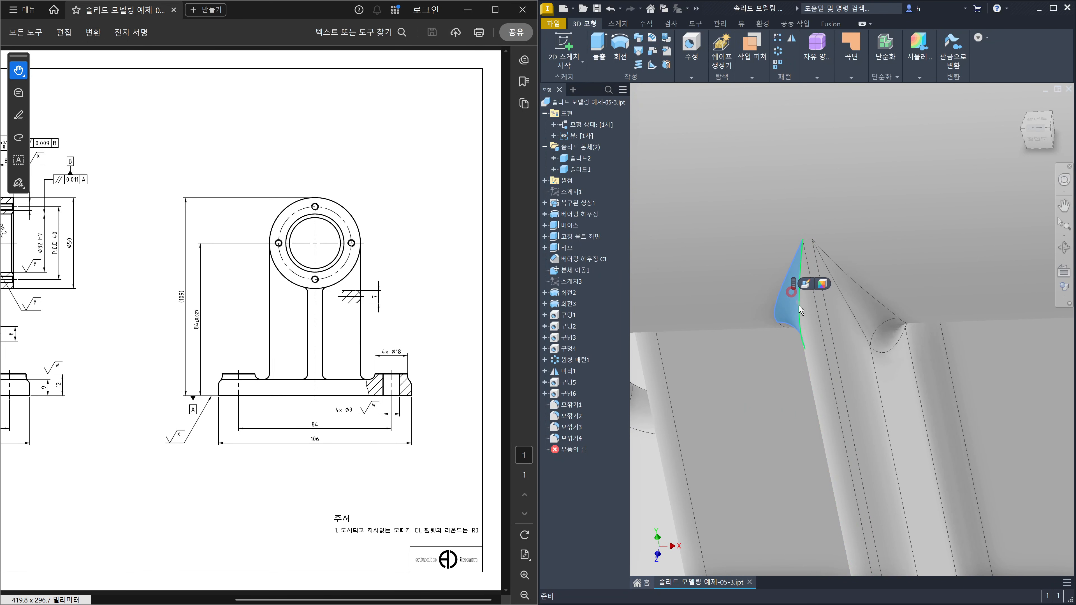
pyautogui.click(810, 295)
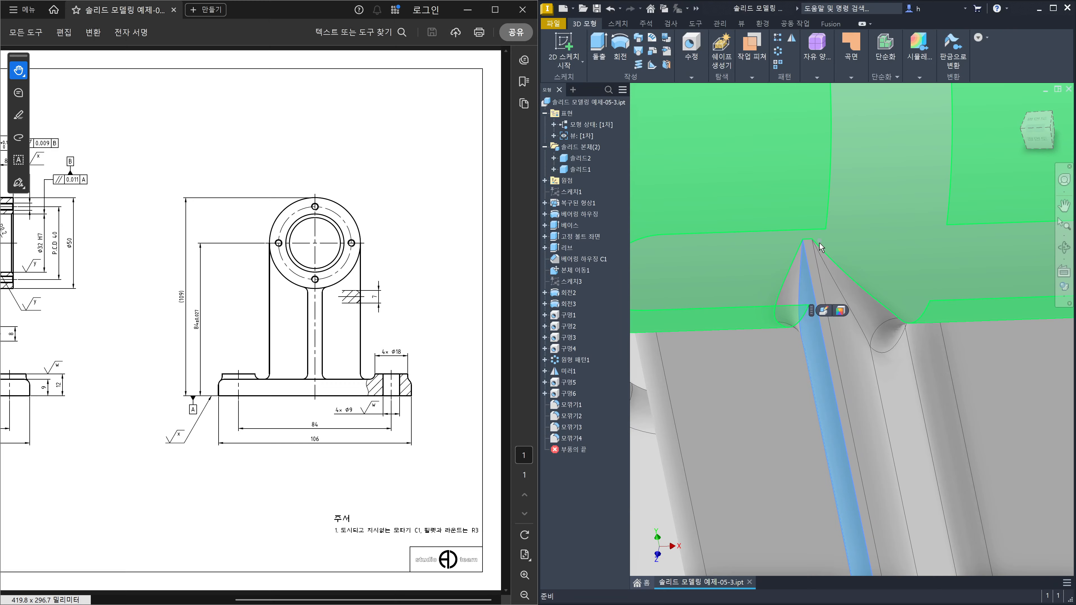
pyautogui.keyDown('shift'); pyautogui.moveTo(841, 261); pyautogui.dragTo(872, 250, button='middle'); pyautogui.keyUp('shift')
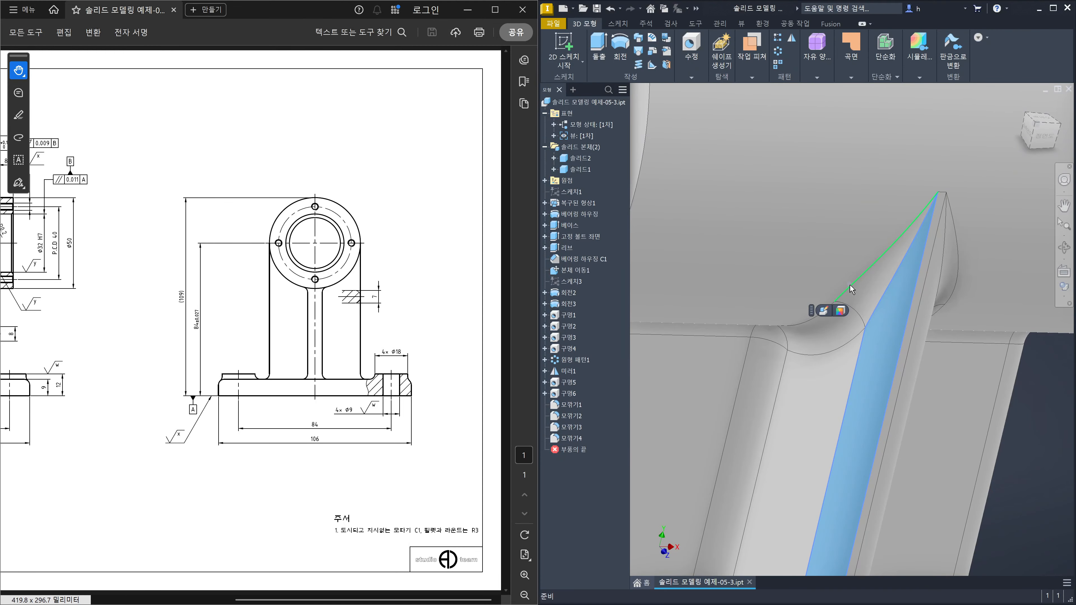
pyautogui.moveTo(850, 285)
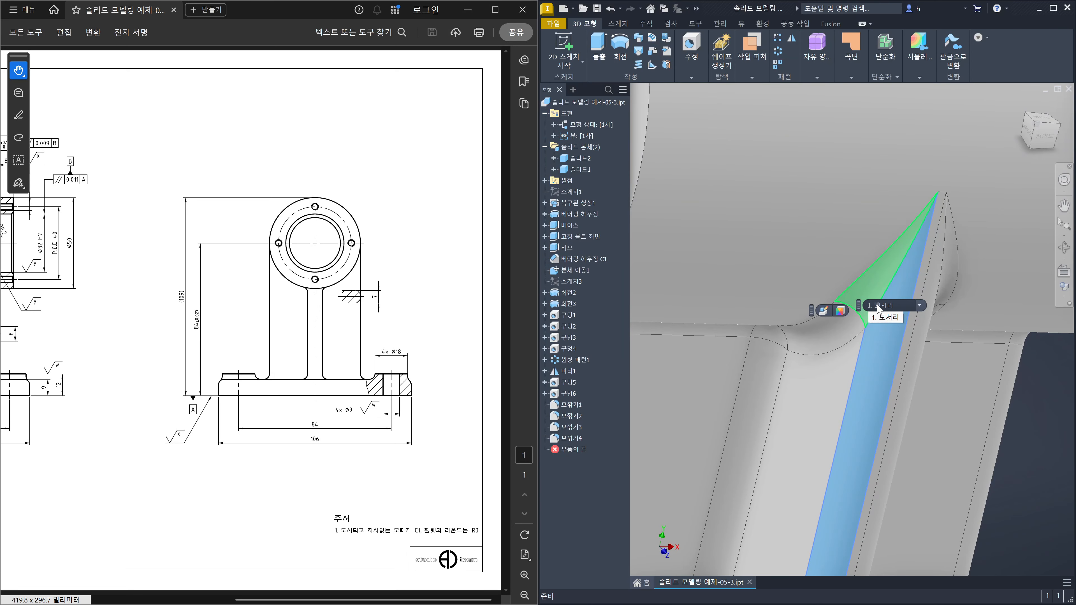
pyautogui.scroll(-8, 934, 277)
pyautogui.moveTo(959, 266); pyautogui.dragTo(729, 284, button='middle')
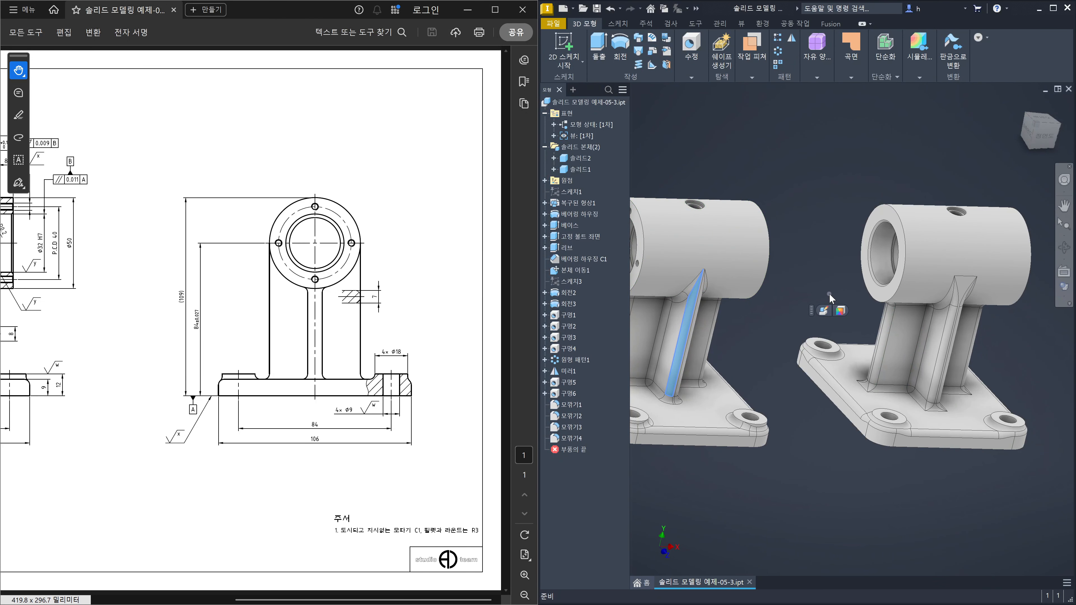
pyautogui.scroll(2, 829, 294)
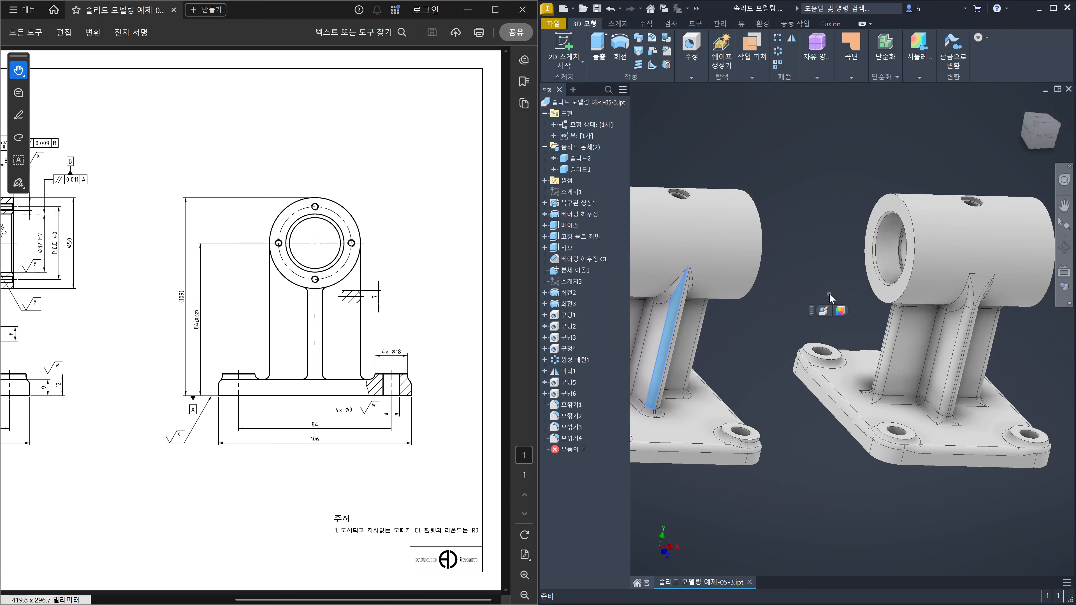
pyautogui.moveTo(829, 294); pyautogui.dragTo(928, 337, button='middle')
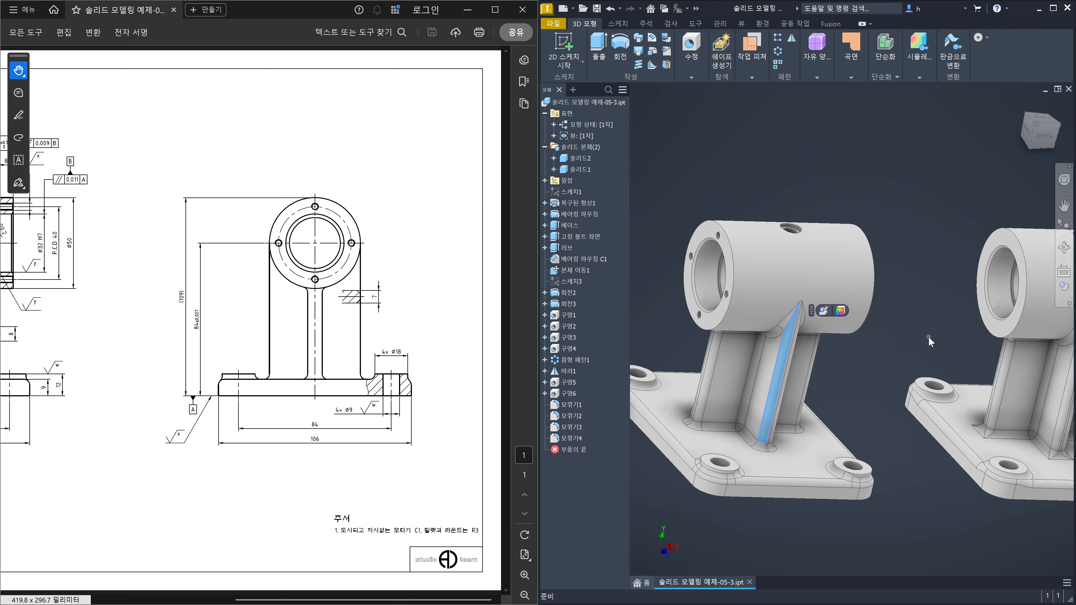
pyautogui.press('Escape')
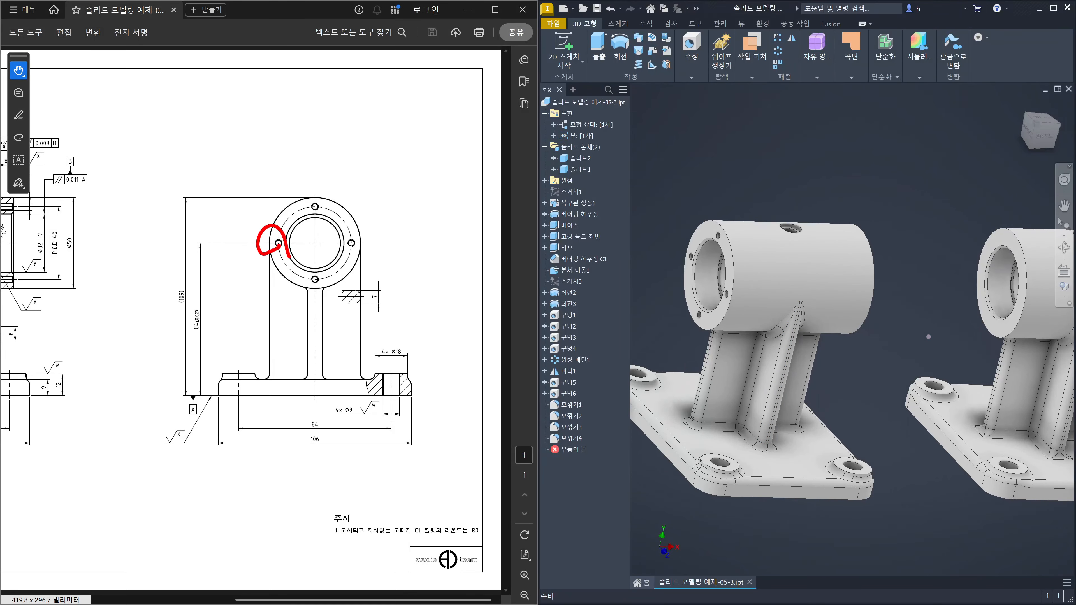
pyautogui.moveTo(369, 256); pyautogui.dragTo(375, 276)
pyautogui.moveTo(418, 182)
pyautogui.mouseDown()
pyautogui.moveTo(382, 221)
pyautogui.moveTo(416, 214)
pyautogui.mouseUp()
pyautogui.moveTo(356, 267); pyautogui.dragTo(352, 374)
pyautogui.moveTo(277, 271); pyautogui.dragTo(275, 377)
pyautogui.moveTo(350, 265)
pyautogui.mouseDown()
pyautogui.moveTo(352, 280)
pyautogui.moveTo(367, 262)
pyautogui.mouseUp()
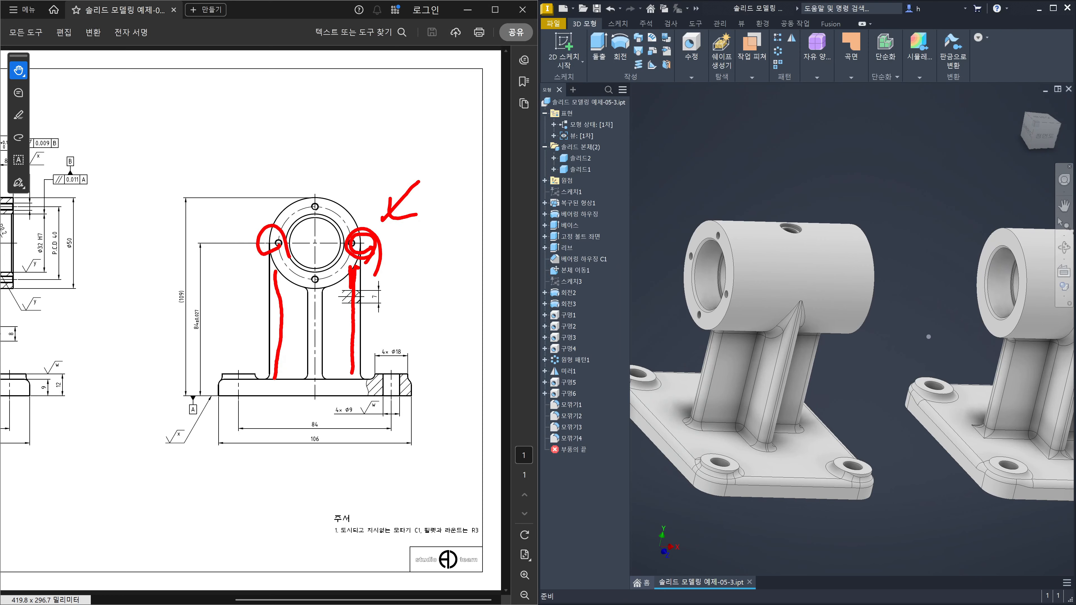
pyautogui.moveTo(616, 111)
pyautogui.mouseDown()
pyautogui.moveTo(468, 249)
pyautogui.moveTo(772, 235)
pyautogui.moveTo(609, 97)
pyautogui.mouseUp()
pyautogui.moveTo(746, 306); pyautogui.dragTo(740, 457)
pyautogui.moveTo(745, 311); pyautogui.dragTo(764, 287)
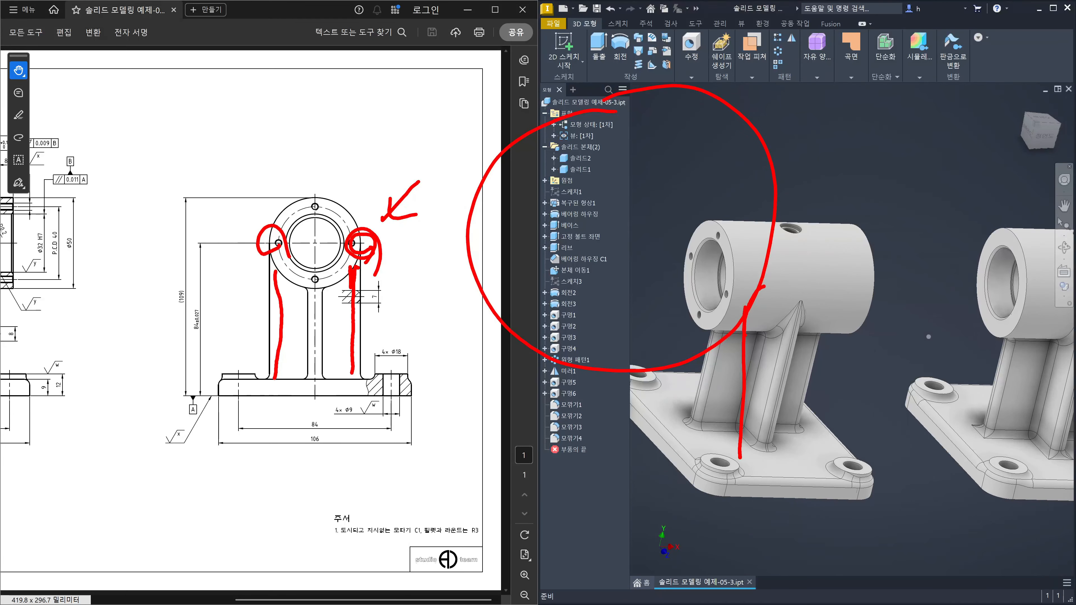
pyautogui.moveTo(746, 346)
pyautogui.mouseDown()
pyautogui.moveTo(800, 292)
pyautogui.moveTo(695, 377)
pyautogui.mouseUp()
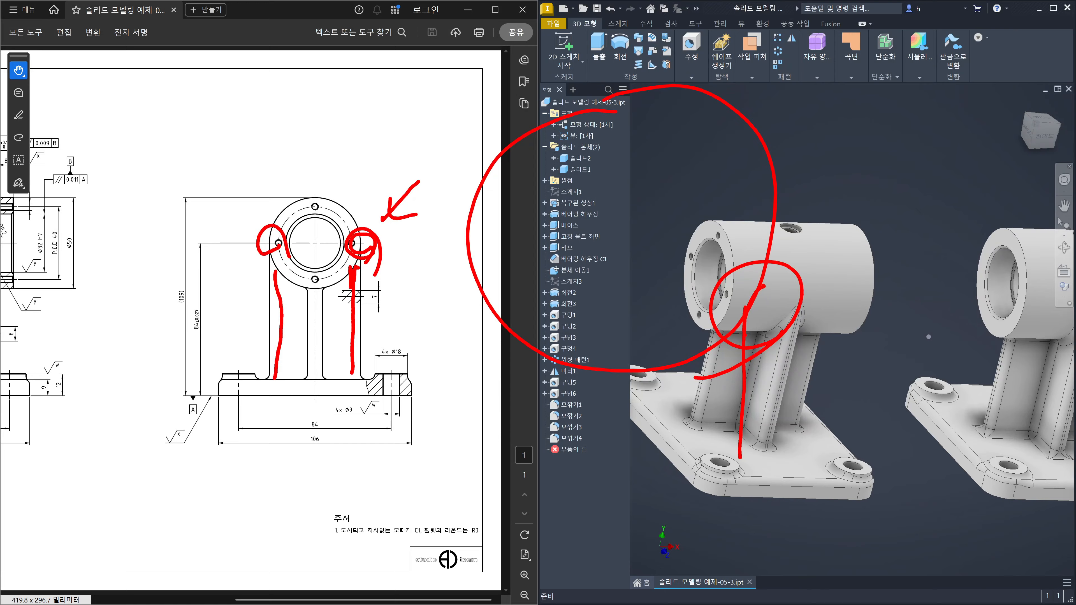
pyautogui.moveTo(281, 335)
pyautogui.mouseDown()
pyautogui.moveTo(346, 330)
pyautogui.moveTo(308, 352)
pyautogui.mouseUp()
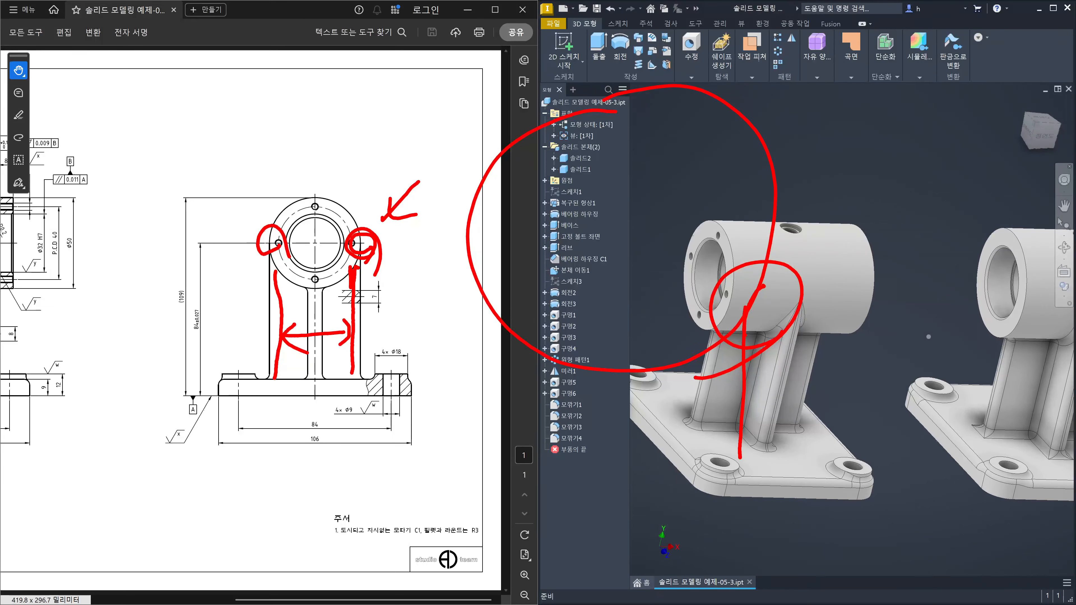
pyautogui.moveTo(283, 265)
pyautogui.mouseDown()
pyautogui.moveTo(273, 273)
pyautogui.moveTo(275, 375)
pyautogui.mouseUp()
pyautogui.moveTo(400, 306)
pyautogui.mouseDown()
pyautogui.moveTo(345, 318)
pyautogui.moveTo(366, 341)
pyautogui.mouseUp()
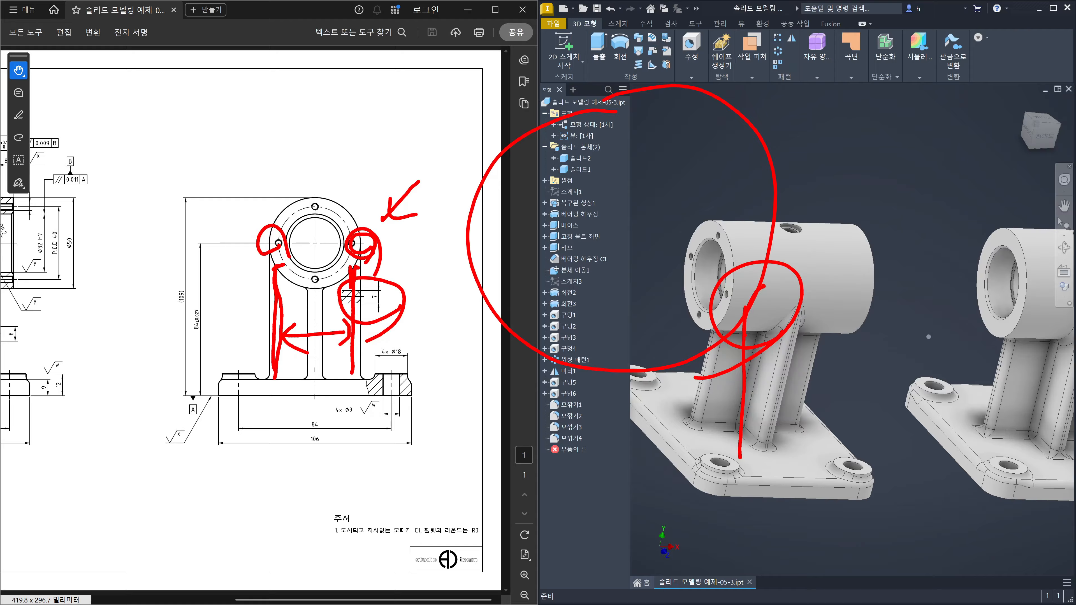
pyautogui.moveTo(225, 305)
pyautogui.mouseDown()
pyautogui.moveTo(255, 313)
pyautogui.moveTo(483, 302)
pyautogui.mouseUp()
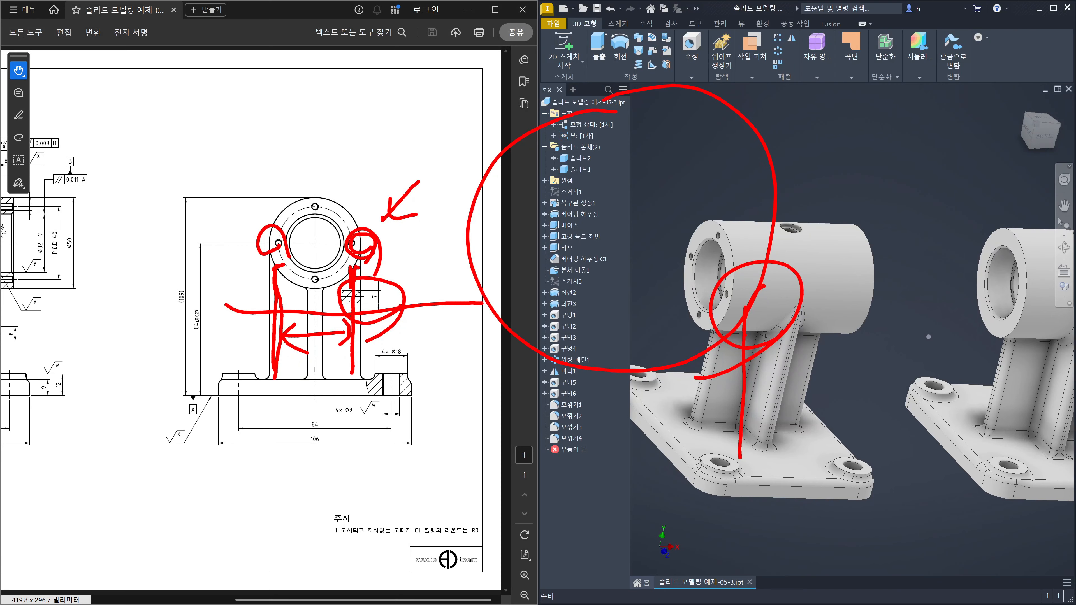
pyautogui.moveTo(271, 387); pyautogui.dragTo(279, 451)
pyautogui.moveTo(339, 384)
pyautogui.mouseDown()
pyautogui.moveTo(334, 447)
pyautogui.moveTo(326, 416)
pyautogui.moveTo(279, 422)
pyautogui.mouseUp()
pyautogui.moveTo(272, 445); pyautogui.dragTo(300, 470)
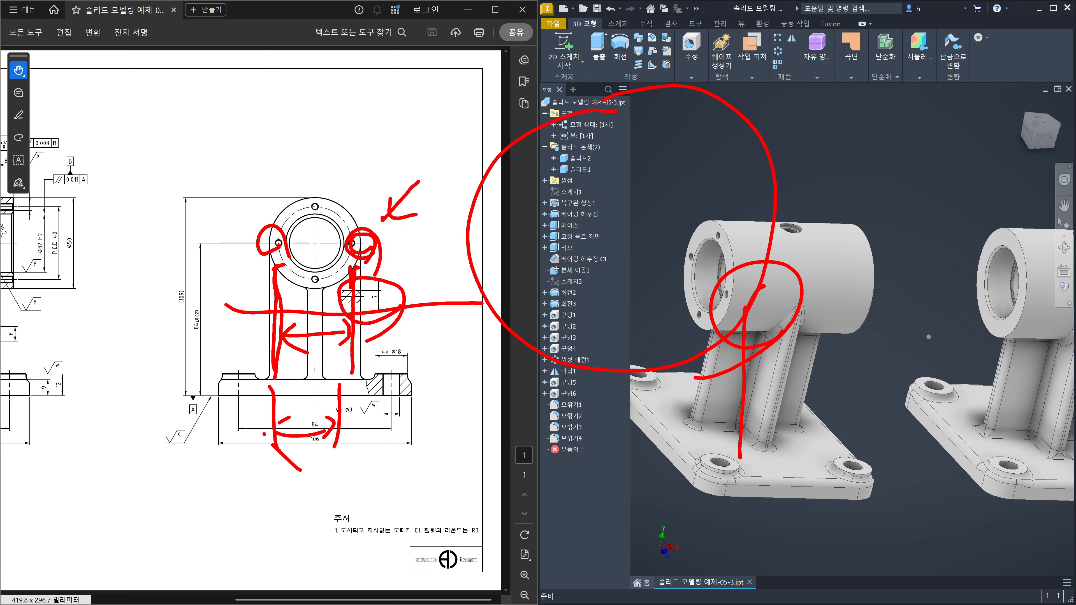
pyautogui.moveTo(410, 422); pyautogui.dragTo(418, 447)
pyautogui.moveTo(449, 424); pyautogui.dragTo(460, 419)
pyautogui.moveTo(459, 434); pyautogui.dragTo(480, 491)
pyautogui.moveTo(500, 412)
pyautogui.mouseDown()
pyautogui.moveTo(537, 426)
pyautogui.moveTo(558, 390)
pyautogui.mouseUp()
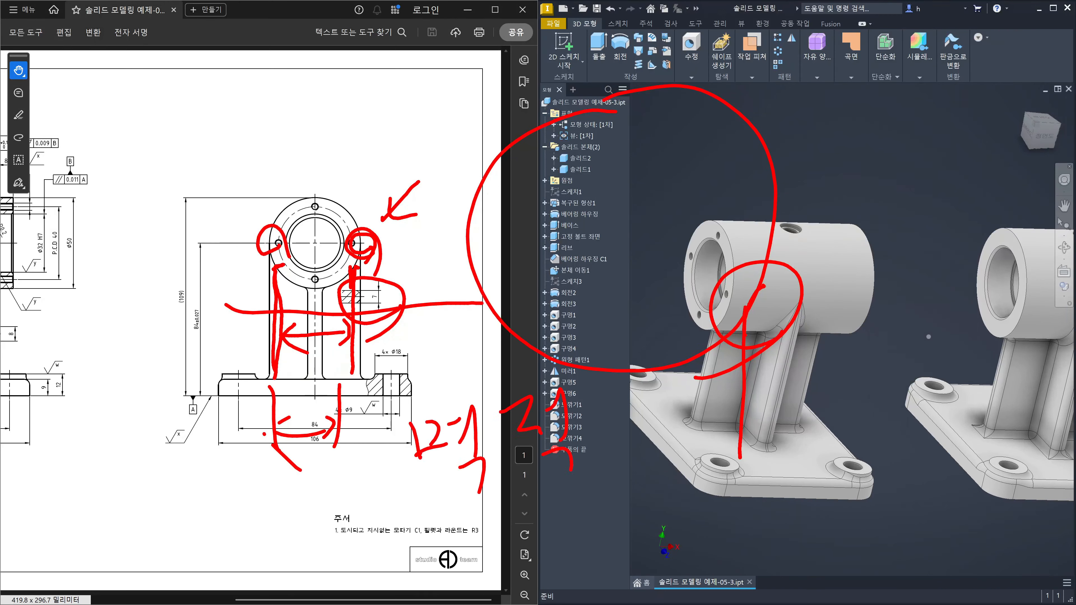
pyautogui.moveTo(389, 312)
pyautogui.mouseDown()
pyautogui.moveTo(349, 296)
pyautogui.moveTo(403, 292)
pyautogui.mouseUp()
pyautogui.moveTo(431, 240); pyautogui.dragTo(437, 320)
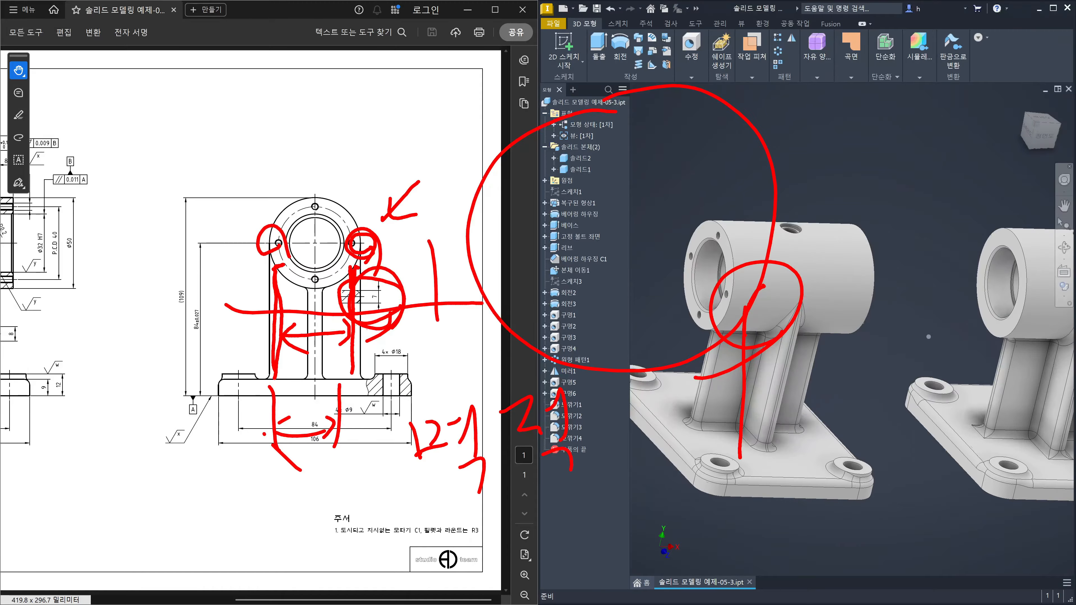
pyautogui.moveTo(418, 264); pyautogui.dragTo(435, 232)
pyautogui.moveTo(439, 232); pyautogui.dragTo(443, 286)
pyautogui.moveTo(410, 318); pyautogui.dragTo(490, 311)
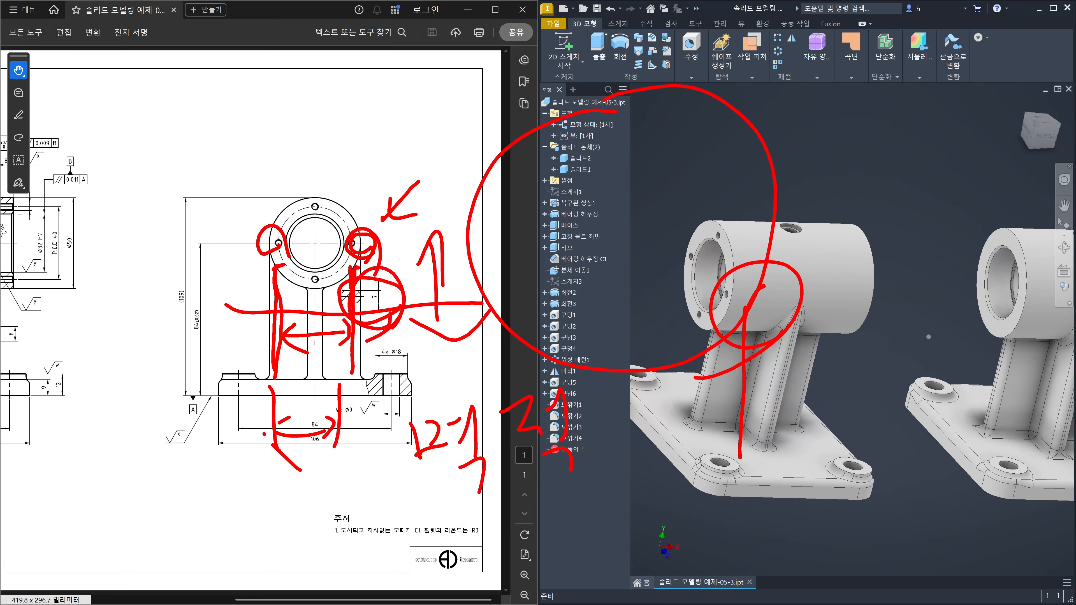
pyautogui.moveTo(817, 329)
pyautogui.mouseDown()
pyautogui.moveTo(779, 280)
pyautogui.moveTo(780, 364)
pyautogui.mouseUp()
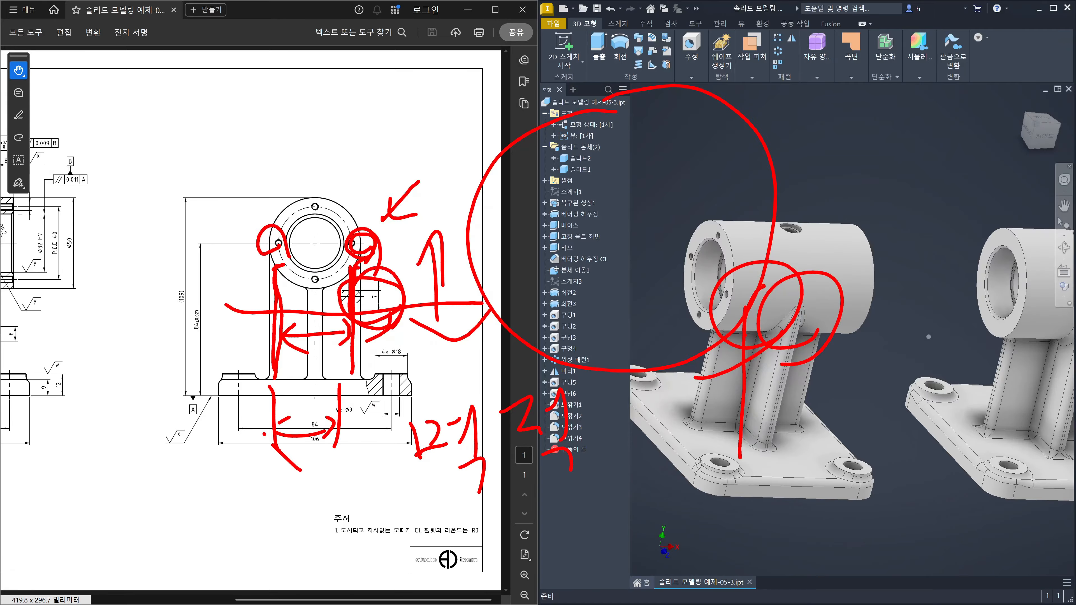
# - Clear the on-screen markup and undo the last two fillets on the rib edges and junctions of the left bearing bracket
pyautogui.press('Escape')
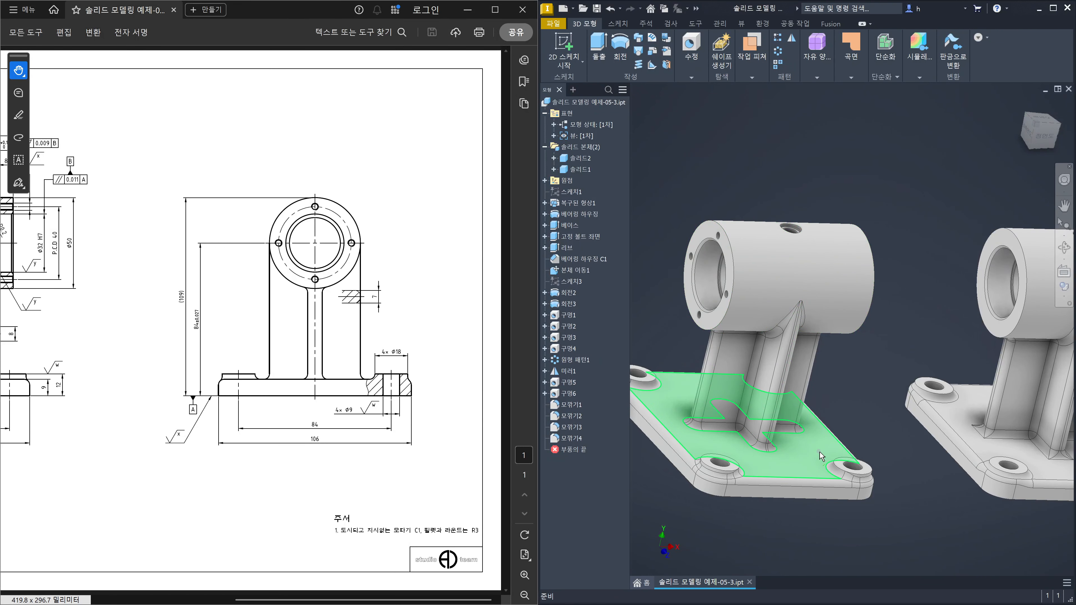
pyautogui.click(866, 386)
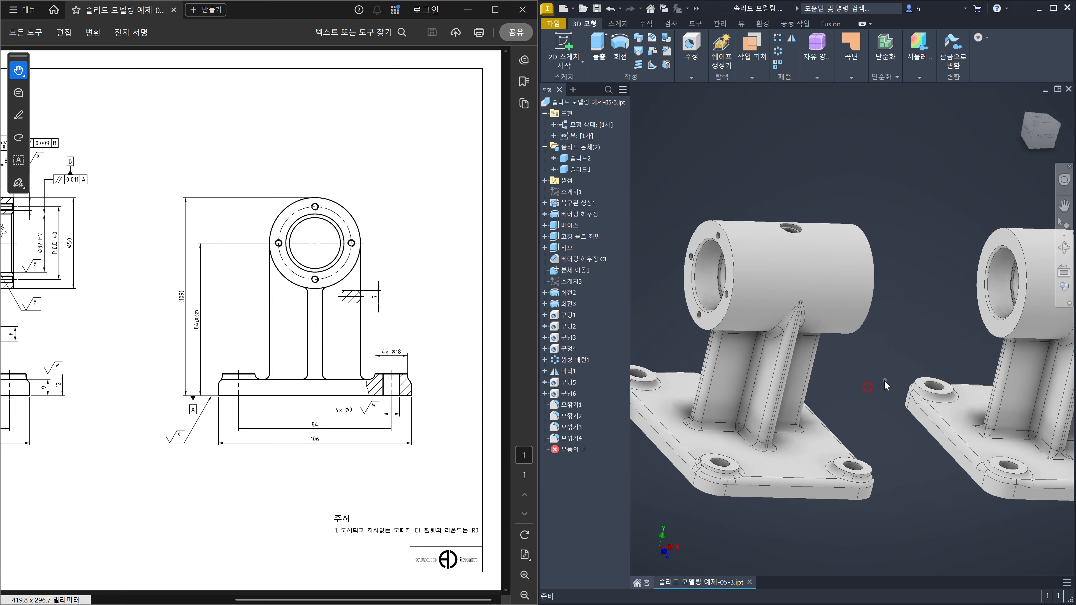
pyautogui.hotkey('ctrl', 'z')
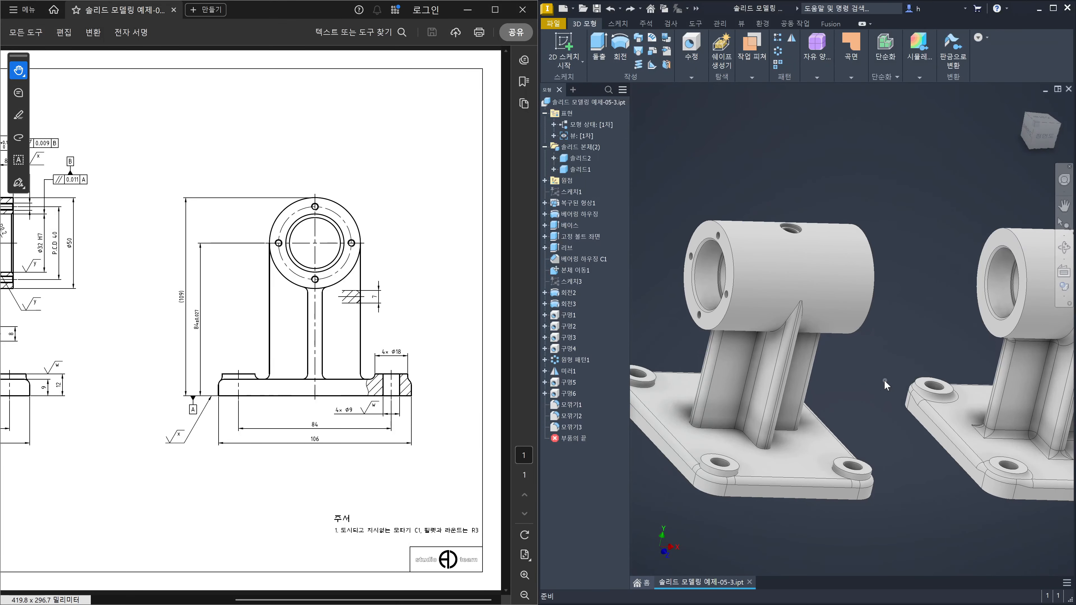
pyautogui.hotkey('ctrl', 'z')
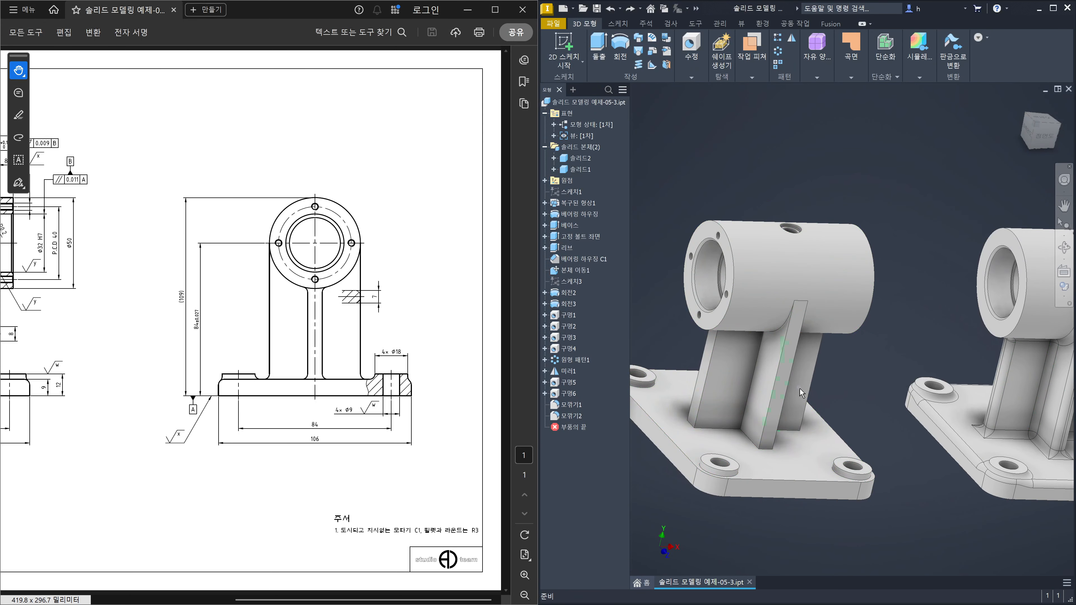
# - Start a 3 mm fillet on the base plate's upper perimeter, the front rib's outer edges, an inner rib corner and the side rib's outer edge
pyautogui.keyDown('shift'); pyautogui.moveTo(877, 376); pyautogui.dragTo(862, 283, button='middle'); pyautogui.keyUp('shift')
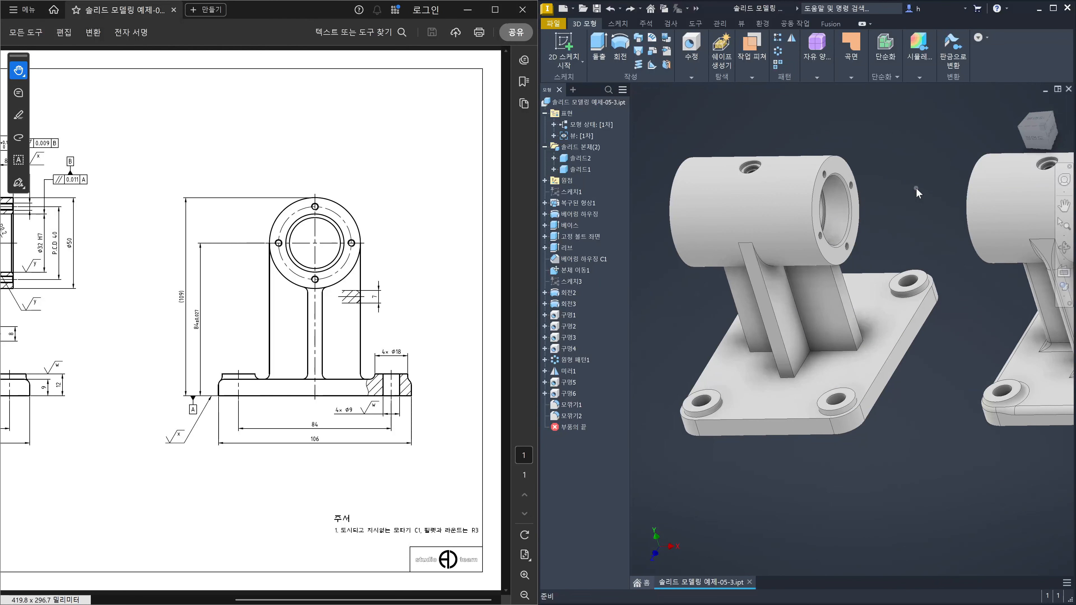
pyautogui.press('f')
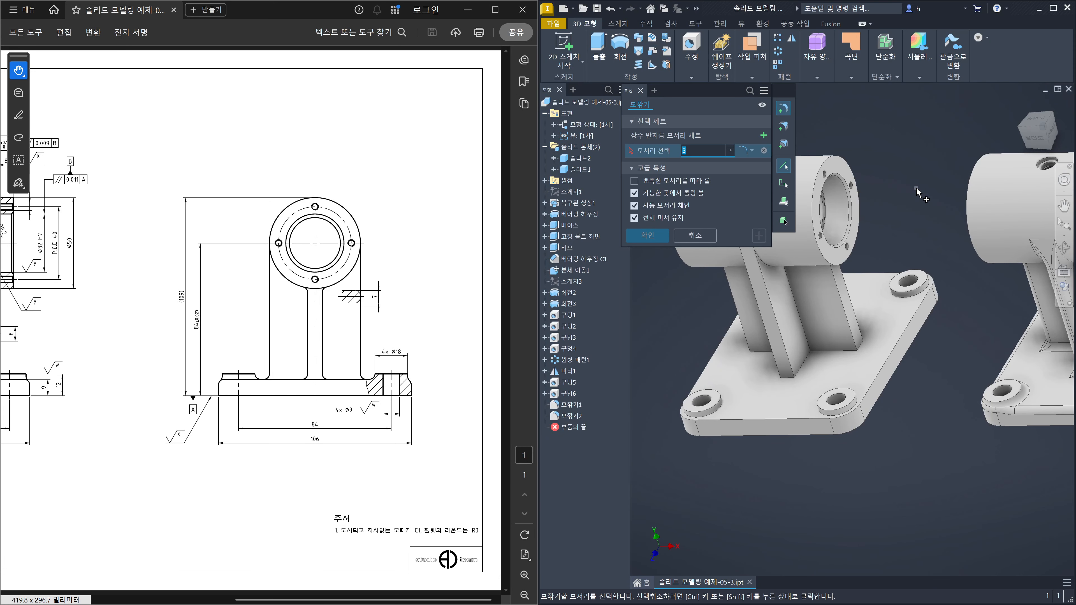
pyautogui.click(778, 425)
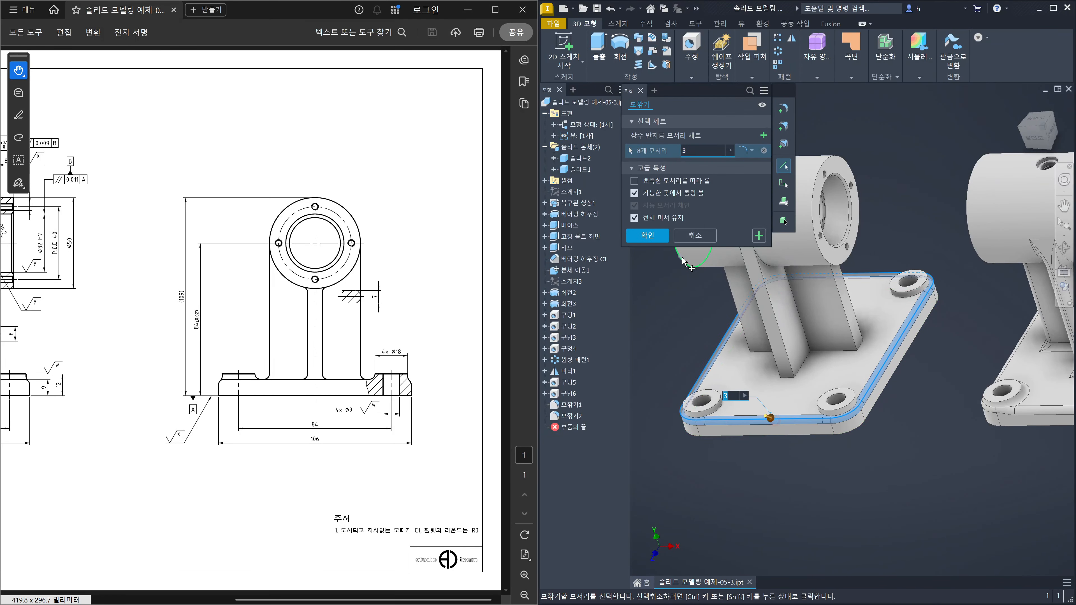
pyautogui.click(771, 334)
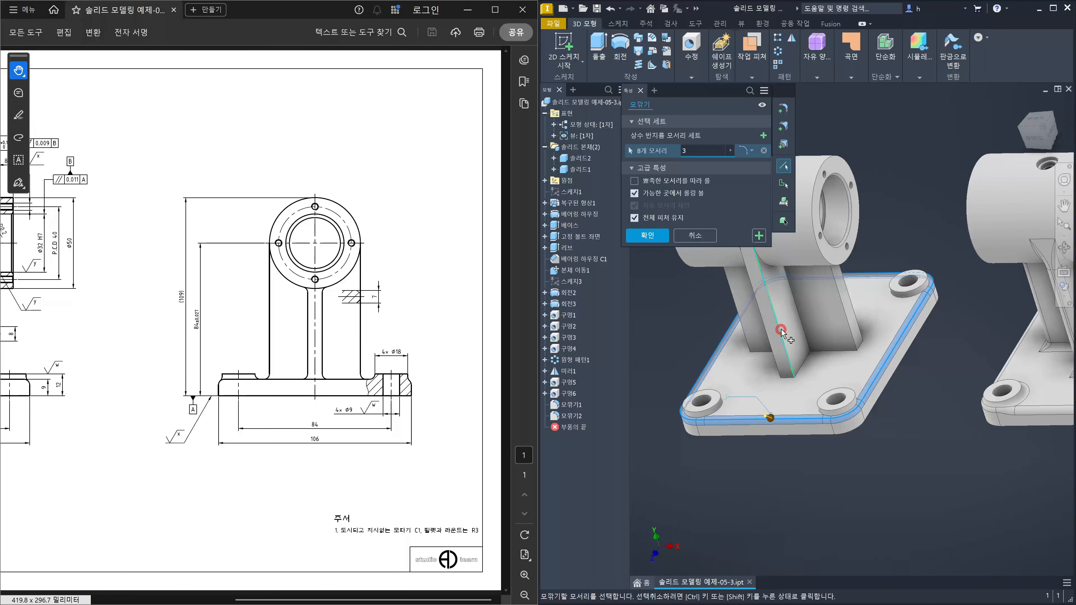
pyautogui.click(767, 330)
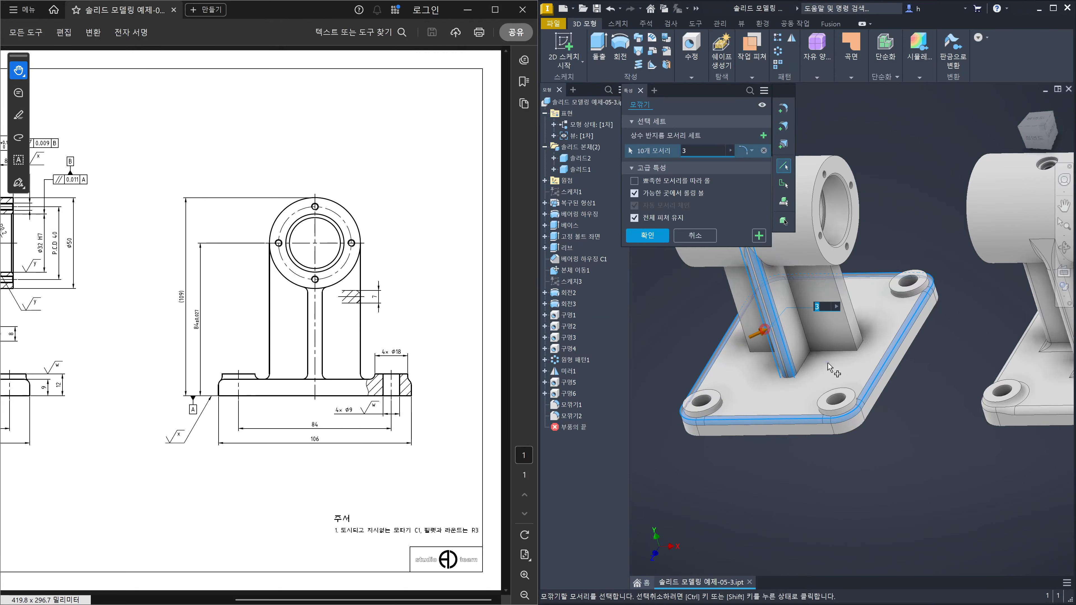
pyautogui.click(816, 335)
pyautogui.click(848, 325)
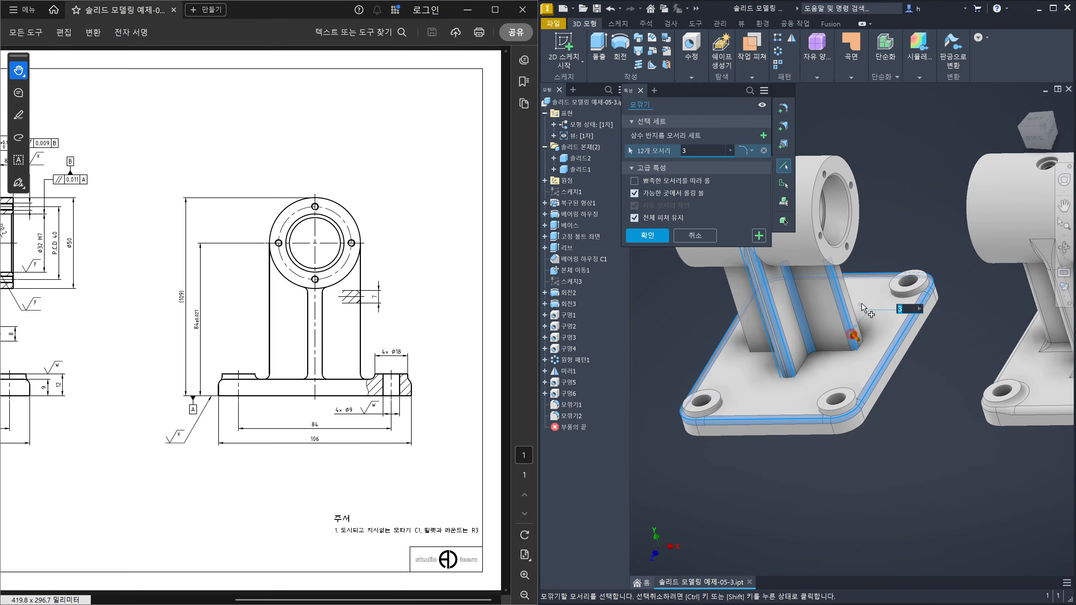
# - Add the remaining lengthwise rib edges and rib corners around the bracket to the 3 mm fillet selection
pyautogui.moveTo(877, 295)
pyautogui.keyDown('shift'); pyautogui.mouseDown(button='middle')
pyautogui.moveTo(872, 324)
pyautogui.moveTo(877, 295)
pyautogui.mouseUp(button='middle'); pyautogui.keyUp('shift')
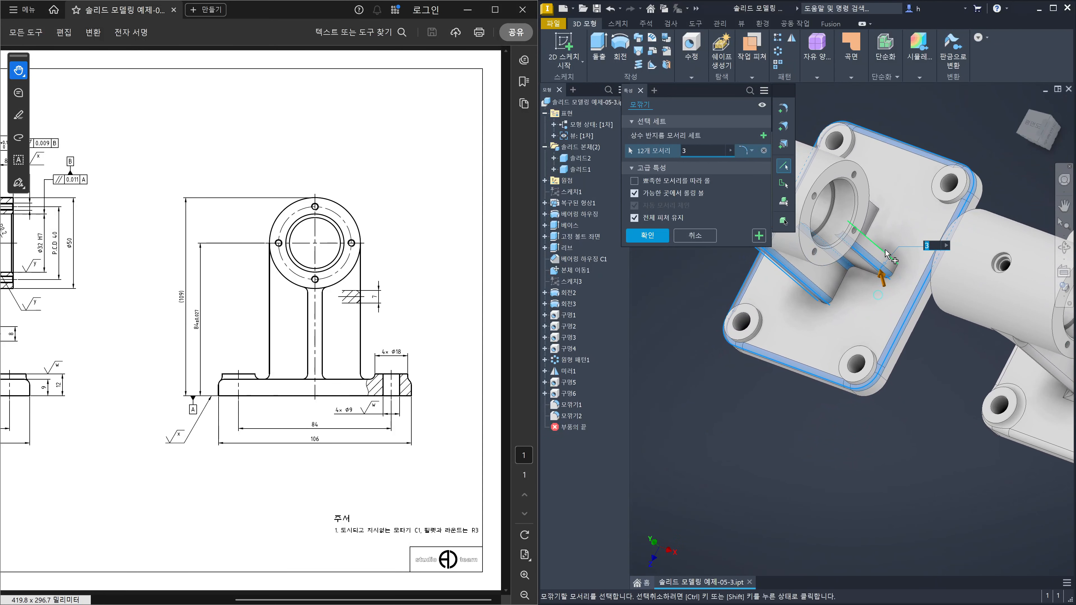
pyautogui.click(885, 249)
pyautogui.keyDown('shift'); pyautogui.moveTo(894, 219); pyautogui.dragTo(881, 250, button='middle'); pyautogui.keyUp('shift')
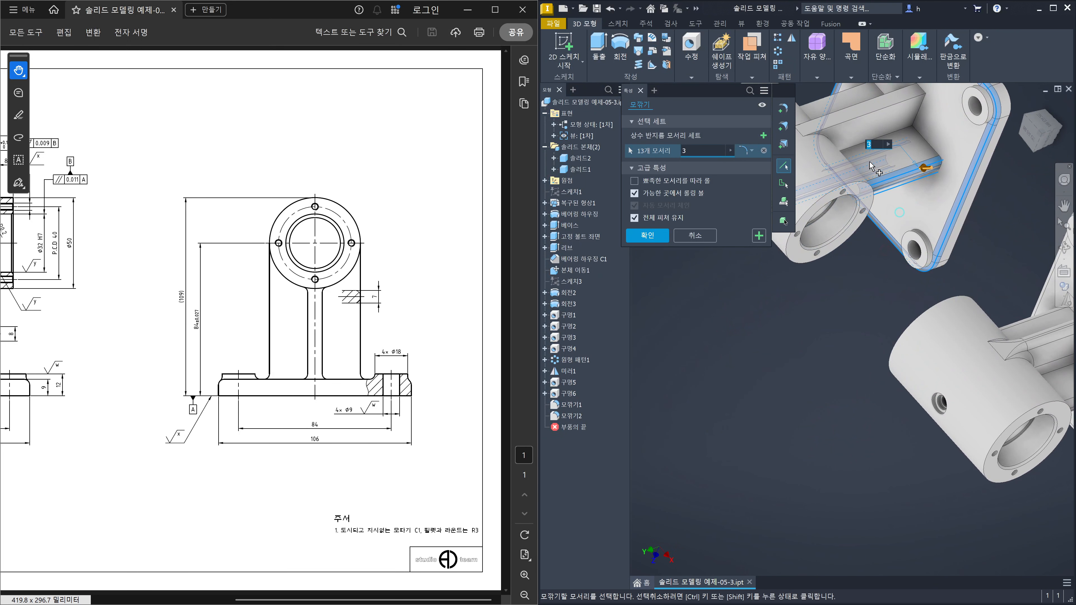
pyautogui.click(850, 150)
pyautogui.click(854, 117)
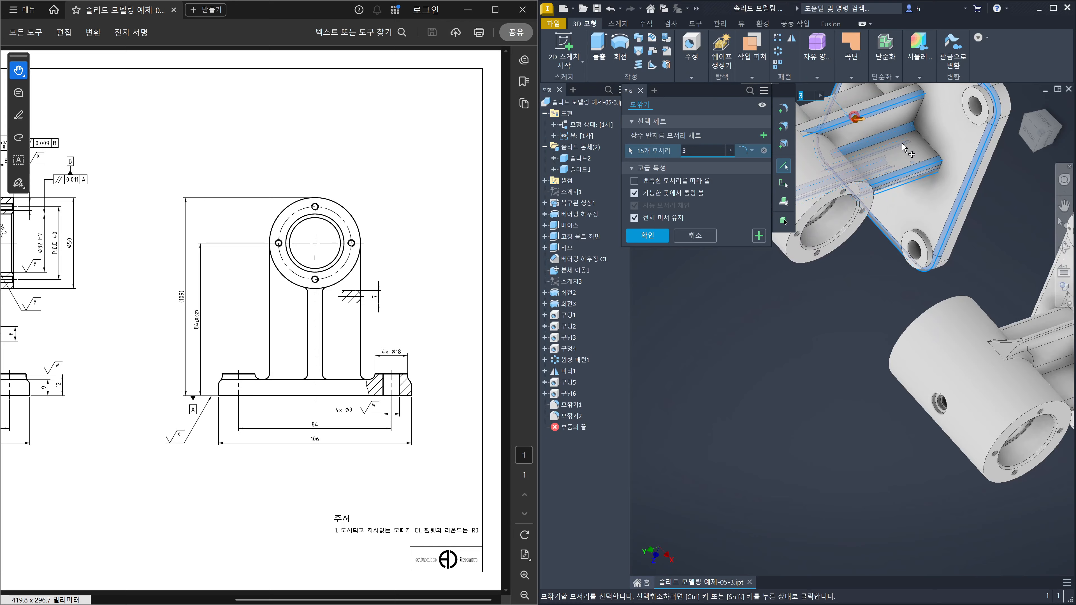
pyautogui.moveTo(899, 140); pyautogui.dragTo(940, 248, button='middle')
pyautogui.click(912, 206)
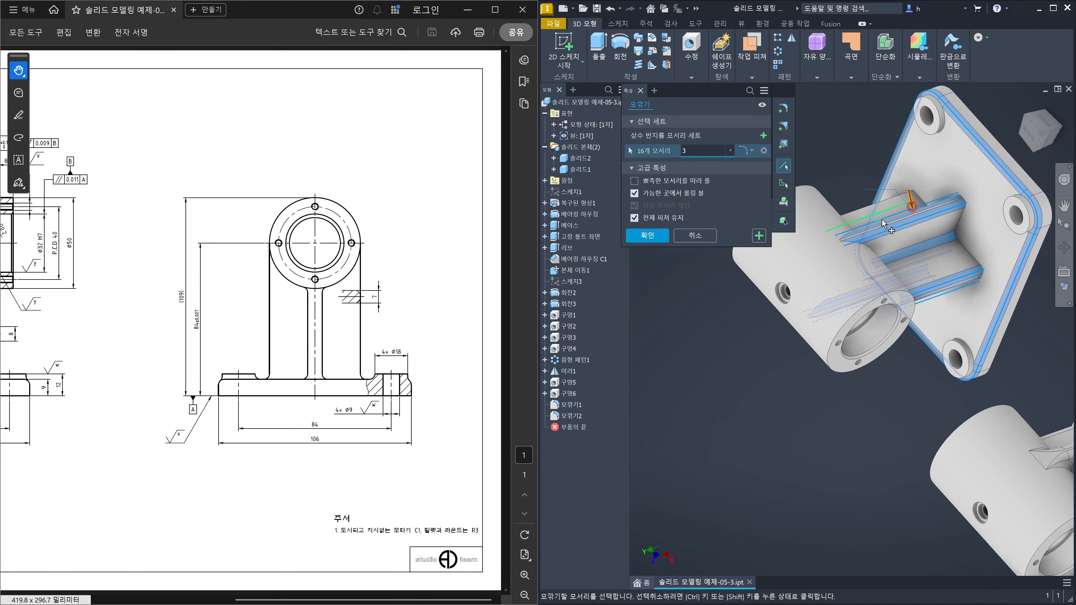
pyautogui.keyDown('shift'); pyautogui.moveTo(876, 216); pyautogui.dragTo(933, 181, button='middle'); pyautogui.keyUp('shift')
pyautogui.click(864, 203)
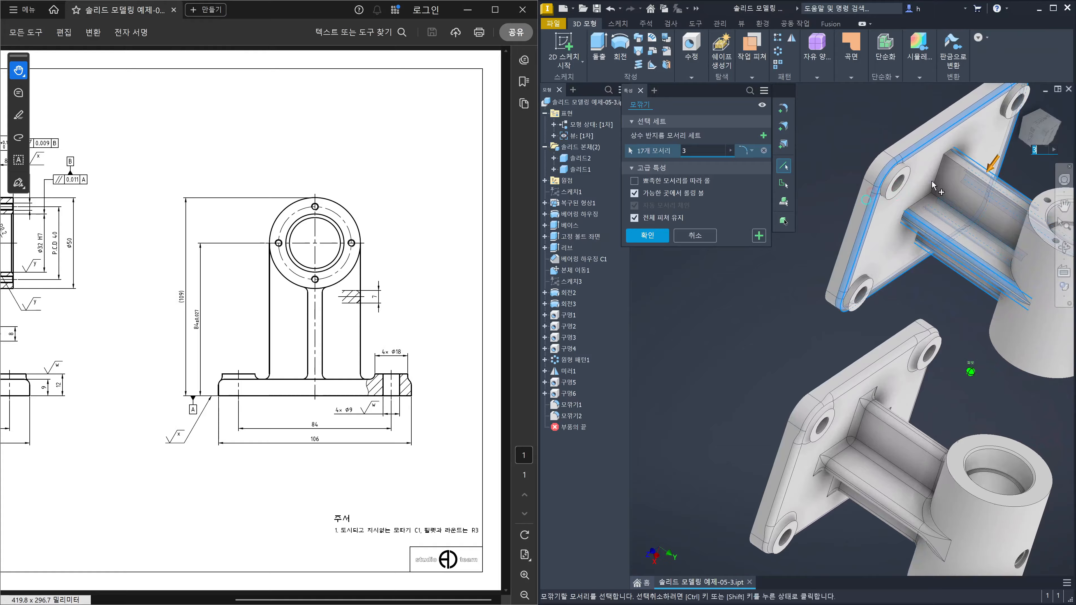
pyautogui.click(960, 171)
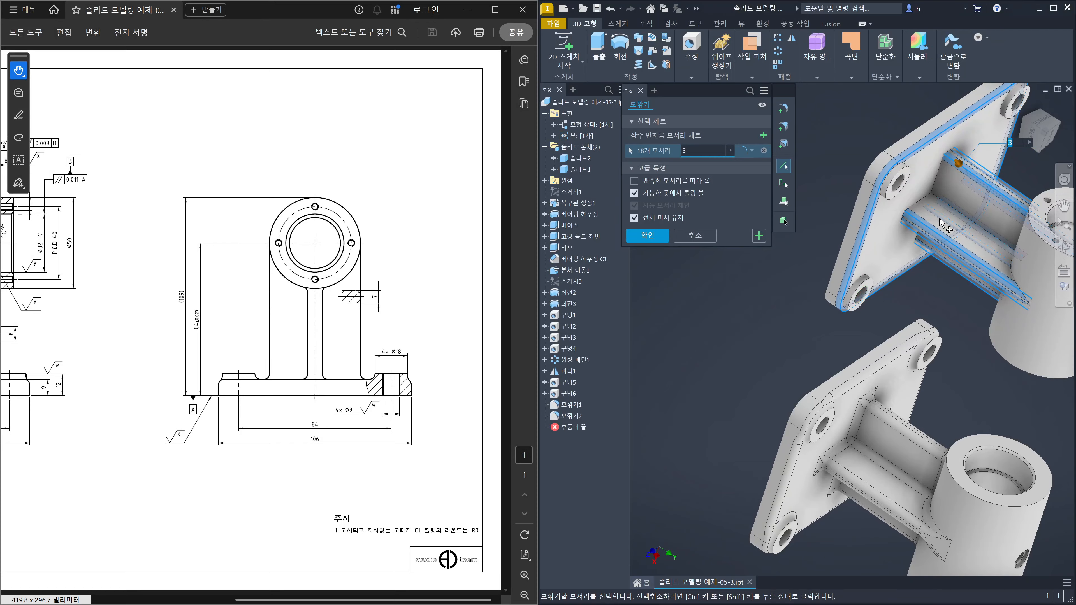
# - Add a second 3 mm edge set with the rib-to-base junction edges and the base edge of one bolt boss
pyautogui.click(764, 136)
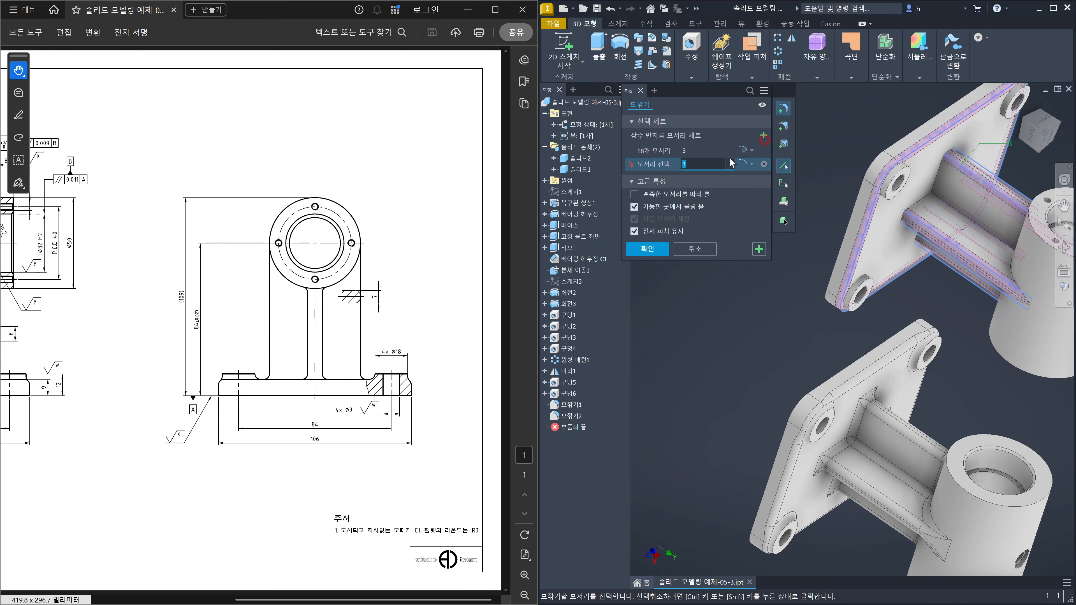
pyautogui.click(925, 202)
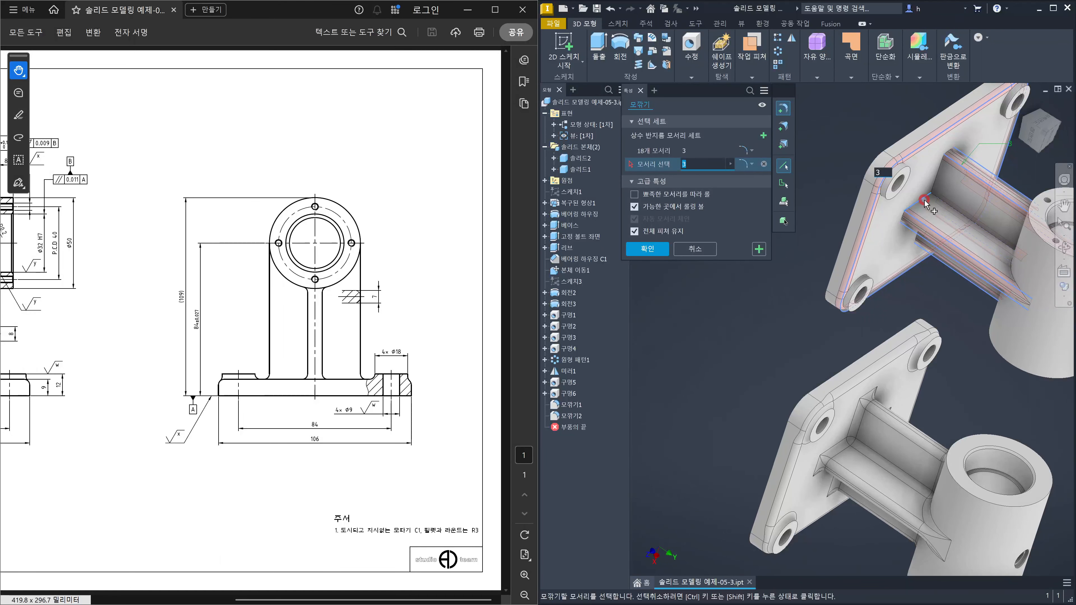
pyautogui.click(939, 176)
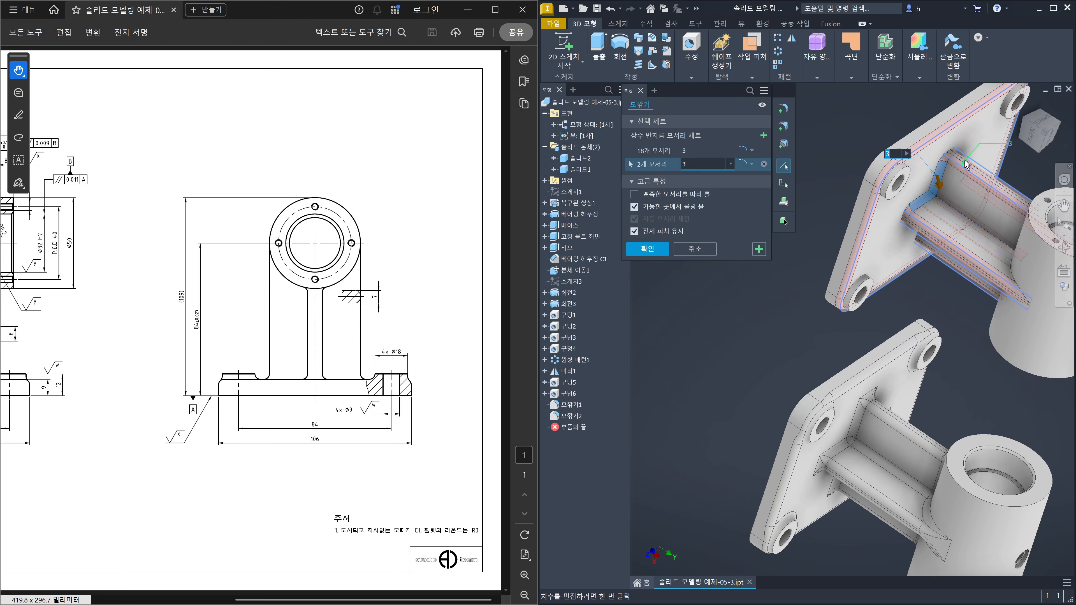
pyautogui.scroll(5, 955, 160)
pyautogui.click(930, 149)
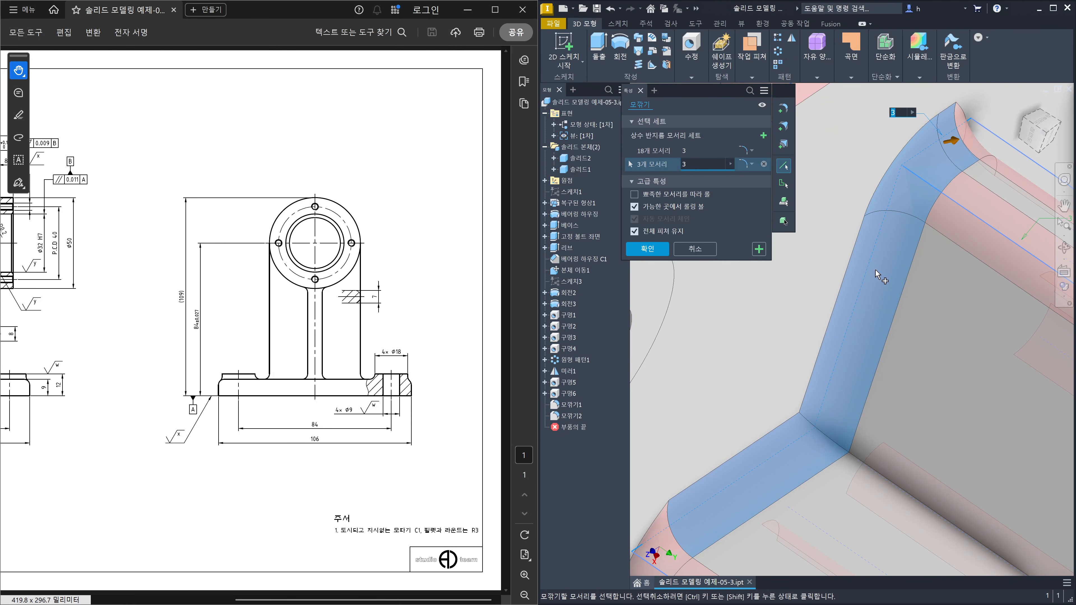
pyautogui.scroll(-5, 915, 203)
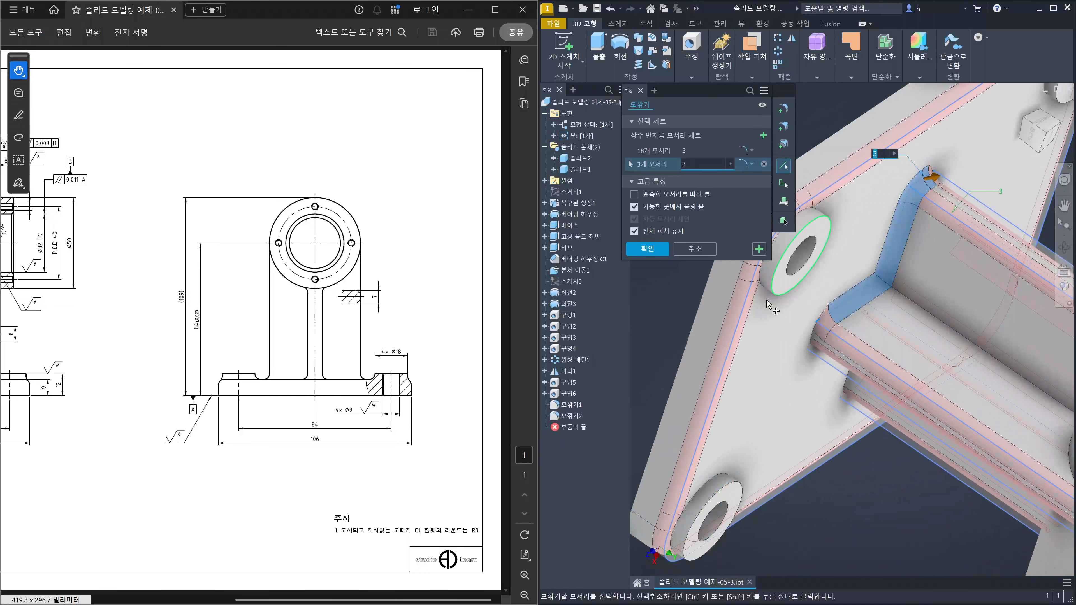
pyautogui.click(762, 284)
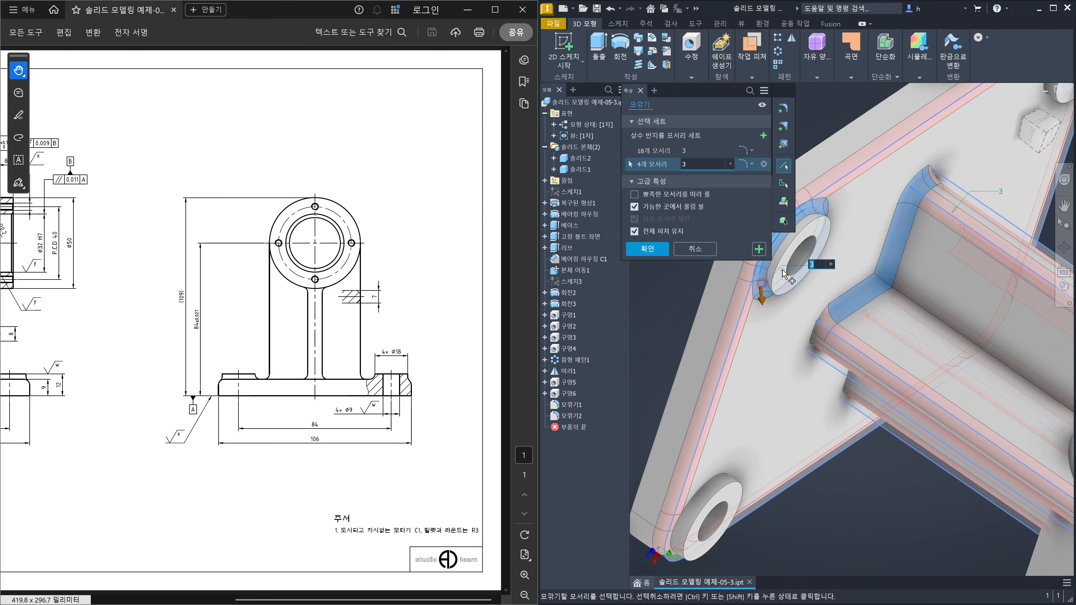
pyautogui.moveTo(770, 311); pyautogui.dragTo(846, 383, button='middle')
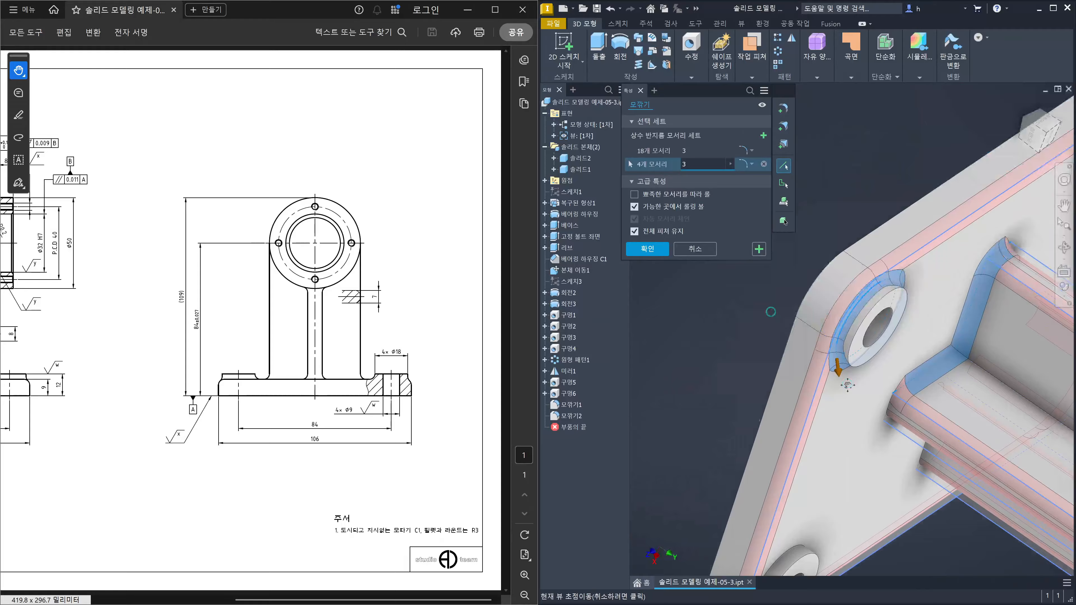
# - Inspect the boss fillet preview from the side, add the rib-end edge at the base plate, and remove the second edge set
pyautogui.click(1031, 139)
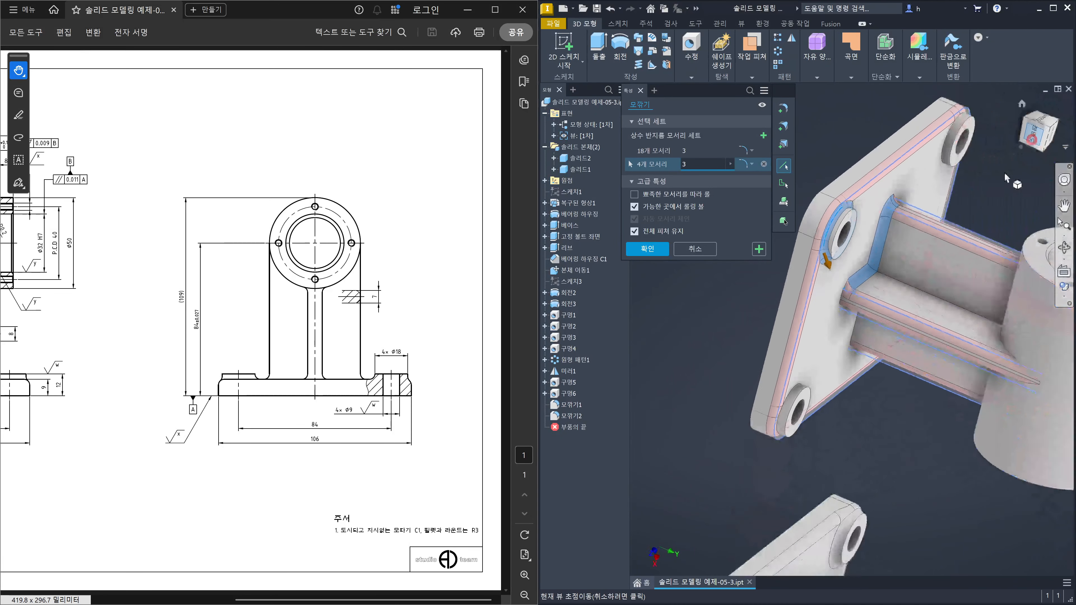
pyautogui.moveTo(818, 228); pyautogui.dragTo(964, 330, button='middle')
pyautogui.scroll(5, 949, 298)
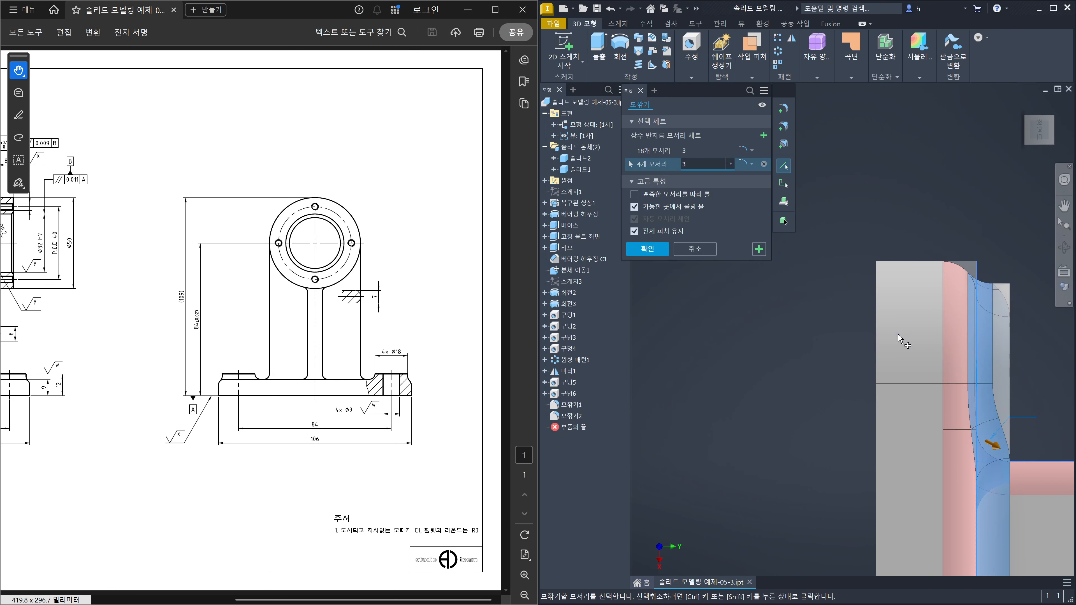
pyautogui.scroll(-4, 898, 334)
pyautogui.keyDown('shift'); pyautogui.moveTo(915, 339); pyautogui.dragTo(882, 350, button='middle'); pyautogui.keyUp('shift')
pyautogui.scroll(4, 882, 351)
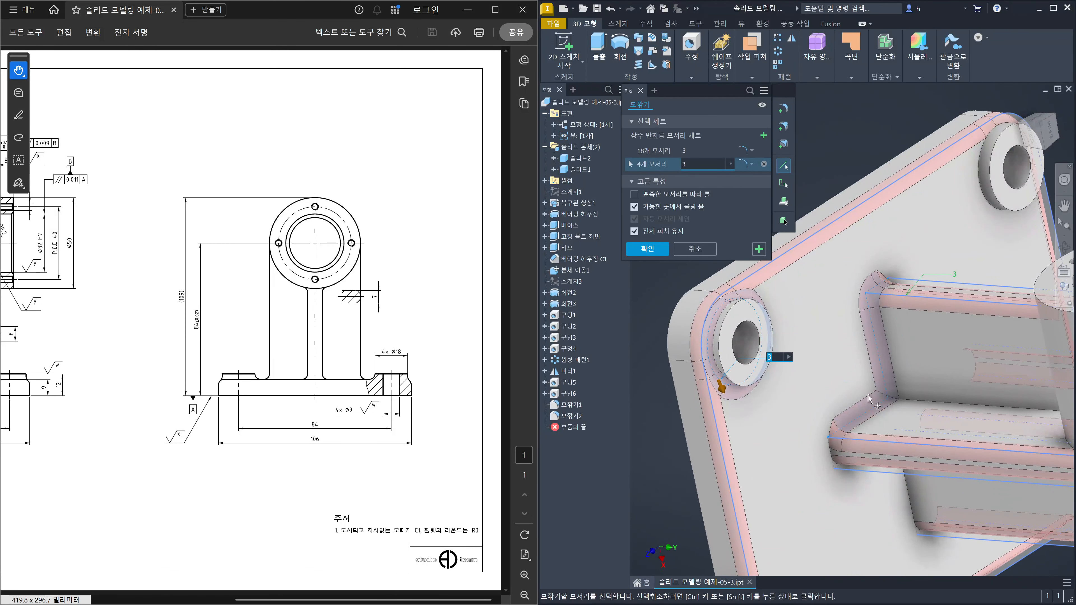
pyautogui.click(830, 456)
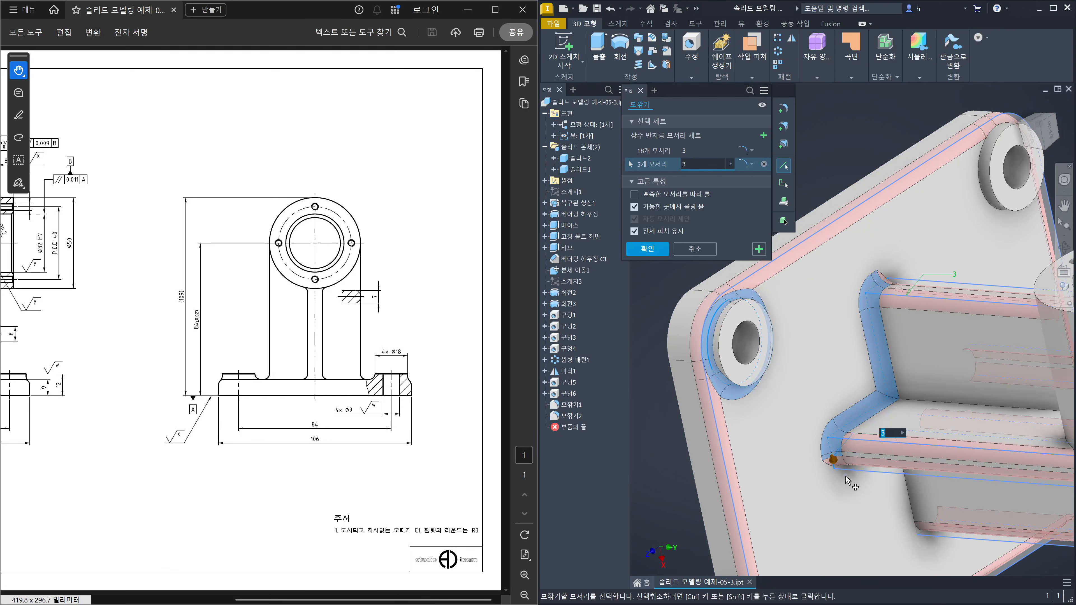
pyautogui.click(764, 164)
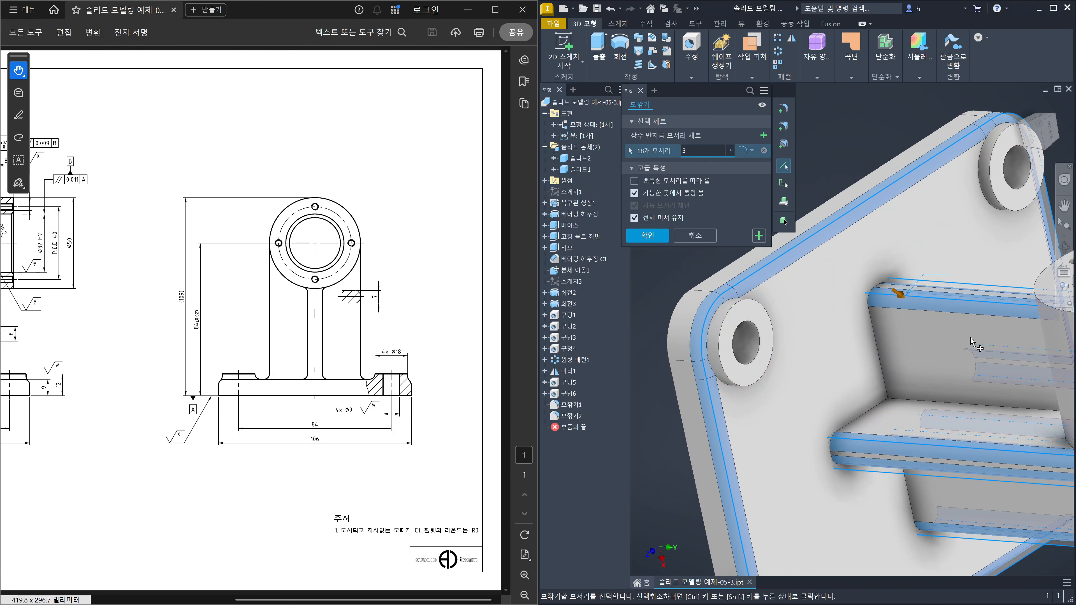
# - Inspect the rib fillet previews and apply the 3 mm fillet to the base perimeter and rib edges, keeping the Fillet command open
pyautogui.scroll(5, 957, 331)
pyautogui.keyDown('shift'); pyautogui.moveTo(960, 444); pyautogui.dragTo(912, 397, button='middle'); pyautogui.keyUp('shift')
pyautogui.keyDown('shift'); pyautogui.moveTo(1032, 454); pyautogui.dragTo(751, 392, button='middle'); pyautogui.keyUp('shift')
pyautogui.scroll(-4, 959, 385)
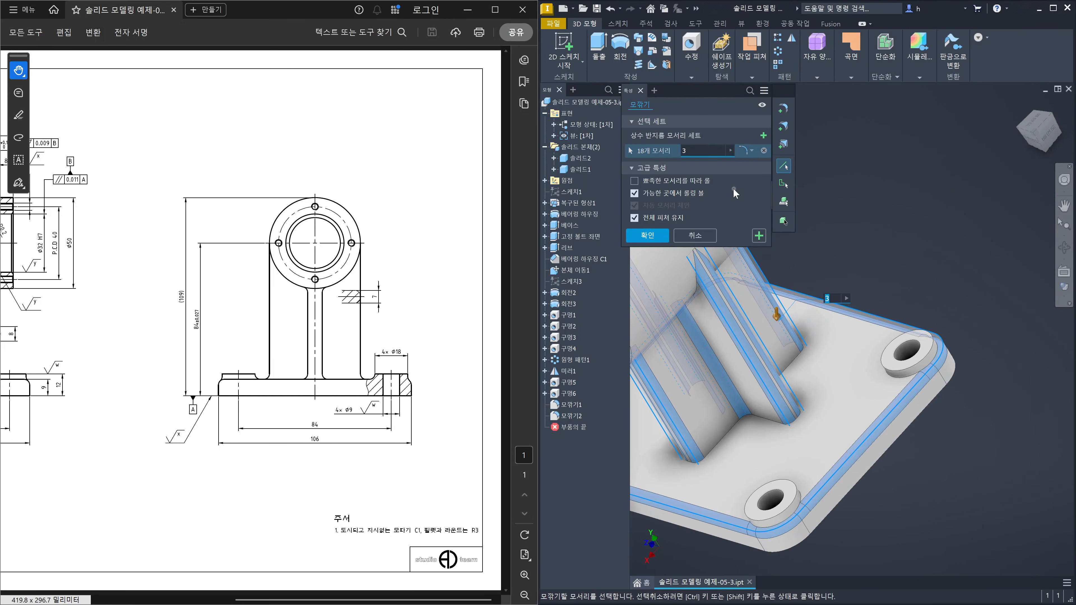
pyautogui.click(761, 240)
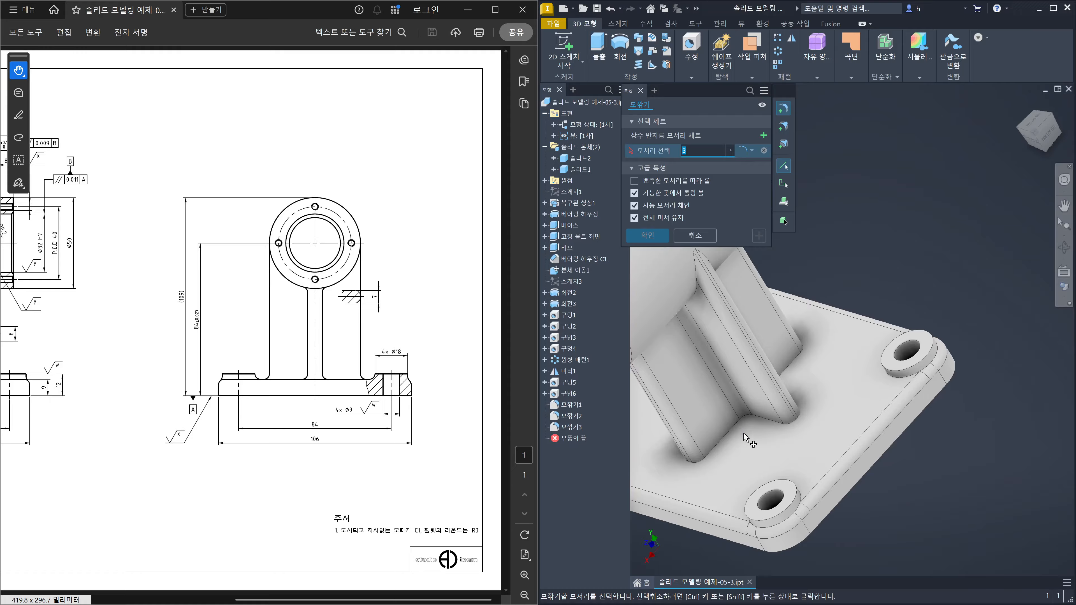
# - Preview a 3 mm fillet where the ribs meet the base plate, cancel it, and undo the base perimeter and rib edge fillet
pyautogui.click(753, 417)
pyautogui.keyDown('shift'); pyautogui.moveTo(828, 341); pyautogui.dragTo(763, 376, button='middle'); pyautogui.keyUp('shift')
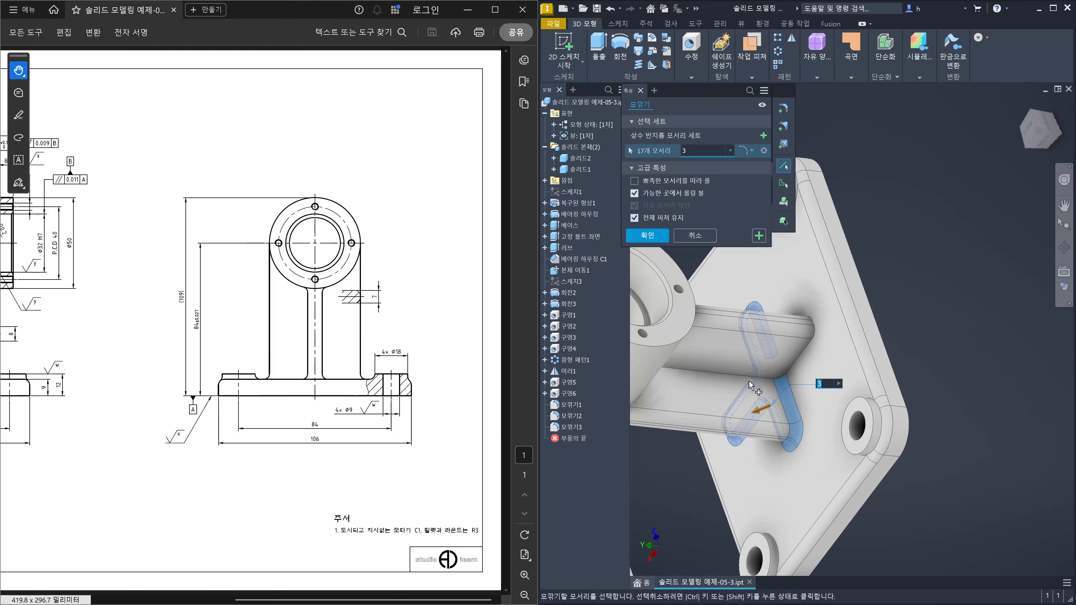
pyautogui.click(698, 241)
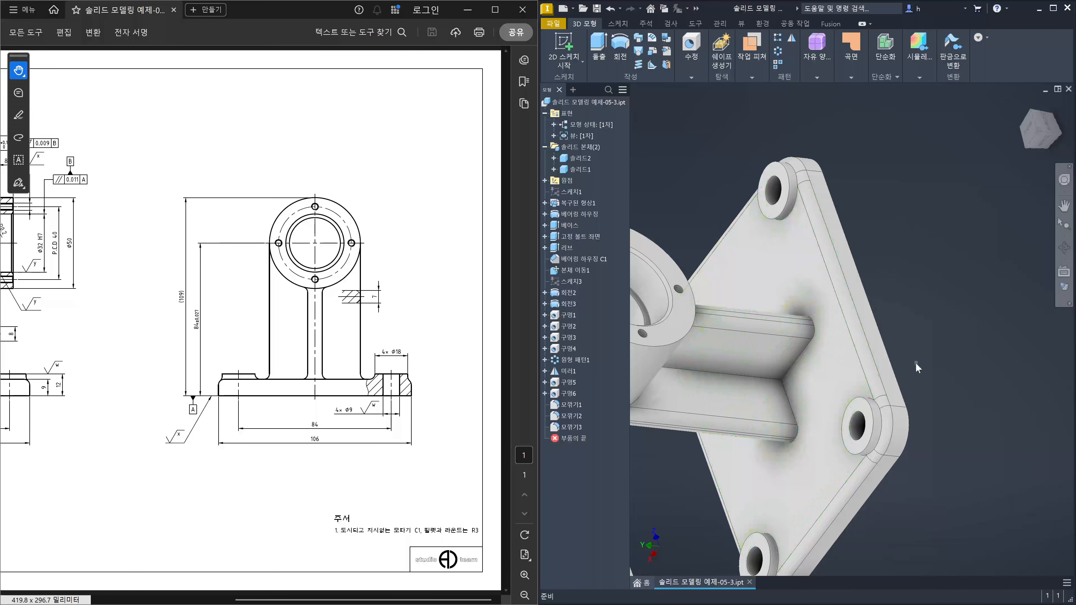
pyautogui.hotkey('ctrl', 'z')
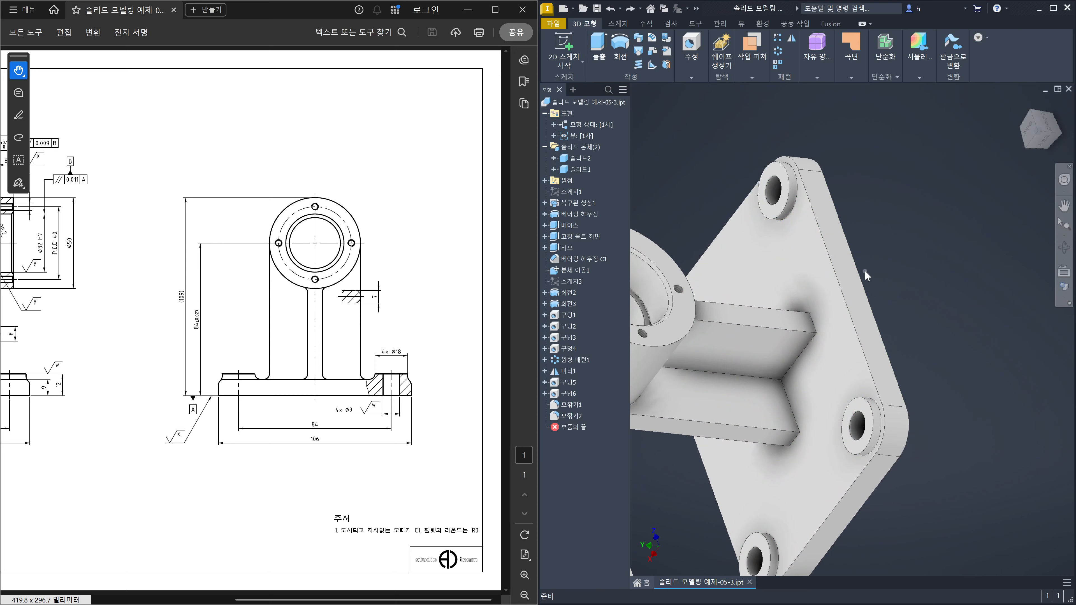
# - Start a 3 mm fillet set with the base plate's upper perimeter and the lengthwise rib edges and inner corner on the reachable side
pyautogui.press('f')
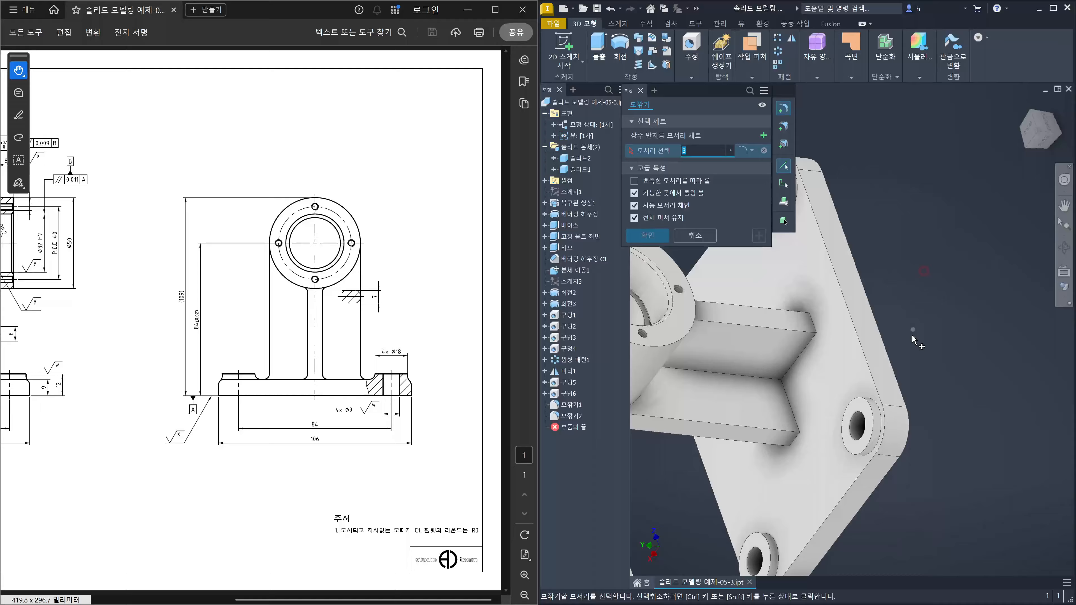
pyautogui.click(853, 492)
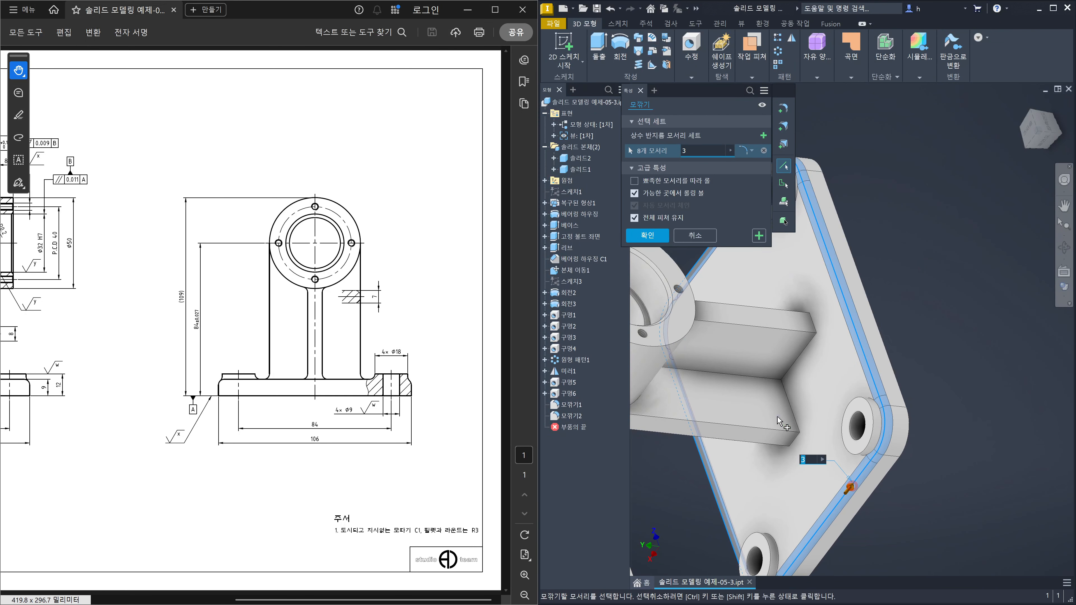
pyautogui.click(758, 425)
pyautogui.click(739, 374)
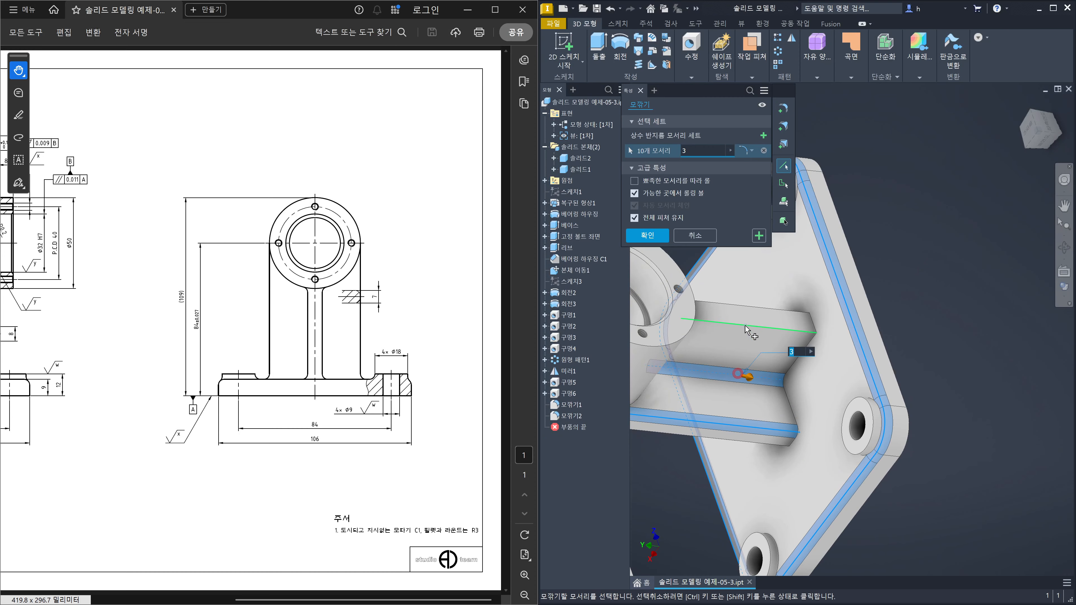
pyautogui.click(748, 328)
pyautogui.keyDown('shift'); pyautogui.moveTo(749, 332); pyautogui.dragTo(744, 313, button='middle'); pyautogui.keyUp('shift')
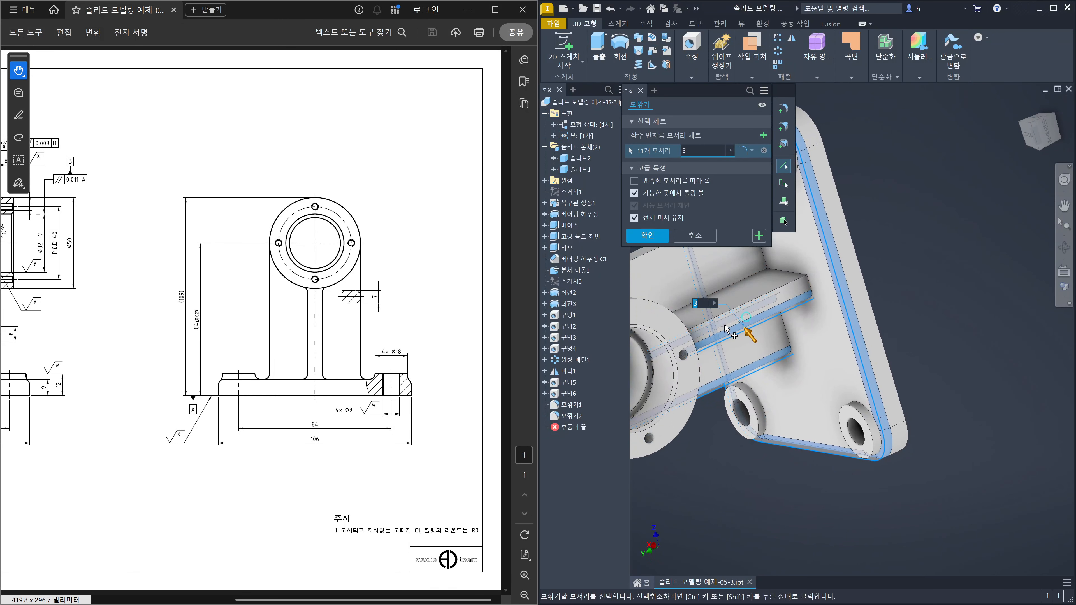
pyautogui.click(724, 306)
pyautogui.click(728, 284)
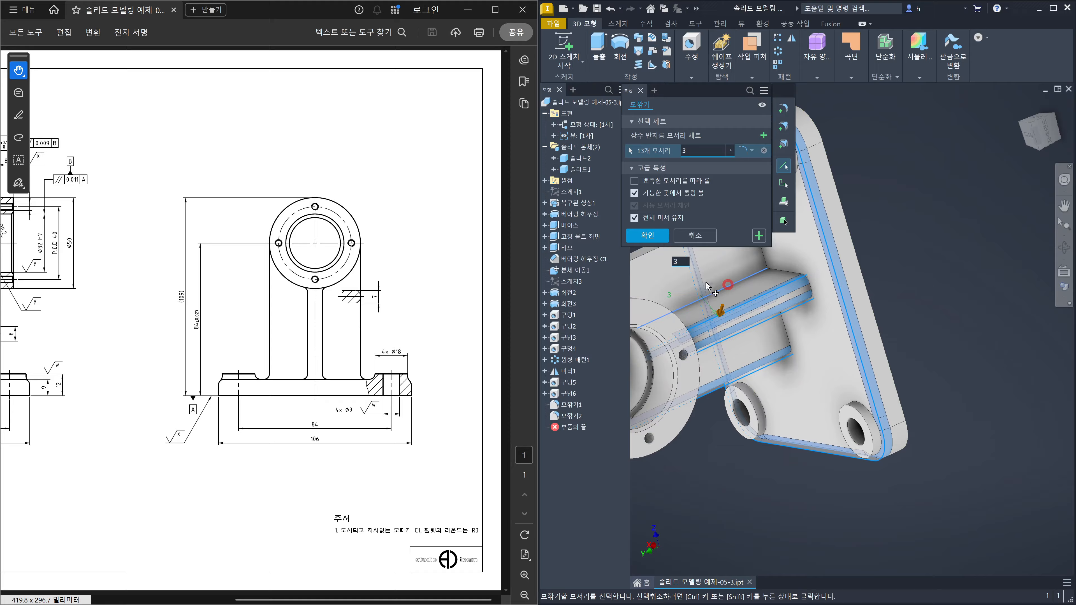
# - Add the remaining lengthwise rib edges and inner corners all around, and apply the 3 mm fillet, keeping the Fillet command open
pyautogui.moveTo(701, 275)
pyautogui.mouseDown(button='middle')
pyautogui.moveTo(767, 364)
pyautogui.moveTo(803, 356)
pyautogui.moveTo(778, 353)
pyautogui.mouseUp(button='middle')
pyautogui.click(765, 331)
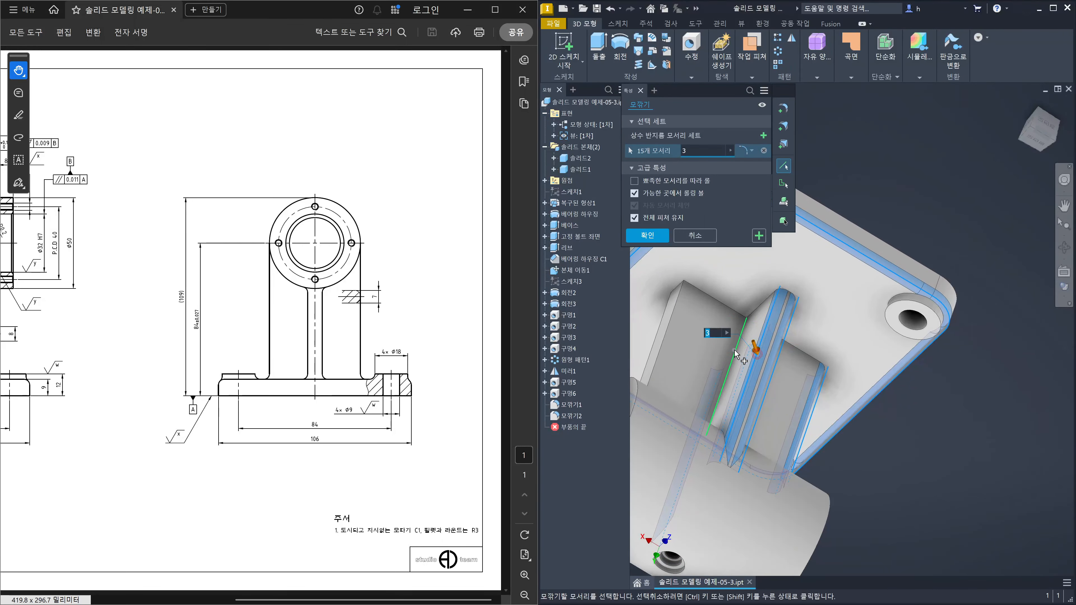
pyautogui.click(742, 358)
pyautogui.click(674, 321)
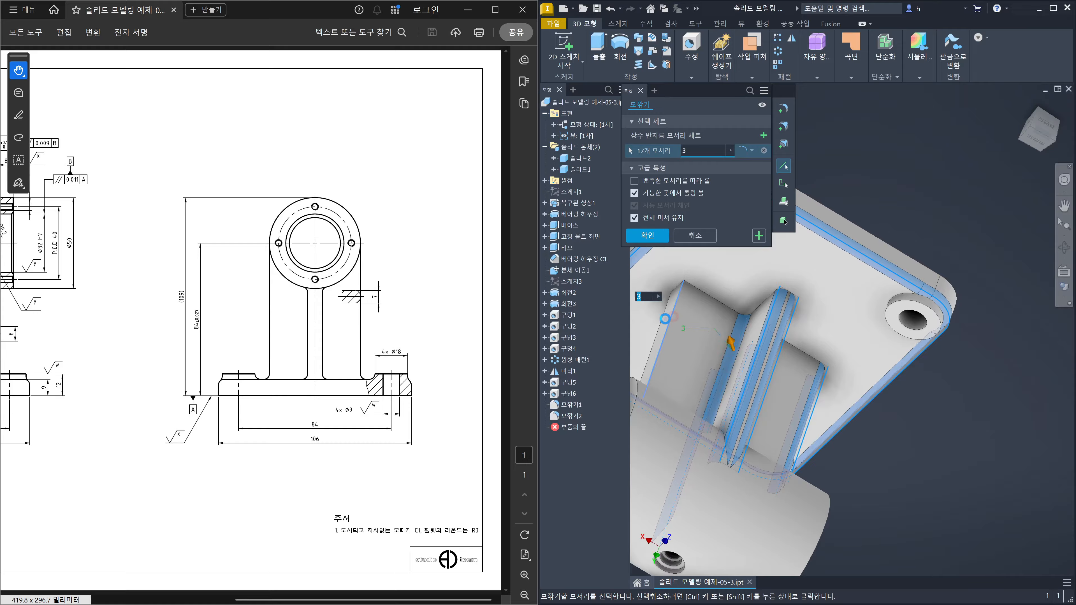
pyautogui.click(674, 358)
pyautogui.keyDown('shift'); pyautogui.moveTo(714, 356); pyautogui.dragTo(830, 304, button='middle'); pyautogui.keyUp('shift')
pyautogui.click(720, 429)
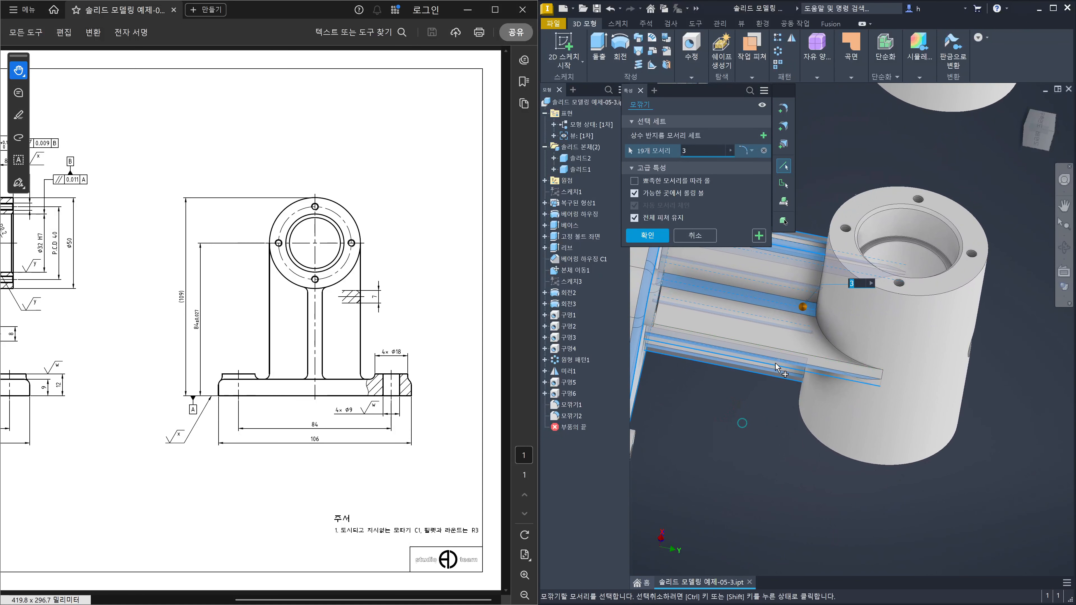
pyautogui.click(781, 356)
pyautogui.keyDown('shift'); pyautogui.moveTo(896, 428); pyautogui.dragTo(1014, 435, button='middle'); pyautogui.keyUp('shift')
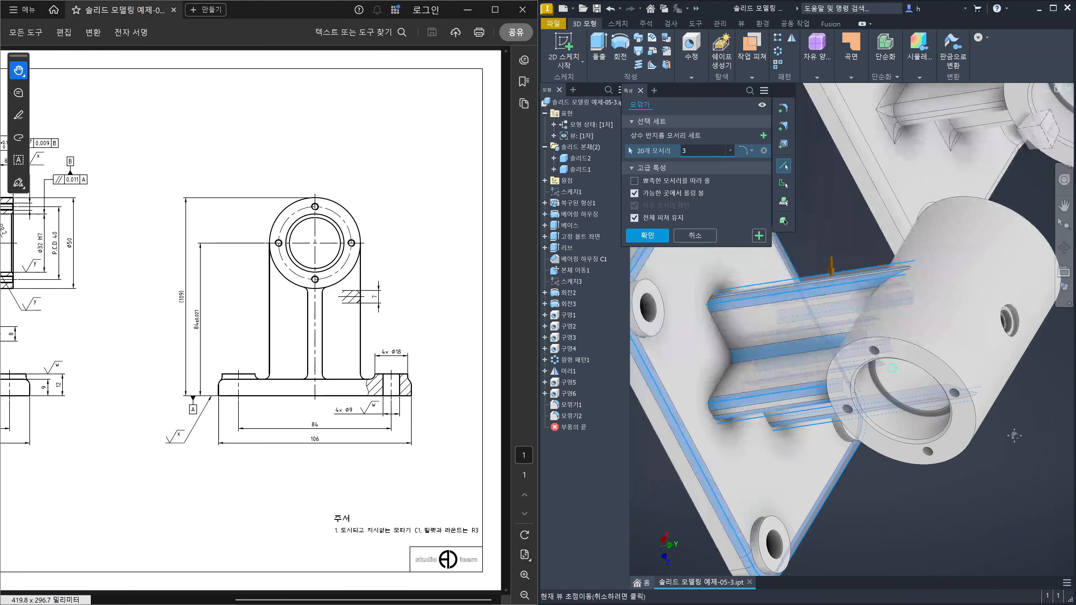
pyautogui.click(759, 236)
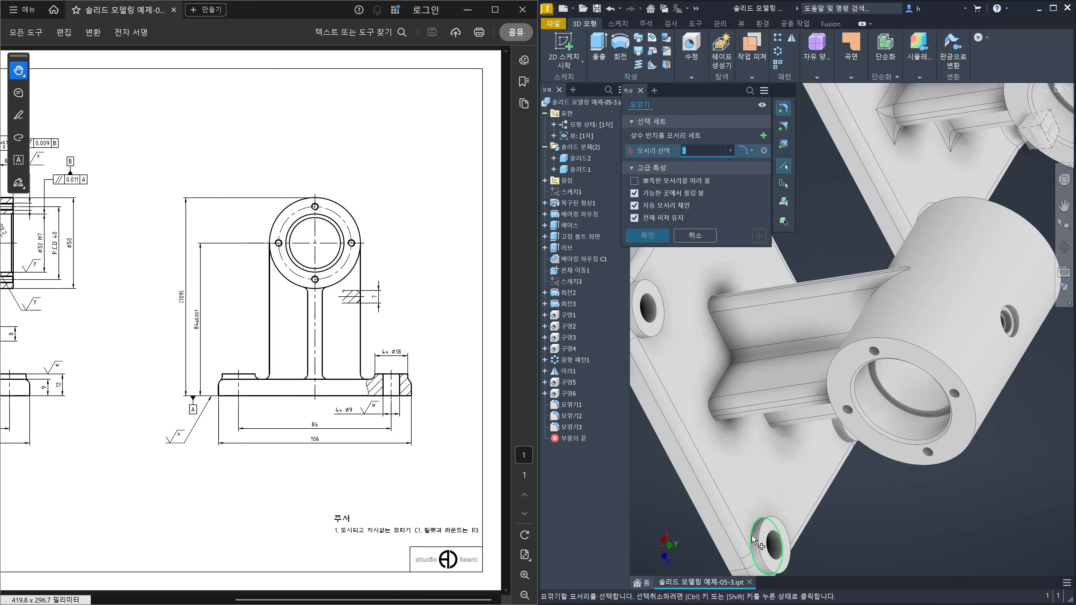
# - Select the base edges of two bolt bosses and the rib-to-base junction for a second 3 mm fillet
pyautogui.click(766, 550)
pyautogui.click(639, 339)
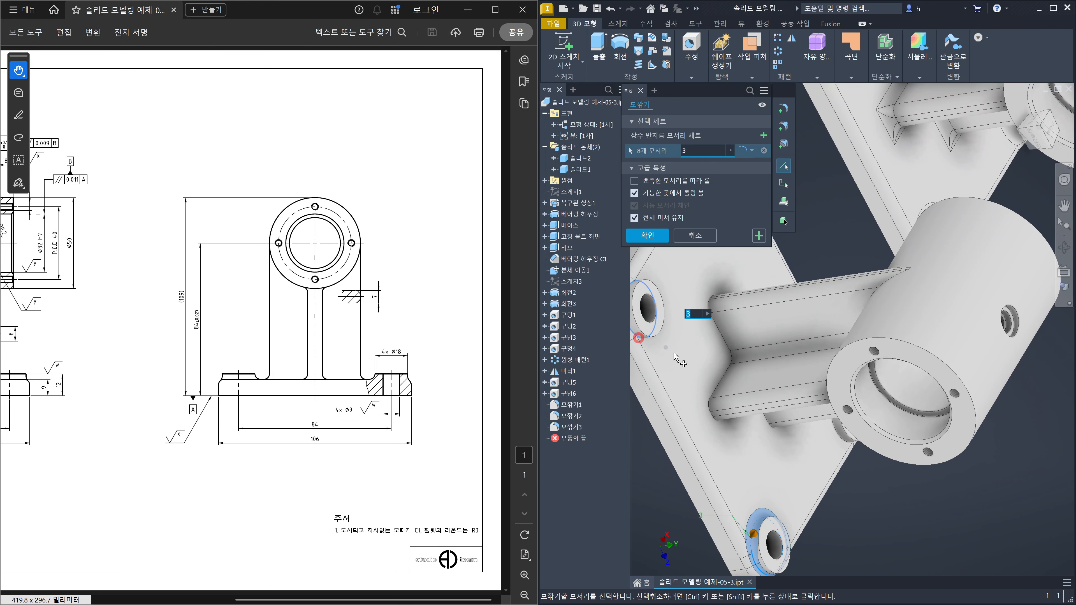
pyautogui.click(716, 390)
pyautogui.keyDown('shift'); pyautogui.moveTo(818, 439); pyautogui.dragTo(813, 412, button='middle'); pyautogui.keyUp('shift')
pyautogui.moveTo(956, 374); pyautogui.dragTo(763, 444, button='middle')
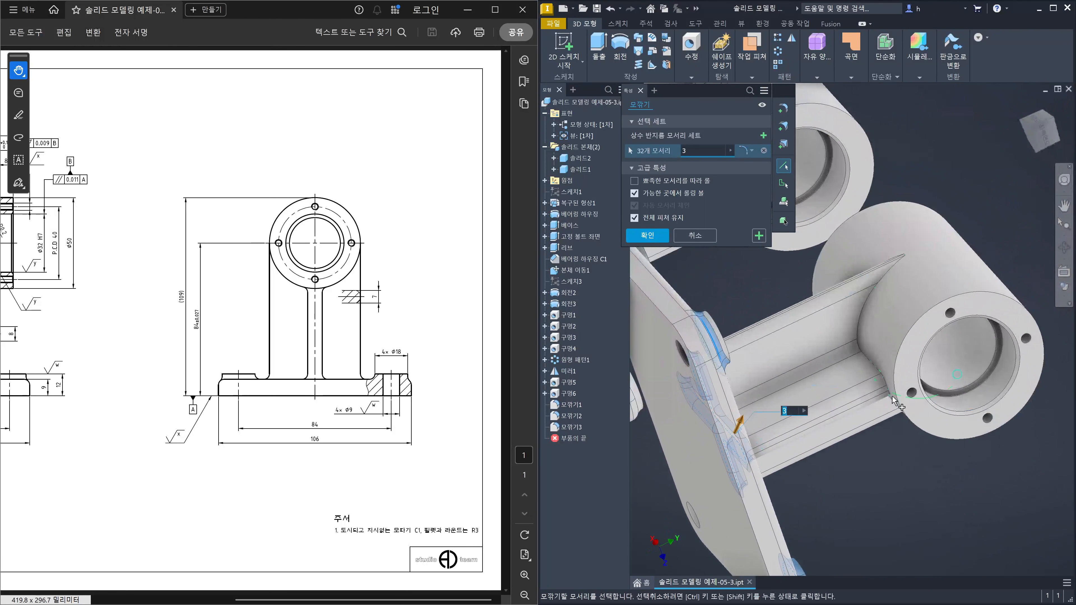
# - Add the rib-to-housing junctions on both sides and the other two bolt boss base edges, and apply the 3 mm fillet
pyautogui.click(885, 378)
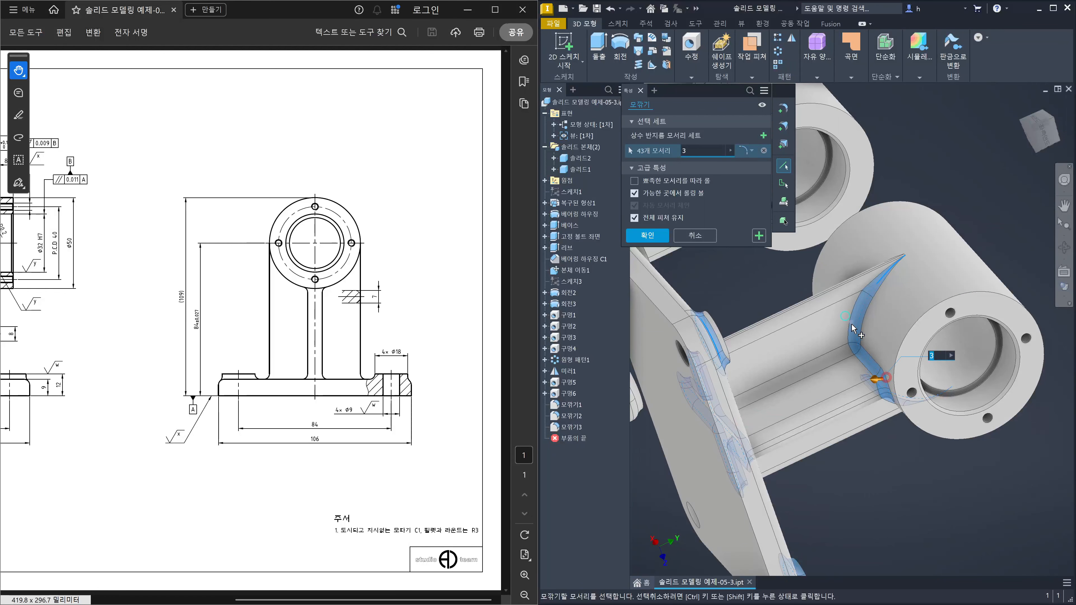
pyautogui.keyDown('shift'); pyautogui.moveTo(845, 316); pyautogui.dragTo(880, 376, button='middle'); pyautogui.keyUp('shift')
pyautogui.click(880, 376)
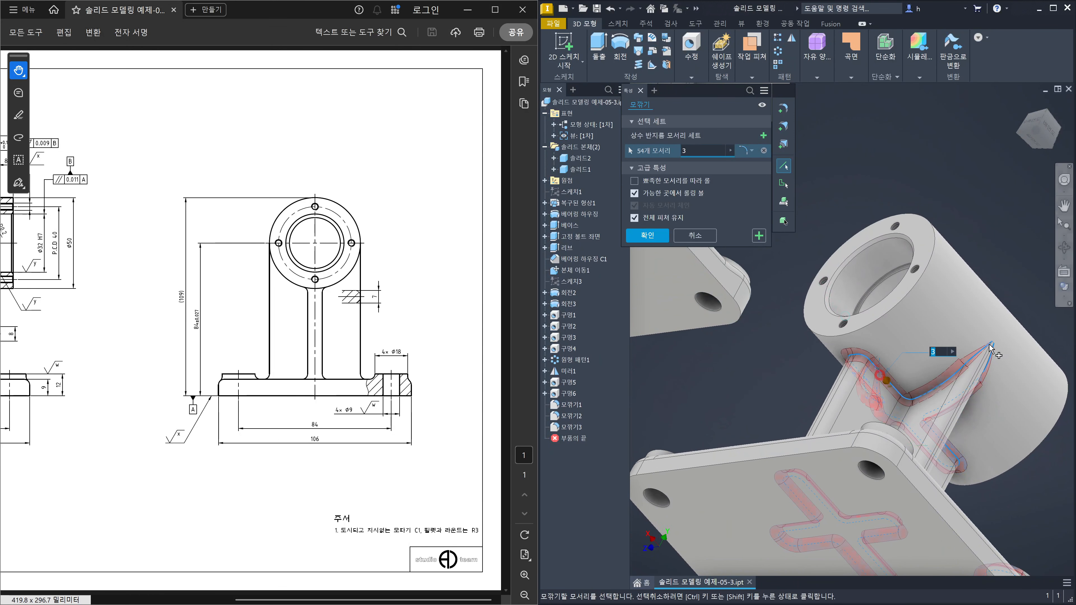
pyautogui.keyDown('shift'); pyautogui.moveTo(864, 379); pyautogui.dragTo(817, 419, button='middle'); pyautogui.keyUp('shift')
pyautogui.click(871, 476)
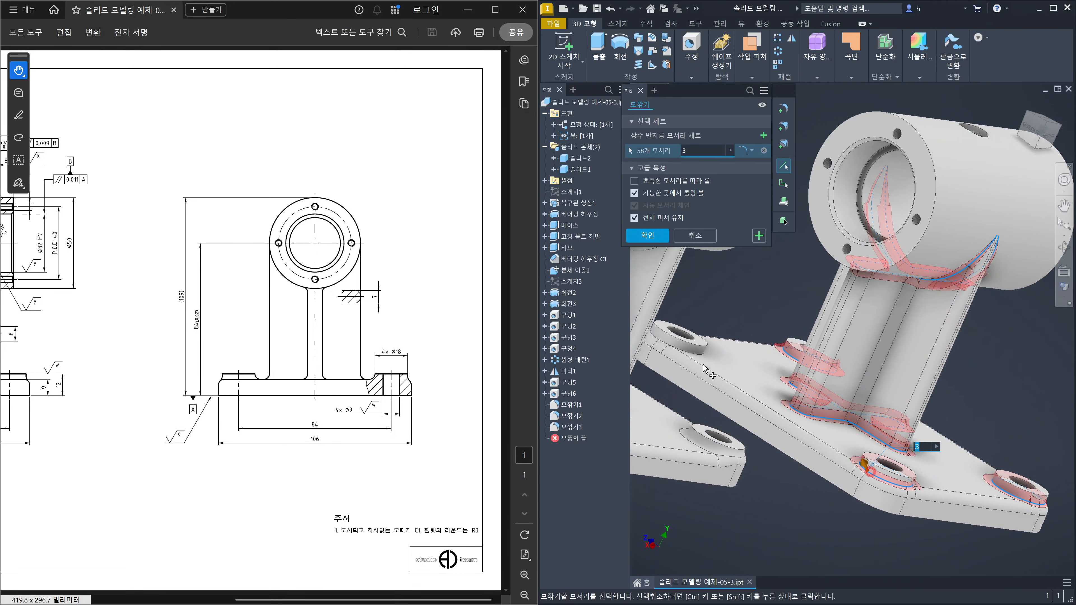
pyautogui.click(682, 348)
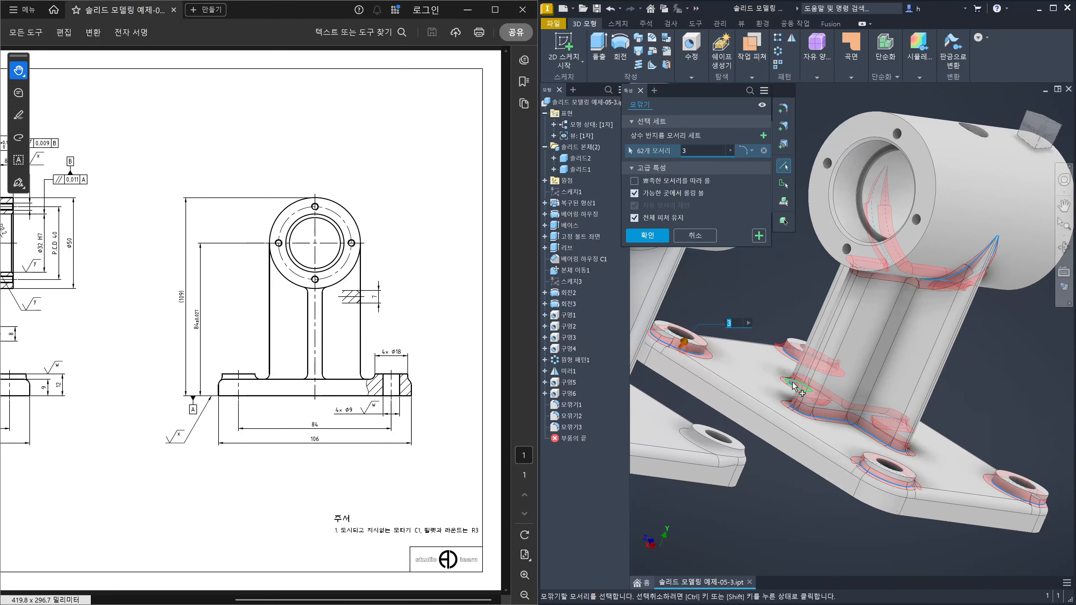
pyautogui.click(642, 241)
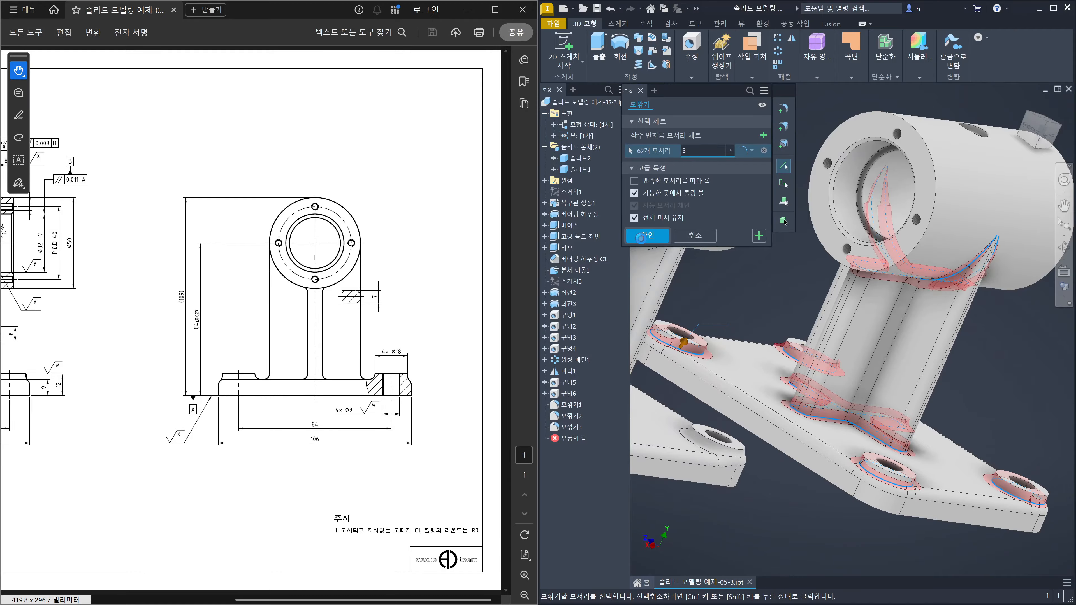
# - Check the edges covered by the last fillet feature and compare both filleted brackets from several angles and in the isometric view
pyautogui.moveTo(743, 280)
pyautogui.keyDown('shift'); pyautogui.mouseDown(button='middle')
pyautogui.moveTo(816, 328)
pyautogui.moveTo(644, 459)
pyautogui.mouseUp(button='middle'); pyautogui.keyUp('shift')
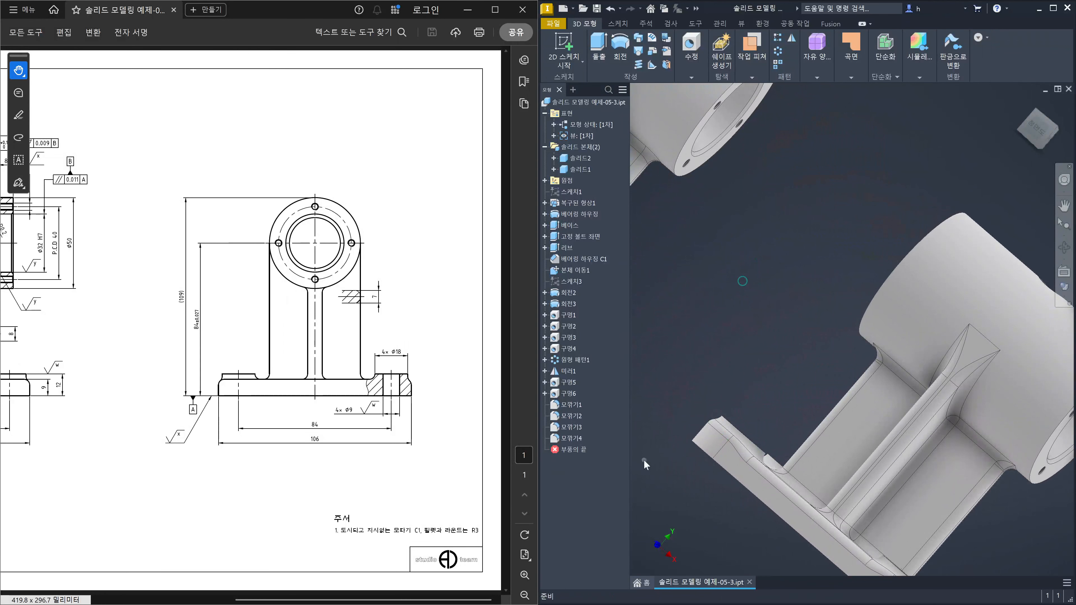
pyautogui.click(572, 428)
pyautogui.click(573, 436)
pyautogui.scroll(-3, 729, 314)
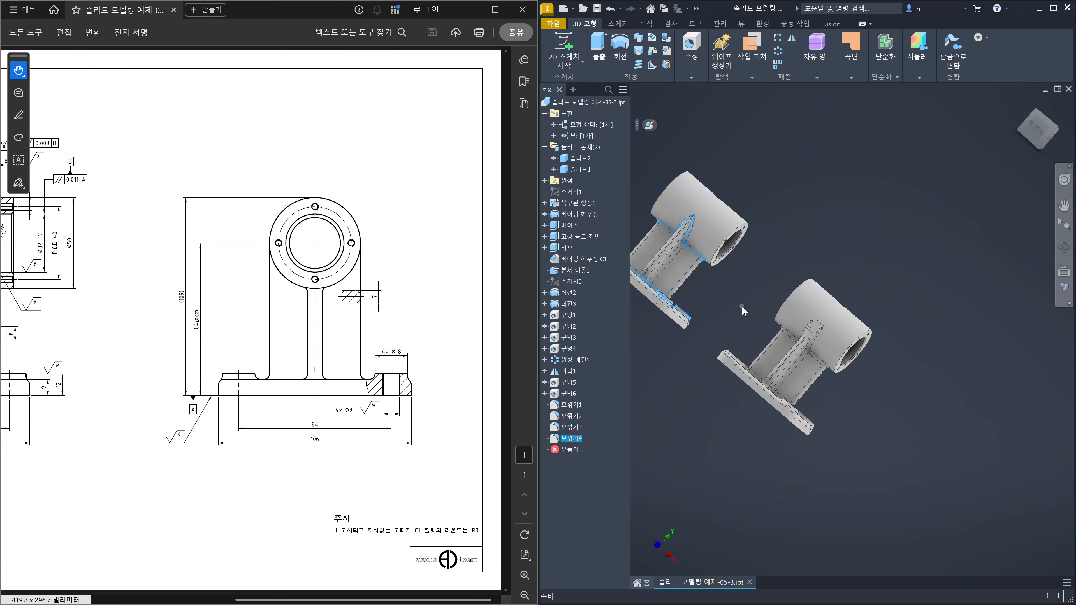
pyautogui.keyDown('shift'); pyautogui.moveTo(741, 305); pyautogui.dragTo(683, 283, button='middle'); pyautogui.keyUp('shift')
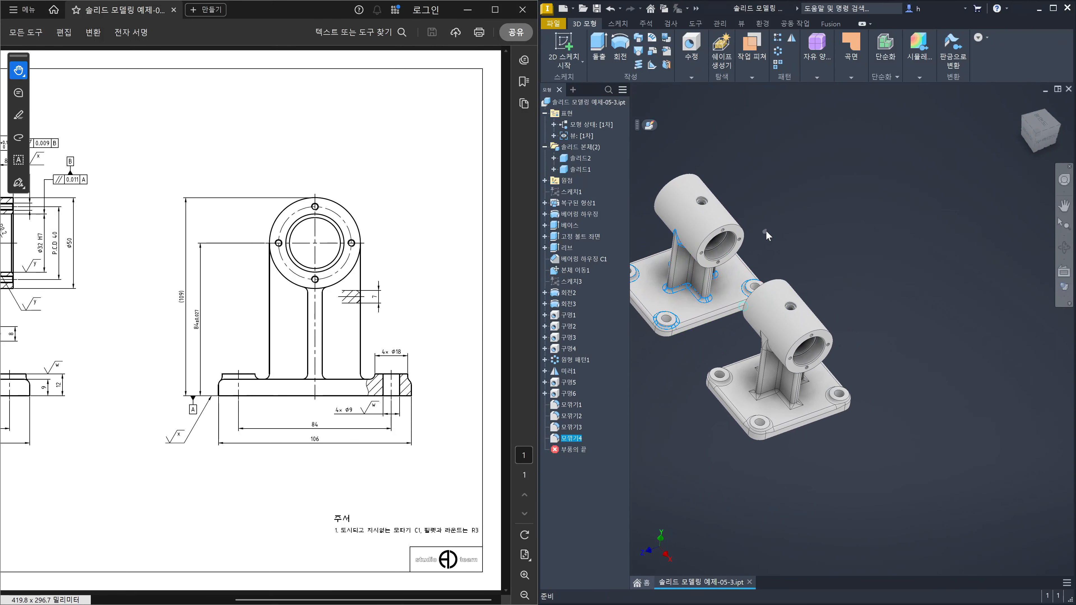
pyautogui.click(780, 232)
pyautogui.moveTo(812, 242); pyautogui.dragTo(870, 260, button='middle')
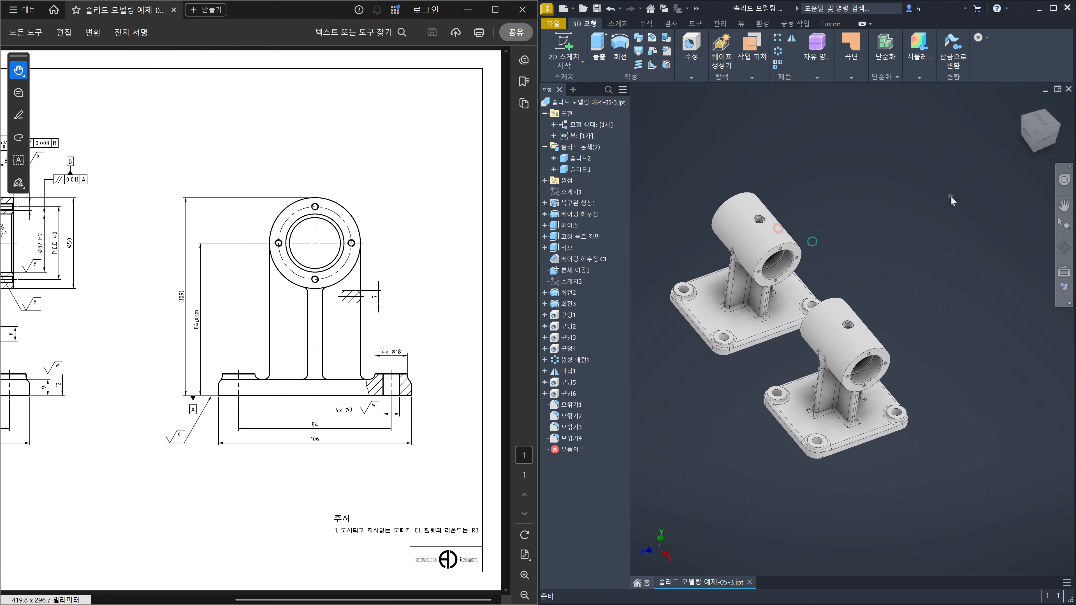
pyautogui.click(1037, 131)
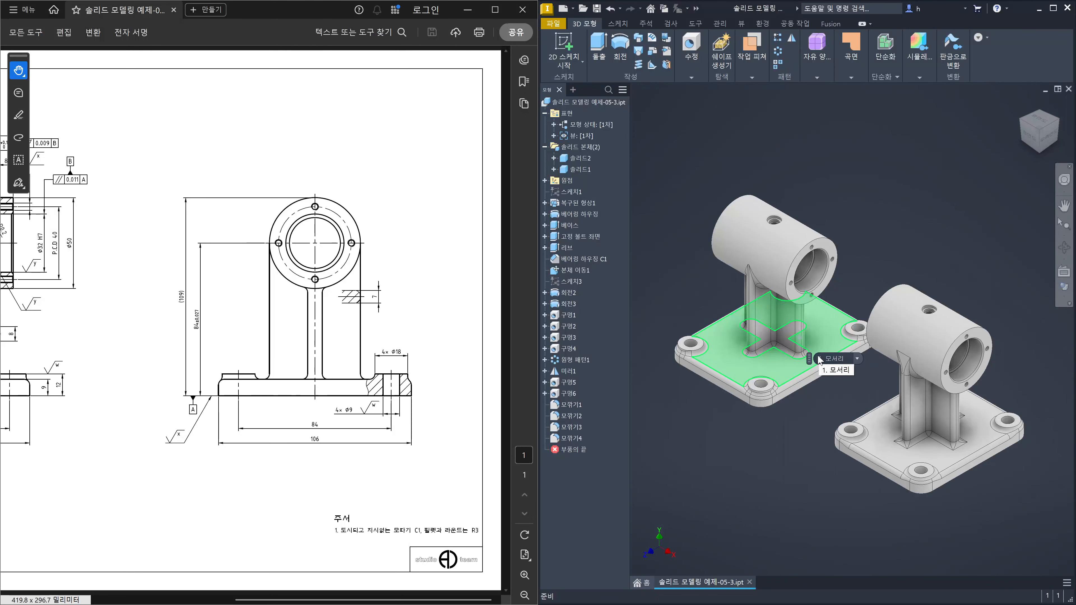
pyautogui.click(776, 494)
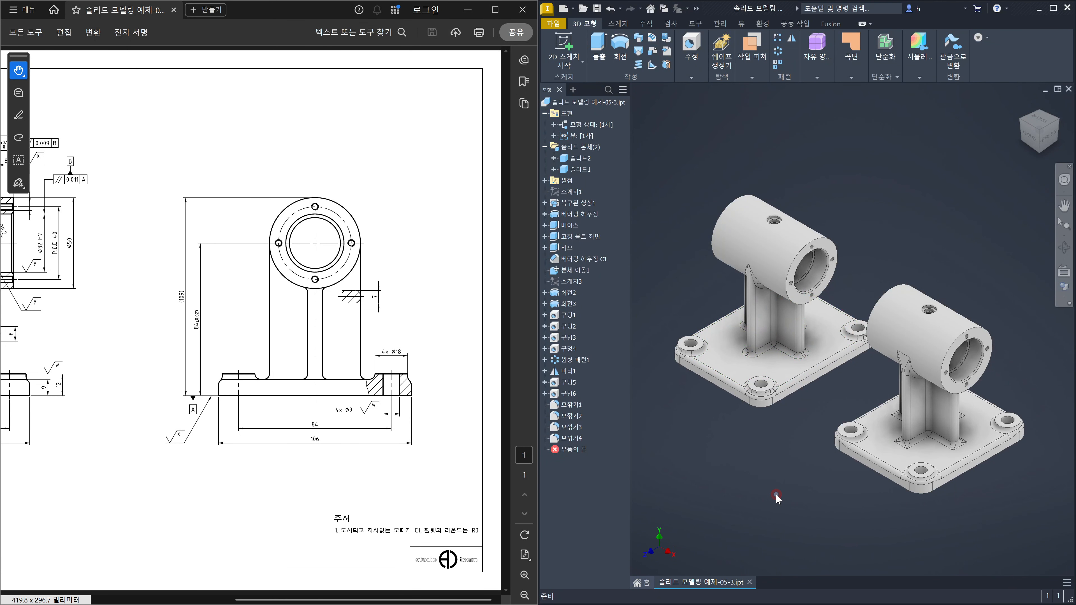
# - Create a new part from the Standard.ipt template and check the base plate dimensions in the drawing
pyautogui.hotkey('ctrl', 'n')
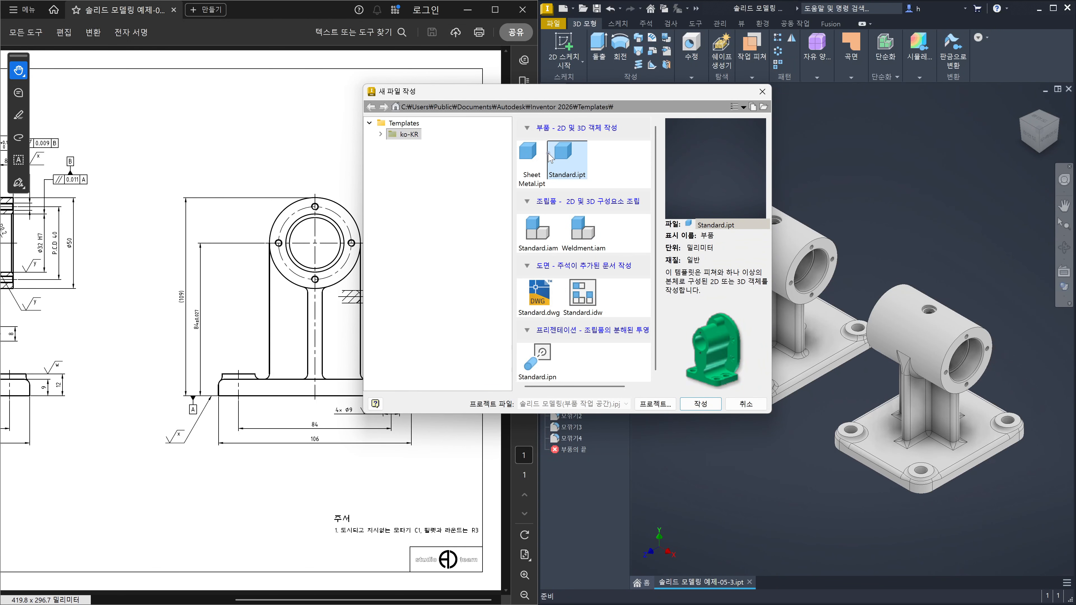
pyautogui.click(701, 404)
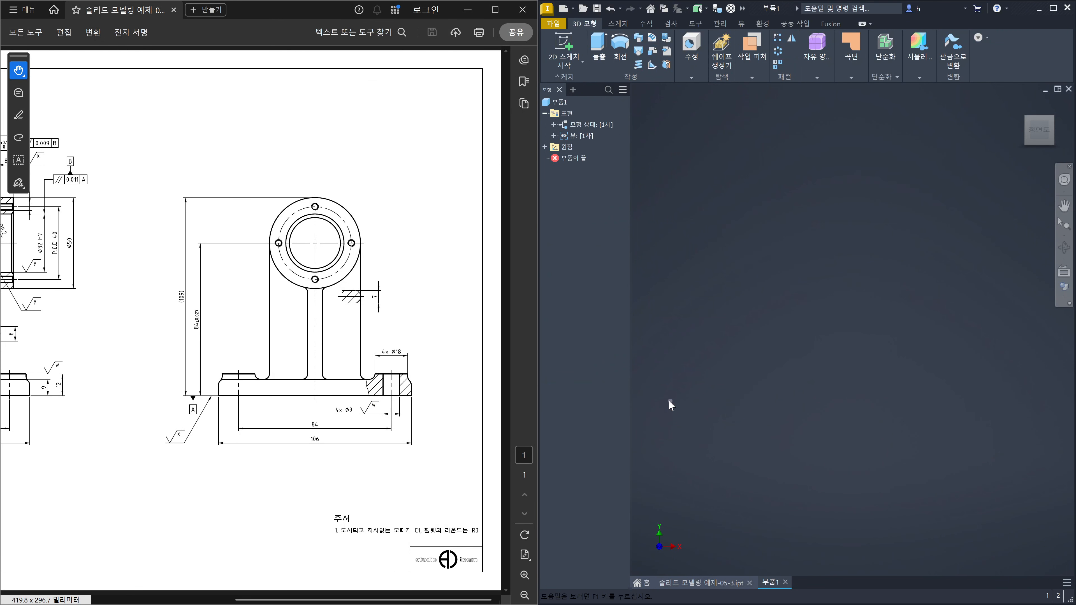
pyautogui.moveTo(165, 367); pyautogui.dragTo(366, 383)
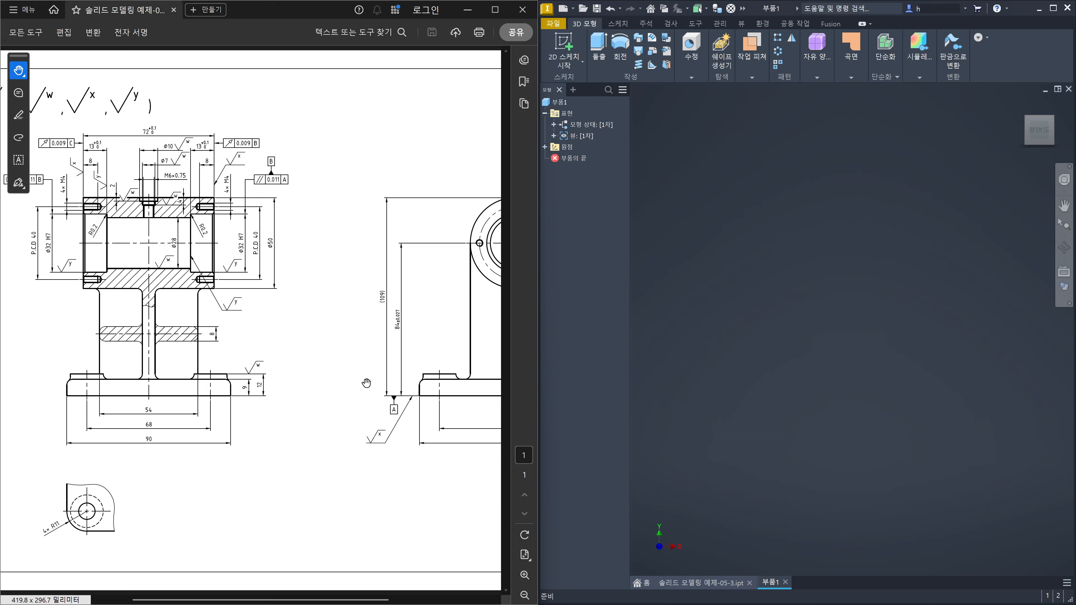
pyautogui.moveTo(341, 375); pyautogui.dragTo(269, 376)
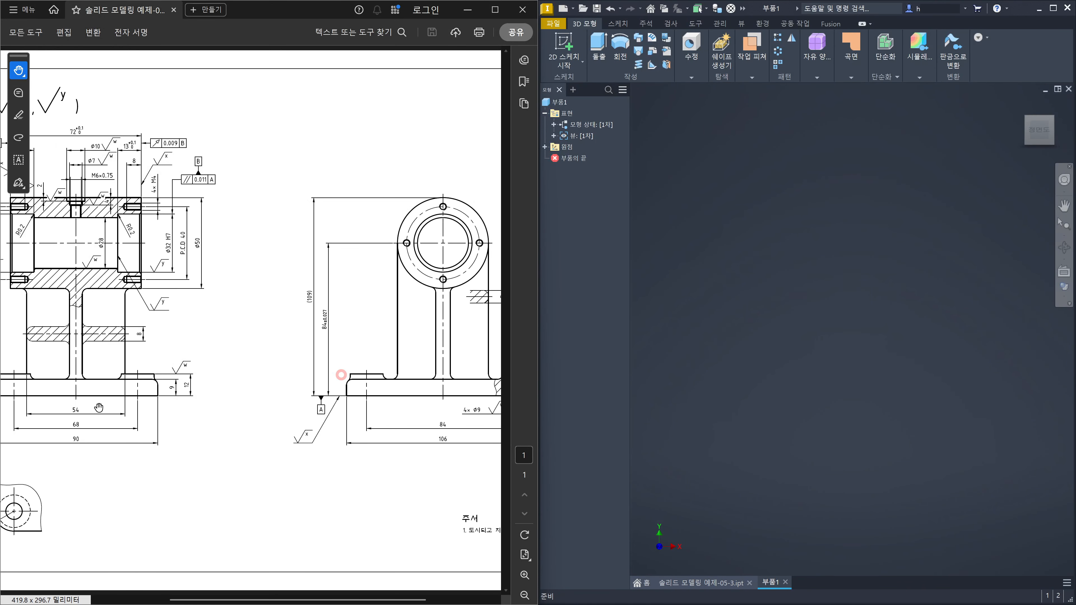
pyautogui.click(736, 295)
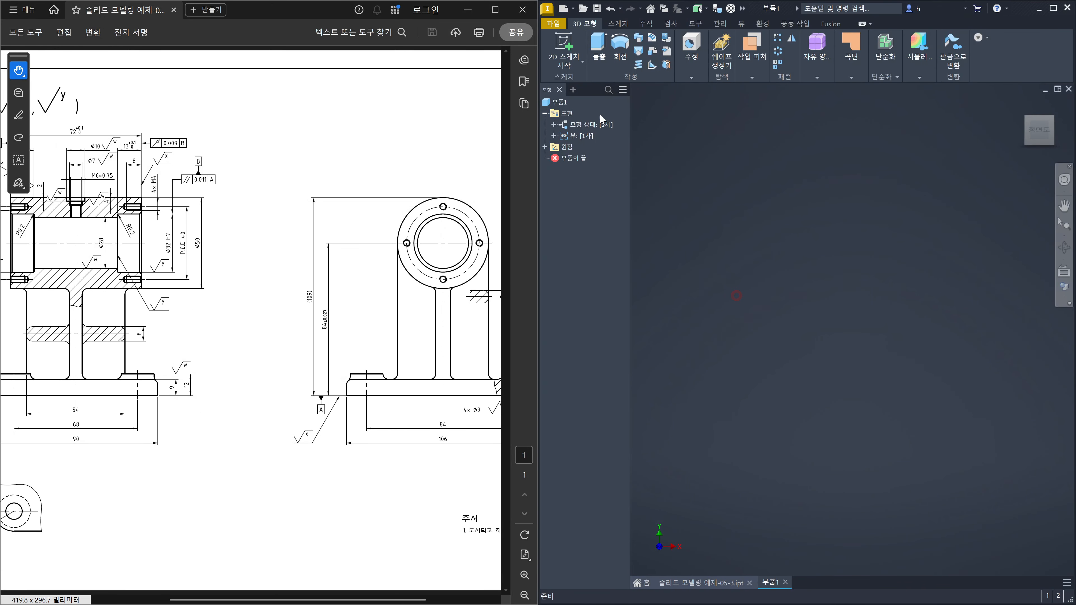
# - Sketch a 90 by 106 mm two-point center rectangle on the XZ plane, centred on the origin
pyautogui.click(563, 46)
pyautogui.click(851, 369)
pyautogui.click(673, 63)
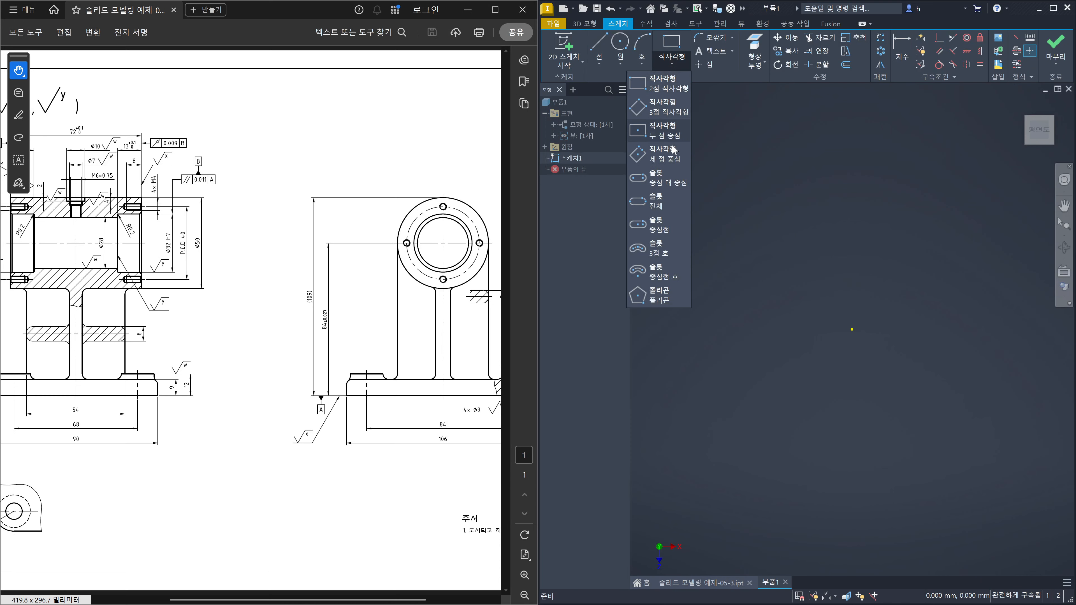
pyautogui.click(664, 136)
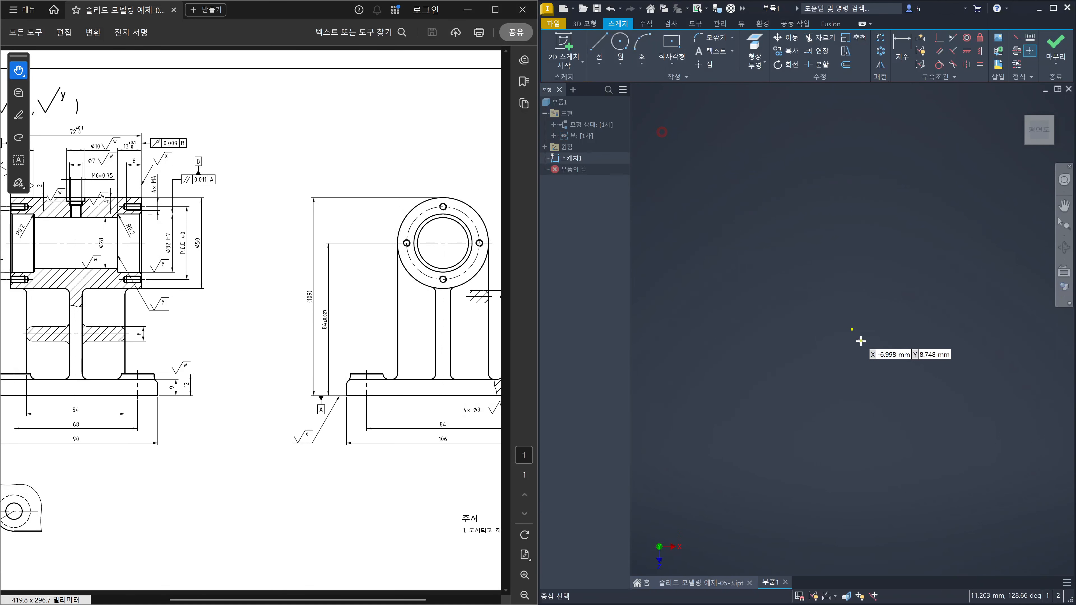
pyautogui.click(851, 328)
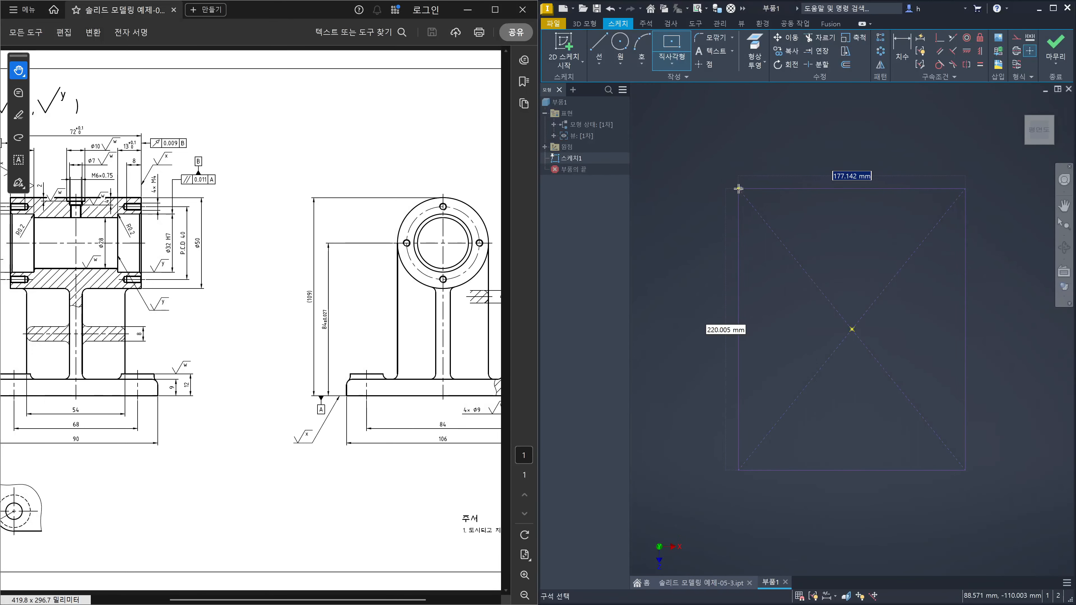
pyautogui.press('Tab')
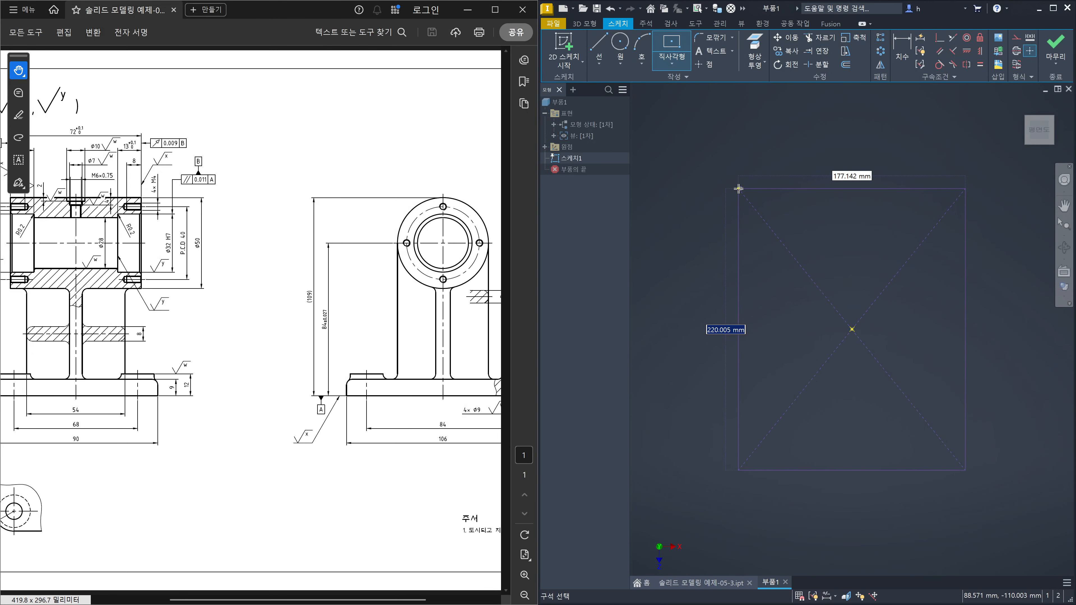
pyautogui.press('Tab')
pyautogui.write('90')
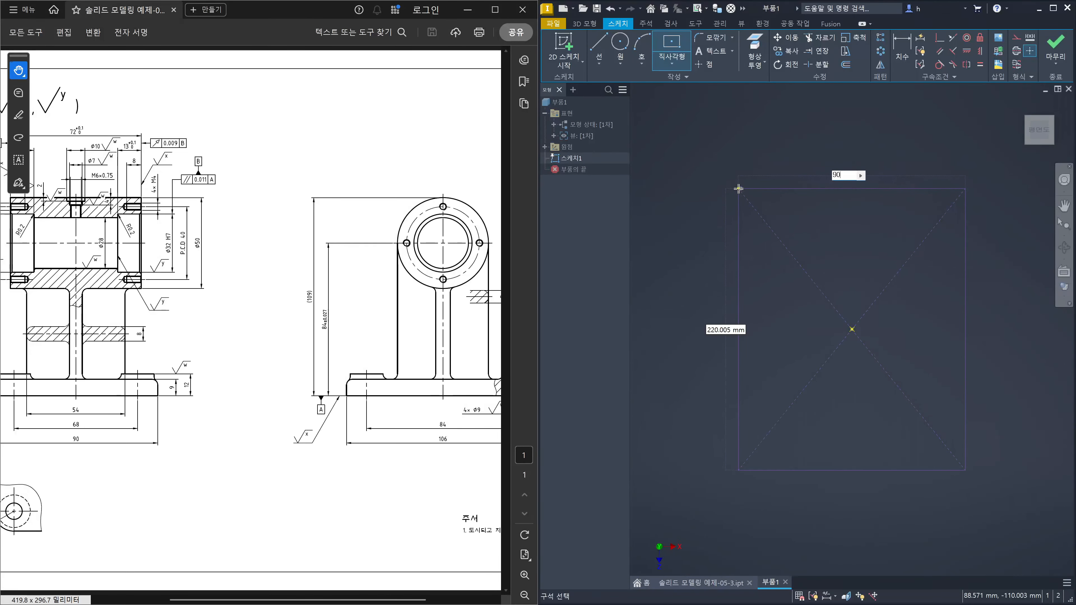
pyautogui.press('Tab')
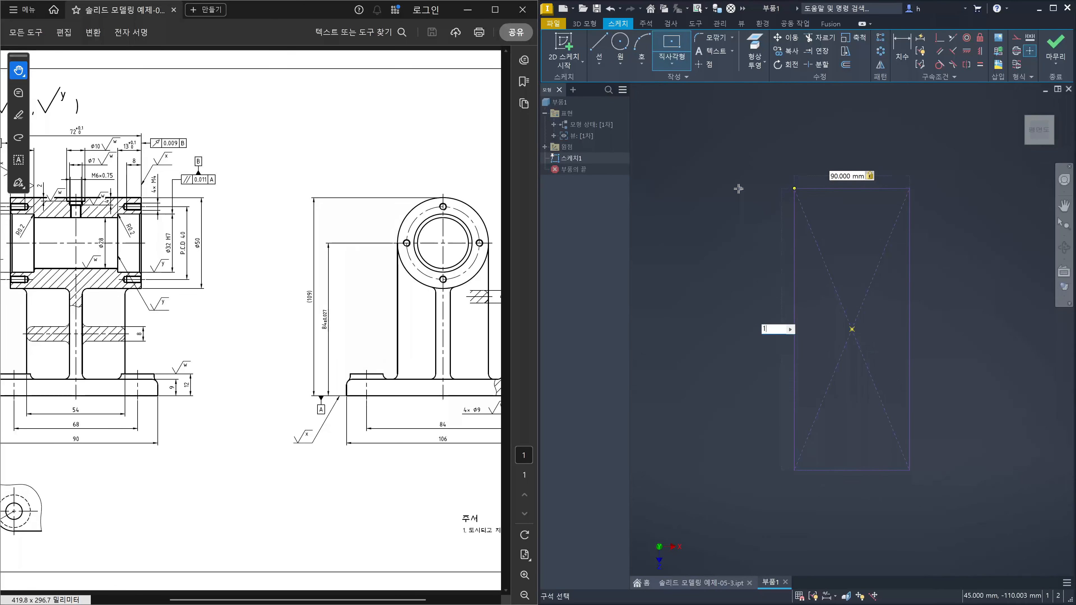
pyautogui.write('106')
pyautogui.press('Return')
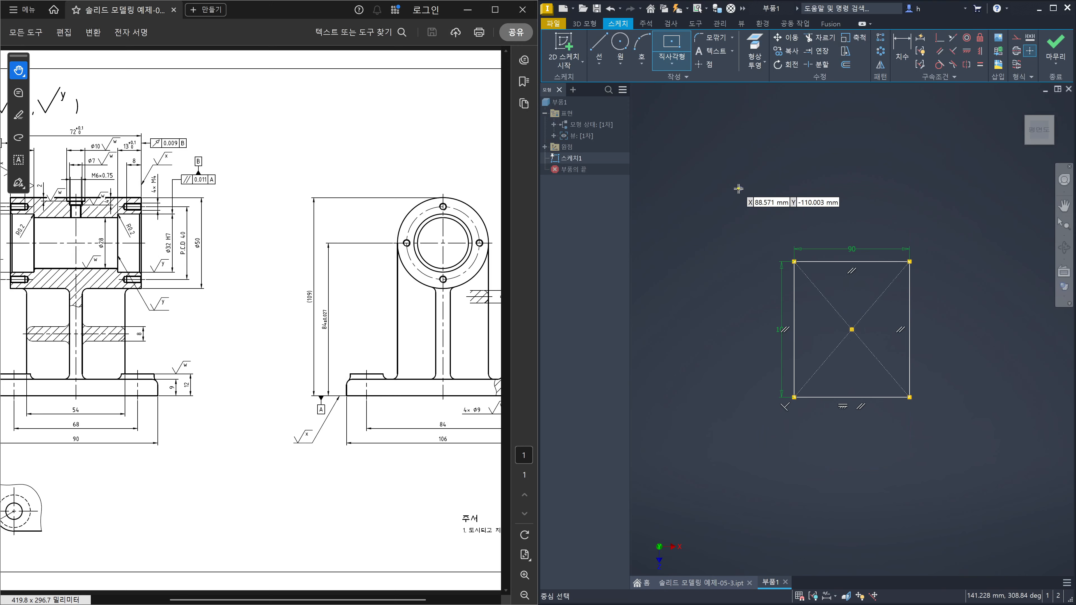
# - Round all four corners of the base rectangle with 11 mm sketch fillets, as given in the drawing's corner detail
pyautogui.press('Escape')
pyautogui.moveTo(132, 477); pyautogui.dragTo(246, 477)
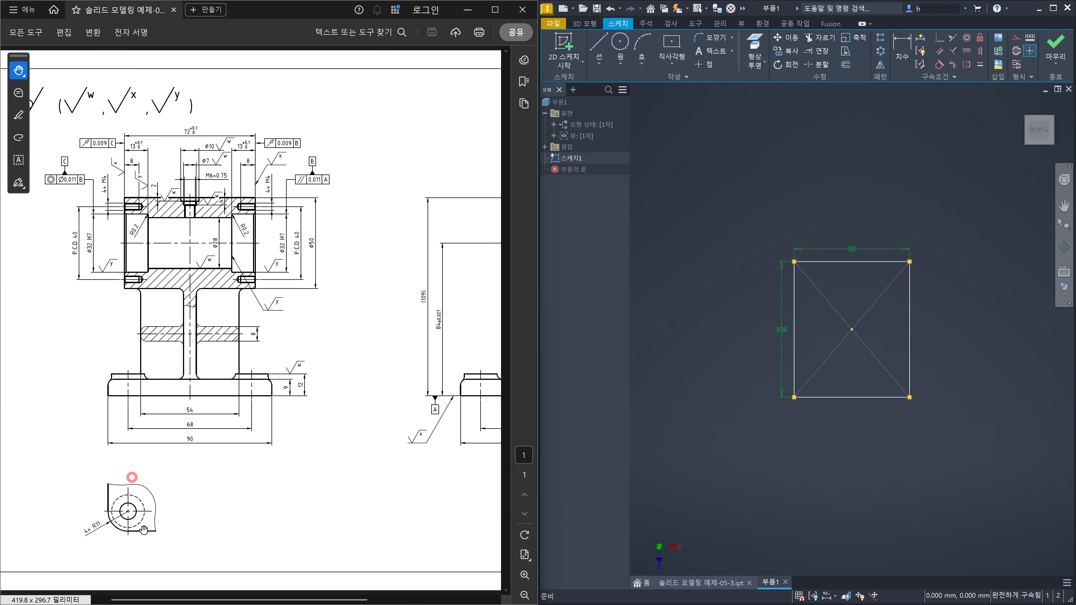
pyautogui.click(715, 177)
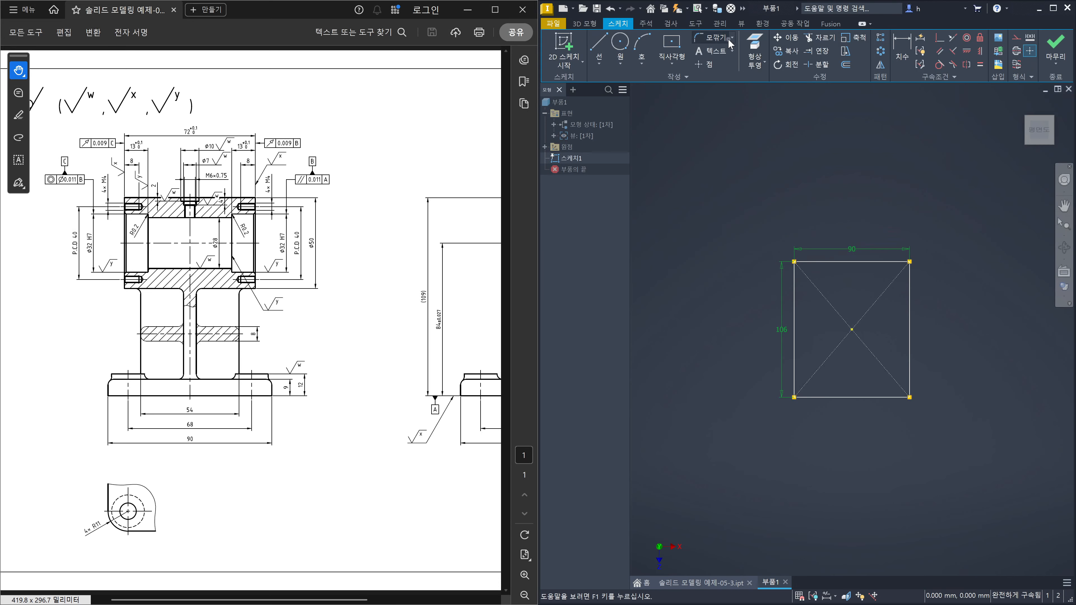
pyautogui.click(708, 38)
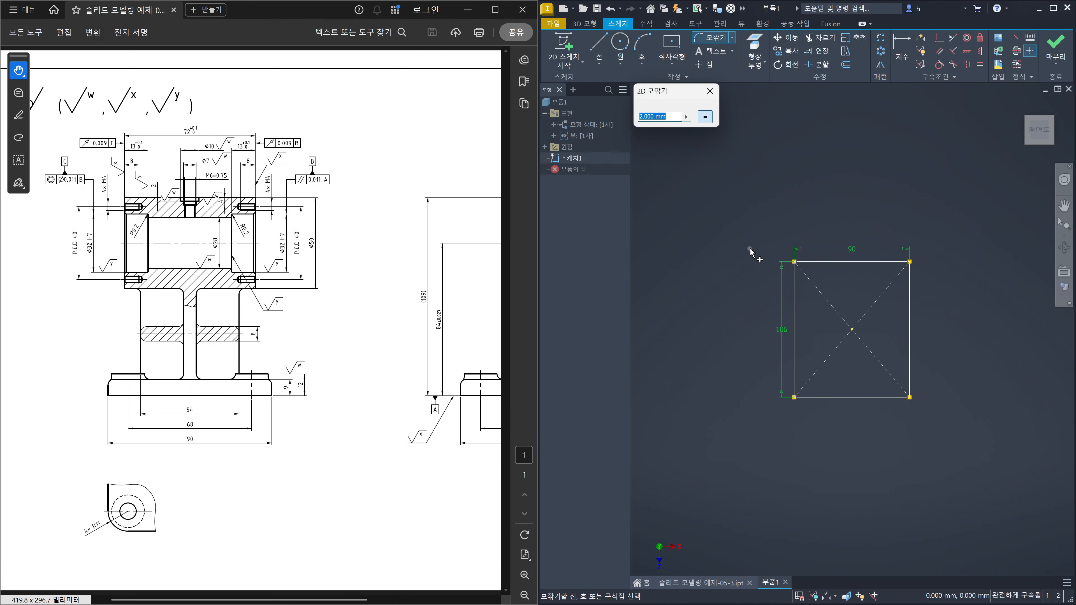
pyautogui.write('11')
pyautogui.click(795, 290)
pyautogui.click(819, 263)
pyautogui.click(879, 263)
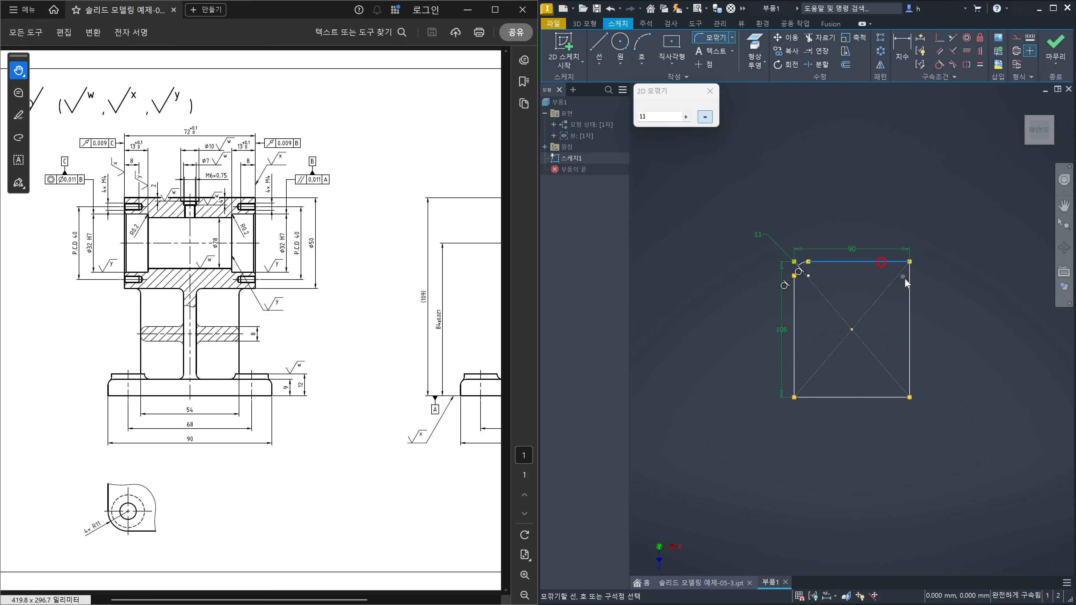
pyautogui.click(910, 288)
pyautogui.click(910, 380)
pyautogui.click(894, 398)
pyautogui.click(821, 399)
pyautogui.click(792, 376)
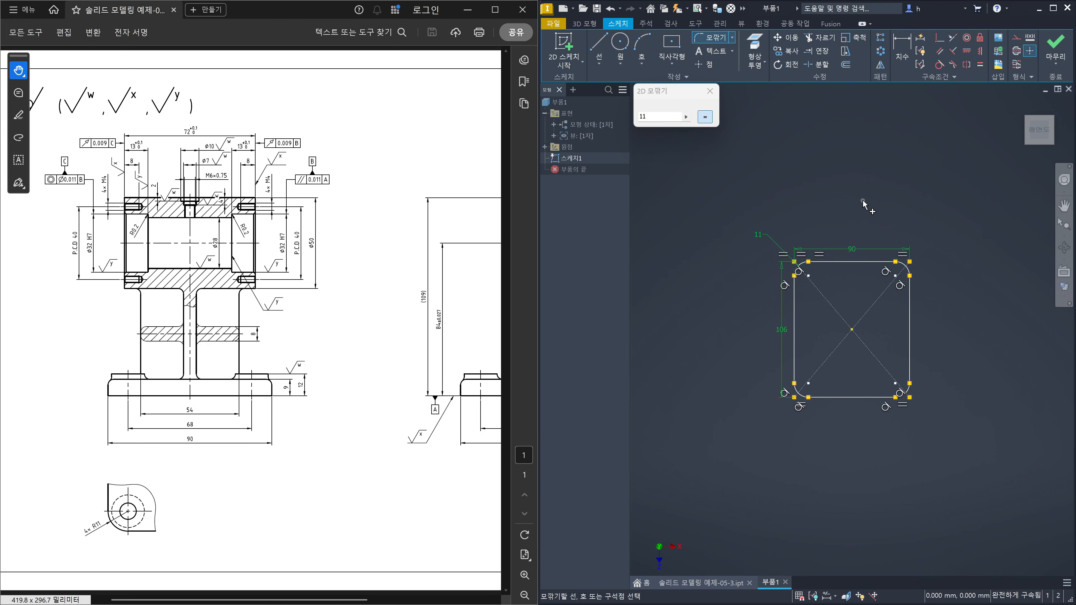
# - Extrude the rounded base profile 9 mm upward and show the plate in the isometric home view
pyautogui.press('e')
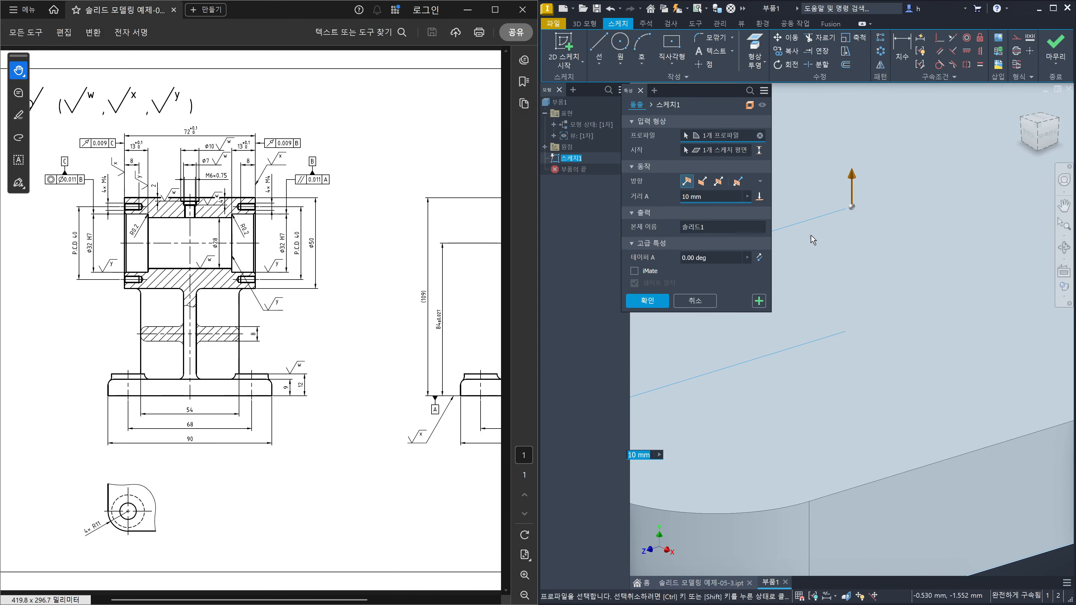
pyautogui.click(710, 198)
pyautogui.write('9')
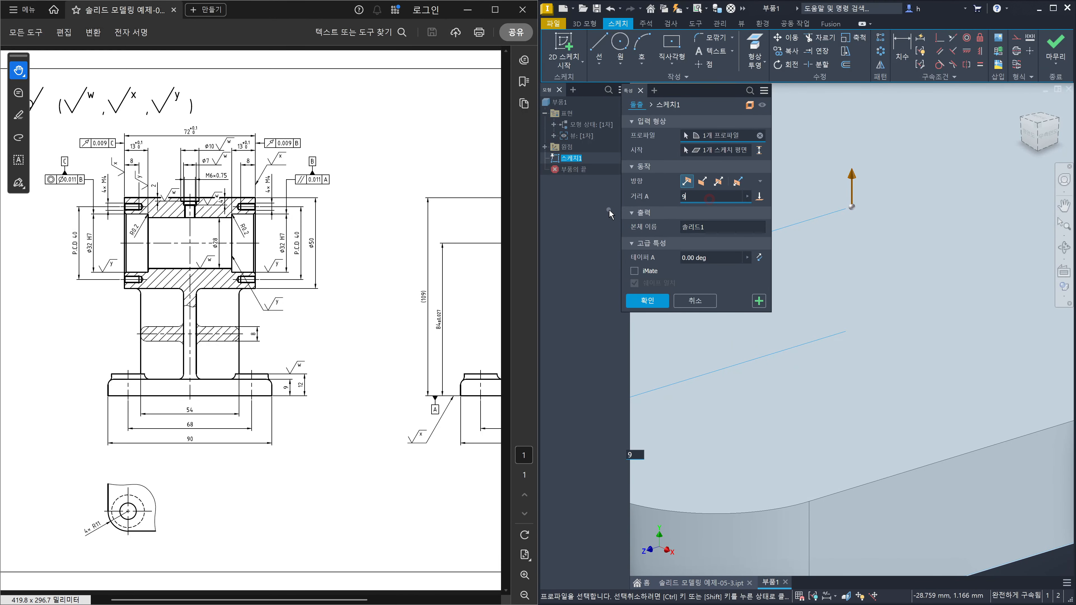
pyautogui.press('Return')
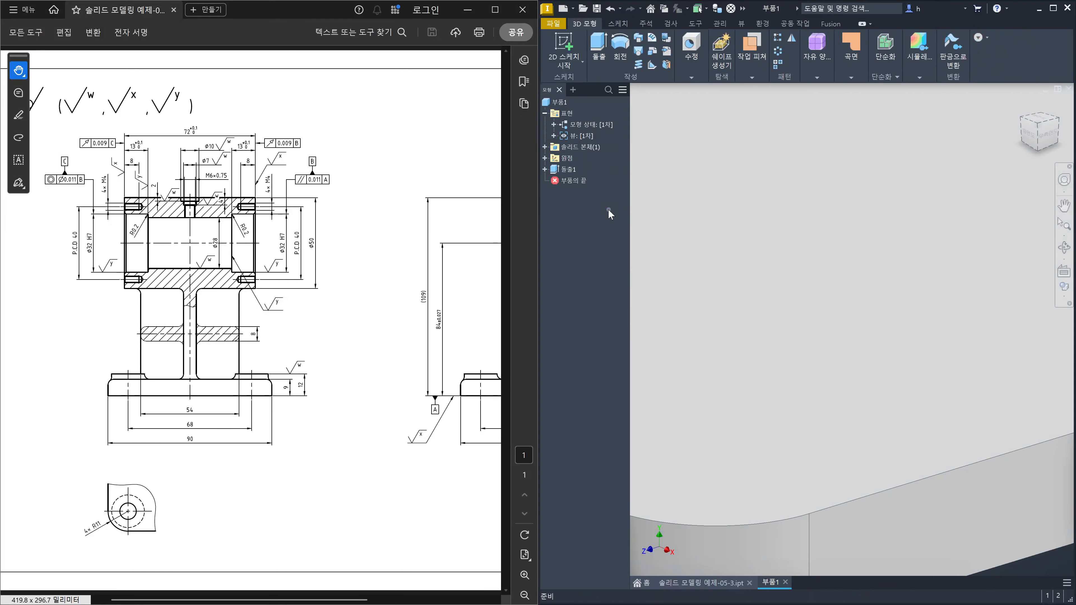
pyautogui.click(1021, 105)
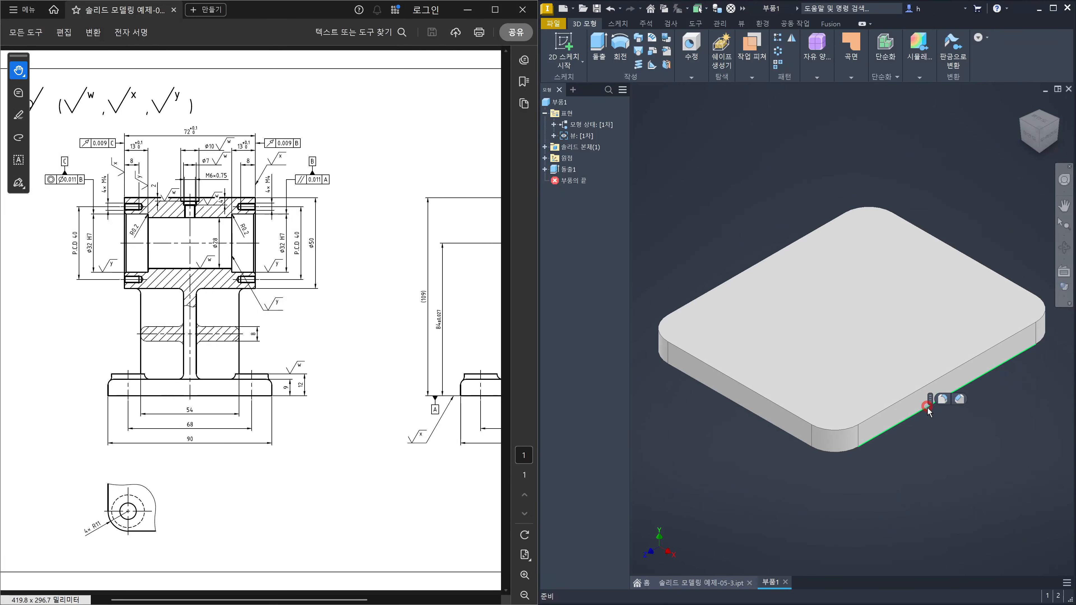
pyautogui.click(686, 201)
# - Start a new sketch on the XZ origin plane, turn the view so the plate's long side is vertical, and slice the graphics
pyautogui.click(564, 50)
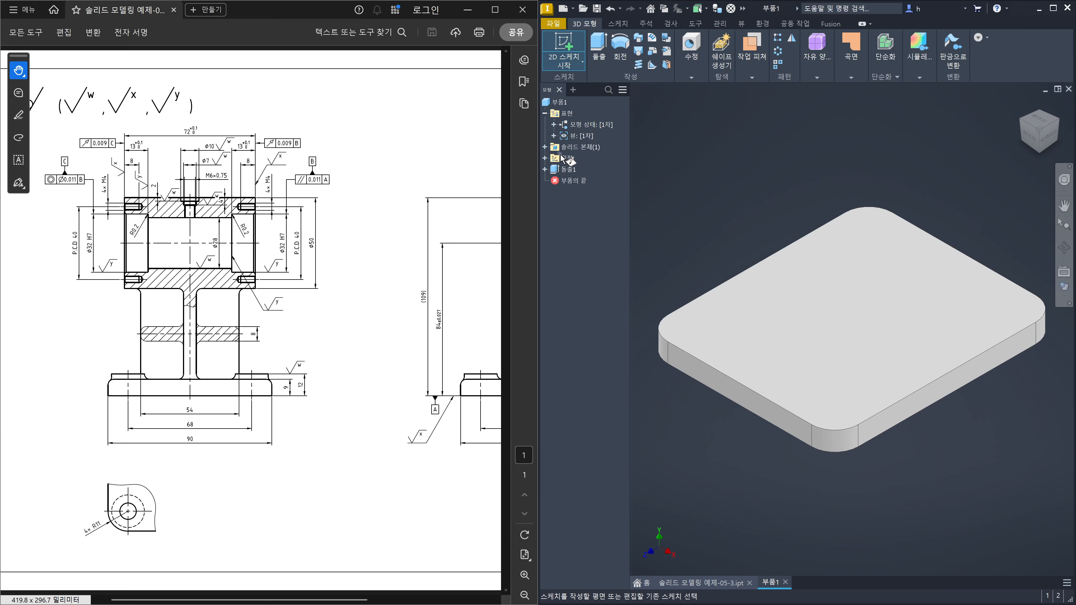
pyautogui.click(544, 158)
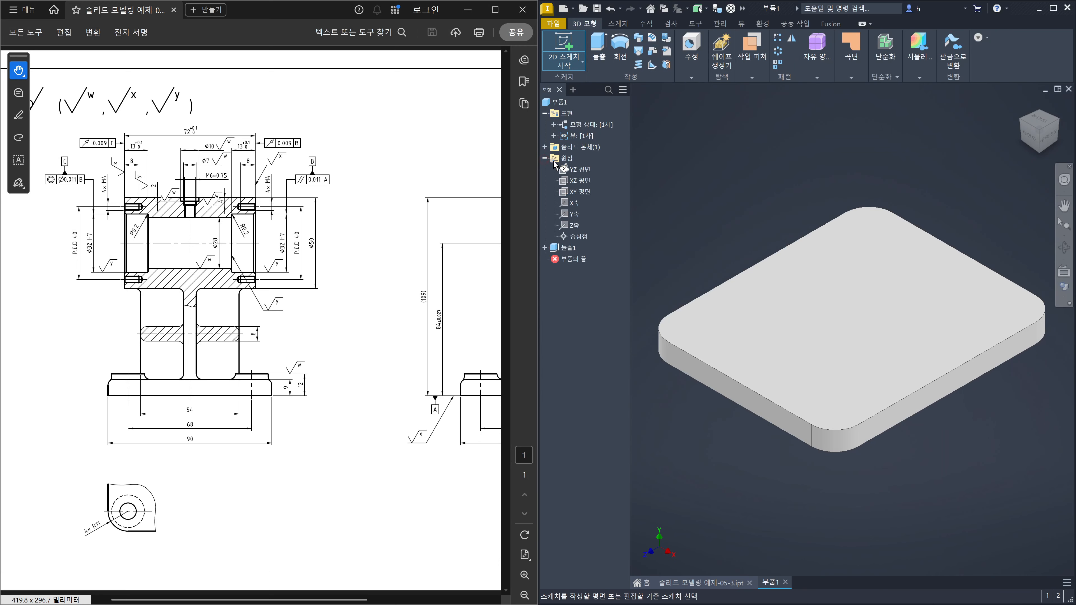
pyautogui.click(581, 180)
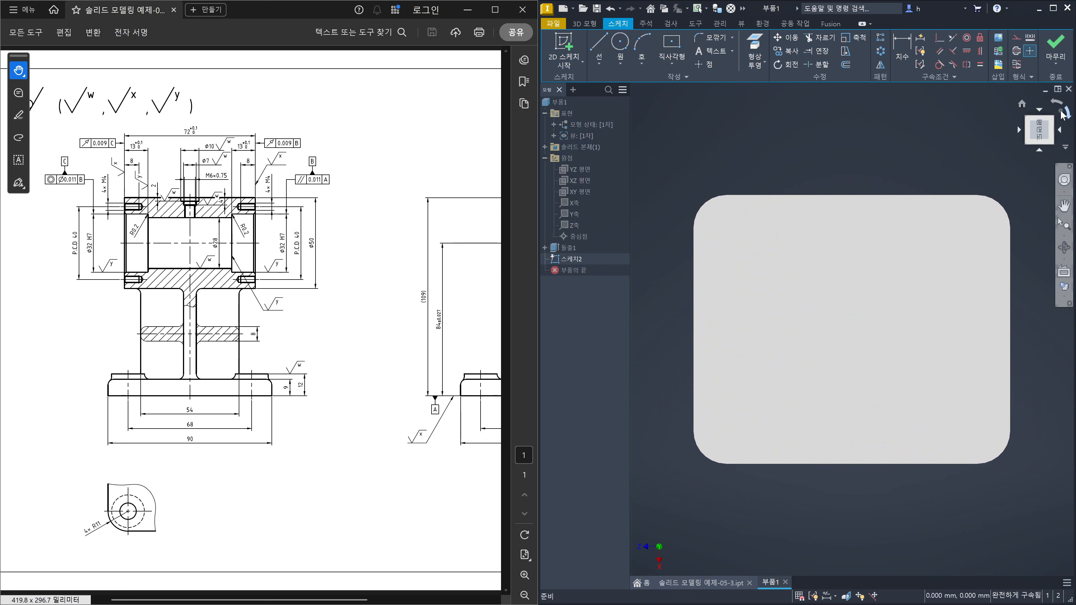
pyautogui.click(1060, 111)
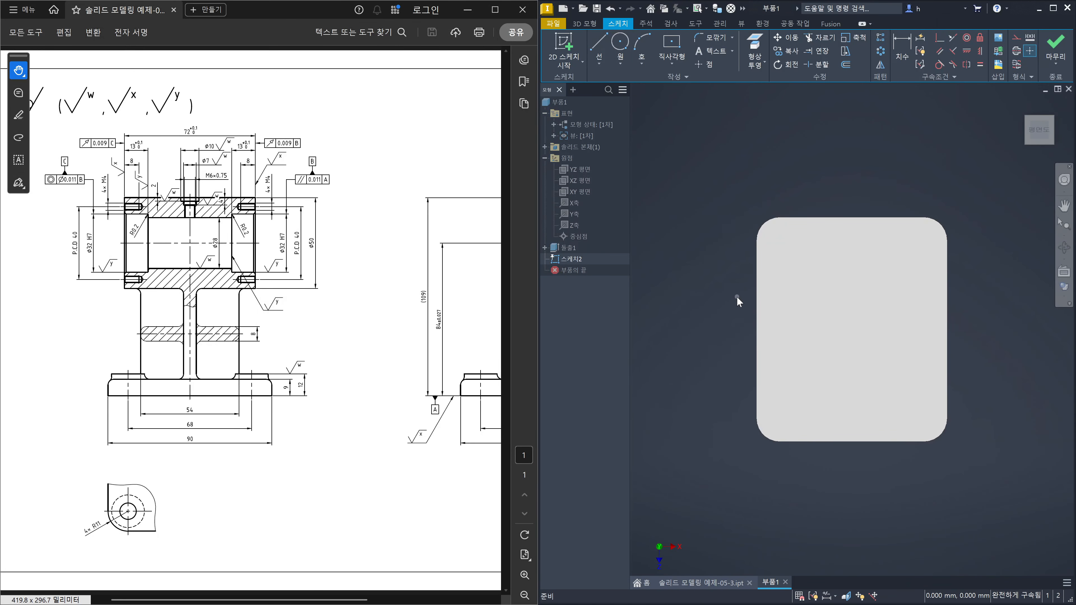
pyautogui.press('F7')
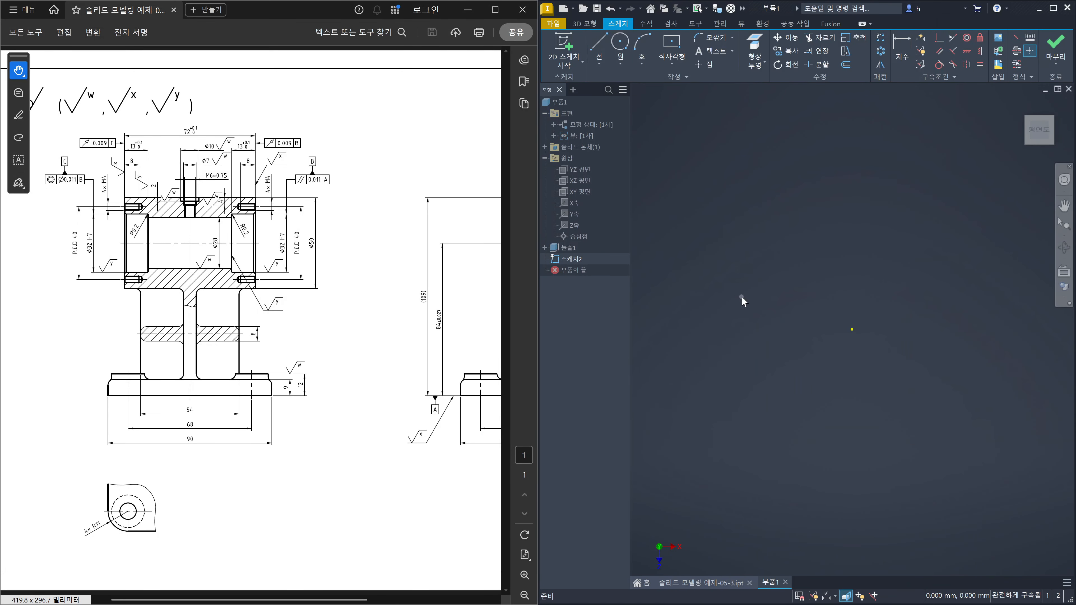
pyautogui.click(741, 296)
# - Sketch a 54 mm wide by 8 mm high two-point center rectangle centred on the origin for the horizontal rib
pyautogui.click(671, 43)
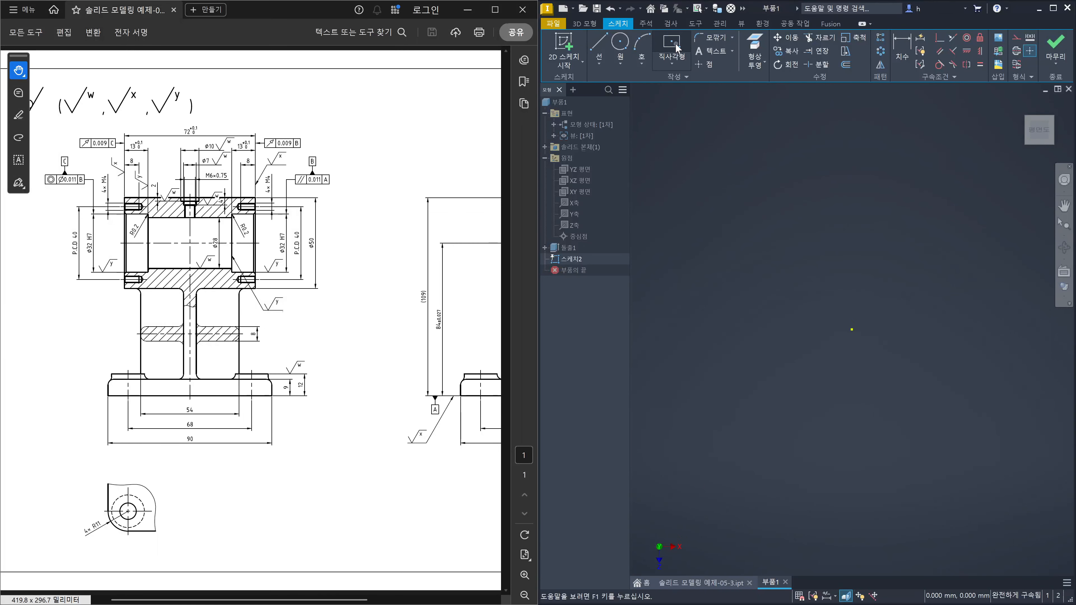
pyautogui.click(852, 329)
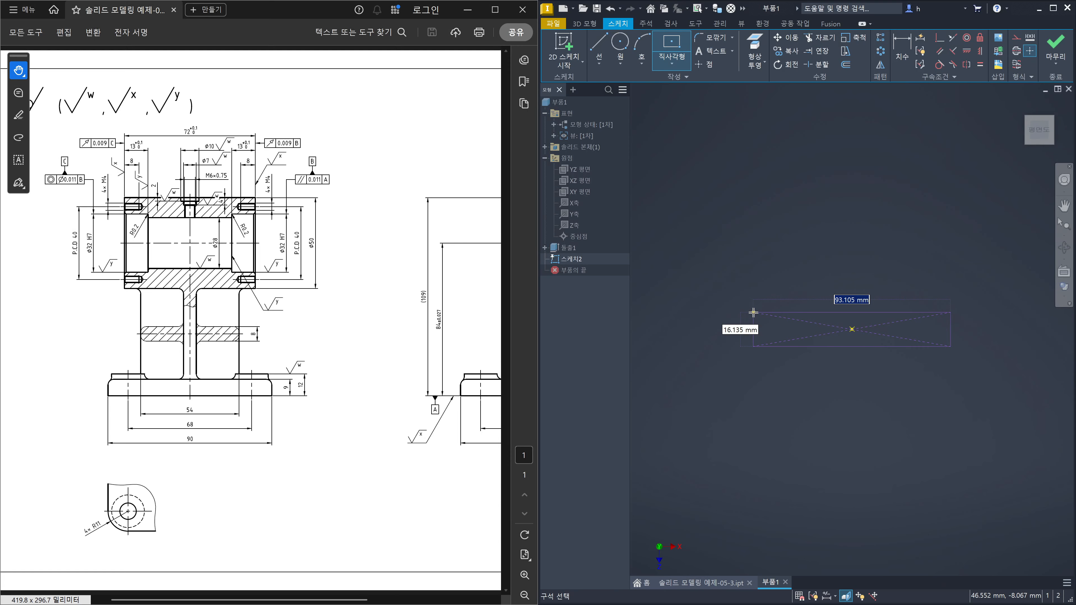
pyautogui.write('54')
pyautogui.press('Tab')
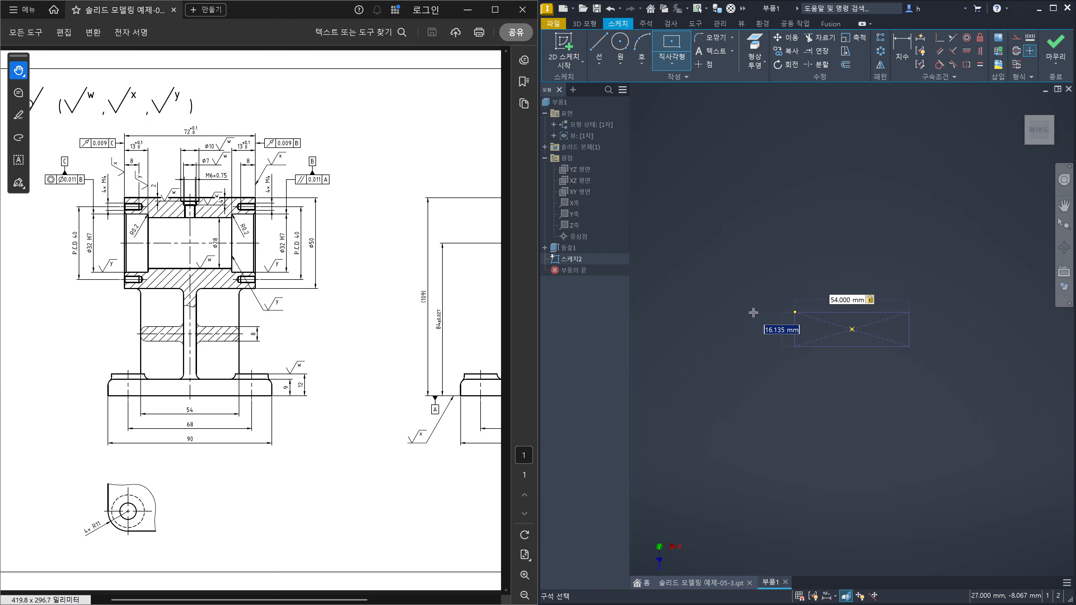
pyautogui.write('8')
pyautogui.press('Return')
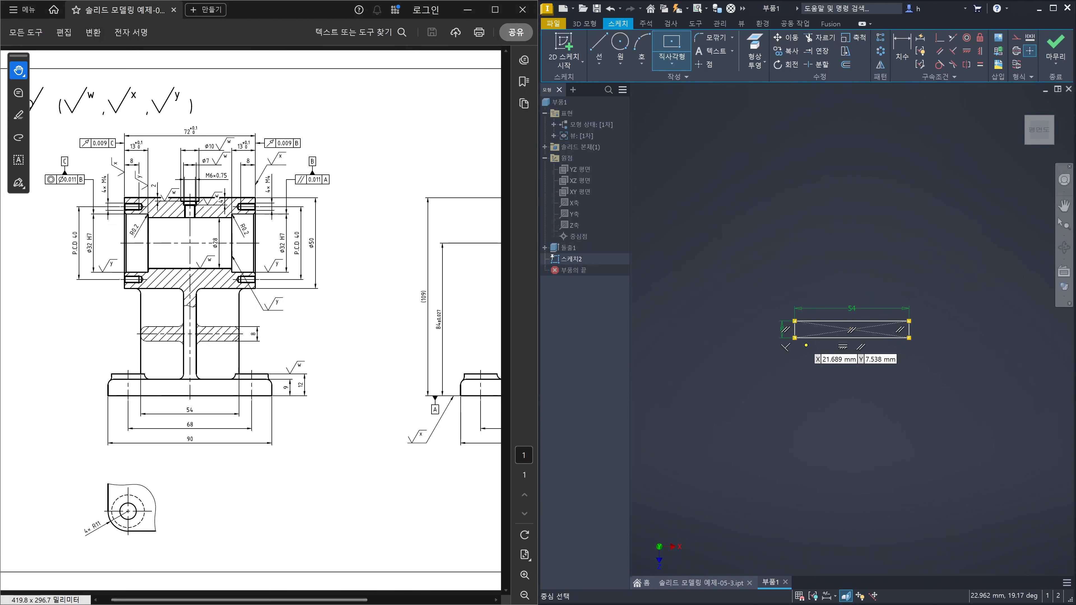
# - Sketch a second center rectangle, 7 mm wide and 50 mm high, on the origin so that it crosses the first
pyautogui.moveTo(265, 600)
pyautogui.mouseDown()
pyautogui.moveTo(340, 600)
pyautogui.moveTo(314, 600)
pyautogui.mouseUp()
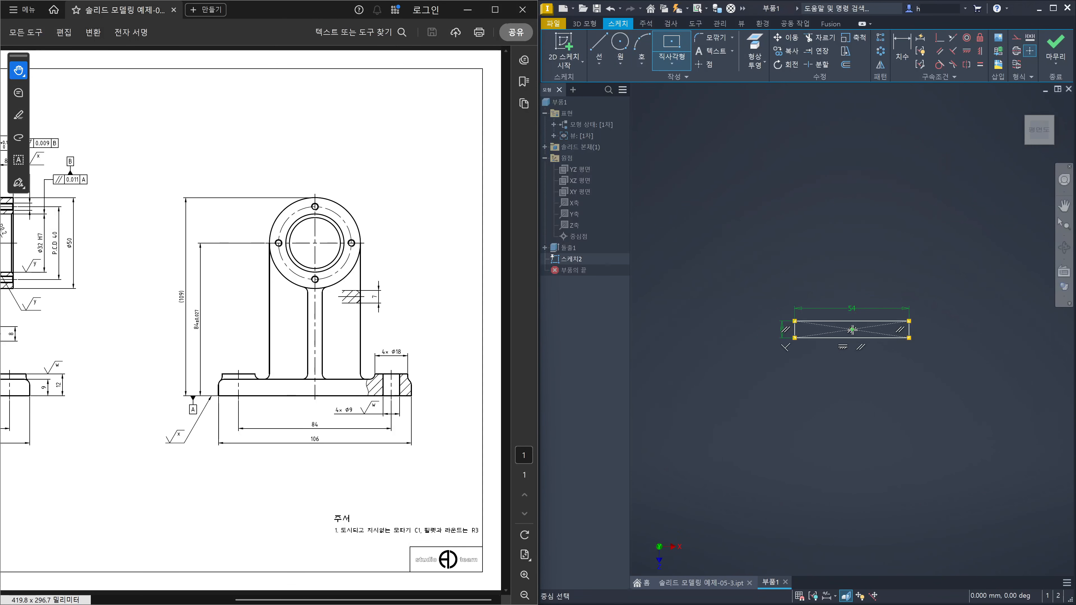
pyautogui.click(851, 329)
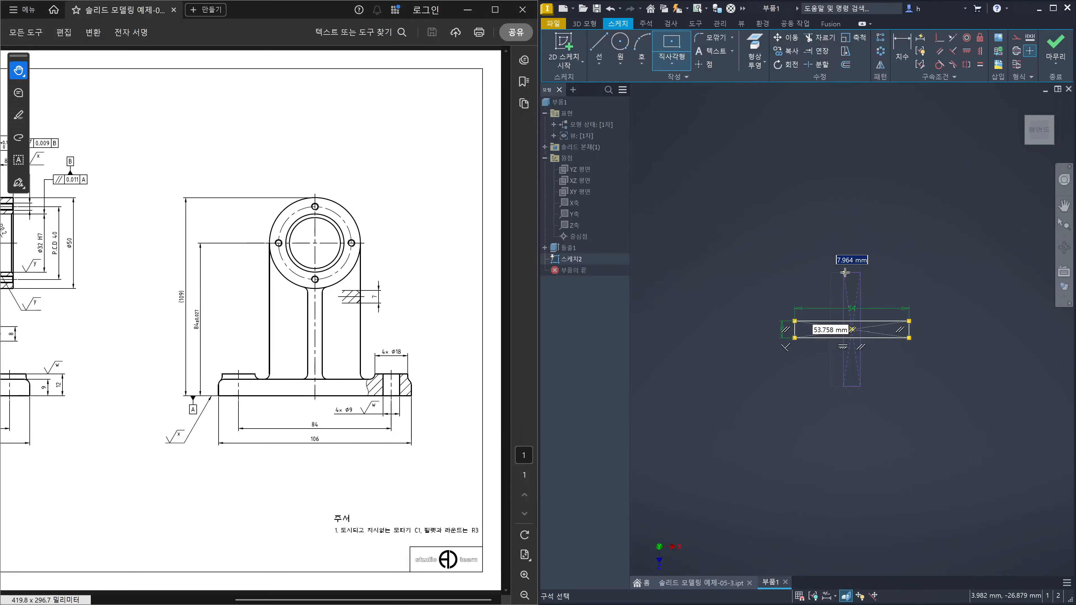
pyautogui.write('7')
pyautogui.press('Tab')
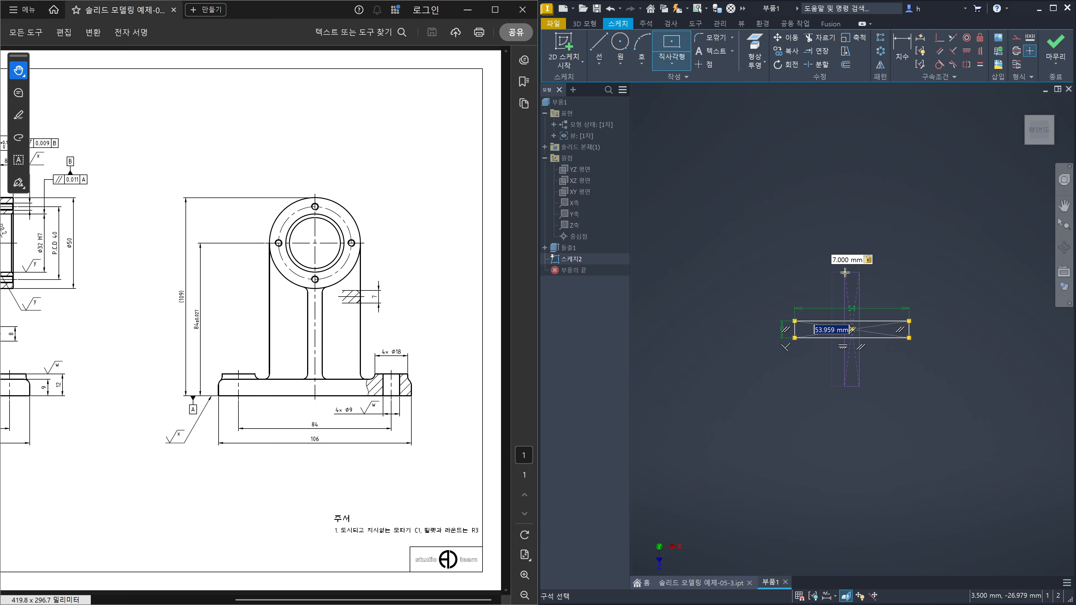
pyautogui.write('50')
pyautogui.press('Return')
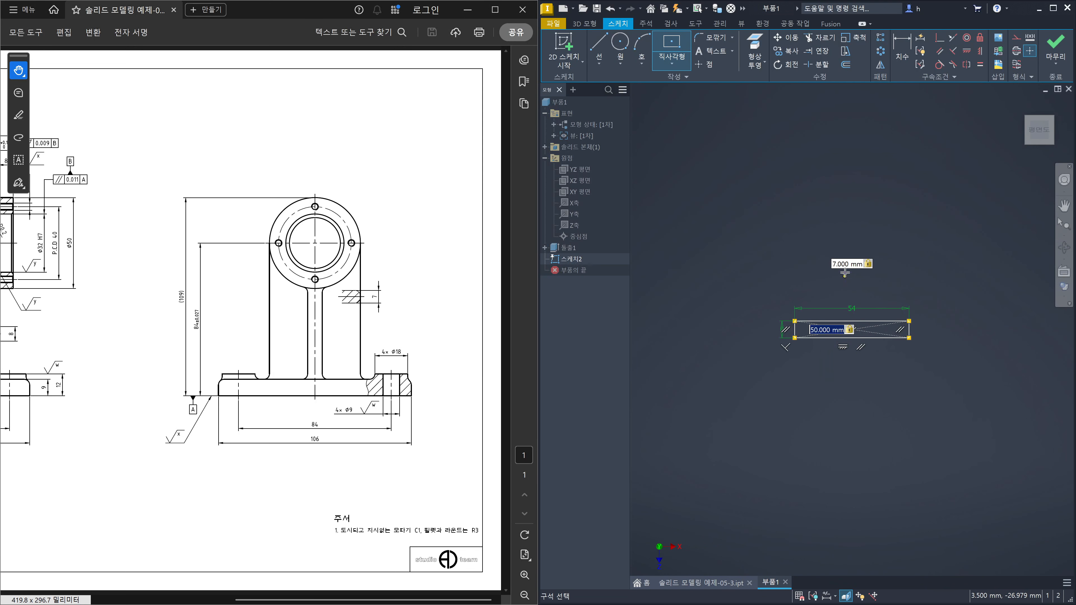
pyautogui.press('Escape')
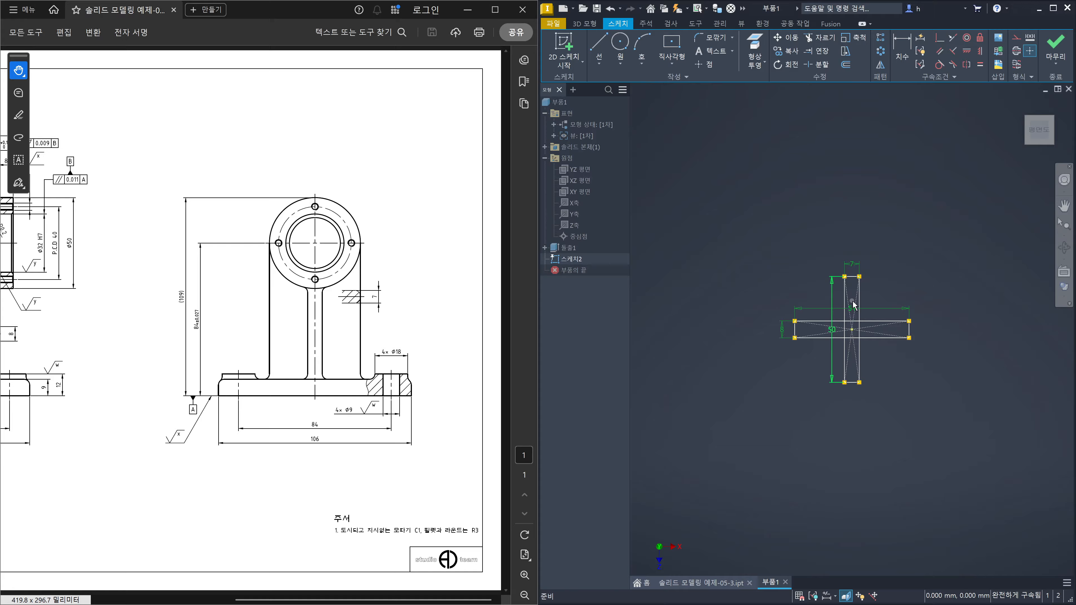
pyautogui.click(916, 207)
# - Round the outer end corners of both crossed rectangles with 3 mm sketch fillets
pyautogui.scroll(3, 831, 337)
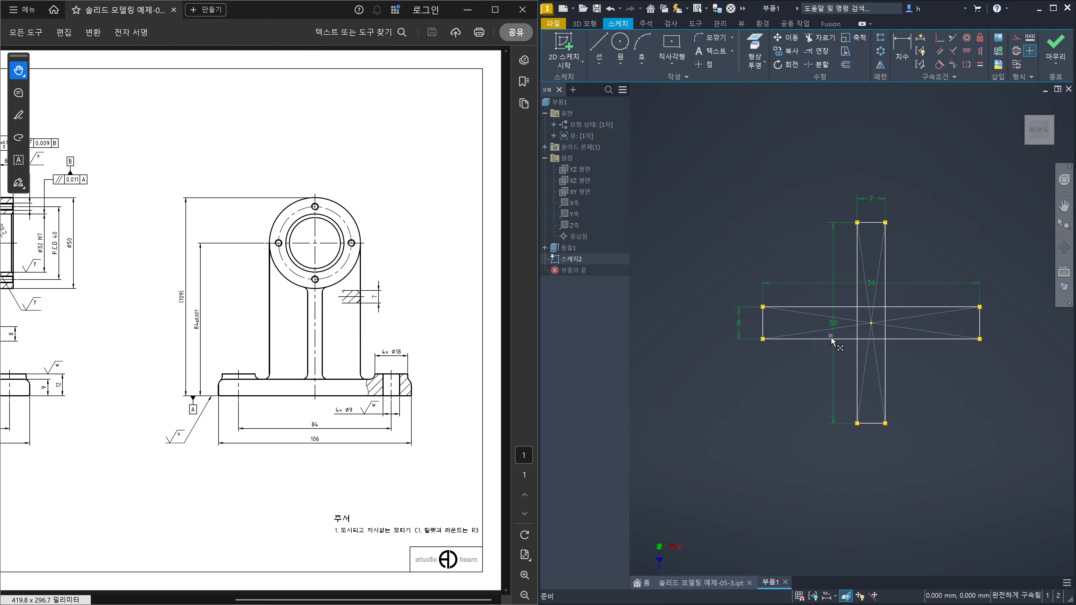
pyautogui.click(770, 214)
pyautogui.press('f')
pyautogui.click(714, 41)
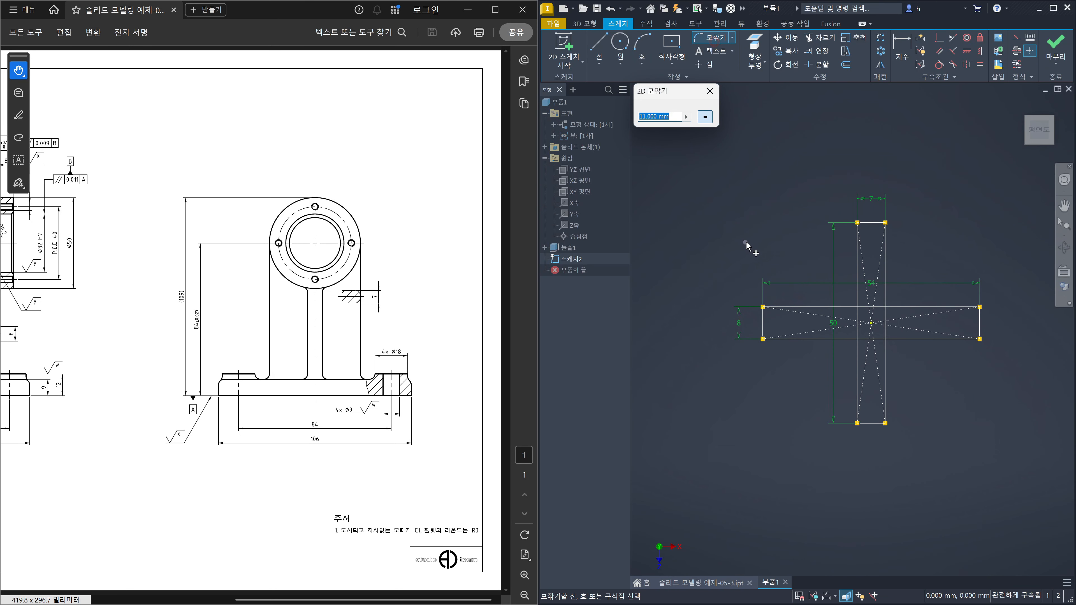
pyautogui.write('3')
pyautogui.click(762, 323)
pyautogui.click(787, 306)
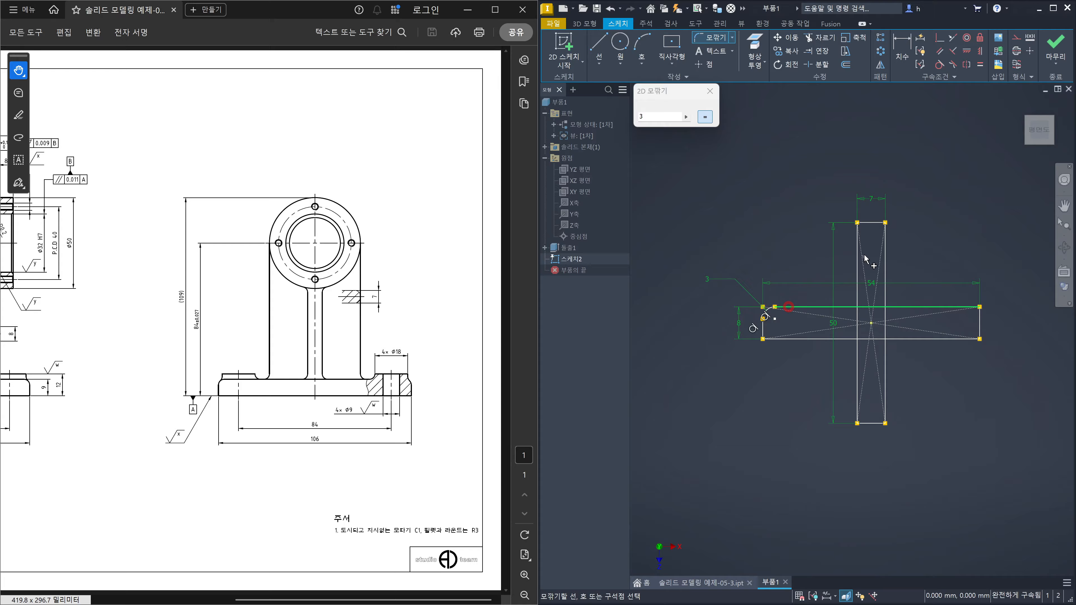
pyautogui.click(858, 250)
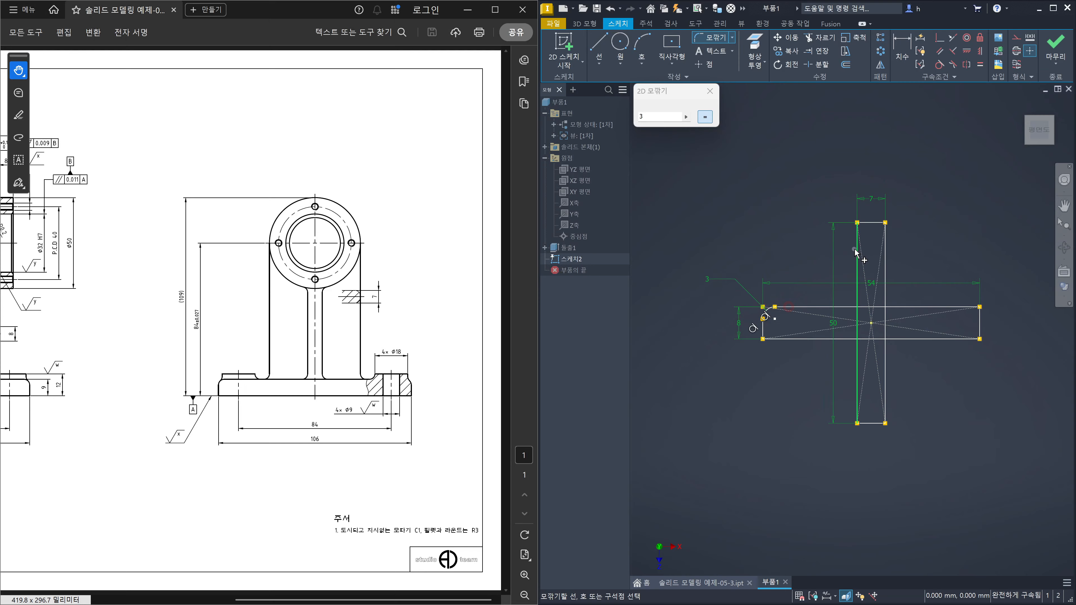
pyautogui.click(872, 224)
pyautogui.click(885, 241)
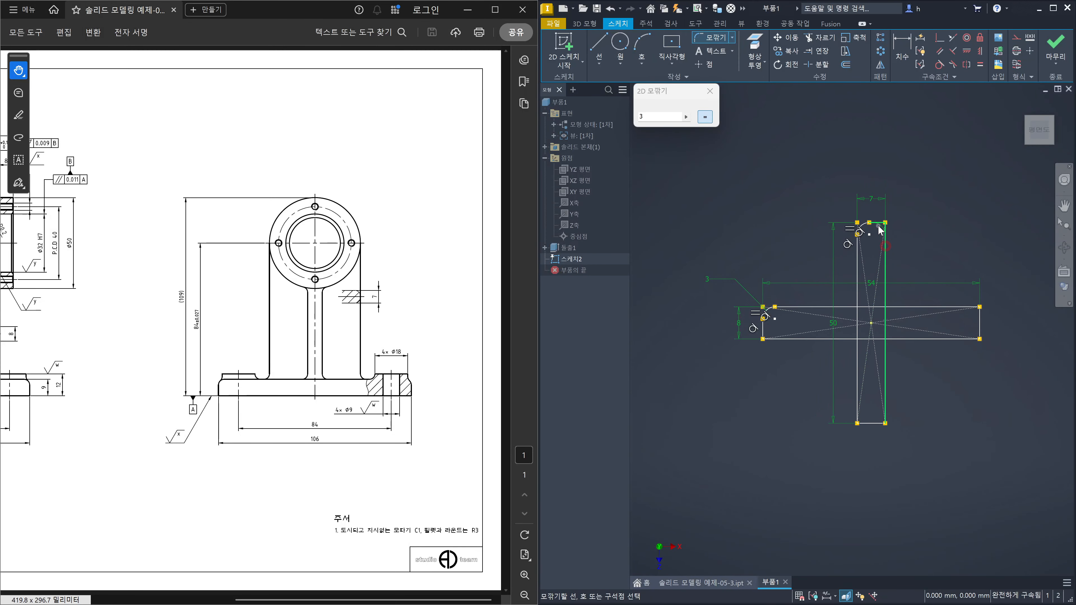
pyautogui.click(880, 223)
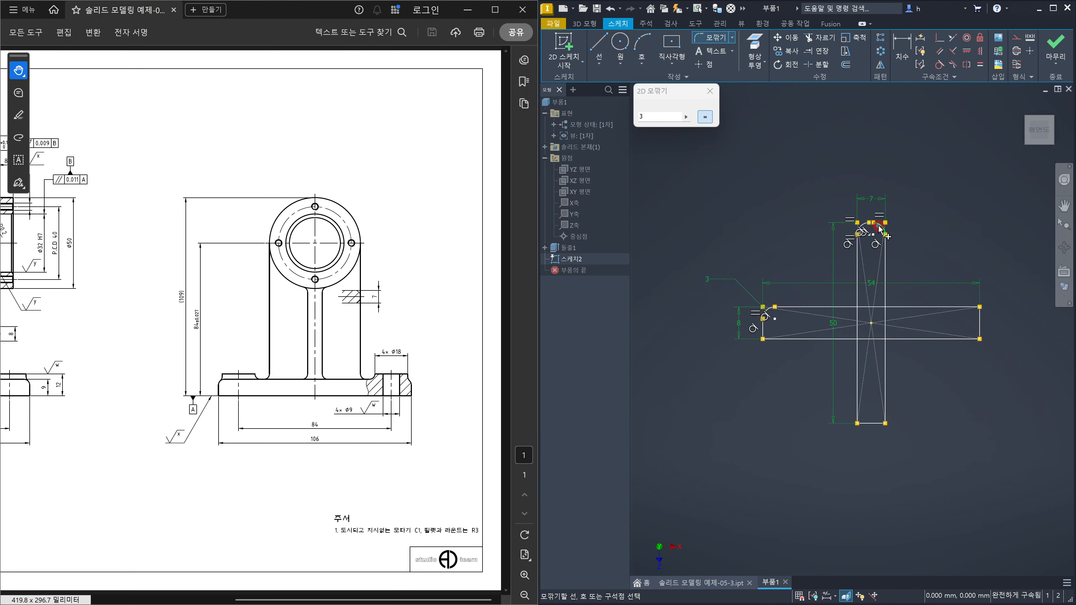
pyautogui.click(955, 306)
pyautogui.click(980, 325)
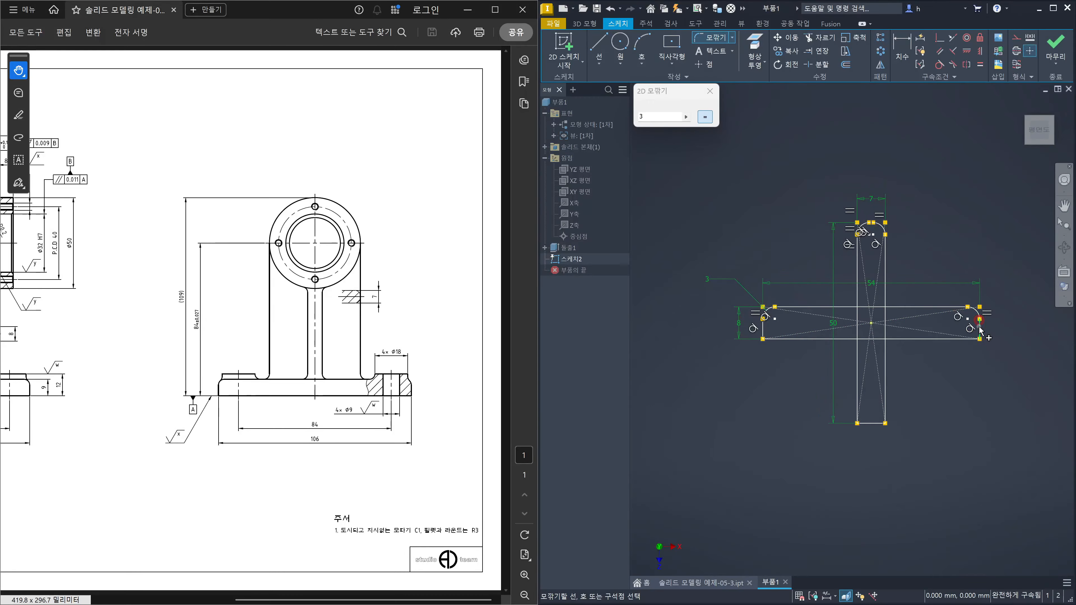
pyautogui.click(946, 341)
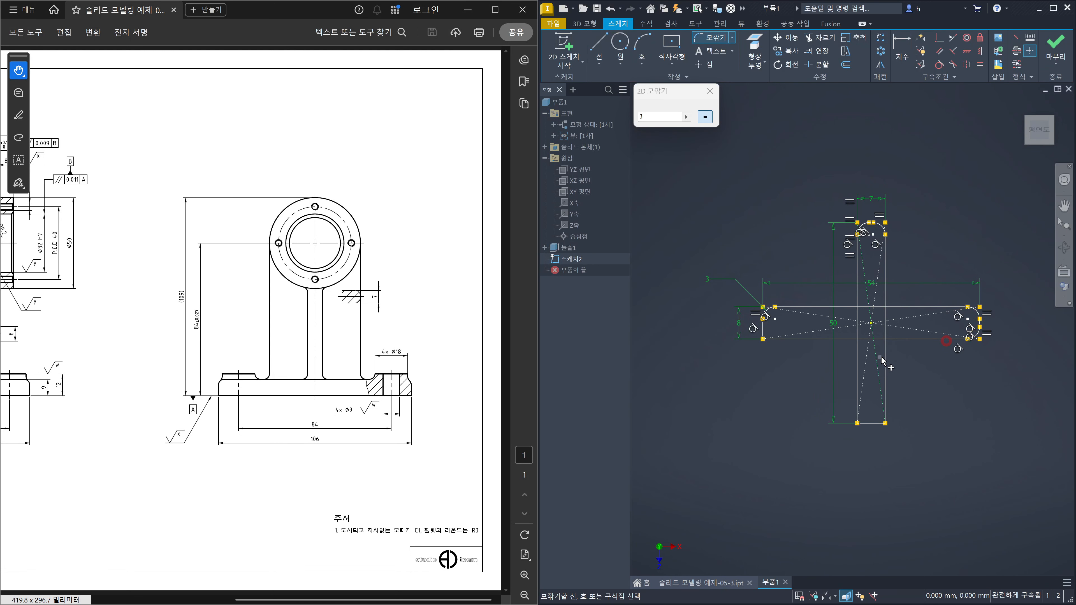
pyautogui.click(888, 351)
pyautogui.click(898, 338)
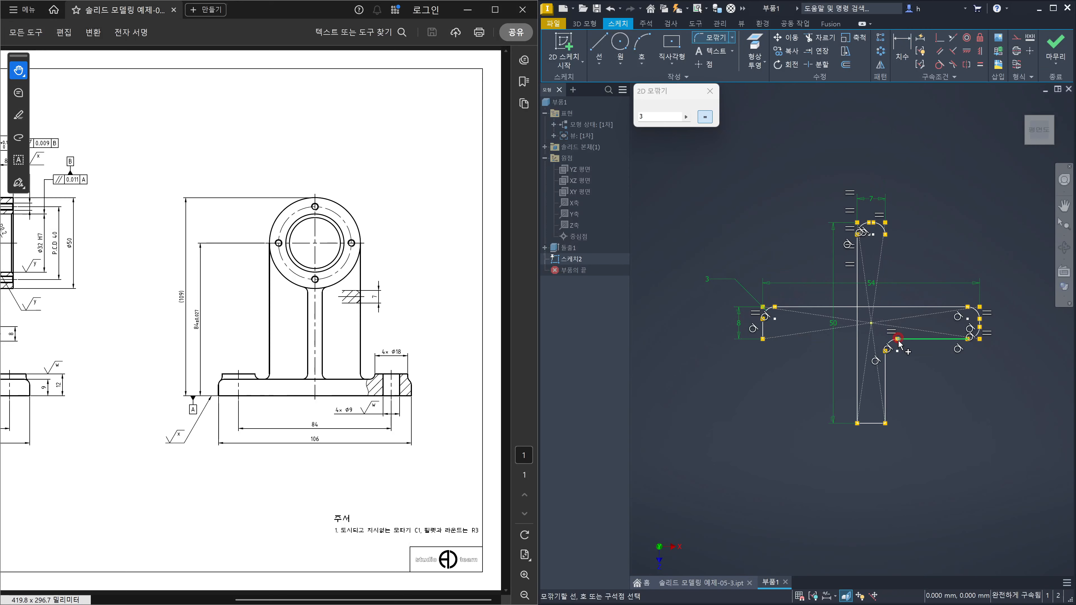
pyautogui.press('Escape')
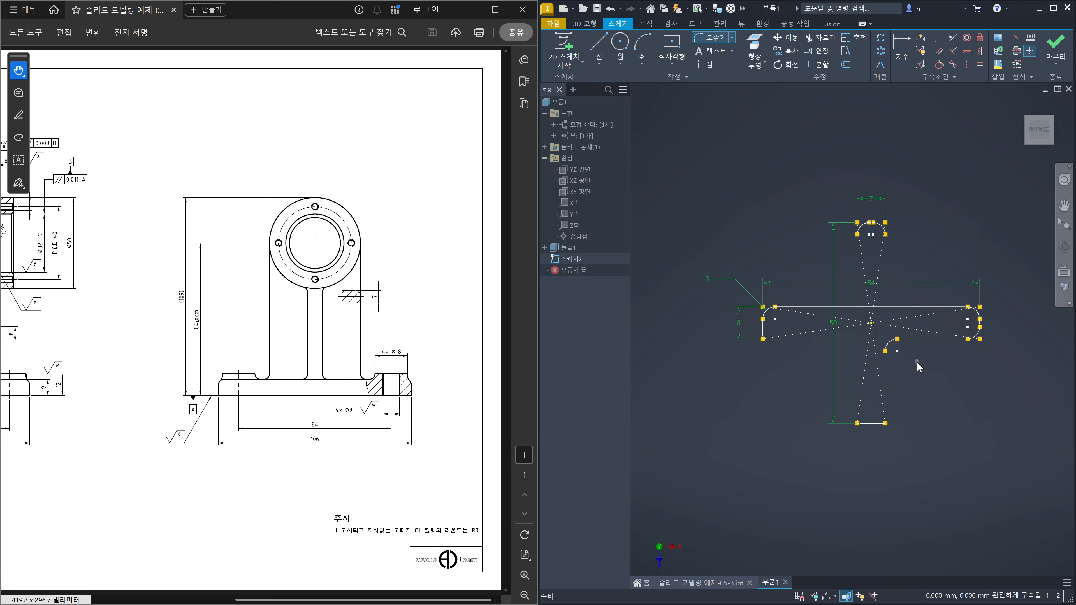
pyautogui.hotkey('ctrl', 'z')
pyautogui.click(918, 368)
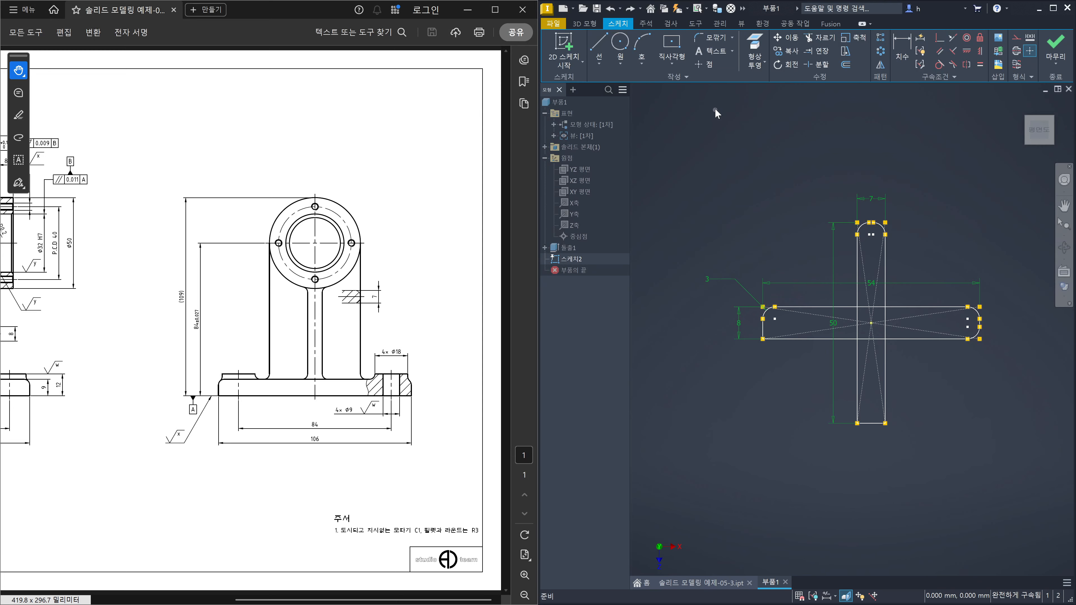
# - Fillet both lower corners of the vertical bar and the remaining lower-left corner of the horizontal bar with a 3 mm radius
pyautogui.click(706, 41)
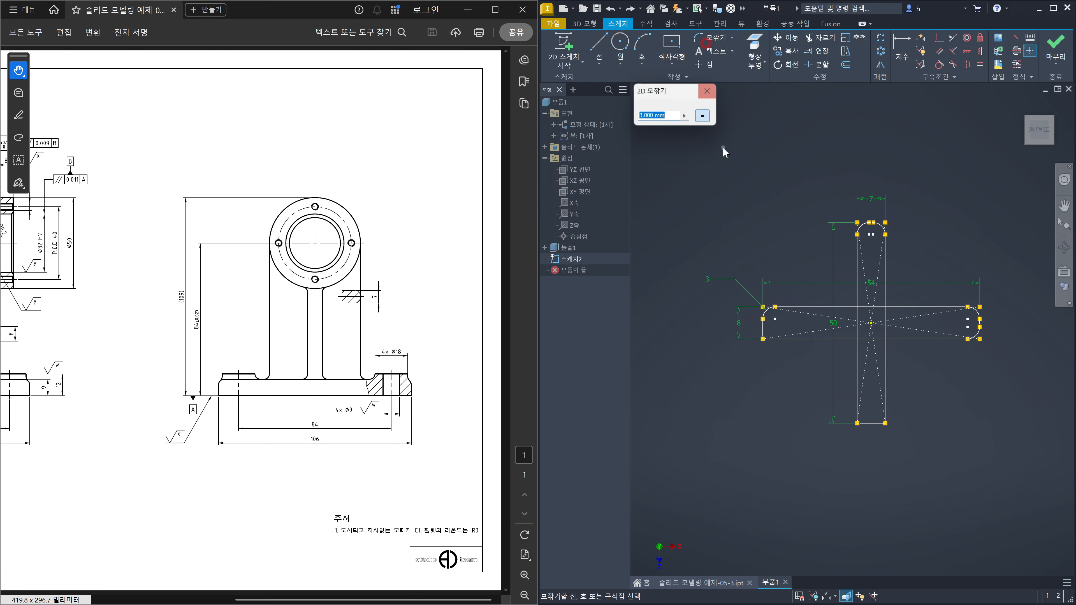
pyautogui.click(889, 401)
pyautogui.click(870, 424)
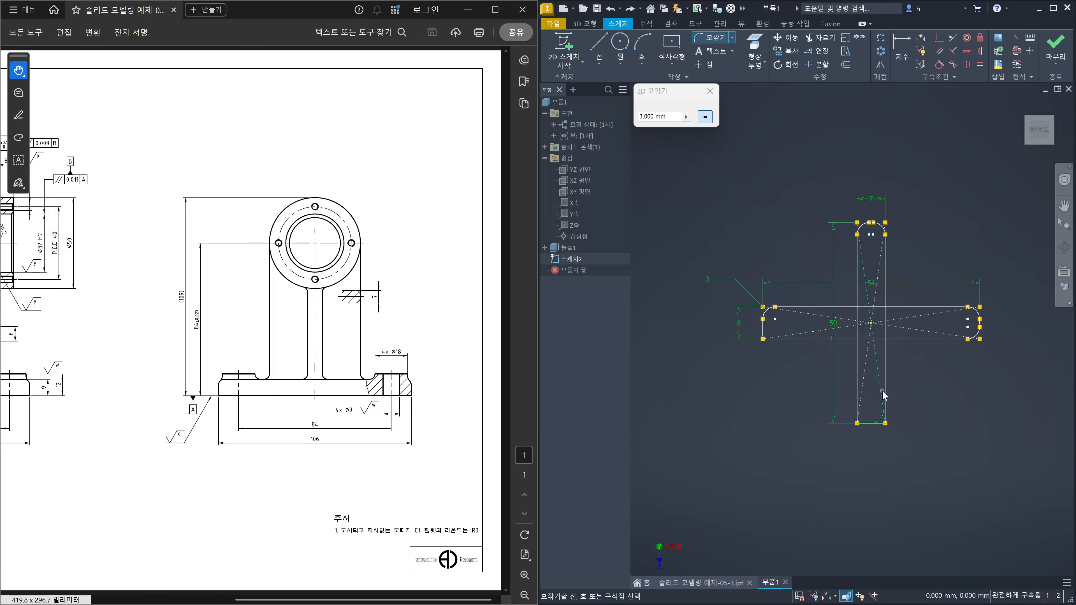
pyautogui.click(886, 390)
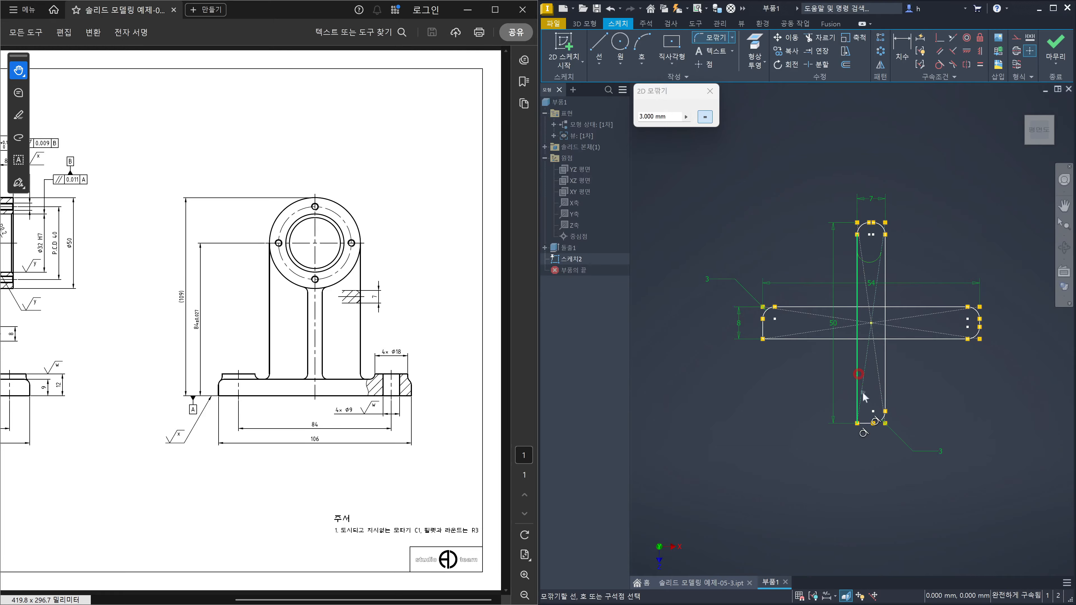
pyautogui.click(865, 423)
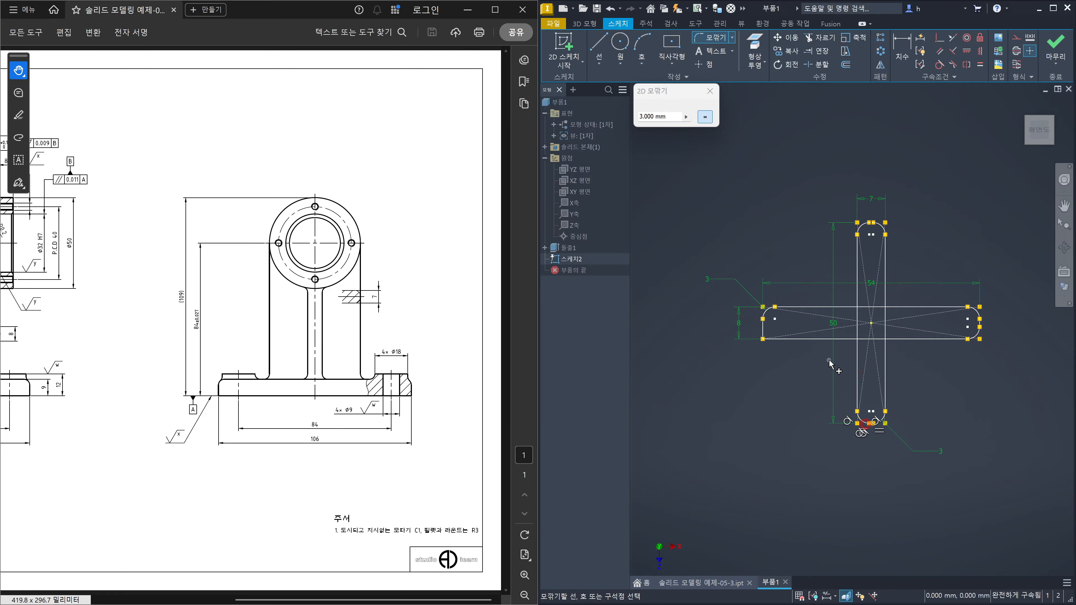
pyautogui.click(793, 339)
pyautogui.click(762, 327)
pyautogui.press('Escape')
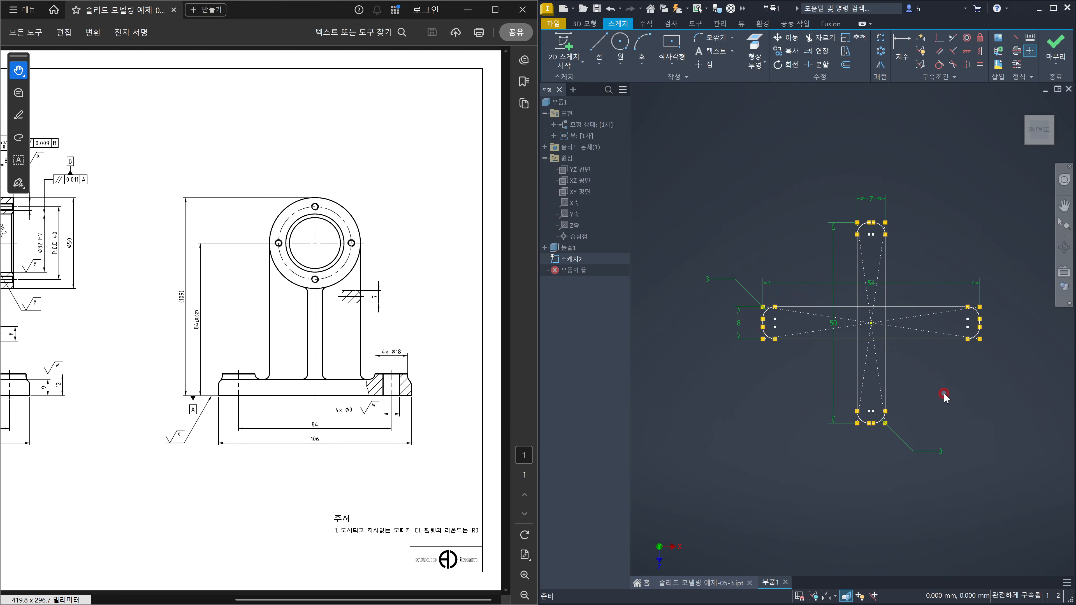
# - Trim all line segments crossing inside the central intersection of the two bars to leave a single cross-shaped outline
pyautogui.scroll(3, 910, 373)
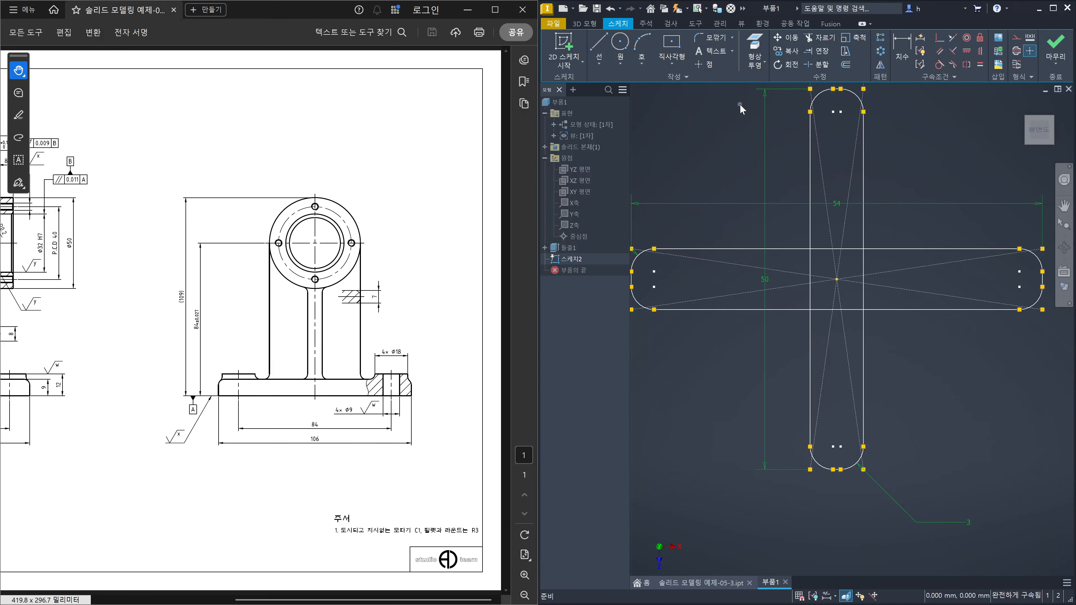
pyautogui.click(734, 123)
pyautogui.press('x')
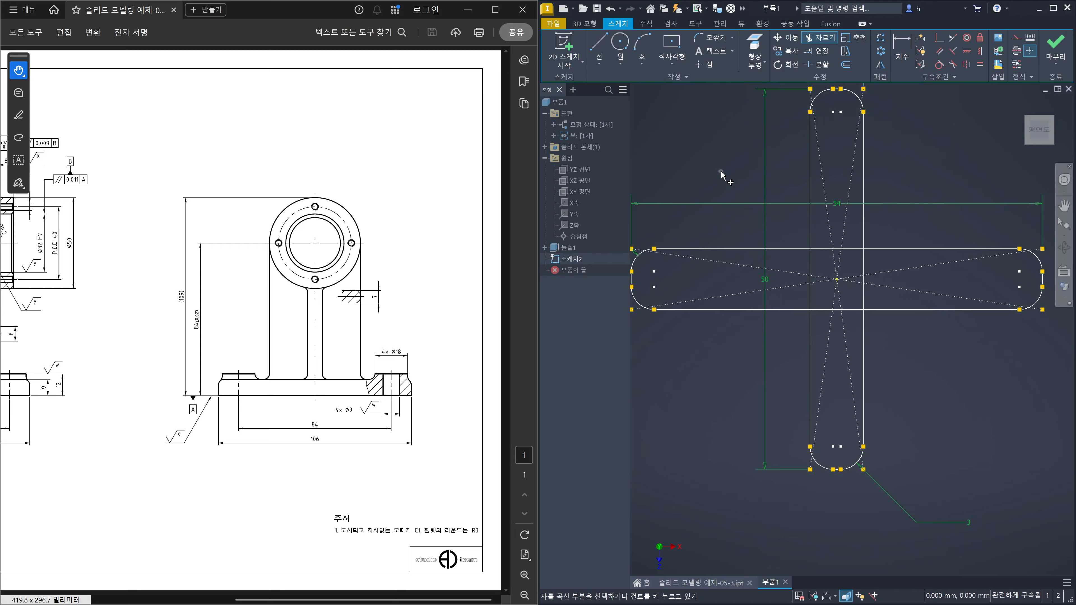
pyautogui.click(822, 249)
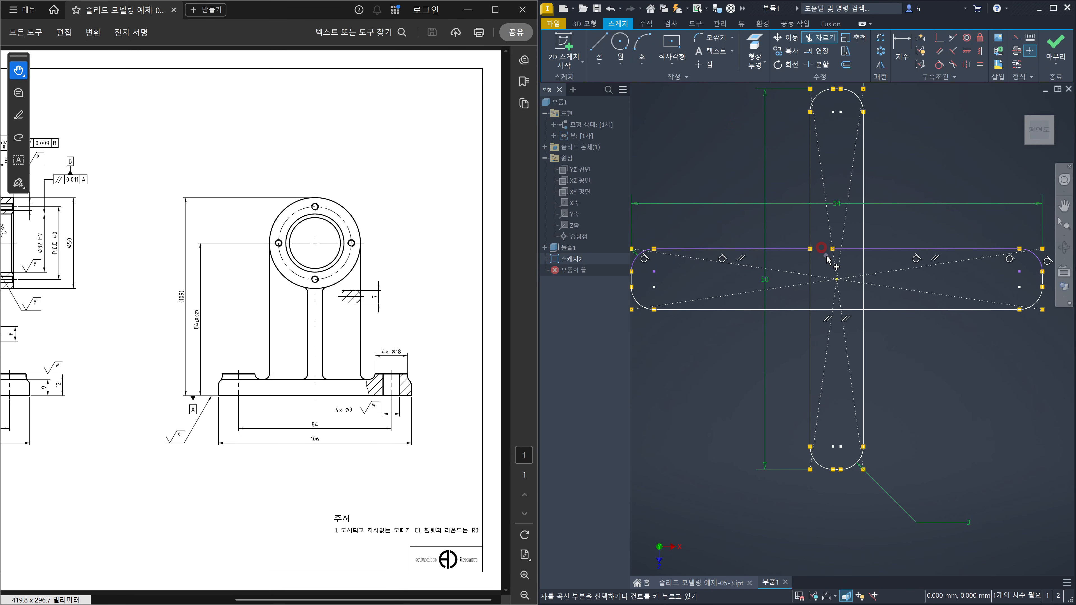
pyautogui.scroll(5, 826, 255)
pyautogui.click(869, 230)
pyautogui.click(910, 233)
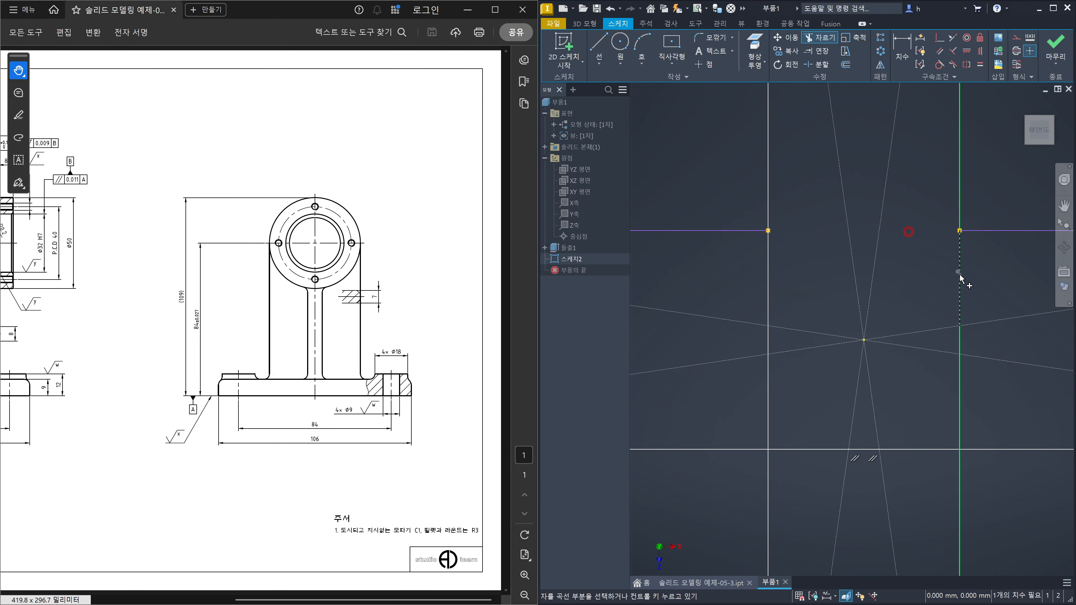
pyautogui.click(960, 278)
pyautogui.click(960, 346)
pyautogui.click(907, 451)
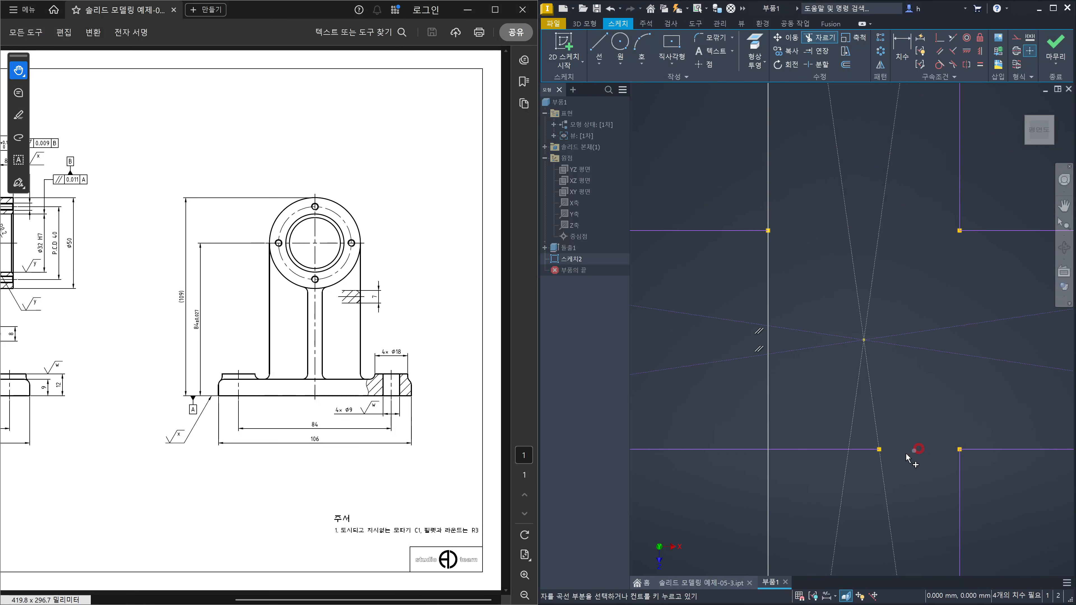
pyautogui.click(868, 452)
pyautogui.click(808, 450)
pyautogui.click(768, 400)
pyautogui.click(768, 340)
pyautogui.click(767, 277)
pyautogui.press('Escape')
# - Show the sketch's degrees of freedom to check which geometry can still move, and hide them again
pyautogui.scroll(-8, 781, 182)
pyautogui.click(859, 596)
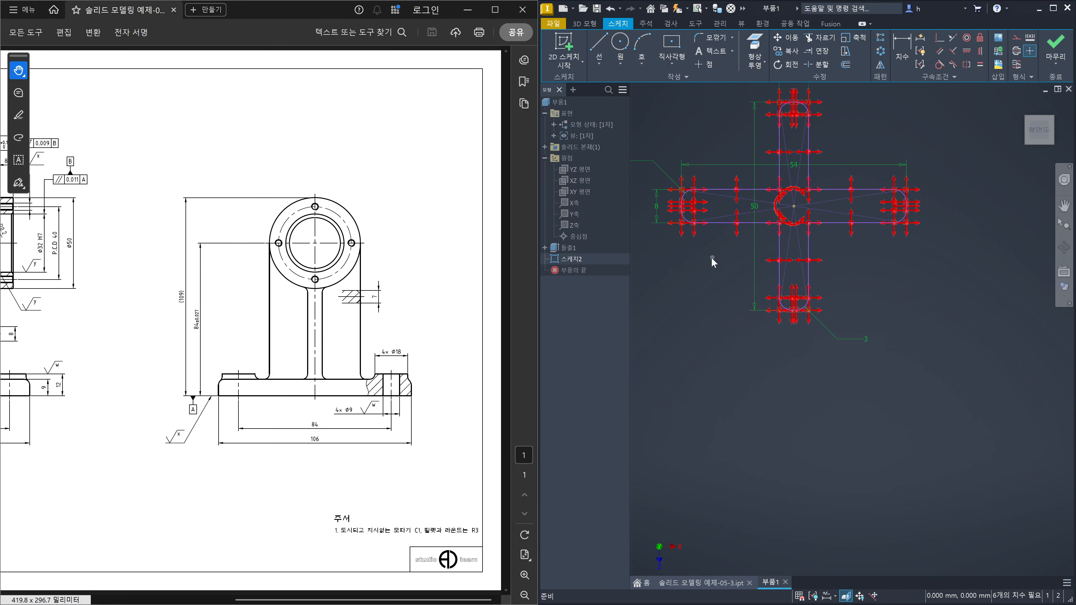
pyautogui.scroll(-2, 711, 258)
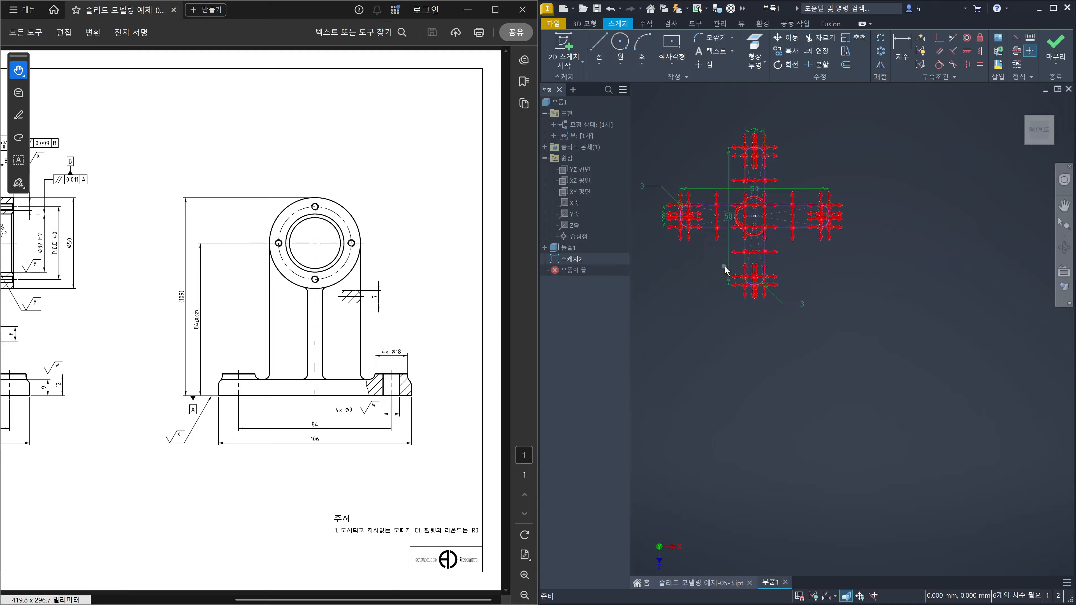
pyautogui.click(859, 596)
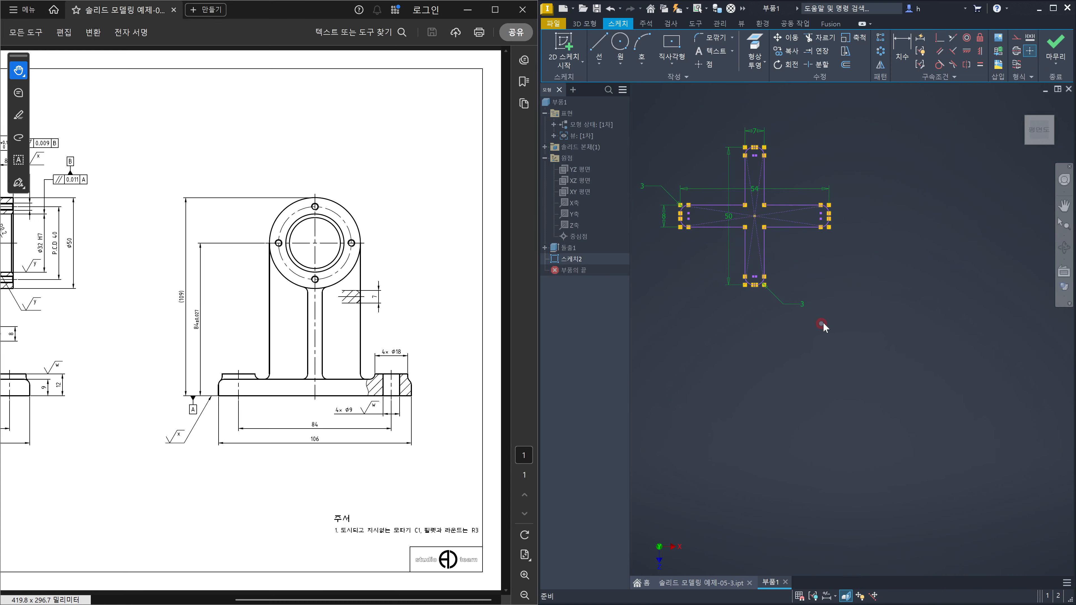
# - Try moving the left arm's upper edge to test its constraints, and undo the move
pyautogui.scroll(6, 651, 206)
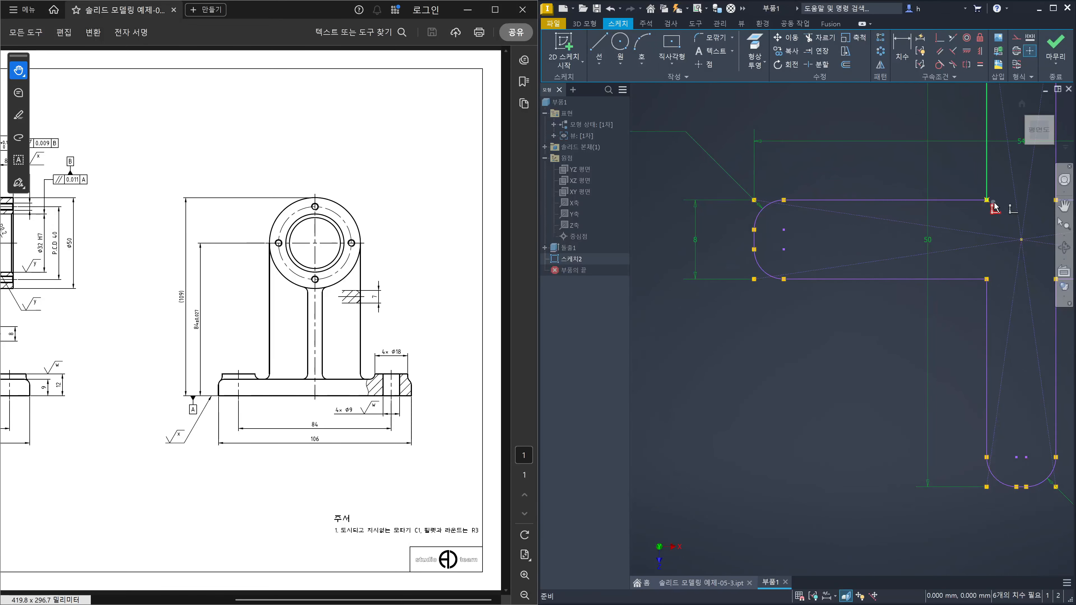
pyautogui.moveTo(898, 204); pyautogui.dragTo(904, 172)
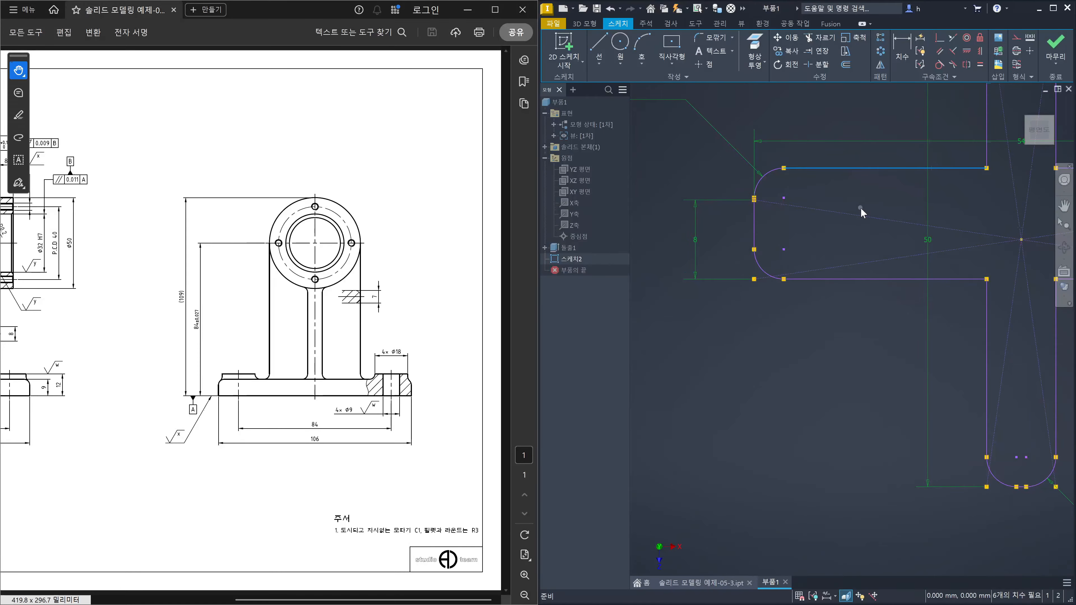
pyautogui.hotkey('ctrl', 'z')
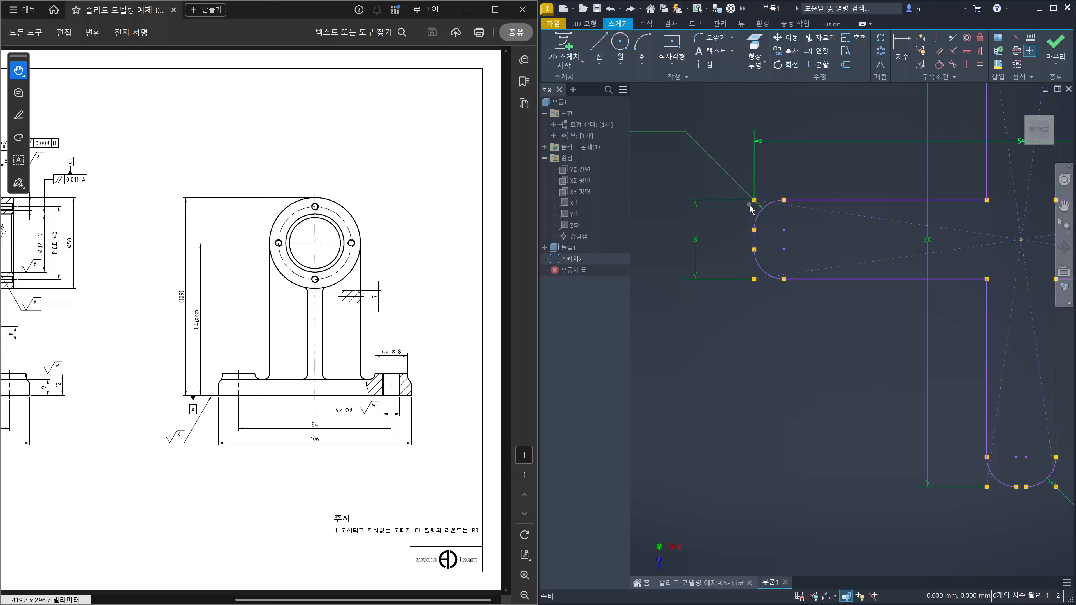
# - Add coincident constraints tying the left arm's two outer corner points to its upper and lower edges
pyautogui.click(939, 37)
pyautogui.scroll(3, 809, 173)
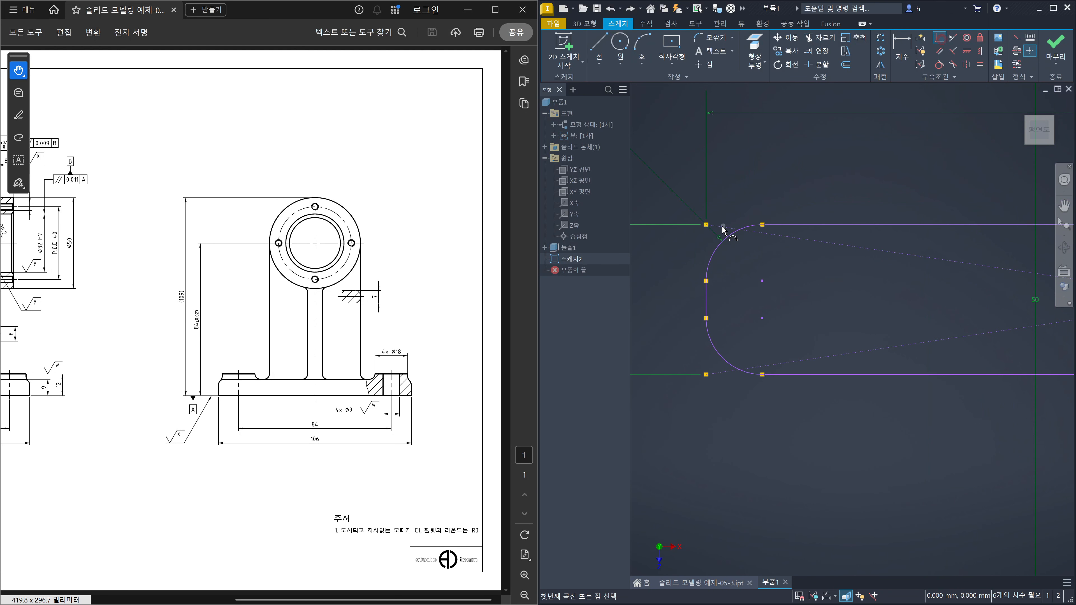
pyautogui.click(706, 224)
pyautogui.click(791, 224)
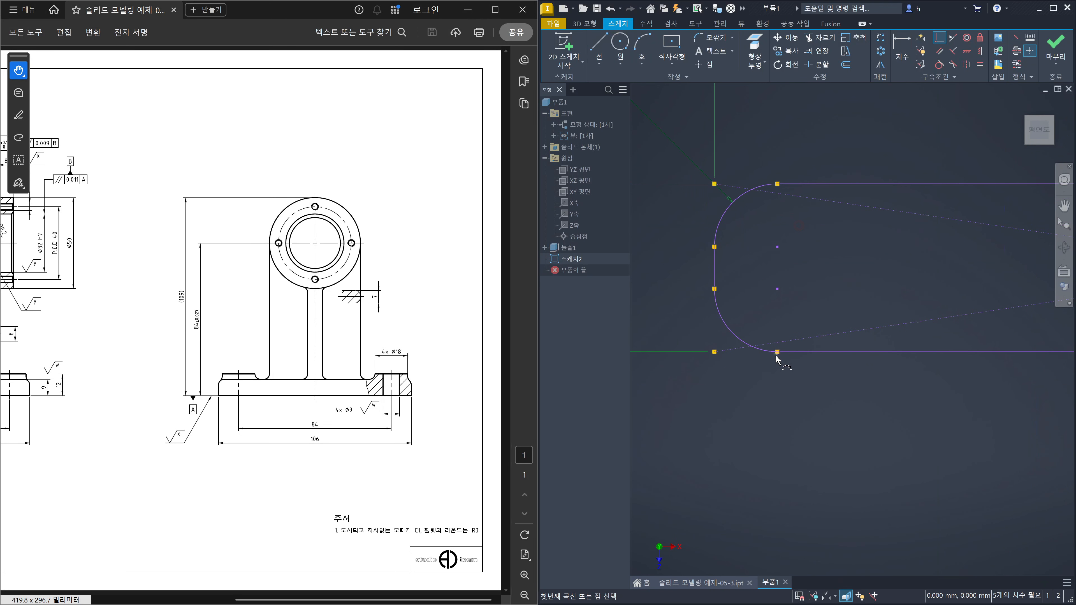
pyautogui.click(715, 352)
pyautogui.click(816, 353)
pyautogui.scroll(-5, 798, 396)
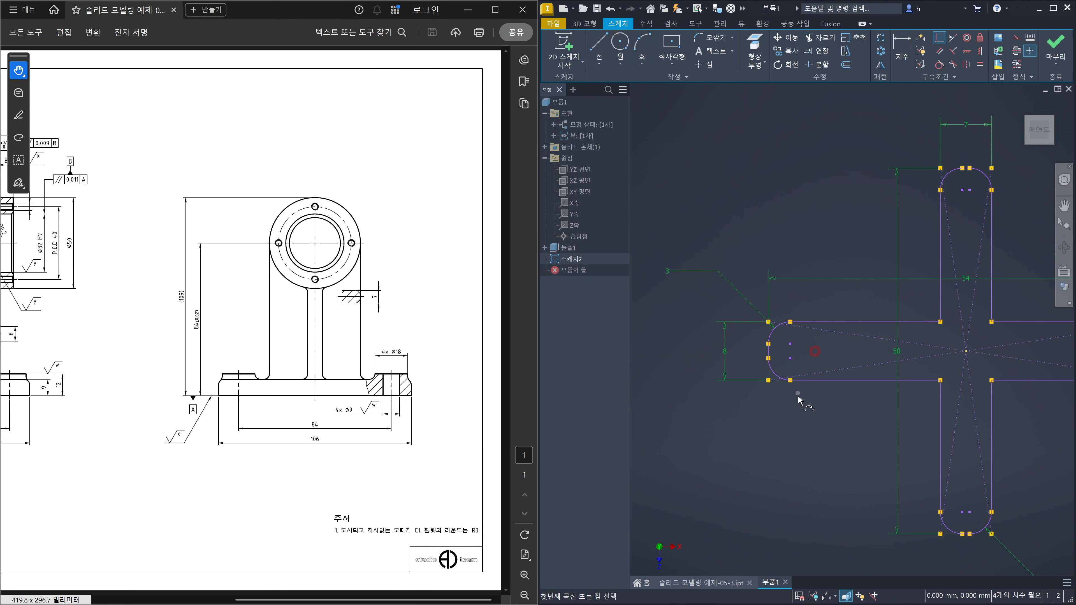
pyautogui.press('Escape')
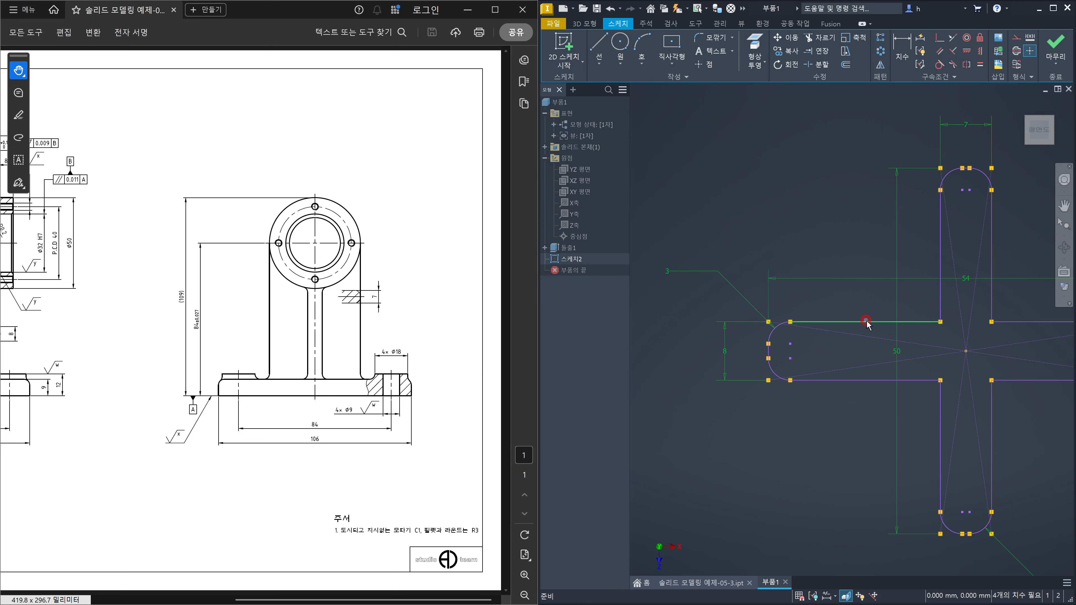
# - Test-move the constrained left arm's upper edge, inspect the arm's rounded end, and undo the move
pyautogui.moveTo(865, 321); pyautogui.dragTo(865, 298)
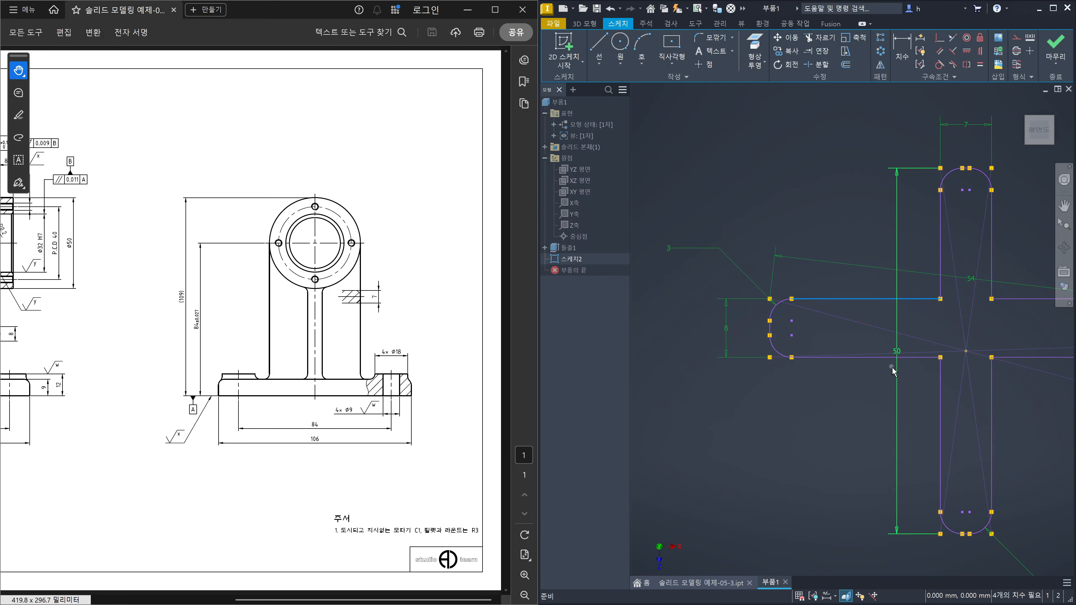
pyautogui.click(841, 318)
pyautogui.scroll(5, 807, 377)
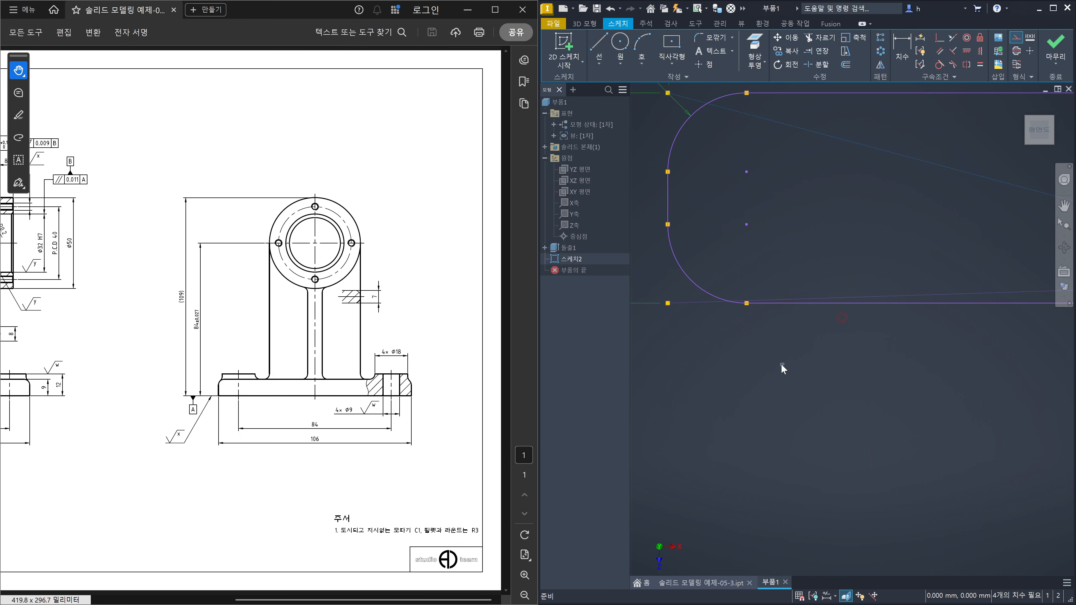
pyautogui.click(688, 302)
pyautogui.scroll(-5, 805, 316)
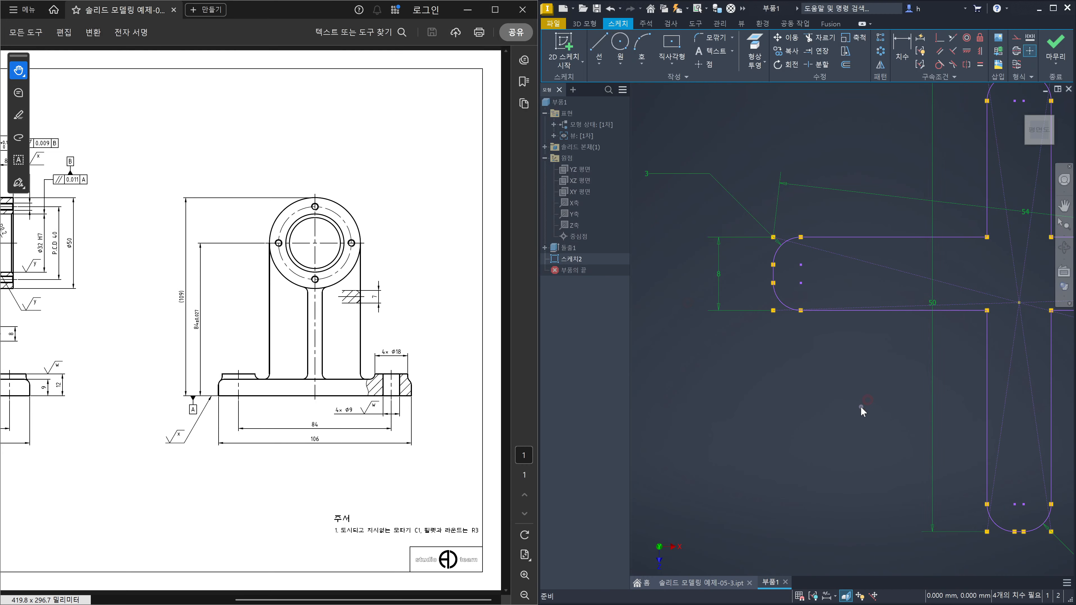
pyautogui.hotkey('ctrl', 'z')
pyautogui.click(869, 403)
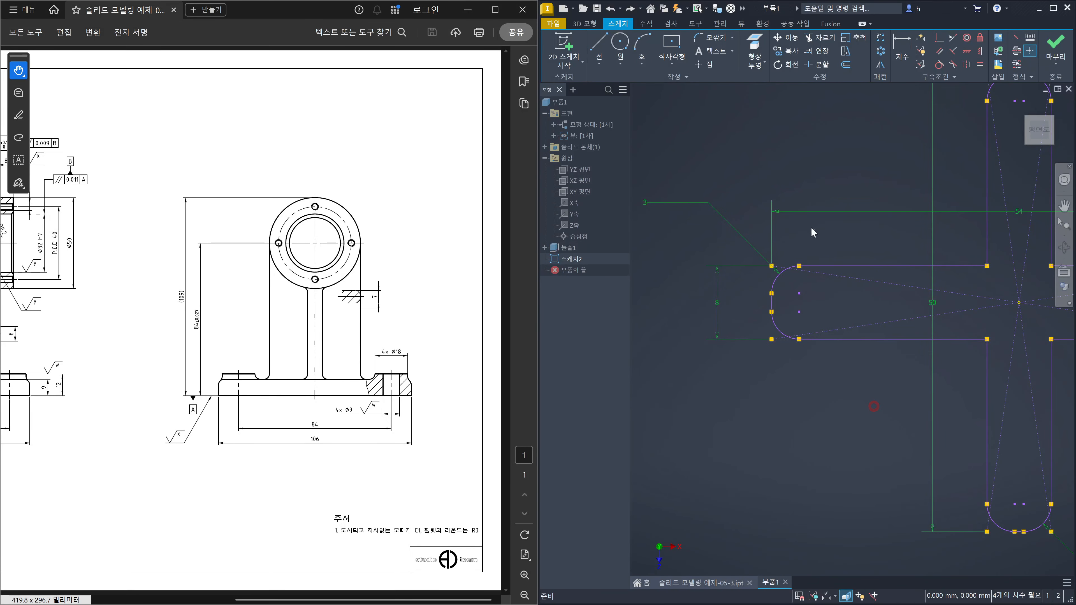
# - Add a coincident constraint tying the upper arm's left edge to its upper-left corner point
pyautogui.scroll(2, 807, 234)
pyautogui.scroll(-2, 805, 249)
pyautogui.moveTo(858, 258); pyautogui.dragTo(530, 255, button='middle')
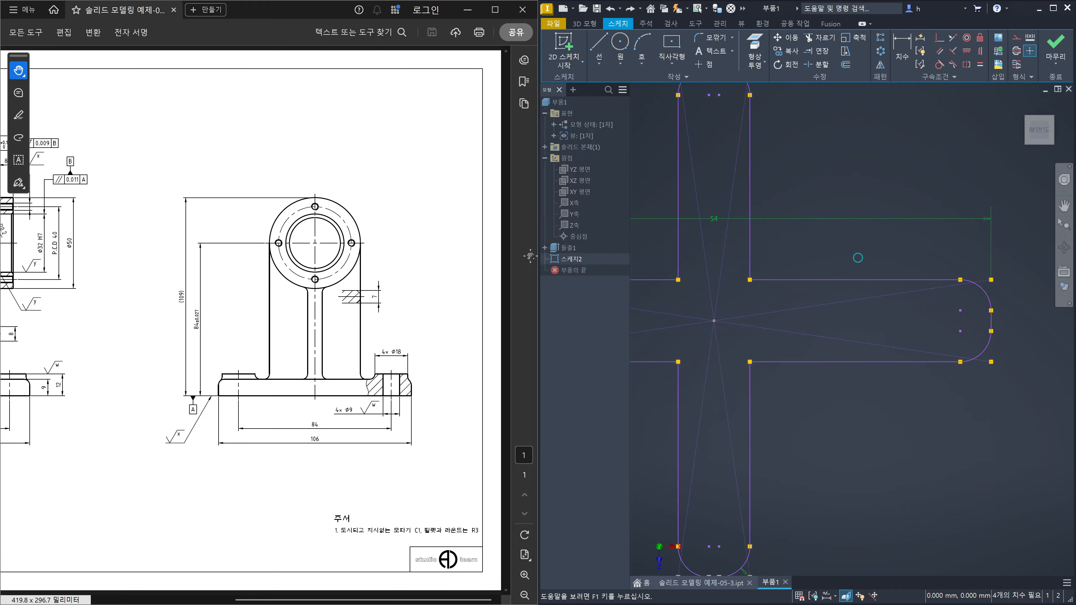
pyautogui.moveTo(799, 240); pyautogui.dragTo(894, 259, button='middle')
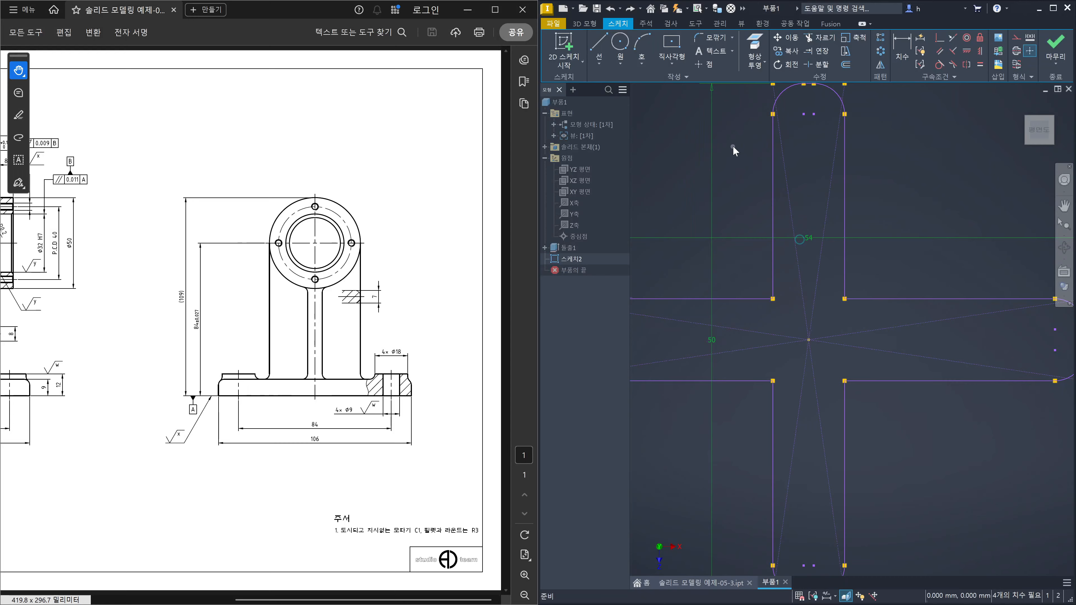
pyautogui.scroll(-2, 794, 183)
pyautogui.moveTo(877, 144); pyautogui.dragTo(885, 197, button='middle')
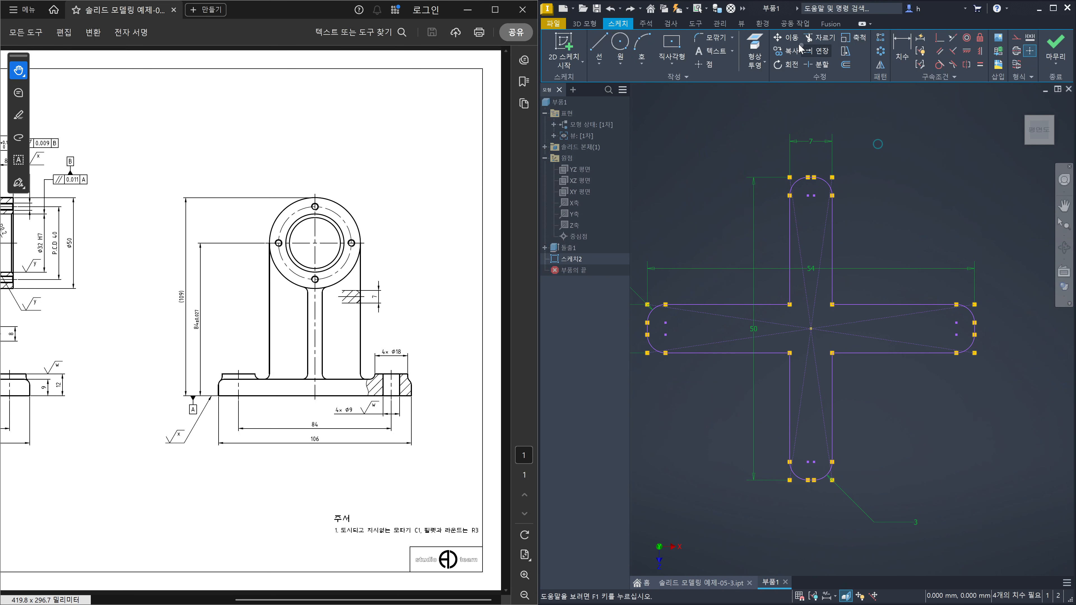
pyautogui.click(939, 38)
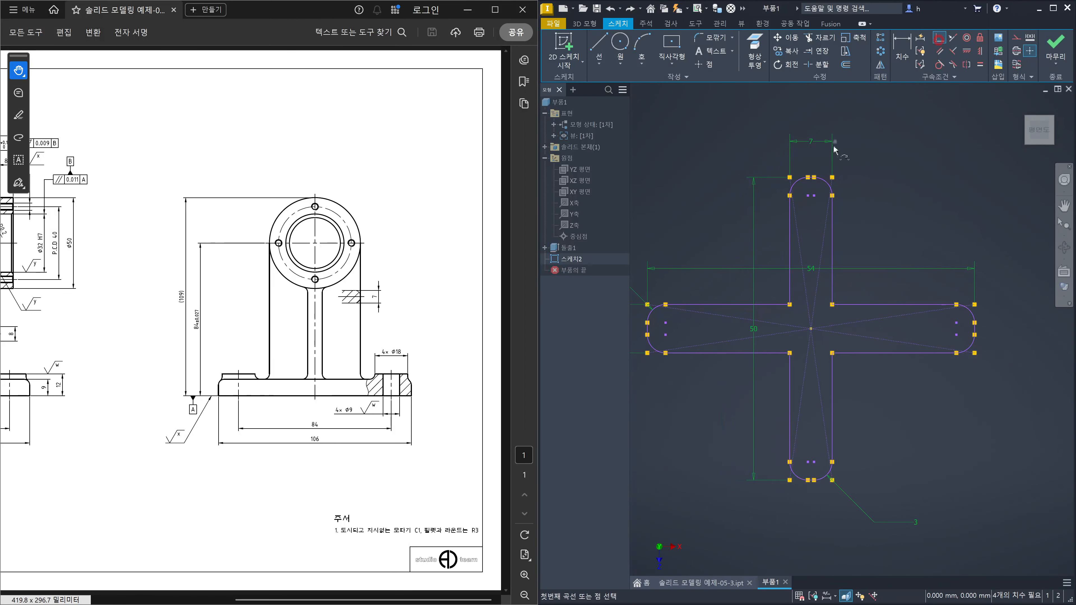
pyautogui.scroll(2, 803, 190)
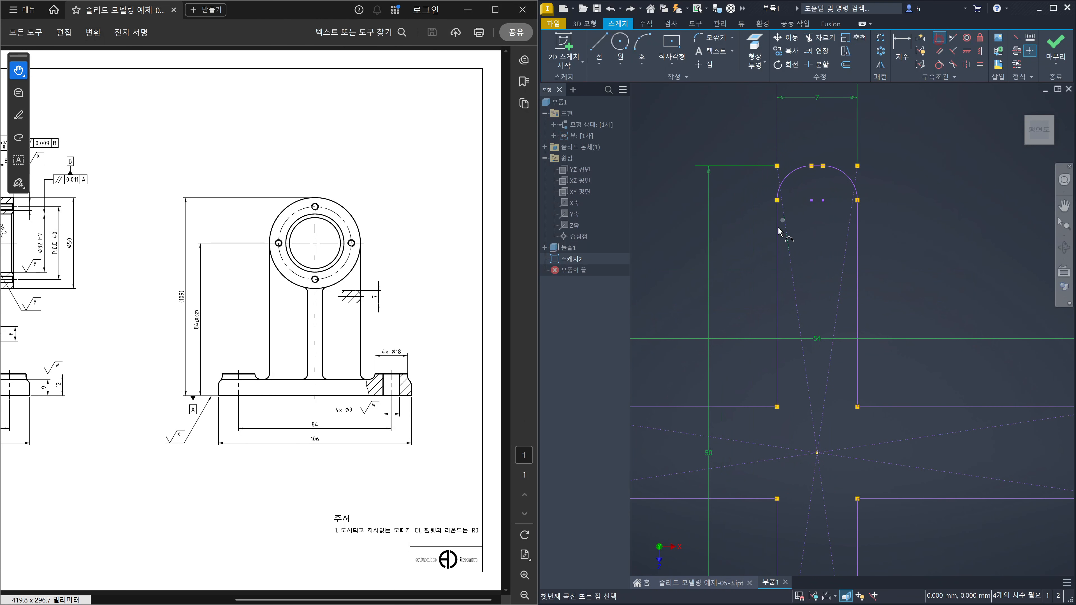
pyautogui.click(775, 244)
pyautogui.click(772, 166)
pyautogui.scroll(-3, 895, 205)
pyautogui.scroll(-2, 915, 315)
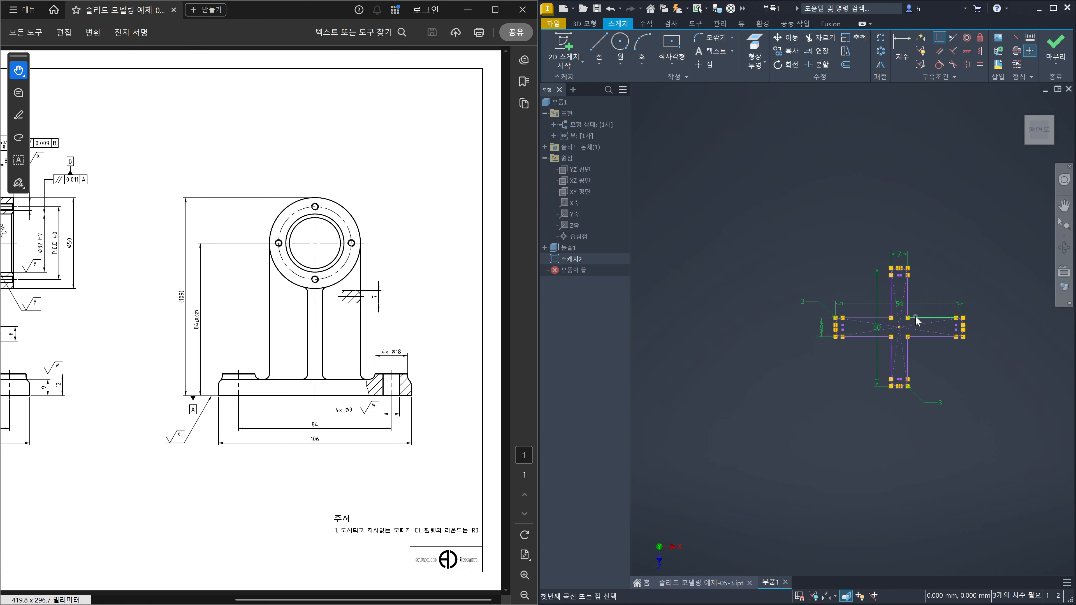
pyautogui.press('Escape')
# - Undo all geometry, dimensions and constraints of the cross profile until the sketch is empty
pyautogui.moveTo(762, 204); pyautogui.dragTo(1010, 462)
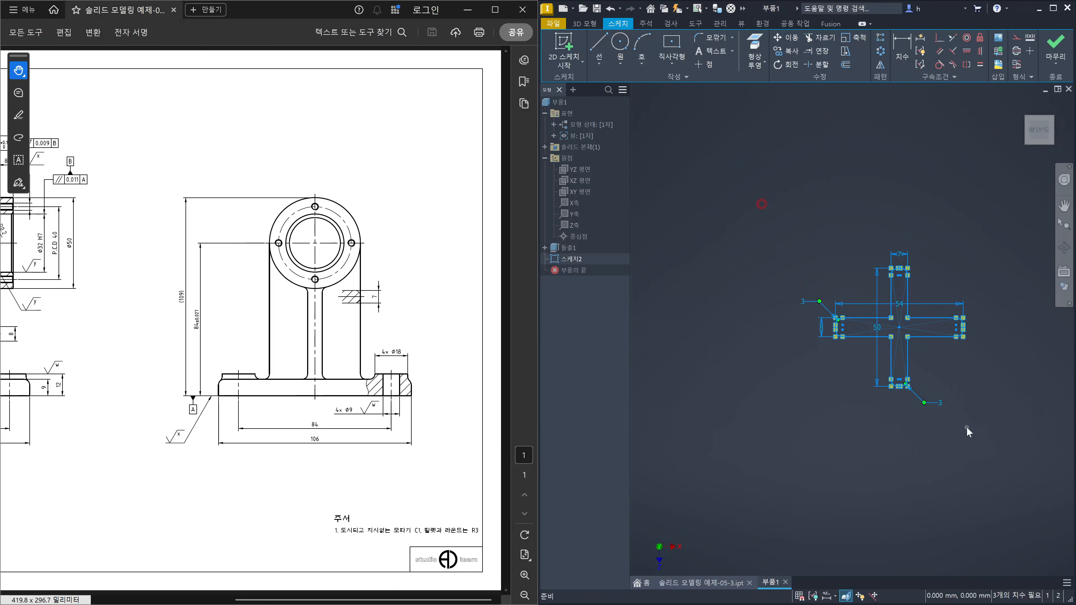
pyautogui.press('Escape')
pyautogui.click(788, 255)
pyautogui.hotkey('ctrl', 'z')
pyautogui.hotkey('ctrl', 'z')
pyautogui.hotkey('ctrl', 'z')
pyautogui.hotkey('ctrl', 'z')
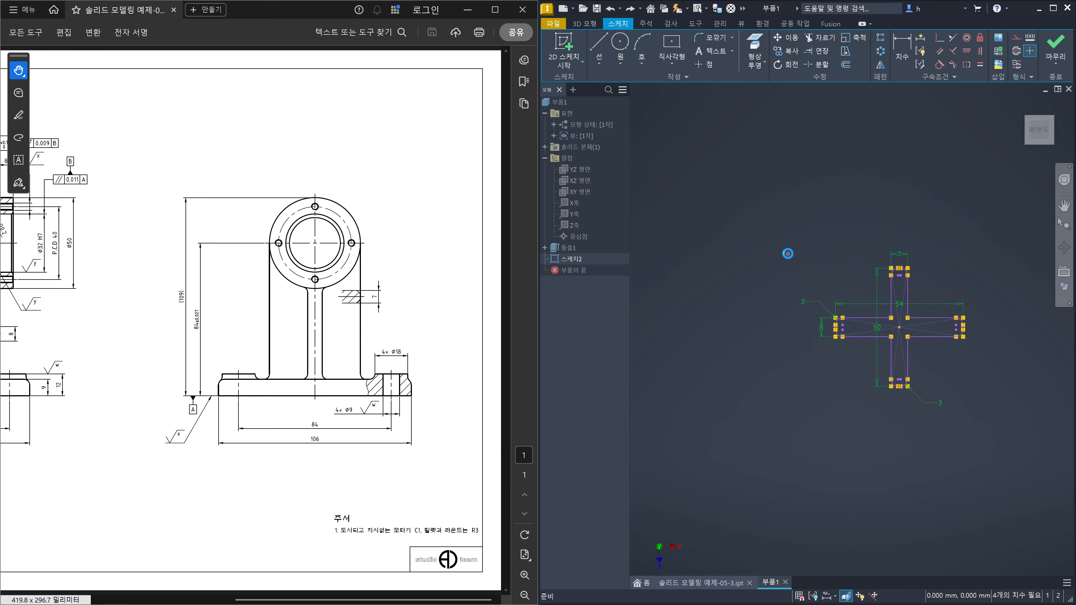
pyautogui.hotkey('ctrl', 'z')
pyautogui.hotkey('ctrl', 'z')
pyautogui.hotkey('ctrl', 'z')
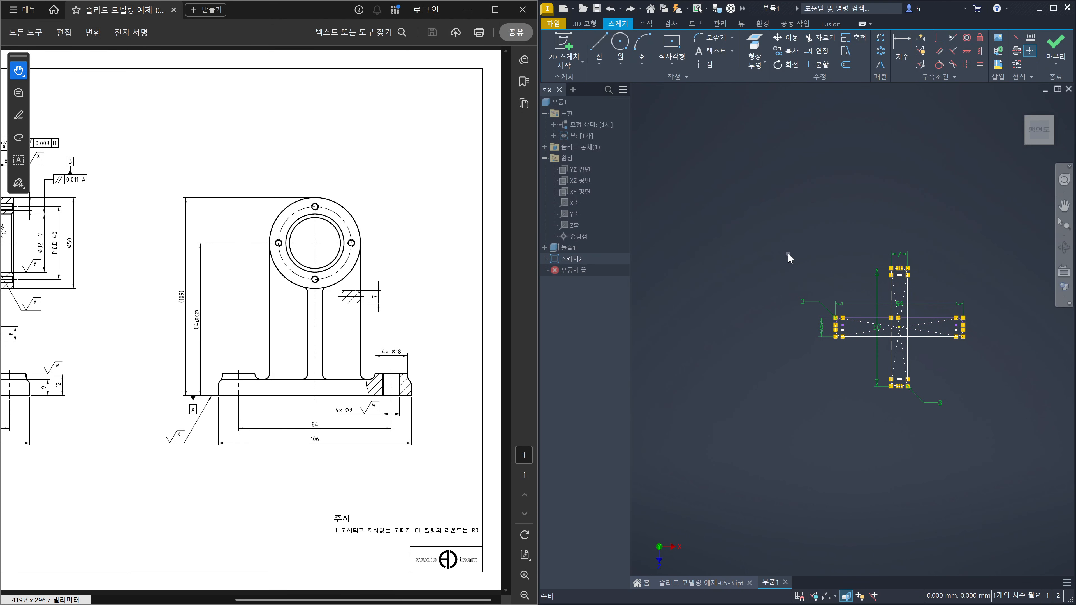
pyautogui.hotkey('ctrl', 'z')
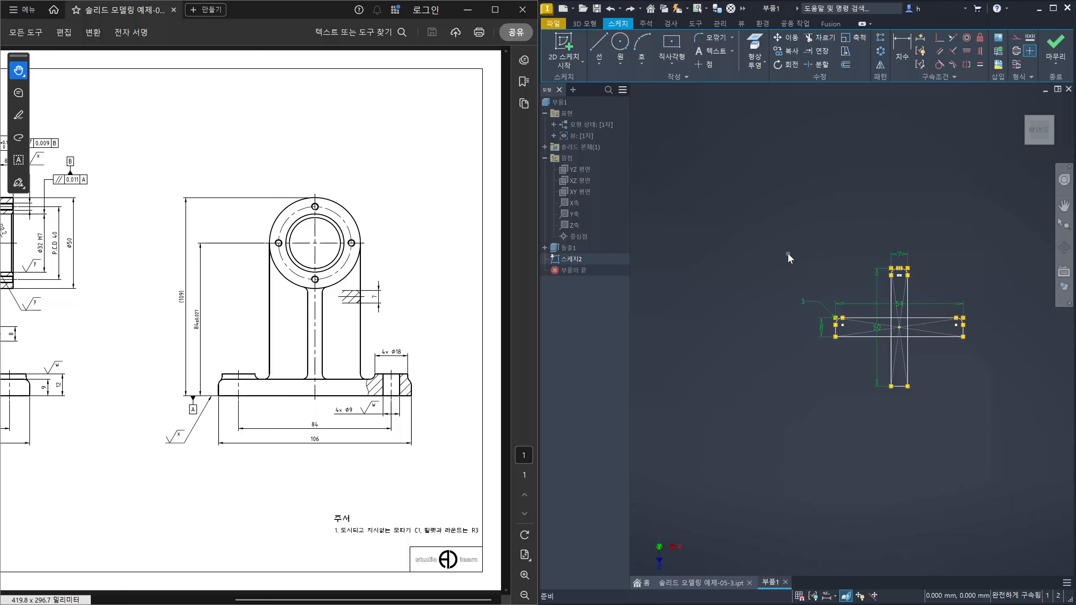
pyautogui.hotkey('ctrl', 'z')
pyautogui.hotkey('ctrl', 'z')
pyautogui.hotkey('ctrl', 'z')
pyautogui.hotkey('ctrl', 'z')
pyautogui.hotkey('ctrl', 'z')
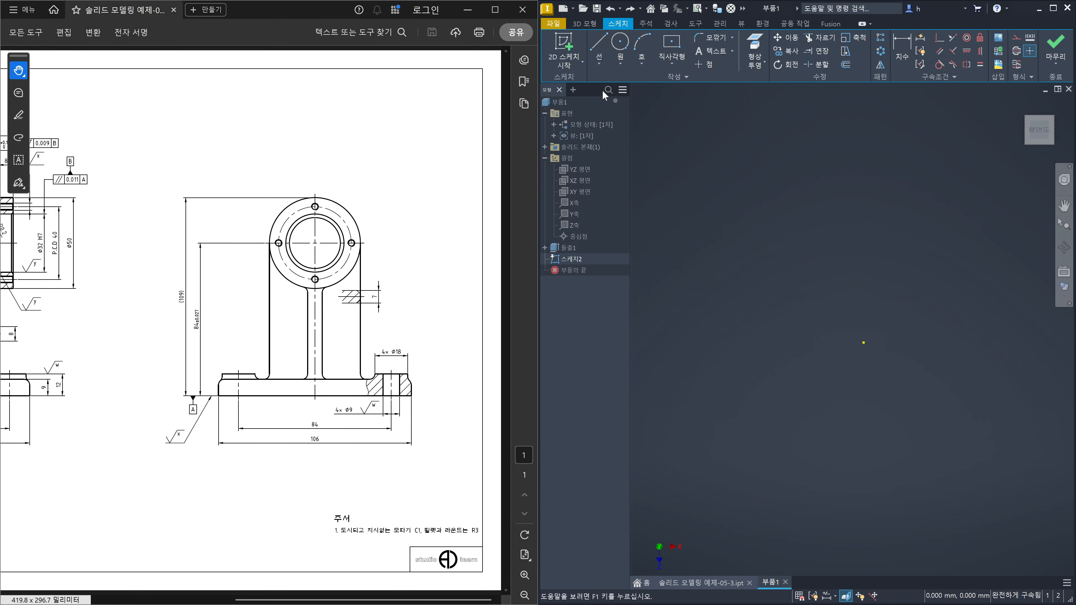
# - Draw the left arm's upper edge and an open-bottomed upper arm about 12.5 mm wide and 29 mm tall with the Line tool
pyautogui.click(596, 41)
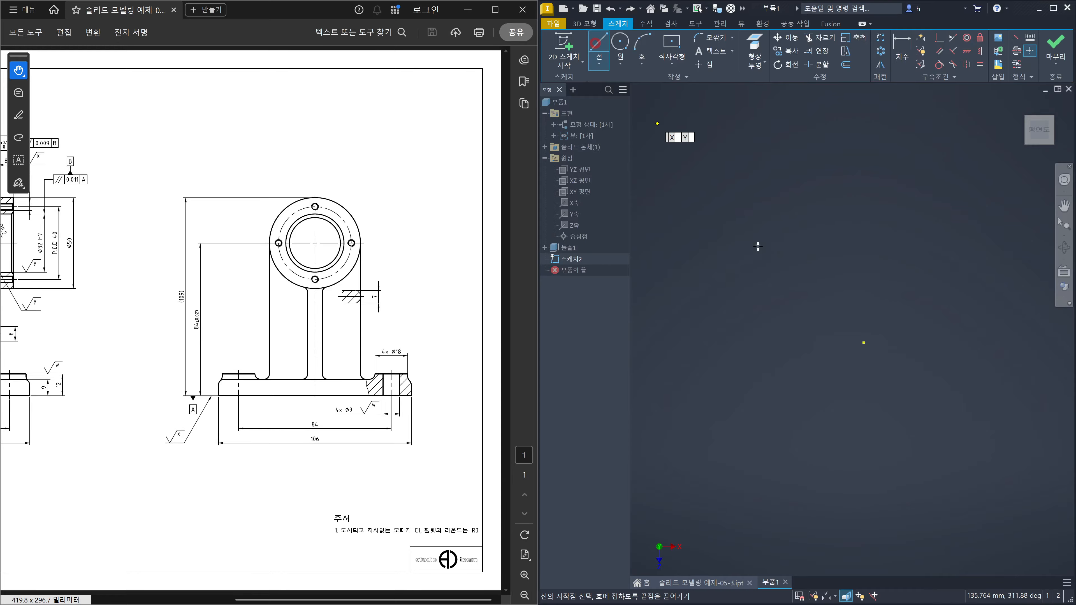
pyautogui.click(759, 323)
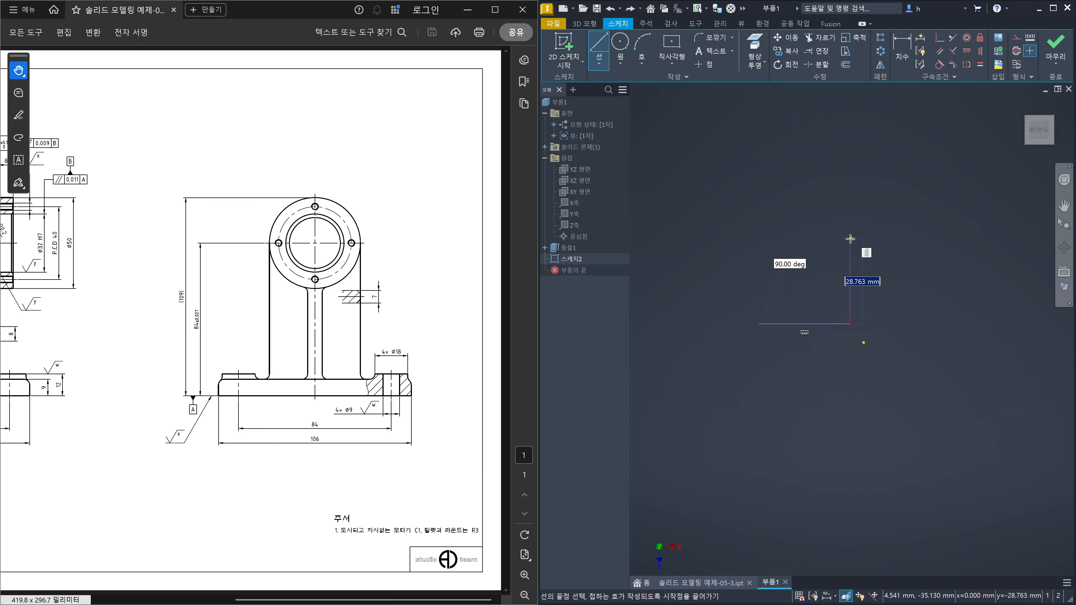
pyautogui.click(850, 239)
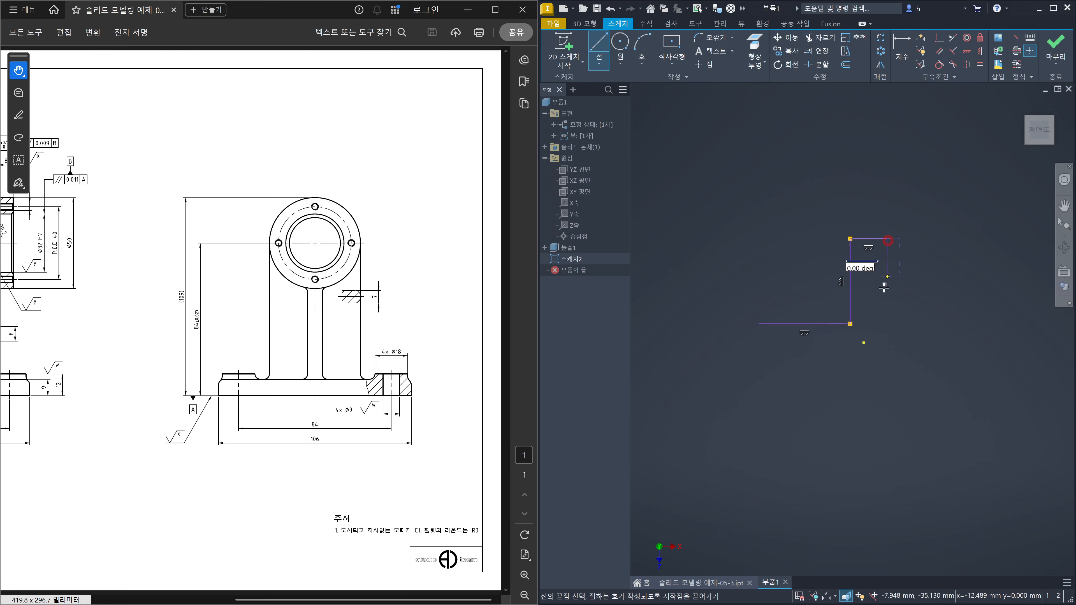
pyautogui.click(887, 239)
pyautogui.click(887, 324)
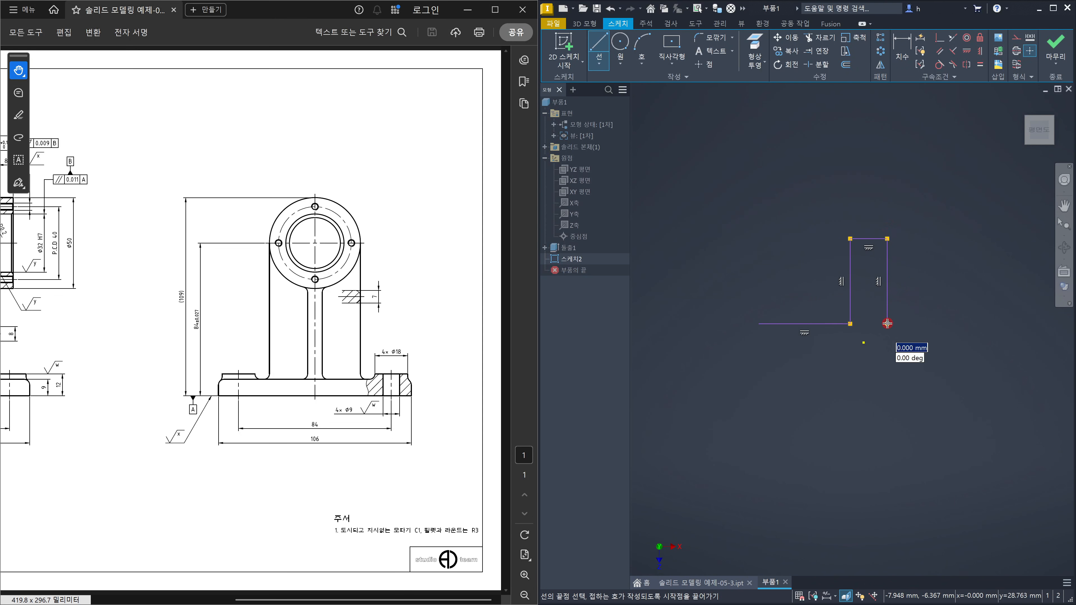
# - Continue the outline around a right arm about 29 mm long and 15 mm high and a lower arm about 12.5 by 30 mm
pyautogui.click(973, 324)
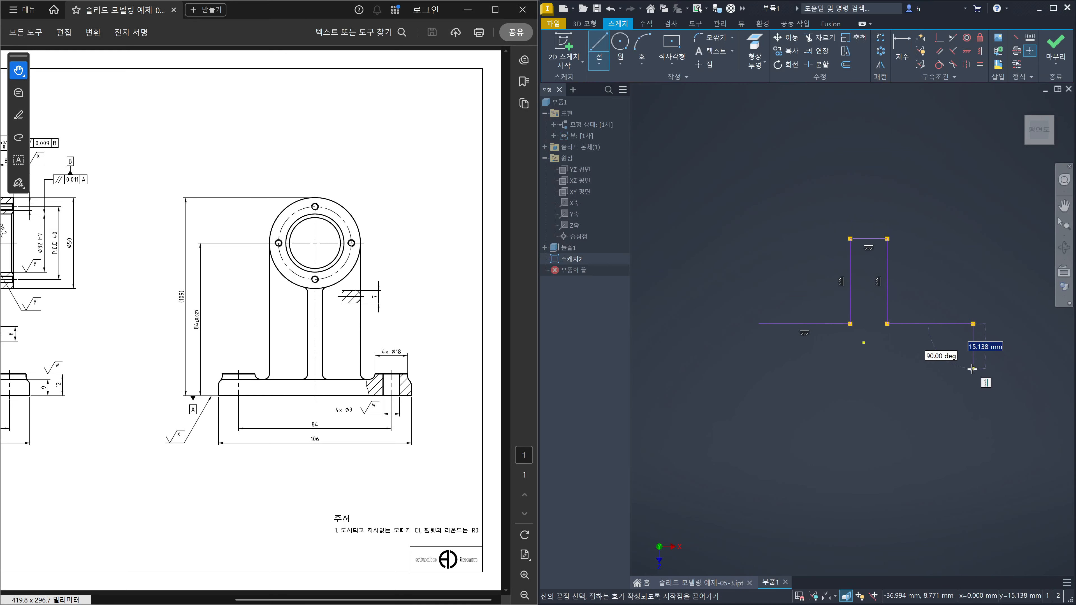
pyautogui.click(973, 369)
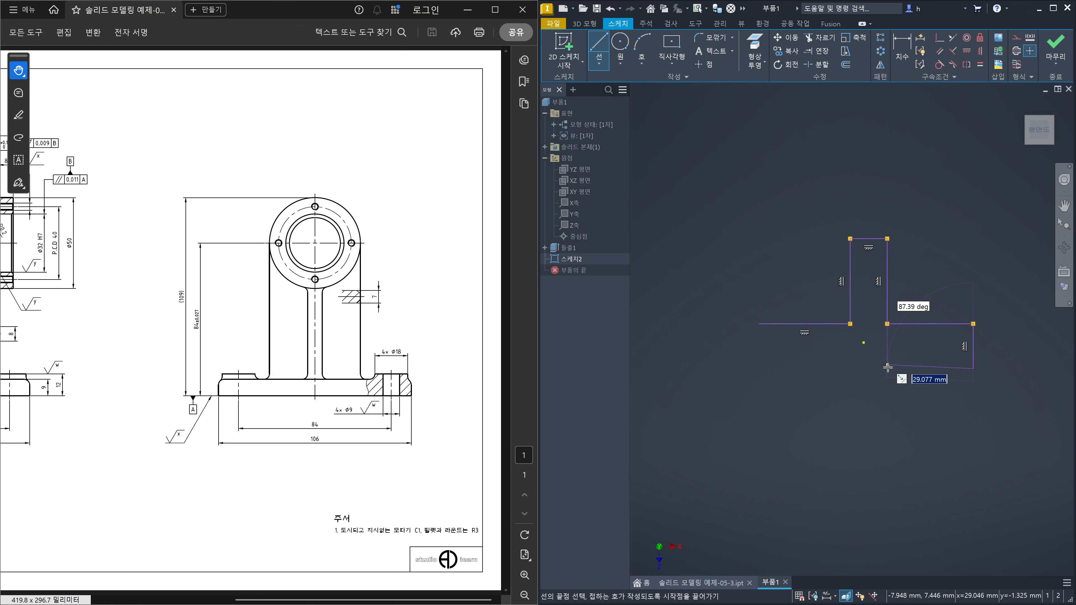
pyautogui.click(887, 368)
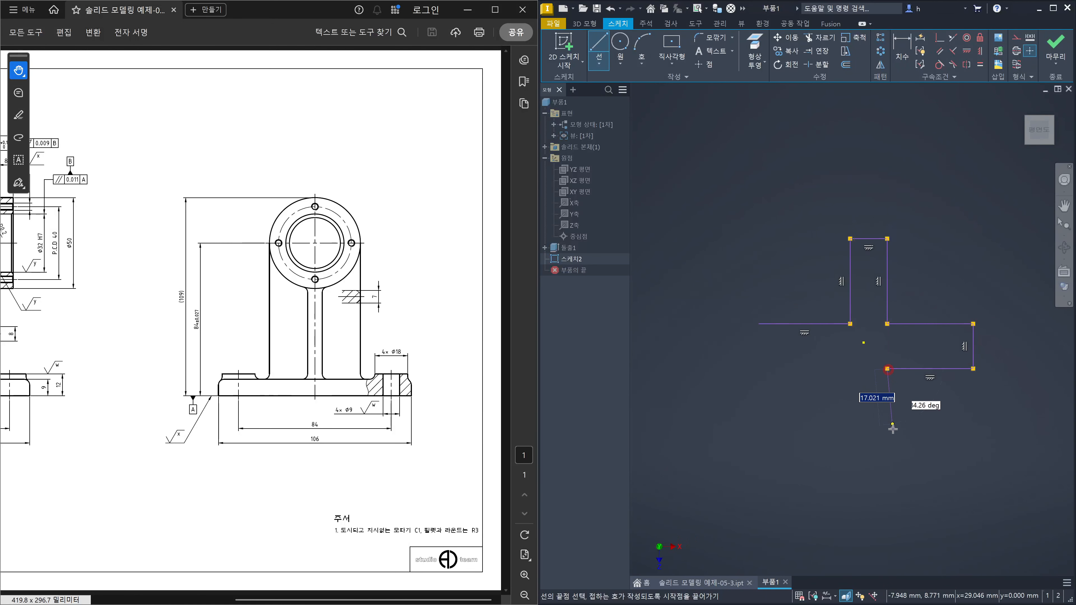
pyautogui.click(886, 457)
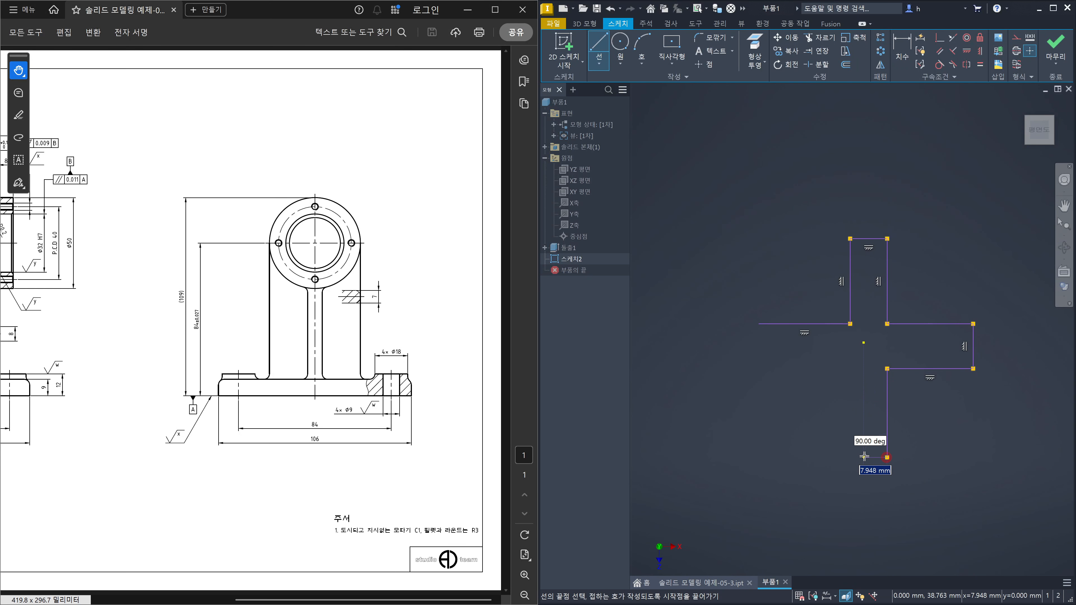
pyautogui.click(849, 458)
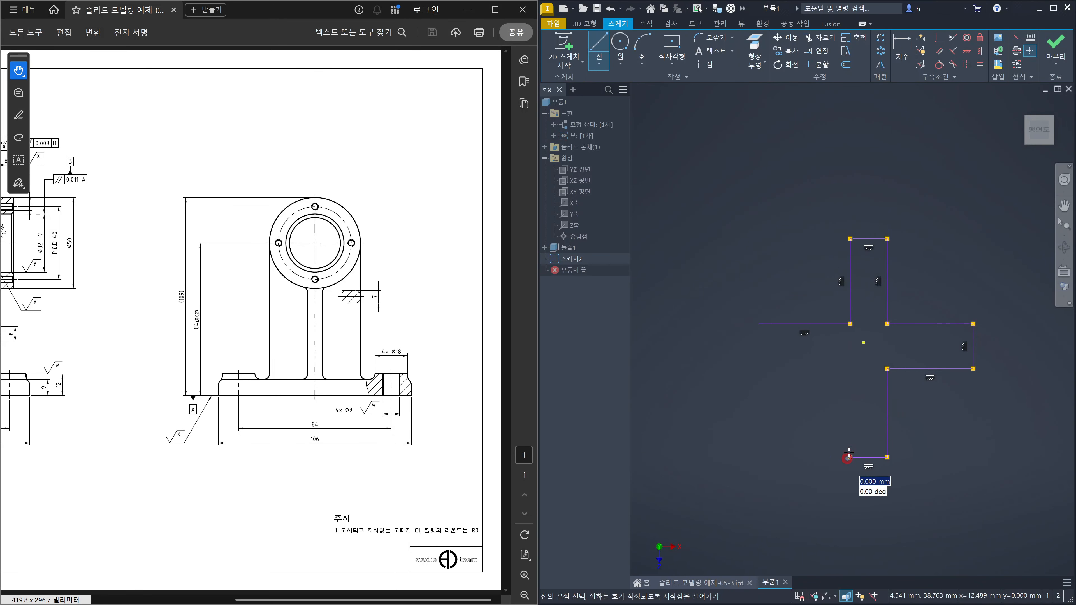
pyautogui.click(849, 367)
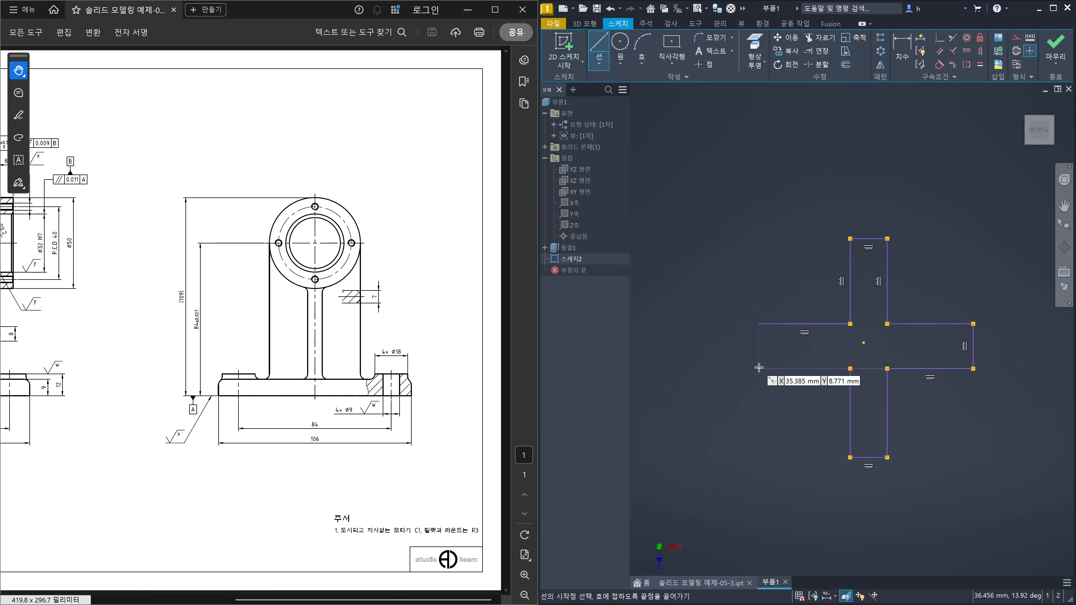
# - Close the cross outline with the left arm's vertical end about 15 mm high and its lower edge about 28.5 mm long
pyautogui.click(759, 367)
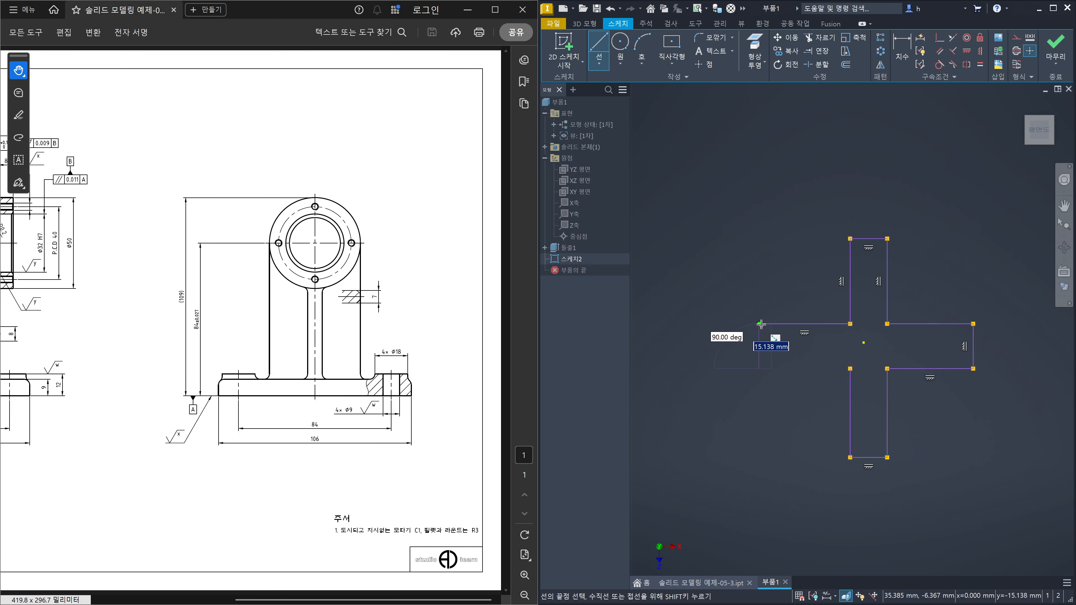
pyautogui.click(760, 324)
pyautogui.press('Escape')
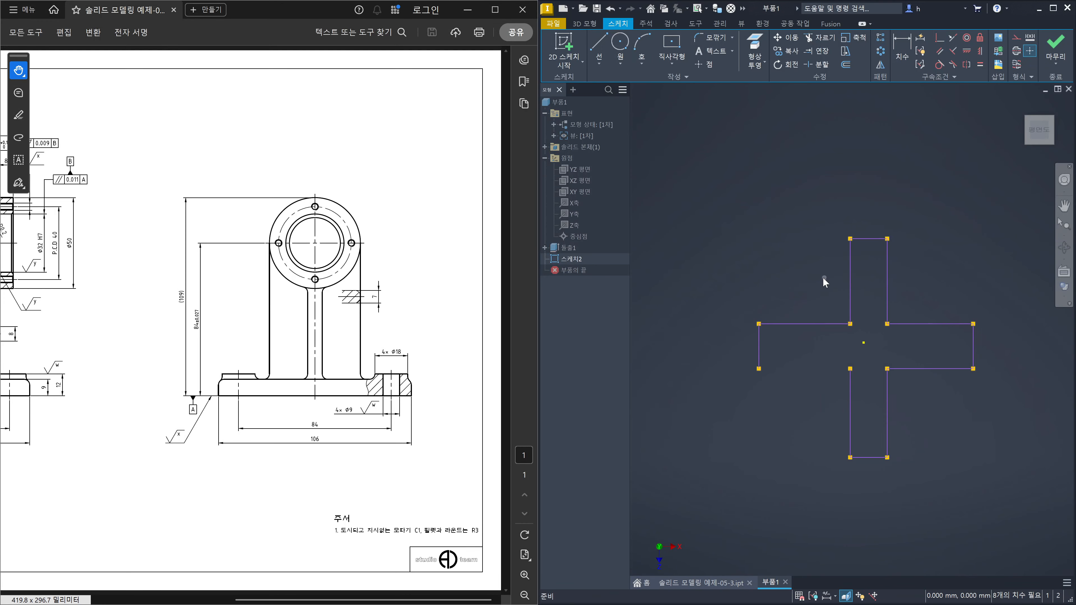
pyautogui.press('l')
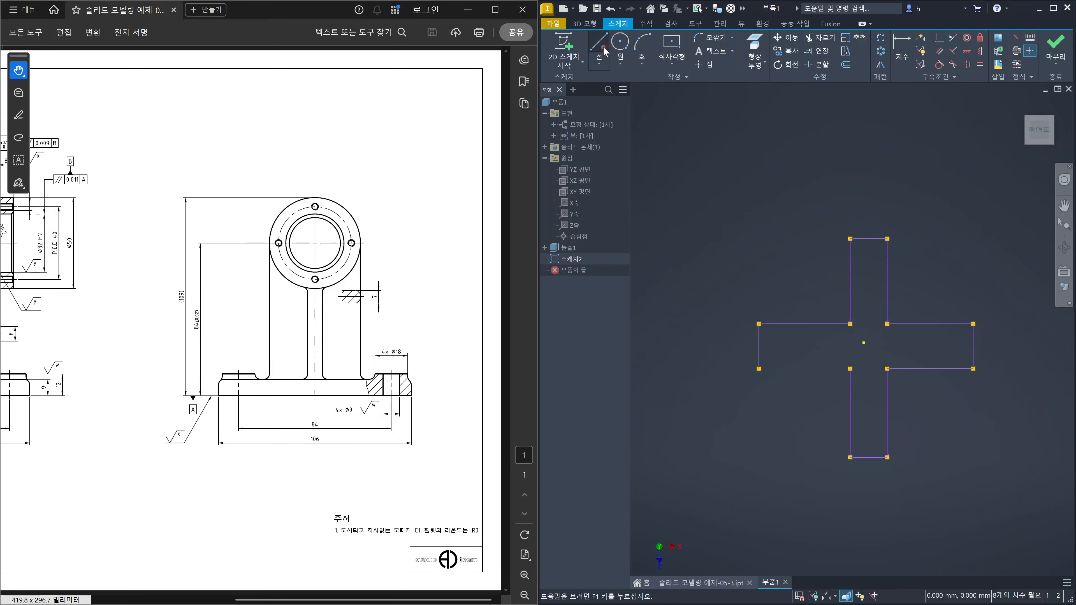
pyautogui.click(759, 368)
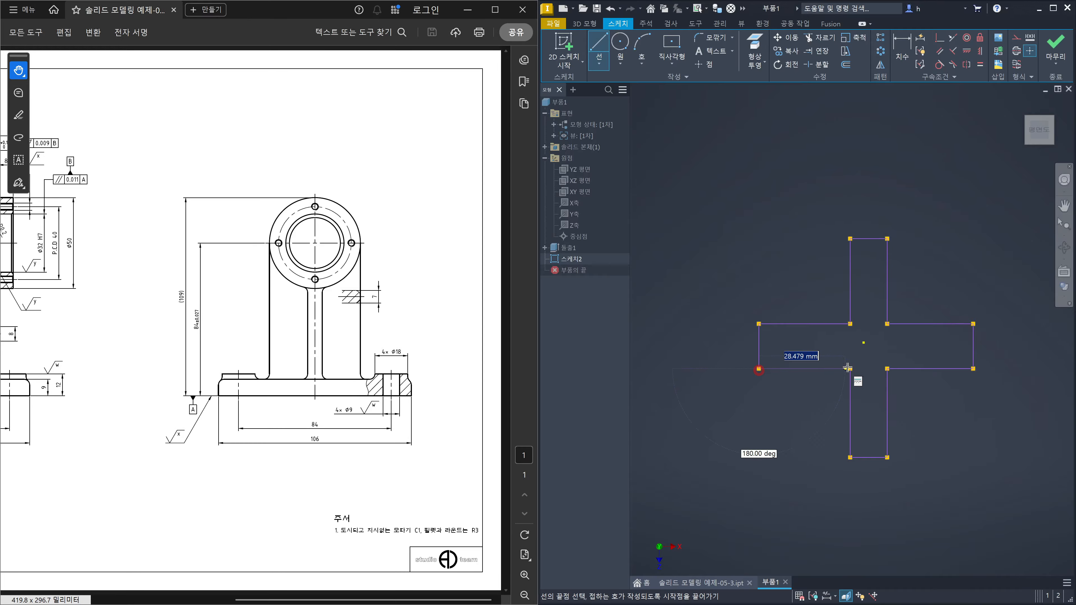
pyautogui.click(850, 369)
pyautogui.press('Escape')
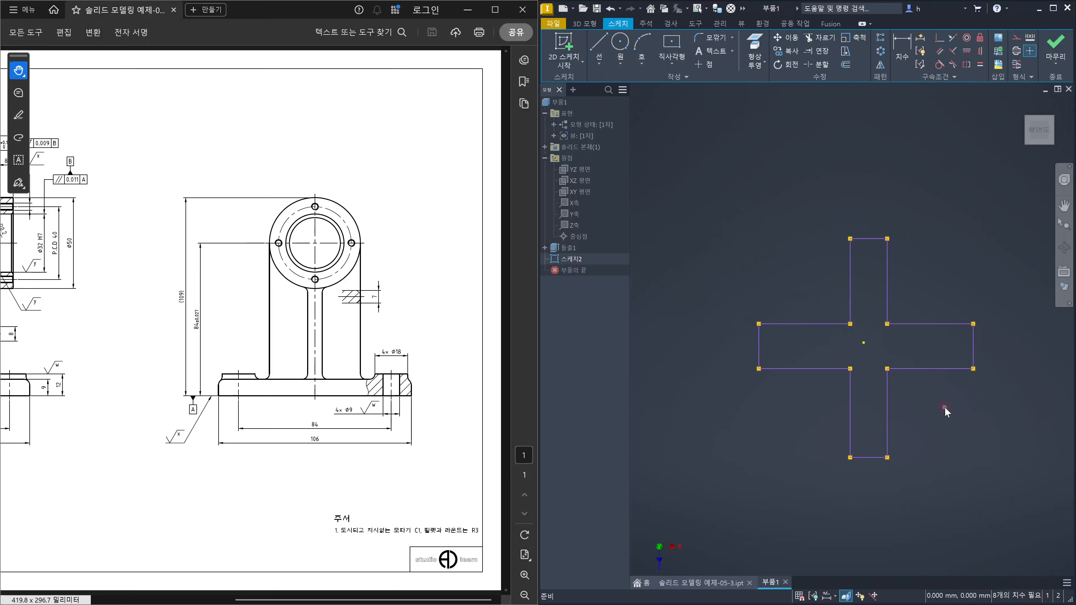
pyautogui.click(945, 407)
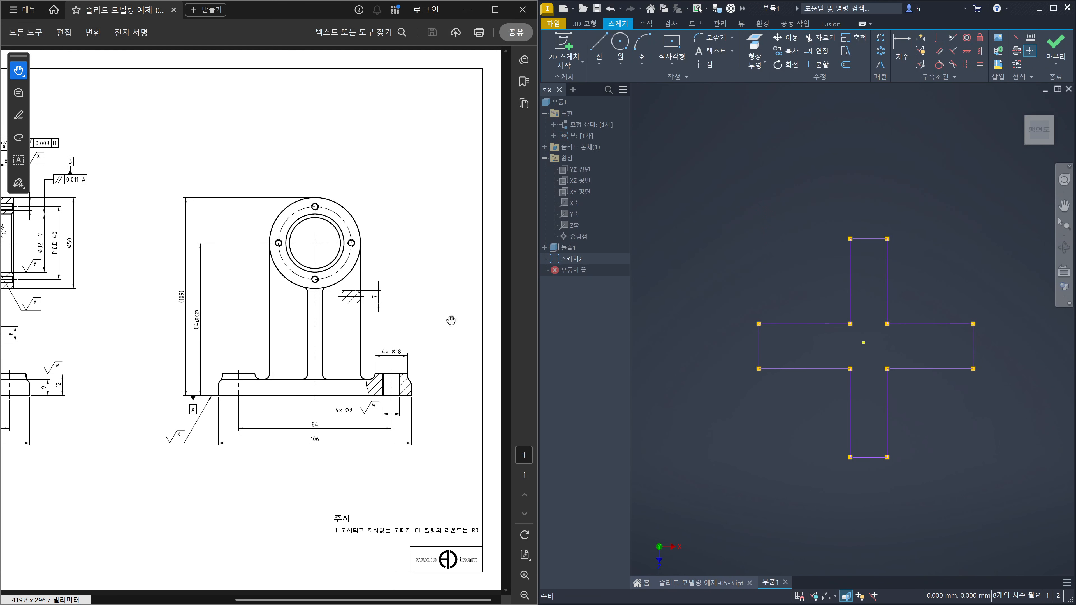
# - Dimension the cross's overall width between the left and right arm ends as 54 mm
pyautogui.moveTo(151, 341); pyautogui.dragTo(426, 346)
pyautogui.click(761, 205)
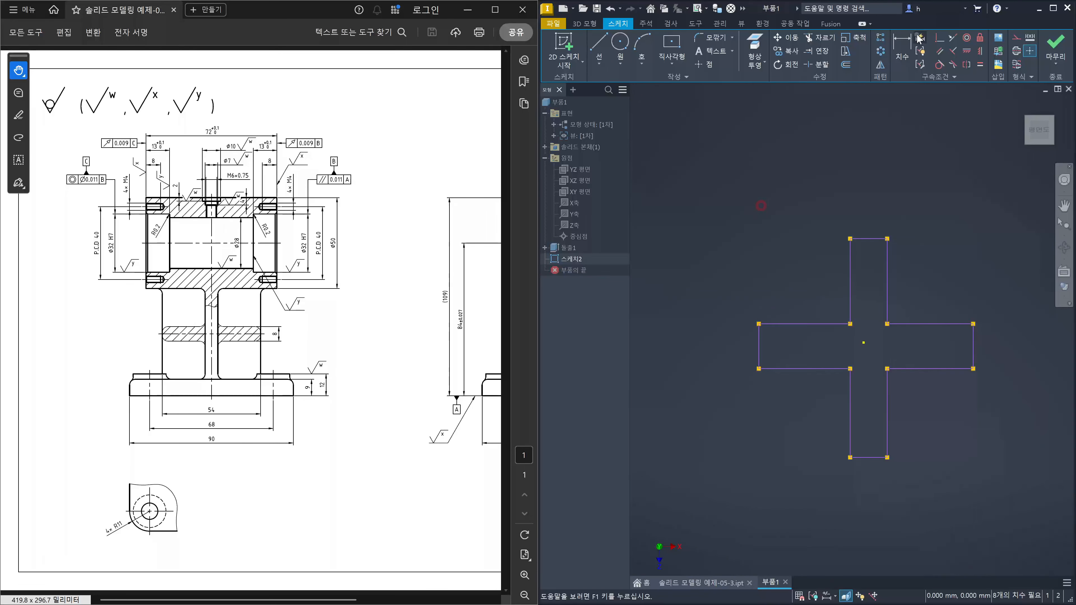
pyautogui.click(901, 47)
pyautogui.click(759, 360)
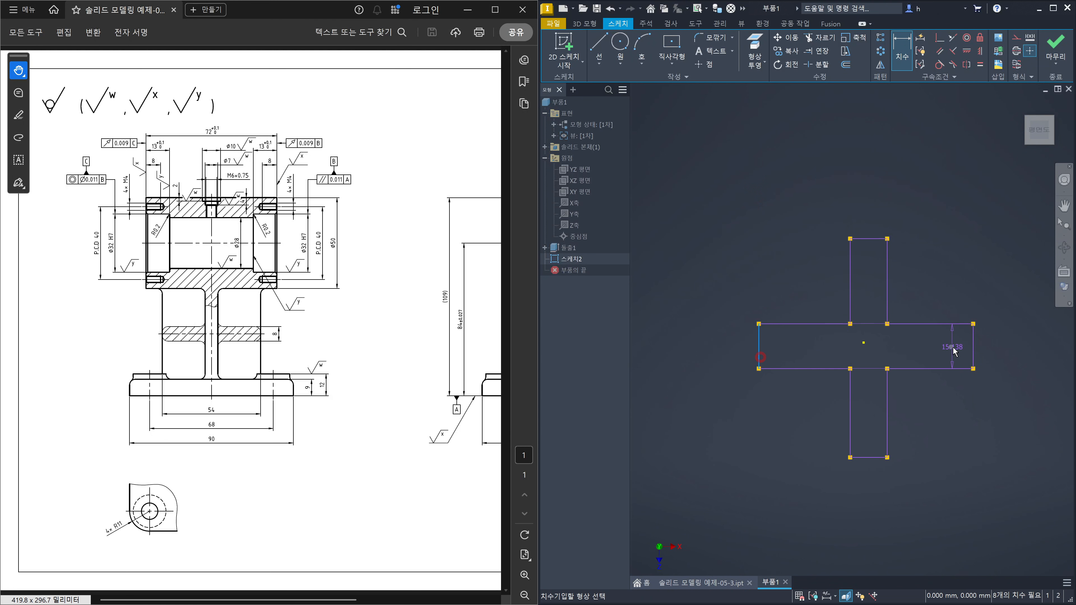
pyautogui.click(974, 356)
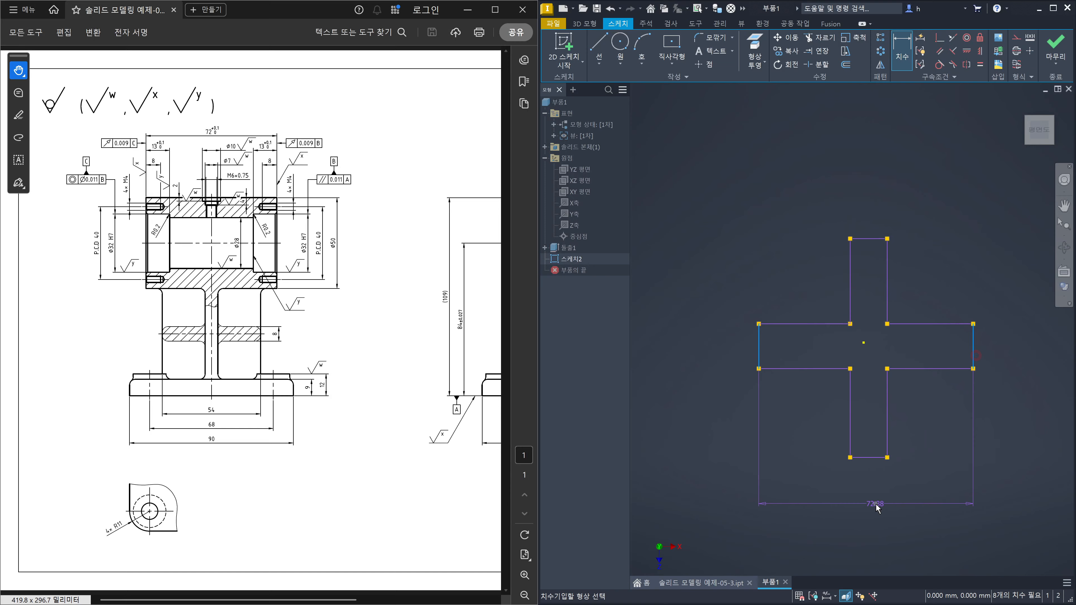
pyautogui.click(875, 504)
pyautogui.write('54')
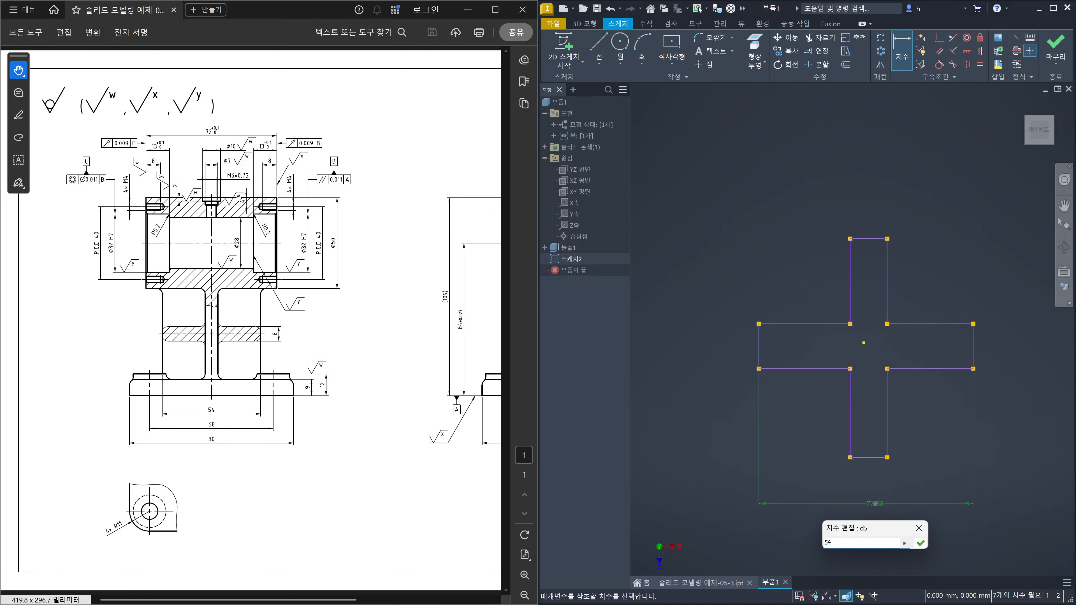
pyautogui.press('Return')
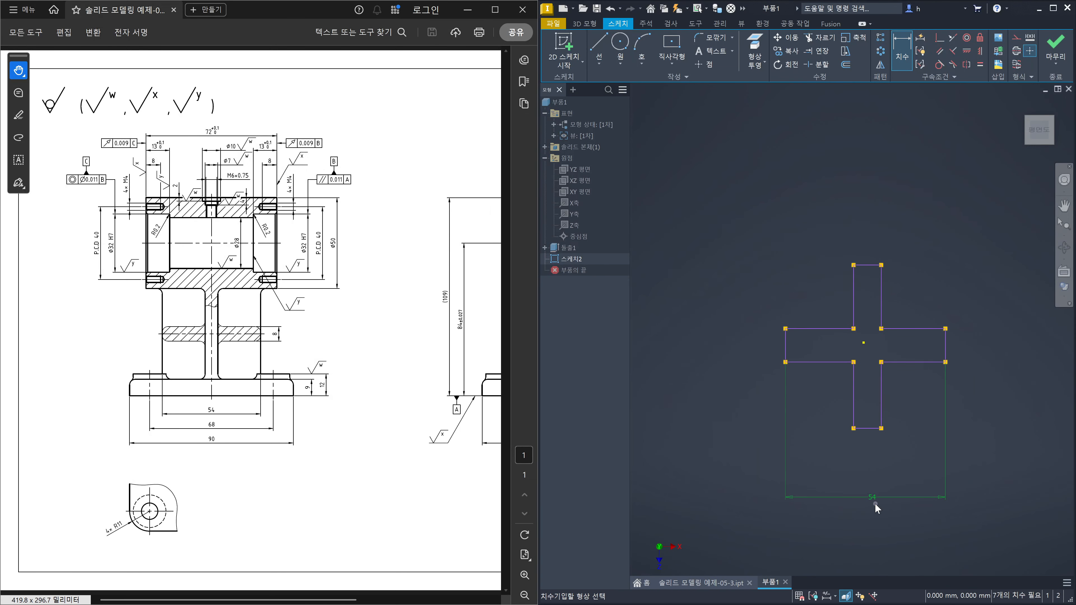
# - Dimension the distance between the left arm's upper and lower edges as 8 mm
pyautogui.click(809, 329)
pyautogui.click(809, 362)
pyautogui.click(757, 348)
pyautogui.write('8')
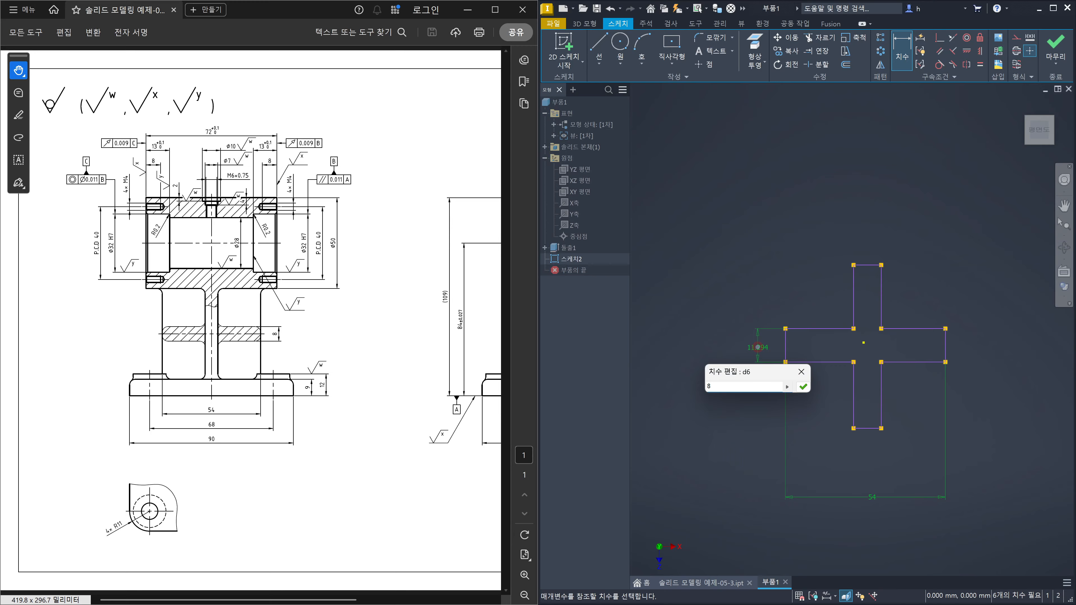
pyautogui.press('Return')
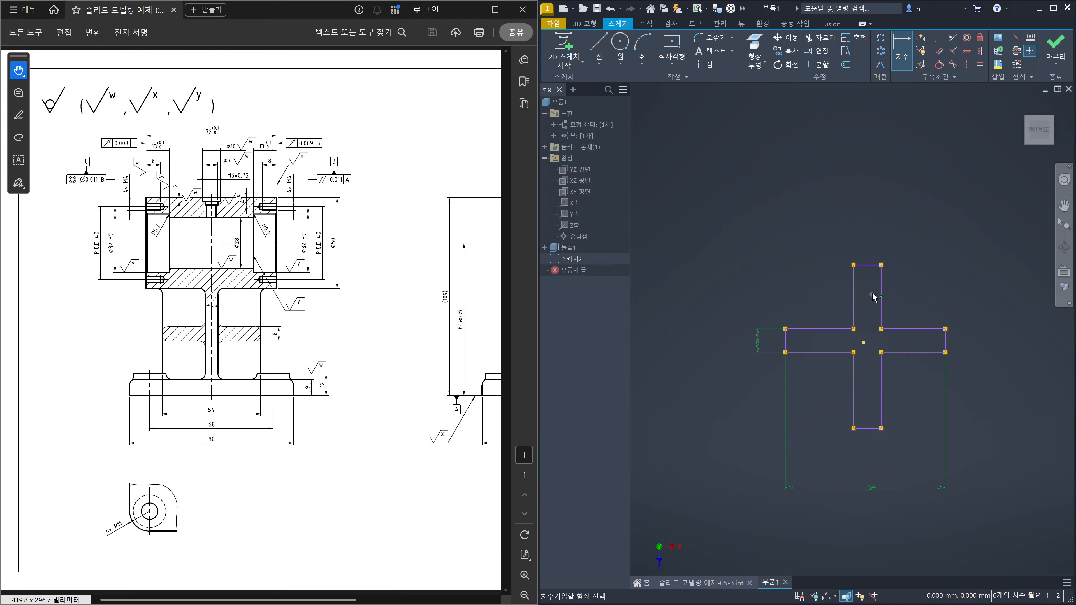
# - Dimension the upper arm's width between its two vertical edges as 7 mm
pyautogui.click(856, 286)
pyautogui.click(880, 285)
pyautogui.click(874, 239)
pyautogui.write('7')
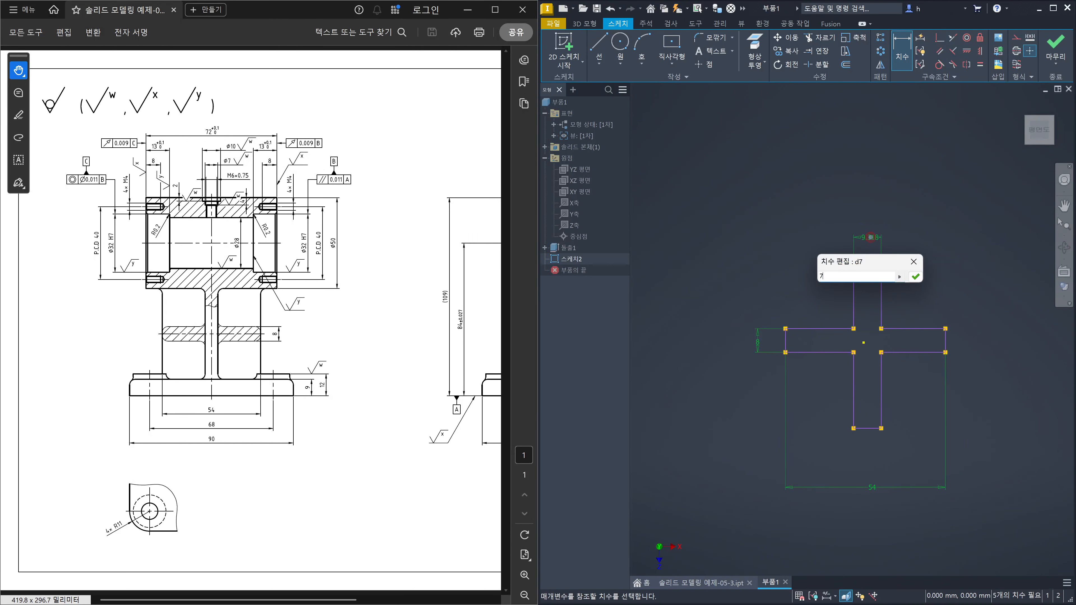
pyautogui.press('Return')
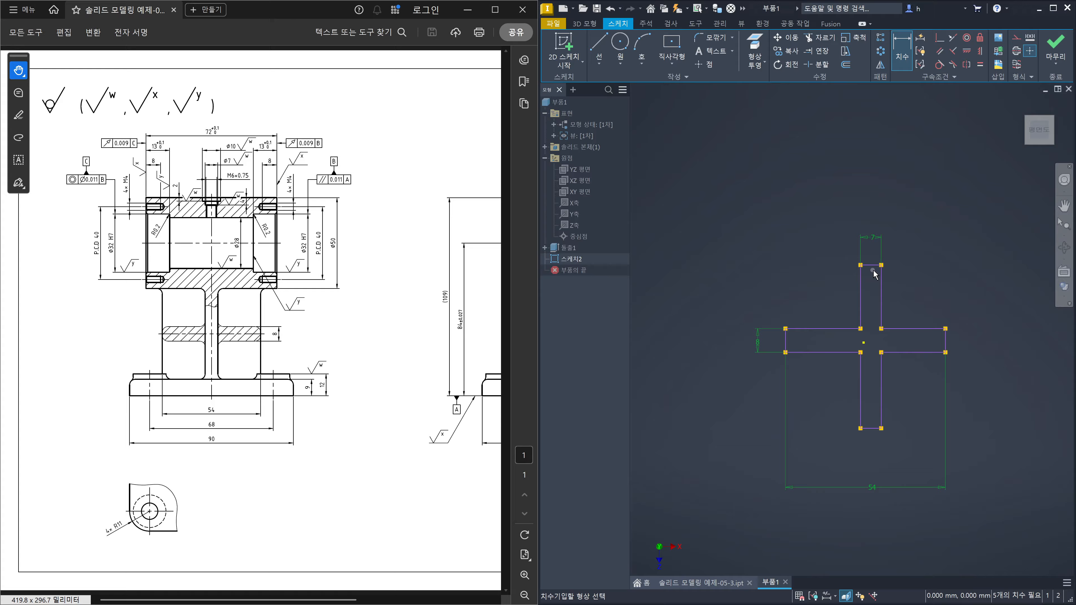
# - Dimension the cross's overall height between the upper and lower arm ends as 50 mm
pyautogui.scroll(3, 878, 264)
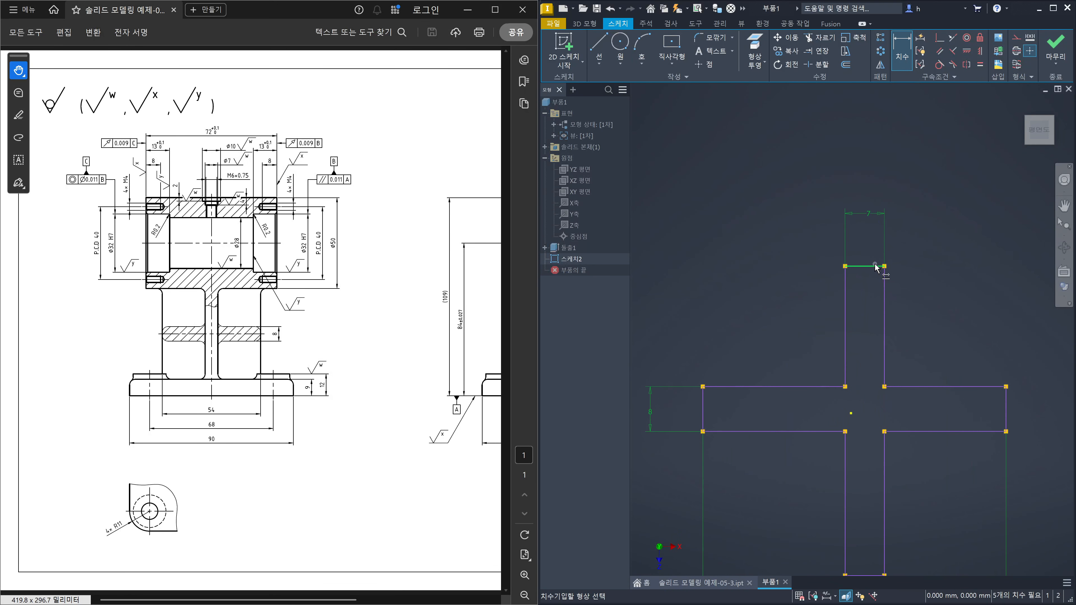
pyautogui.click(876, 265)
pyautogui.scroll(-5, 876, 265)
pyautogui.scroll(3, 876, 350)
pyautogui.scroll(2, 876, 352)
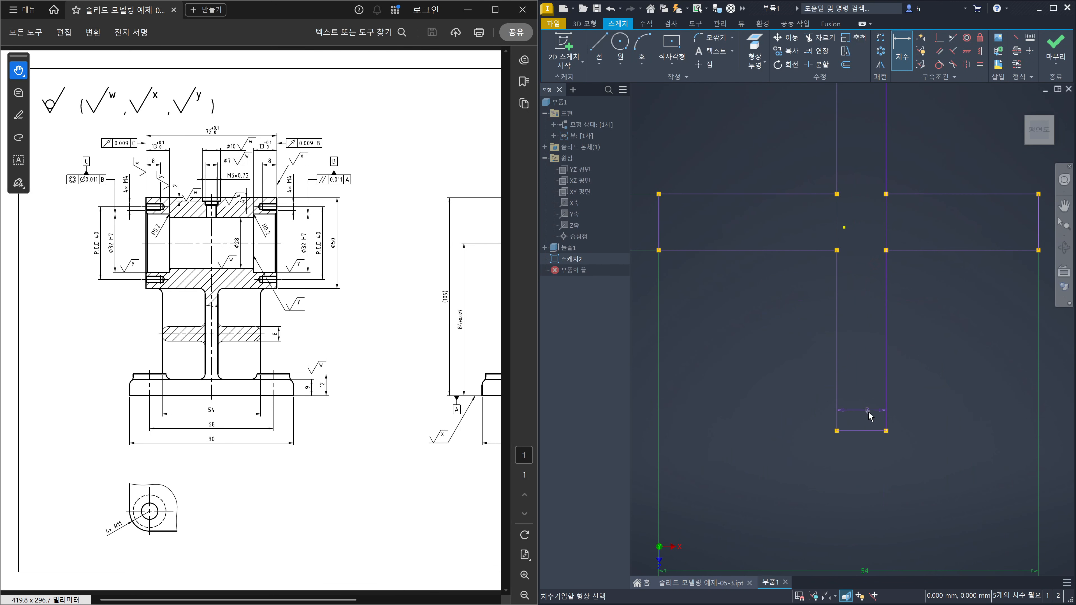
pyautogui.scroll(-5, 875, 437)
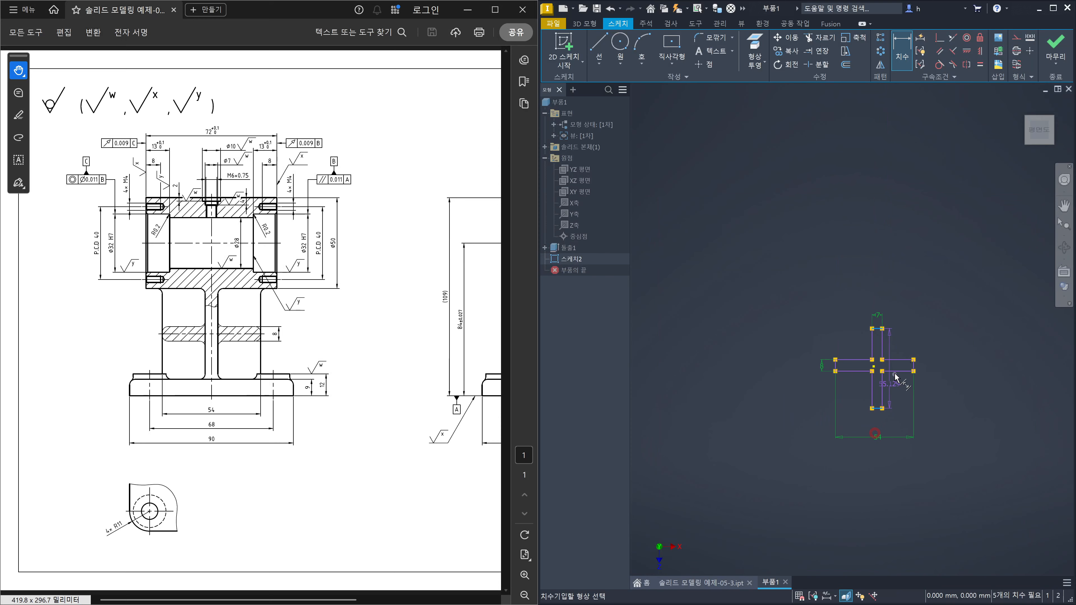
pyautogui.click(959, 376)
pyautogui.write('50')
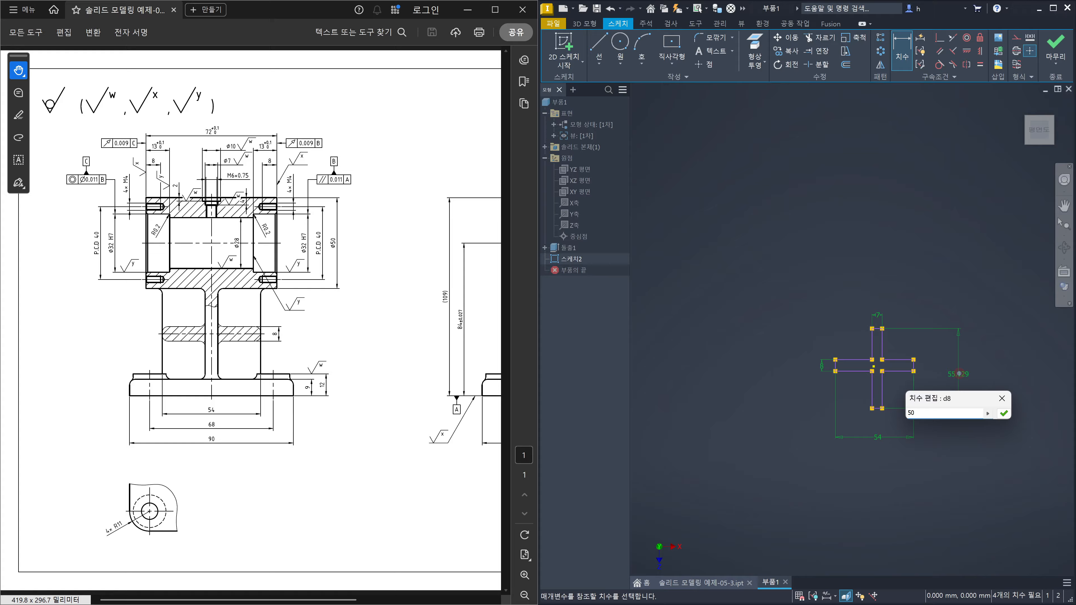
pyautogui.press('Return')
pyautogui.scroll(4, 903, 376)
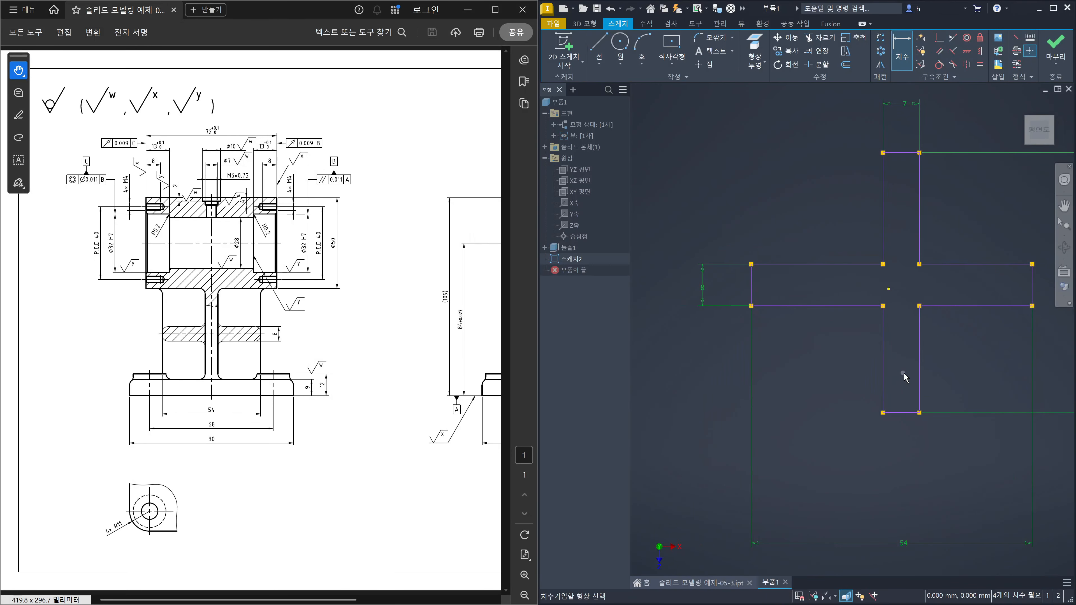
# - Fillet the two outer corners at the end of the cross's upper arm with a 3 mm radius
pyautogui.press('Escape')
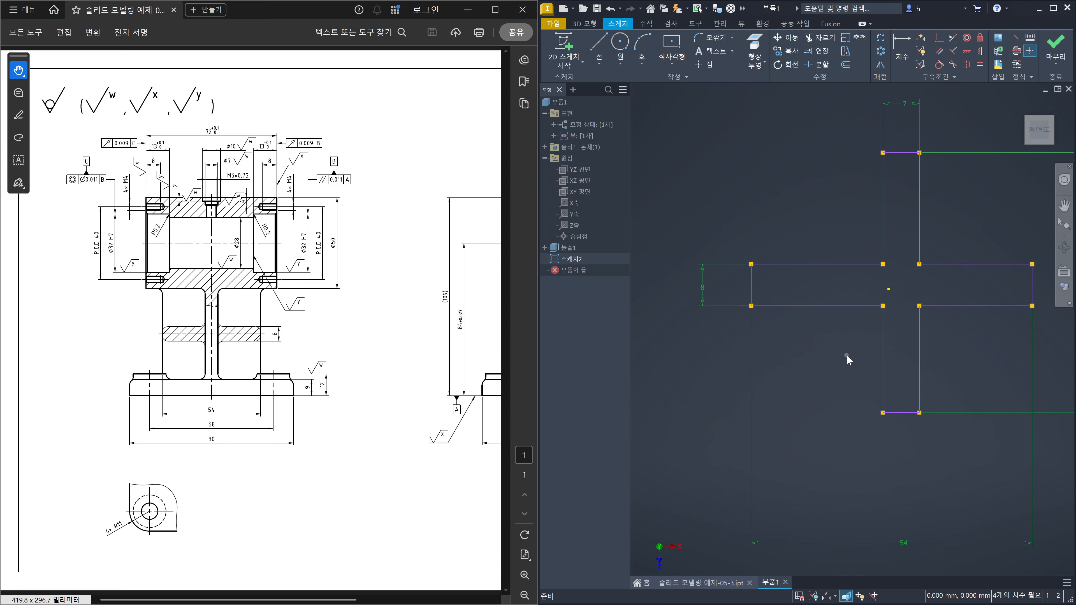
pyautogui.click(823, 201)
pyautogui.click(810, 157)
pyautogui.click(712, 37)
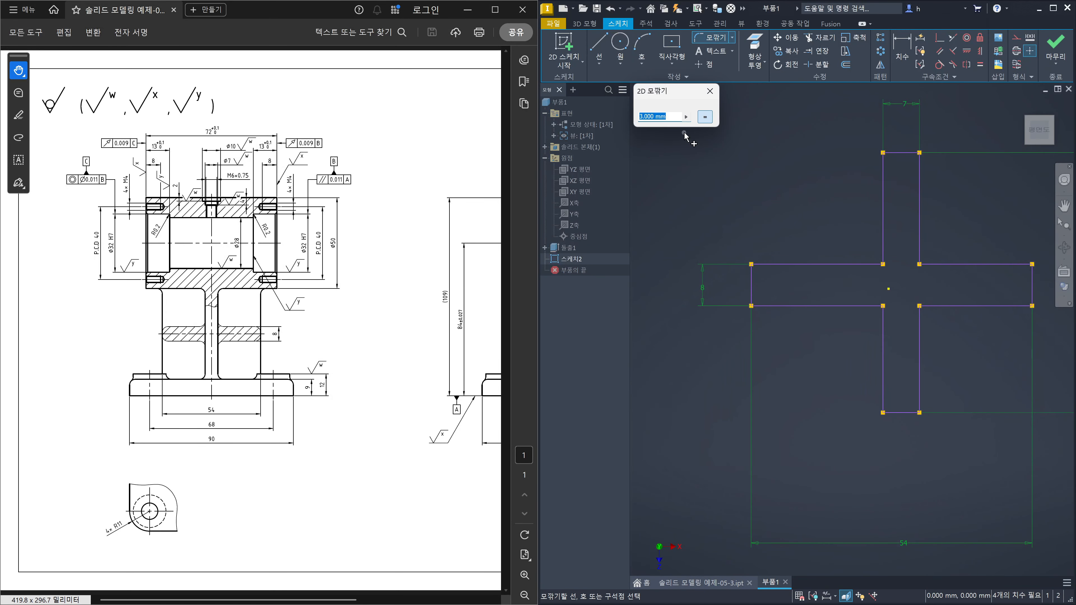
pyautogui.click(884, 152)
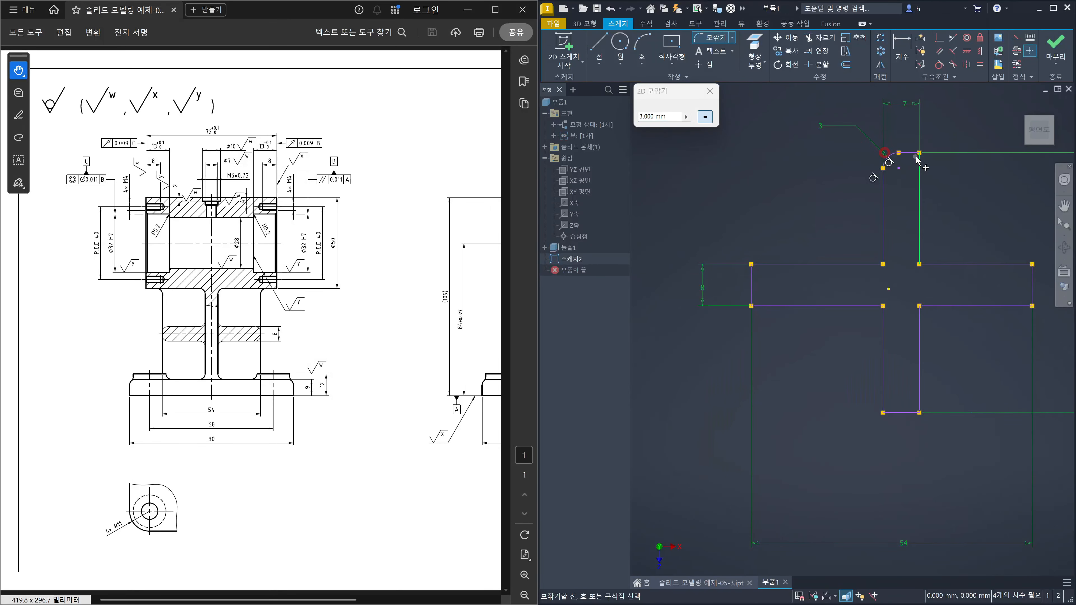
pyautogui.click(921, 158)
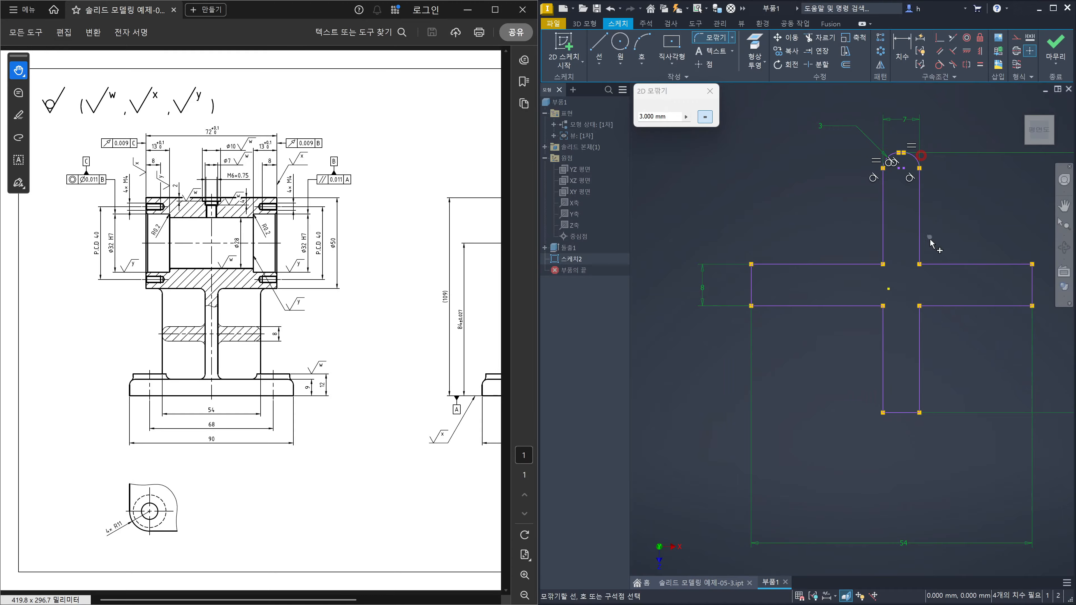
# - Add 3 mm fillets to the right arm's two end corners and the two inner corners where it meets the vertical arms
pyautogui.click(918, 259)
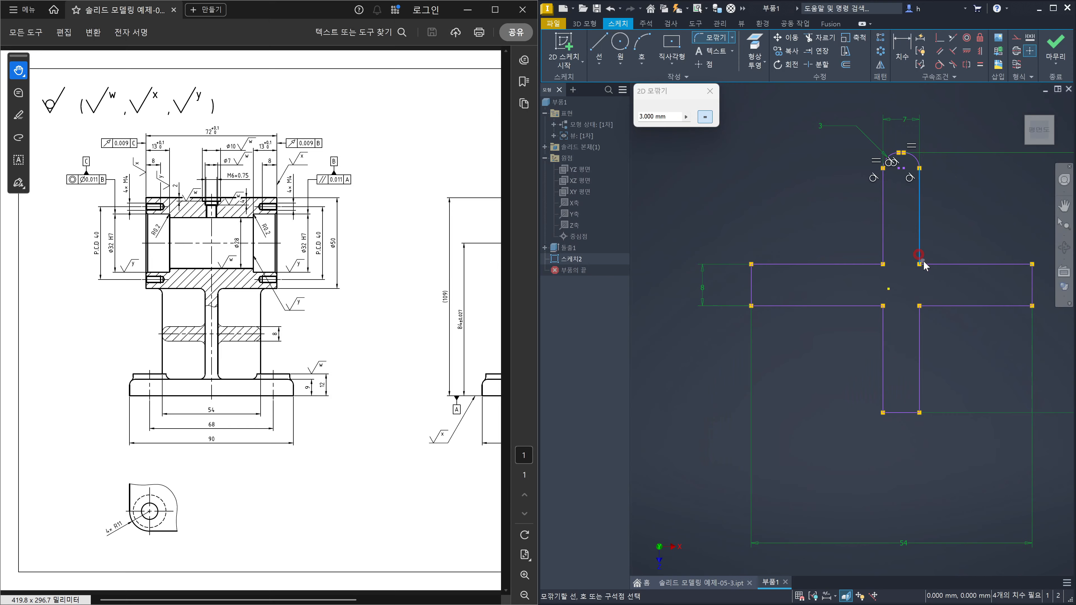
pyautogui.click(1032, 274)
pyautogui.click(1021, 264)
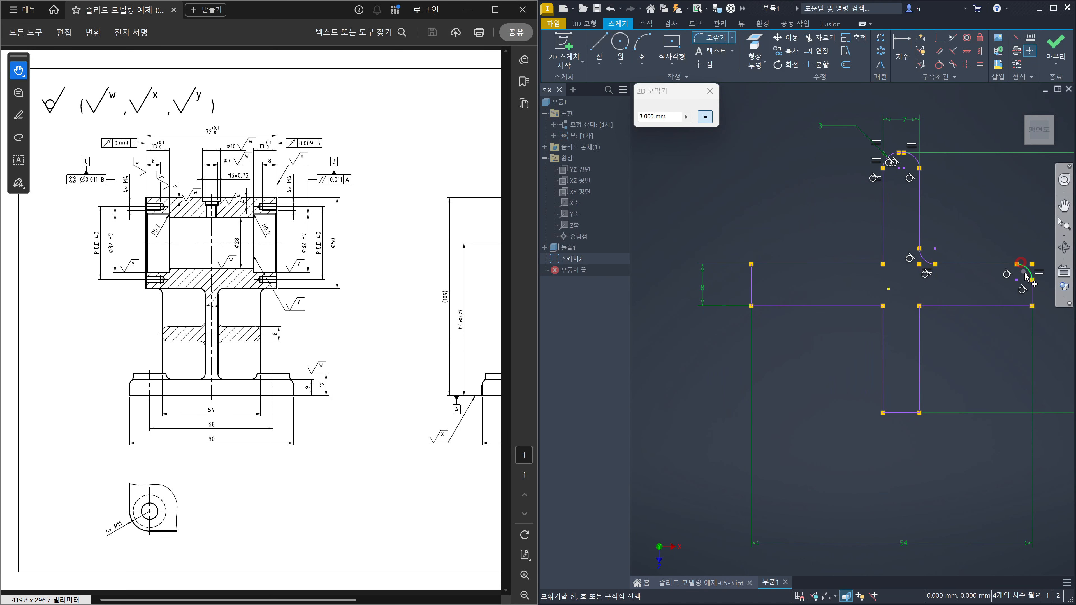
pyautogui.click(1032, 297)
pyautogui.click(1011, 306)
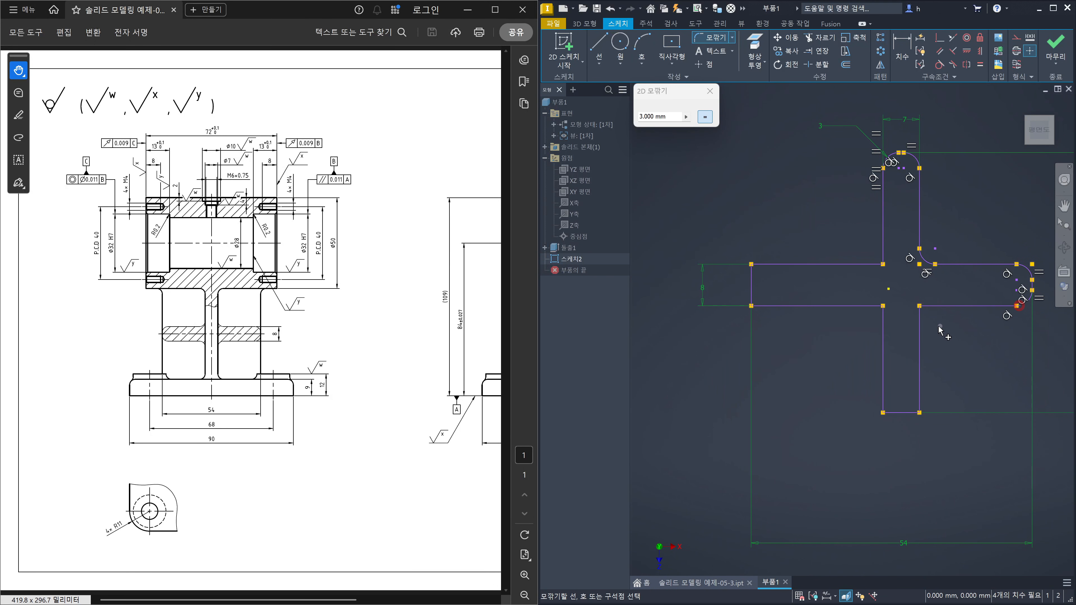
pyautogui.click(934, 306)
pyautogui.click(920, 352)
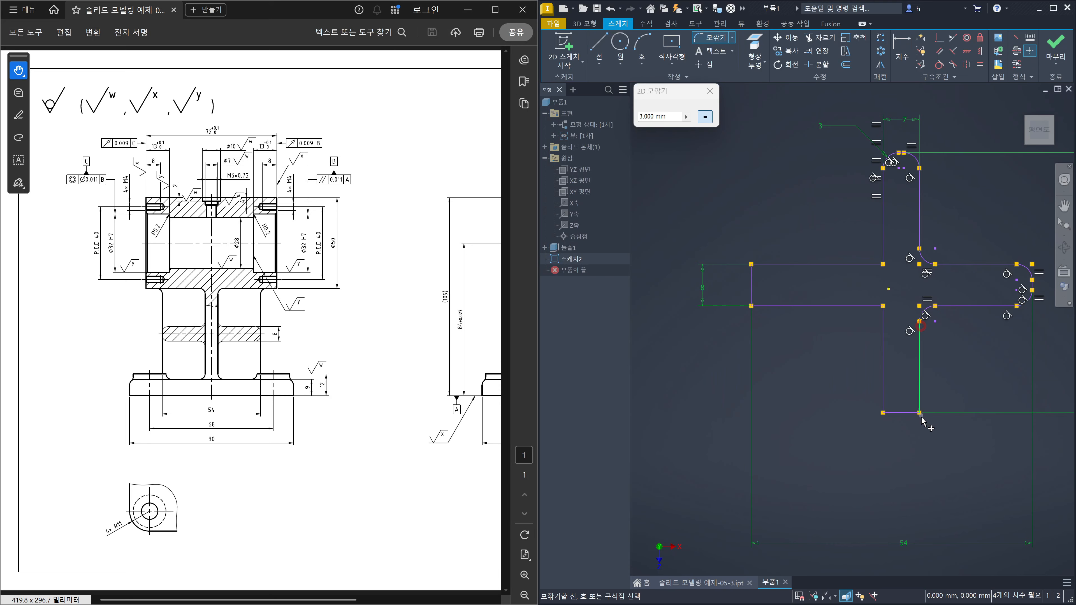
# - Round the two end corners of the cross's lower arm with 3 mm fillets
pyautogui.click(919, 400)
pyautogui.click(892, 412)
pyautogui.click(891, 413)
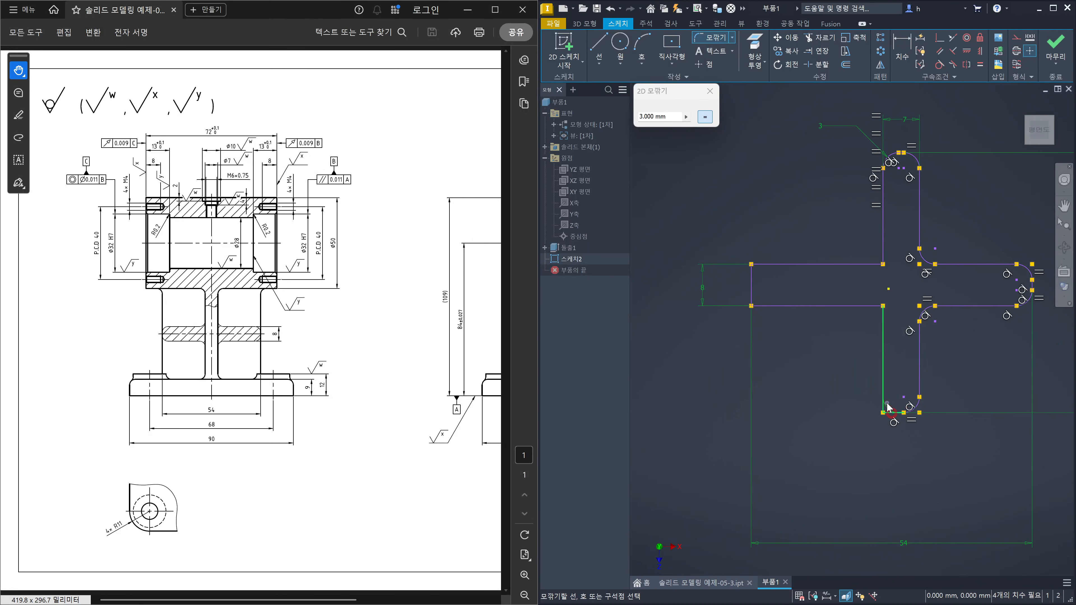
pyautogui.click(883, 406)
# - Add 3 mm fillets to the left arm's two end corners and the two inner corners where it meets the vertical arms
pyautogui.click(882, 352)
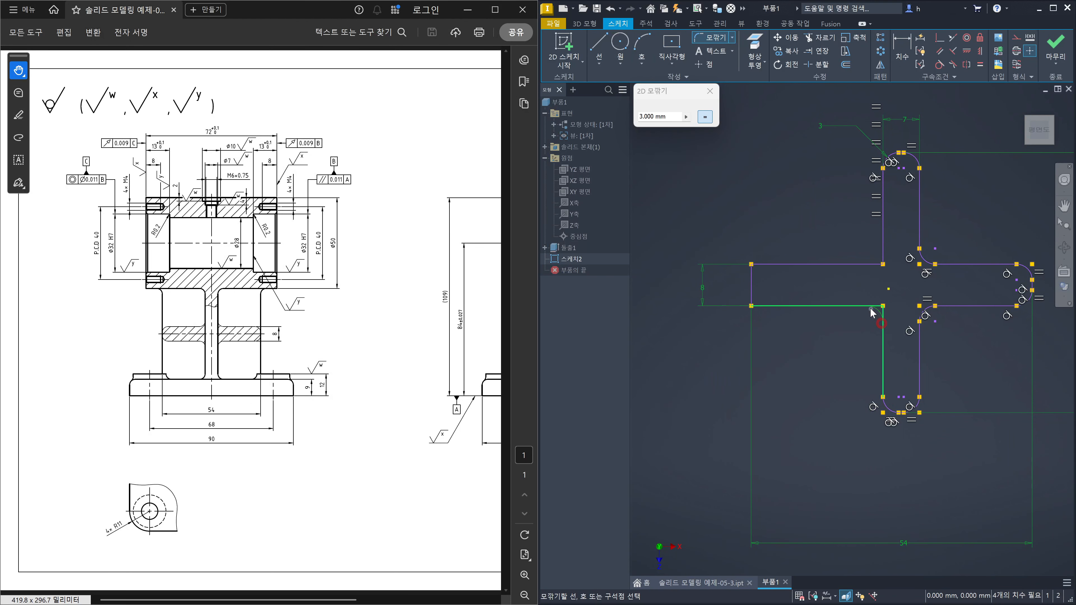
pyautogui.click(860, 306)
pyautogui.click(769, 306)
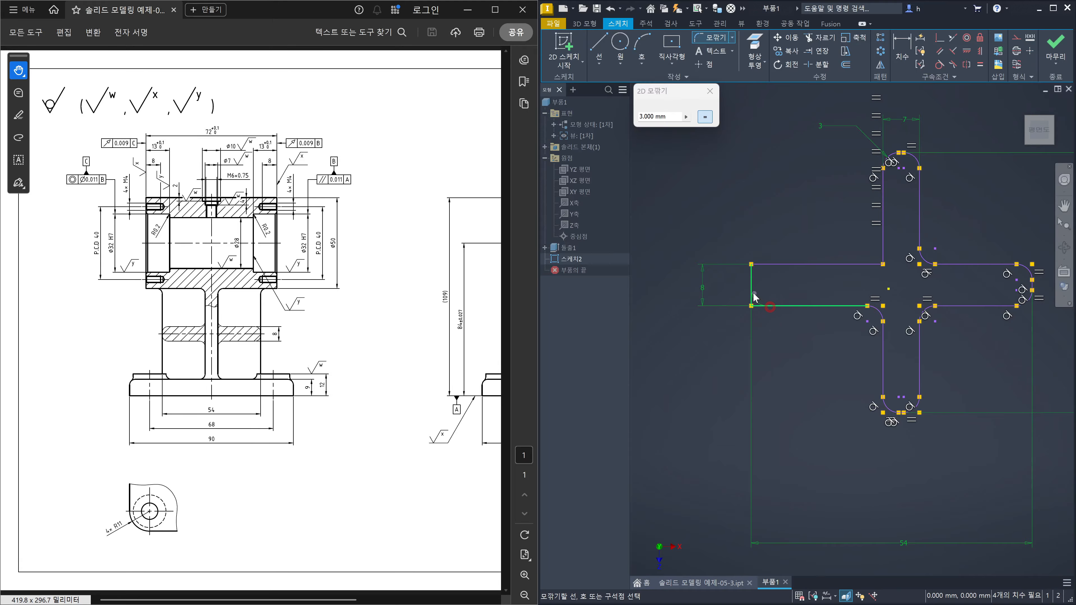
pyautogui.click(752, 294)
pyautogui.click(752, 278)
pyautogui.click(753, 262)
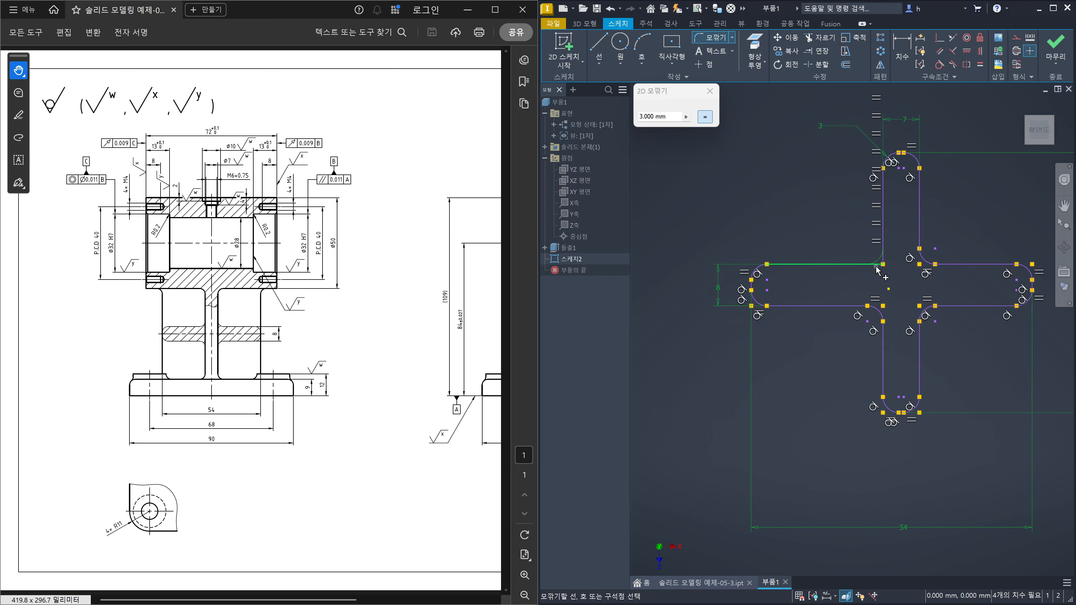
pyautogui.click(884, 270)
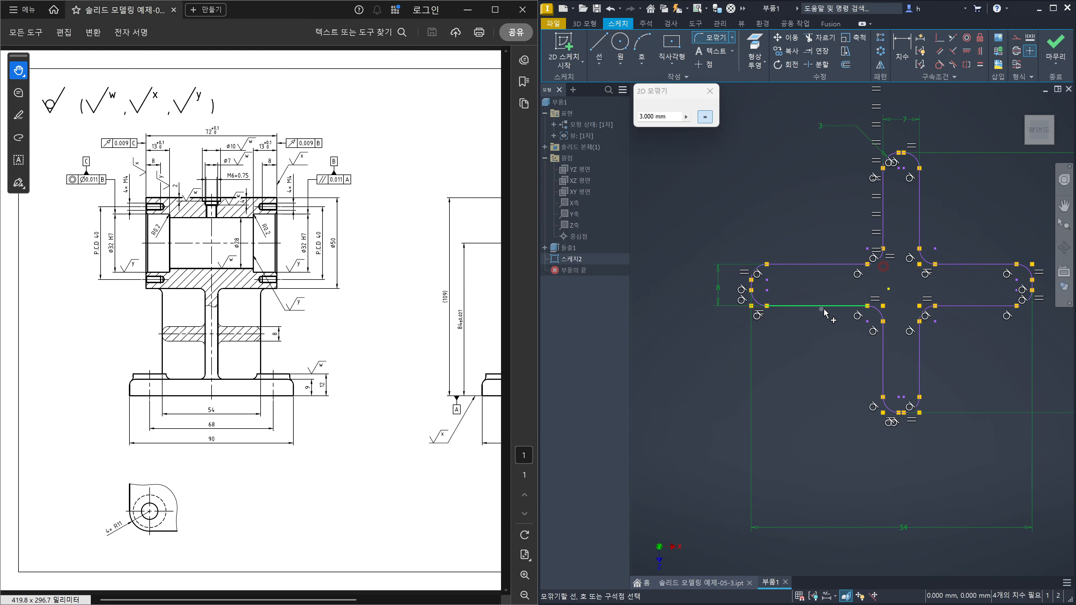
pyautogui.press('Escape')
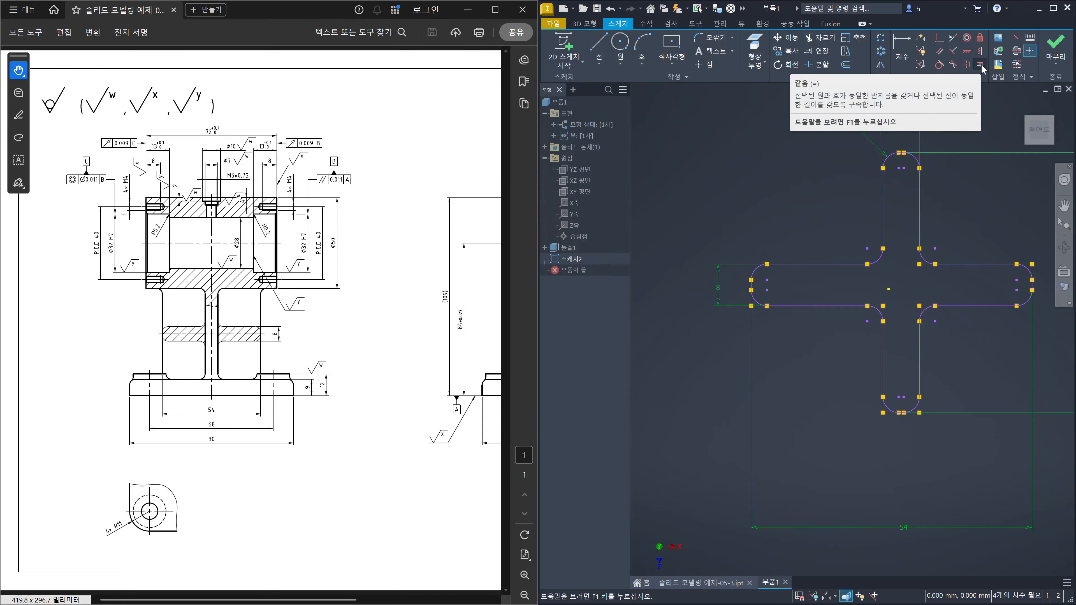
# - Constrain the left and right arms' upper edges as equal, and likewise the left edges of the upper and lower arms
pyautogui.press('=')
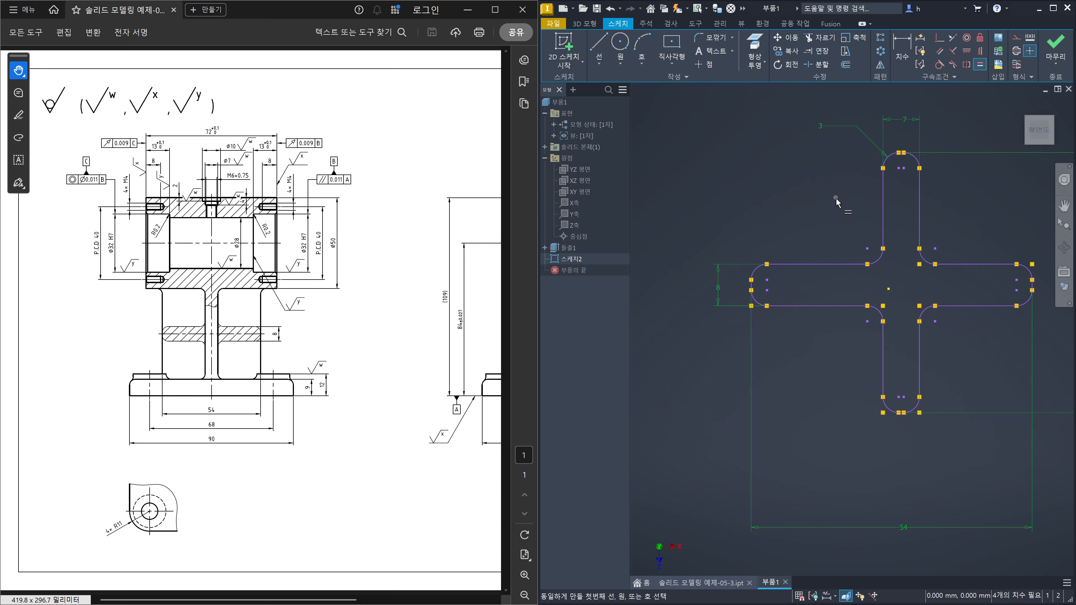
pyautogui.click(835, 264)
pyautogui.click(960, 265)
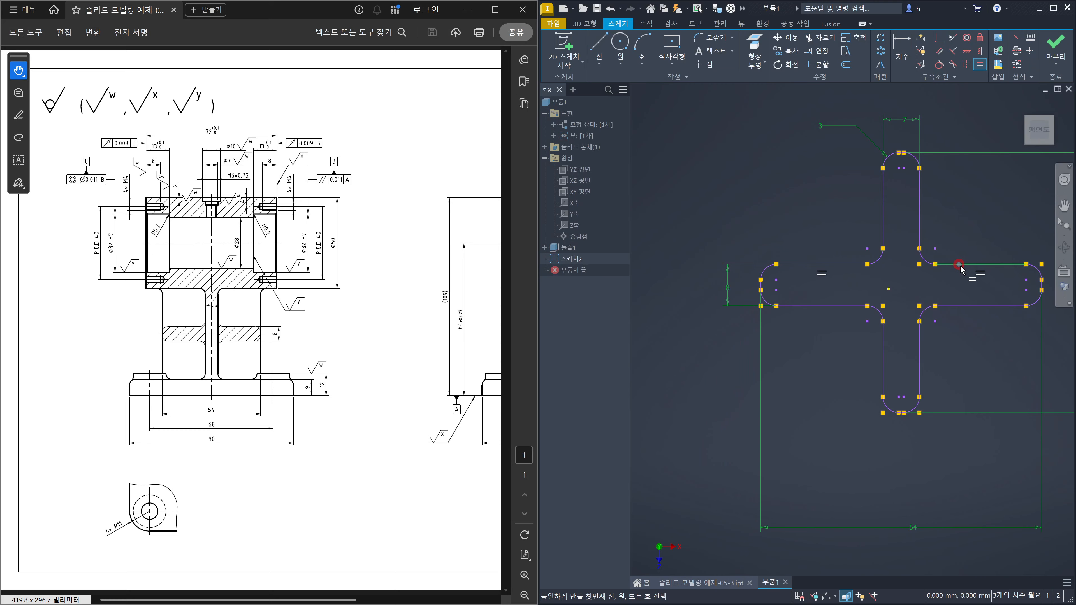
pyautogui.click(883, 217)
pyautogui.click(884, 351)
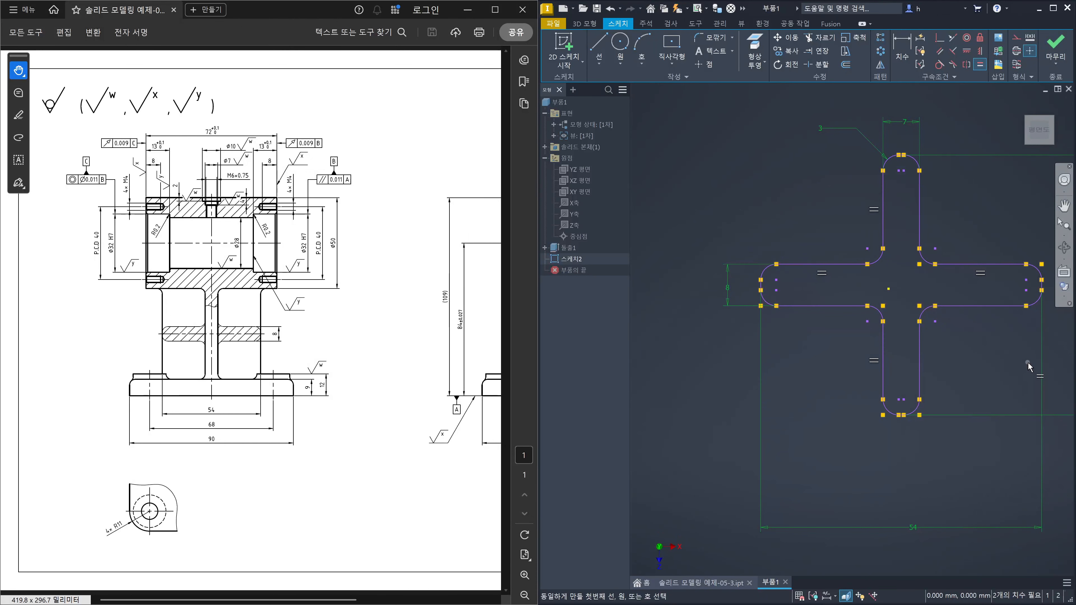
pyautogui.press('Escape')
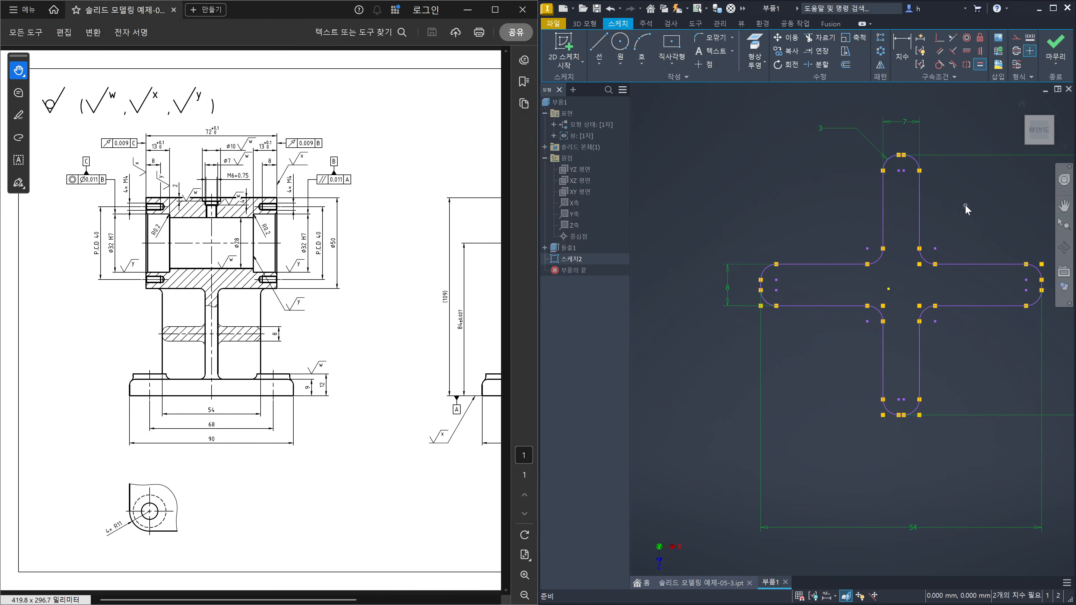
# - Align the midpoint of the upper arm's end edge vertically with the sketch origin
pyautogui.click(965, 205)
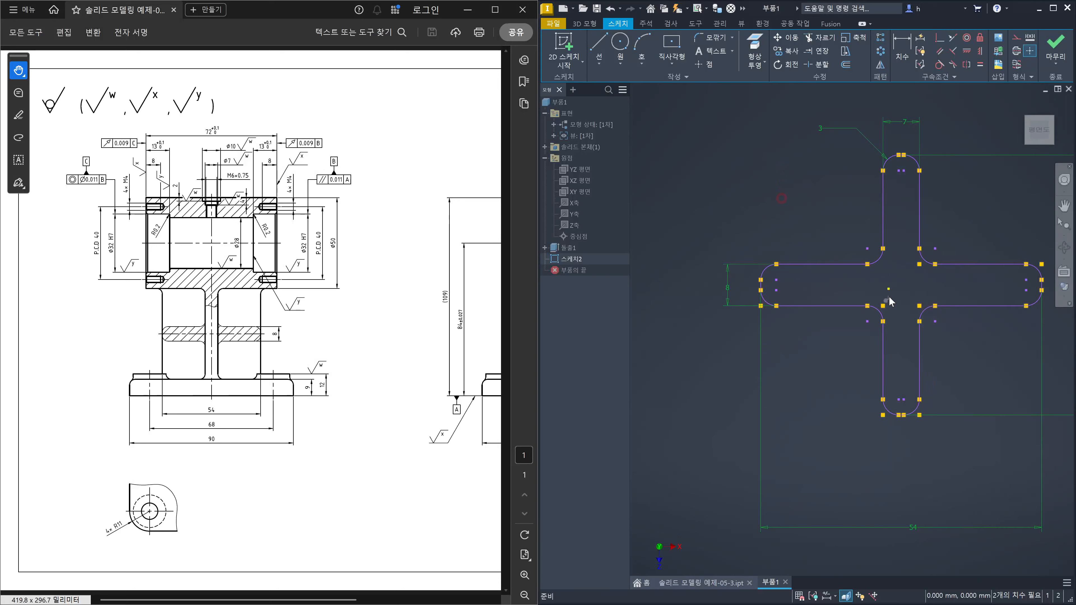
pyautogui.scroll(5, 941, 201)
pyautogui.moveTo(886, 153); pyautogui.dragTo(912, 305, button='middle')
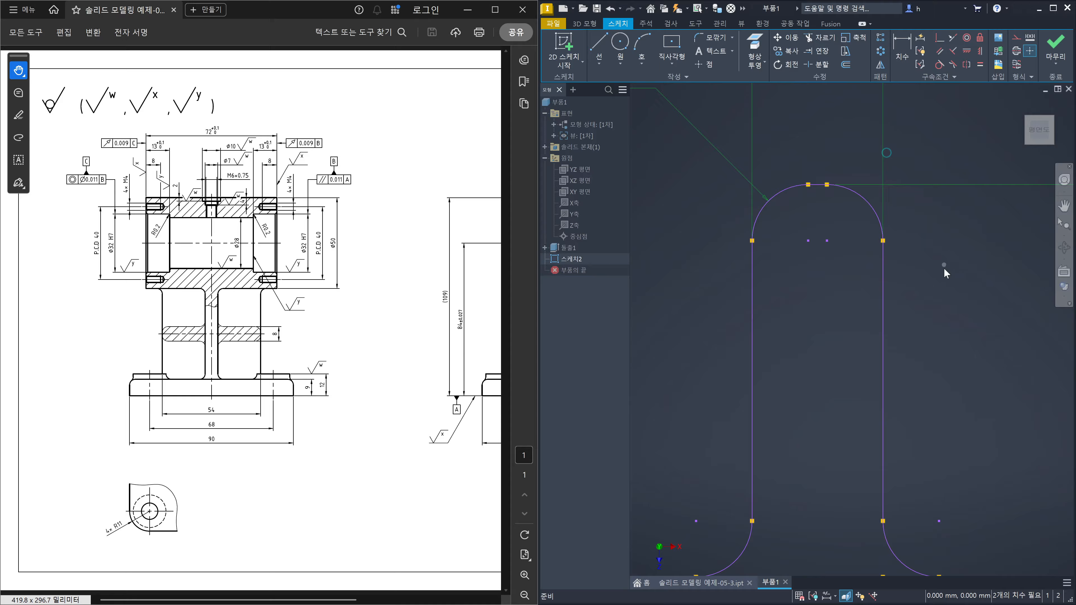
pyautogui.press('i')
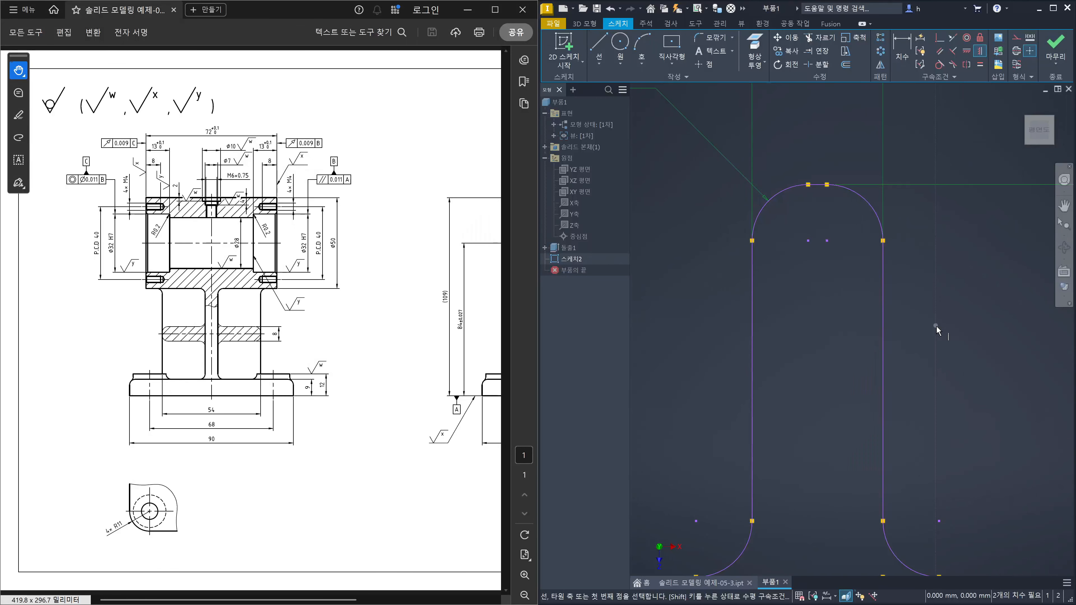
pyautogui.scroll(5, 822, 197)
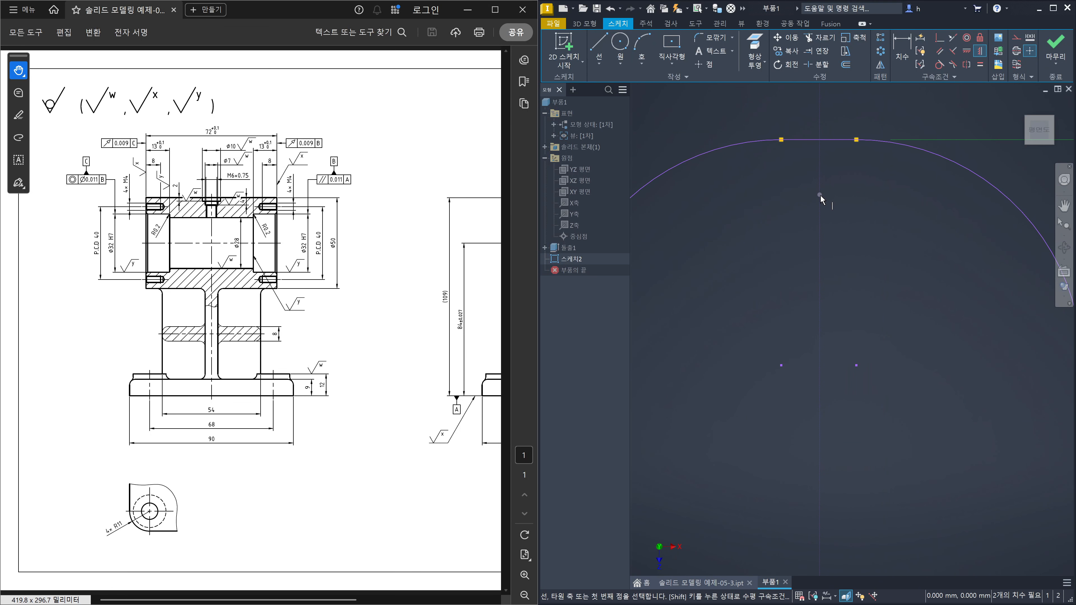
pyautogui.click(819, 141)
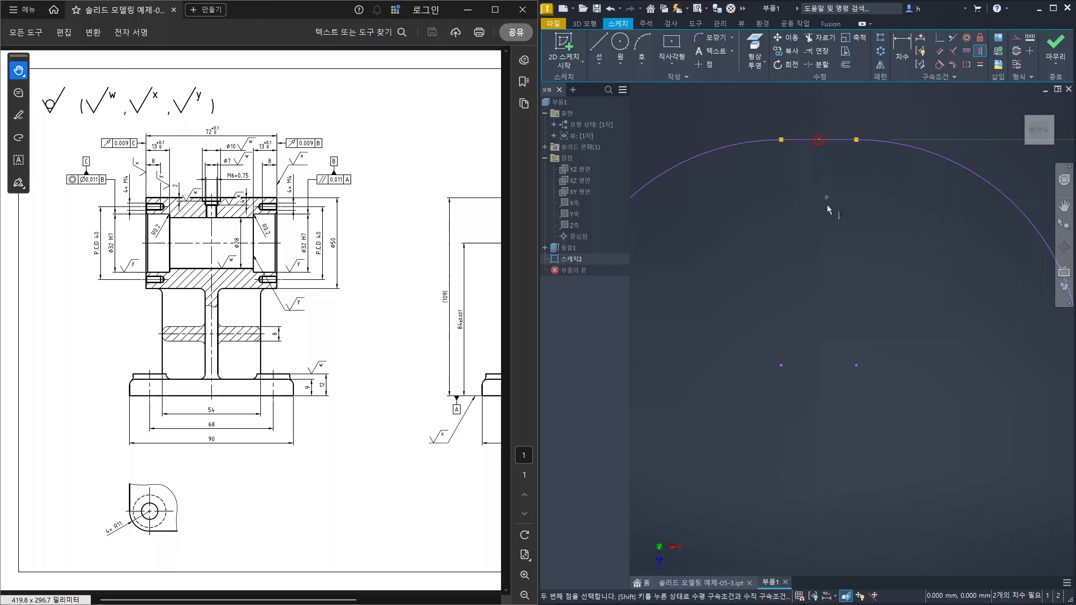
pyautogui.scroll(-5, 833, 256)
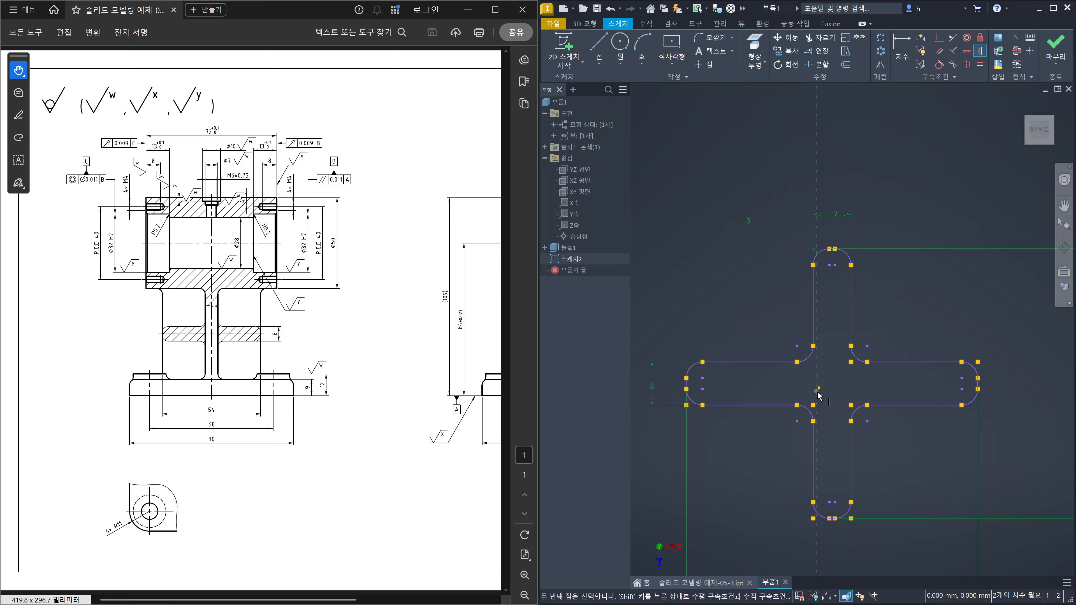
pyautogui.click(819, 389)
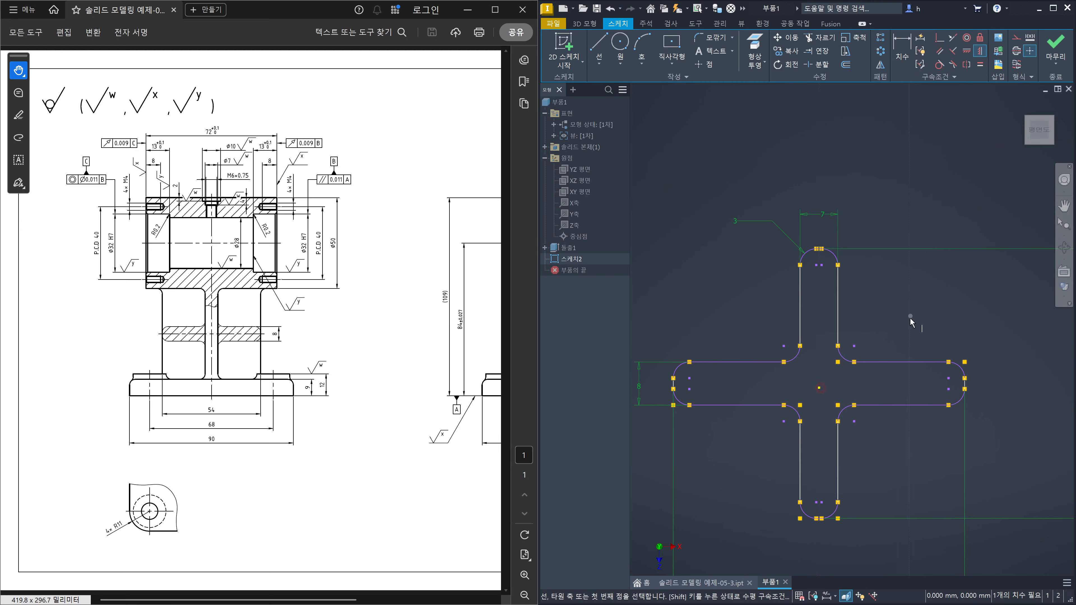
# - Align the midpoint of the left arm's end edge horizontally with the sketch origin
pyautogui.press('shift')
pyautogui.scroll(3, 722, 428)
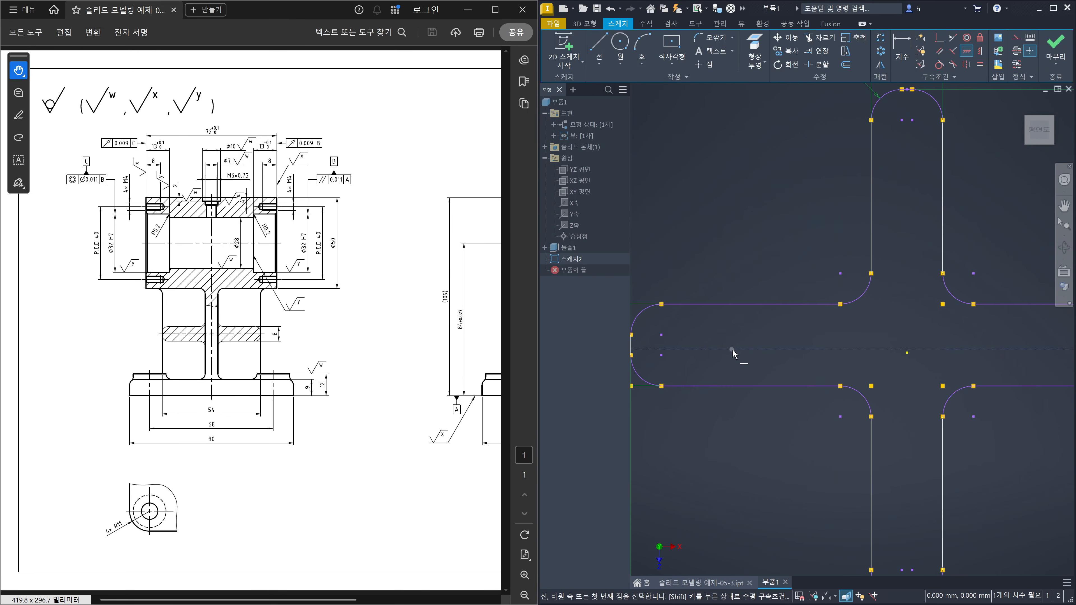
pyautogui.scroll(3, 731, 349)
pyautogui.click(748, 364)
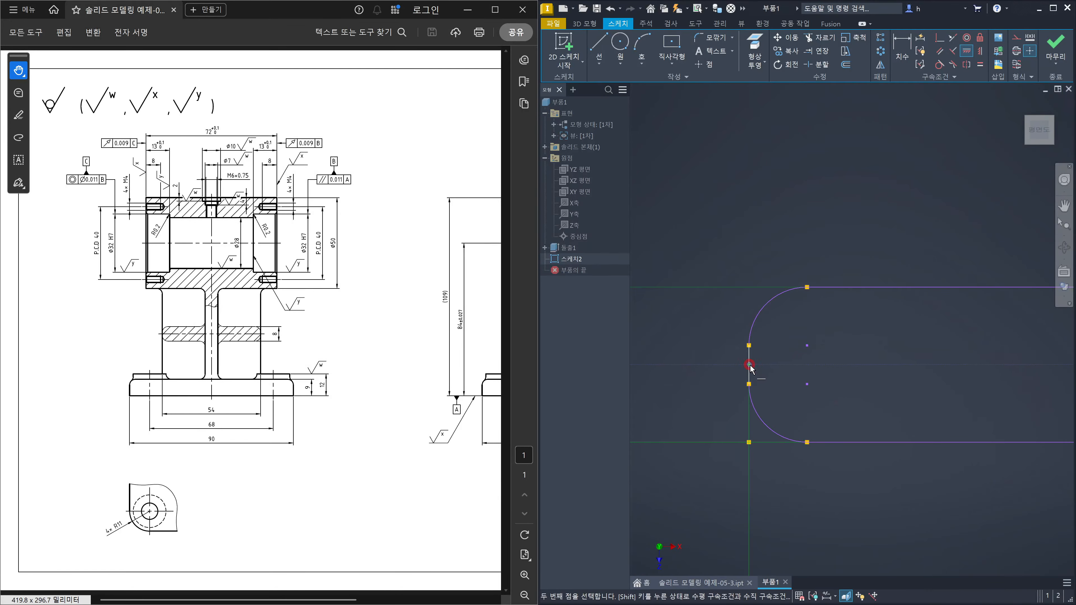
pyautogui.scroll(-3, 849, 374)
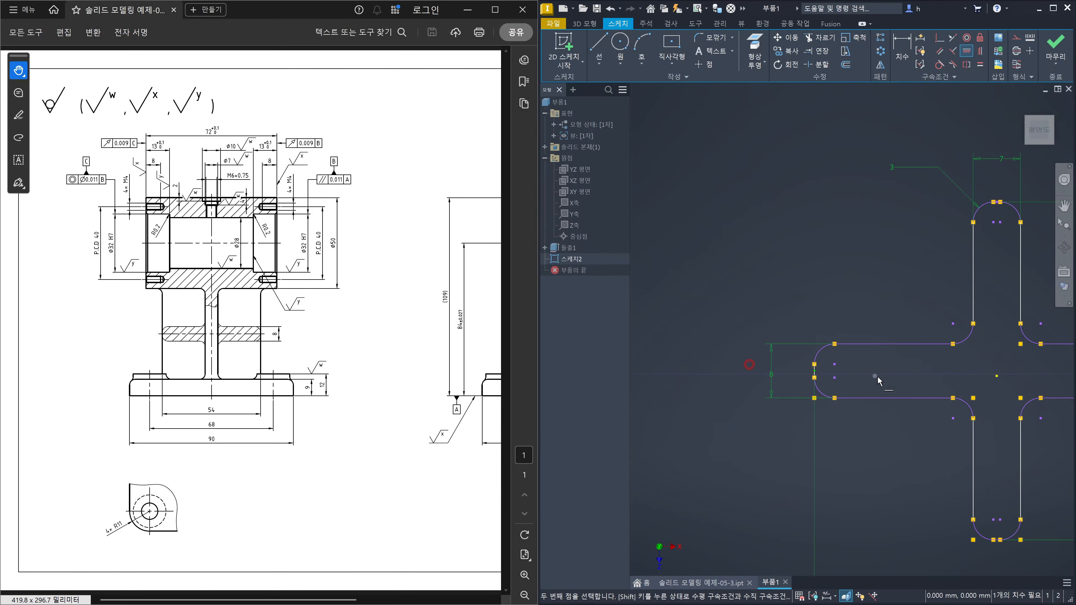
pyautogui.click(999, 377)
pyautogui.scroll(-3, 960, 417)
# - Extrude the cross profile 84 mm upward in the default direction as a new solid body, matching the drawing's 84 height
pyautogui.press('Home')
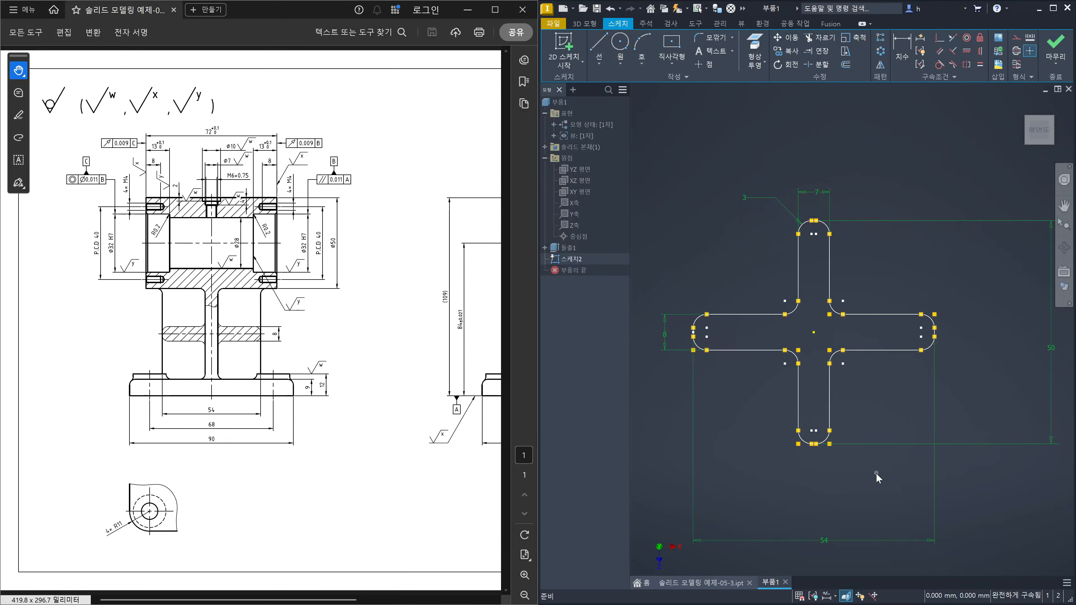
pyautogui.press('e')
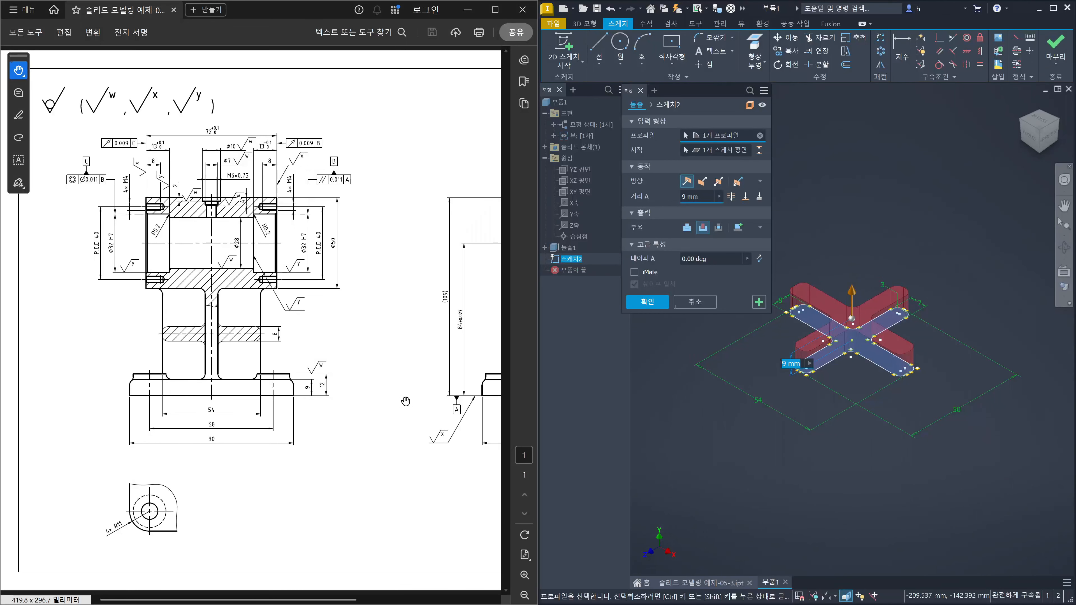
pyautogui.moveTo(406, 401)
pyautogui.mouseDown()
pyautogui.moveTo(228, 442)
pyautogui.moveTo(182, 436)
pyautogui.mouseUp()
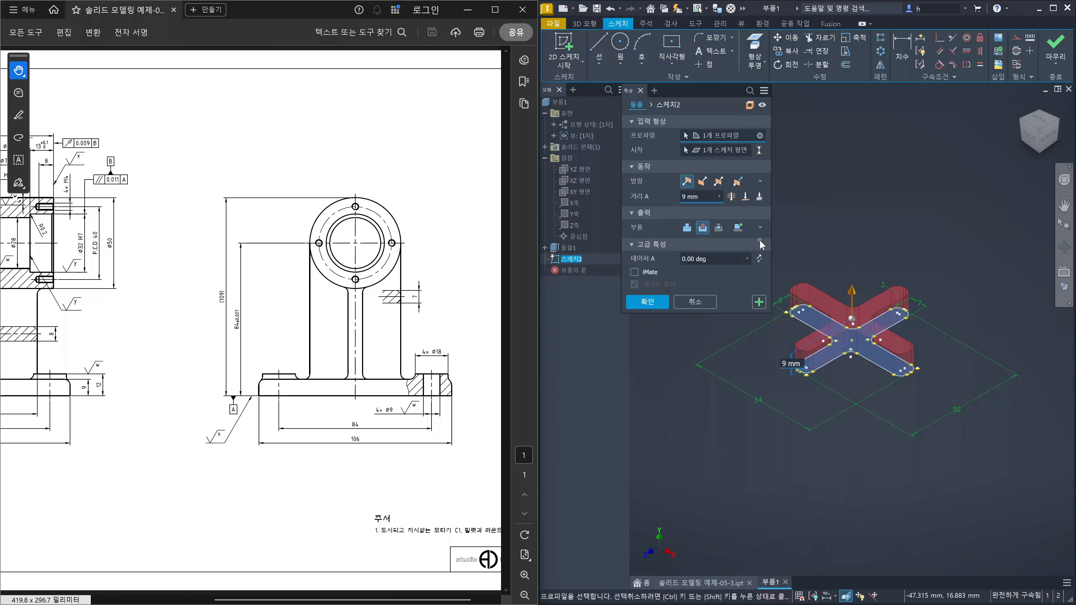
pyautogui.click(706, 196)
pyautogui.write('84')
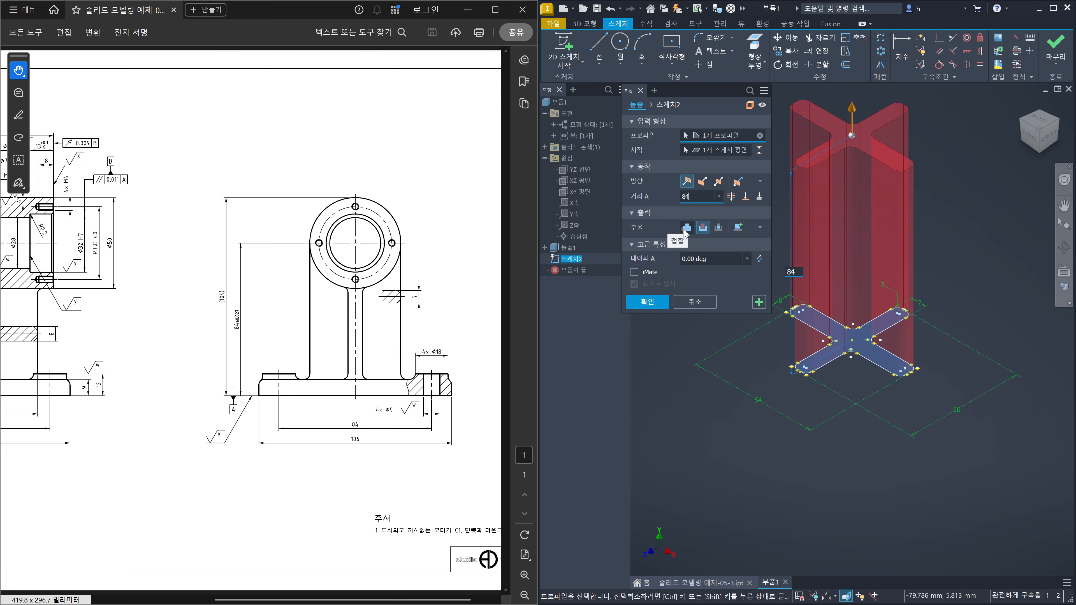
pyautogui.click(738, 227)
pyautogui.click(702, 181)
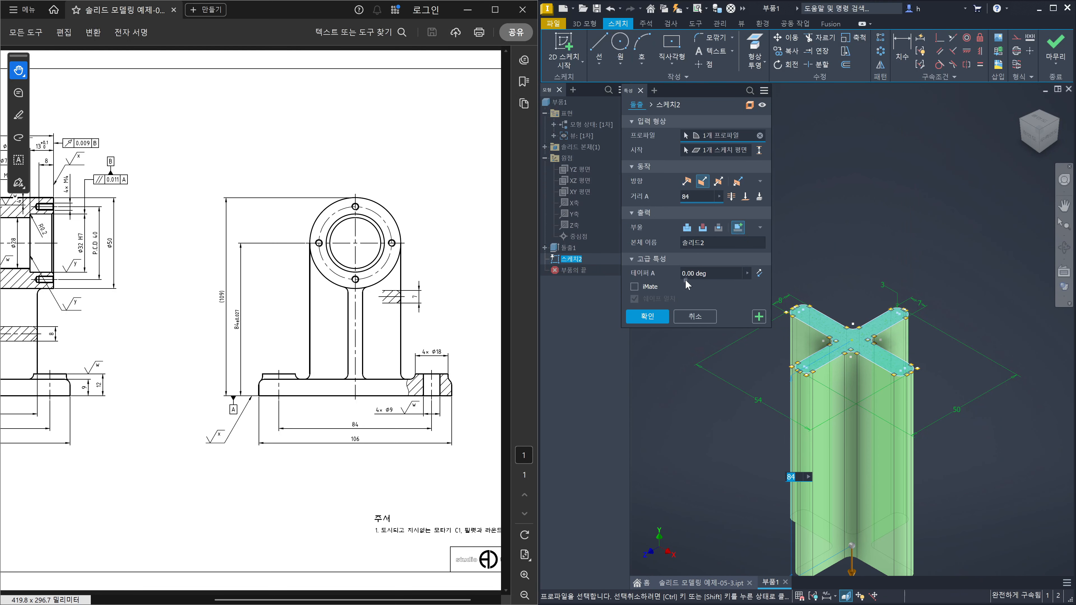
pyautogui.click(689, 181)
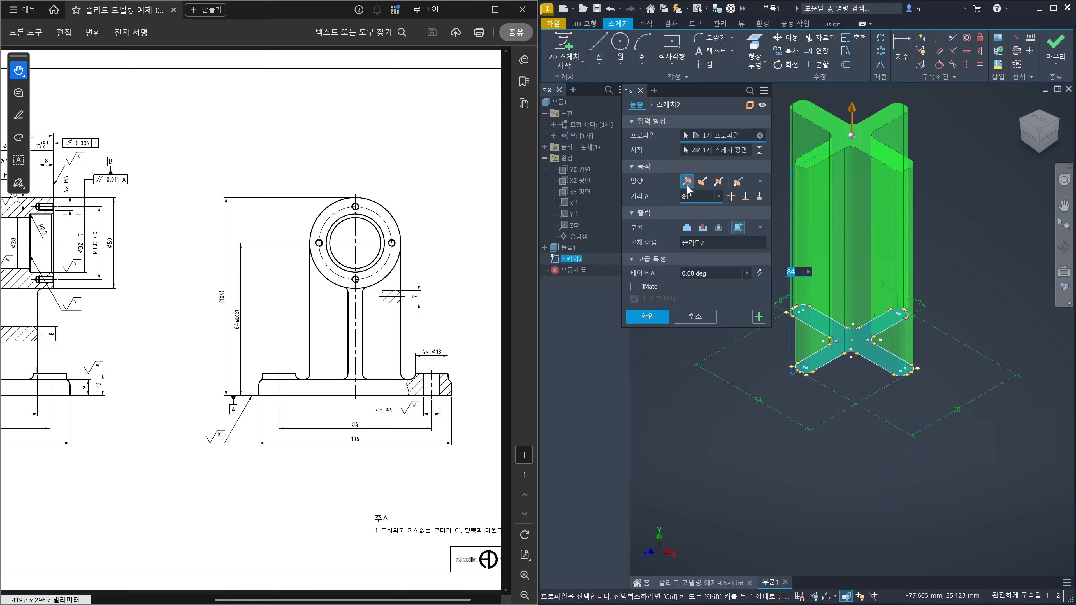
pyautogui.click(662, 314)
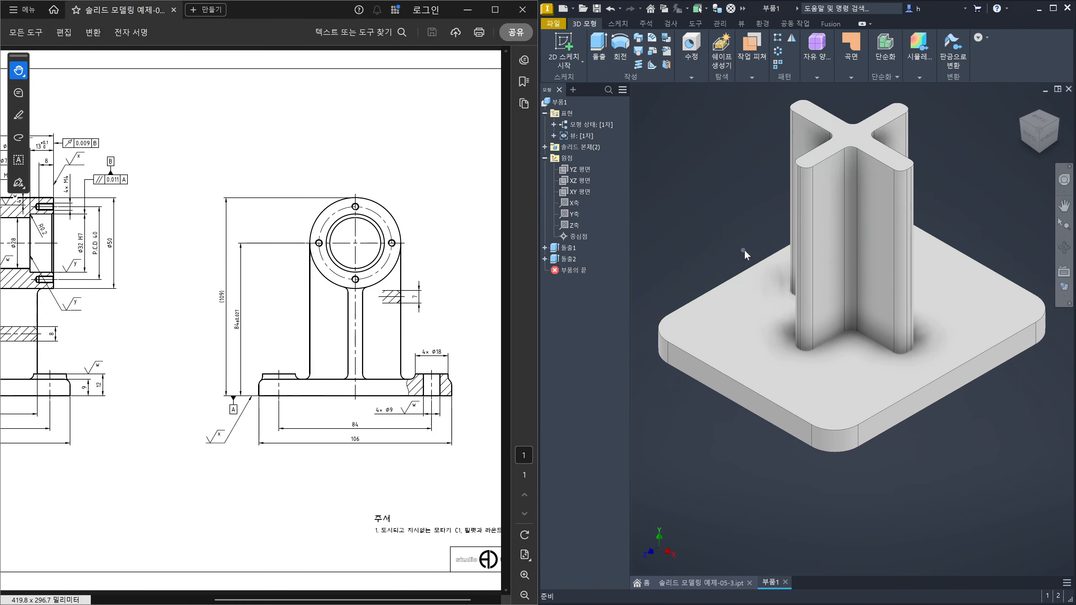
# - Fillet the base plate's upper outer edge loop with a 3 mm radius
pyautogui.scroll(-3, 744, 250)
pyautogui.moveTo(744, 250); pyautogui.dragTo(784, 311, button='middle')
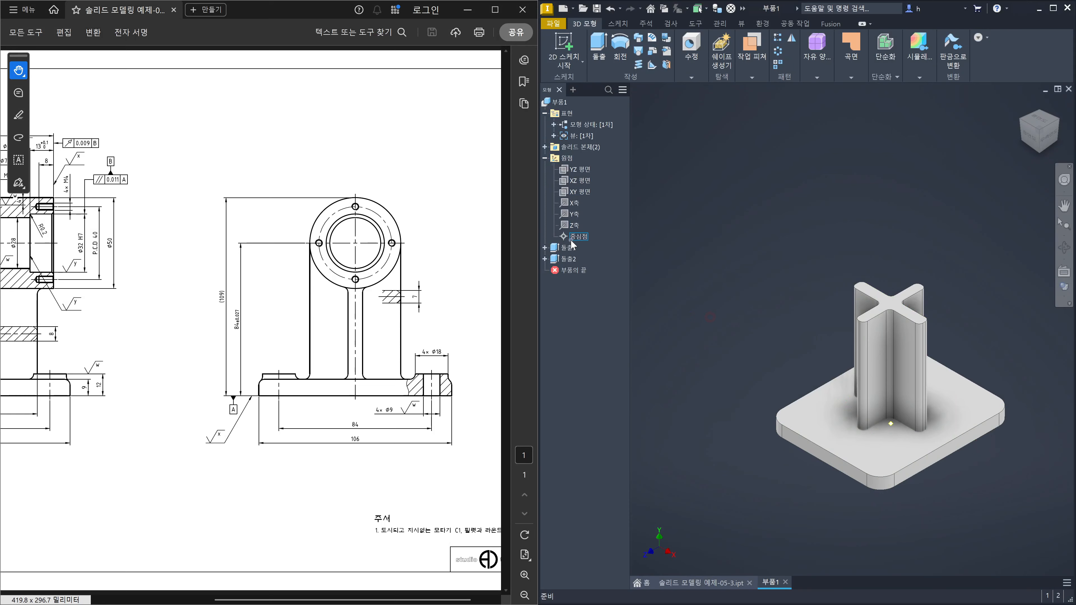
pyautogui.click(572, 251)
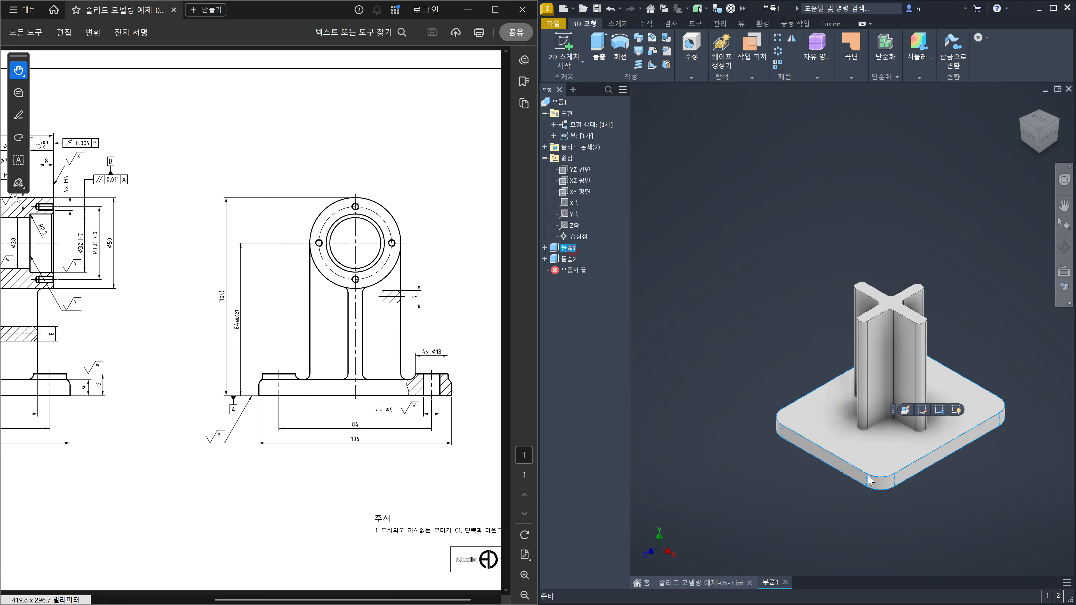
pyautogui.click(702, 226)
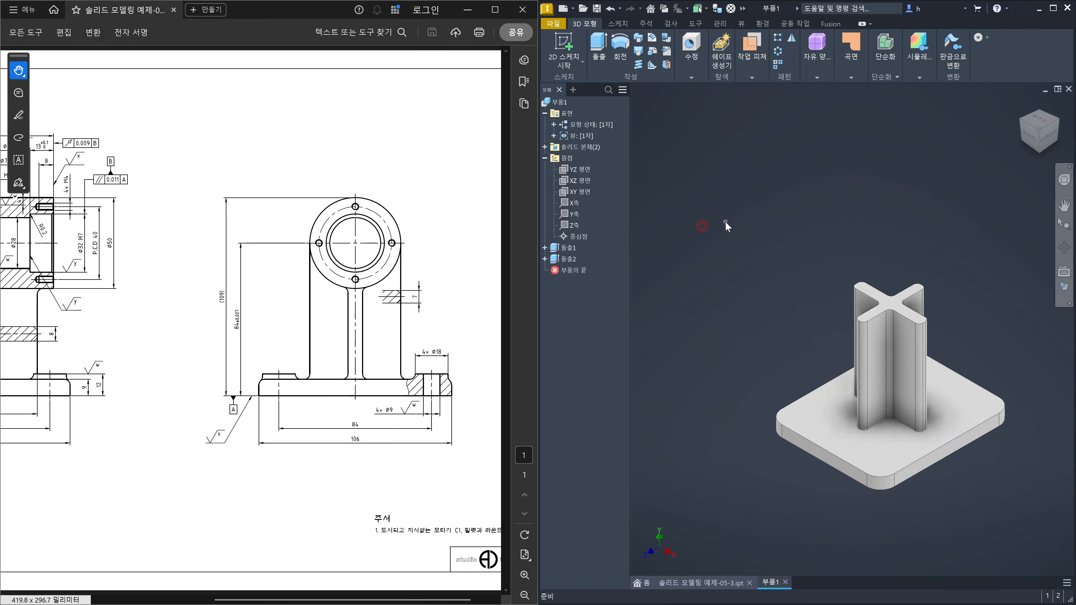
pyautogui.press('f')
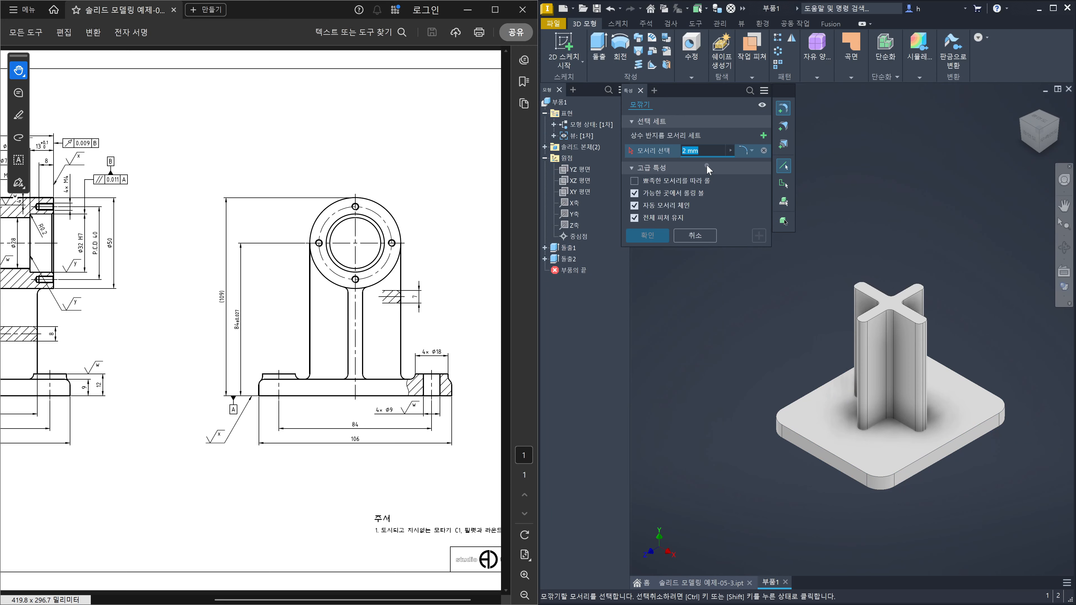
pyautogui.write('3')
pyautogui.click(881, 482)
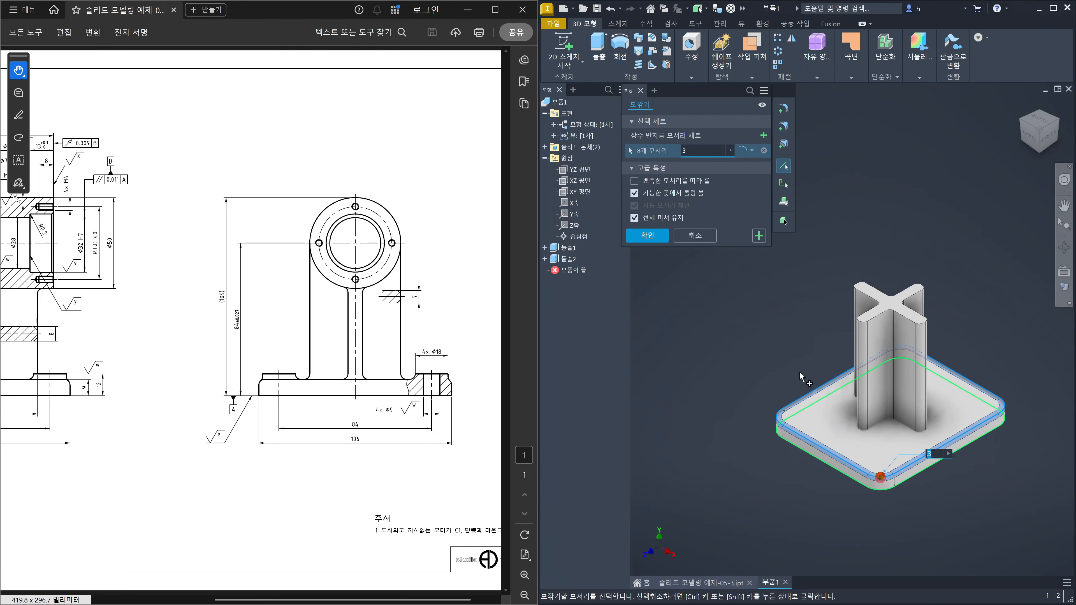
pyautogui.click(637, 235)
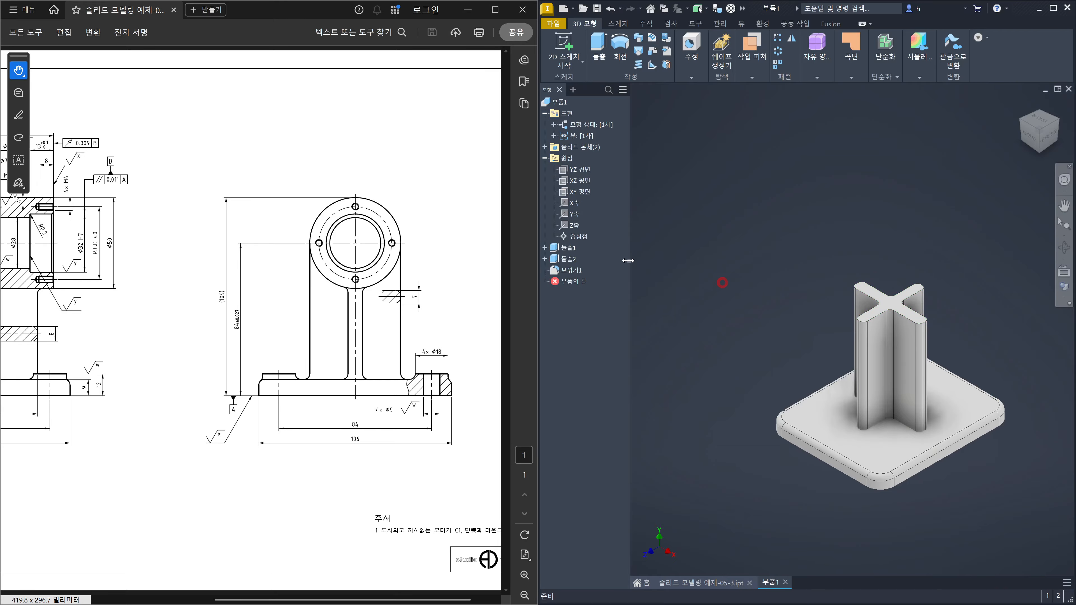
# - Hide the base plate solid so the cross-shaped rib body can be inspected on its own
pyautogui.click(569, 259)
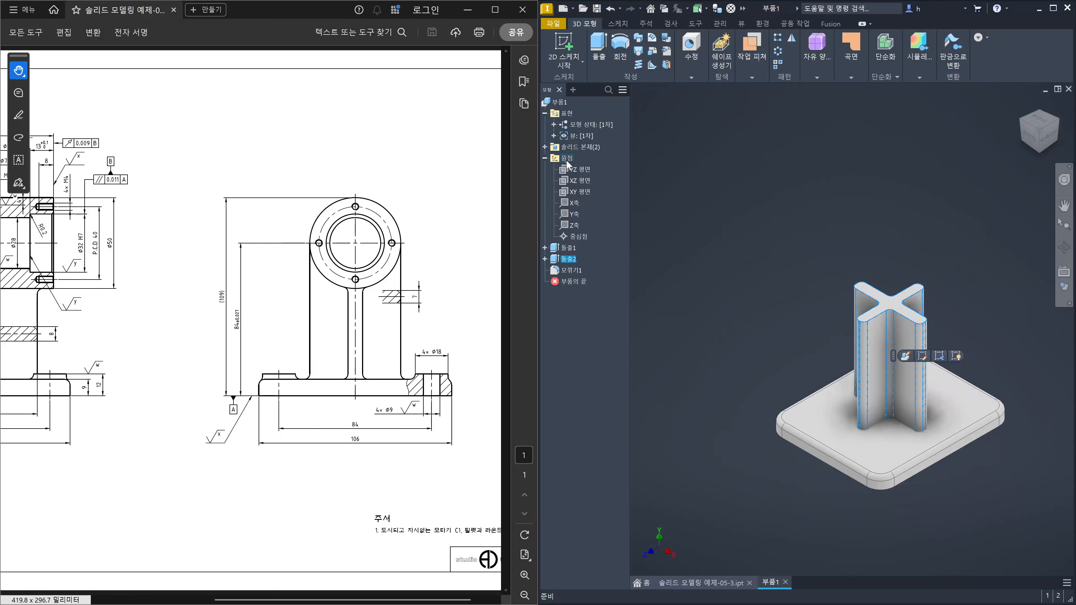
pyautogui.click(545, 147)
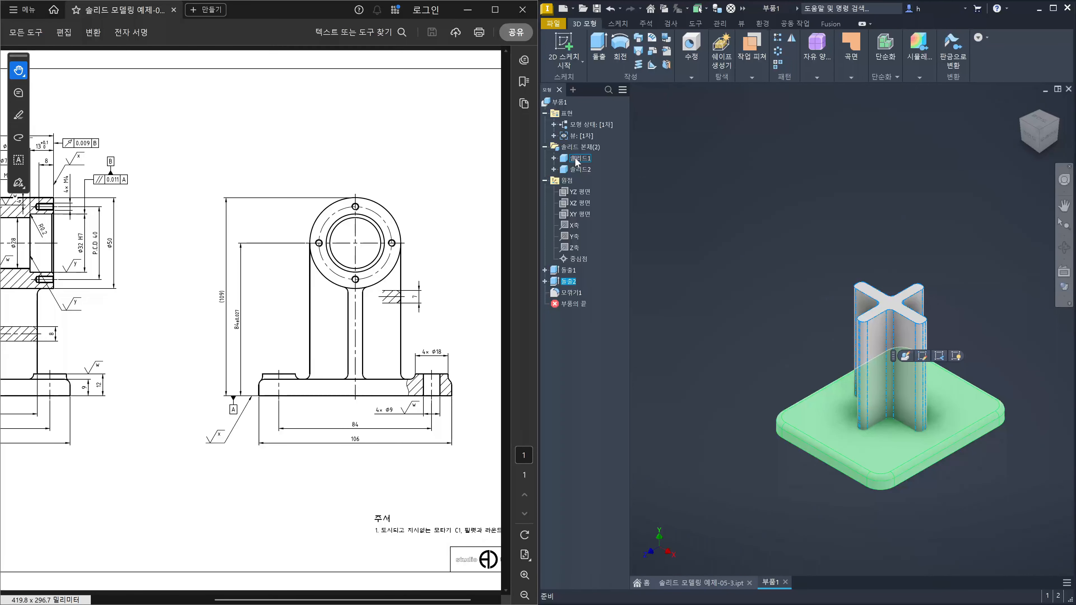
pyautogui.rightClick(574, 158)
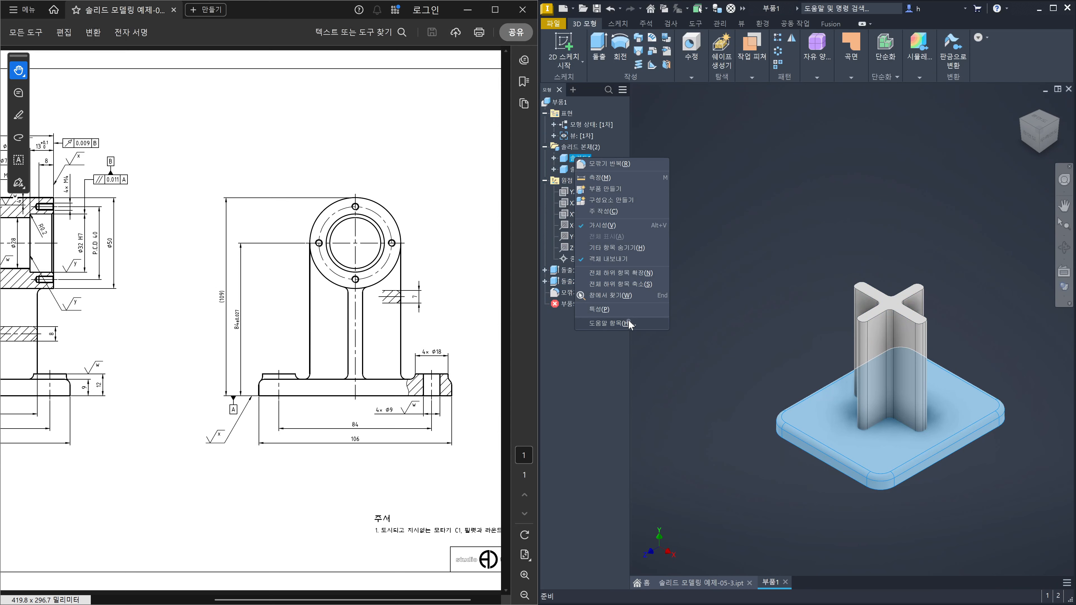
pyautogui.click(762, 213)
pyautogui.click(714, 185)
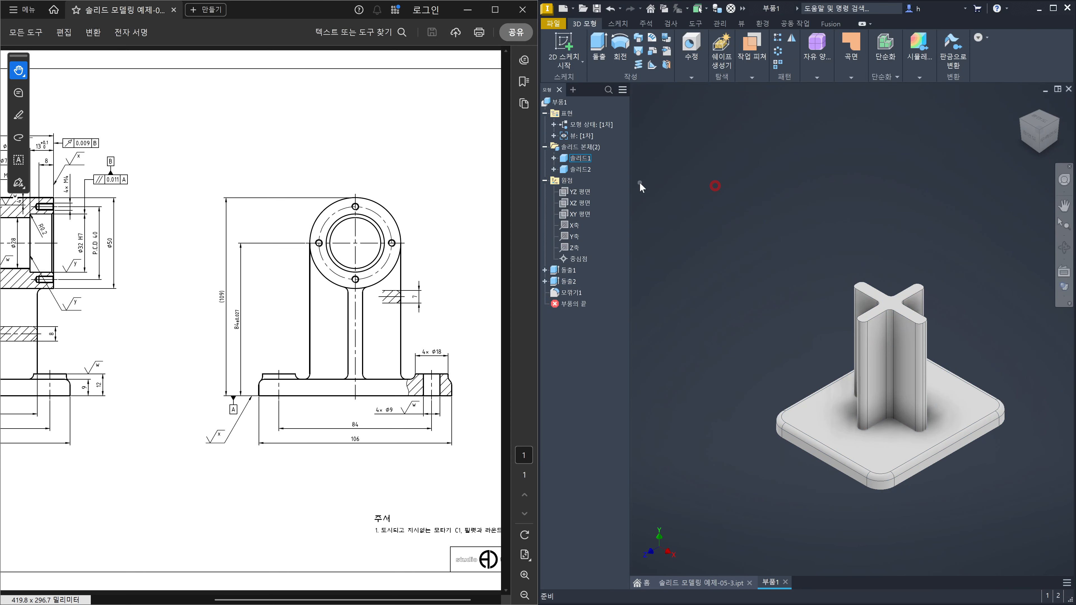
pyautogui.click(584, 158)
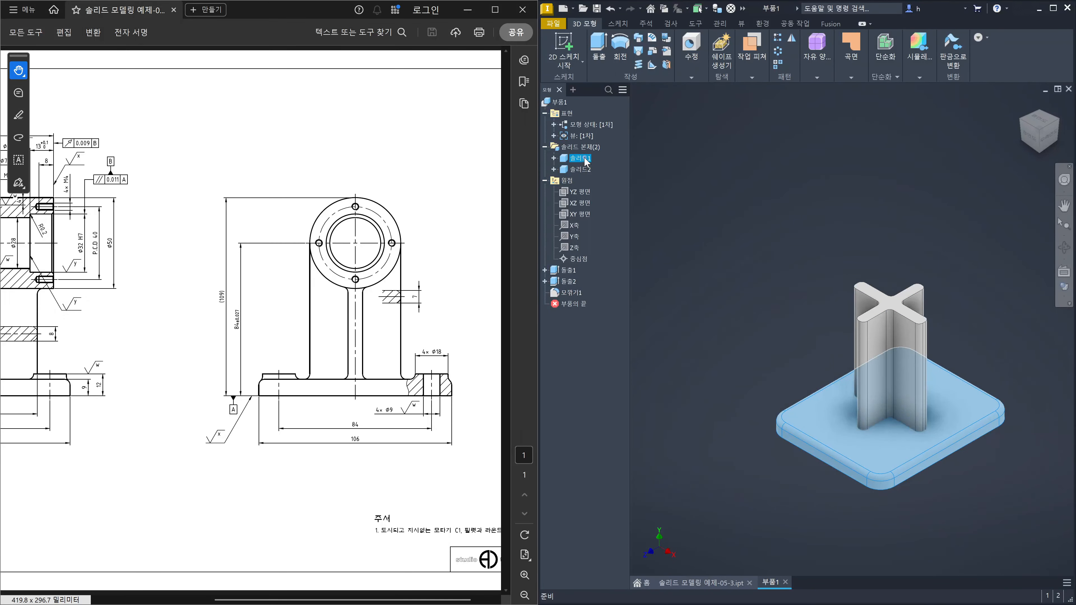
pyautogui.hotkey('alt', 'v')
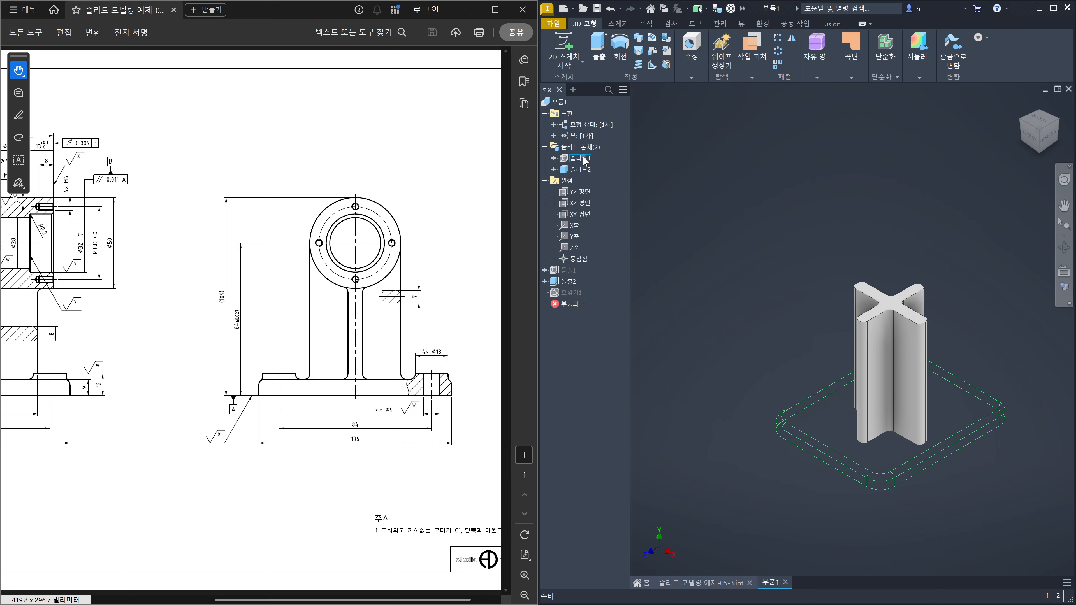
pyautogui.click(581, 171)
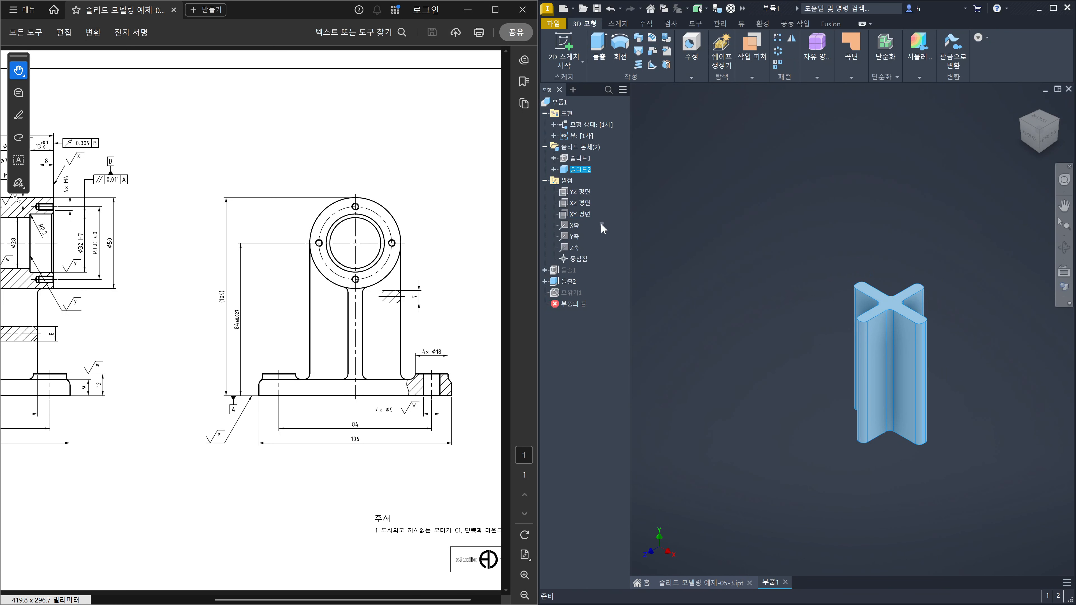
# - Turn the base plate solid's visibility back on
pyautogui.click(552, 158)
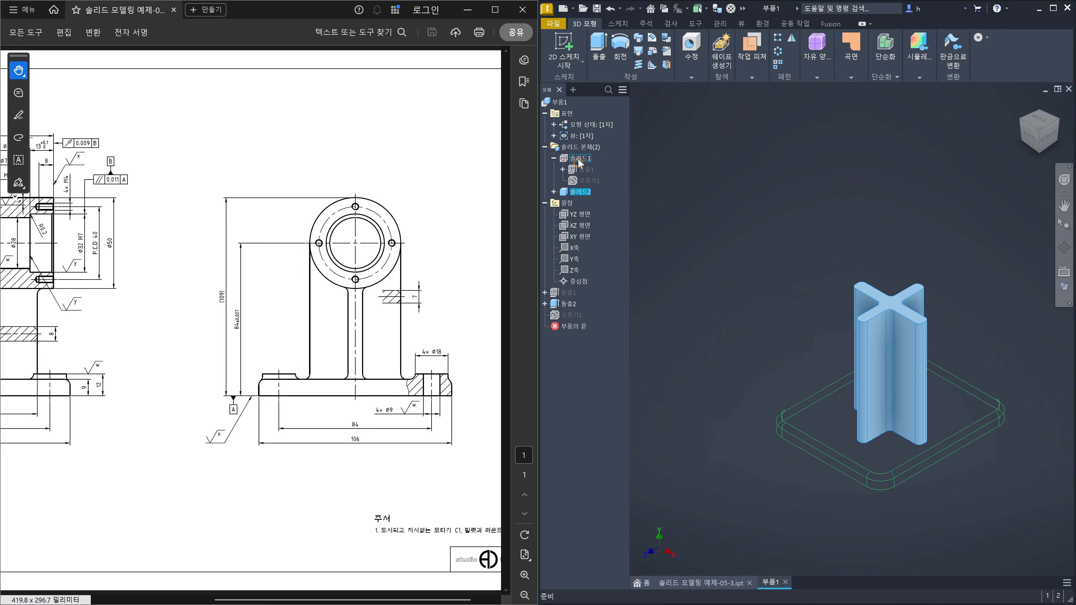
pyautogui.rightClick(578, 158)
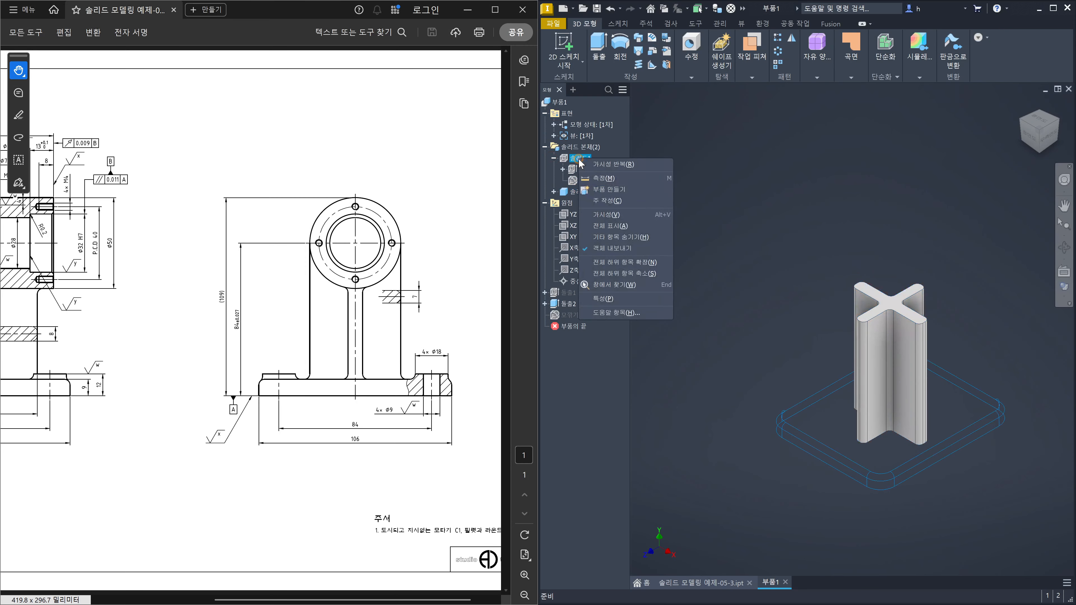
pyautogui.click(608, 216)
pyautogui.click(791, 281)
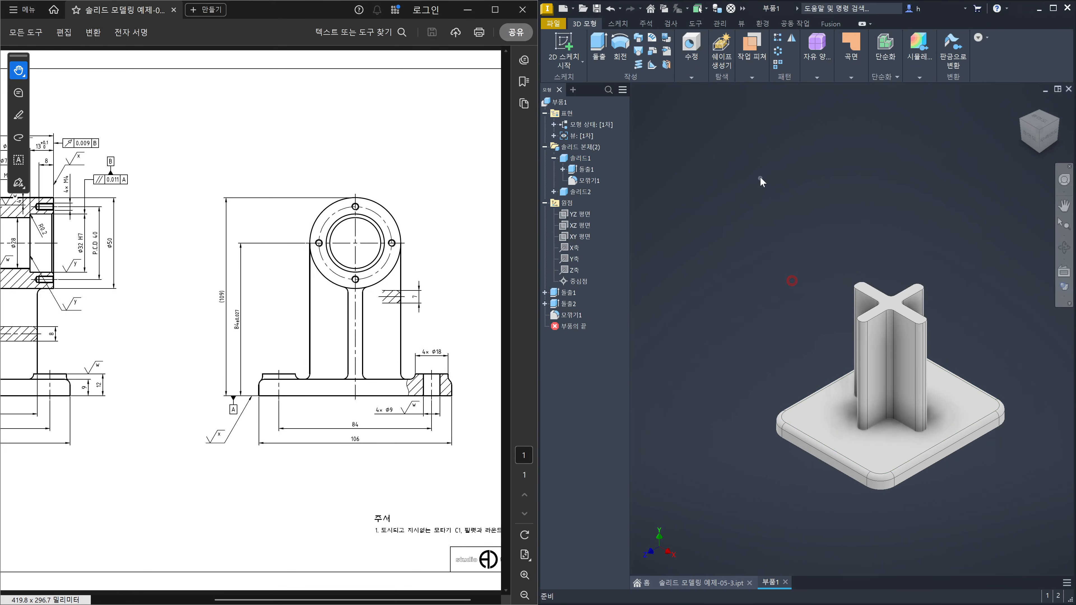
# - Combine the two solids by joining the cross-shaped rib as tool body to the base plate as base body
pyautogui.click(693, 77)
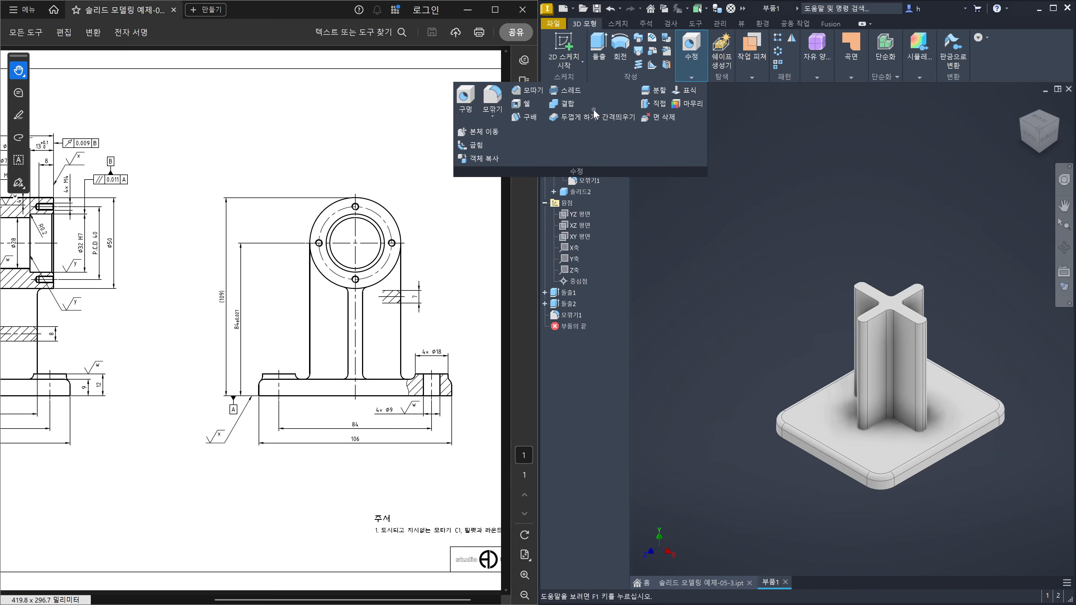
pyautogui.click(565, 106)
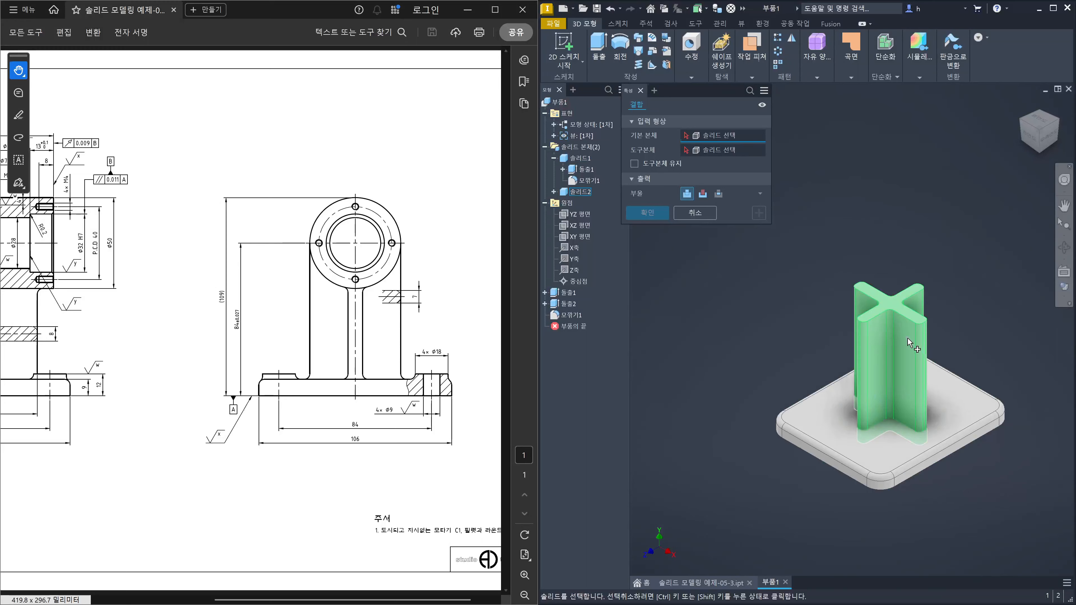
pyautogui.click(907, 482)
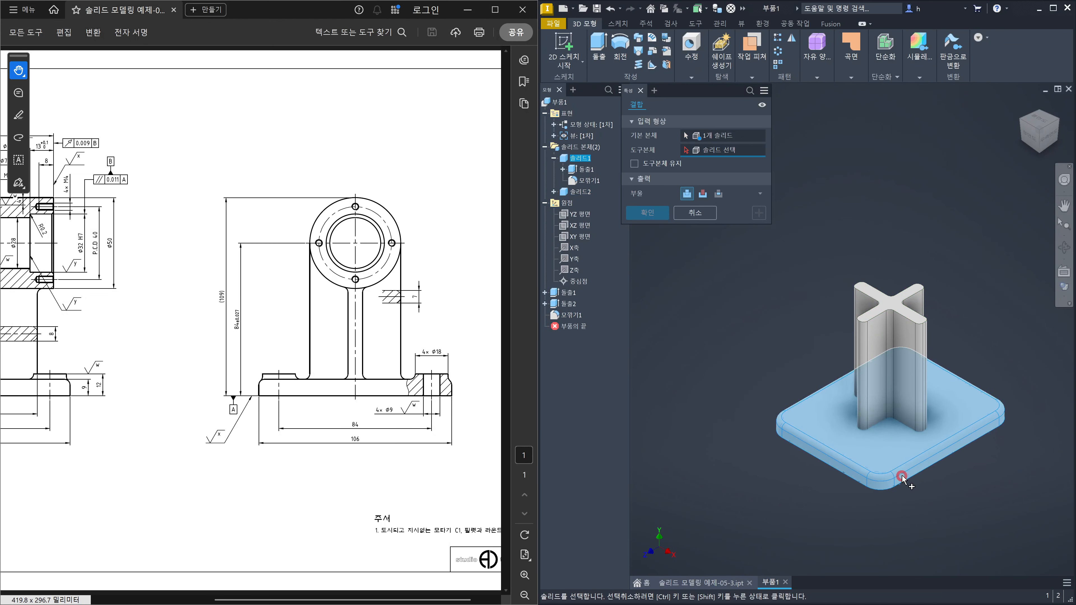
pyautogui.click(898, 337)
pyautogui.click(647, 212)
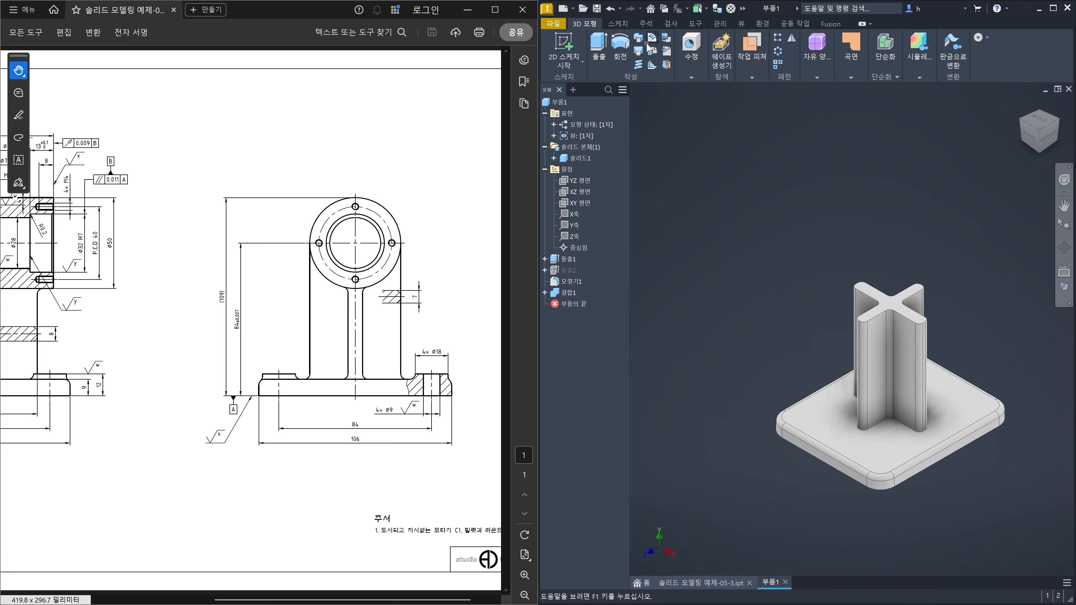
# - Fillet the edge loop where the cross-shaped rib meets the base plate with a 3 mm radius
pyautogui.click(692, 52)
pyautogui.click(837, 169)
pyautogui.press('f')
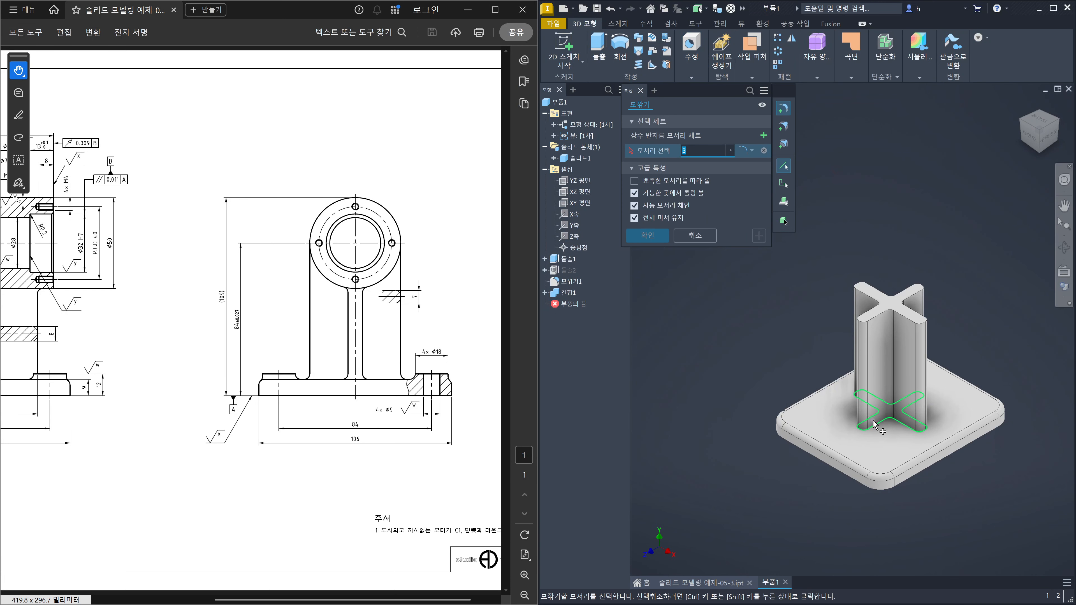
pyautogui.click(875, 426)
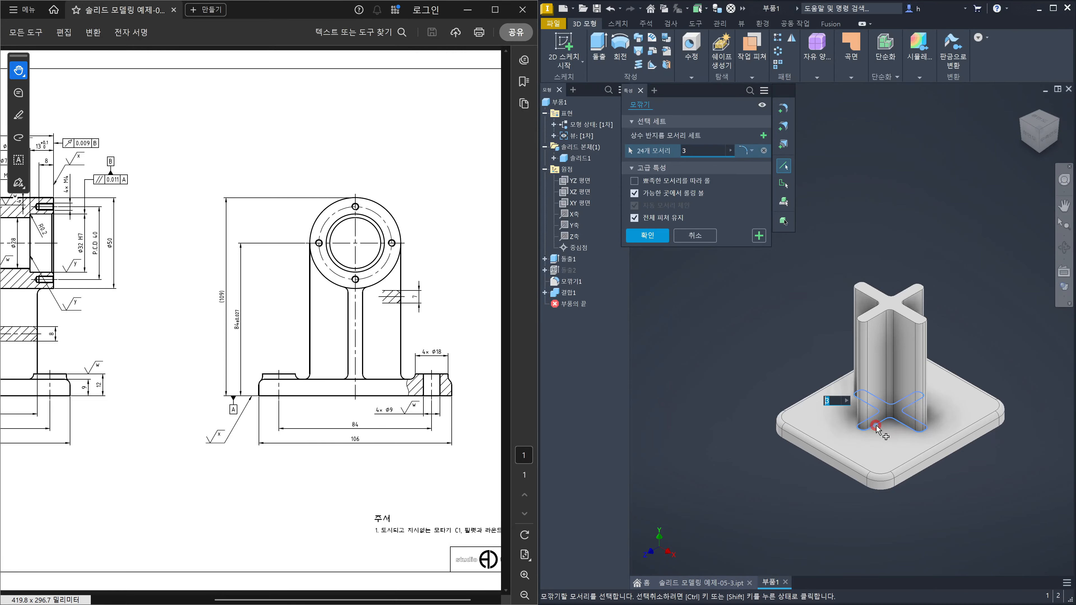
pyautogui.click(634, 236)
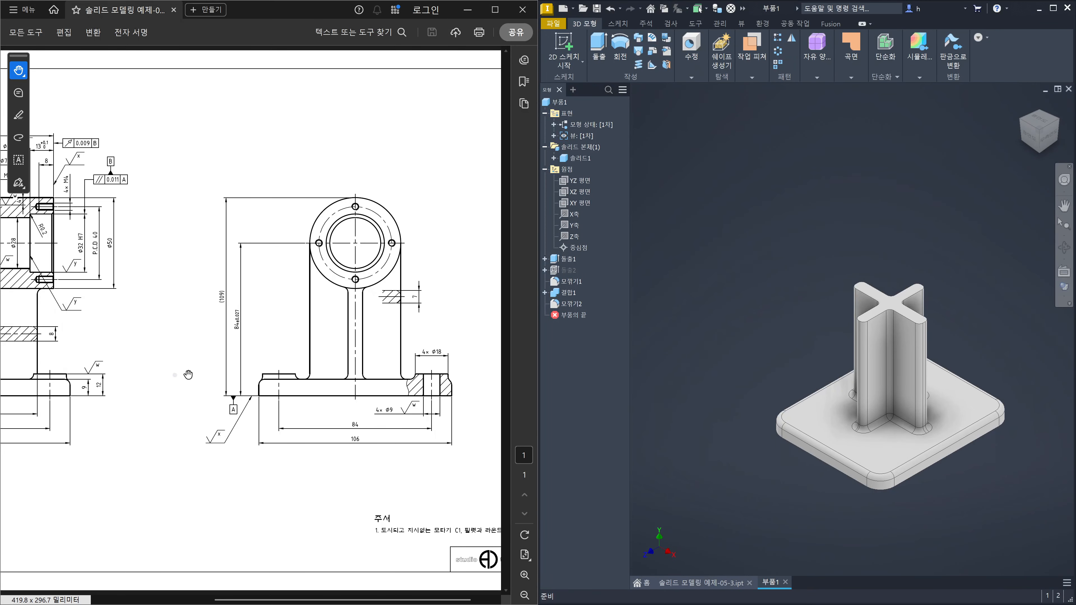
# - On a new XZ plane sketch with sliced graphics, draw an 18 mm diameter circle to the upper left of the origin
pyautogui.click(898, 458)
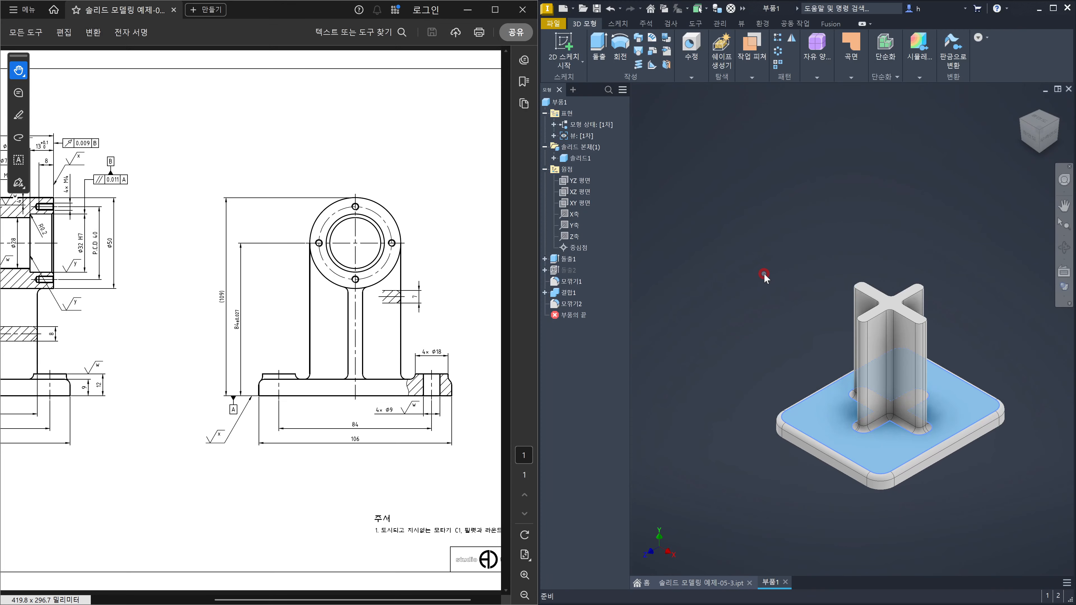
pyautogui.click(752, 342)
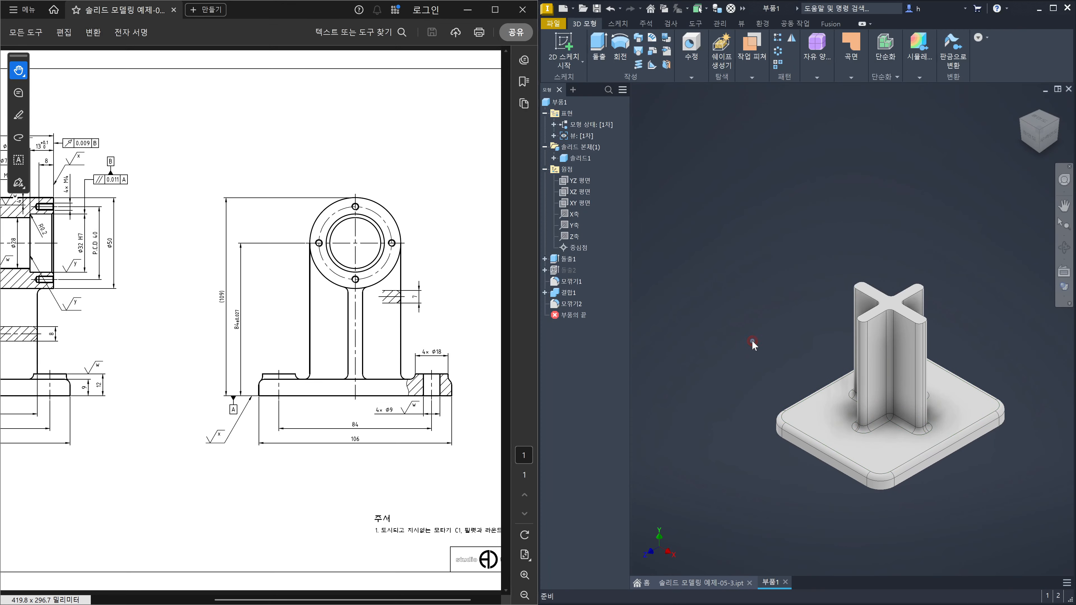
pyautogui.press('s')
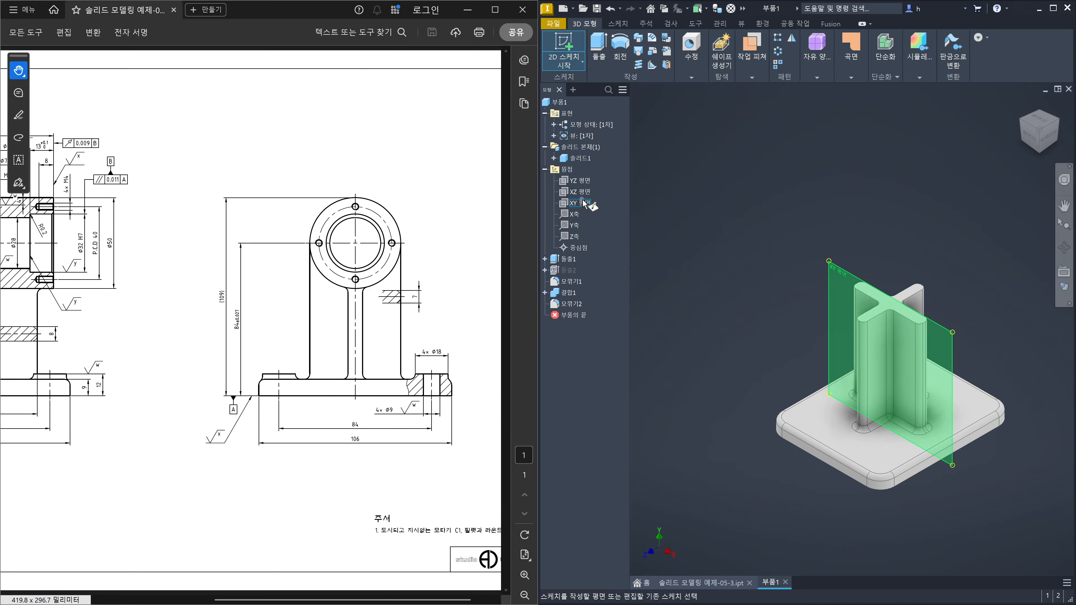
pyautogui.click(580, 191)
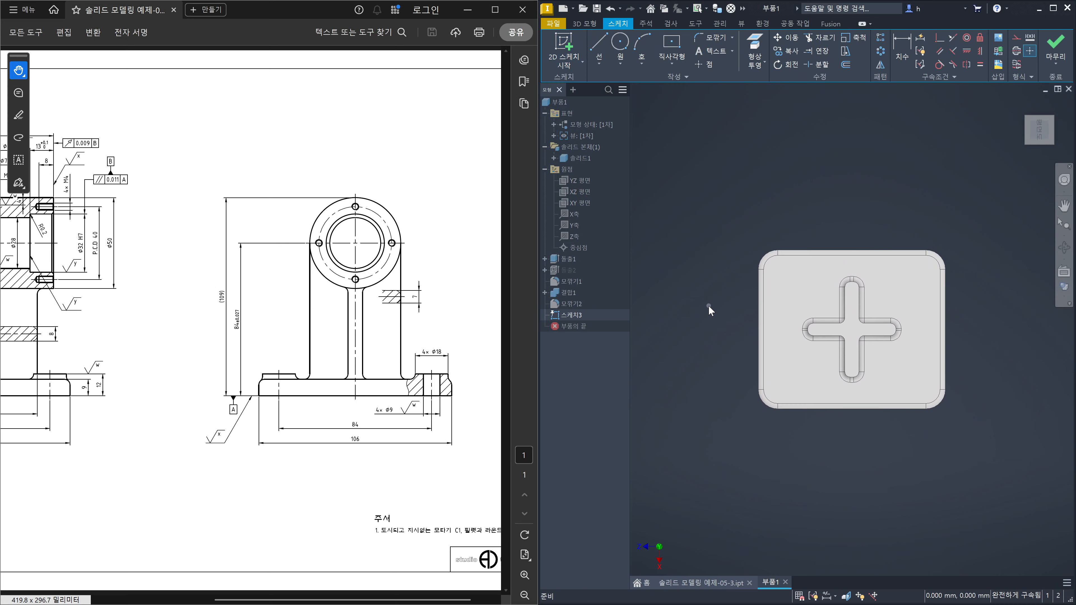
pyautogui.press('F7')
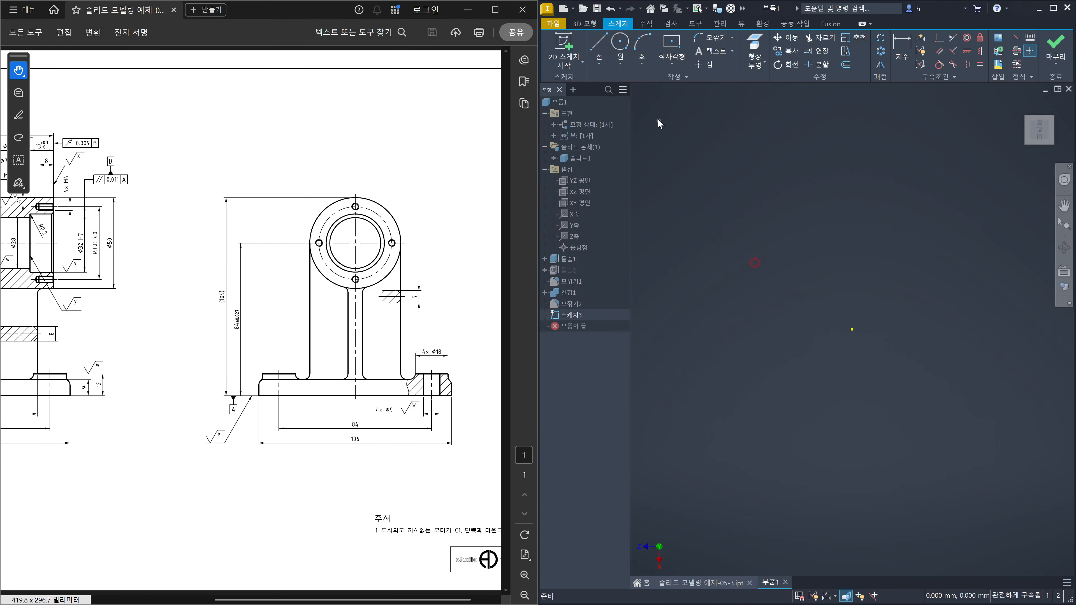
pyautogui.click(620, 42)
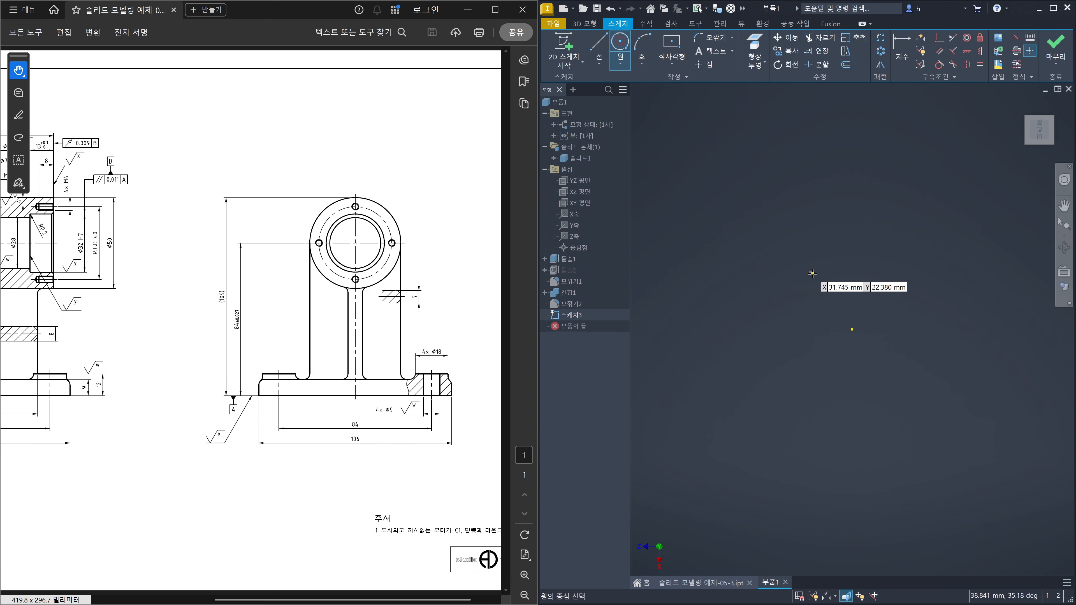
pyautogui.click(813, 274)
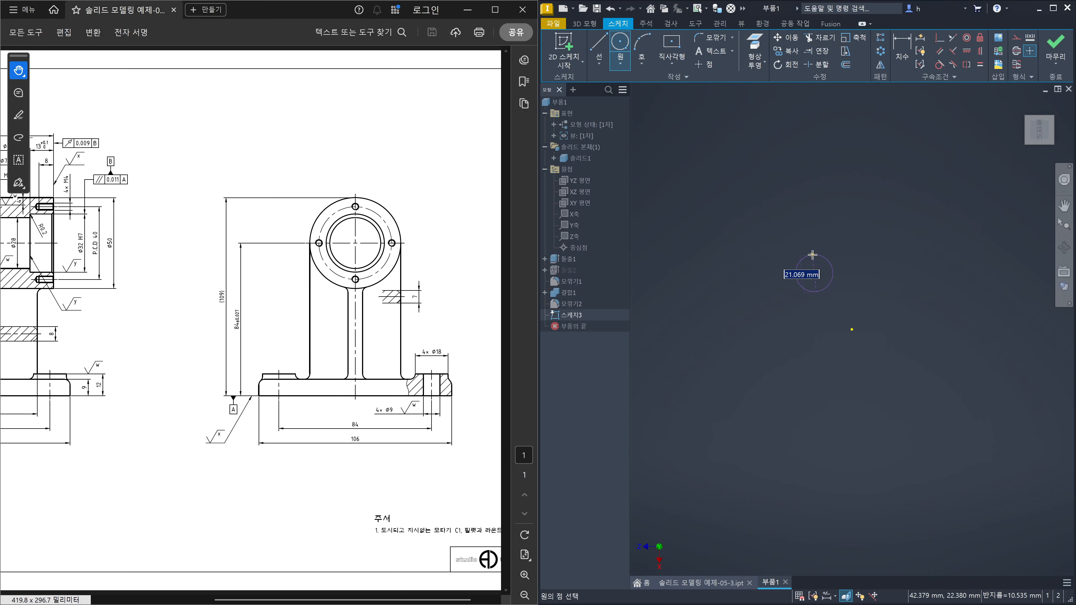
pyautogui.write('18')
pyautogui.press('Return')
pyautogui.press('Escape')
pyautogui.click(844, 235)
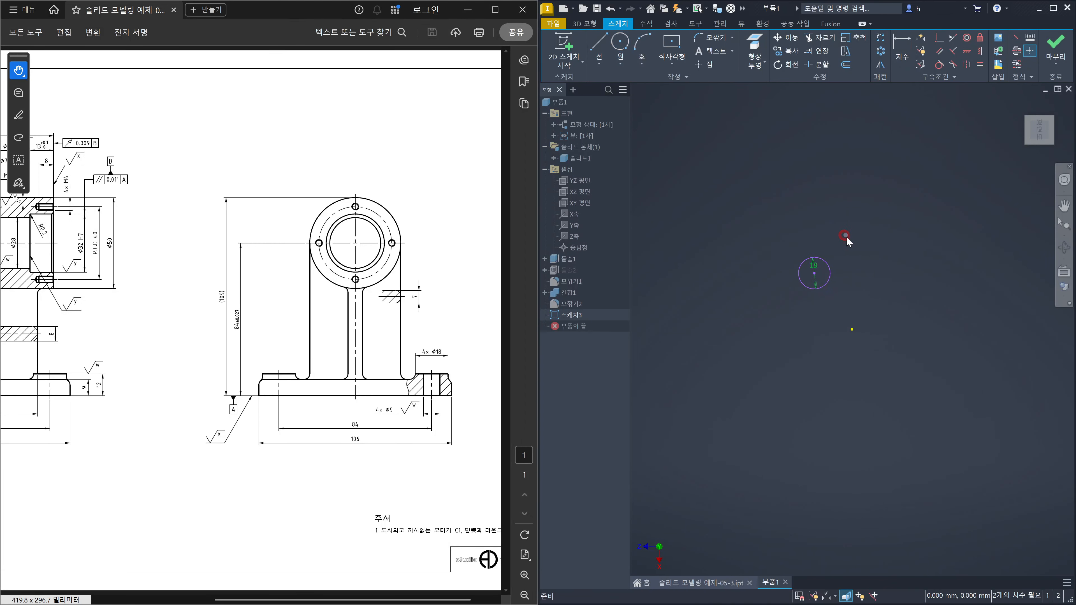
# - Sketch three more circles around the origin, at the lower left, upper right and lower right, for the remaining base bosses
pyautogui.click(621, 43)
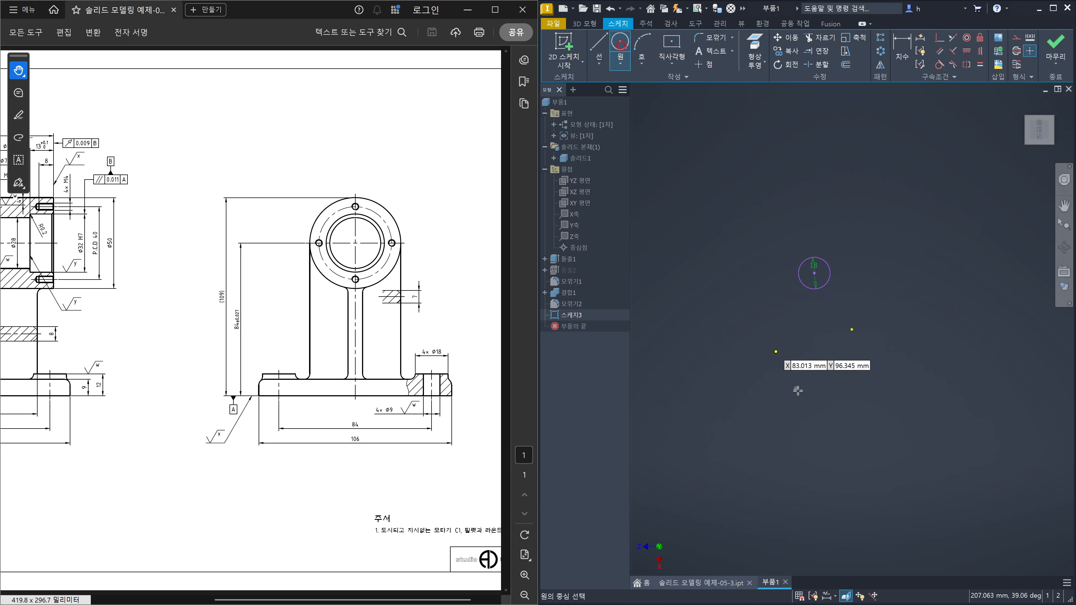
pyautogui.click(814, 395)
pyautogui.click(810, 370)
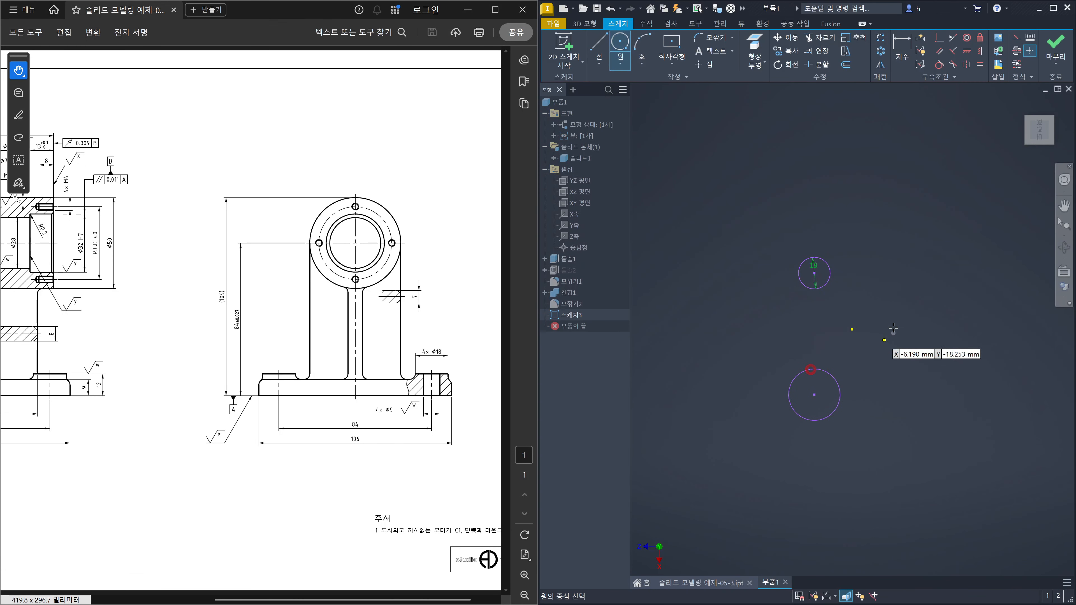
pyautogui.click(917, 273)
pyautogui.click(923, 262)
pyautogui.click(925, 377)
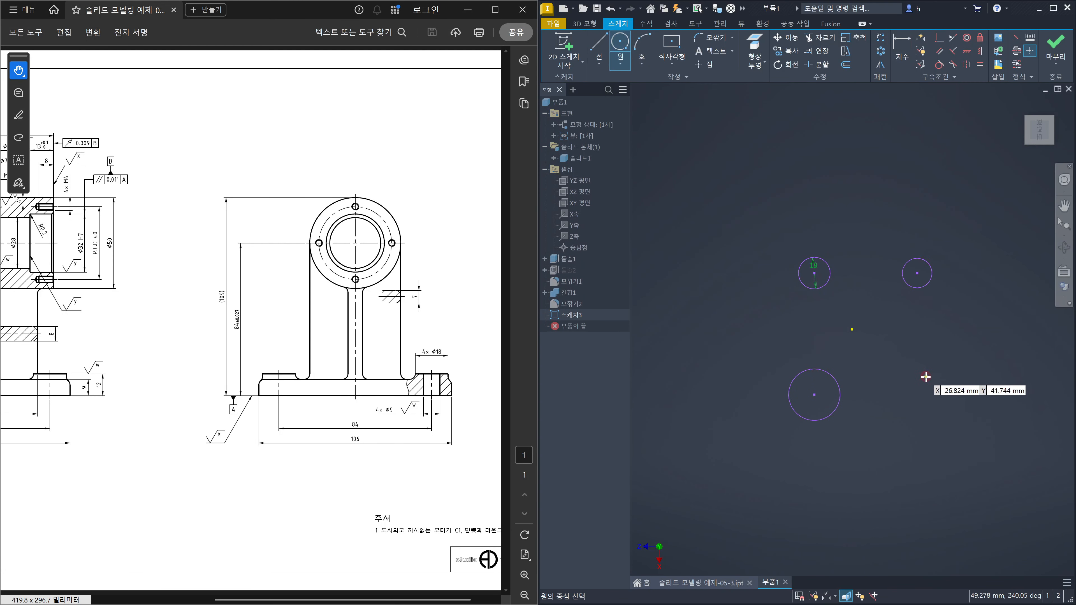
pyautogui.click(927, 354)
pyautogui.press('Escape')
pyautogui.click(963, 332)
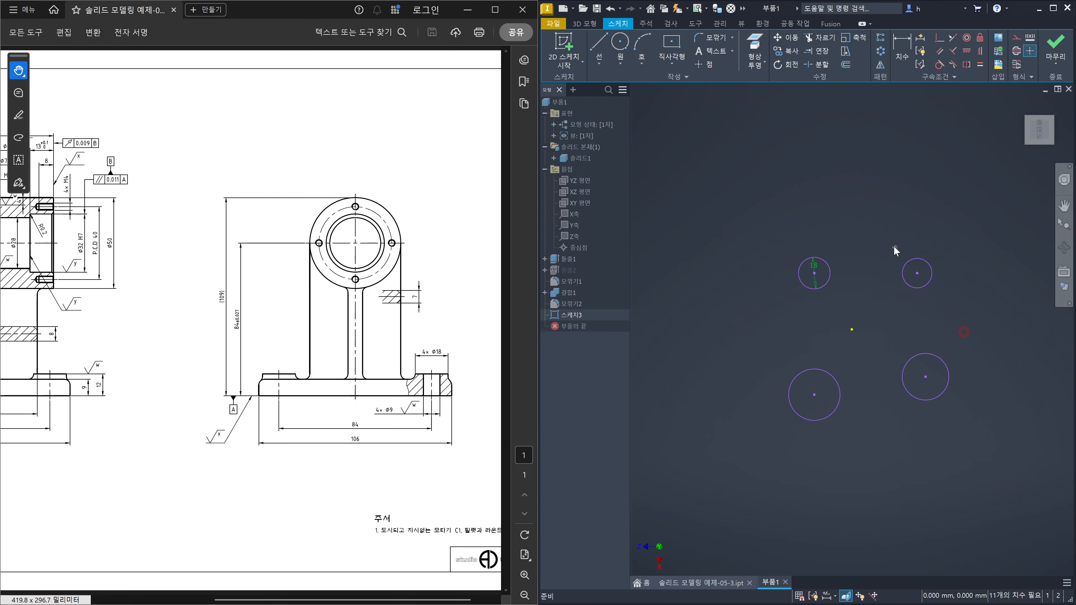
# - Apply equal constraints so that all four boss circles share the diameter of the 18 mm circle
pyautogui.press('=')
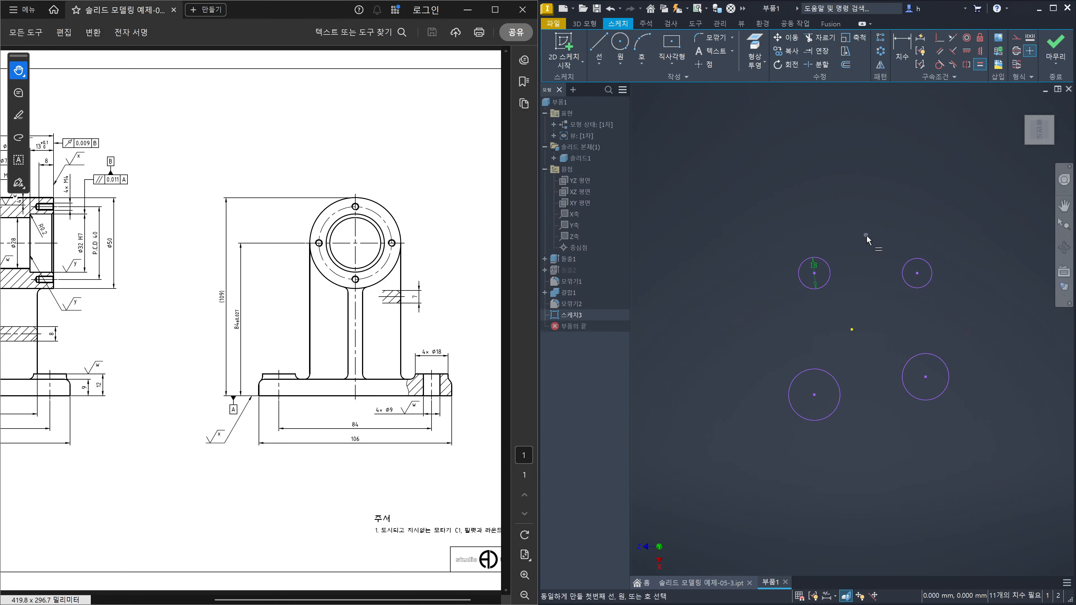
pyautogui.click(828, 284)
pyautogui.click(918, 290)
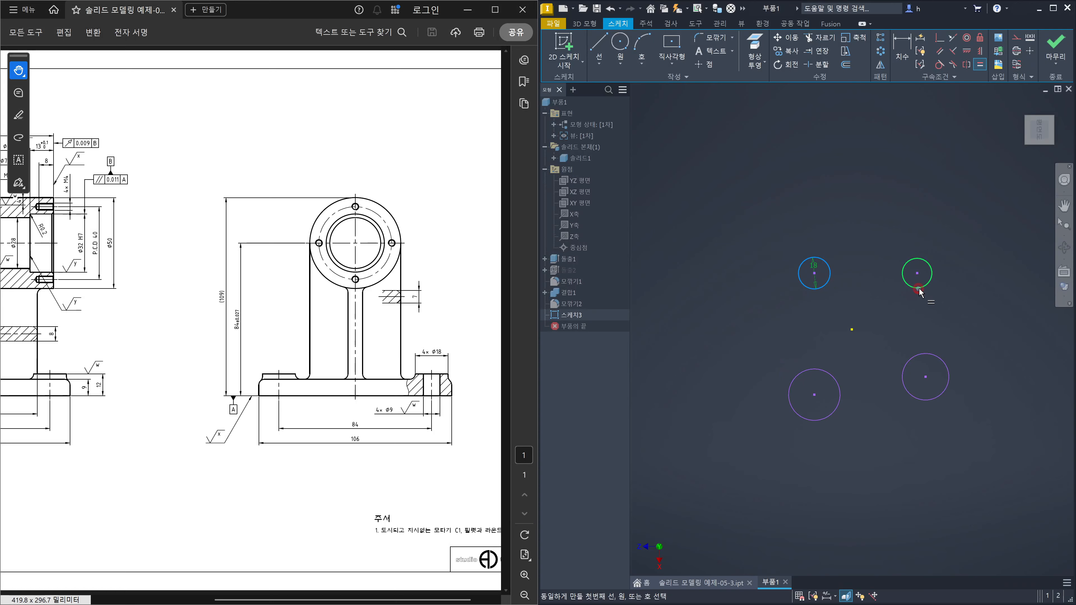
pyautogui.click(919, 290)
pyautogui.click(914, 354)
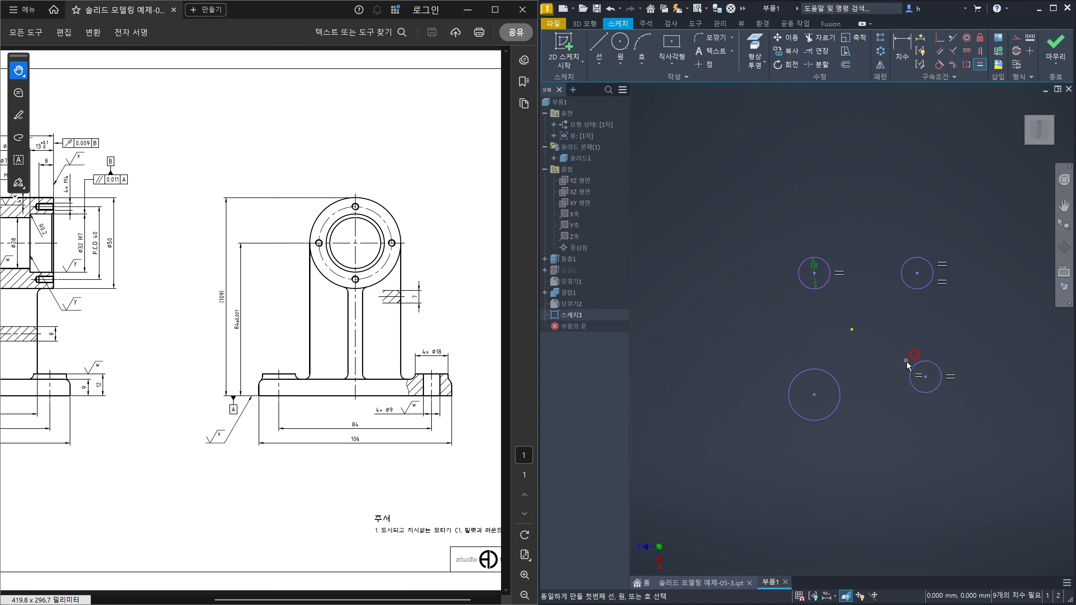
pyautogui.click(912, 370)
pyautogui.click(840, 394)
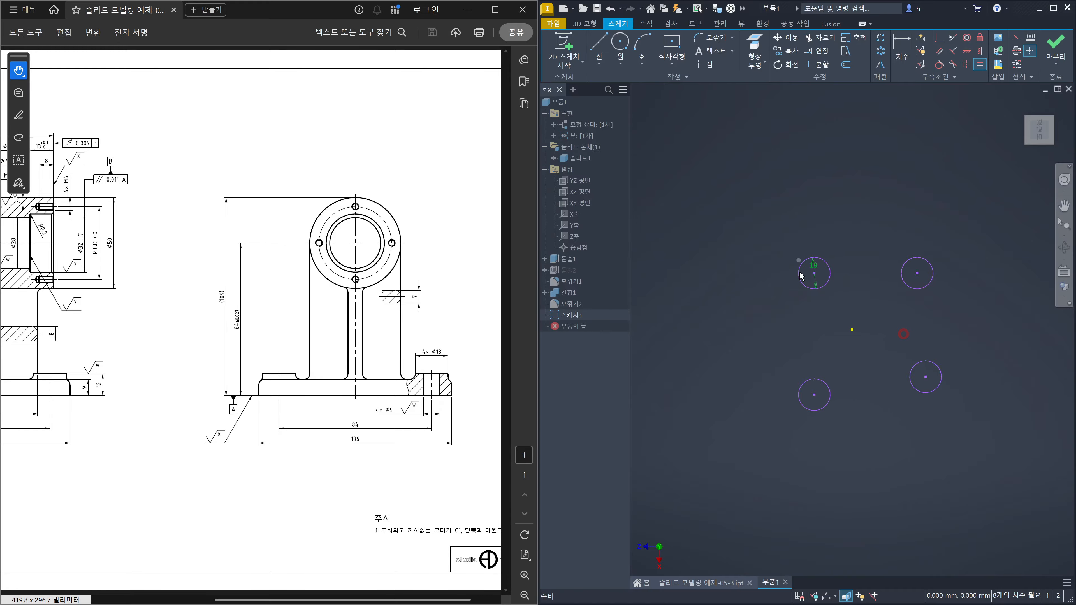
pyautogui.press('Escape')
# - Turn the sketch view upright and constrain the circle centers vertically in the left pair and the right pair
pyautogui.press('i')
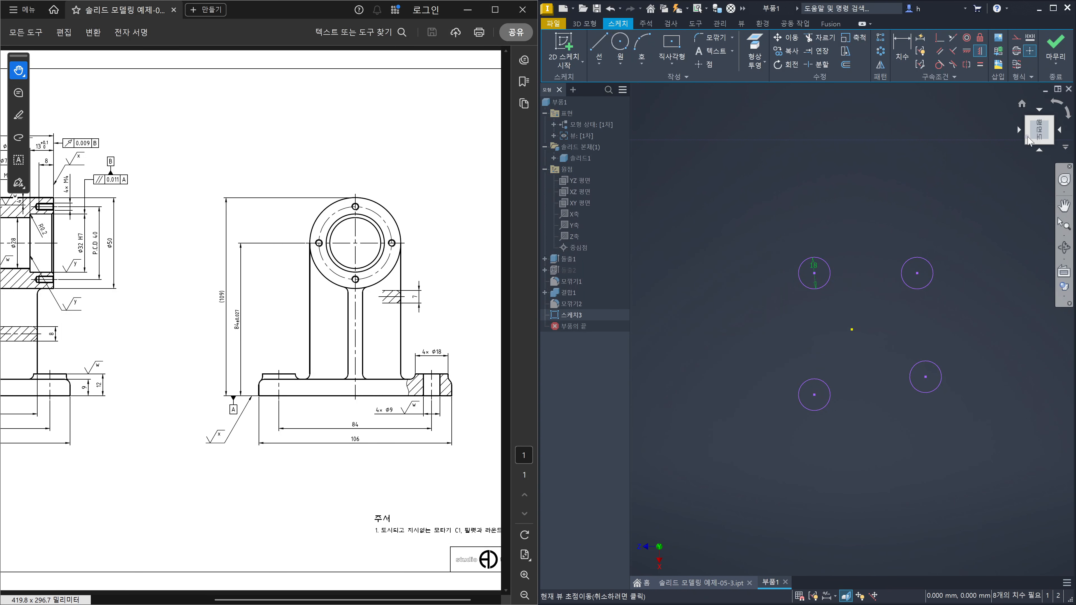
pyautogui.click(1064, 107)
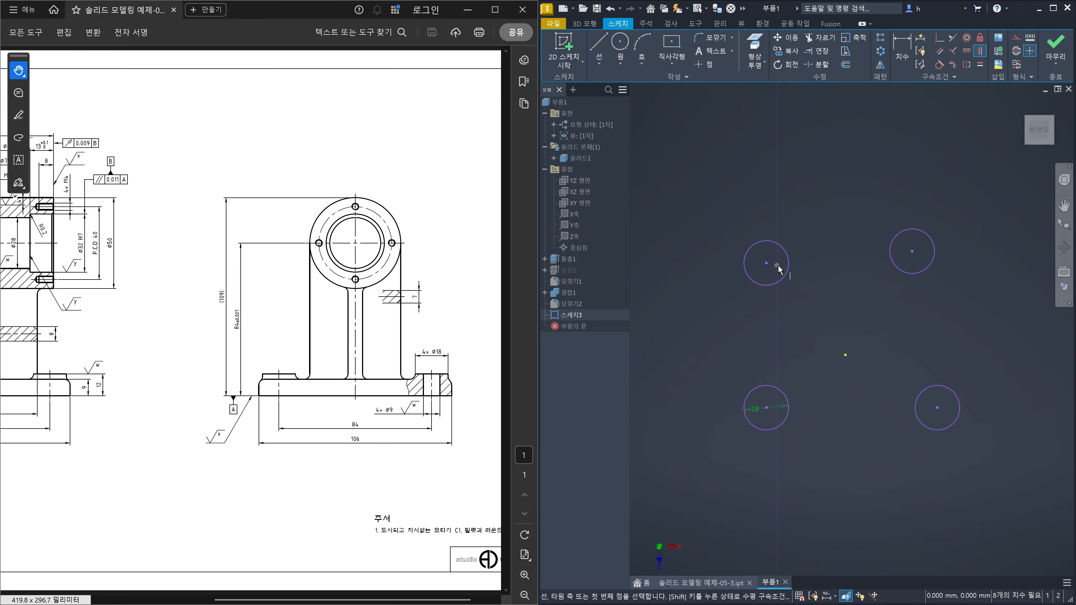
pyautogui.click(767, 263)
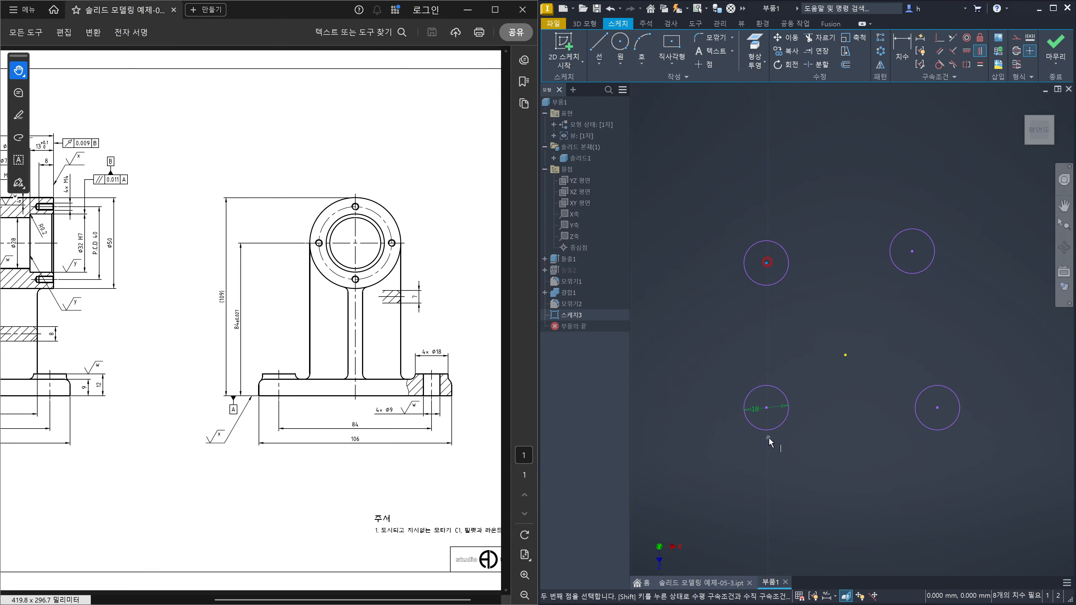
pyautogui.click(767, 408)
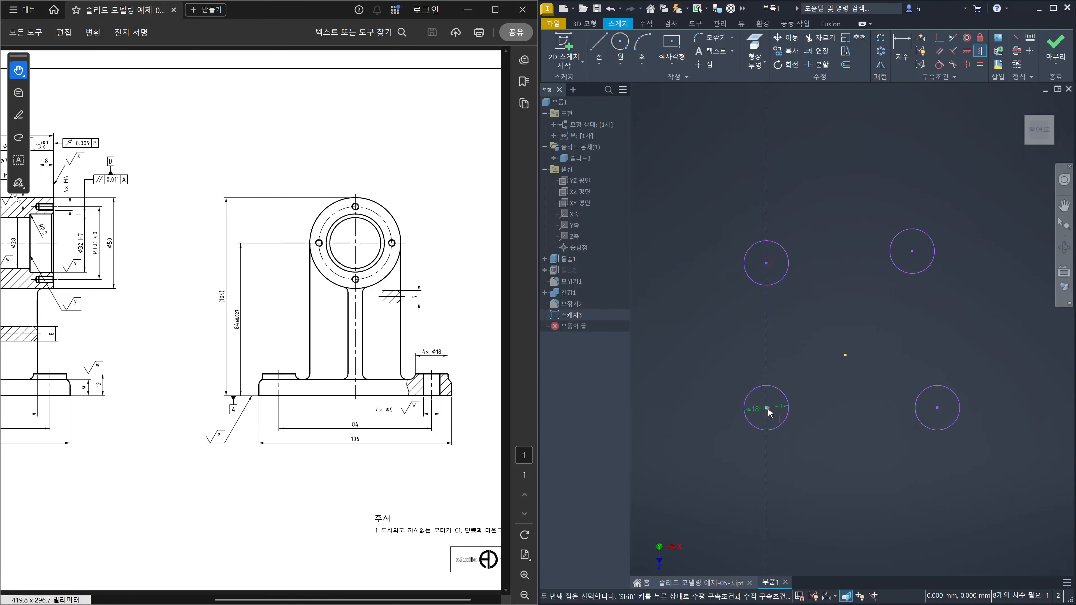
pyautogui.click(912, 251)
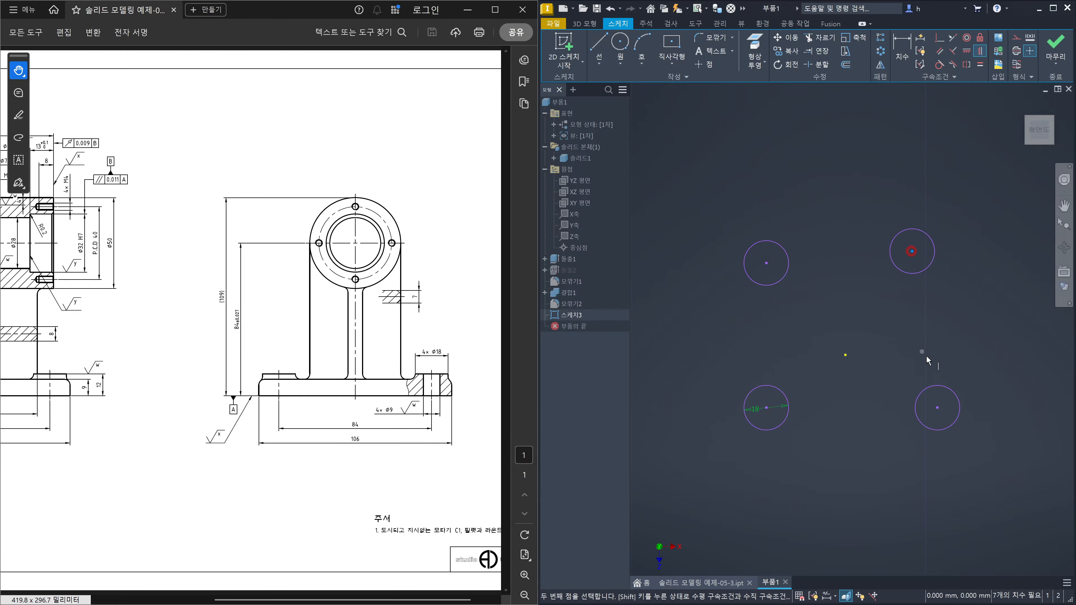
pyautogui.click(938, 408)
# - Constrain the circle centers horizontally in the upper pair and the lower pair
pyautogui.press('-')
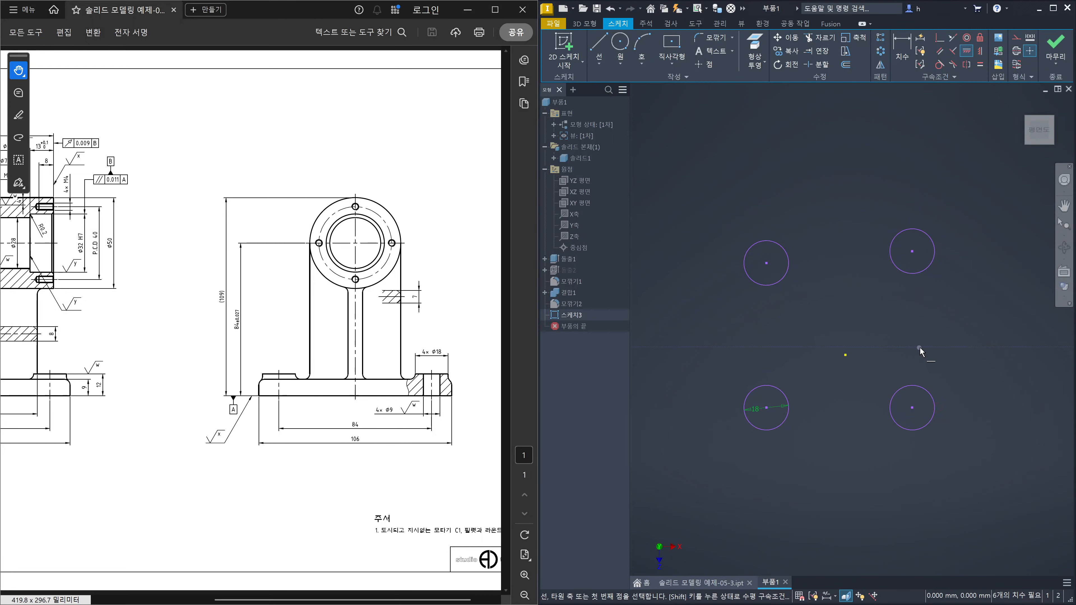
pyautogui.click(766, 265)
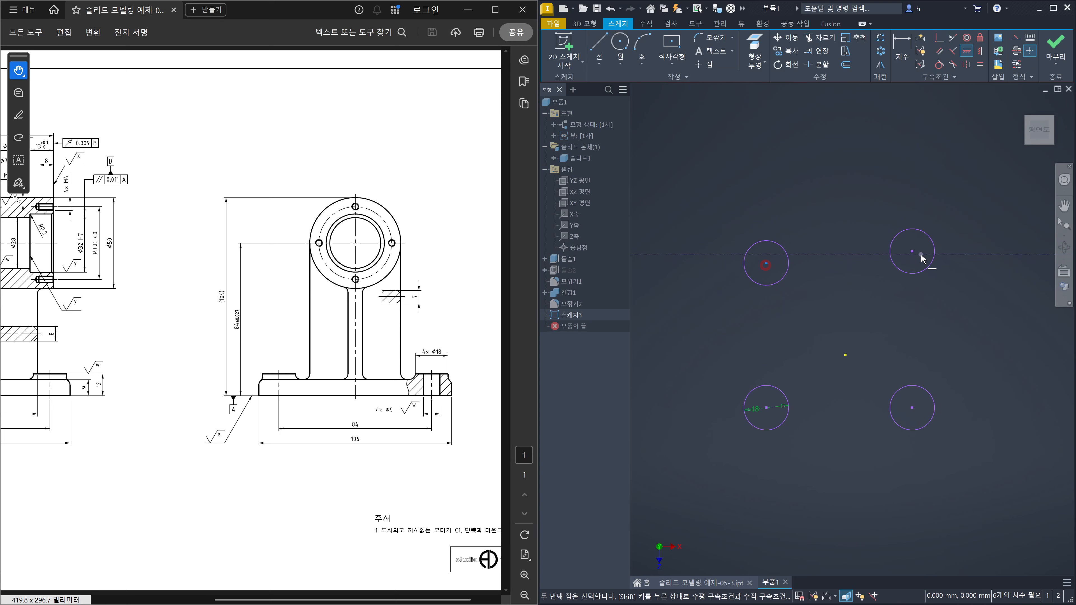
pyautogui.click(912, 252)
pyautogui.click(767, 396)
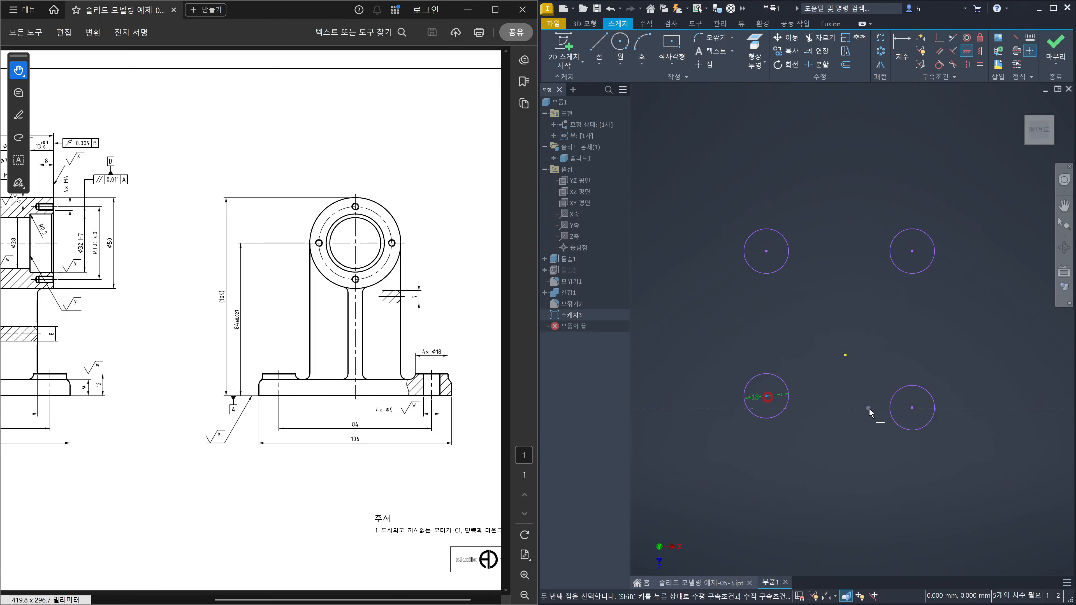
pyautogui.click(912, 410)
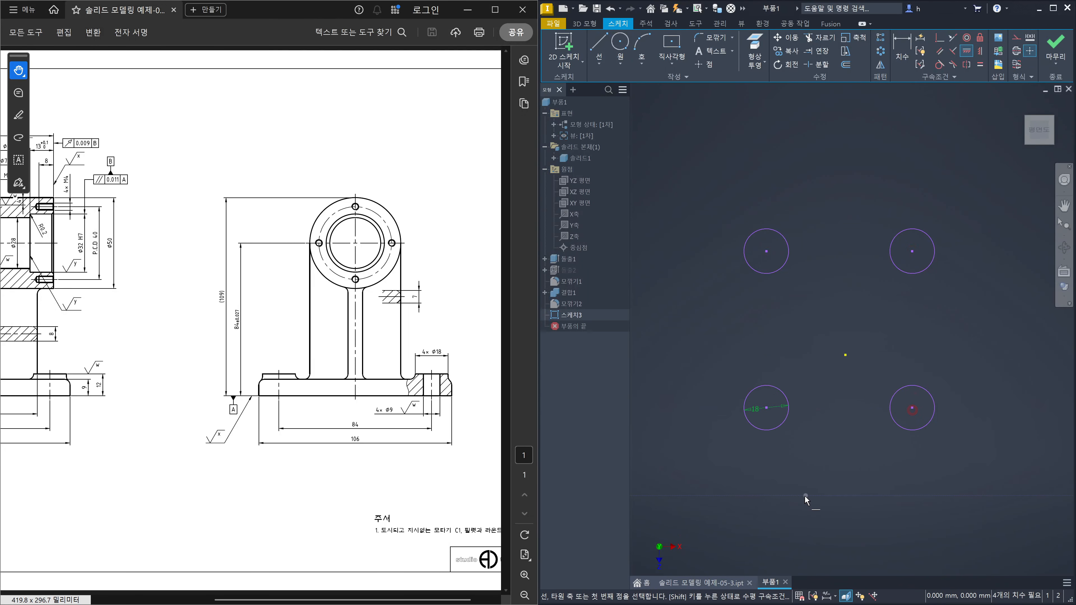
pyautogui.press('Escape')
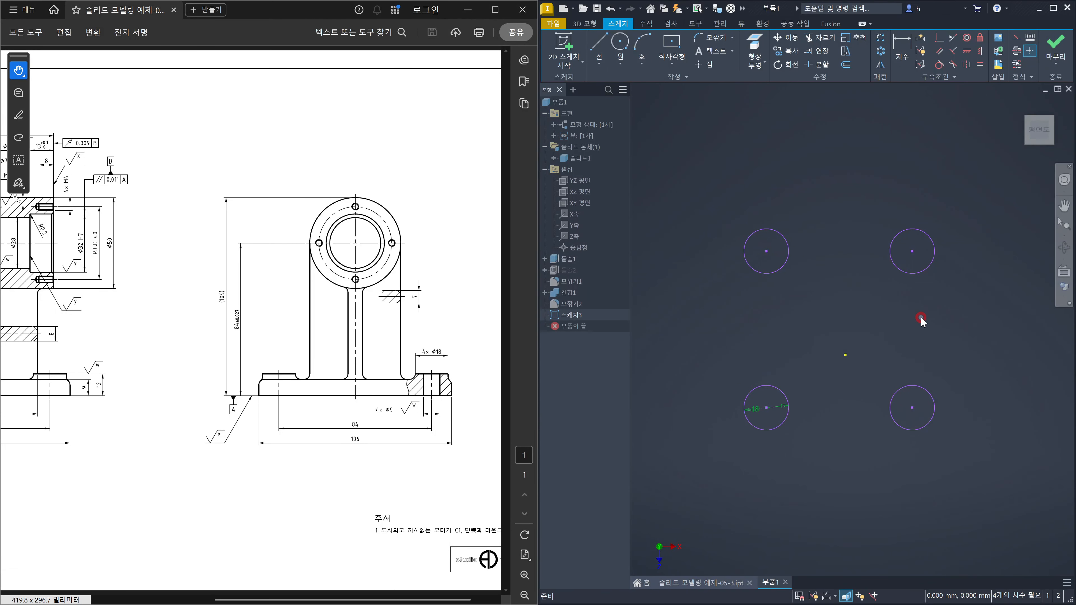
# - Dimension the vertical spacing between the upper right and lower right circles as 84 mm
pyautogui.press('d')
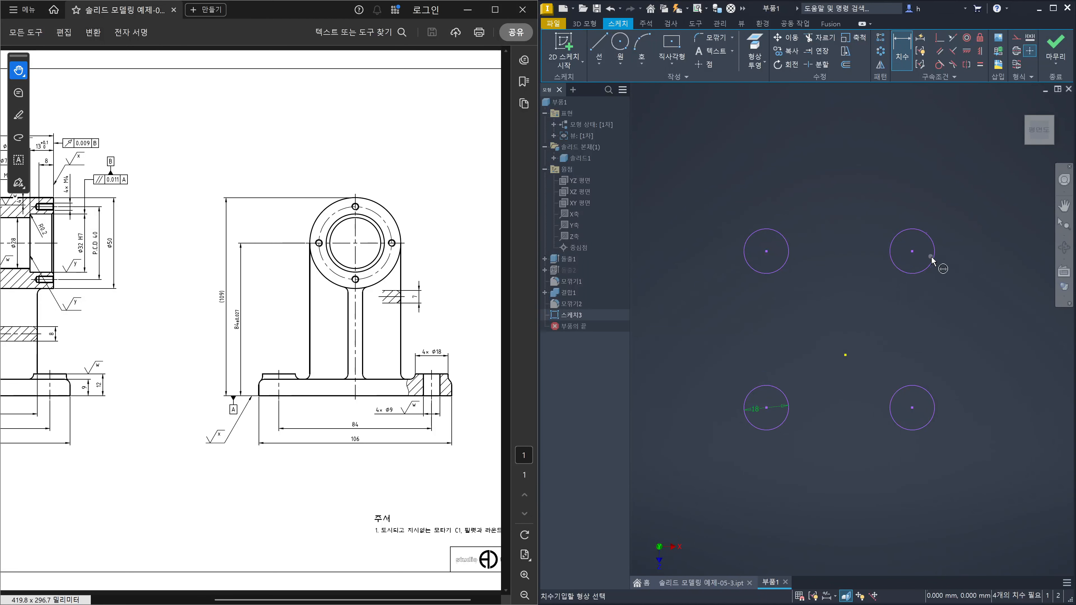
pyautogui.click(934, 256)
pyautogui.click(934, 411)
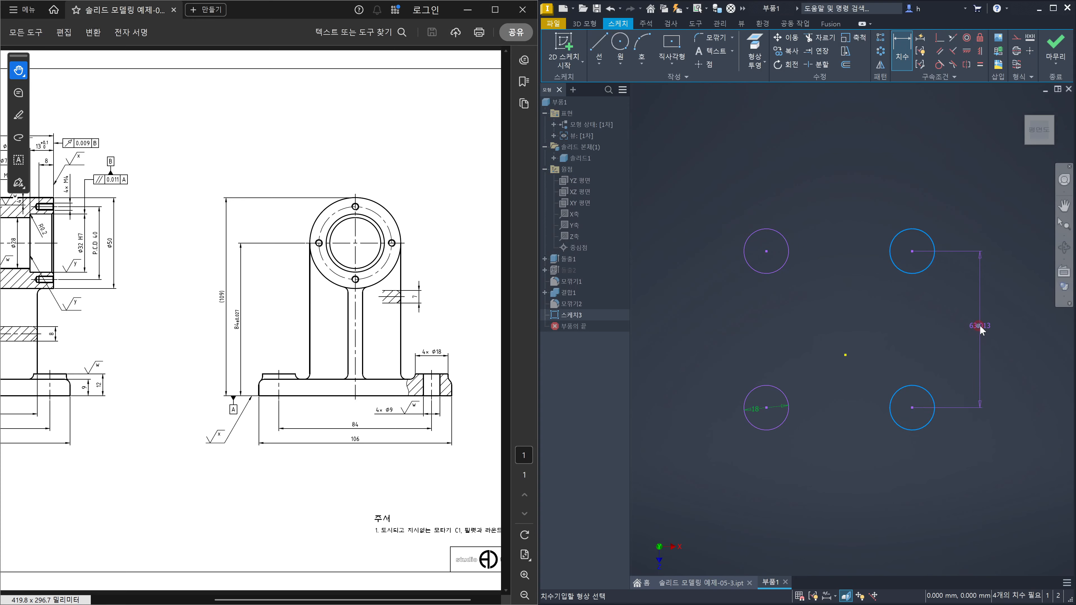
pyautogui.click(980, 327)
pyautogui.write('84')
pyautogui.press('Return')
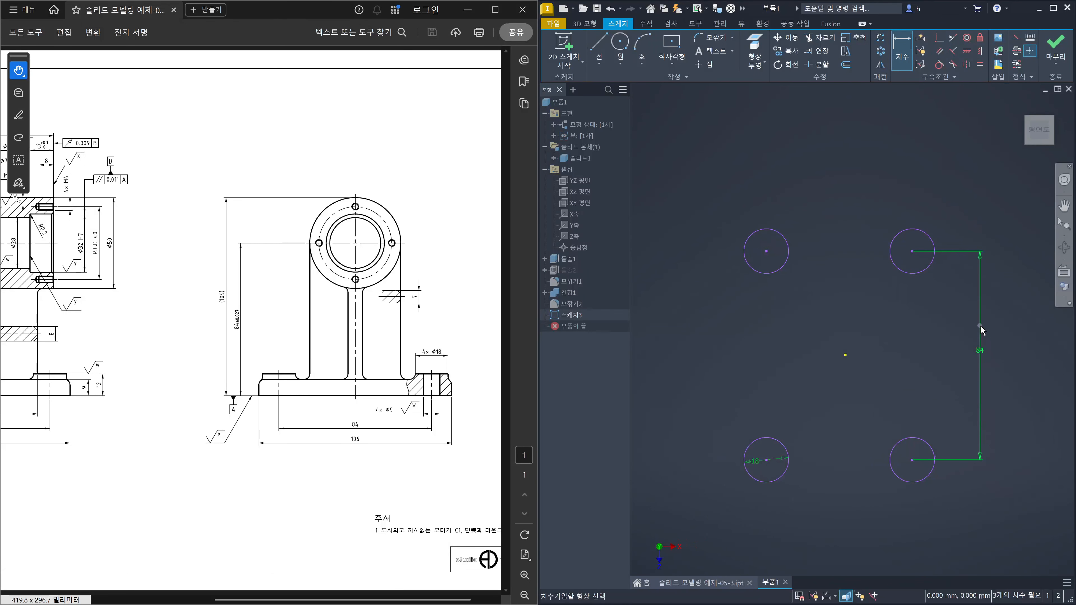
# - Consult the drawing's front view and dimension the horizontal spacing between the two lower circles as 68 mm
pyautogui.click(156, 428)
pyautogui.hscroll(-5, 155, 428)
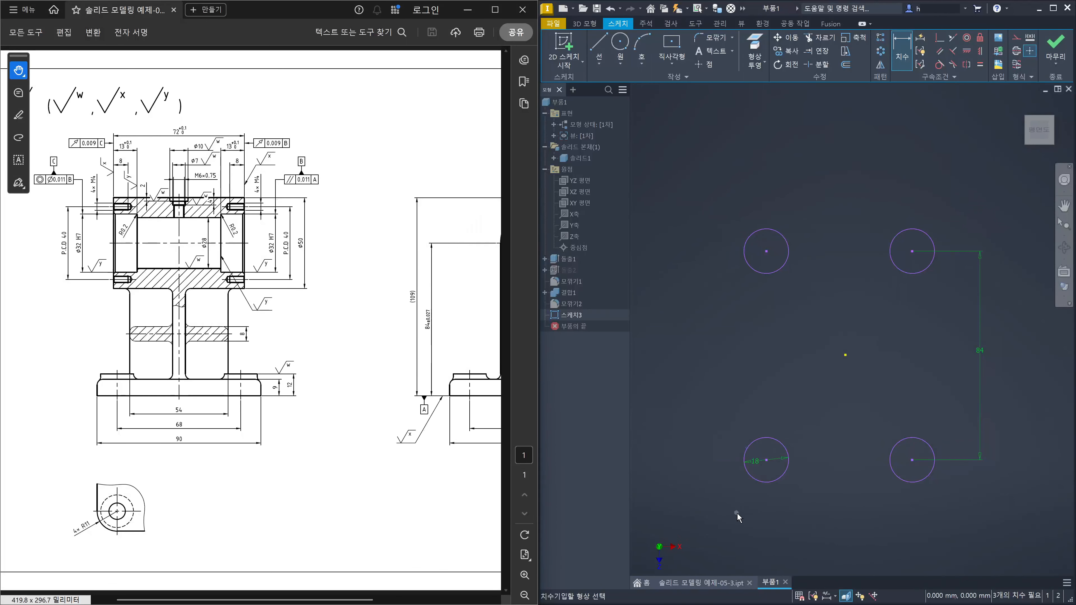
pyautogui.click(770, 483)
pyautogui.click(917, 483)
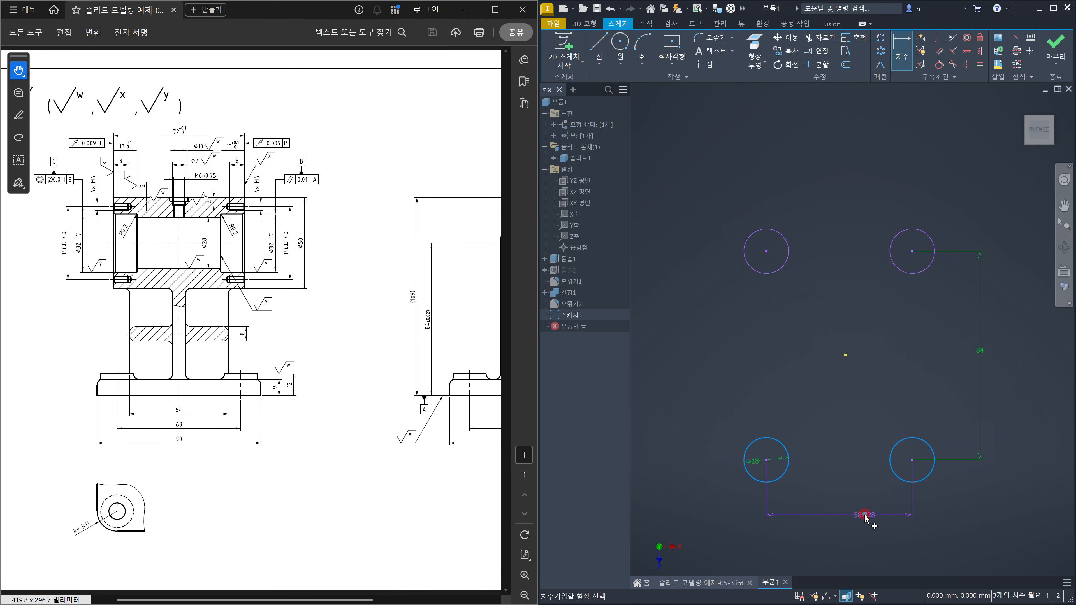
pyautogui.click(867, 514)
pyautogui.write('68')
pyautogui.press('Return')
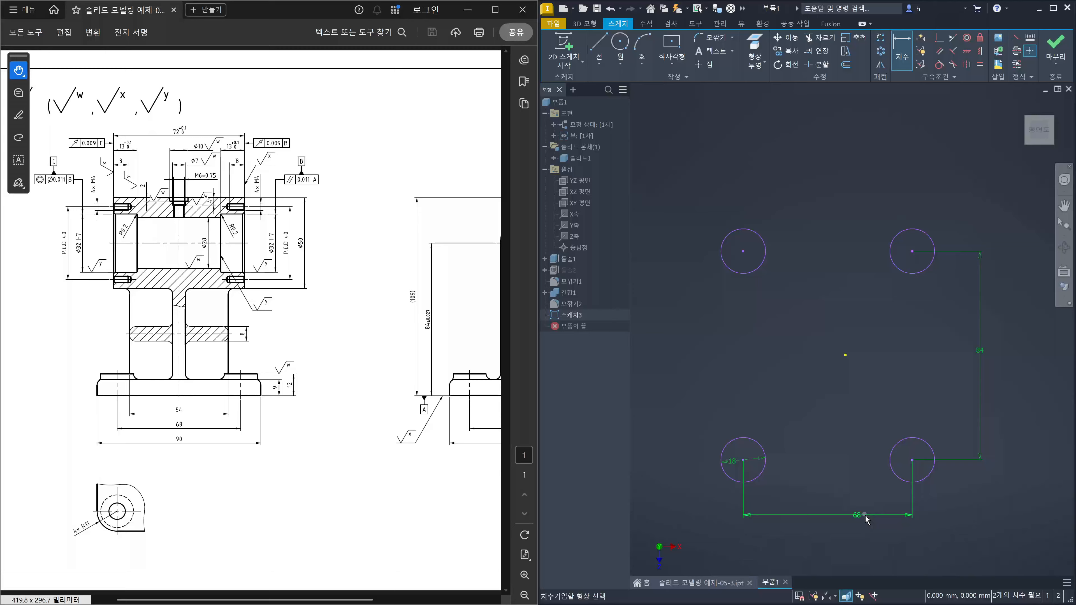
# - Dimension the horizontal distance from the lower left circle to the origin as half the 68 mm spacing, using d16/2
pyautogui.click(750, 480)
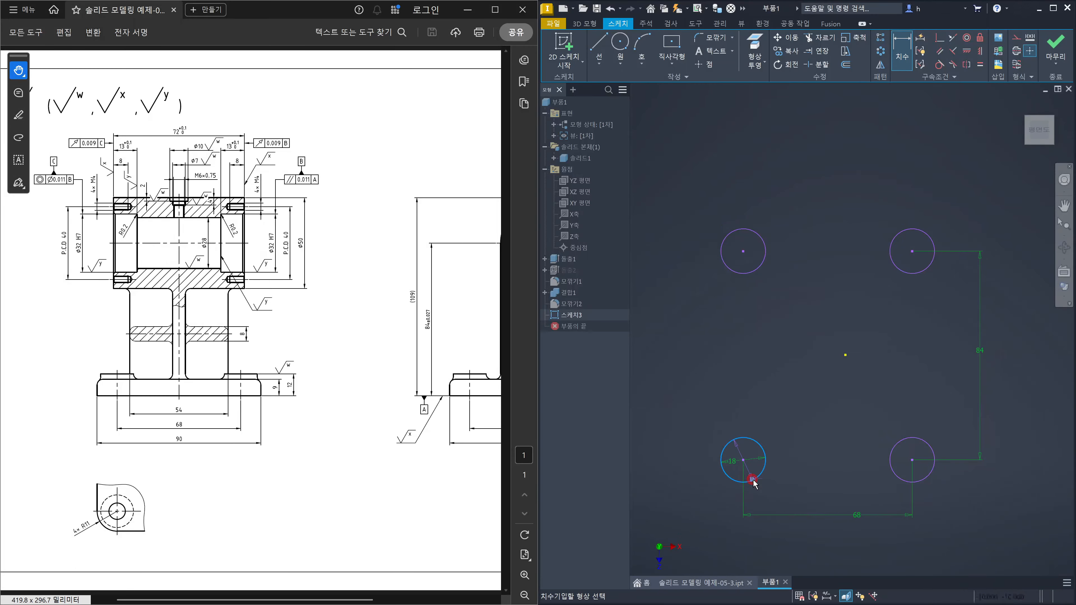
pyautogui.click(845, 357)
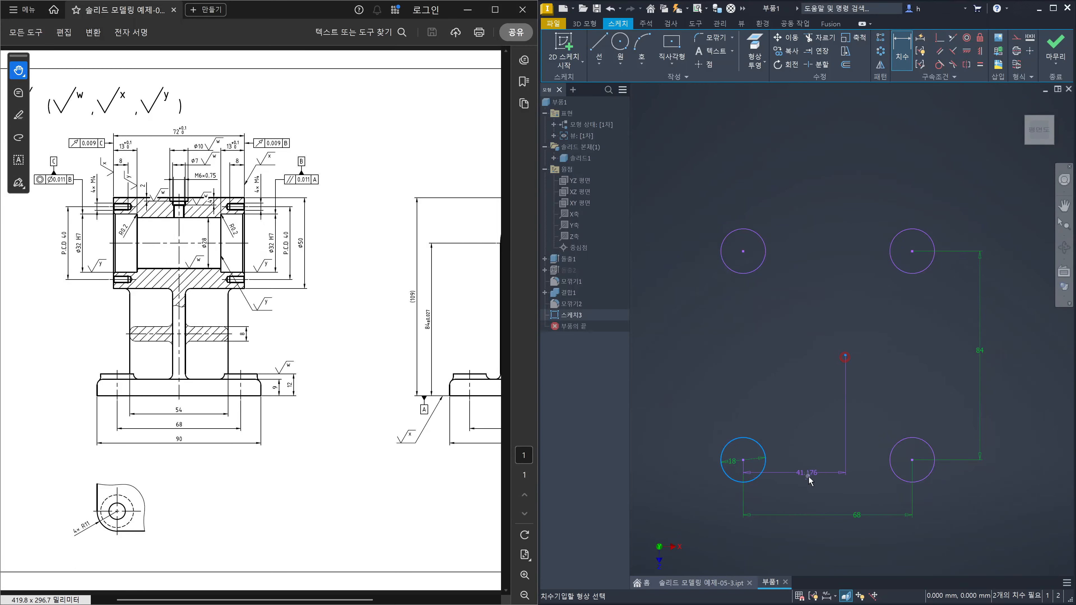
pyautogui.click(807, 483)
pyautogui.click(884, 515)
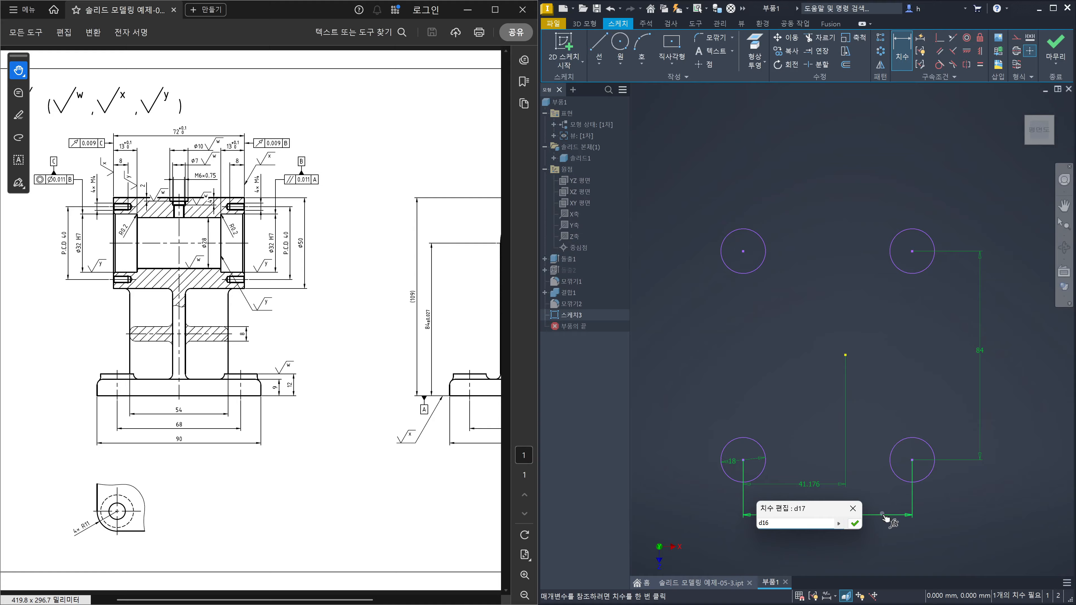
pyautogui.write('/2')
pyautogui.press('Return')
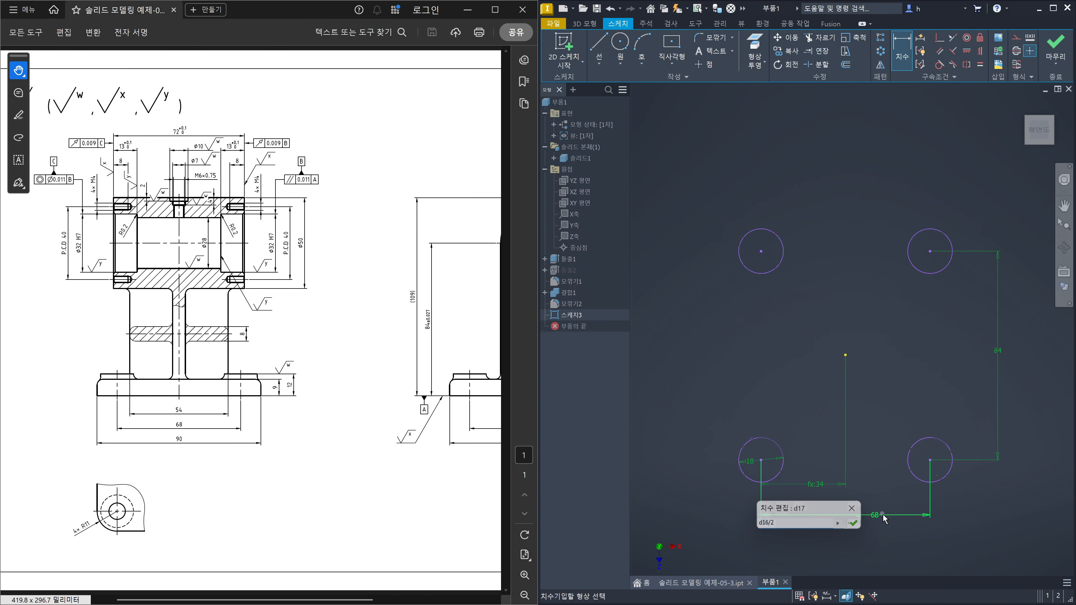
# - Dimension the vertical distance from the lower right circle to the origin as half the 84 mm spacing, using d15/2
pyautogui.click(948, 478)
pyautogui.click(845, 355)
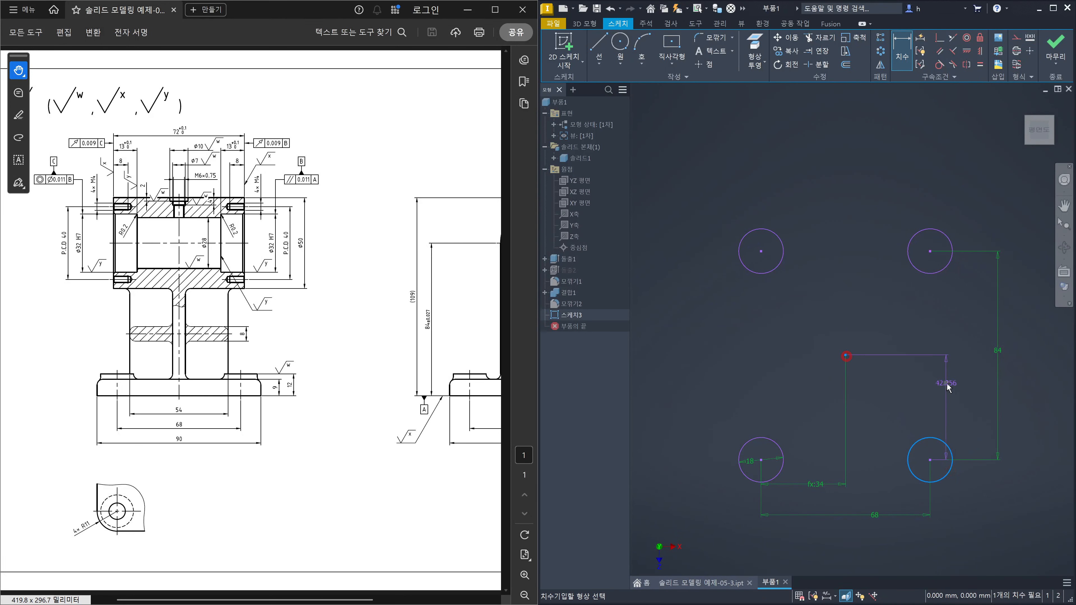
pyautogui.click(967, 393)
pyautogui.click(997, 349)
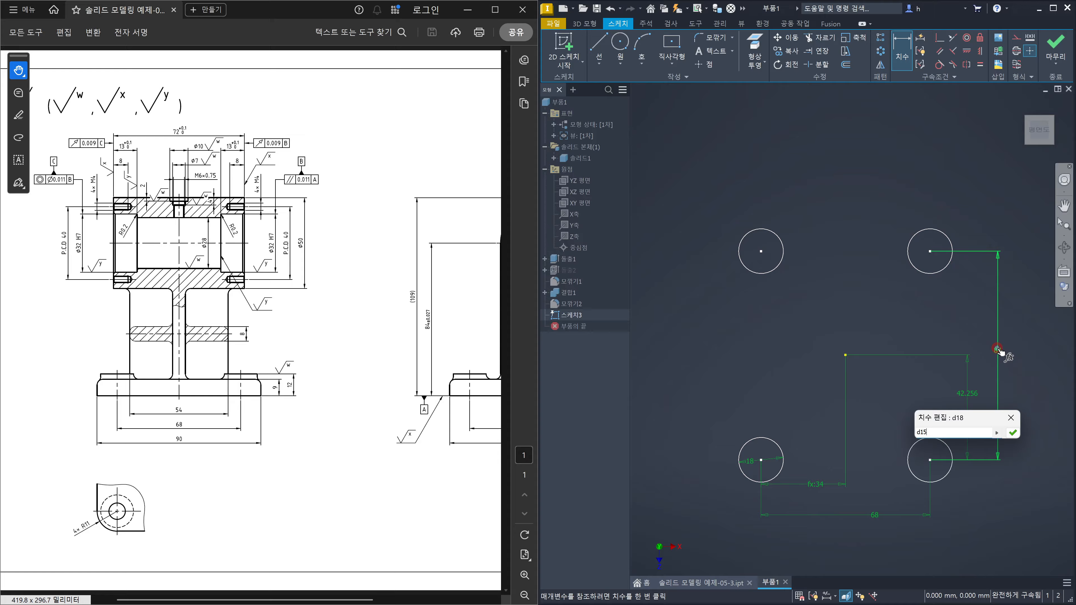
pyautogui.write('/2')
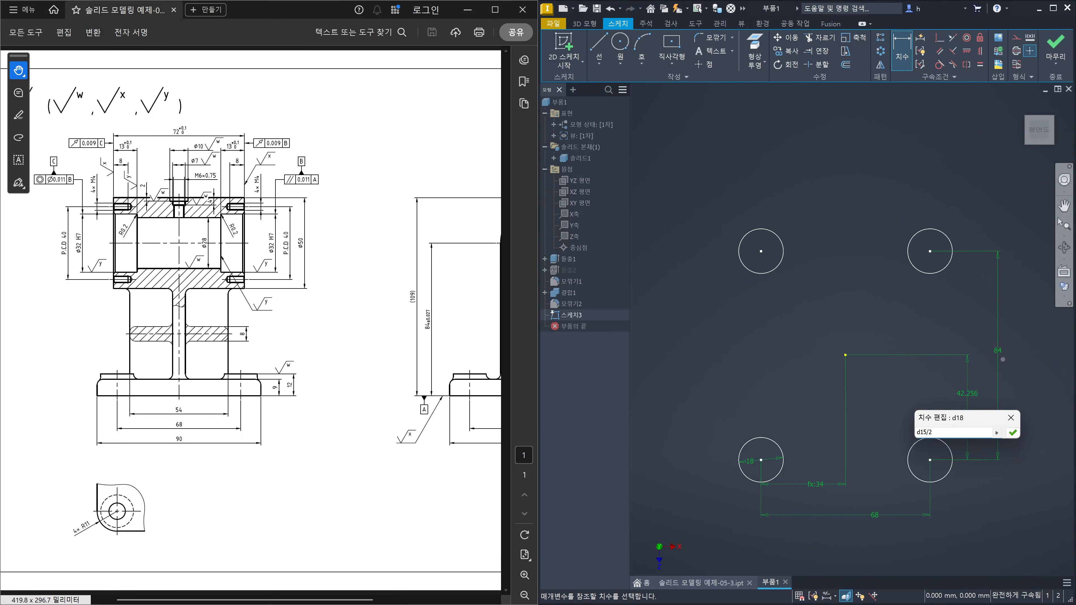
pyautogui.press('Return')
pyautogui.press('Escape')
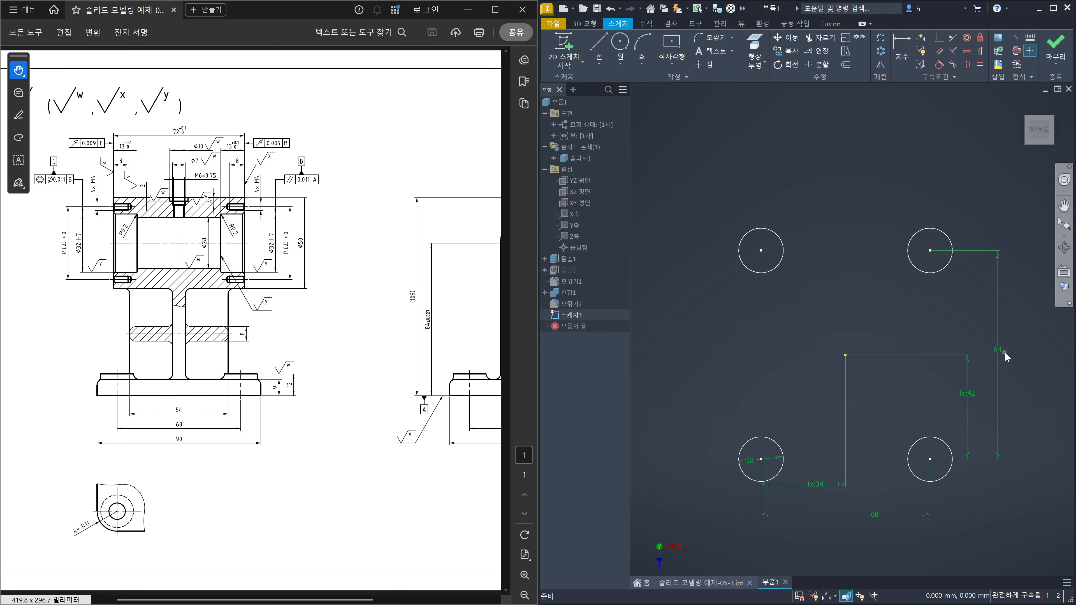
# - Test the linked half-distance by setting the vertical circle spacing to 74 mm and restoring it to 84 mm
pyautogui.doubleClick(1000, 352)
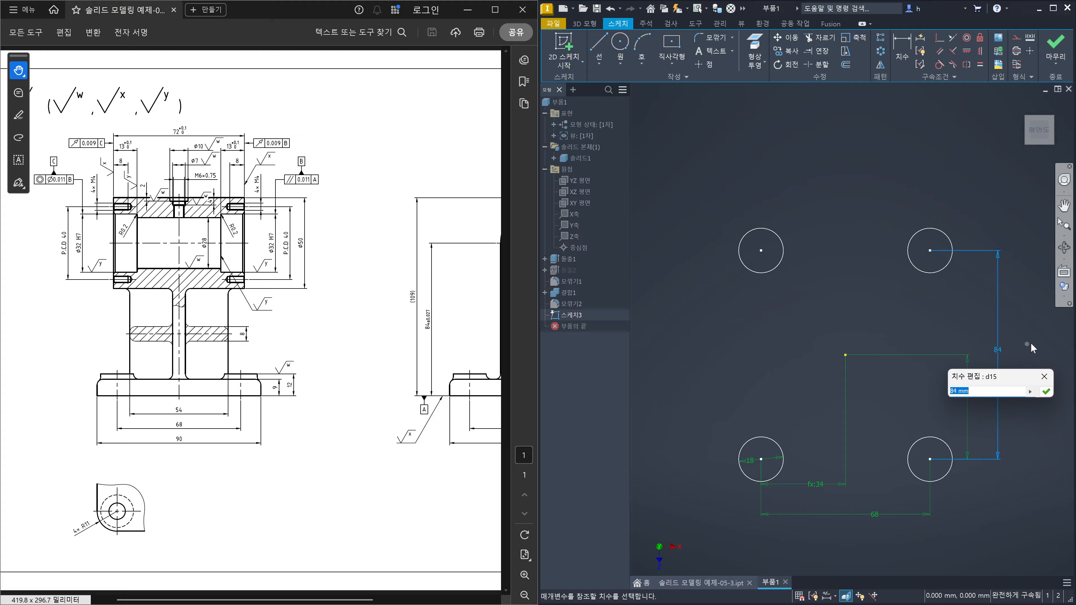
pyautogui.write('74')
pyautogui.press('Return')
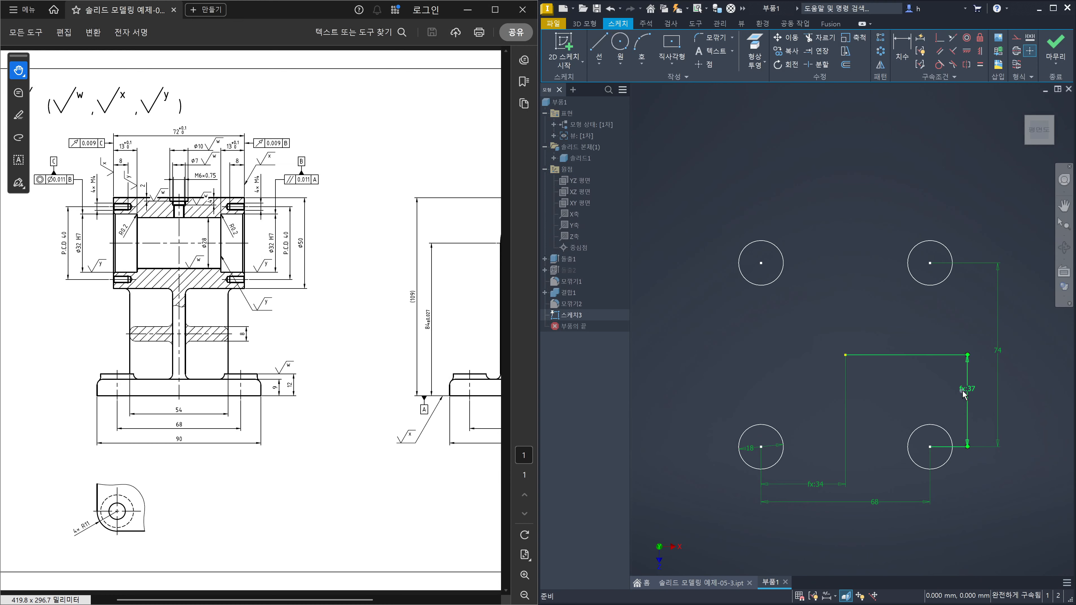
pyautogui.doubleClick(1002, 351)
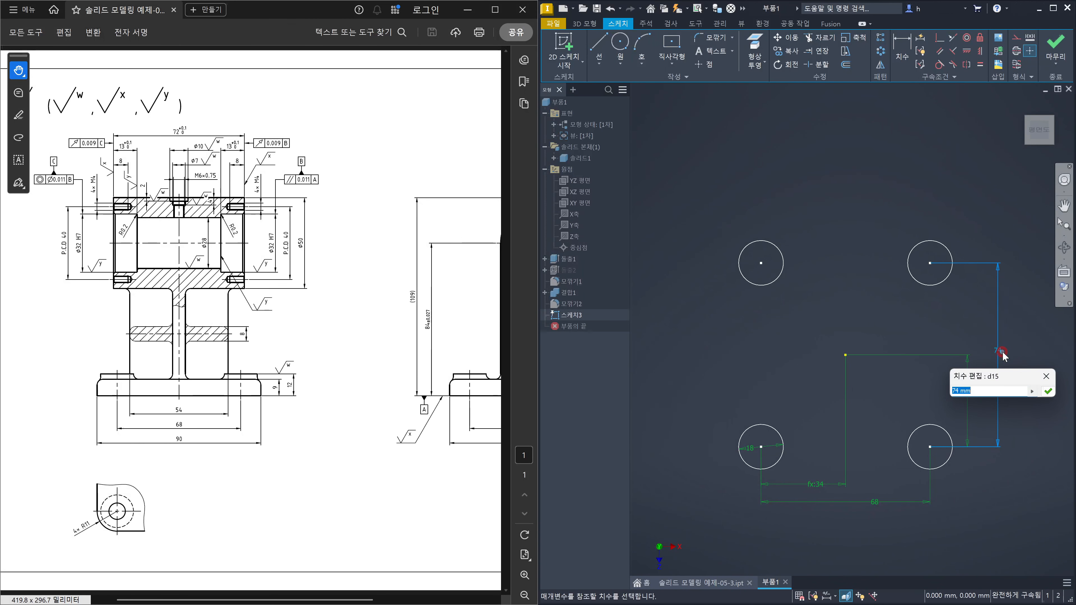
pyautogui.write('84')
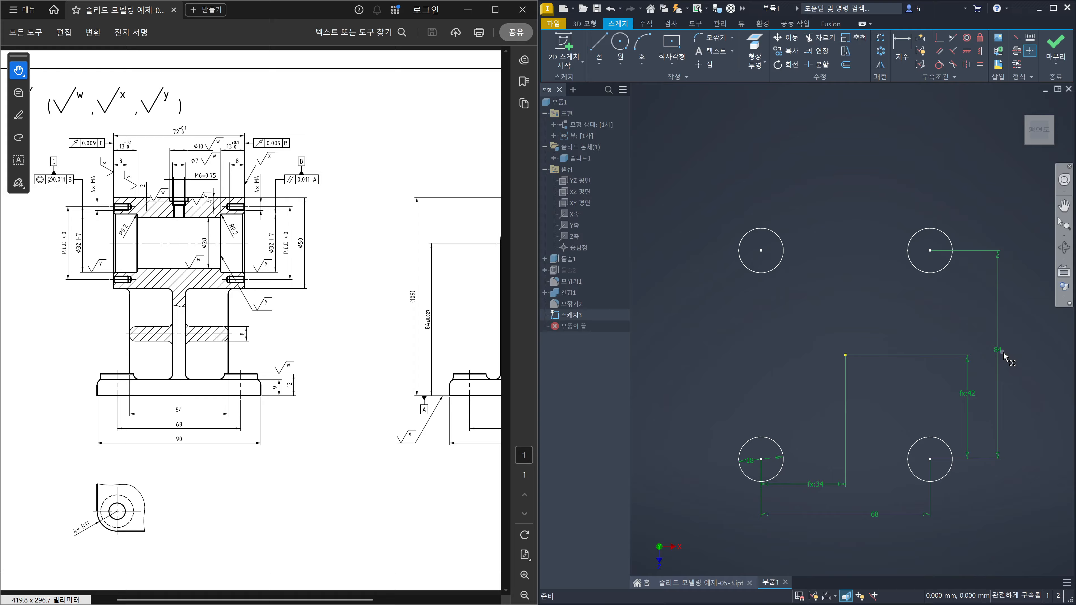
pyautogui.press('Return')
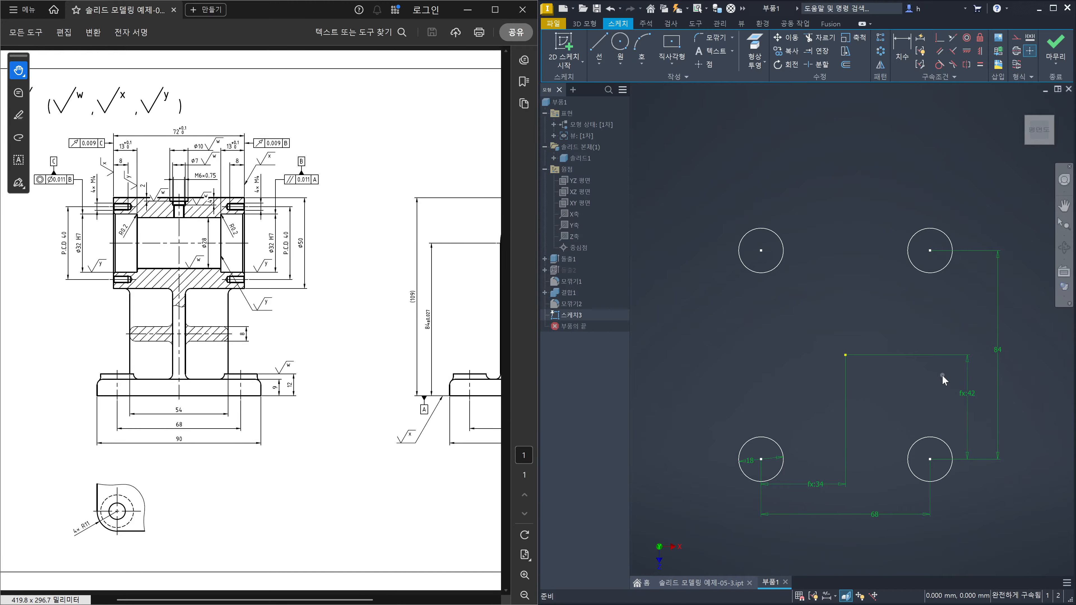
# - Extrude the four boss circles 12 mm upward in the default direction as a new solid
pyautogui.press('e')
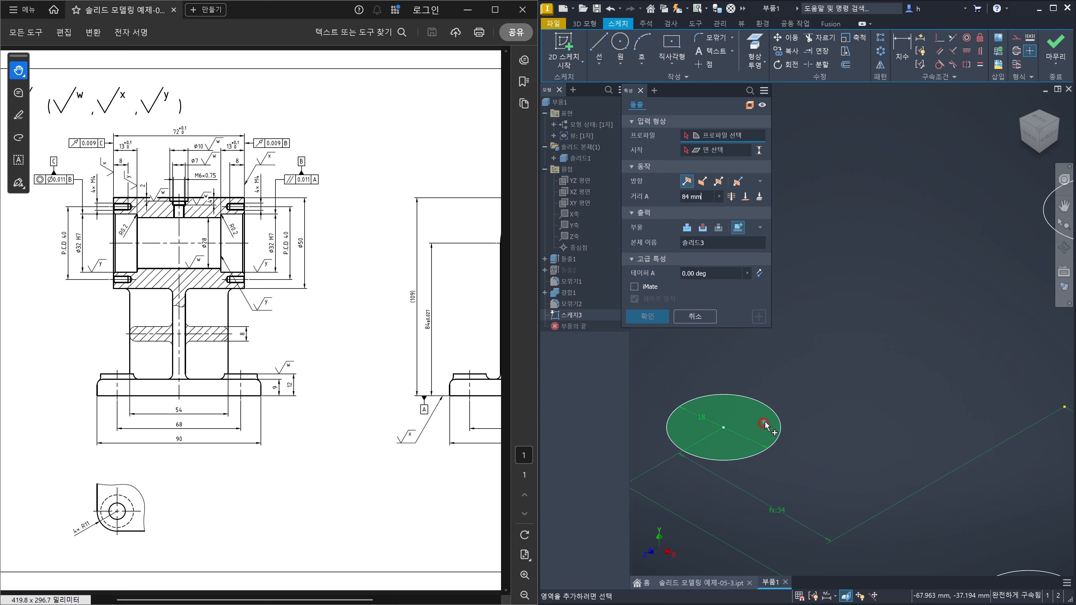
pyautogui.click(763, 425)
pyautogui.click(971, 334)
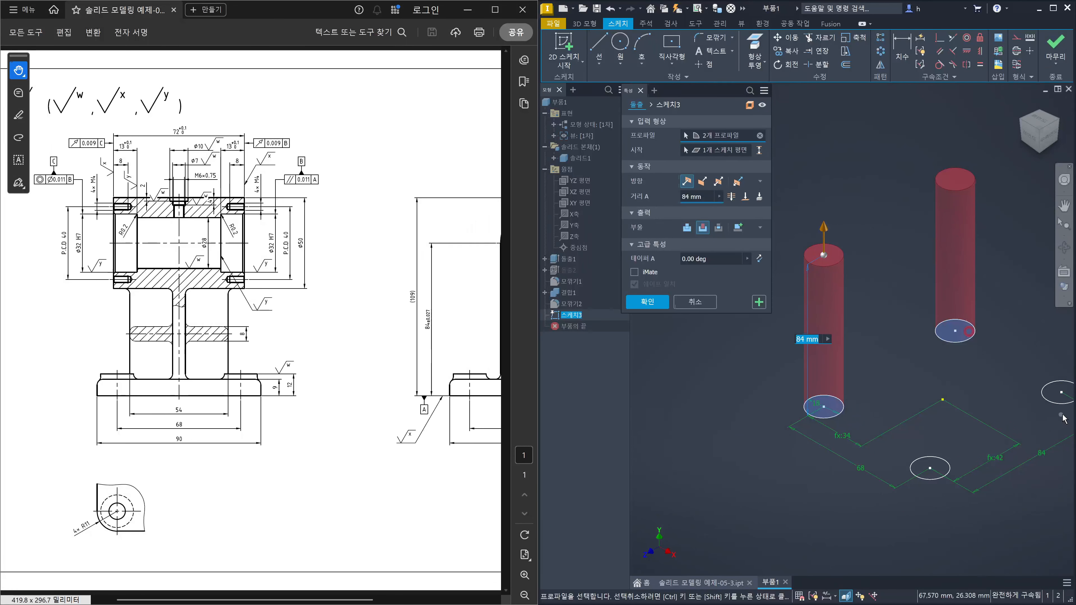
pyautogui.click(1064, 400)
pyautogui.click(947, 469)
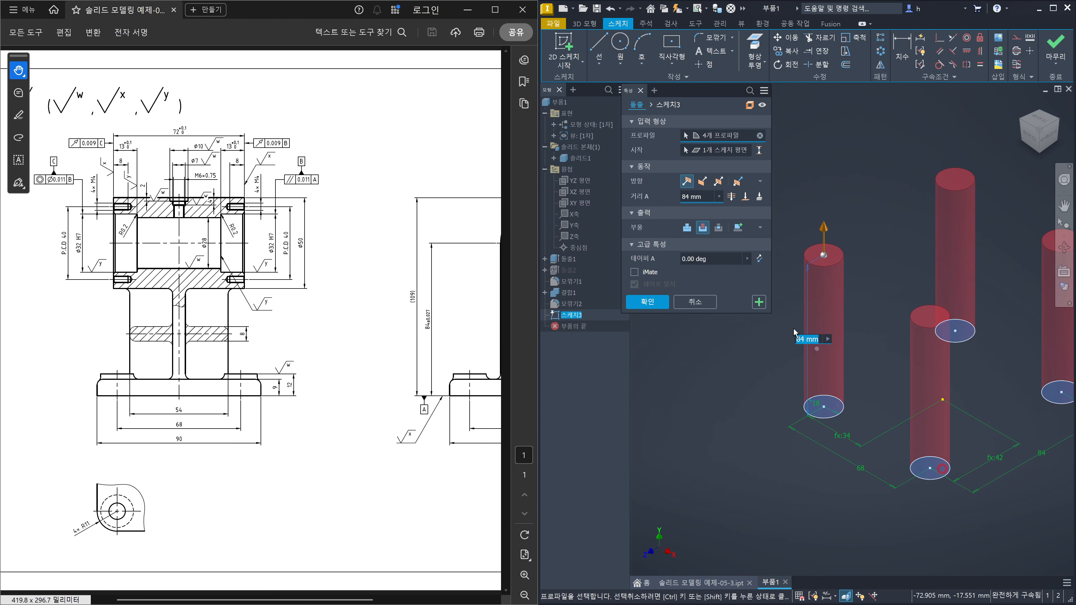
pyautogui.click(737, 228)
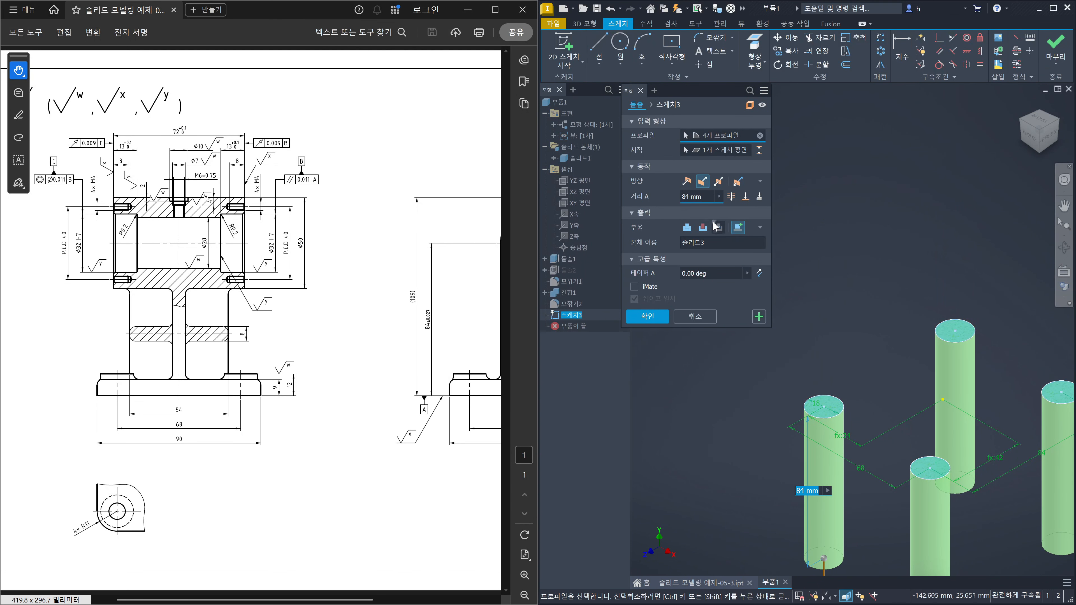
pyautogui.click(687, 181)
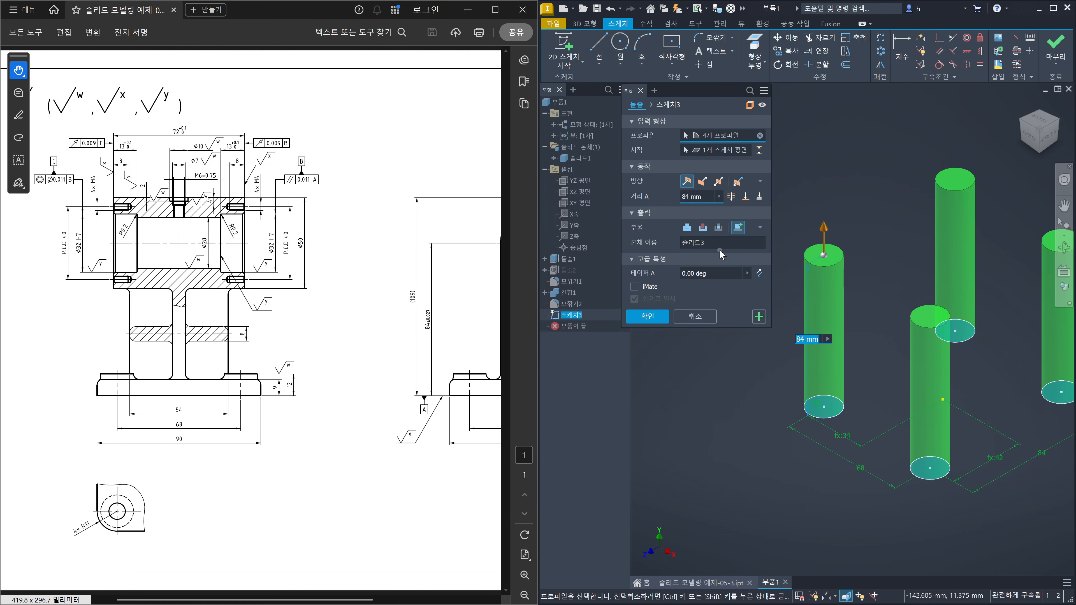
pyautogui.click(710, 196)
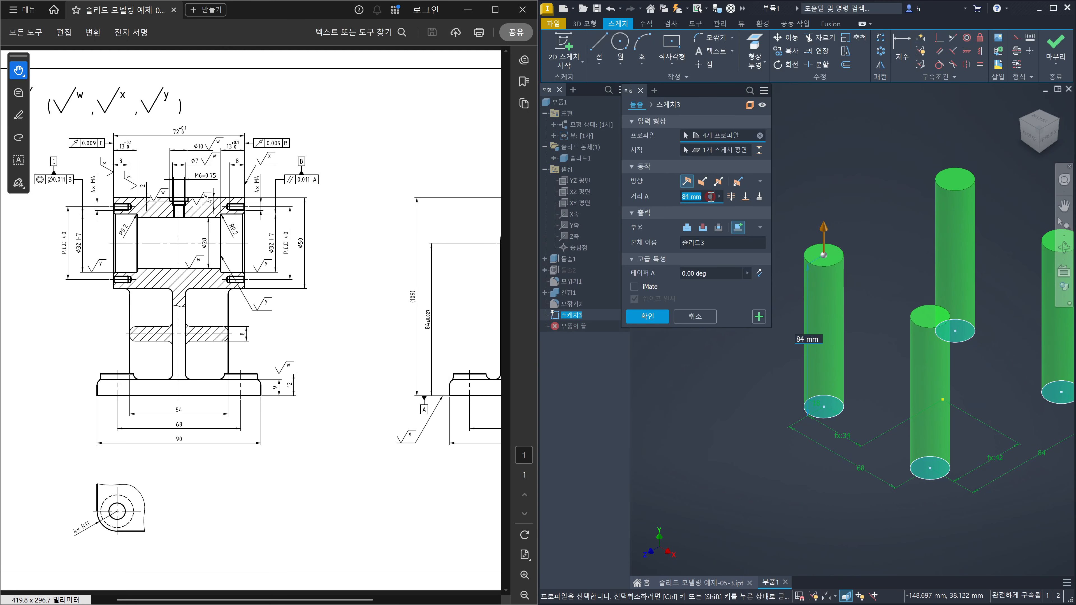
pyautogui.write('12')
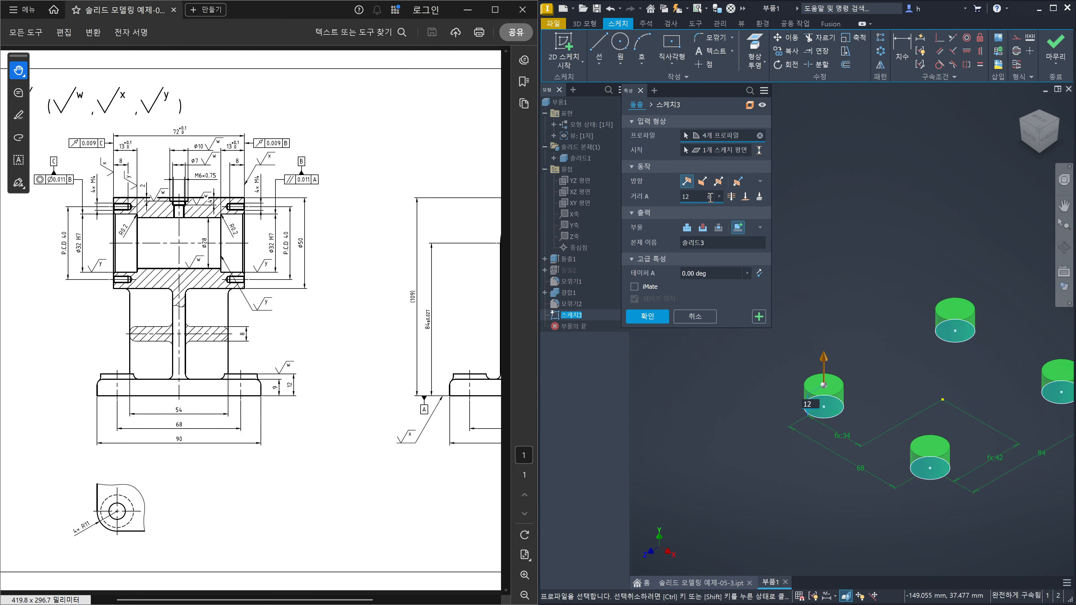
pyautogui.click(656, 316)
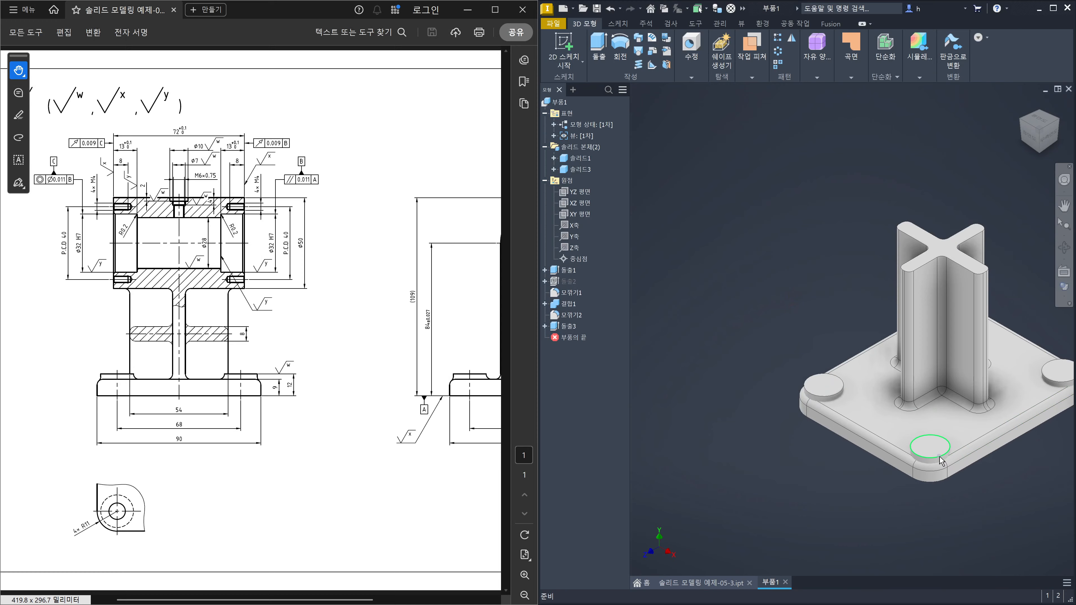
# - Check the two separate solids, and combine the four-boss solid with the base and rib solid using Join
pyautogui.click(581, 163)
pyautogui.click(587, 170)
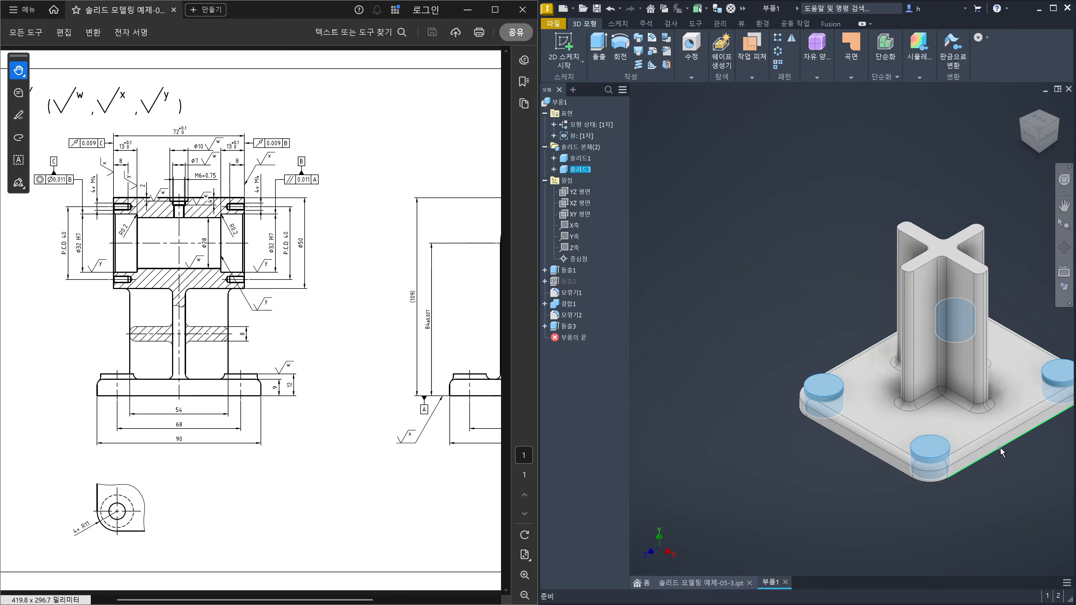
pyautogui.click(748, 300)
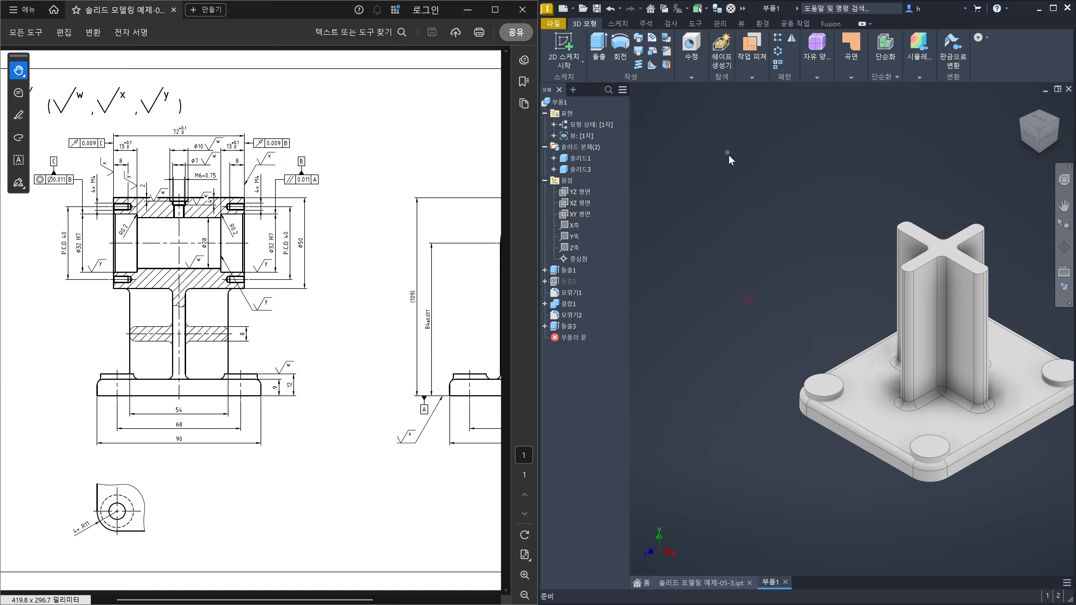
pyautogui.click(699, 78)
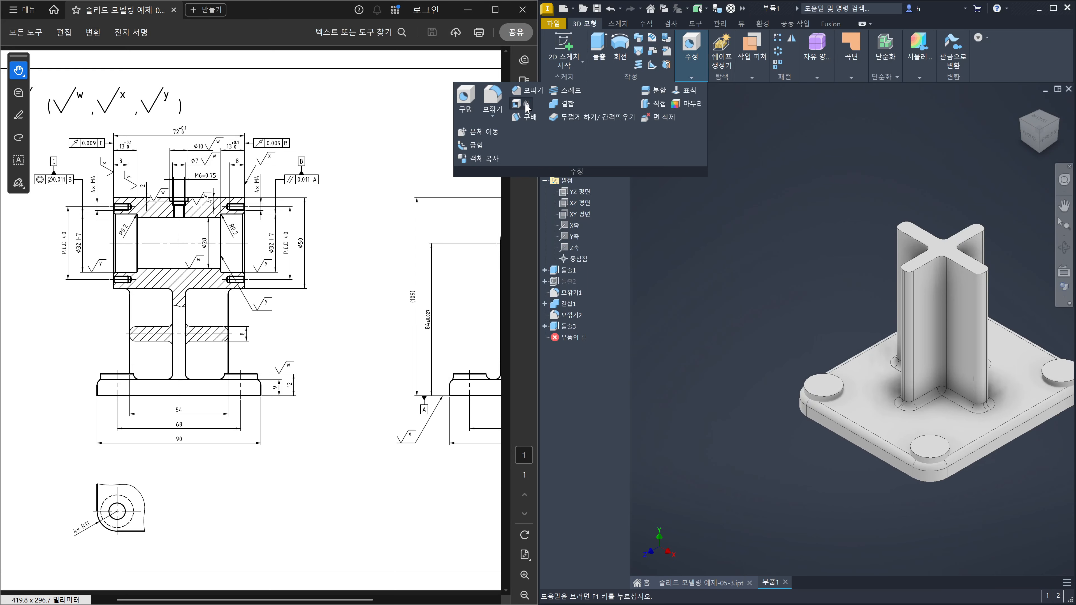
pyautogui.click(568, 104)
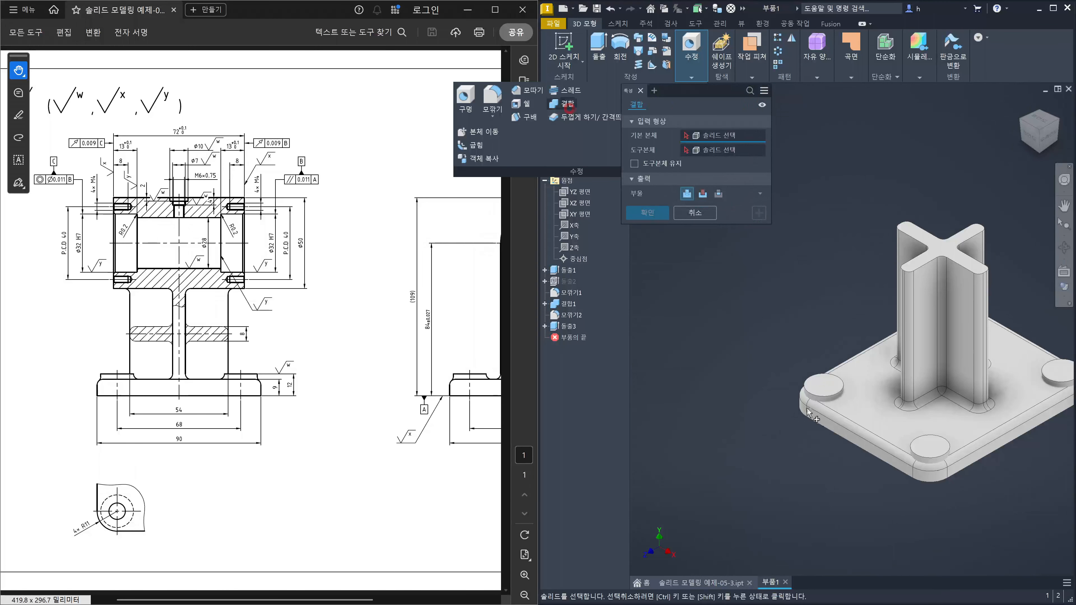
pyautogui.click(866, 436)
pyautogui.click(834, 397)
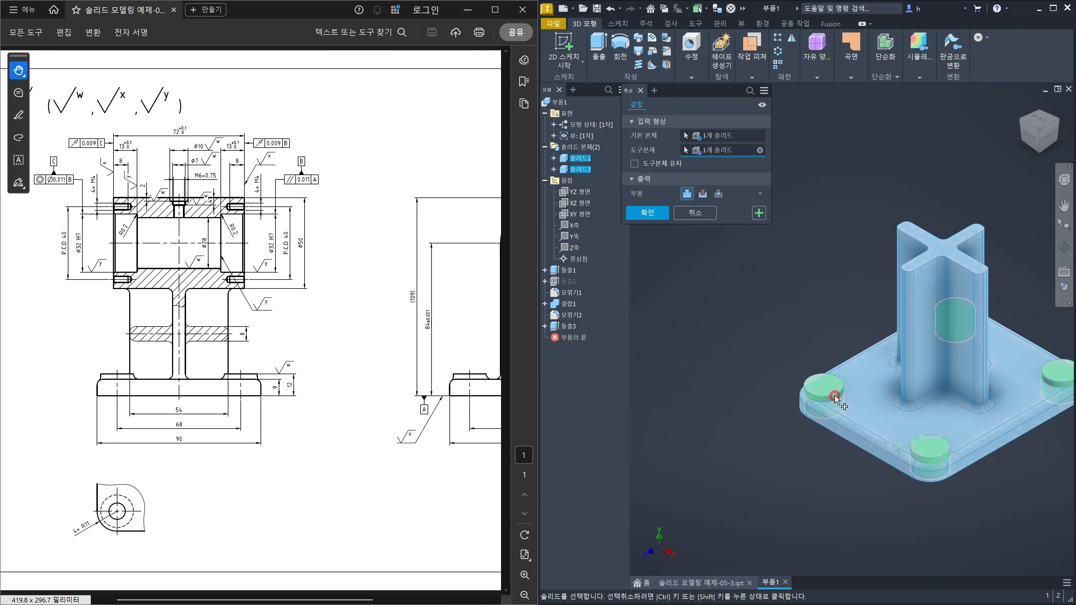
pyautogui.click(654, 216)
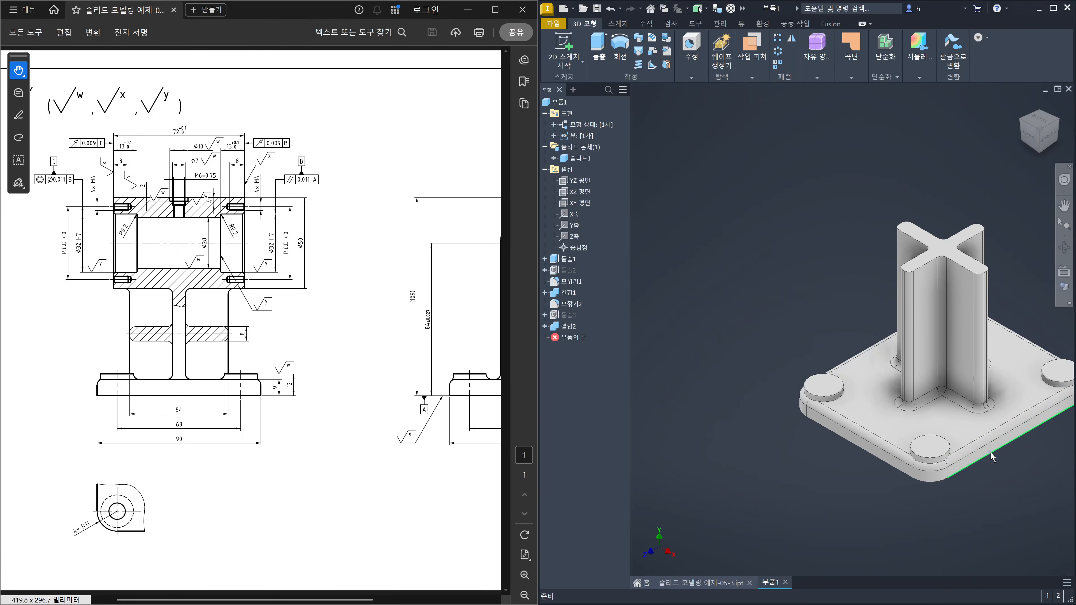
# - Compare the fillets where the ribs meet the housing and base on both finished brackets in 솔리드 모델링 예제-05-3.ipt, and return to the bracket part
pyautogui.moveTo(991, 453)
pyautogui.click(708, 583)
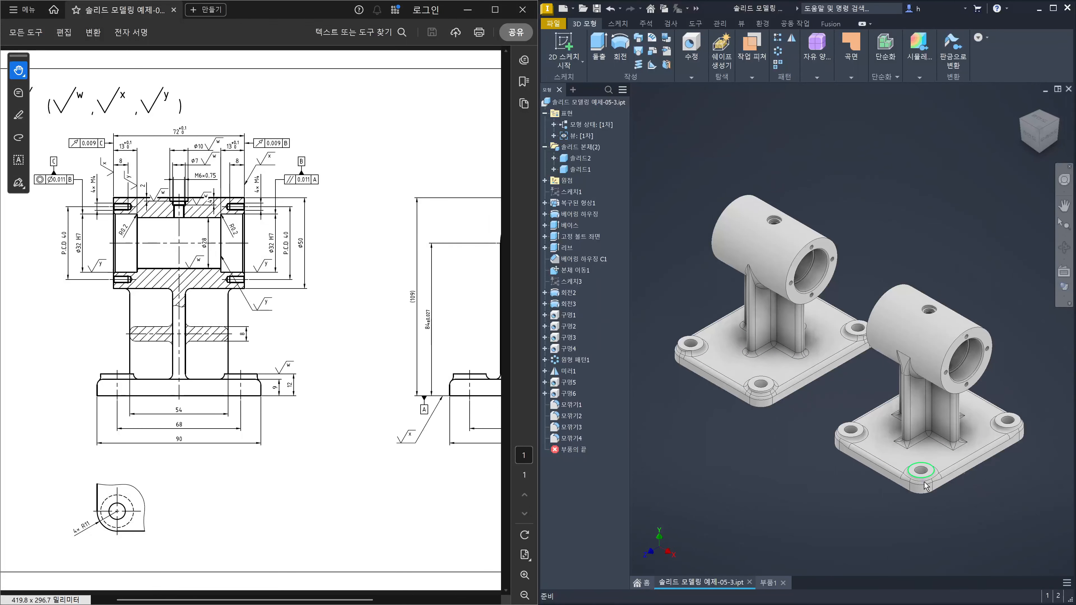
pyautogui.click(1024, 137)
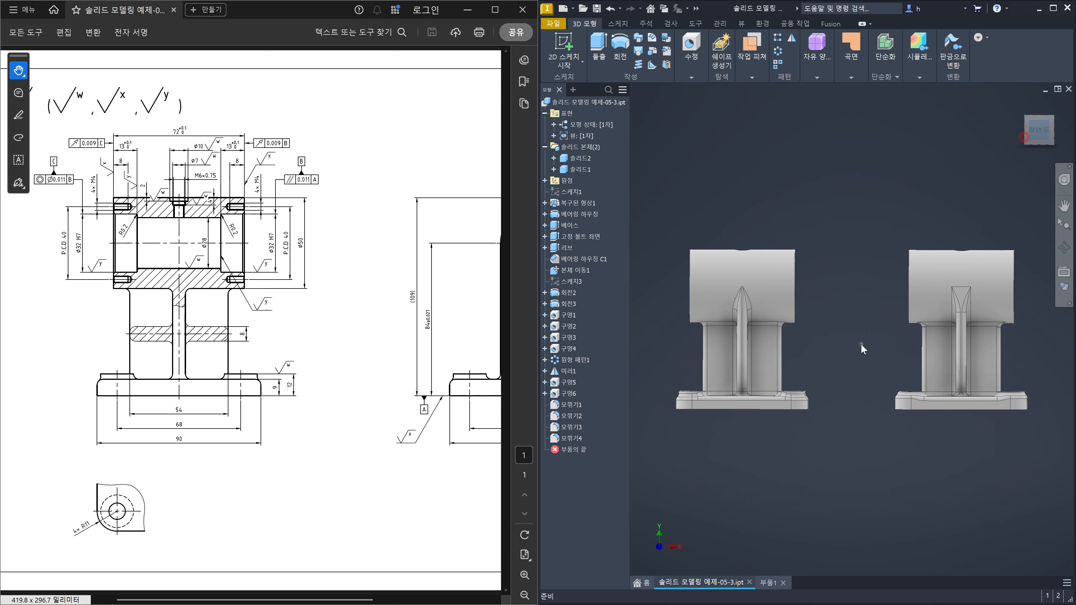
pyautogui.scroll(5, 807, 397)
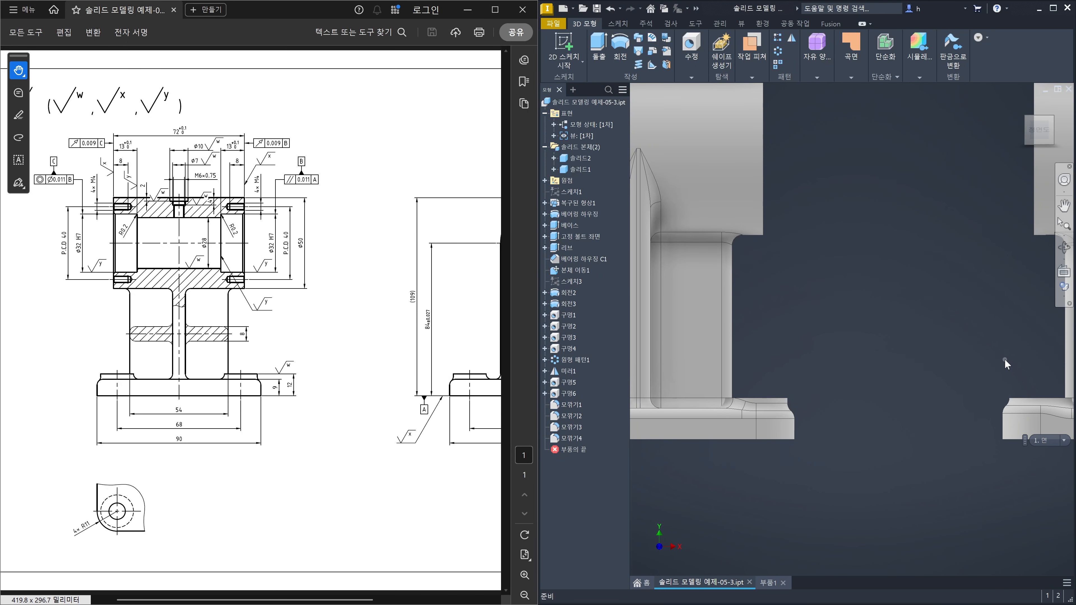
pyautogui.press('F6')
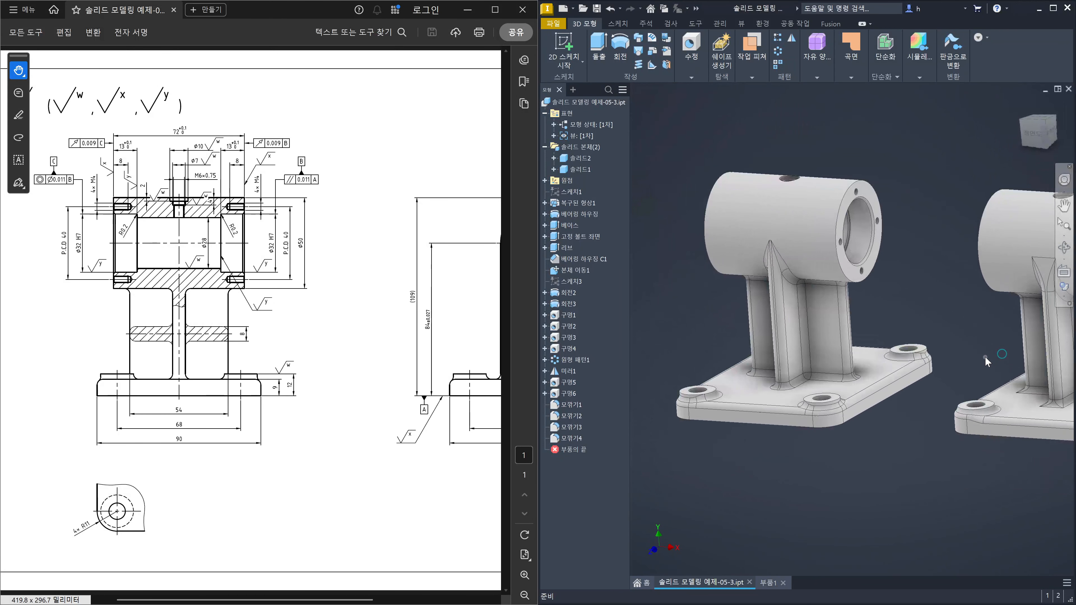
pyautogui.moveTo(1024, 306); pyautogui.dragTo(957, 342, button='middle')
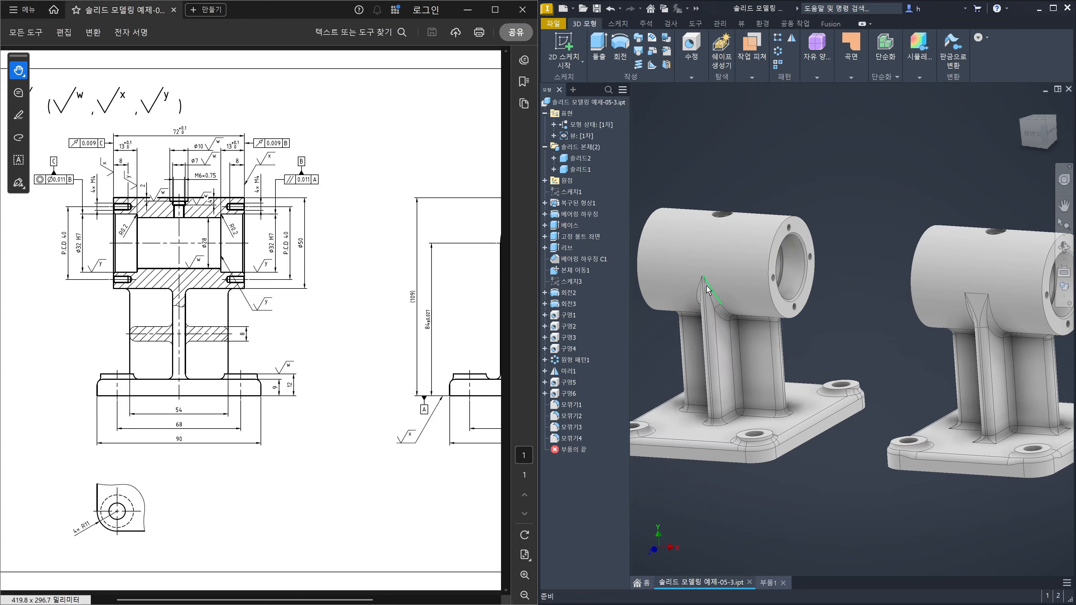
pyautogui.moveTo(706, 285)
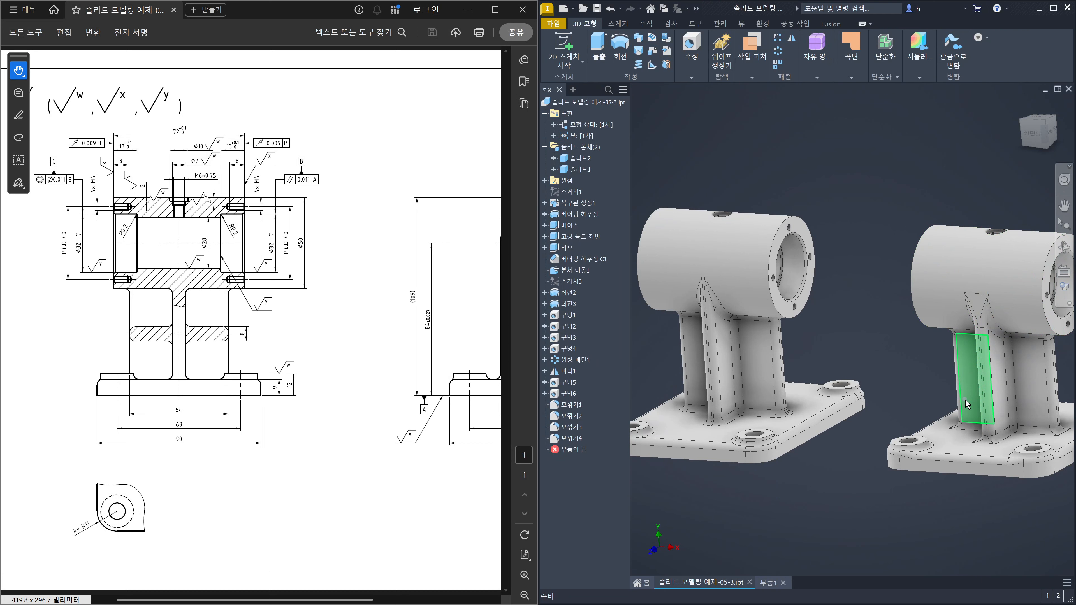
pyautogui.moveTo(982, 418)
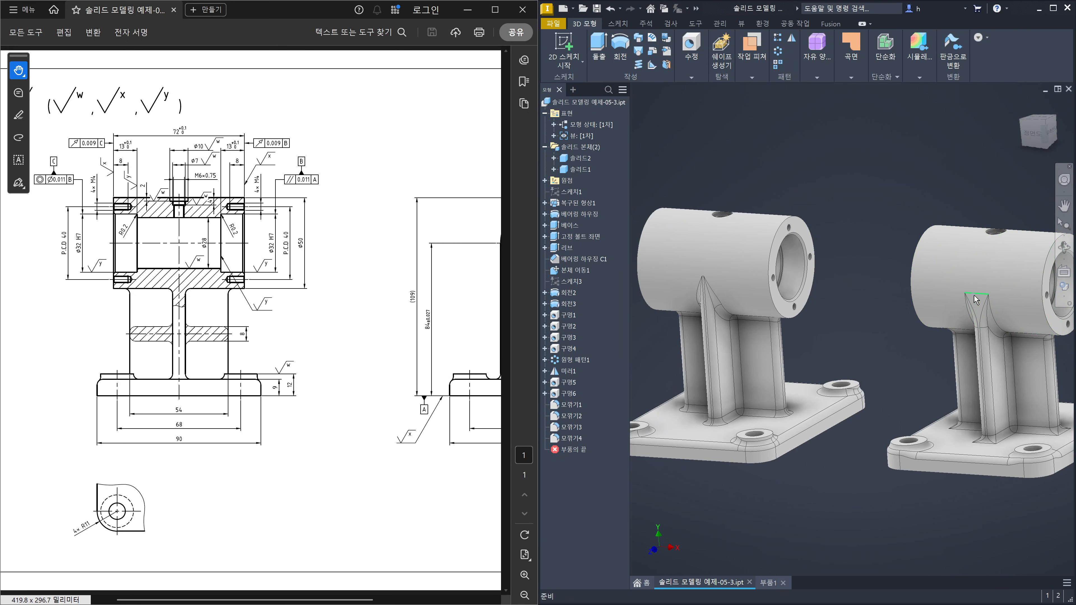
pyautogui.scroll(5, 951, 334)
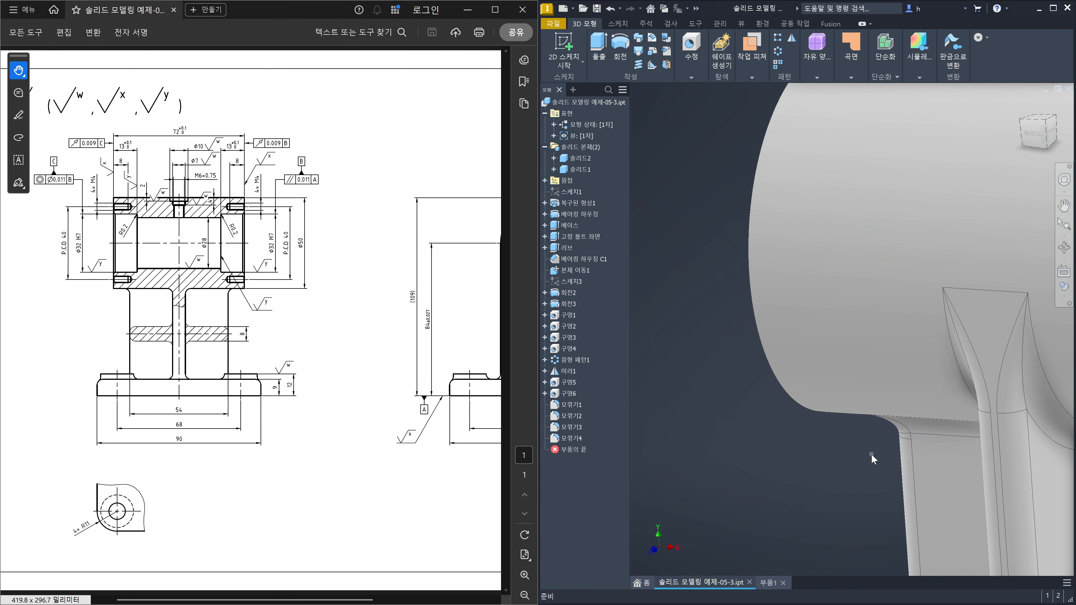
pyautogui.scroll(-5, 870, 455)
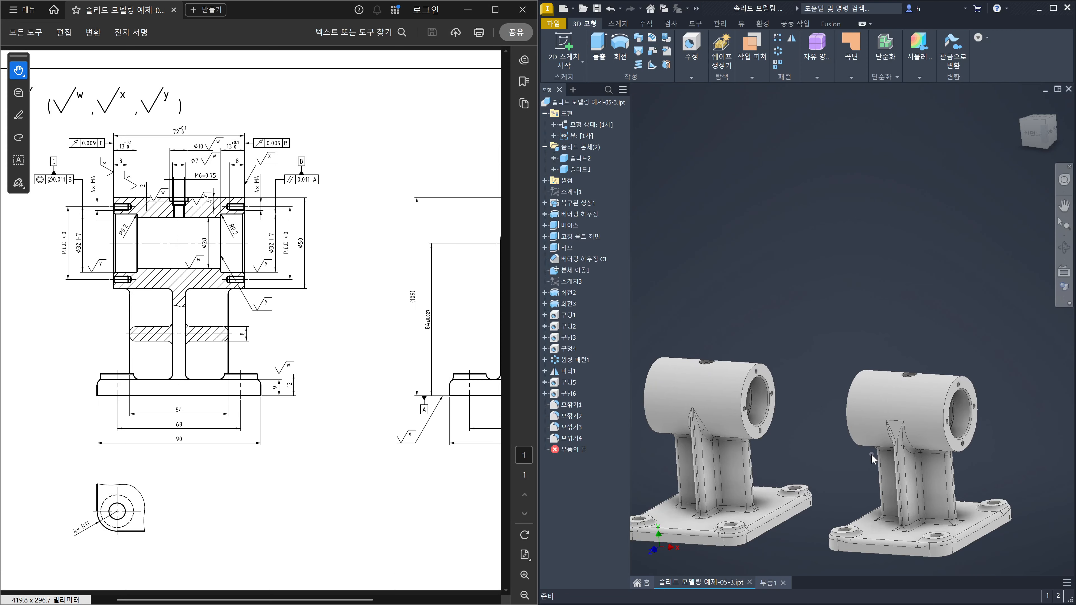
pyautogui.scroll(-2, 875, 445)
pyautogui.scroll(4, 876, 437)
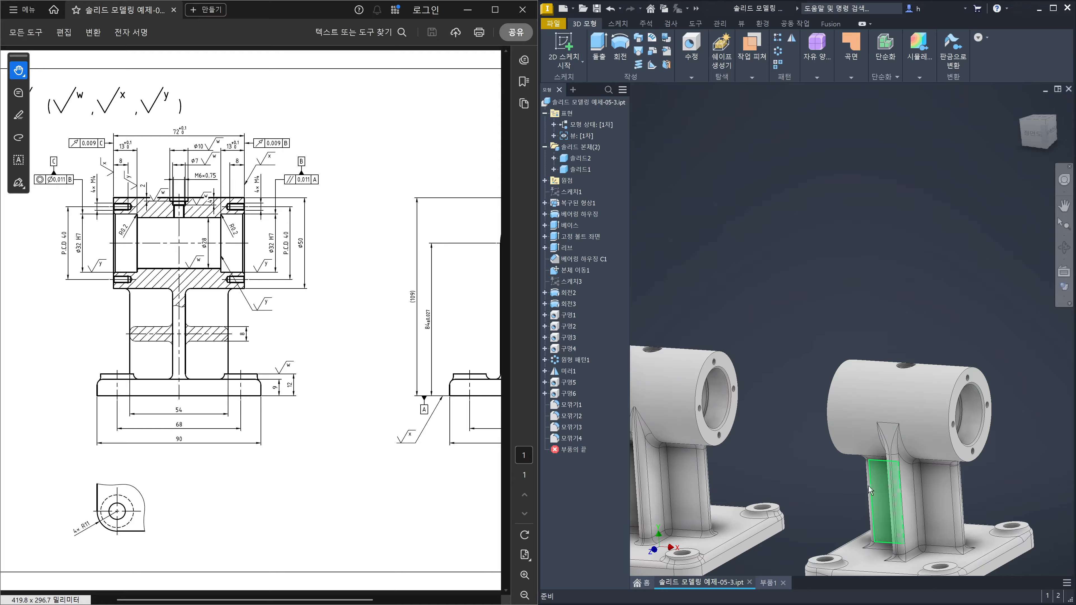
pyautogui.click(768, 583)
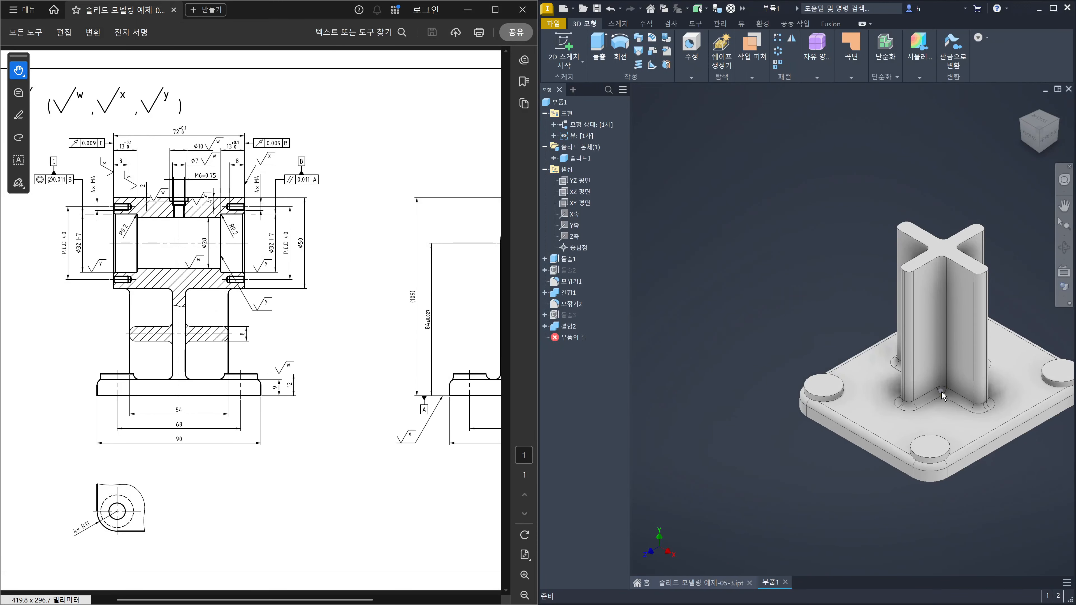
# - Create a new part from the Standard.ipt template and open a sketch on the horizontal XZ plane, with the view turned upright
pyautogui.moveTo(941, 391)
pyautogui.hotkey('ctrl', 'n')
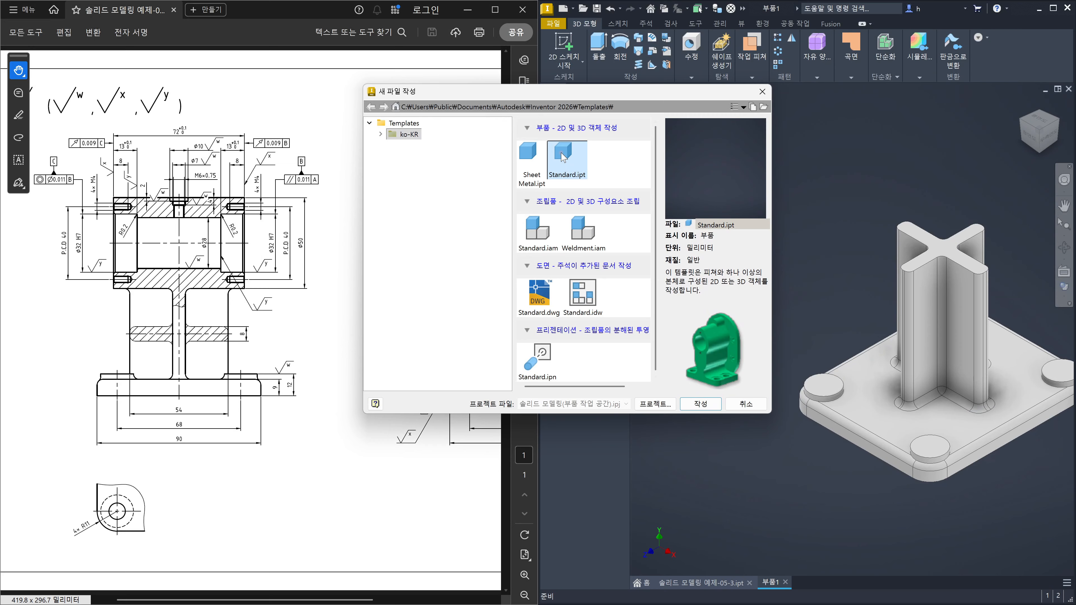
pyautogui.click(712, 406)
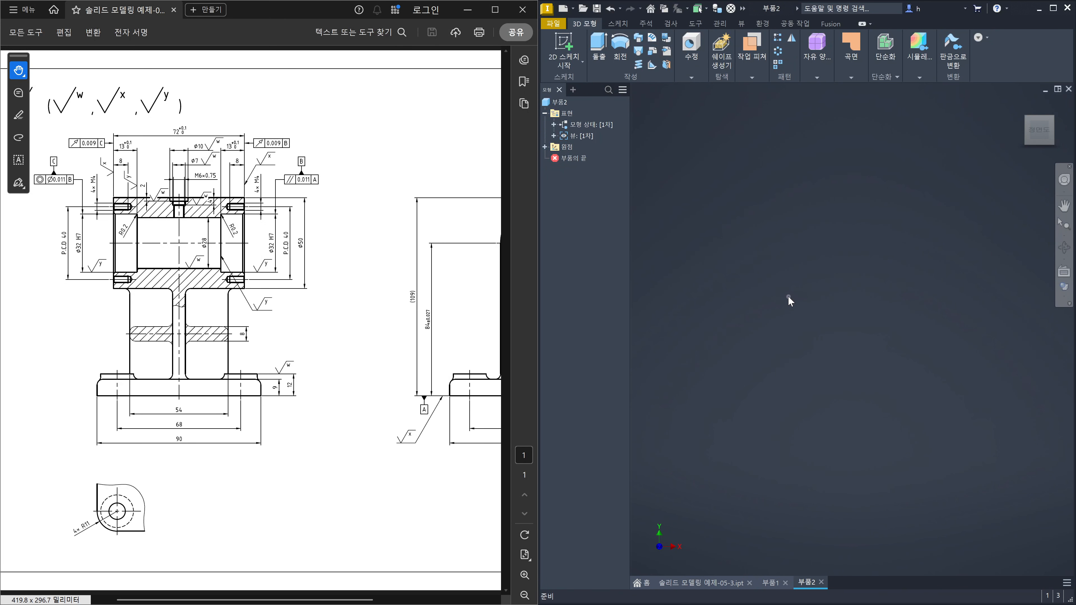
pyautogui.press('s')
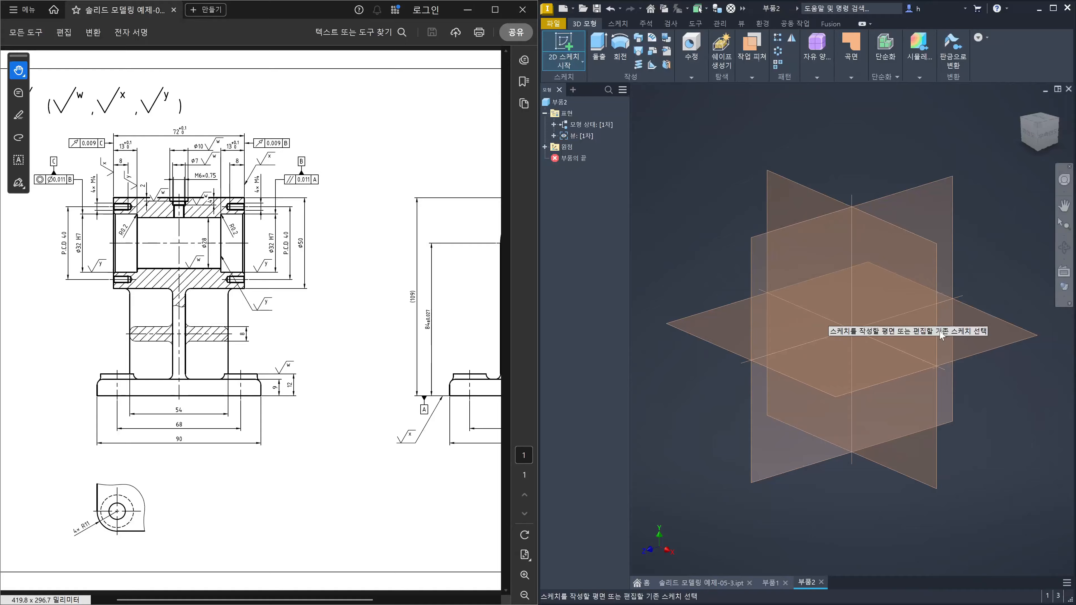
pyautogui.click(1002, 331)
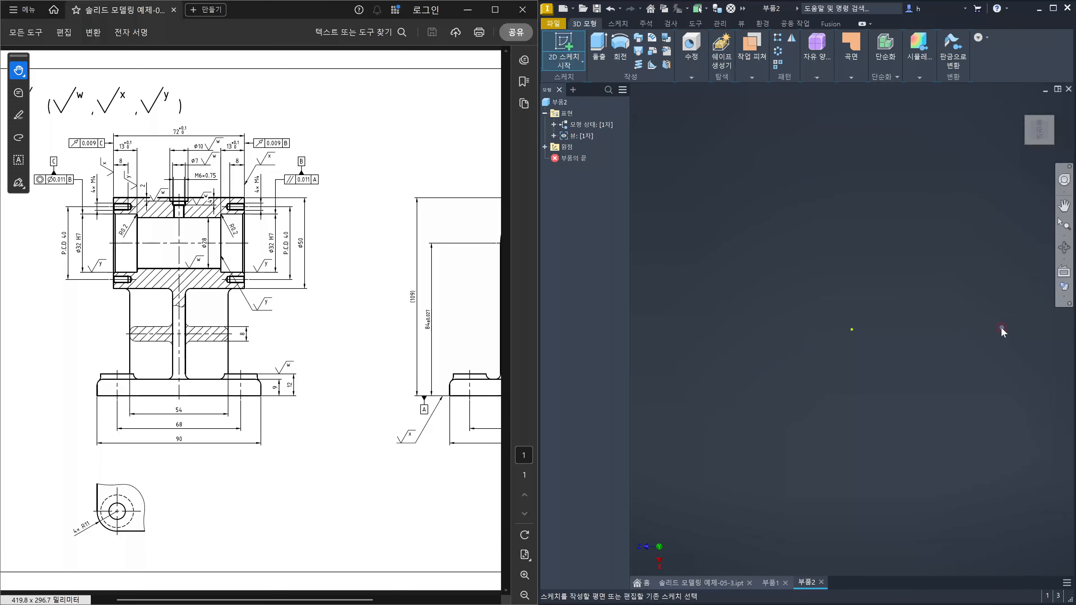
pyautogui.click(1055, 102)
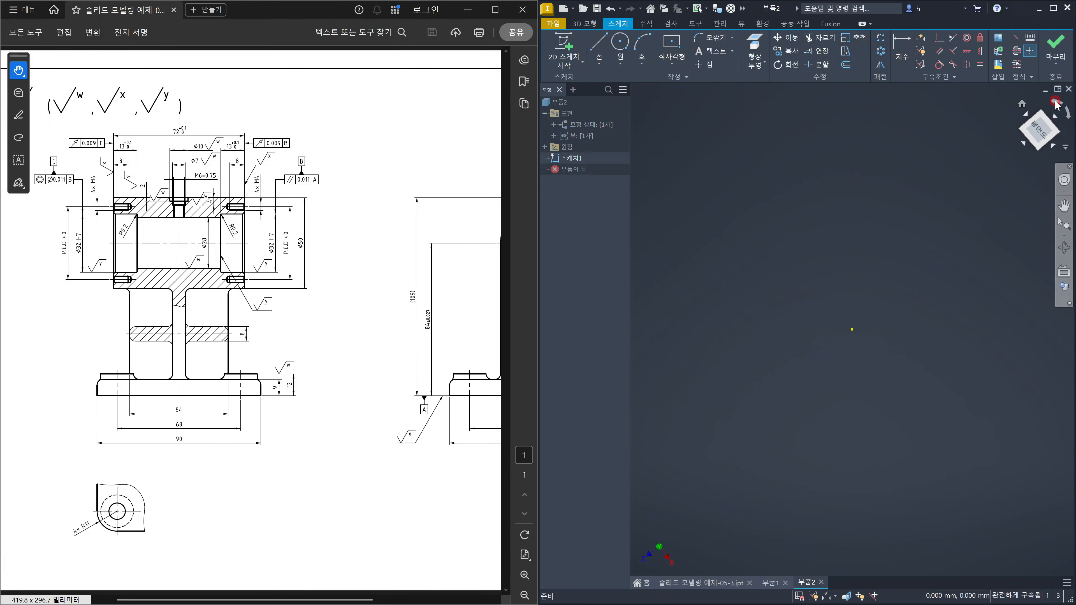
pyautogui.click(888, 227)
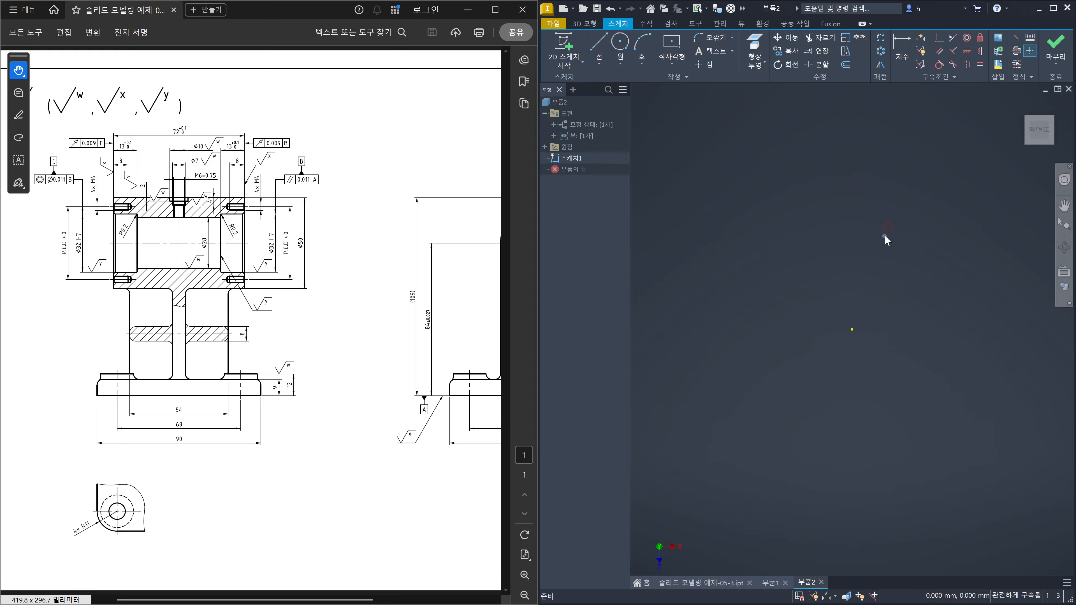
# - Sketch a two-point rectangle 60 mm wide and 150 mm high beside the origin
pyautogui.click(669, 58)
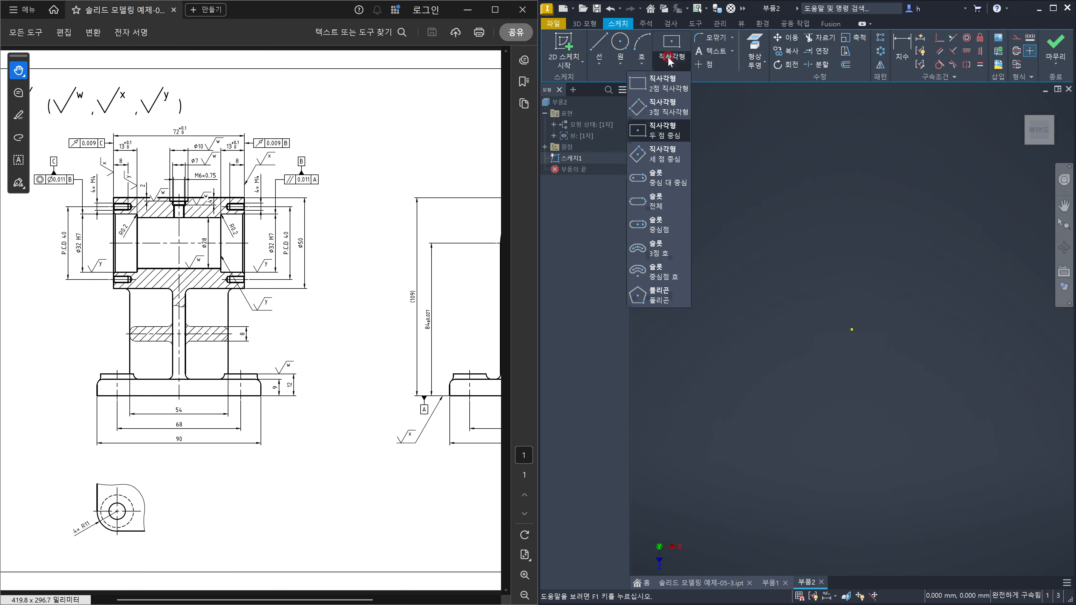
pyautogui.click(658, 90)
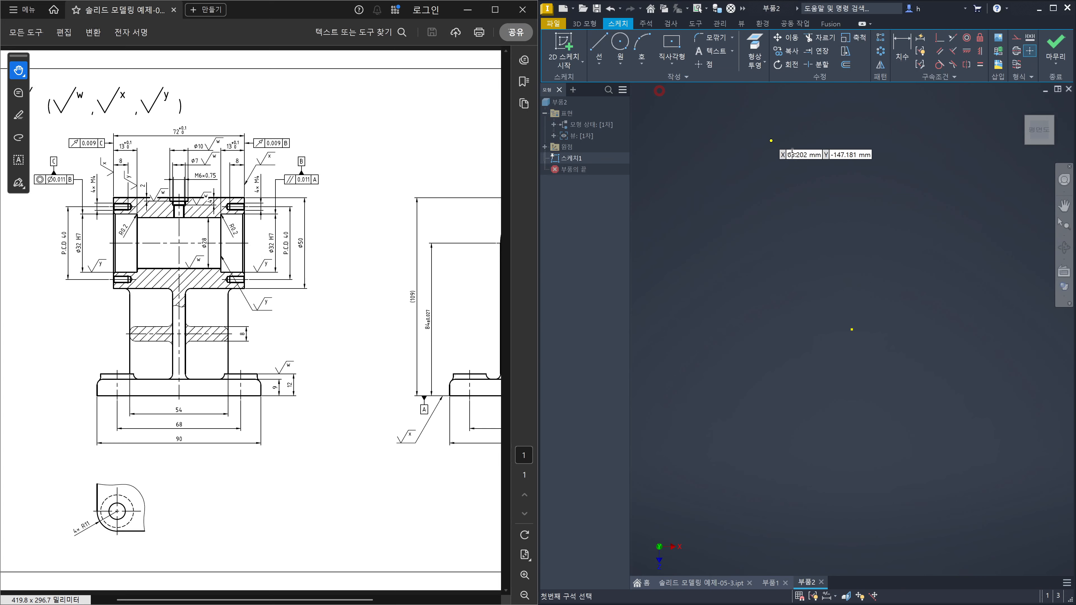
pyautogui.click(875, 217)
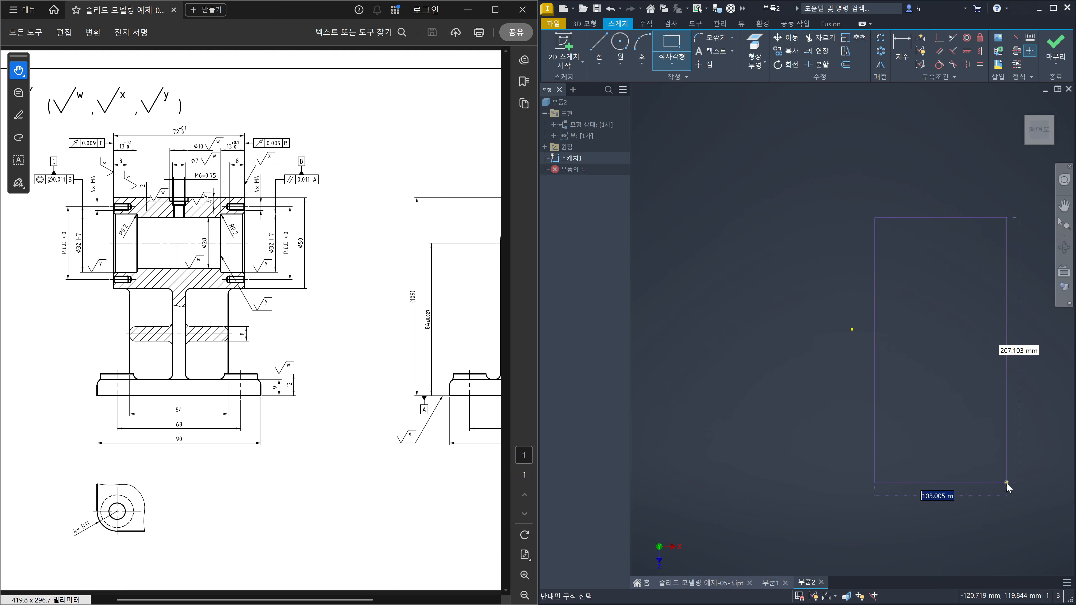
pyautogui.write('60')
pyautogui.press('Tab')
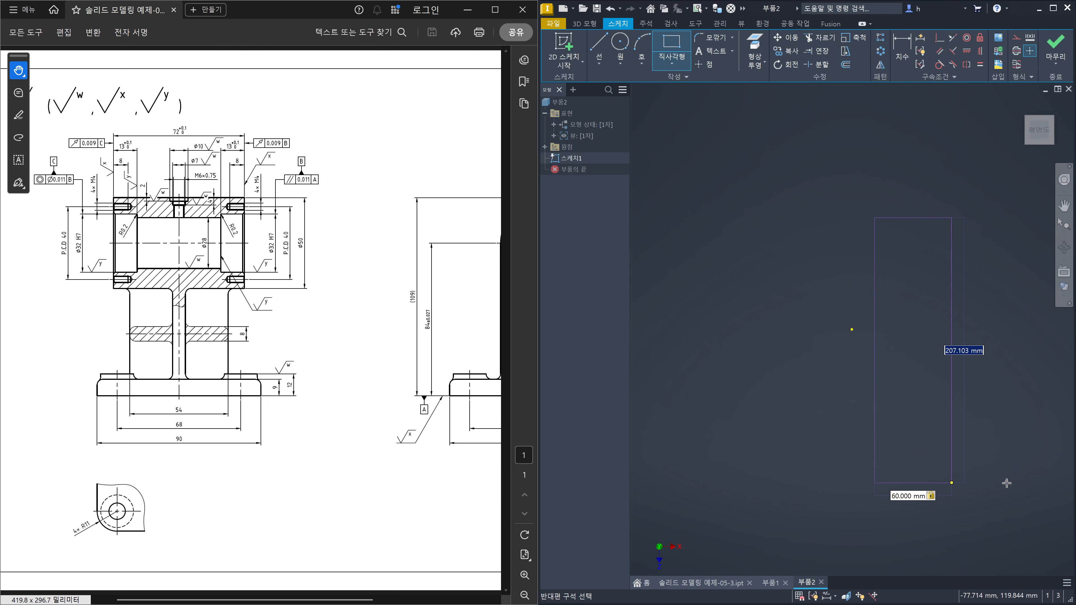
pyautogui.write('150')
pyautogui.press('Return')
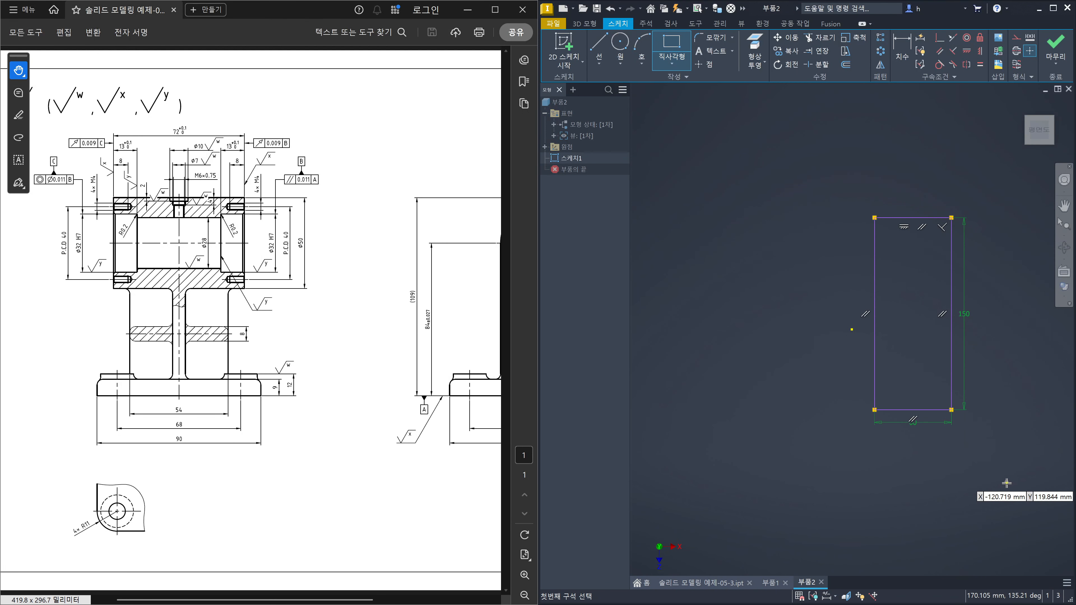
pyautogui.press('Escape')
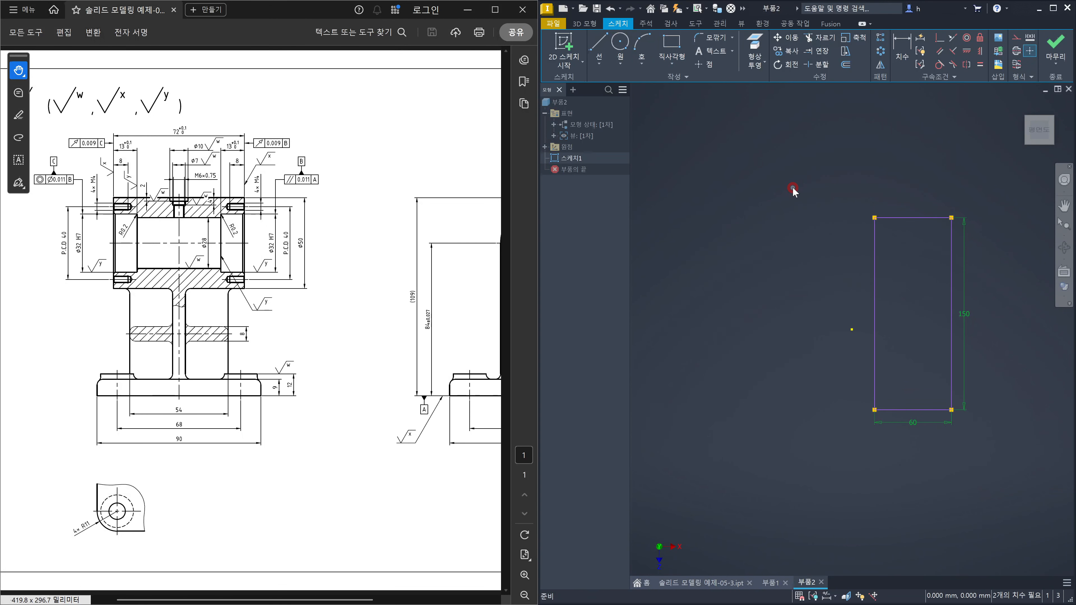
# - Make the midpoint of the rectangle's long left side coincident with the origin
pyautogui.click(939, 38)
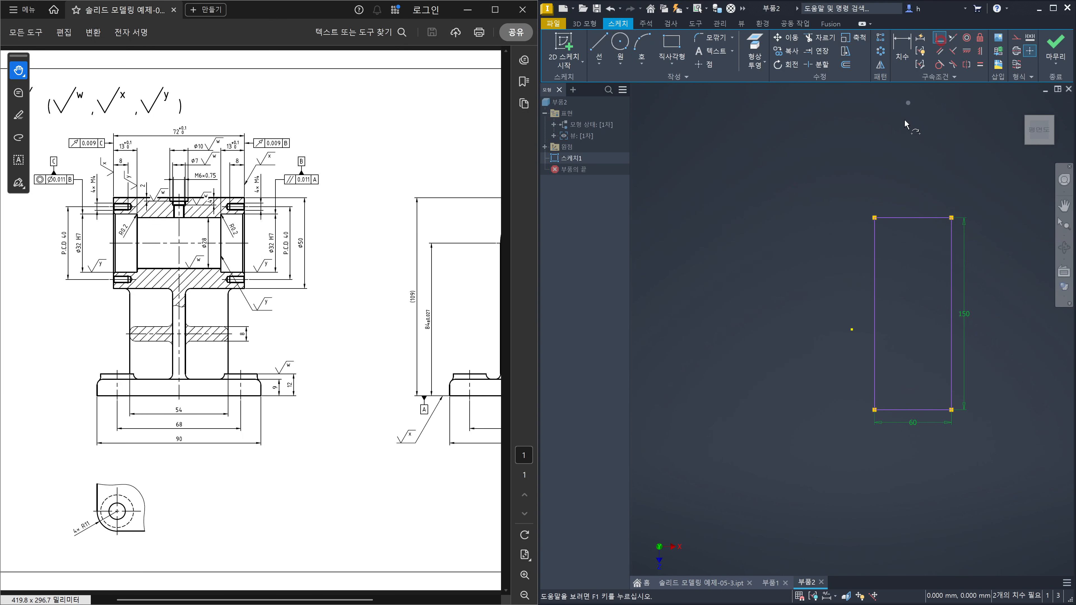
pyautogui.click(874, 314)
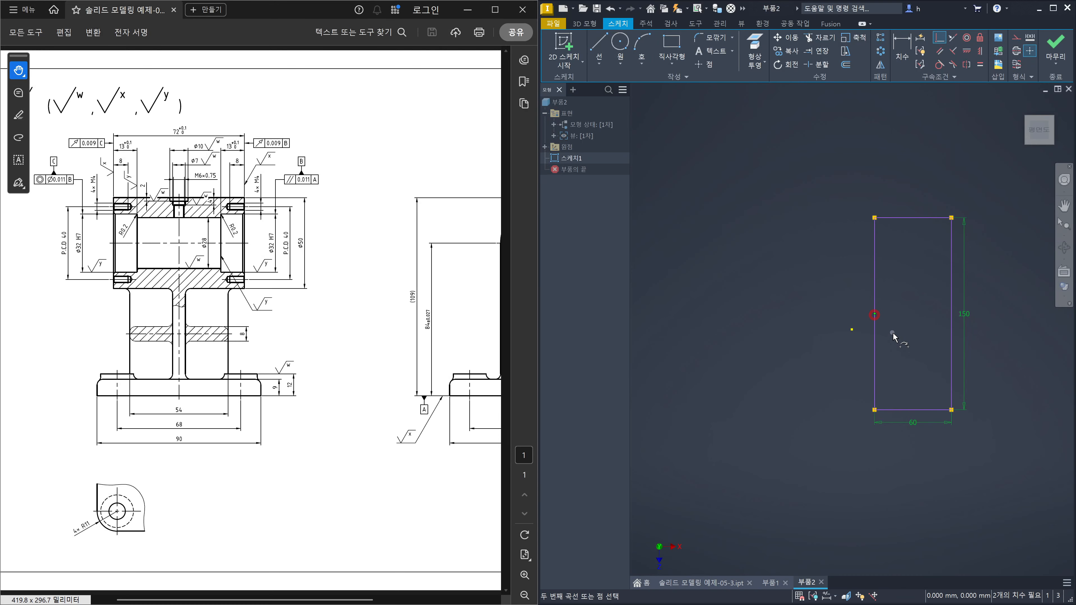
pyautogui.click(852, 331)
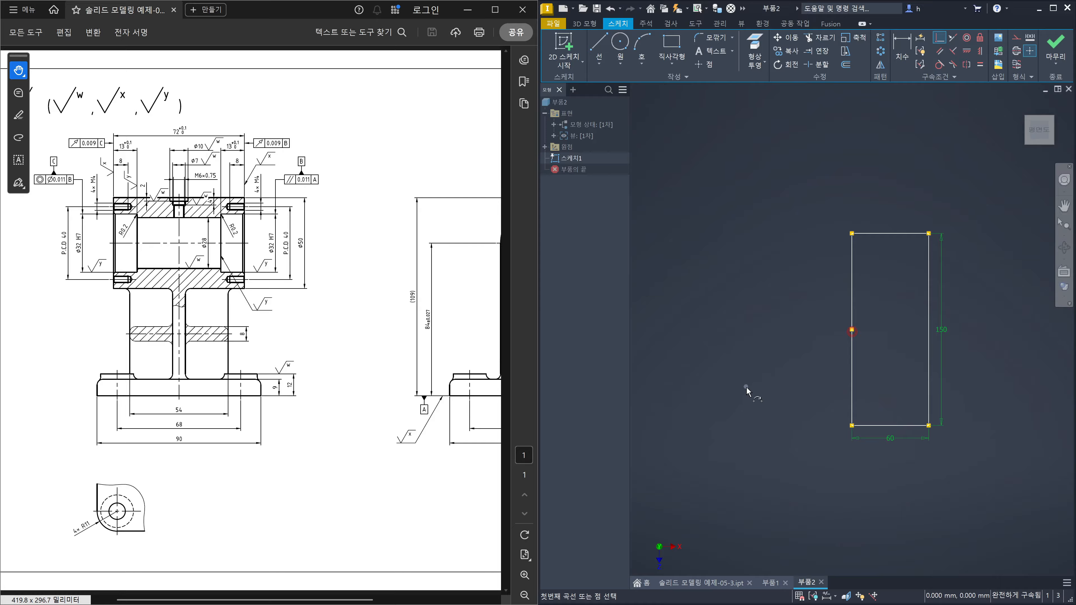
pyautogui.press('Escape')
# - Round all four corners of the 60 by 150 mm rectangle with 11 mm sketch fillets
pyautogui.click(707, 40)
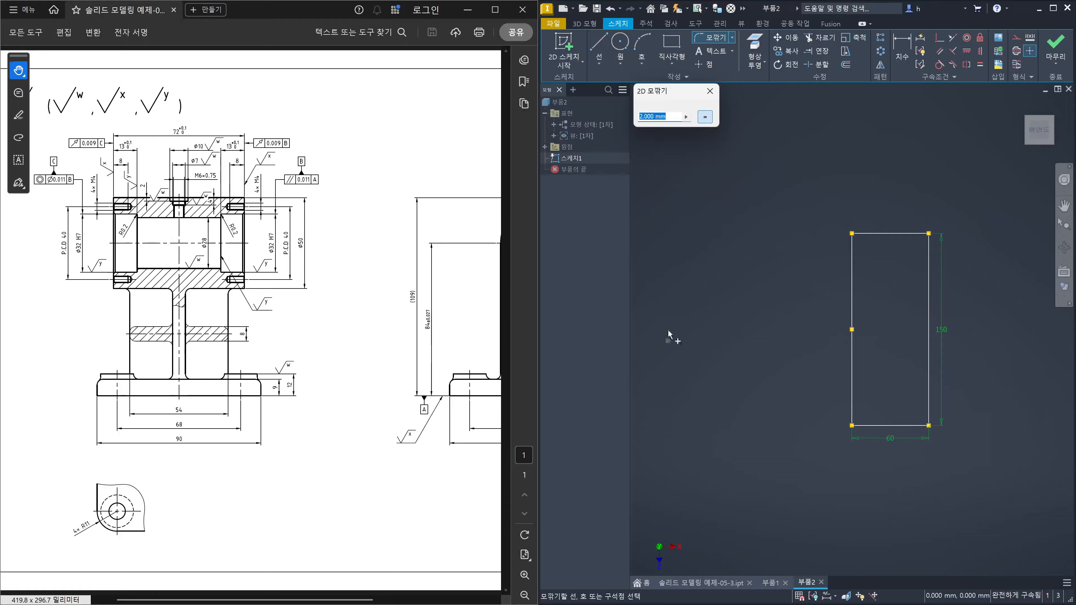
pyautogui.write('11')
pyautogui.click(851, 233)
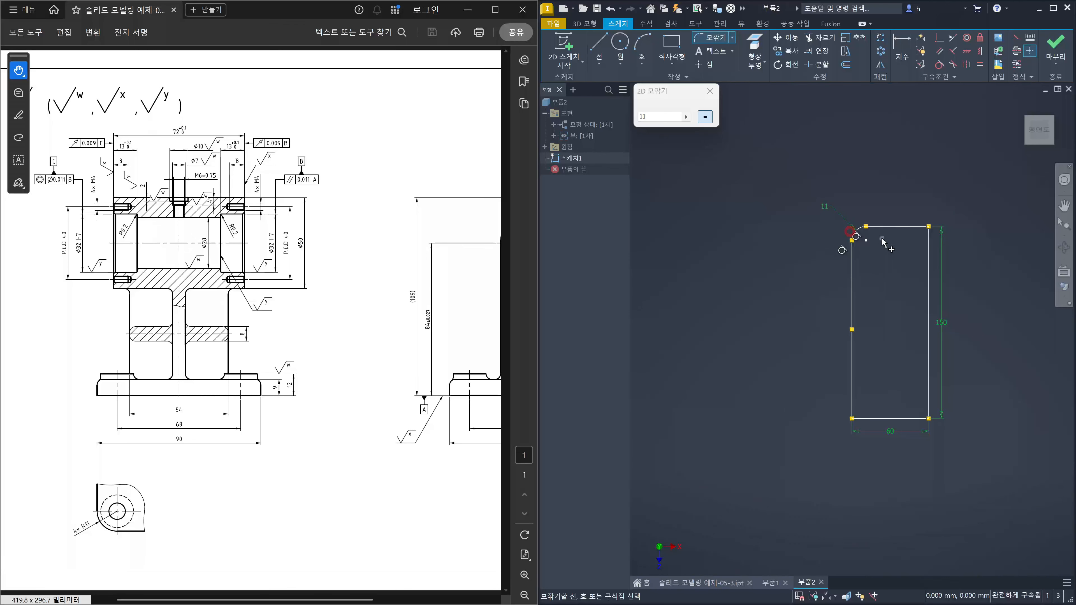
pyautogui.click(928, 230)
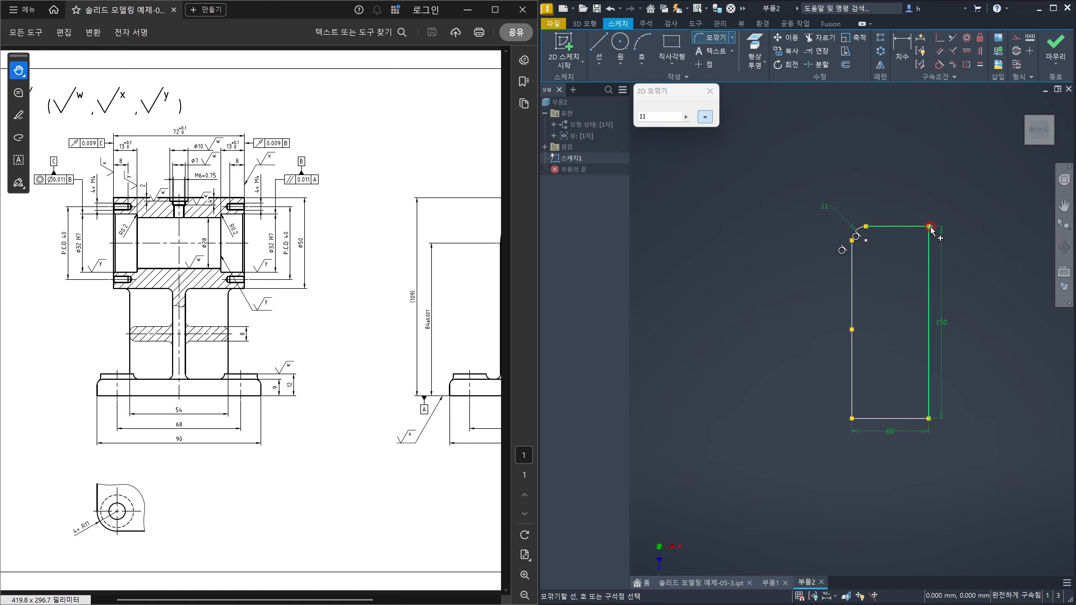
pyautogui.click(929, 227)
pyautogui.click(928, 419)
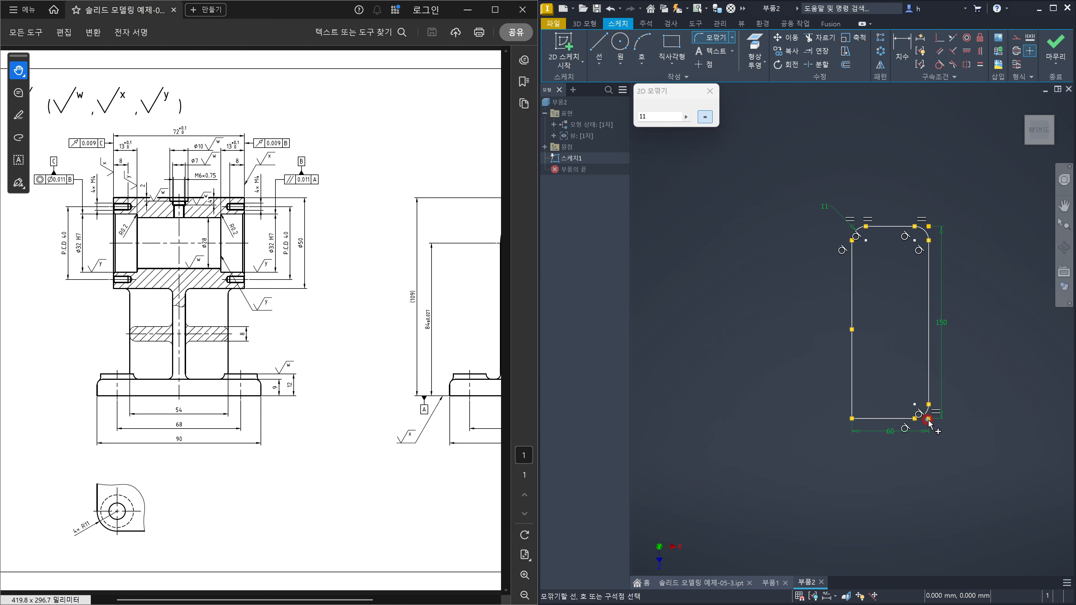
pyautogui.click(851, 420)
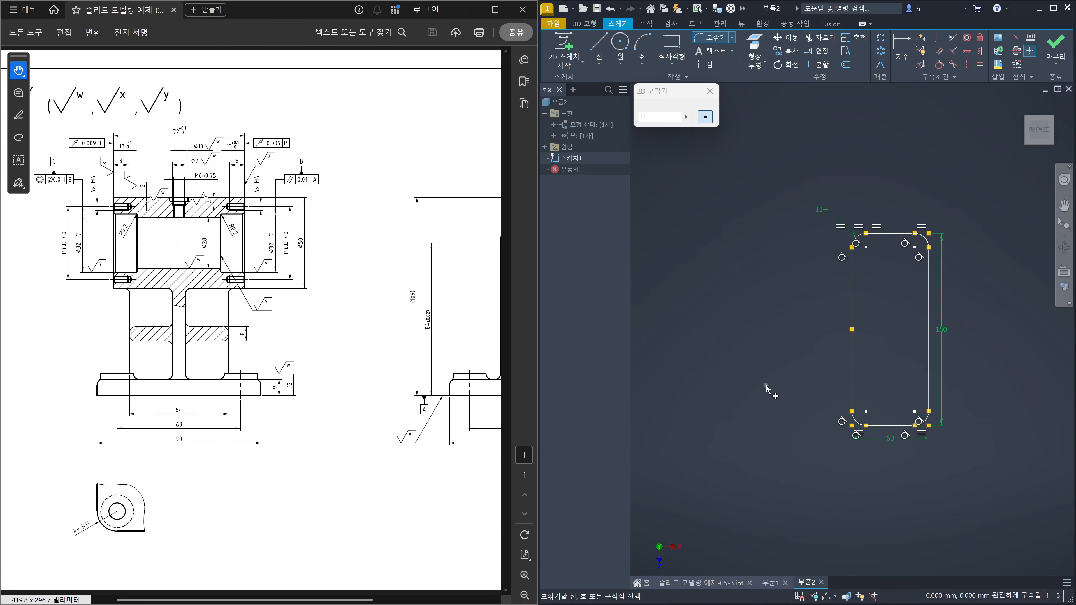
pyautogui.press('Escape')
# - Extrude the rounded rectangle 9 mm in the default direction as the base plate
pyautogui.press('e')
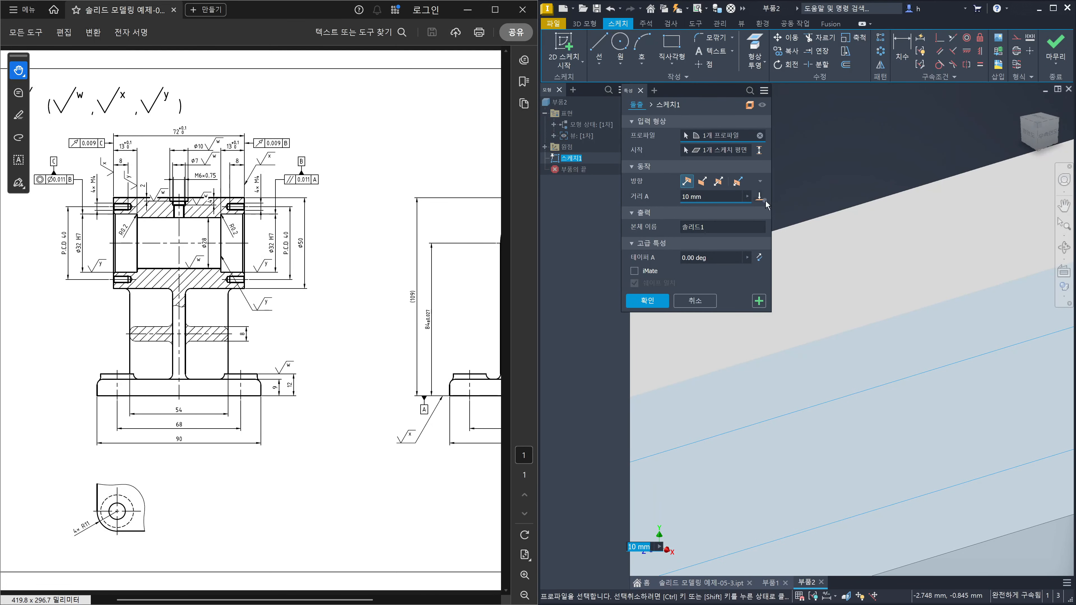
pyautogui.write('9')
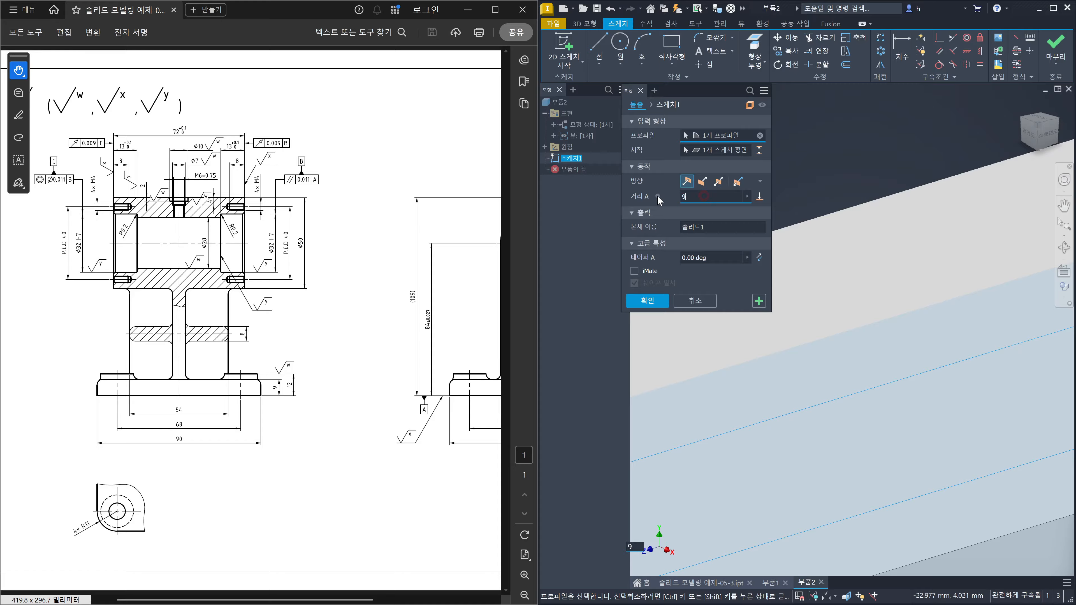
pyautogui.click(656, 300)
pyautogui.scroll(5, 877, 303)
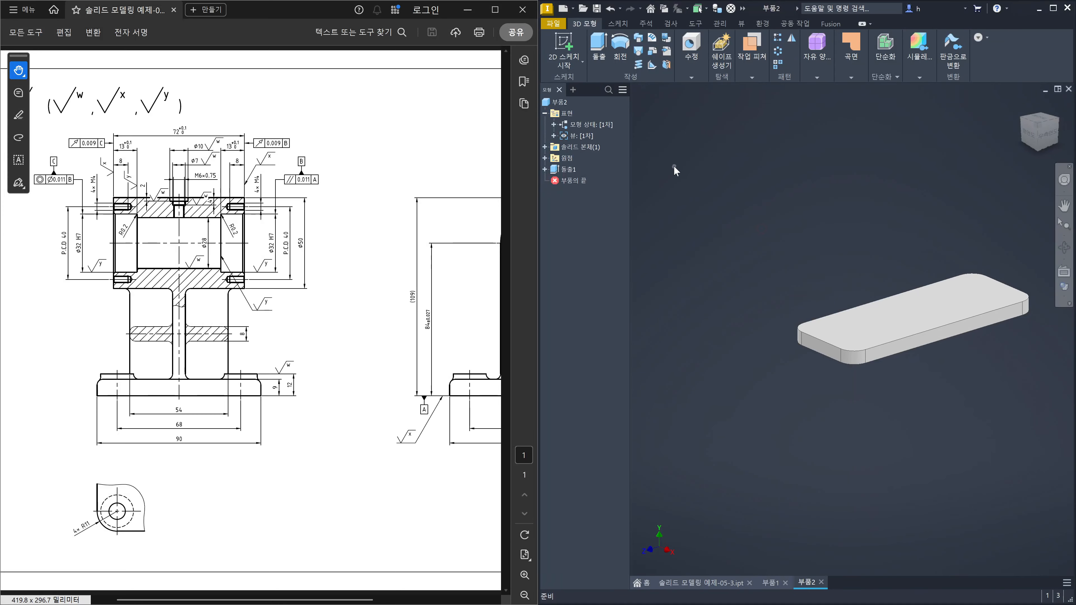
# - Open a new sketch on the XZ plane with the view turned upright, and slice the graphics to hide the plate
pyautogui.press('s')
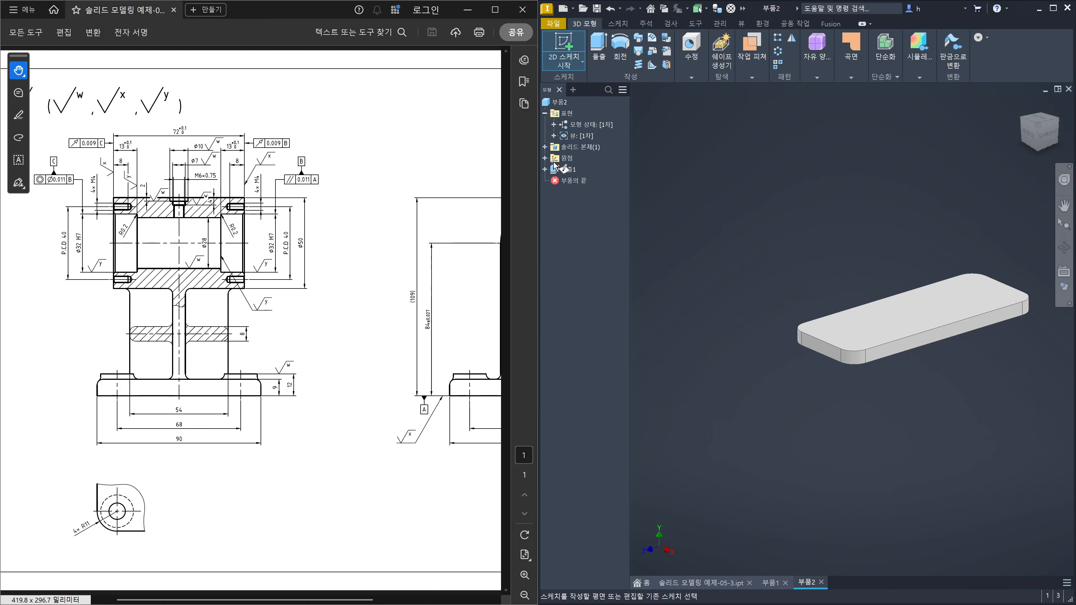
pyautogui.click(545, 159)
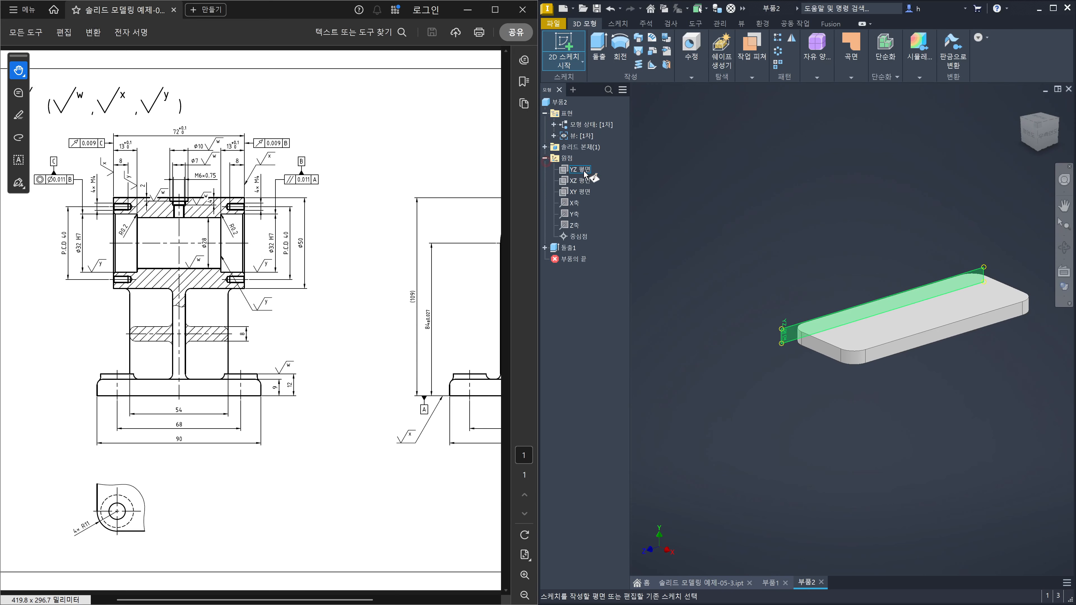
pyautogui.click(584, 187)
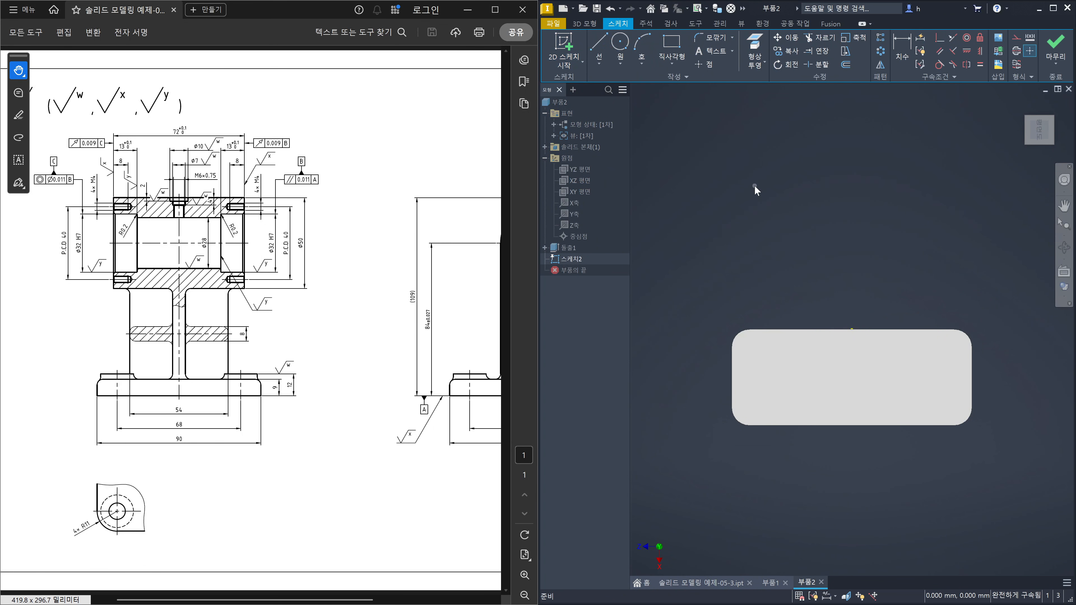
pyautogui.click(1058, 106)
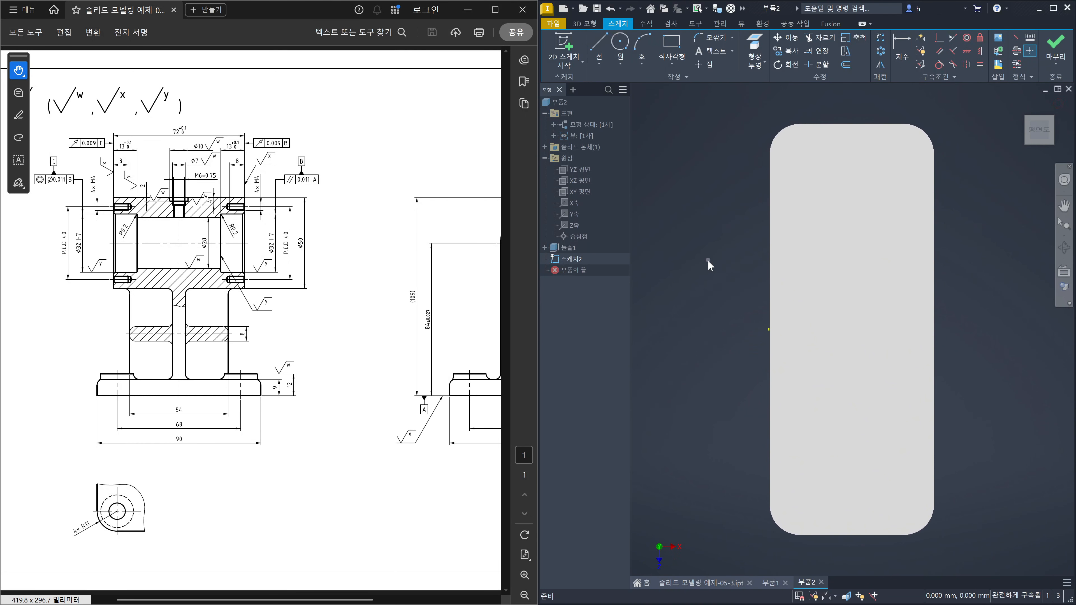
pyautogui.press('F7')
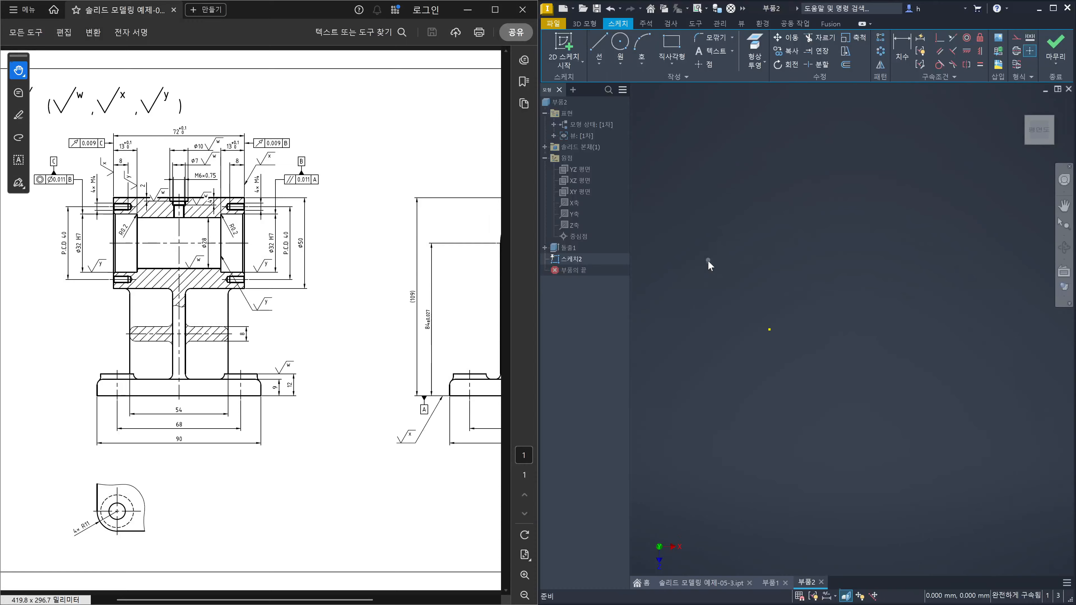
pyautogui.click(711, 242)
# - Sketch a two-point rectangle 12 mm wide and 100 mm high beside the origin
pyautogui.click(674, 52)
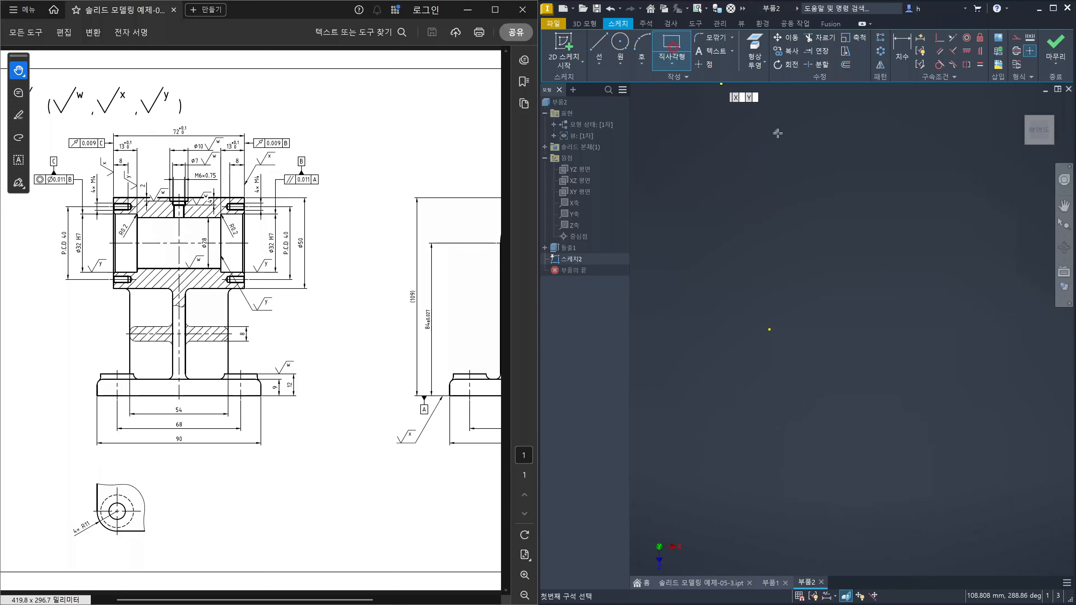
pyautogui.click(795, 217)
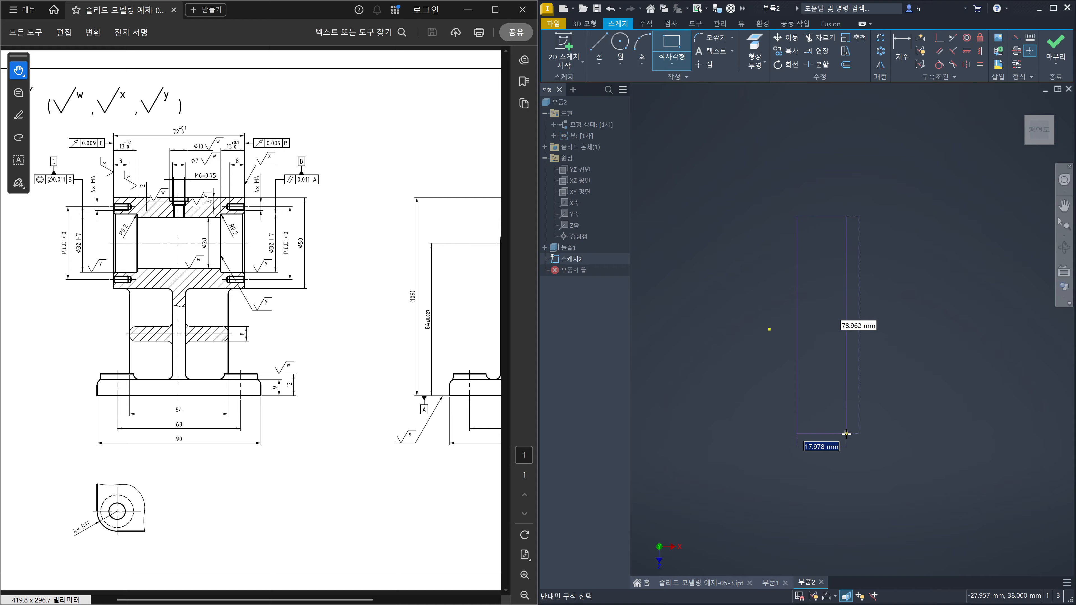
pyautogui.write('12')
pyautogui.press('Tab')
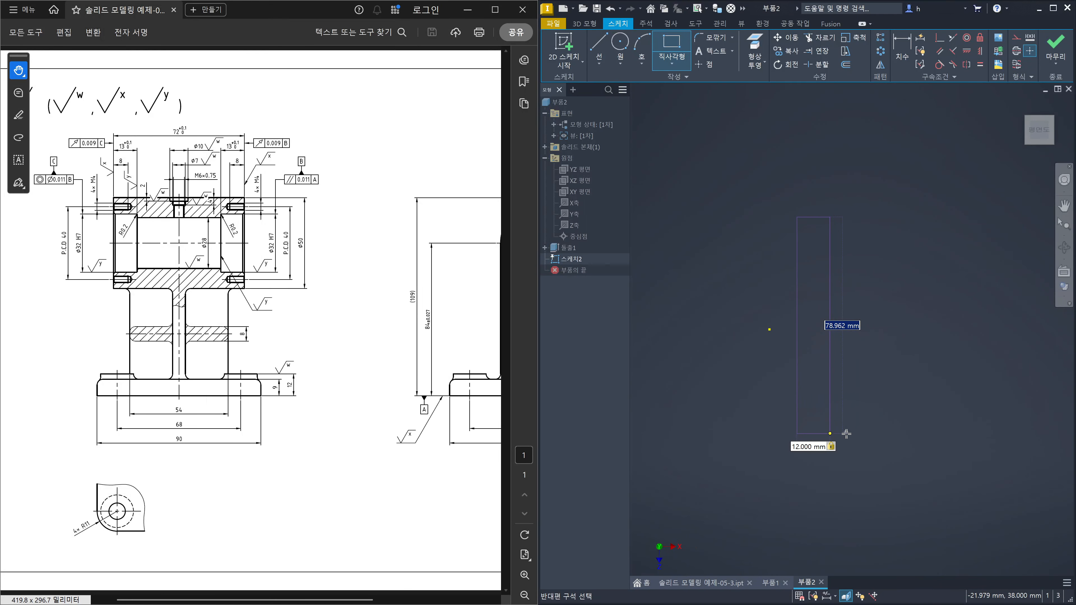
pyautogui.write('100')
pyautogui.press('Return')
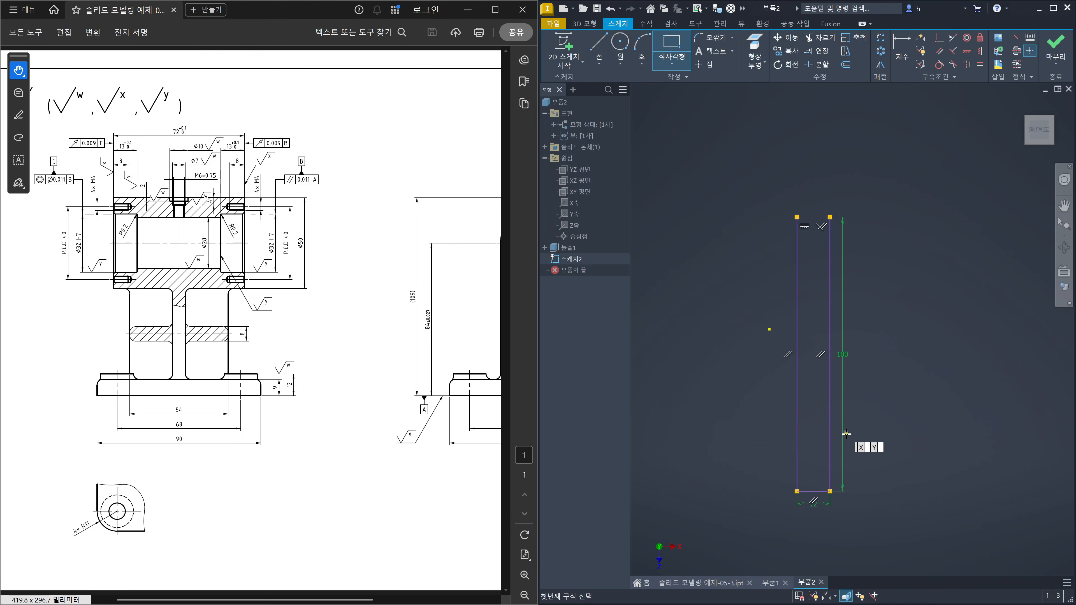
pyautogui.press('Escape')
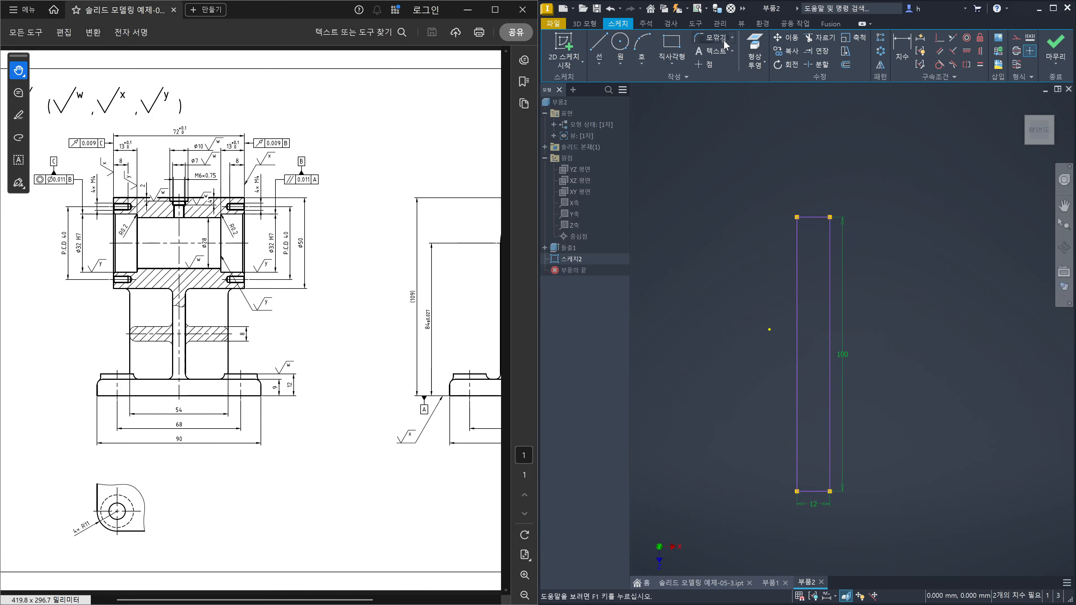
# - Round all four corners of the 12 by 100 mm rectangle with 3 mm sketch fillets
pyautogui.click(705, 39)
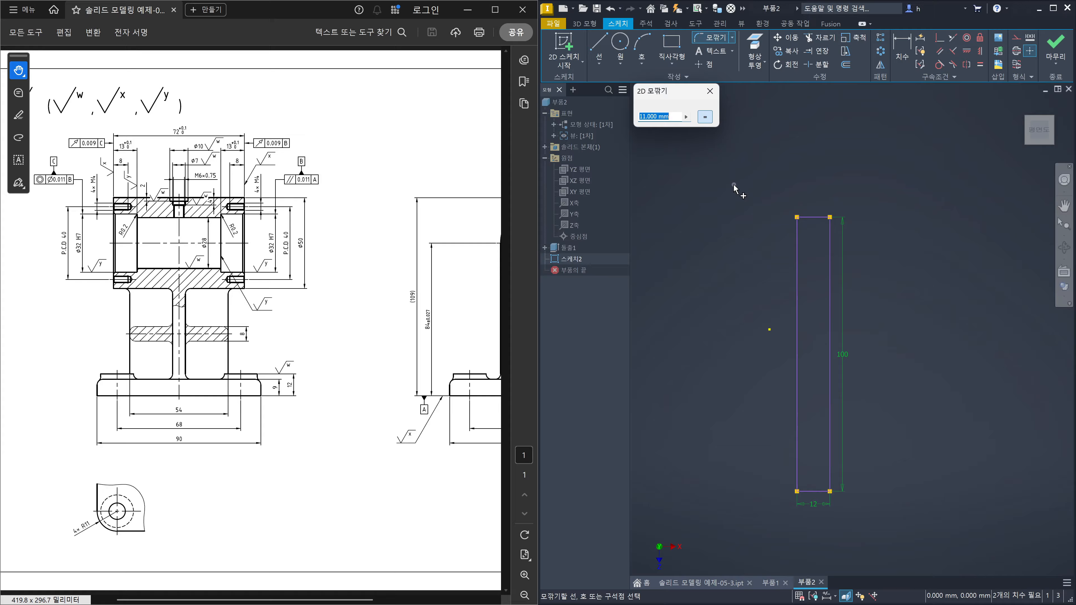
pyautogui.write('3')
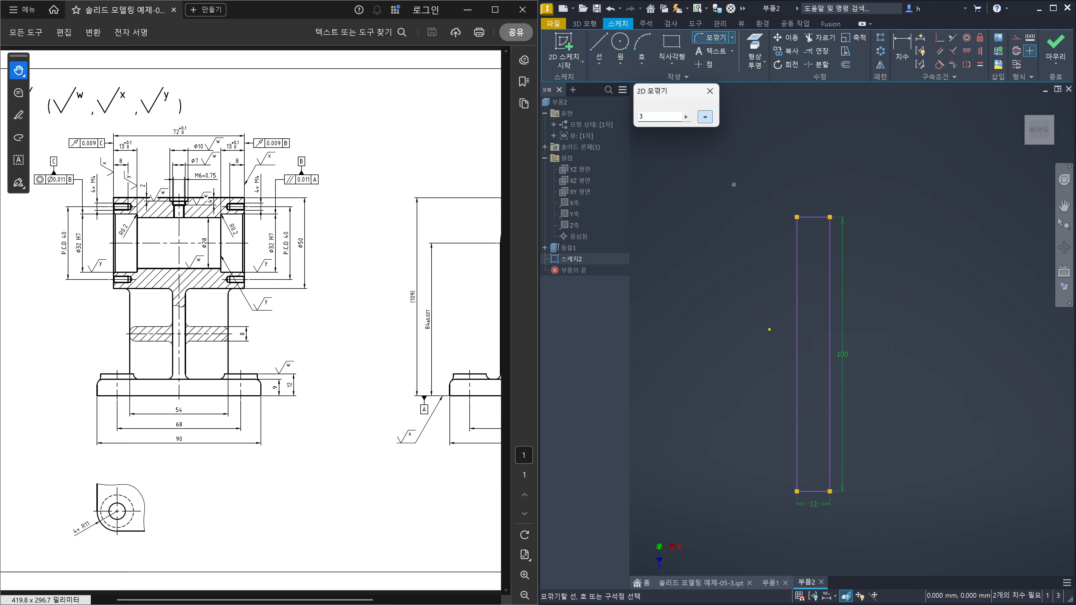
pyautogui.click(798, 220)
pyautogui.click(828, 222)
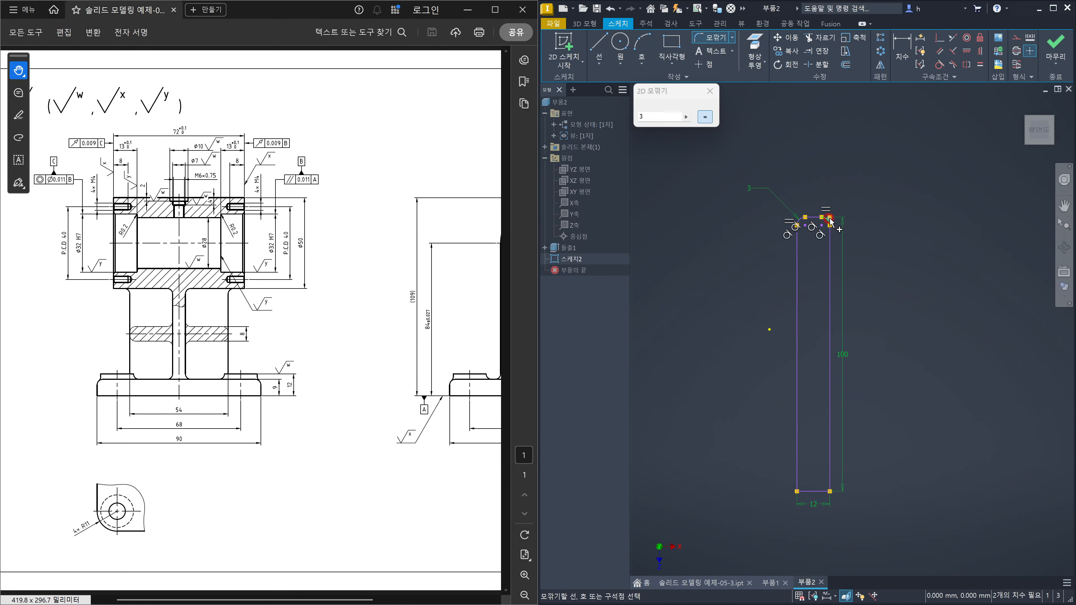
pyautogui.click(827, 492)
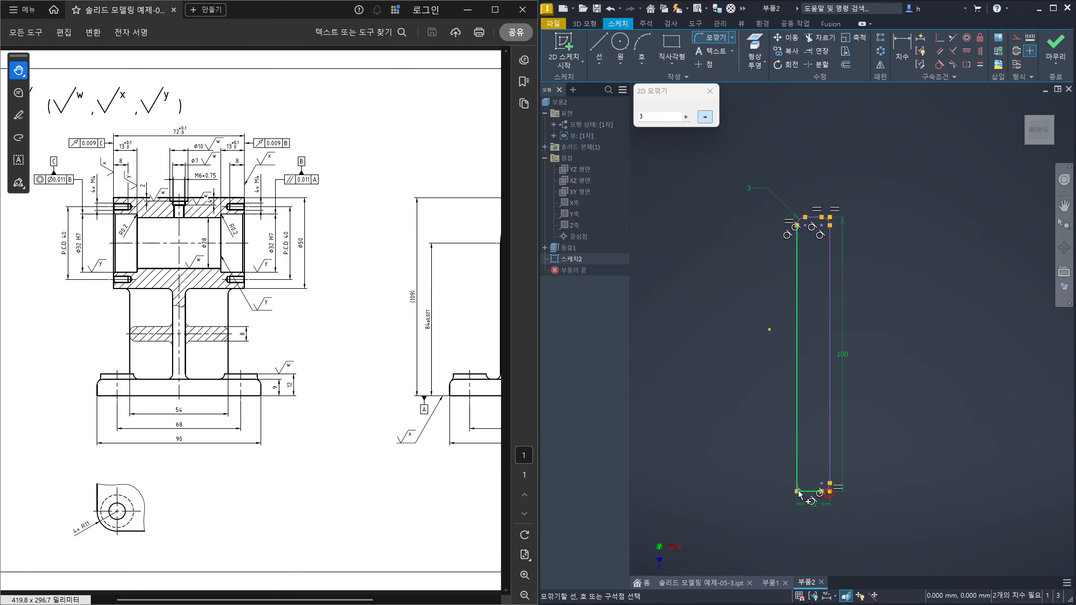
pyautogui.click(798, 489)
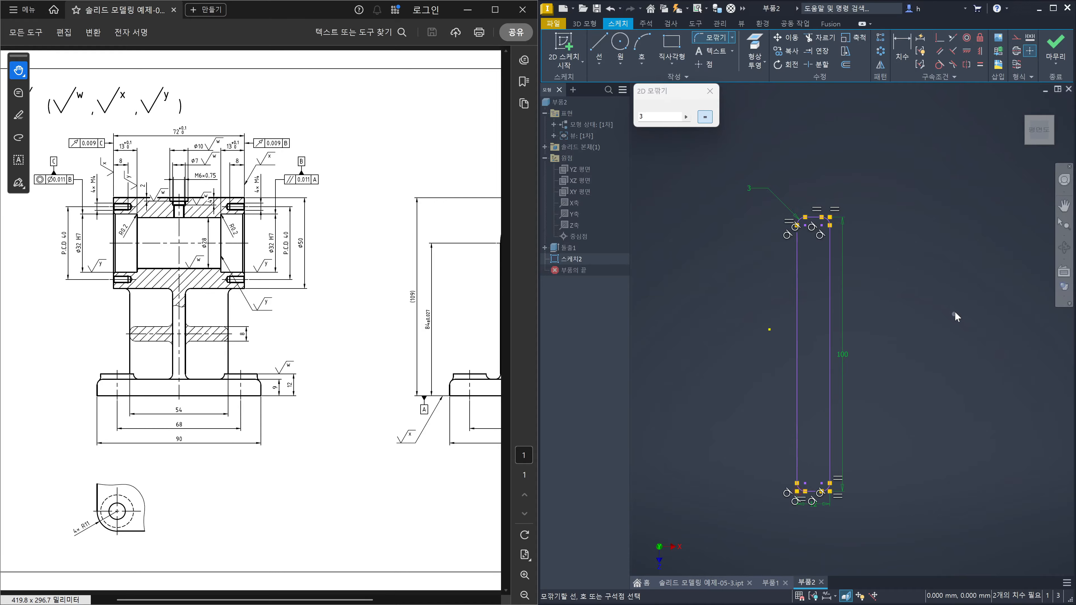
pyautogui.press('Escape')
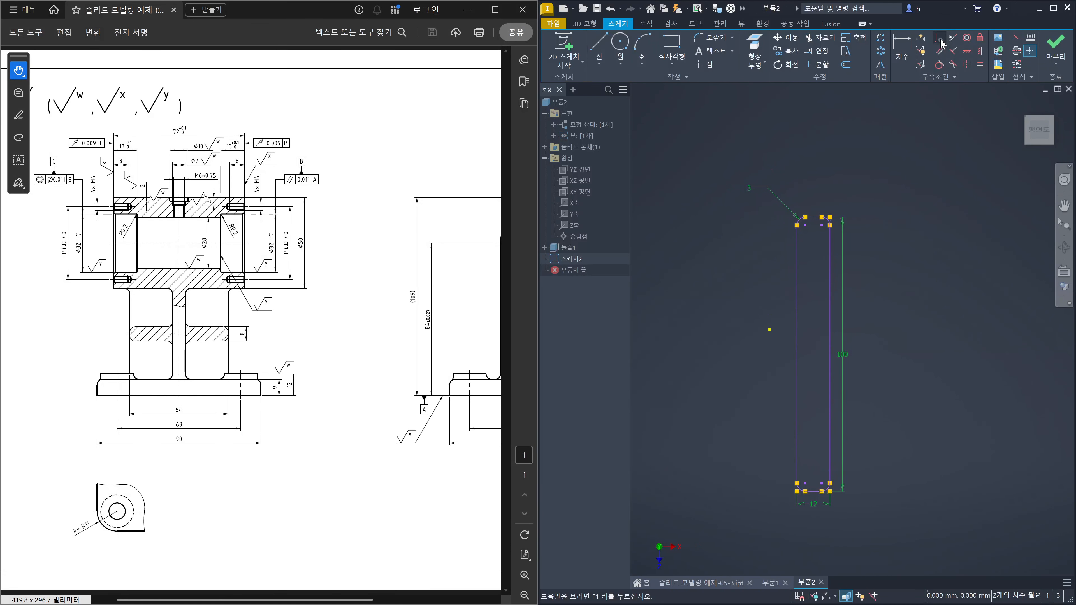
# - Make the midpoint of the narrow rectangle's long left side coincident with the origin
pyautogui.click(941, 40)
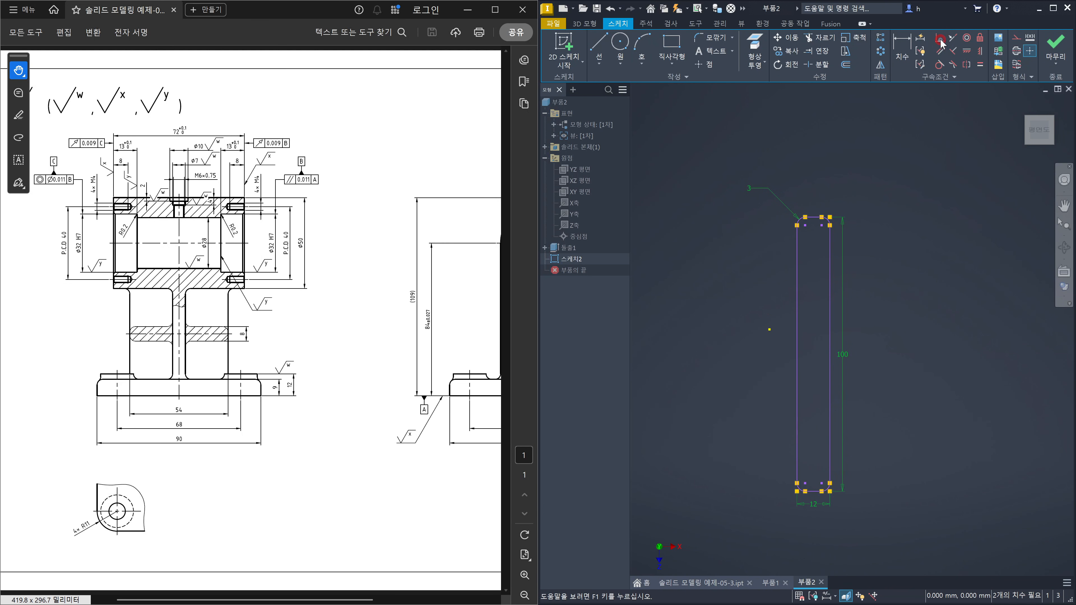
pyautogui.click(795, 357)
pyautogui.click(769, 330)
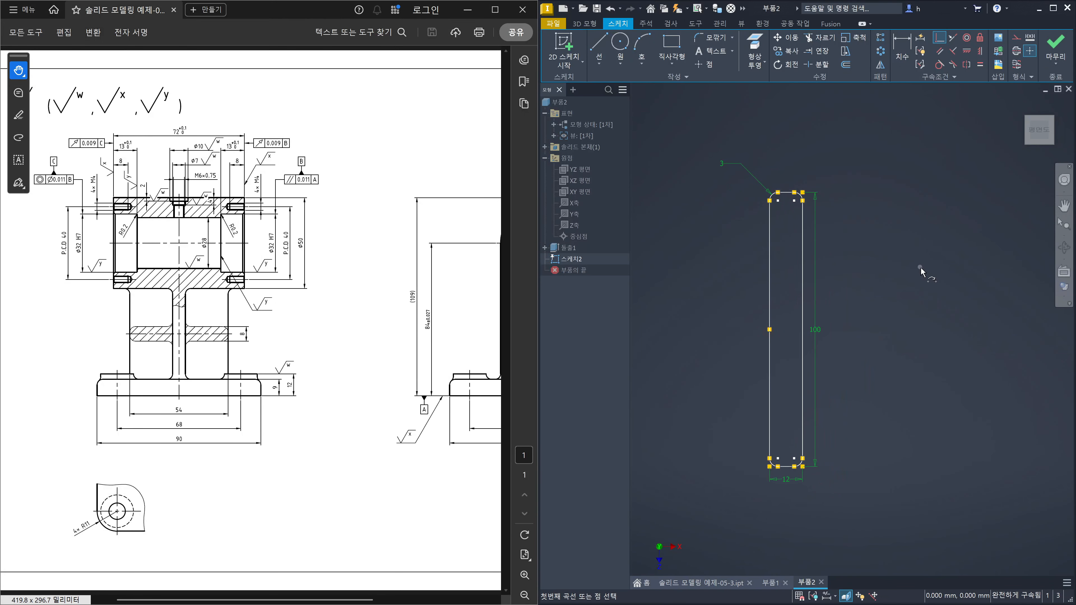
# - Extrude the rounded 12 by 100 mm profile 70 mm upward as a new, separate solid body
pyautogui.press('e')
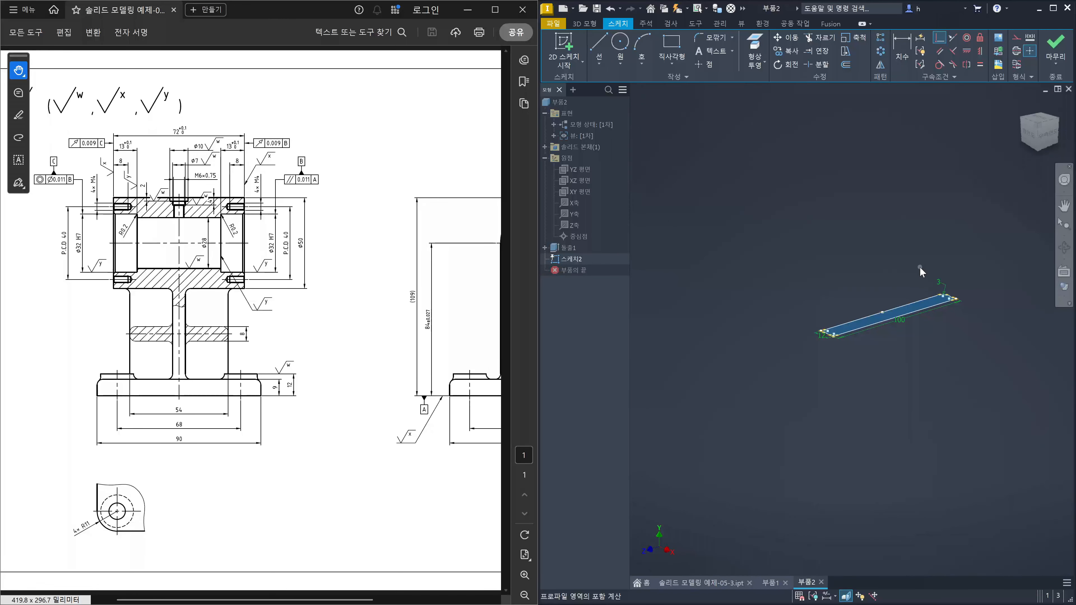
pyautogui.click(702, 196)
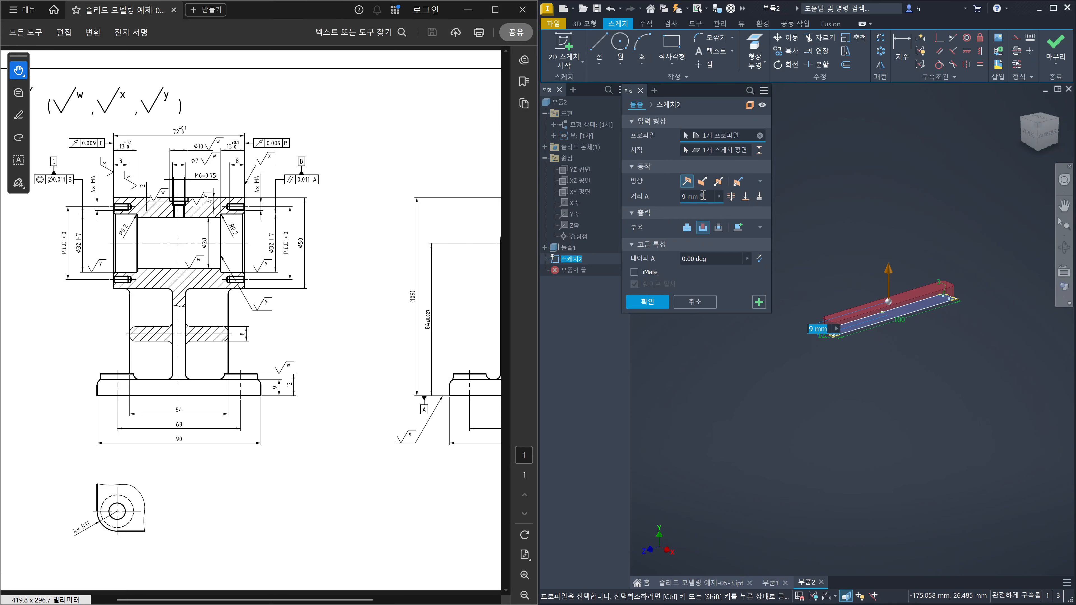
pyautogui.write('70')
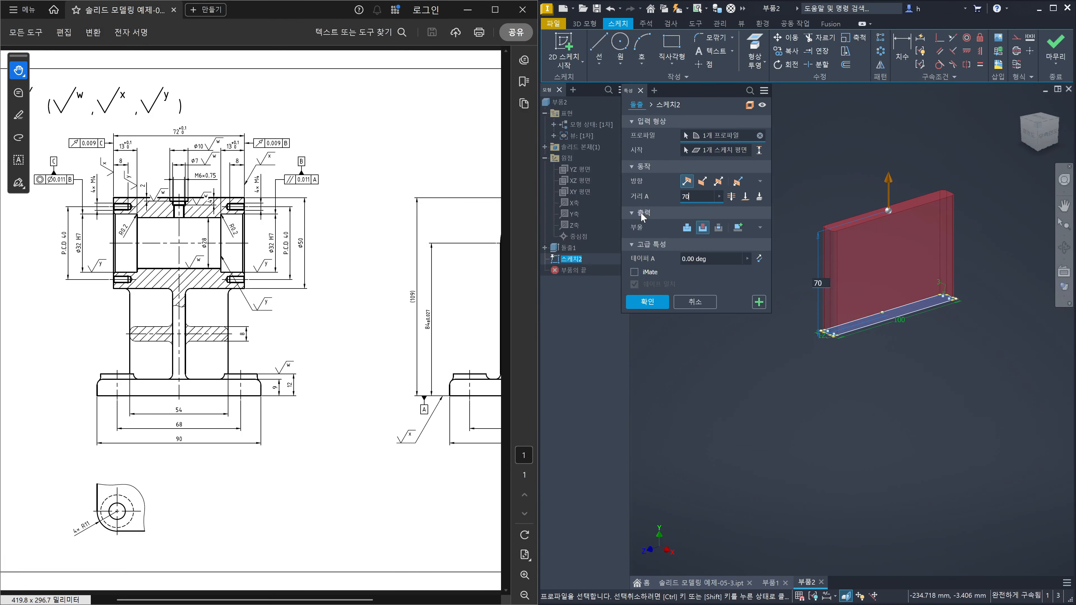
pyautogui.click(739, 229)
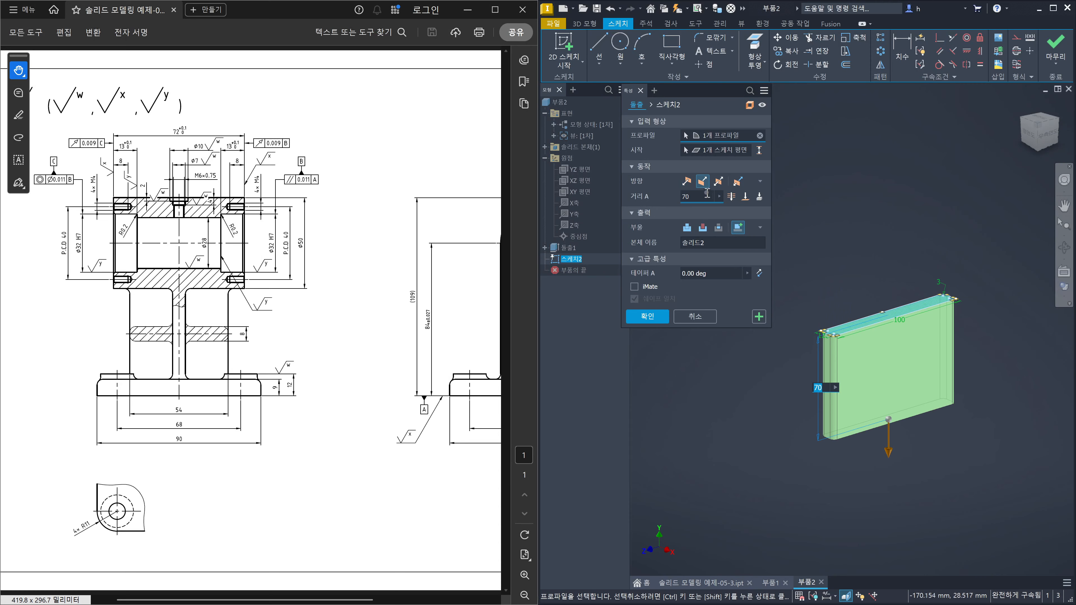
pyautogui.click(687, 182)
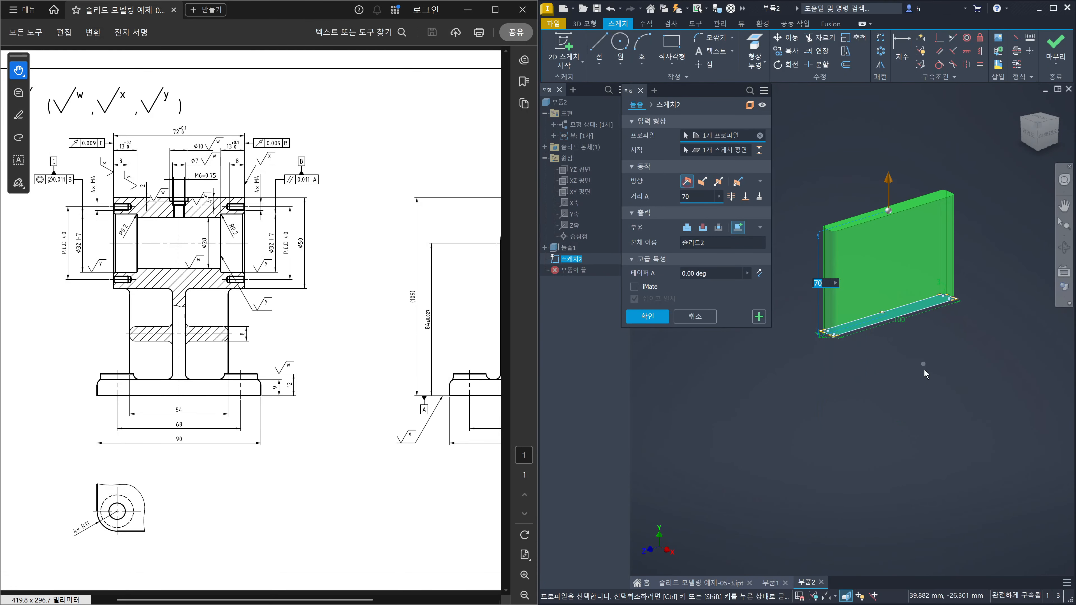
pyautogui.click(661, 318)
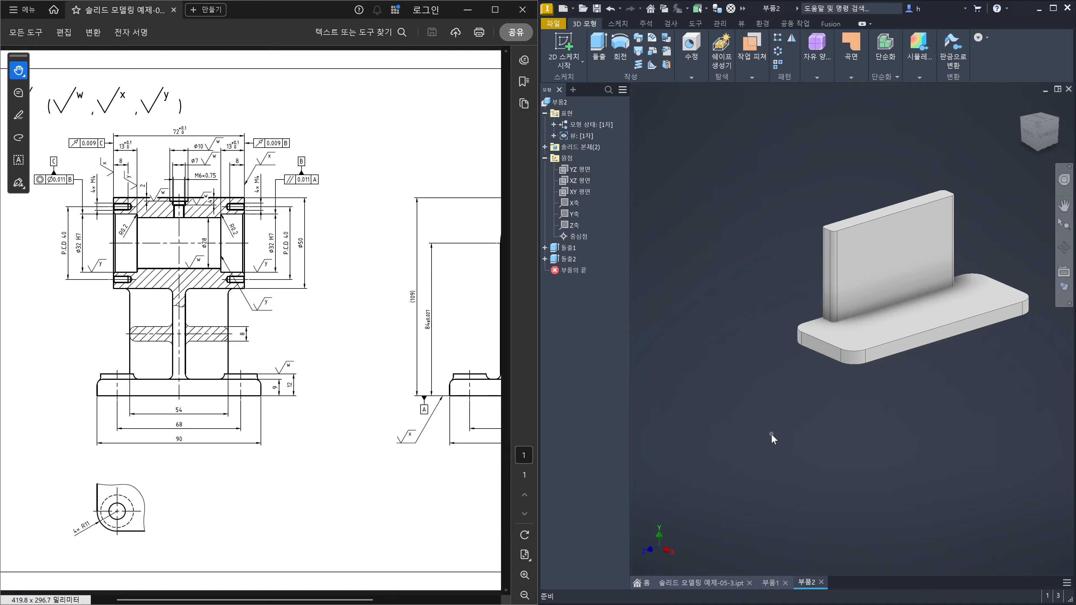
pyautogui.click(917, 343)
pyautogui.click(844, 269)
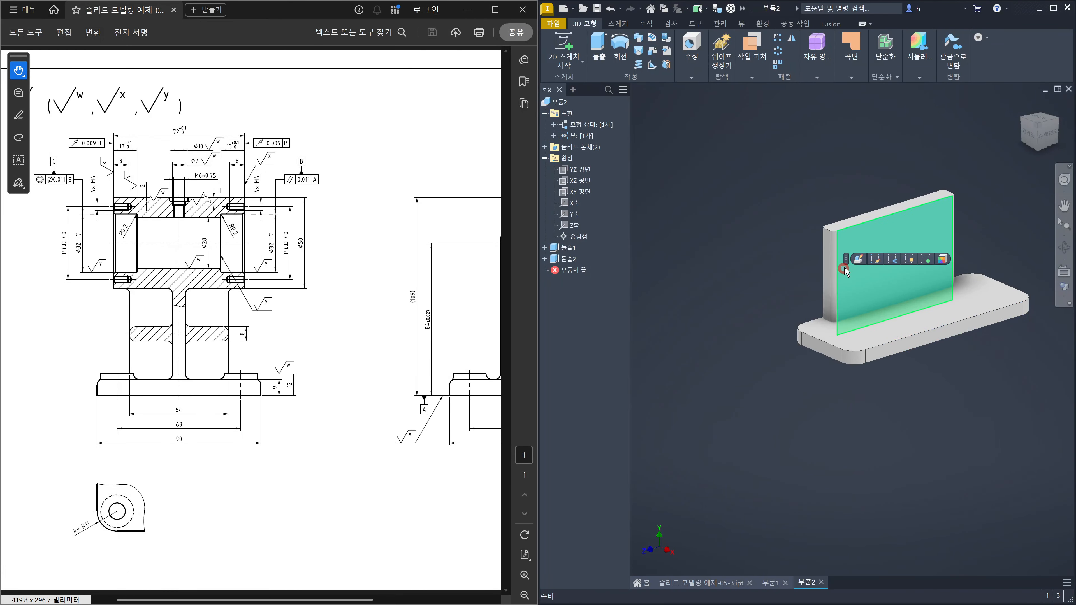
pyautogui.click(733, 253)
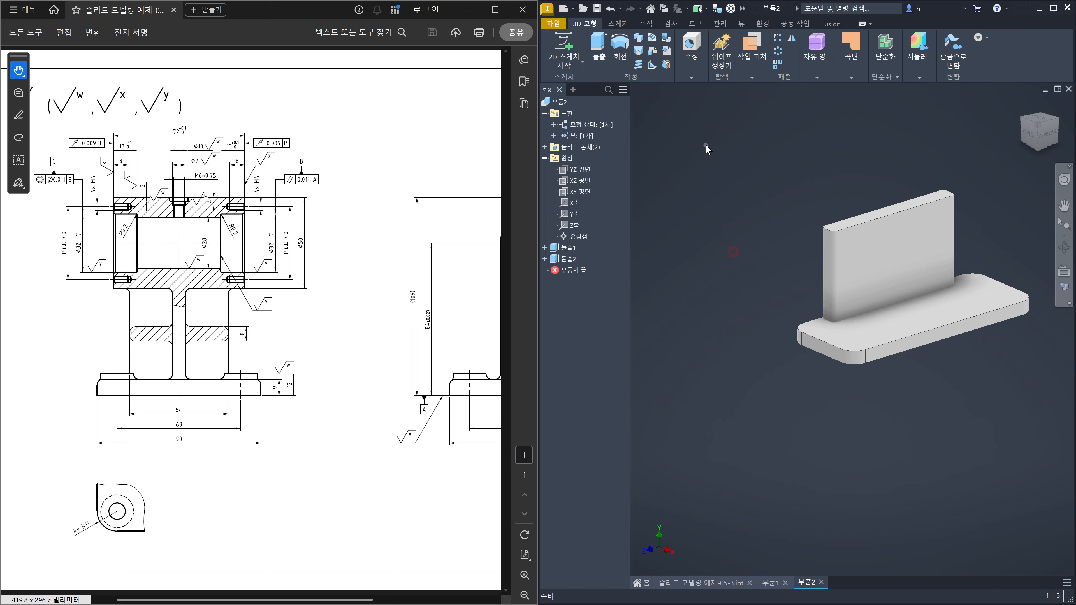
# - Fillet the whole upper edge loop of the base plate with a 3 mm radius
pyautogui.press('f')
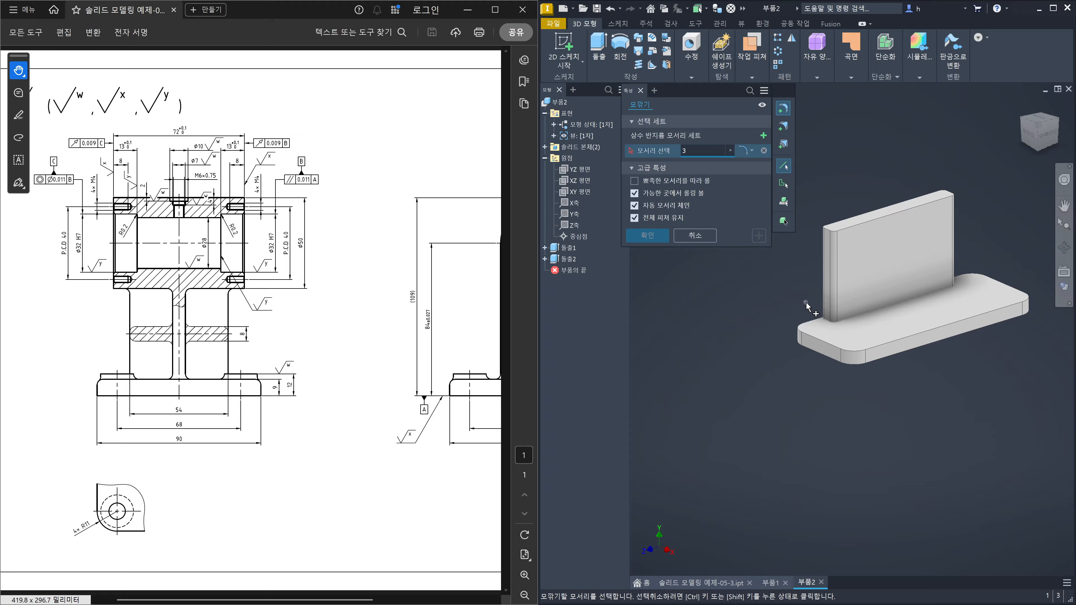
pyautogui.click(813, 338)
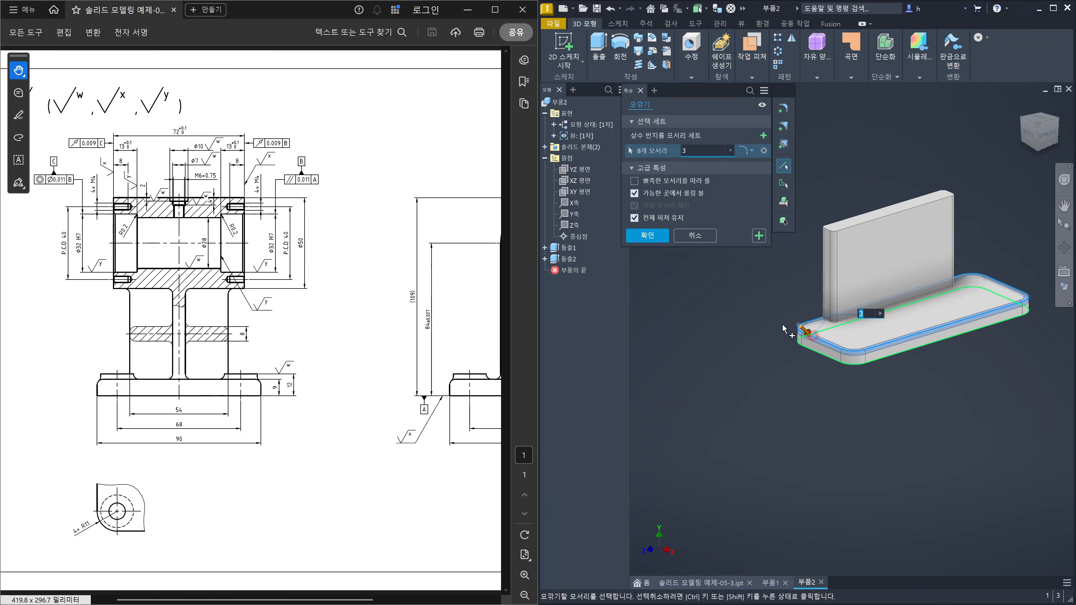
pyautogui.click(651, 235)
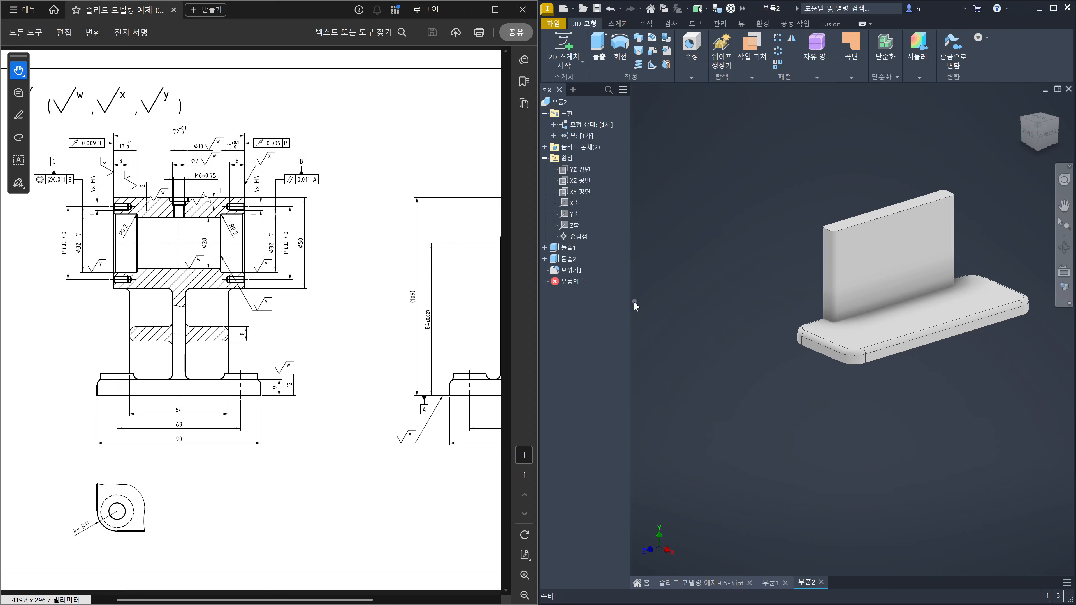
# - Combine the base plate as base body and the upright rib as tool body into one solid with a join
pyautogui.keyDown('shift'); pyautogui.moveTo(788, 388); pyautogui.dragTo(841, 410, button='middle'); pyautogui.keyUp('shift')
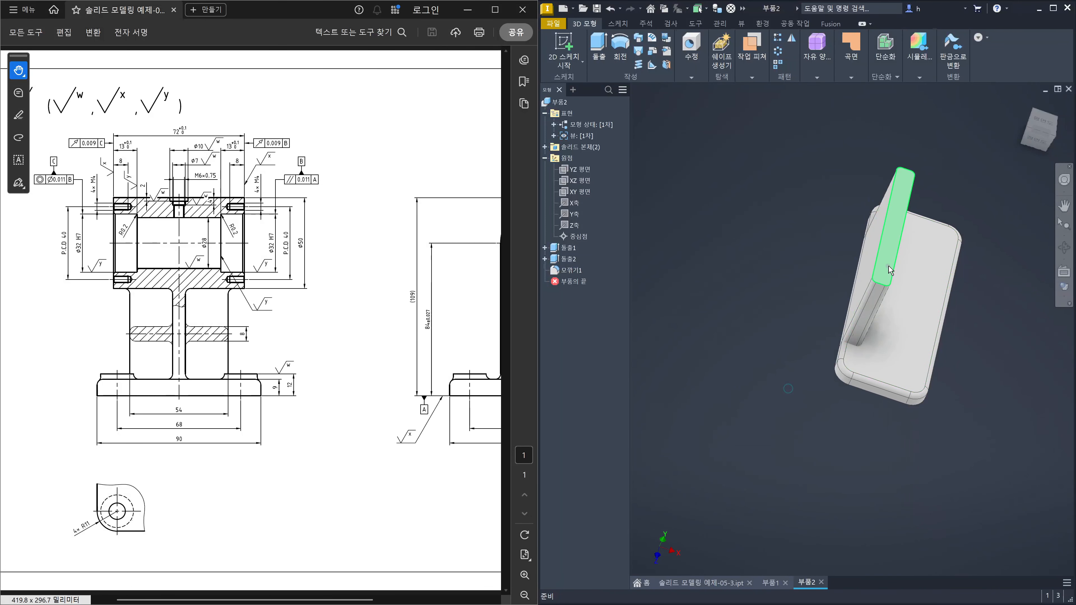
pyautogui.keyDown('shift'); pyautogui.moveTo(891, 271); pyautogui.dragTo(783, 182, button='middle'); pyautogui.keyUp('shift')
pyautogui.click(694, 76)
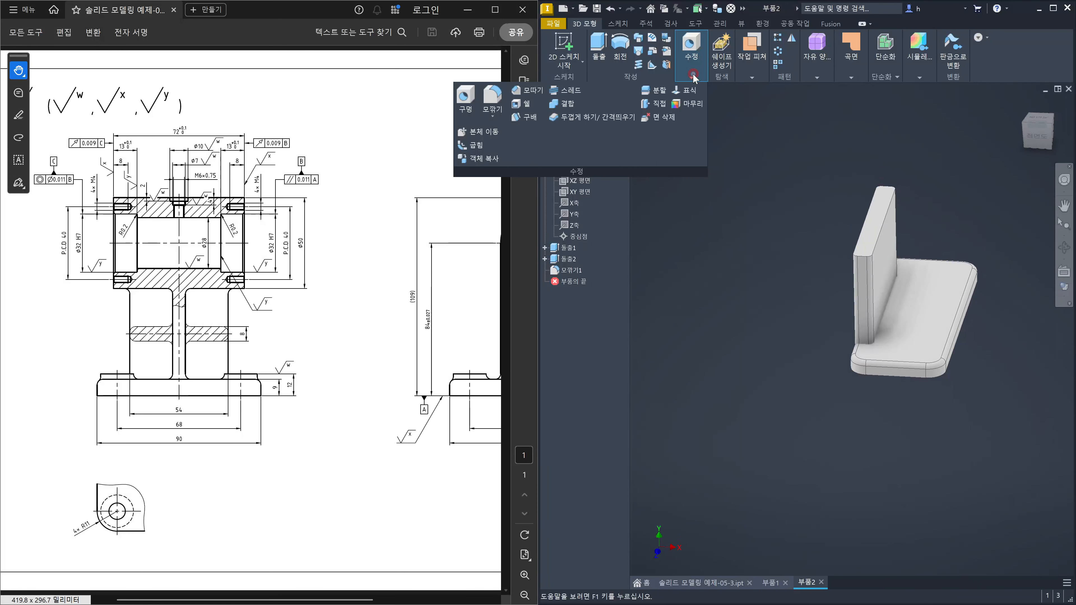
pyautogui.click(564, 103)
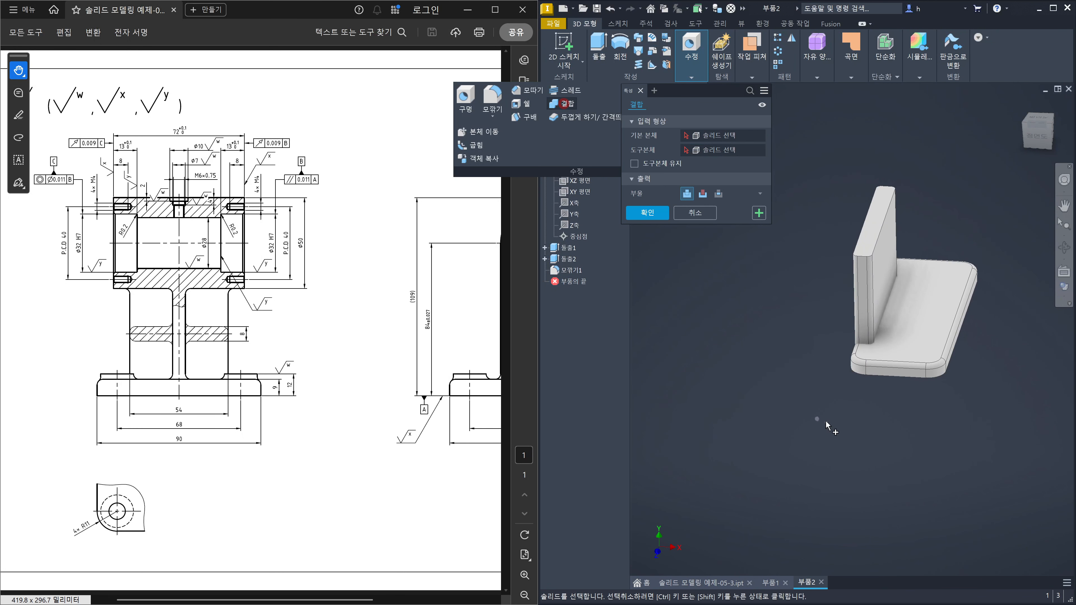
pyautogui.click(942, 350)
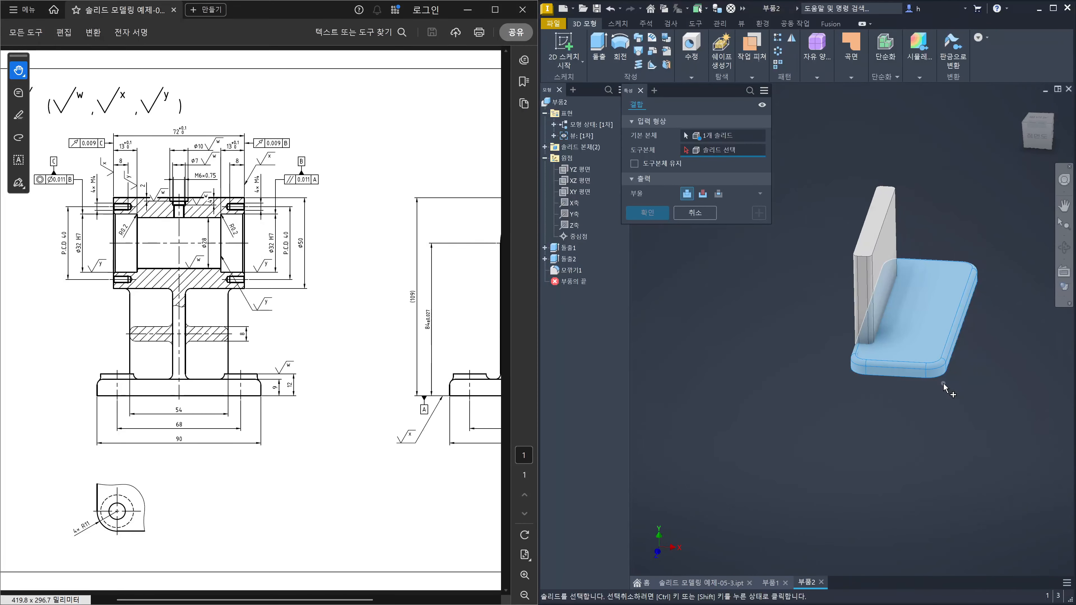
pyautogui.click(861, 250)
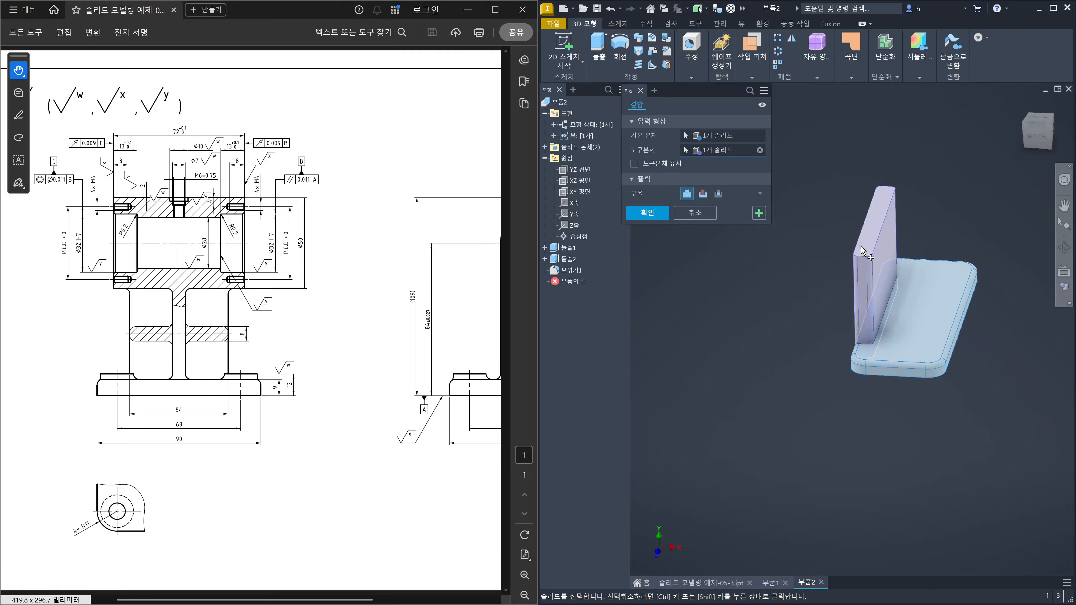
pyautogui.click(642, 214)
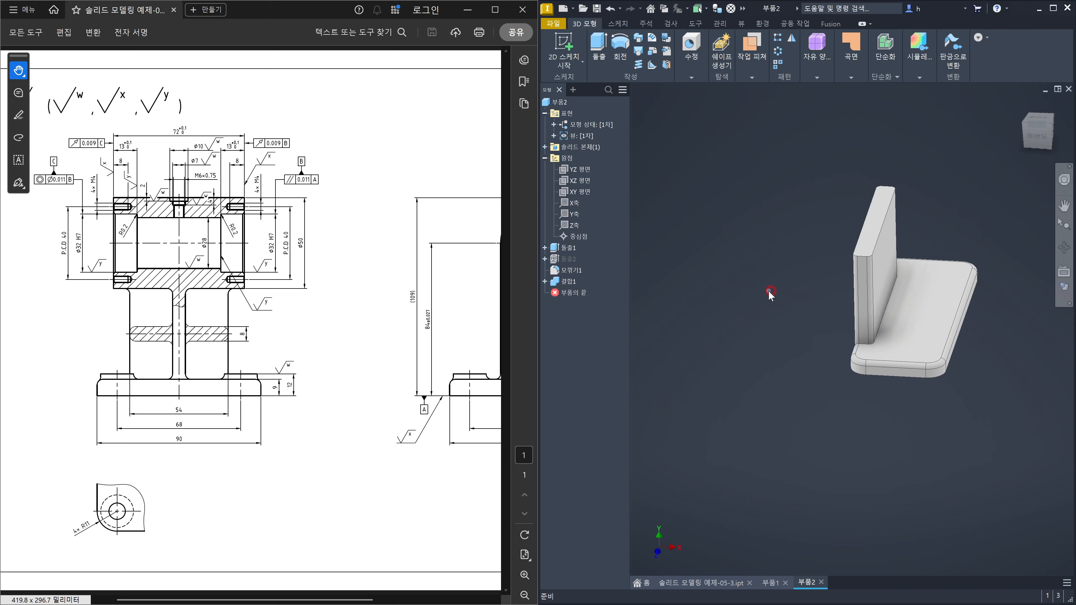
# - Fillet the edge where the rib meets the base plate with a 3 mm radius
pyautogui.press('f')
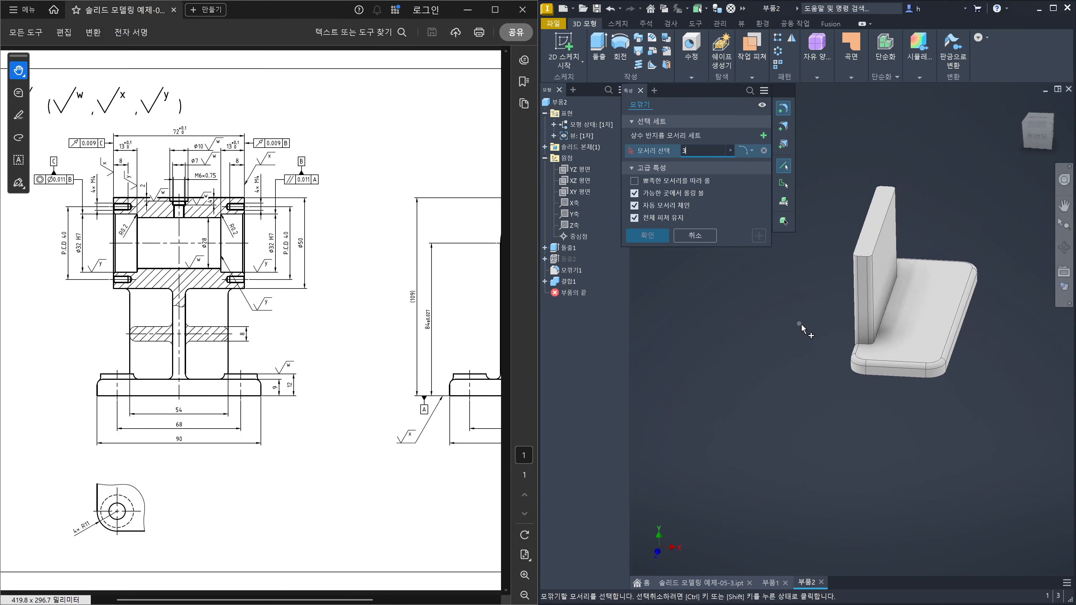
pyautogui.click(865, 347)
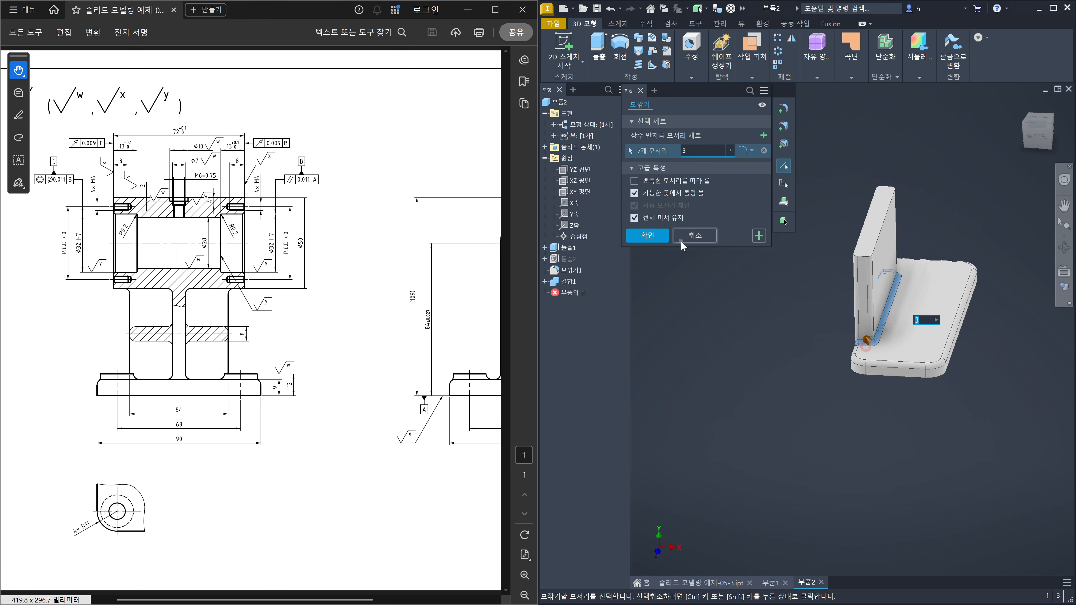
pyautogui.click(655, 234)
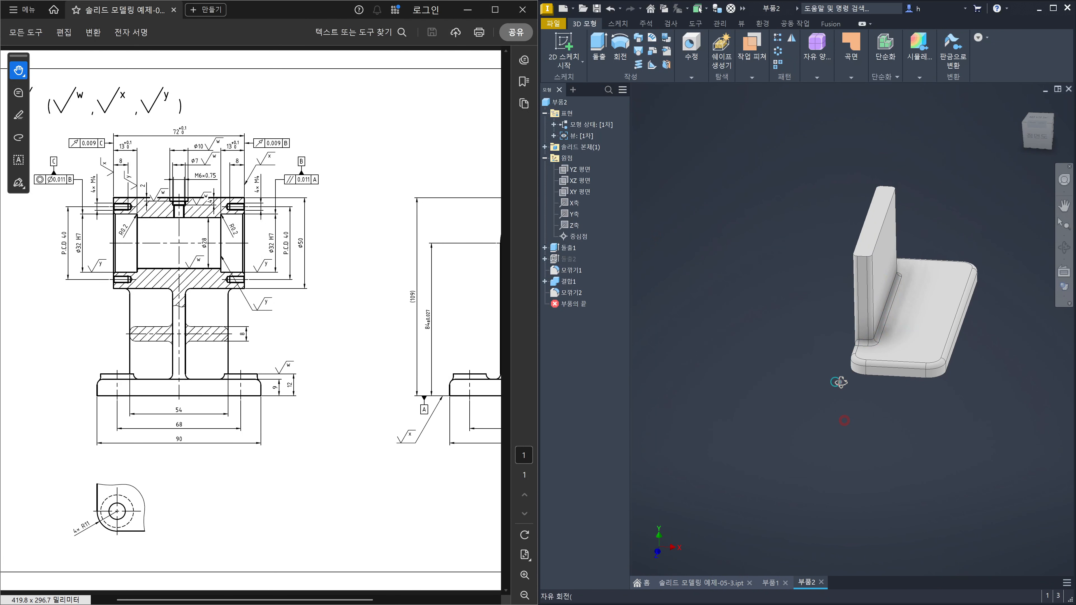
# - Inspect the fillet corner where the rib's rounded end meets the plate's flush side face, marking its outline with temporary screen annotations
pyautogui.keyDown('shift'); pyautogui.moveTo(835, 382); pyautogui.dragTo(905, 368, button='middle'); pyautogui.keyUp('shift')
pyautogui.scroll(4, 982, 313)
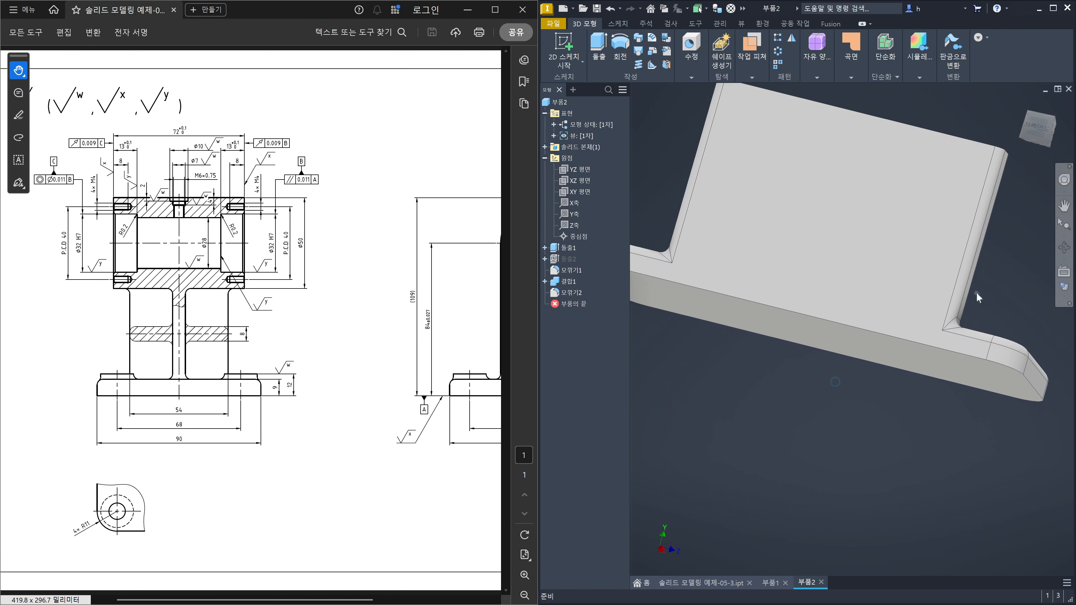
pyautogui.scroll(5, 976, 292)
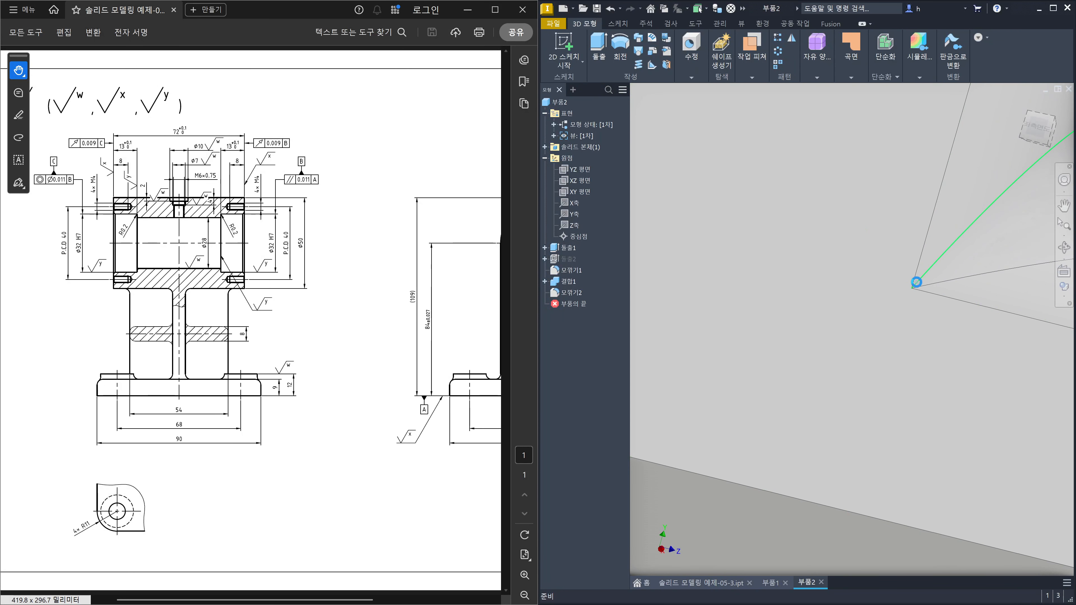
pyautogui.scroll(-6, 914, 292)
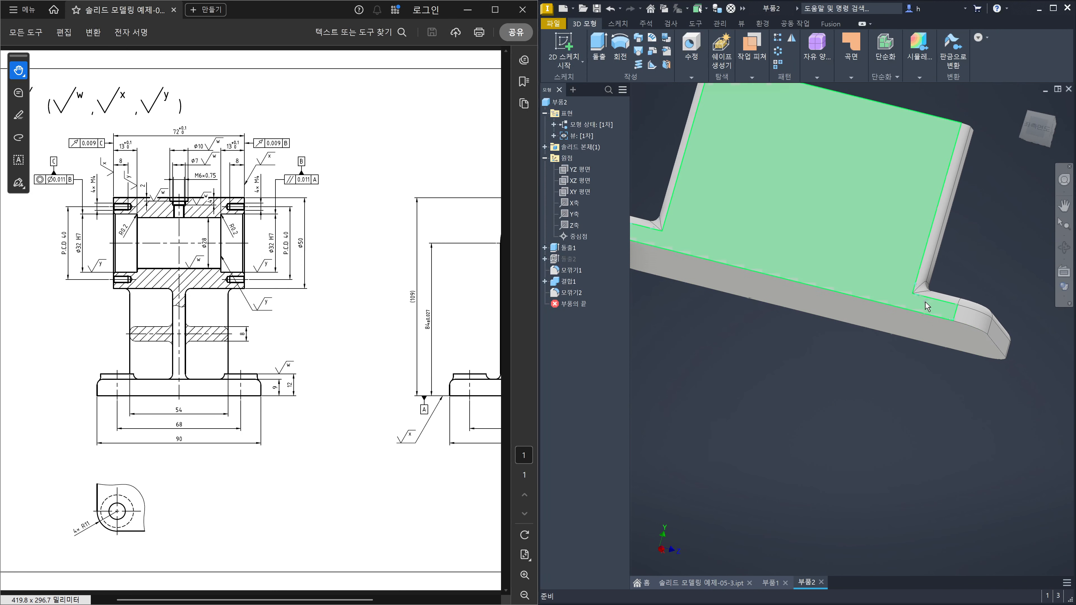
pyautogui.click(976, 251)
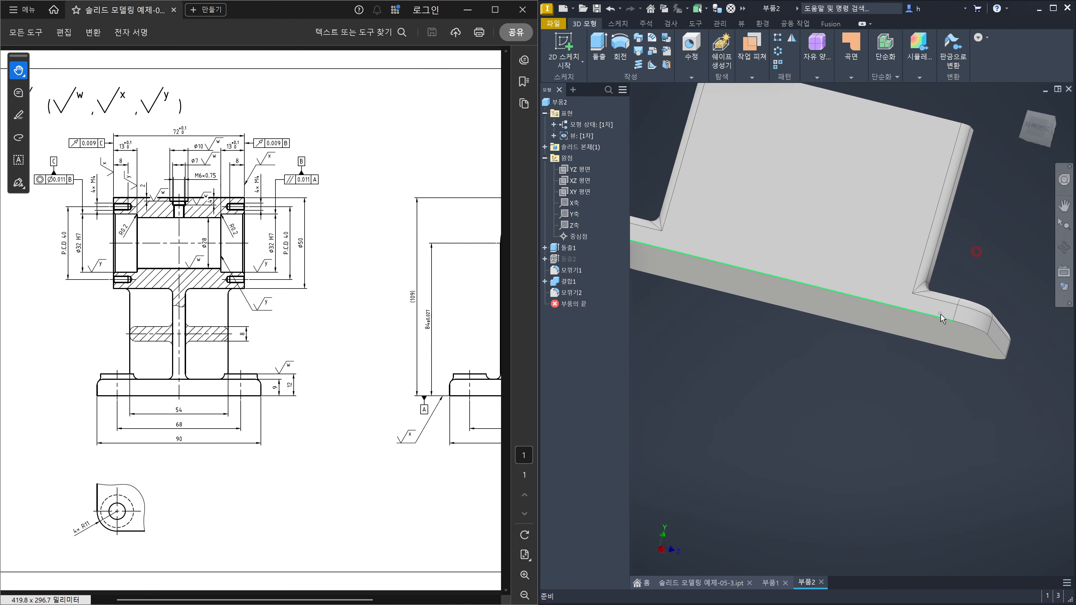
pyautogui.scroll(6, 932, 267)
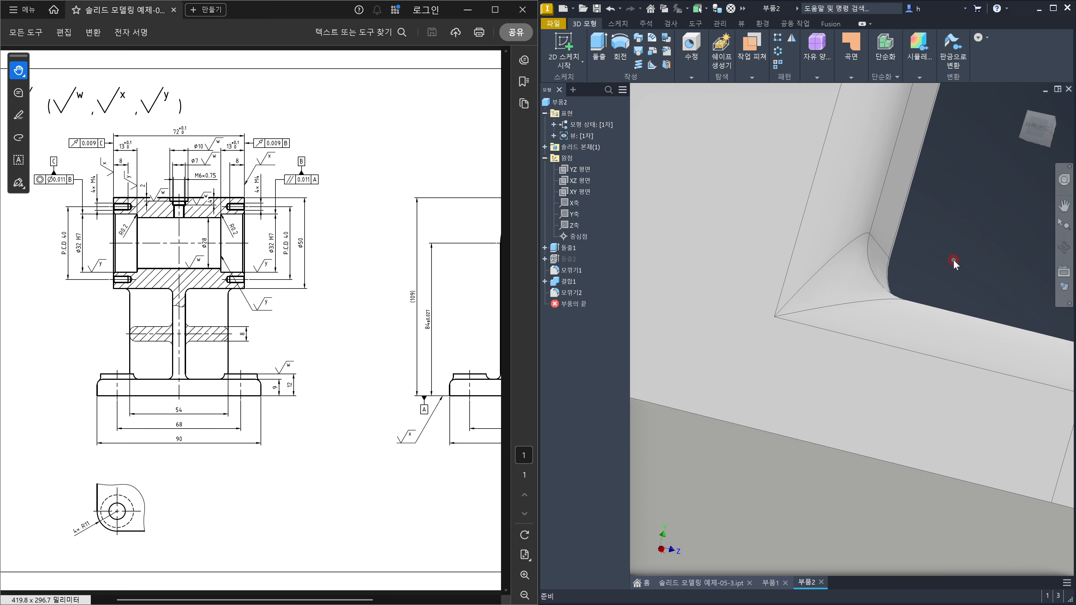
pyautogui.hotkey('ctrl', '2')
pyautogui.moveTo(721, 183)
pyautogui.keyDown('ctrl'); pyautogui.mouseDown()
pyautogui.moveTo(906, 365)
pyautogui.moveTo(973, 396)
pyautogui.mouseUp(); pyautogui.keyUp('ctrl')
pyautogui.moveTo(816, 178)
pyautogui.keyDown('shift'); pyautogui.mouseDown()
pyautogui.moveTo(775, 316)
pyautogui.moveTo(891, 350)
pyautogui.mouseUp(); pyautogui.keyUp('shift')
pyautogui.moveTo(831, 289)
pyautogui.mouseDown()
pyautogui.moveTo(801, 306)
pyautogui.moveTo(826, 314)
pyautogui.mouseUp()
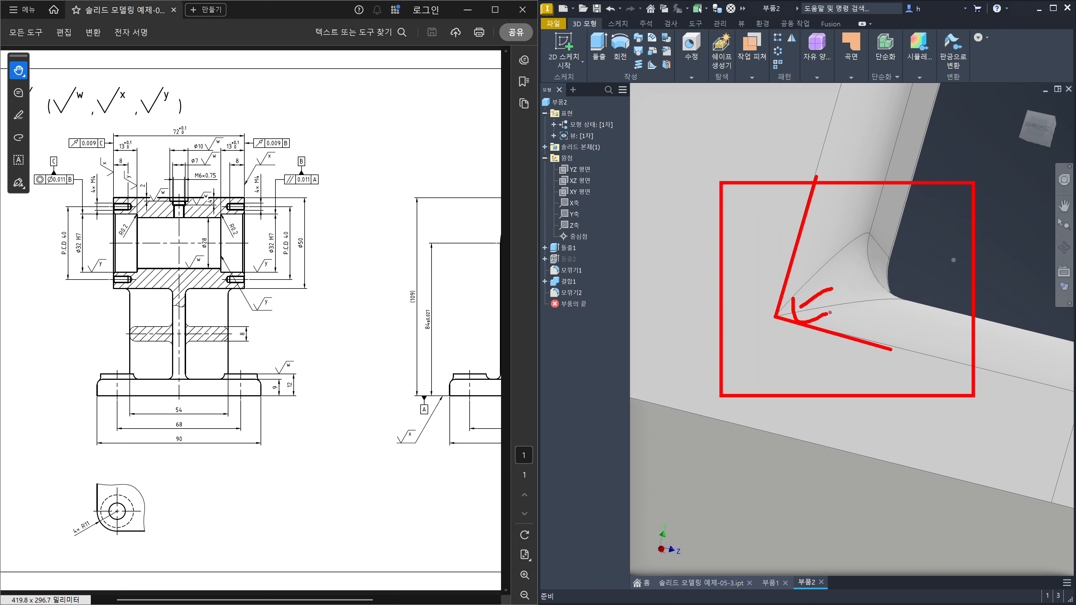
pyautogui.moveTo(869, 229); pyautogui.dragTo(892, 306)
pyautogui.moveTo(804, 214); pyautogui.dragTo(833, 346)
pyautogui.moveTo(804, 211); pyautogui.dragTo(859, 227)
pyautogui.moveTo(895, 304); pyautogui.dragTo(890, 335)
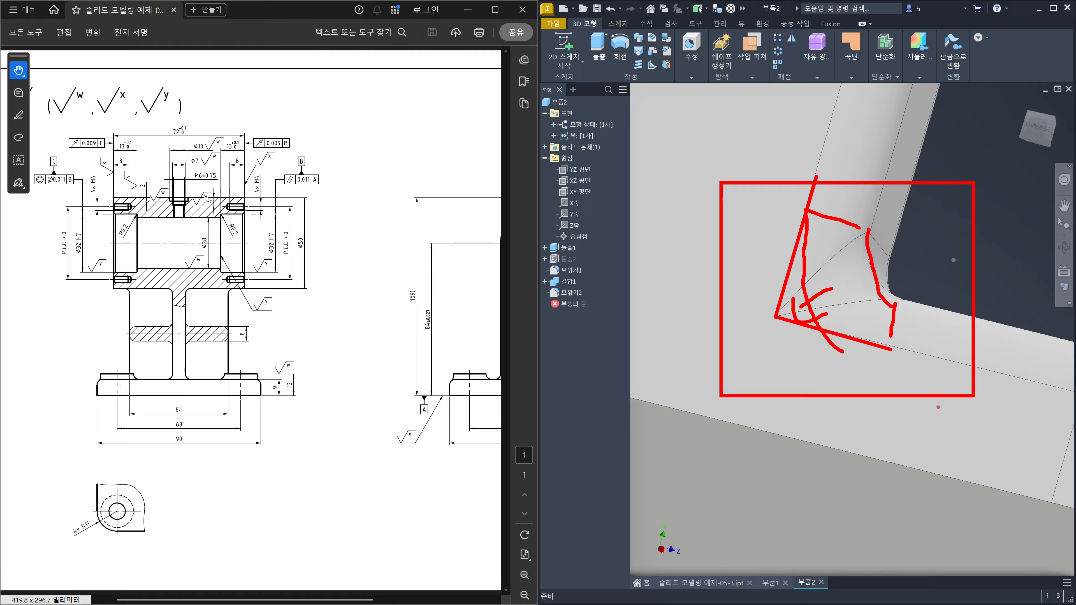
pyautogui.press('Escape')
# - Examine the rib-to-plate fillet from both sides of the part and compare it with the preceding features in the model history
pyautogui.scroll(-9, 938, 376)
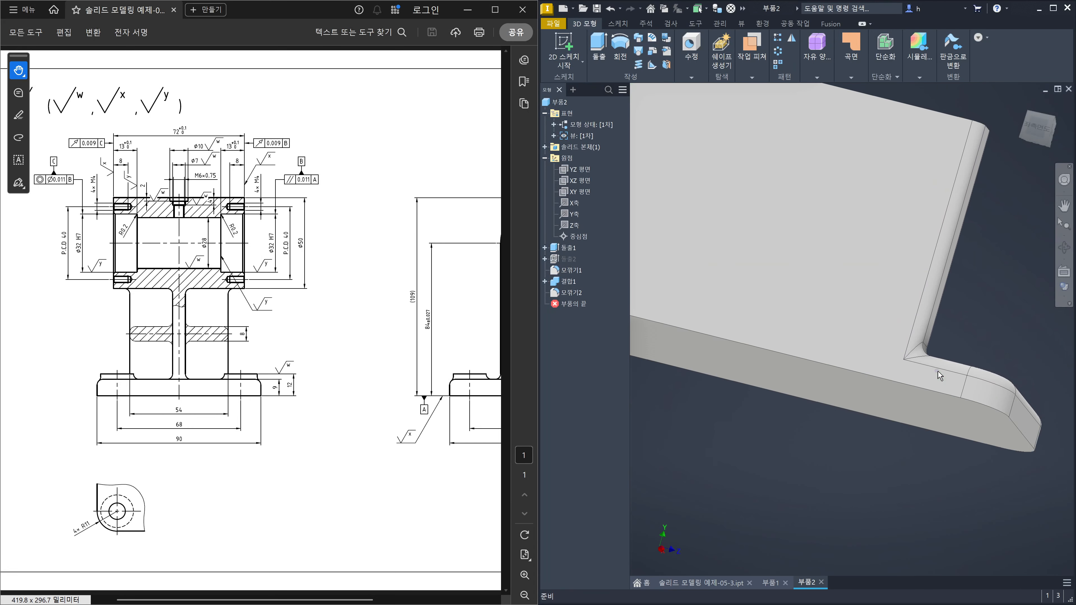
pyautogui.keyDown('shift'); pyautogui.moveTo(975, 364); pyautogui.dragTo(741, 352, button='middle'); pyautogui.keyUp('shift')
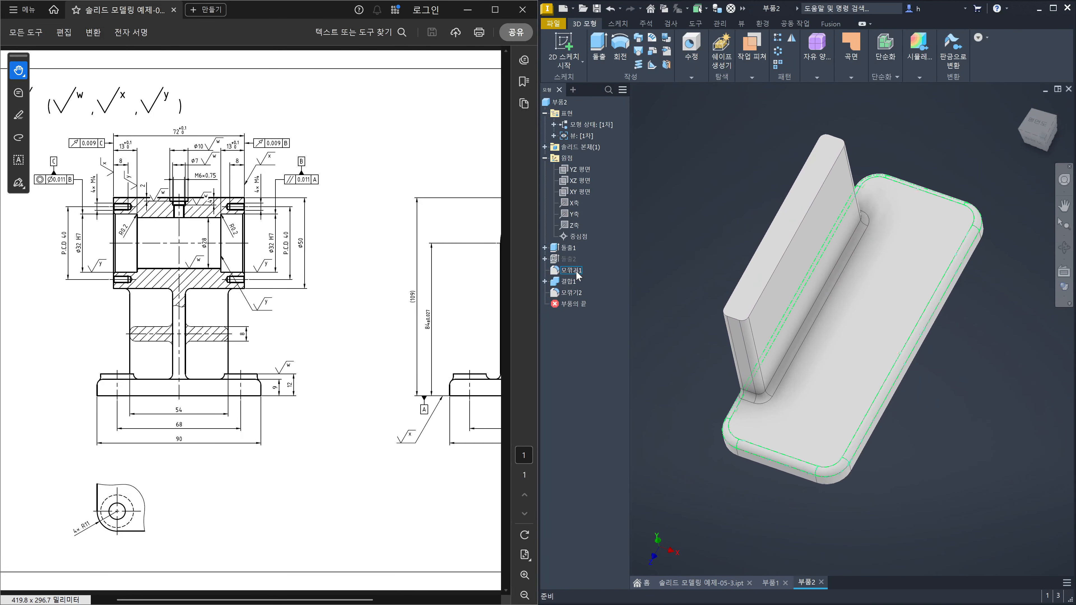
pyautogui.click(571, 292)
pyautogui.keyDown('shift'); pyautogui.moveTo(787, 426); pyautogui.dragTo(848, 397, button='middle'); pyautogui.keyUp('shift')
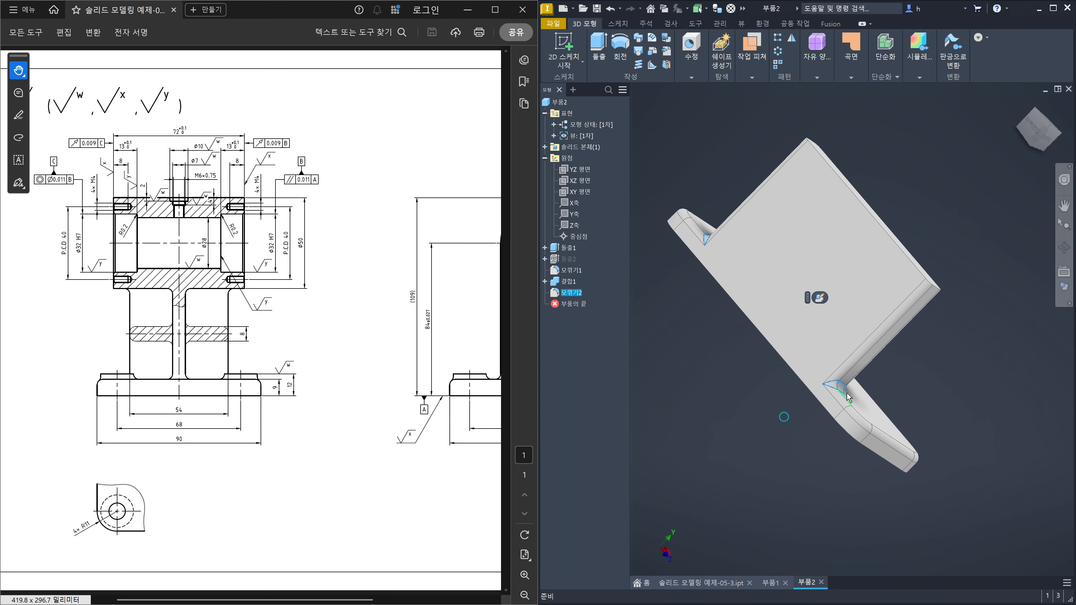
pyautogui.scroll(-5, 848, 392)
pyautogui.scroll(7, 862, 343)
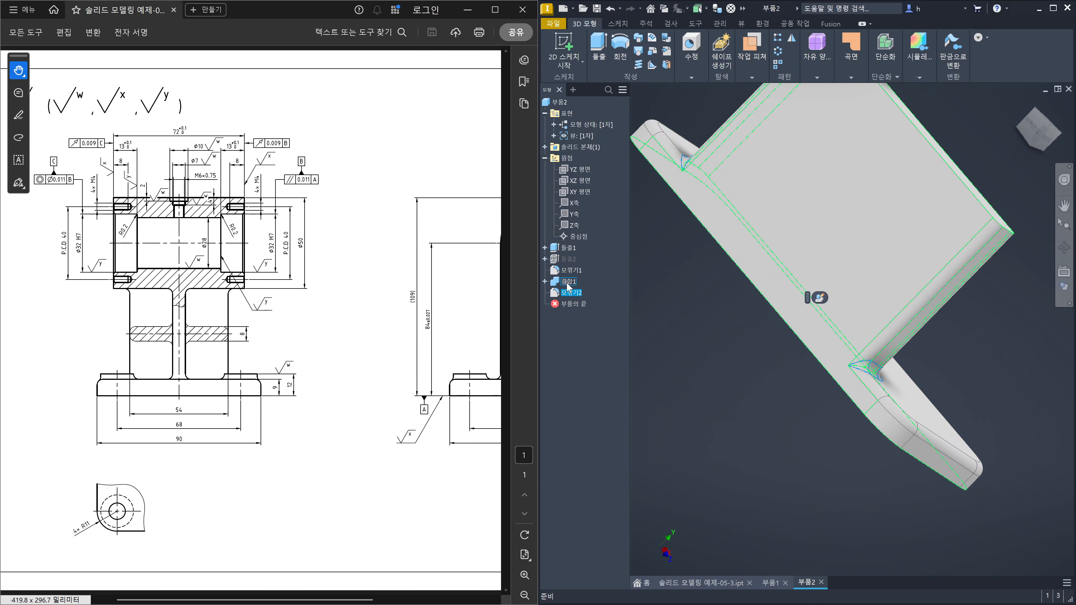
pyautogui.click(614, 312)
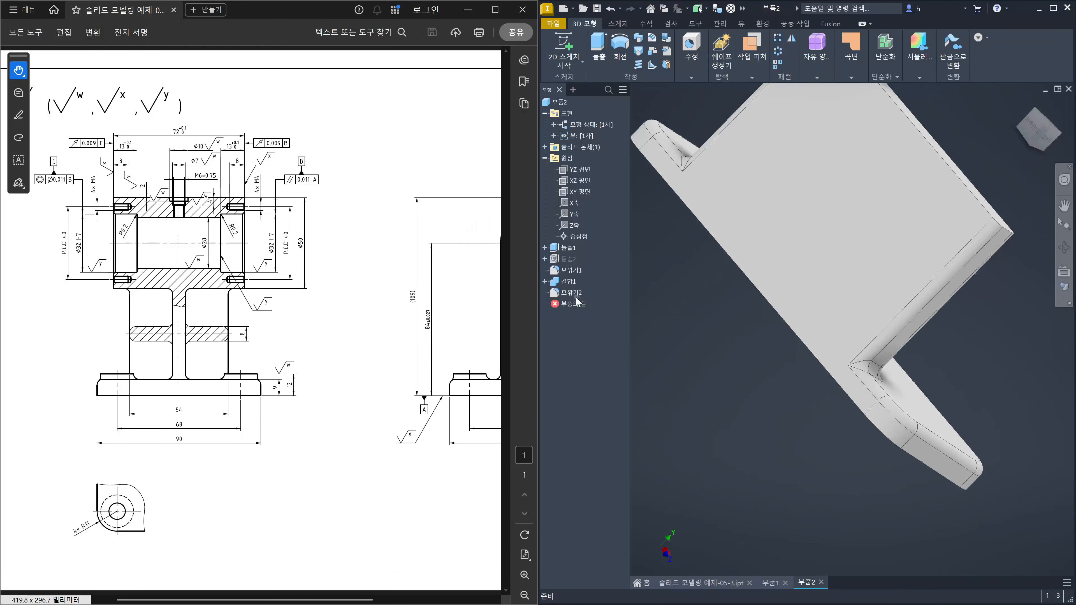
pyautogui.click(675, 296)
# - Remove the finishing features by undoing the rib fillet and the body combine and deleting the plate's edge fillet
pyautogui.hotkey('ctrl', 'z')
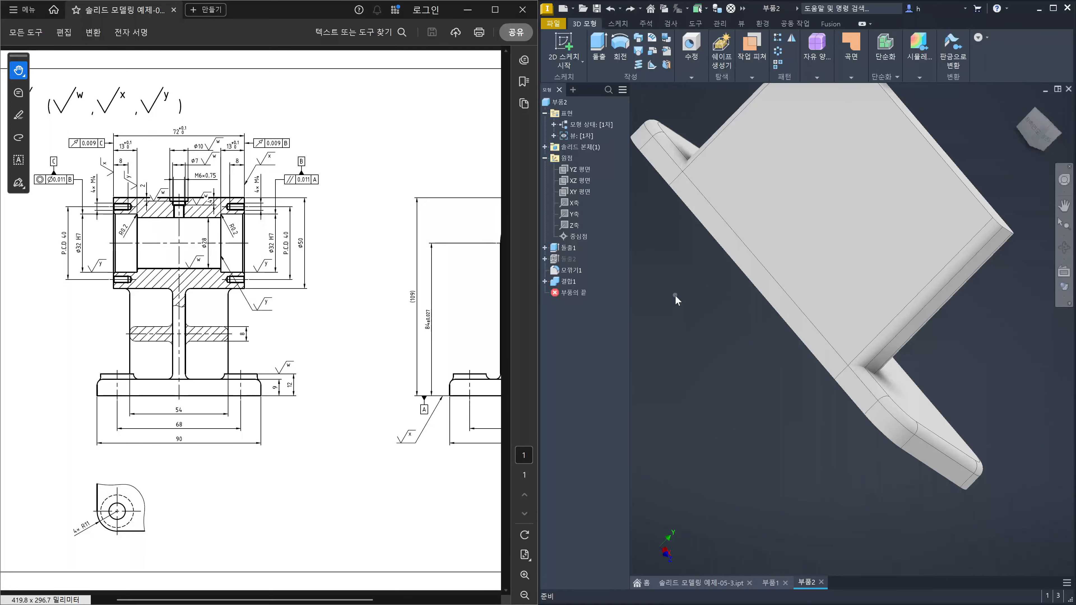
pyautogui.hotkey('ctrl', 'z')
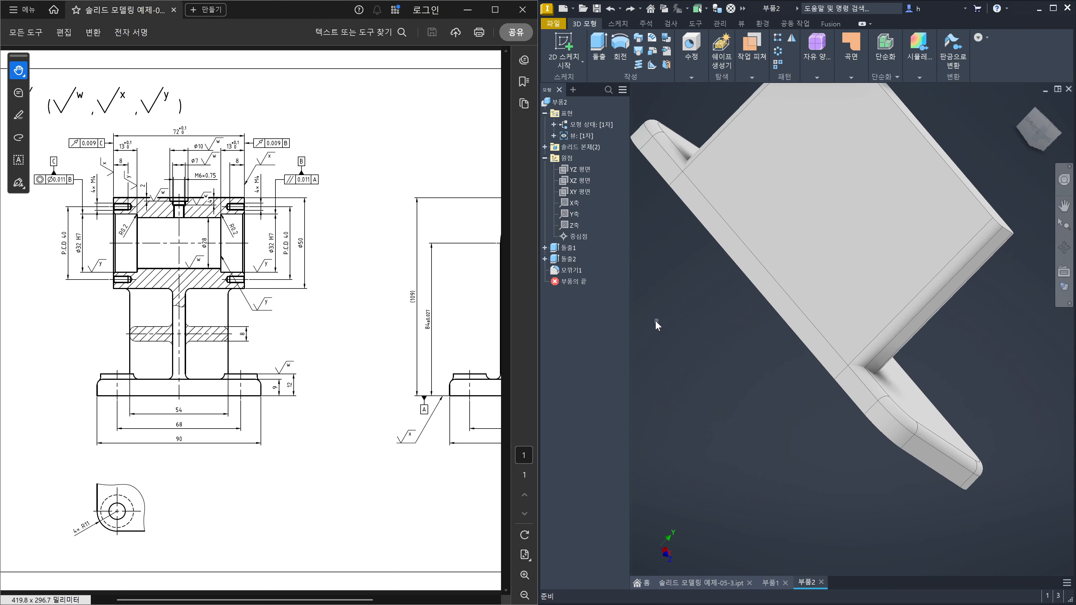
pyautogui.click(565, 272)
pyautogui.press('Delete')
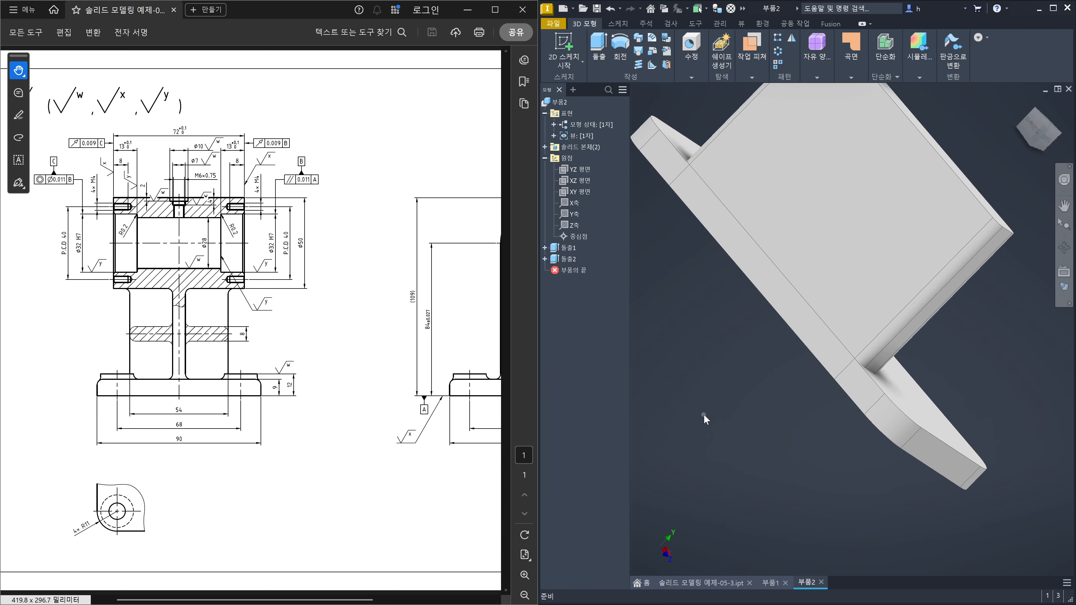
pyautogui.hotkey('ctrl', 'z')
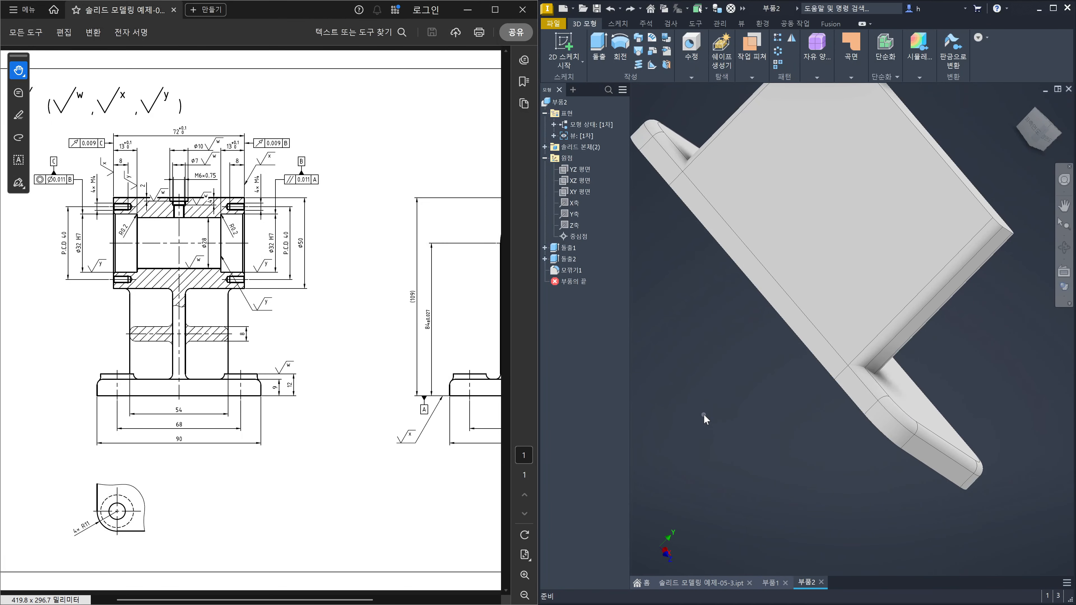
pyautogui.hotkey('ctrl', 'y')
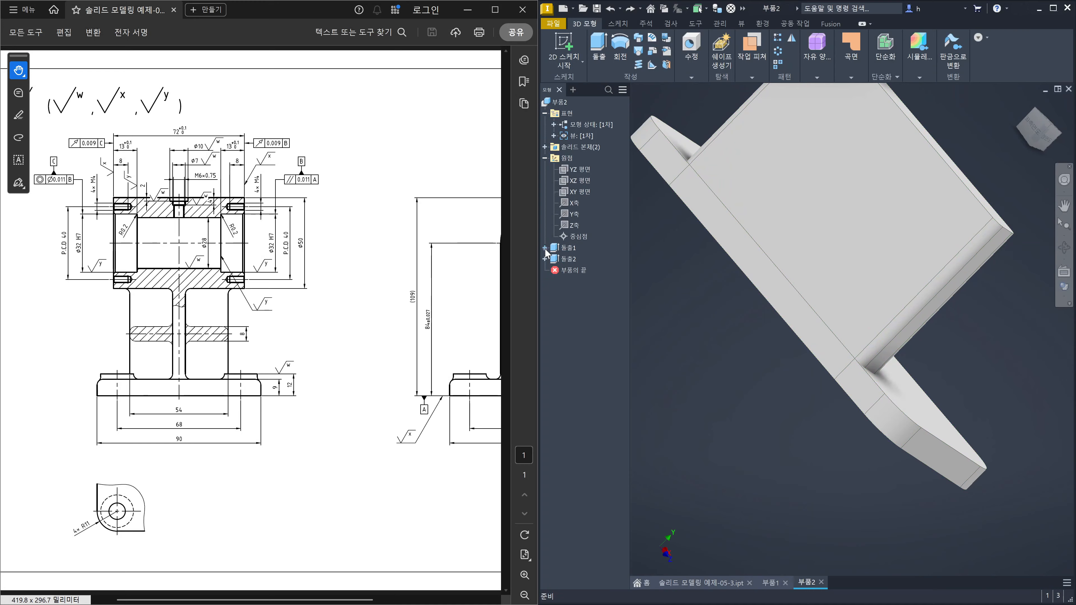
pyautogui.doubleClick(564, 247)
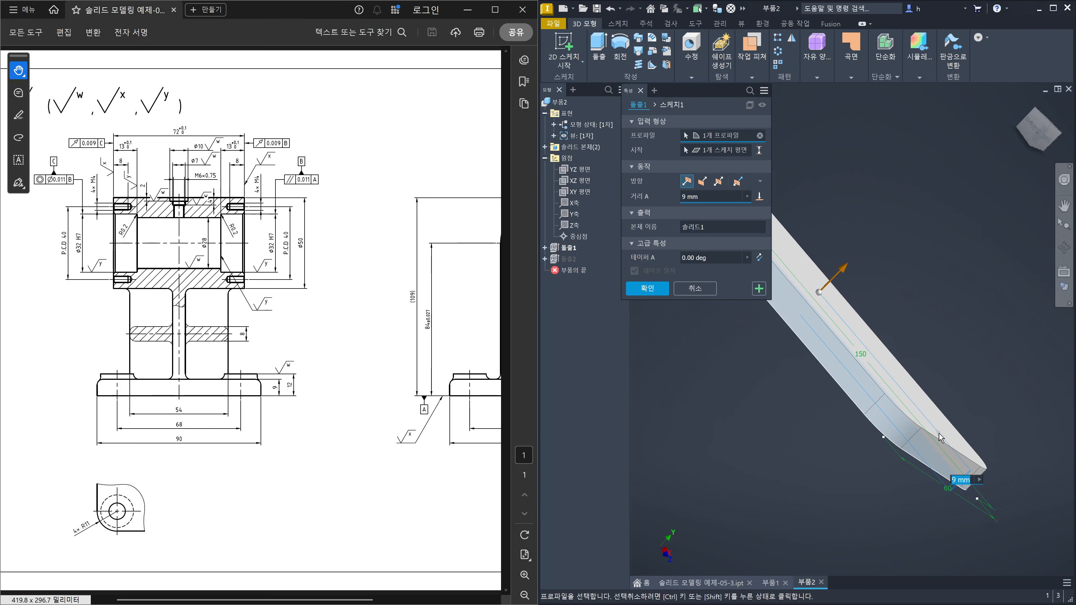
pyautogui.click(695, 288)
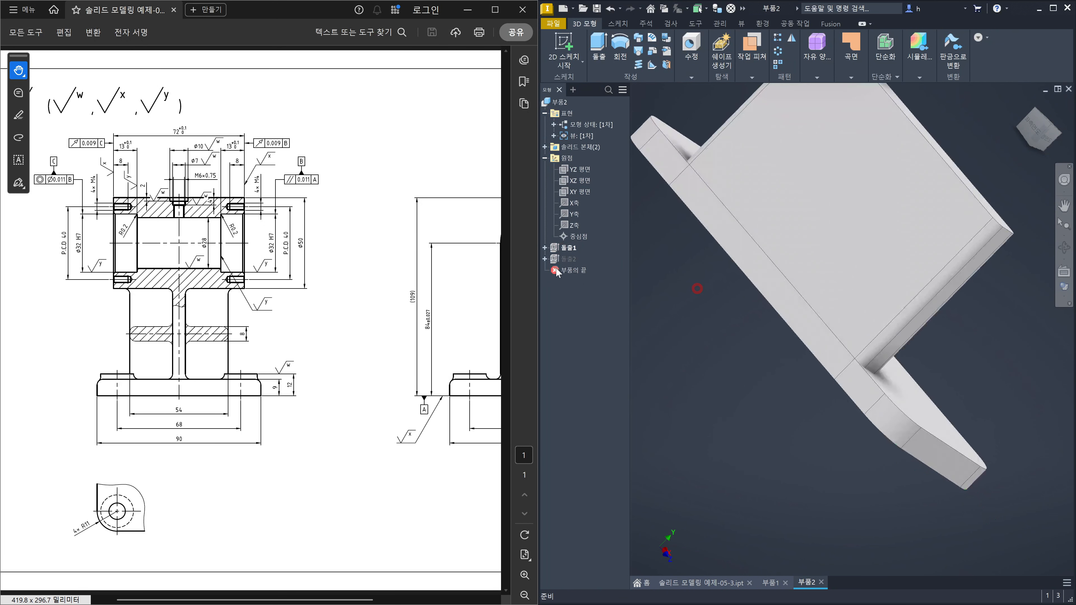
# - Open the rib extrusion's sketch for editing and slice the graphics at the sketch plane
pyautogui.doubleClick(568, 259)
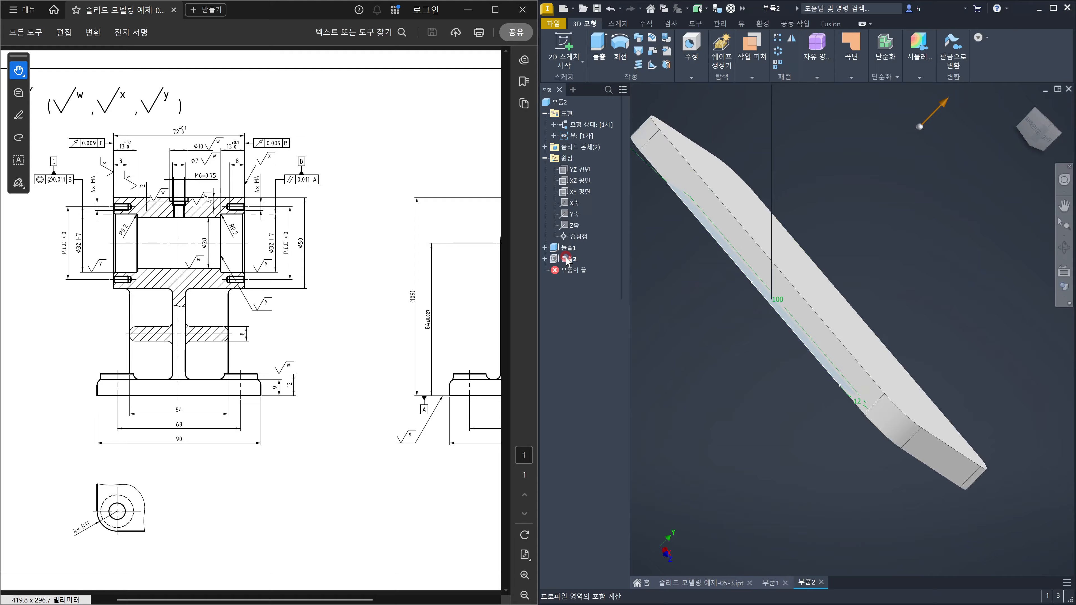
pyautogui.click(544, 258)
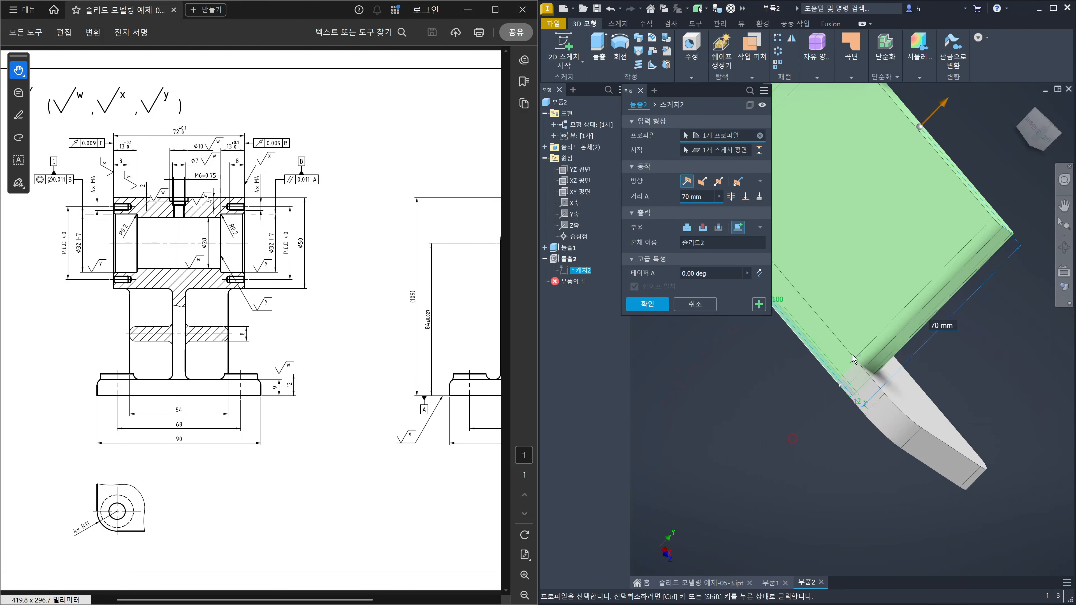
pyautogui.click(695, 304)
pyautogui.click(576, 271)
pyautogui.doubleClick(576, 271)
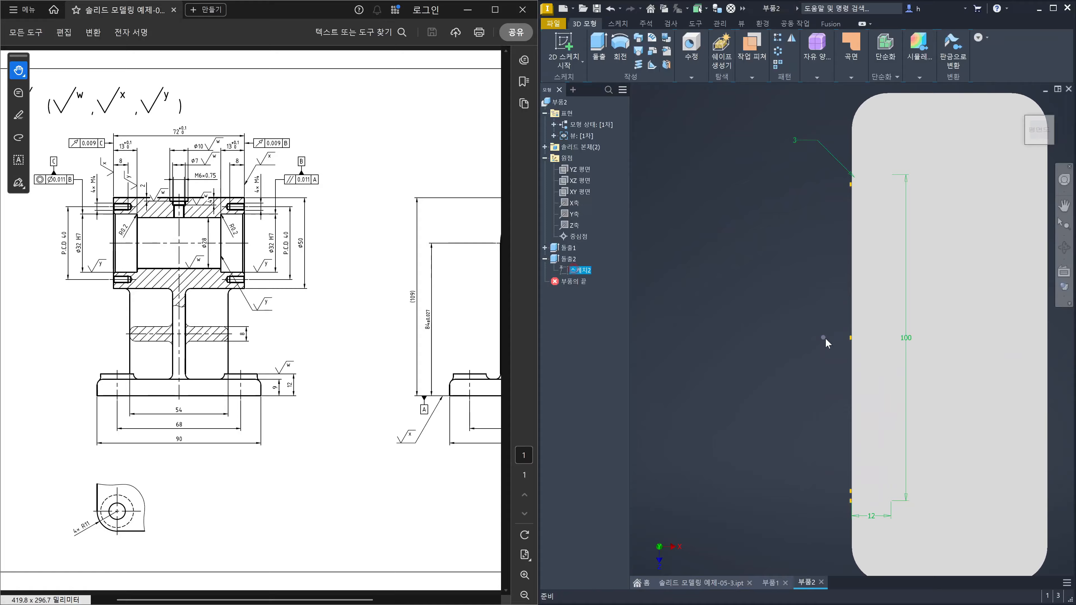
pyautogui.press('F7')
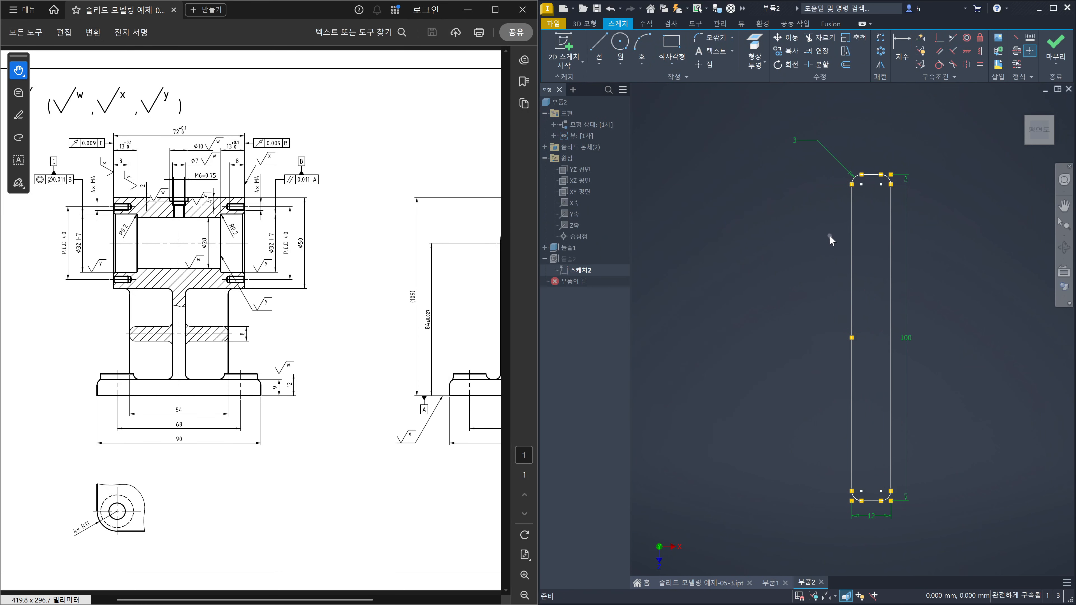
# - Delete the two corner fillet arcs at the upper end of the rib profile
pyautogui.scroll(5, 863, 189)
pyautogui.click(860, 135)
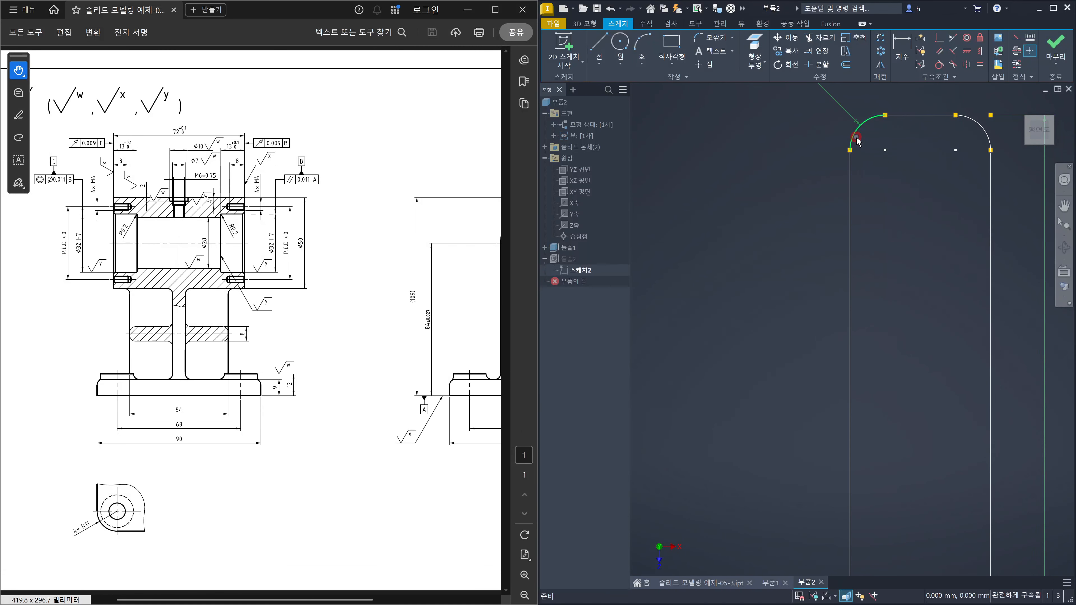
pyautogui.press('Delete')
pyautogui.click(987, 134)
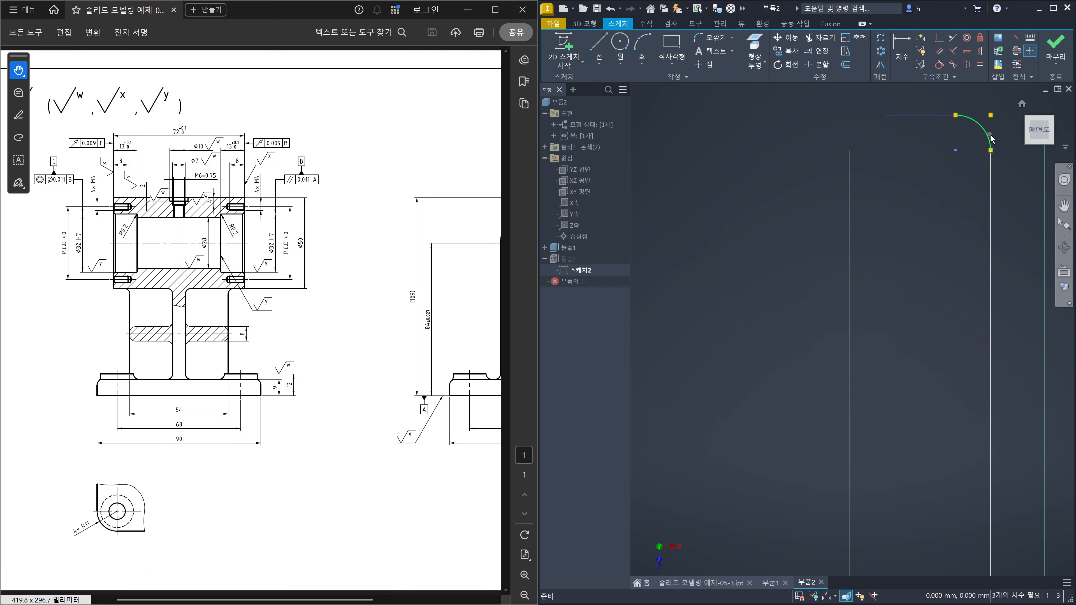
pyautogui.press('Delete')
# - Delete the two corner fillet arcs at the lower end of the rib profile
pyautogui.scroll(-3, 971, 224)
pyautogui.scroll(-5, 968, 221)
pyautogui.scroll(6, 966, 410)
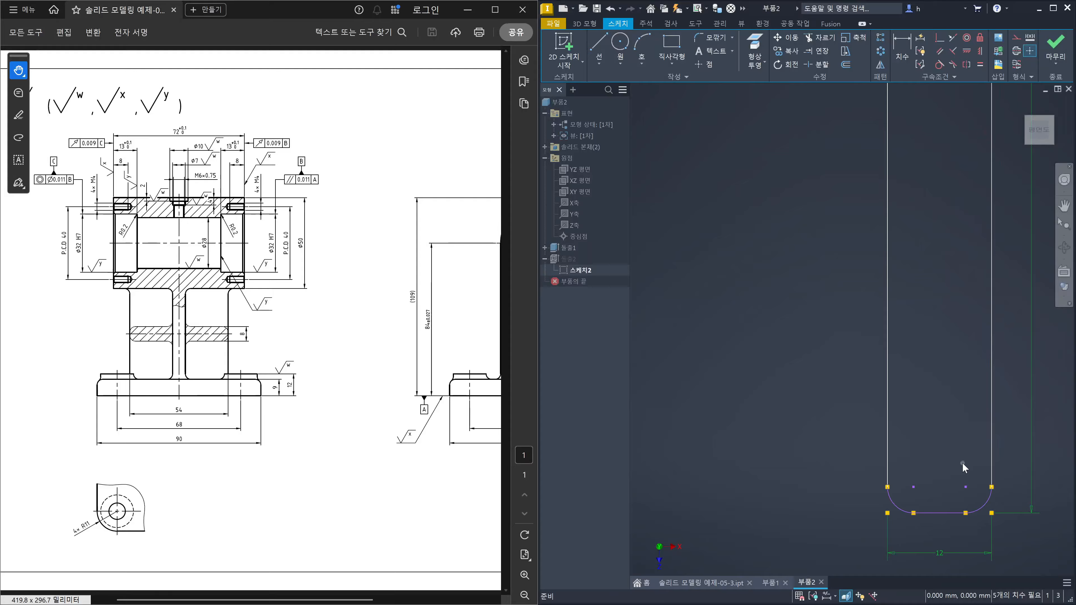
pyautogui.click(983, 510)
pyautogui.press('Delete')
pyautogui.click(900, 514)
pyautogui.press('Delete')
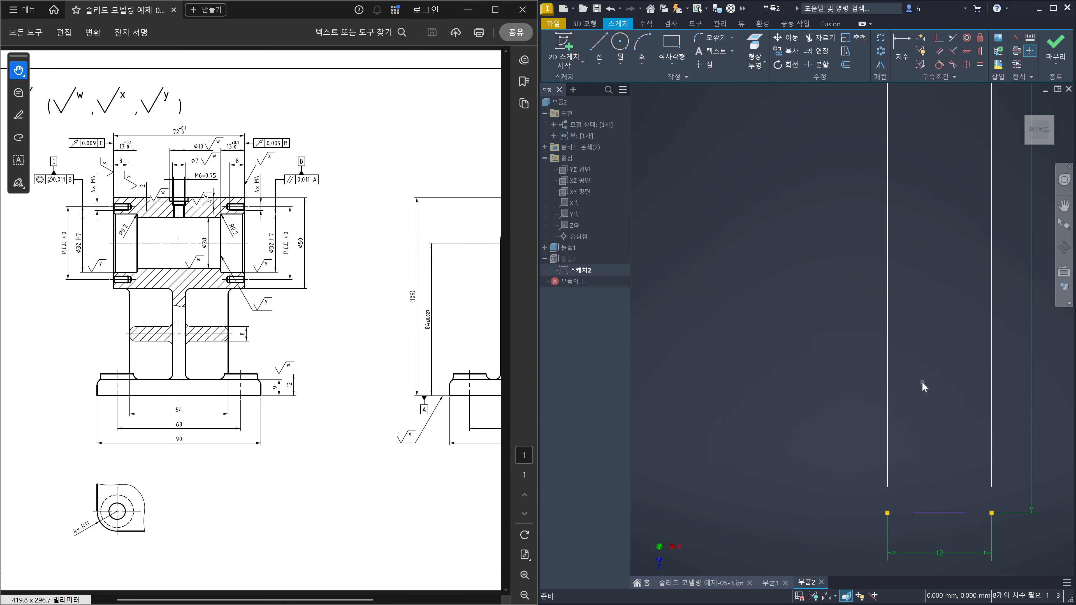
# - Apply coincident constraints joining both ends of the profile's lower line to the adjacent corner points
pyautogui.click(940, 50)
pyautogui.click(913, 513)
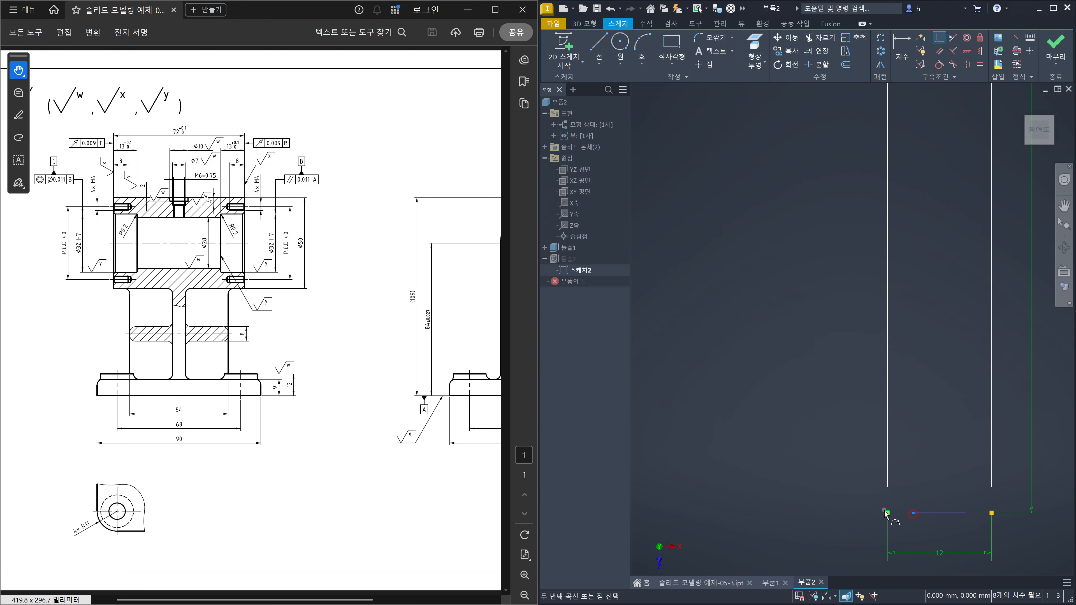
pyautogui.click(887, 513)
pyautogui.click(960, 514)
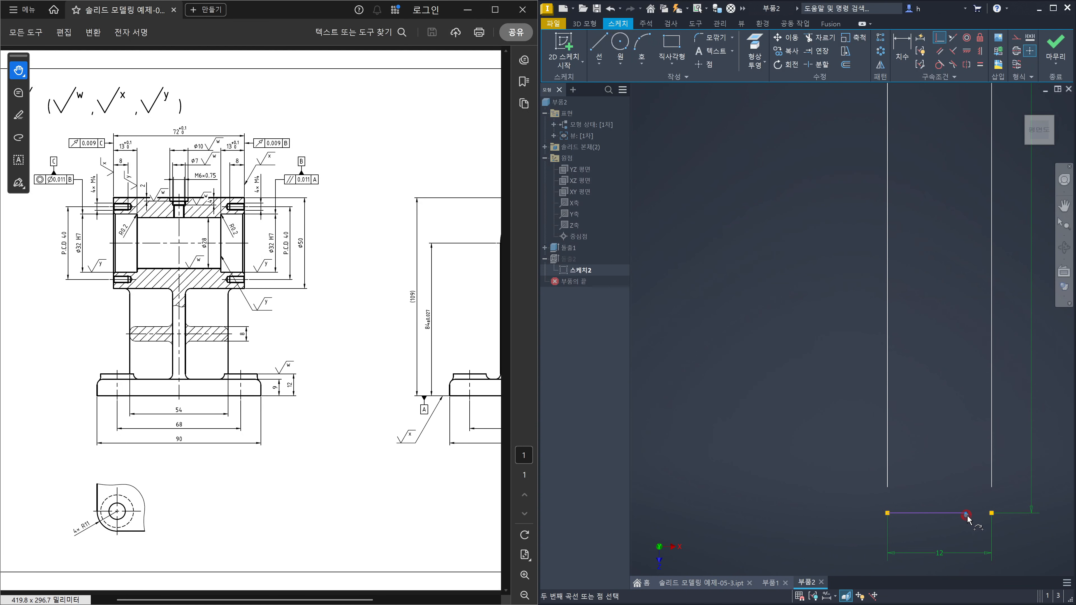
pyautogui.click(992, 514)
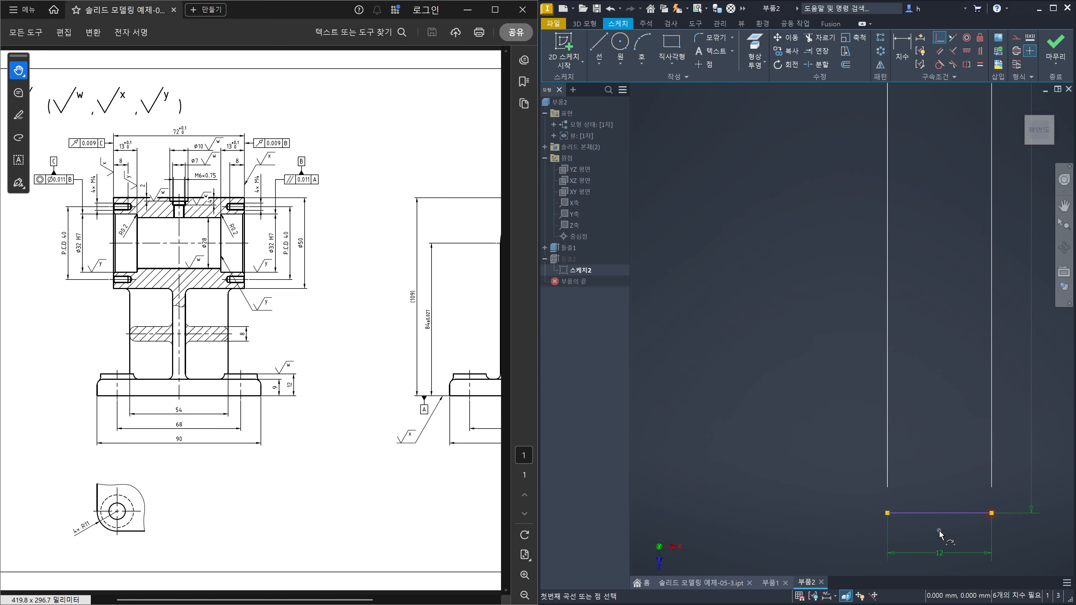
# - Make the lower ends of both side lines coincident with the corner points and move the lower line upward to test the joints
pyautogui.click(887, 488)
pyautogui.click(887, 513)
pyautogui.click(992, 490)
pyautogui.click(990, 512)
pyautogui.press('Escape')
pyautogui.moveTo(947, 515); pyautogui.dragTo(963, 435)
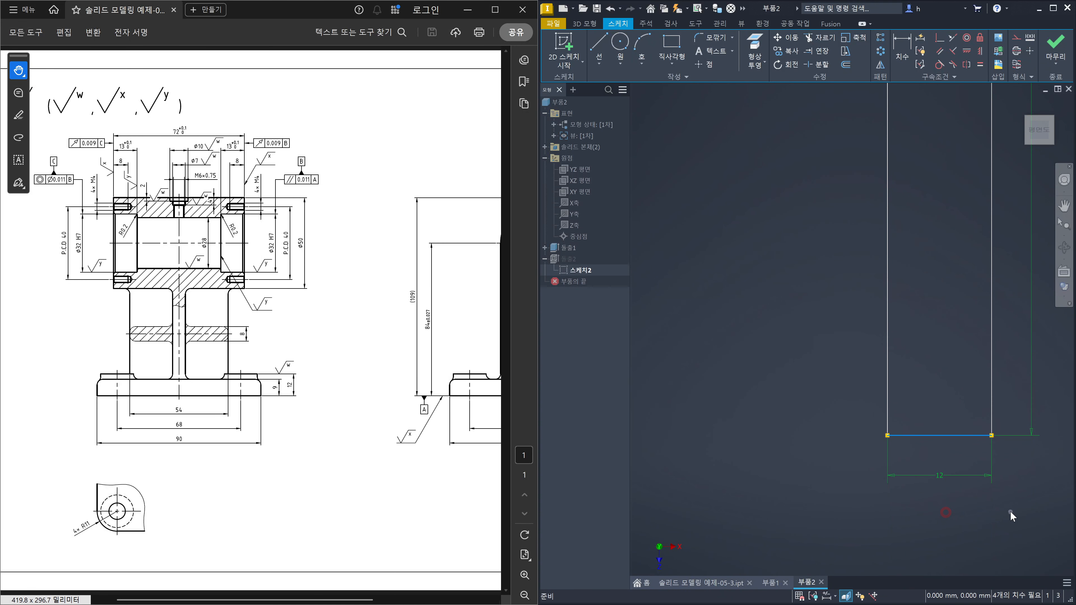
# - Close the upper end of the rib profile by joining both side lines and the short end line with coincident constraints
pyautogui.scroll(6, 1011, 516)
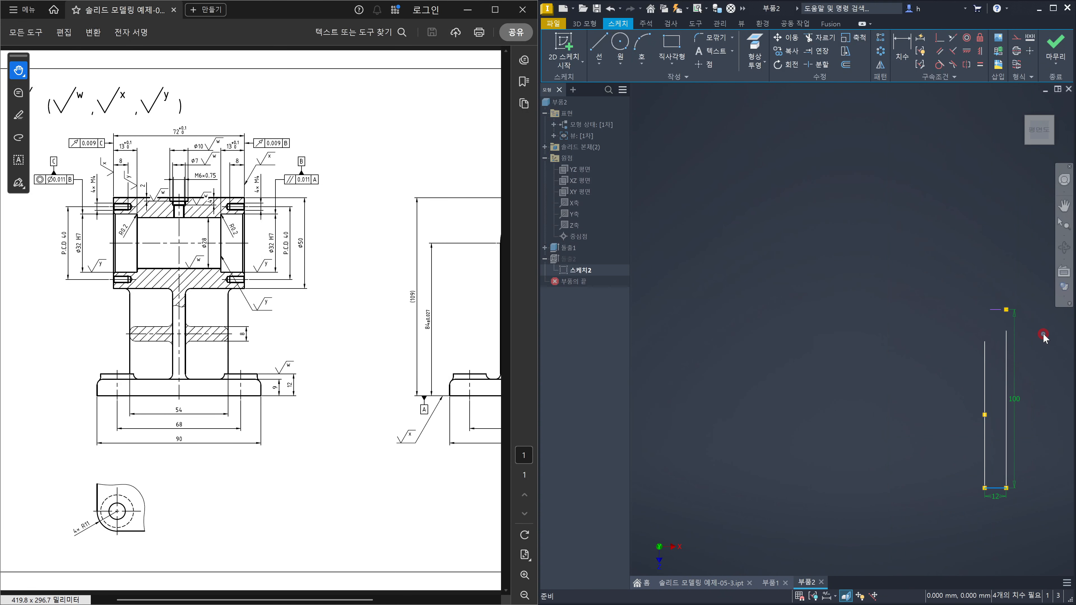
pyautogui.scroll(-3, 981, 138)
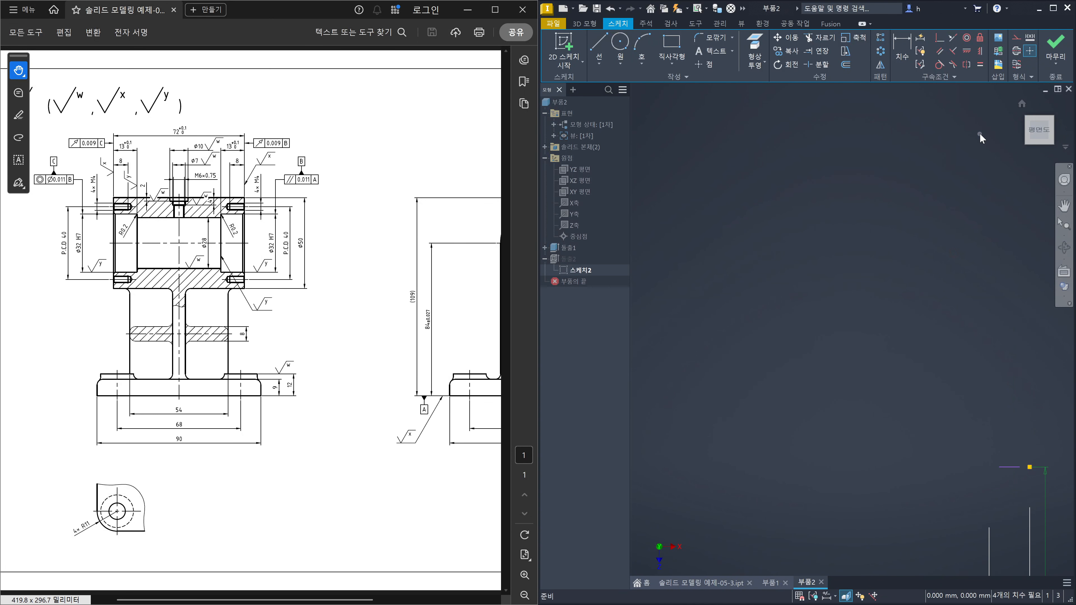
pyautogui.moveTo(1001, 225)
pyautogui.mouseDown(button='middle')
pyautogui.moveTo(857, 173)
pyautogui.moveTo(832, 152)
pyautogui.mouseUp(button='middle')
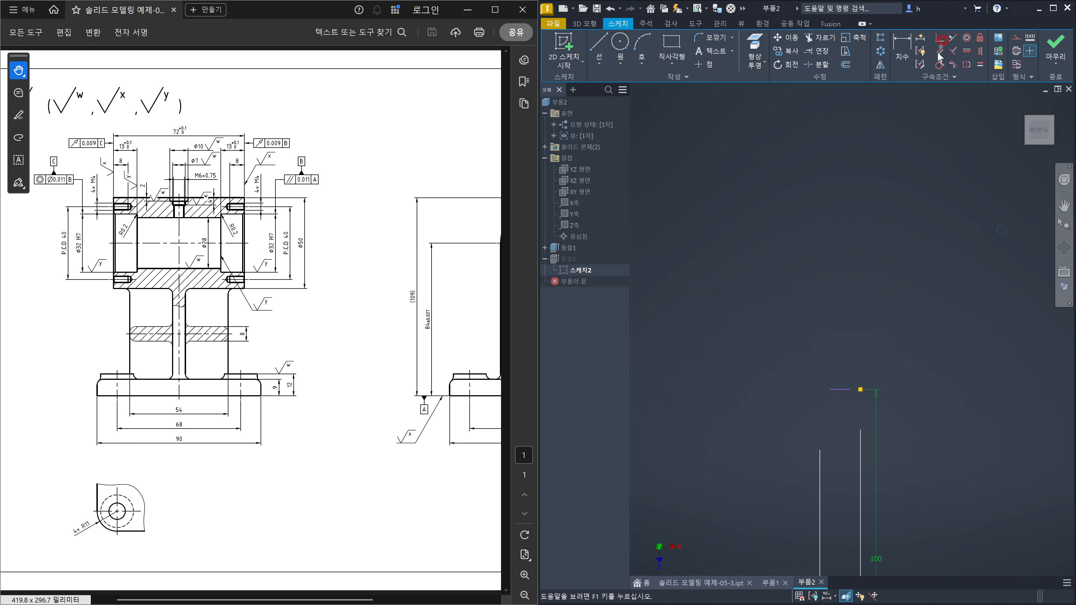
pyautogui.click(939, 38)
pyautogui.click(860, 391)
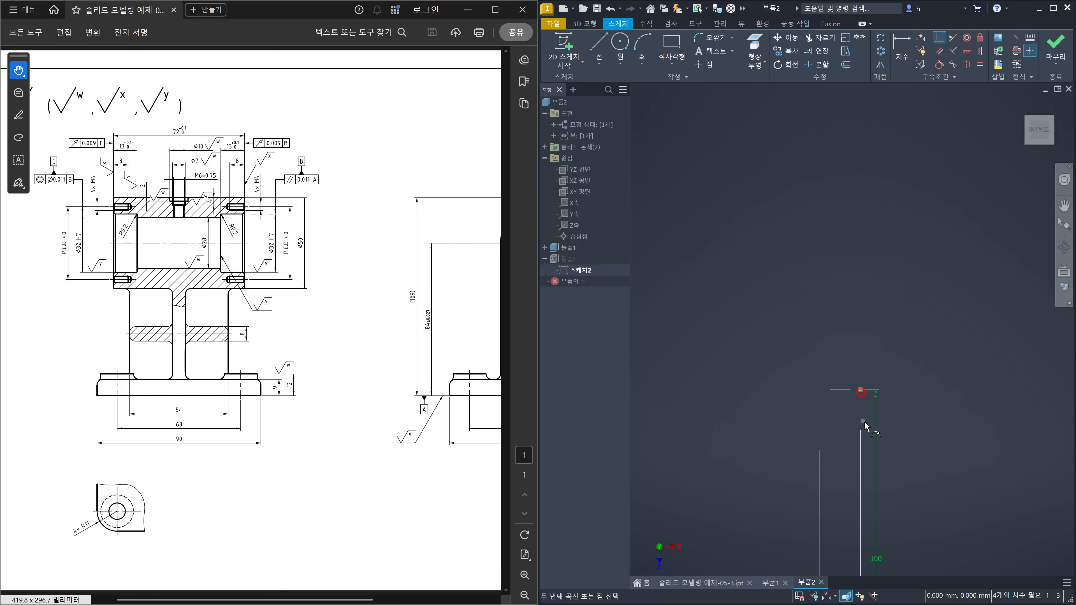
pyautogui.click(860, 437)
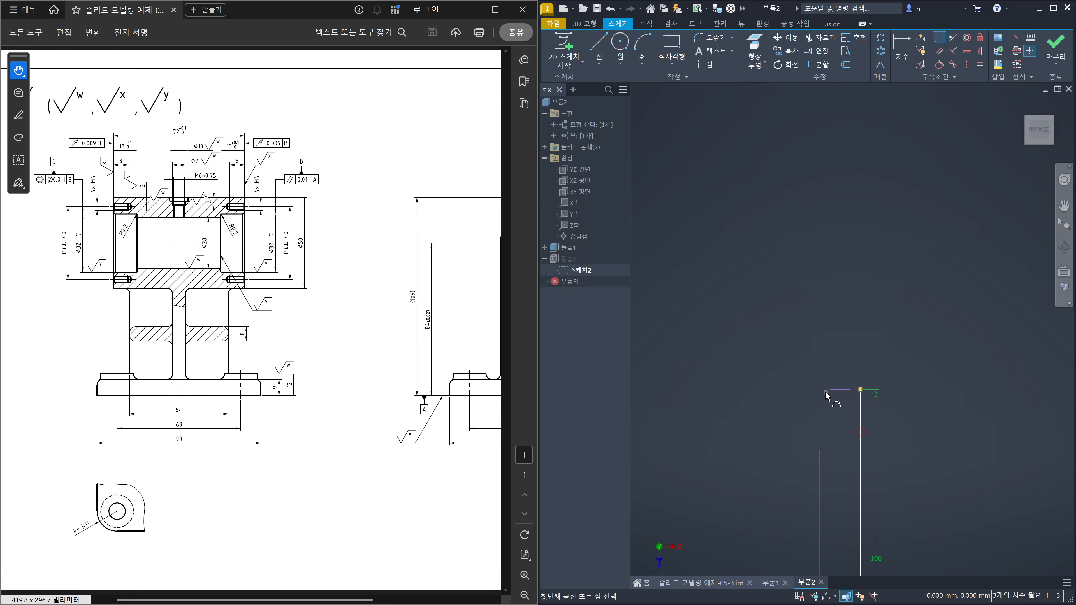
pyautogui.click(853, 391)
pyautogui.click(860, 393)
pyautogui.click(821, 450)
pyautogui.click(829, 390)
pyautogui.press('Escape')
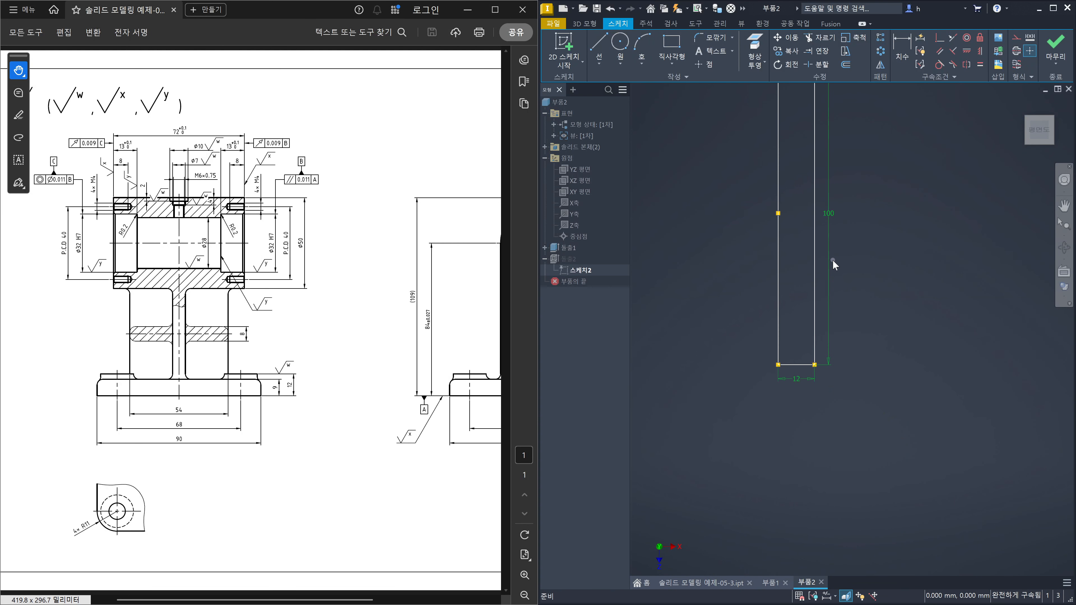
# - Finish the upright plate's sketch and join the plate's solid to the base plate with Combine
pyautogui.click(1056, 49)
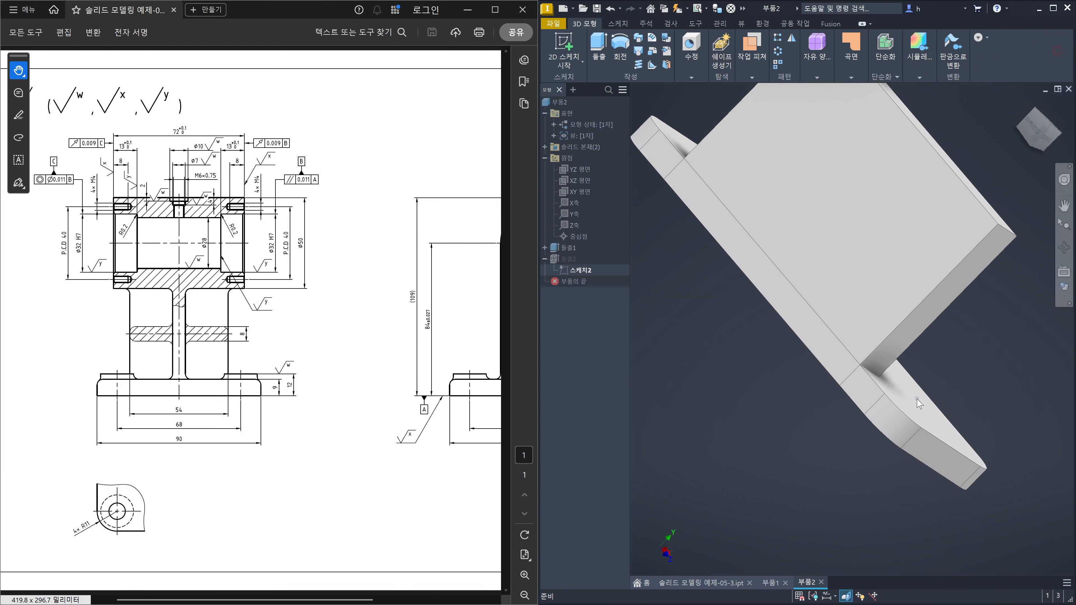
pyautogui.press('F4')
pyautogui.moveTo(973, 401); pyautogui.dragTo(783, 382)
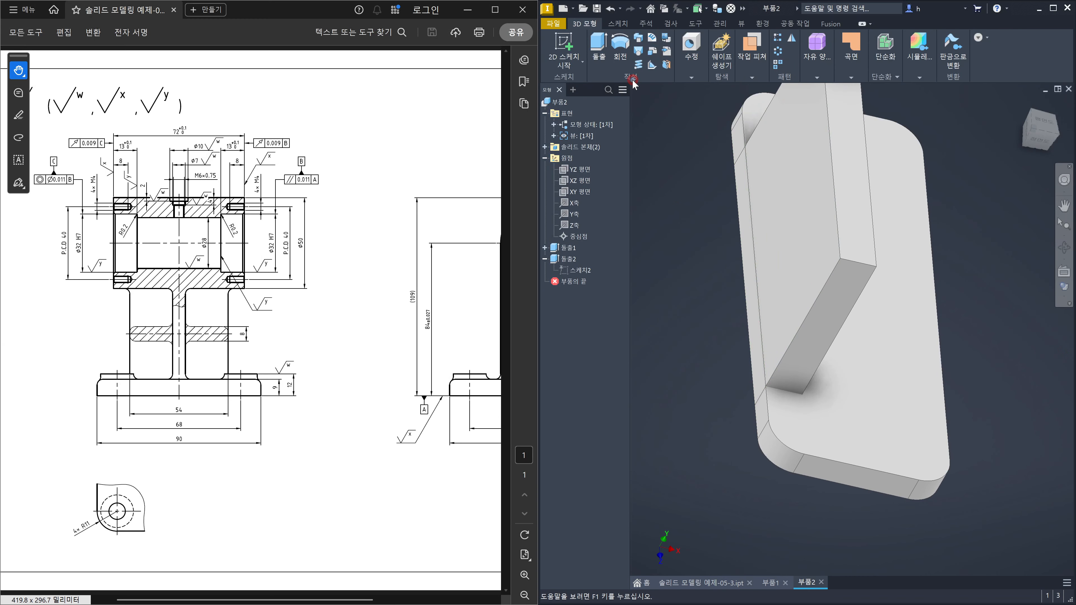
pyautogui.click(695, 80)
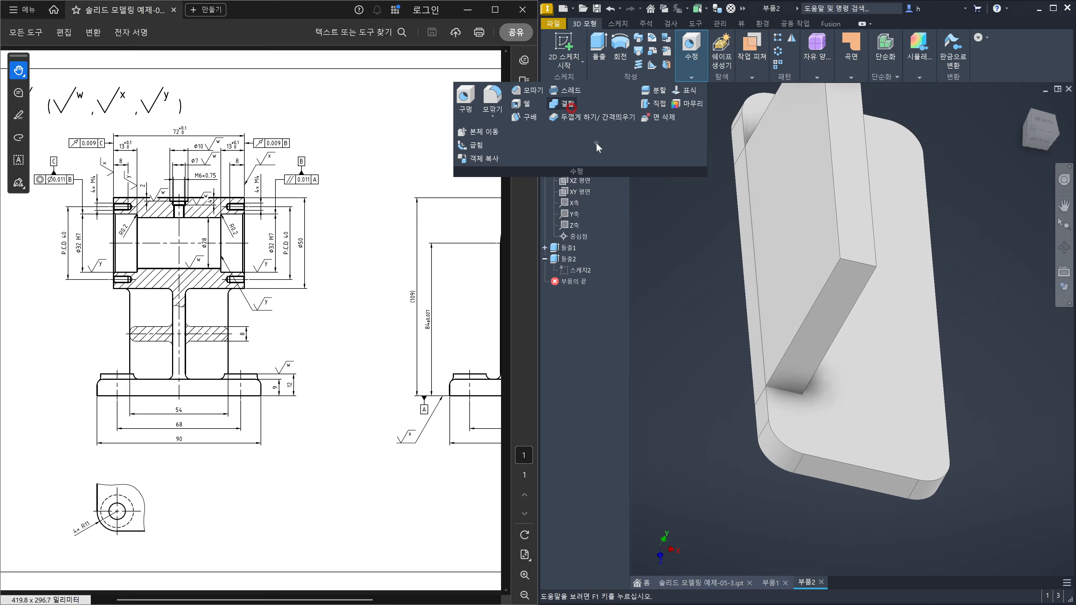
pyautogui.click(809, 379)
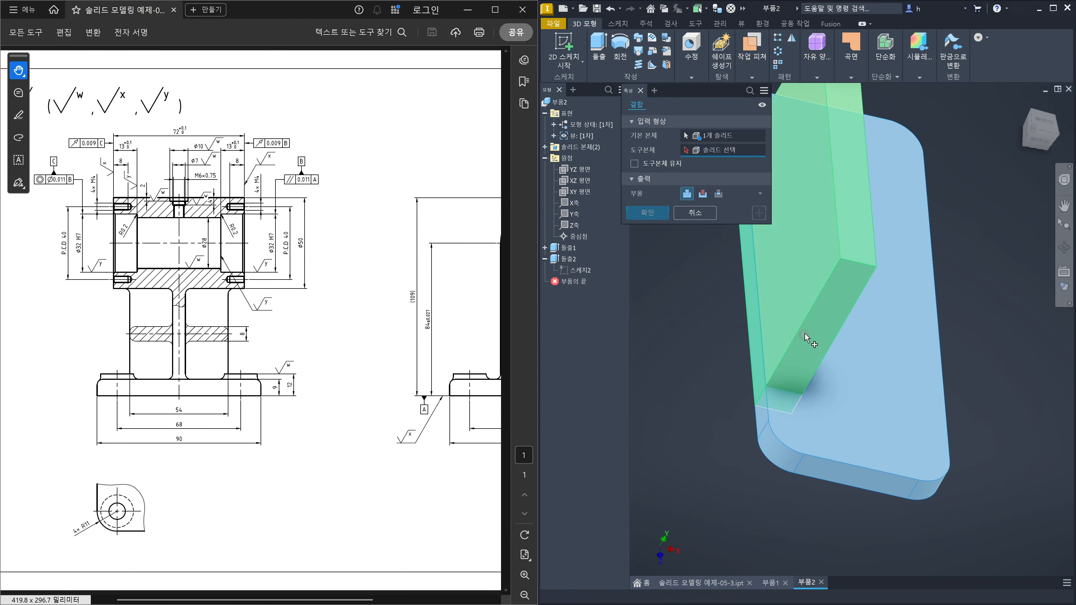
pyautogui.click(806, 339)
pyautogui.click(647, 212)
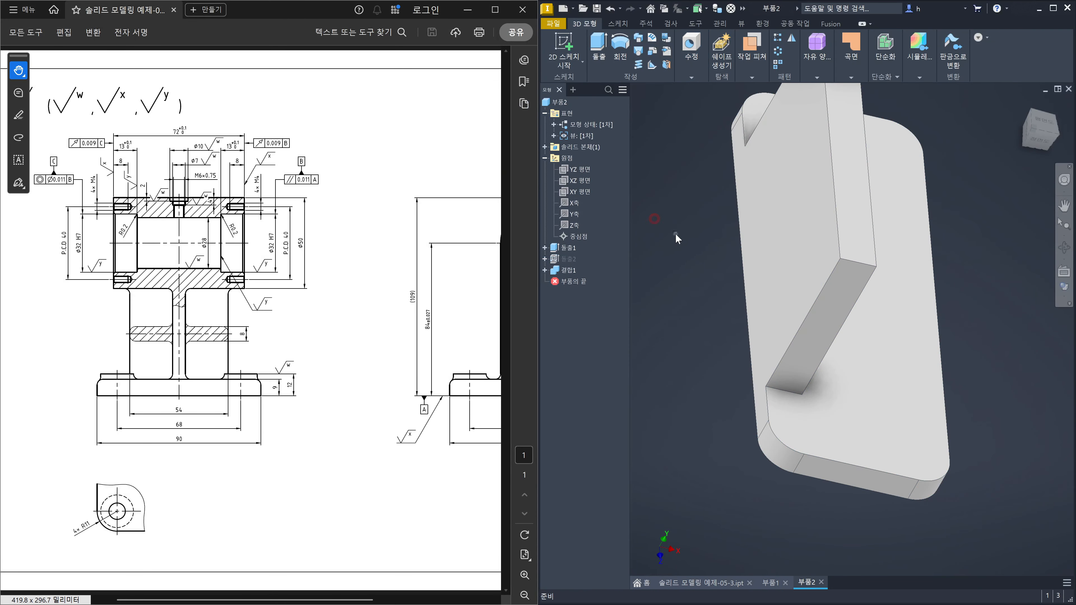
# - Fillet the two short edges where the ends of the upright plate meet the base with a 3 mm radius
pyautogui.keyDown('shift'); pyautogui.moveTo(969, 409); pyautogui.dragTo(884, 413, button='middle'); pyautogui.keyUp('shift')
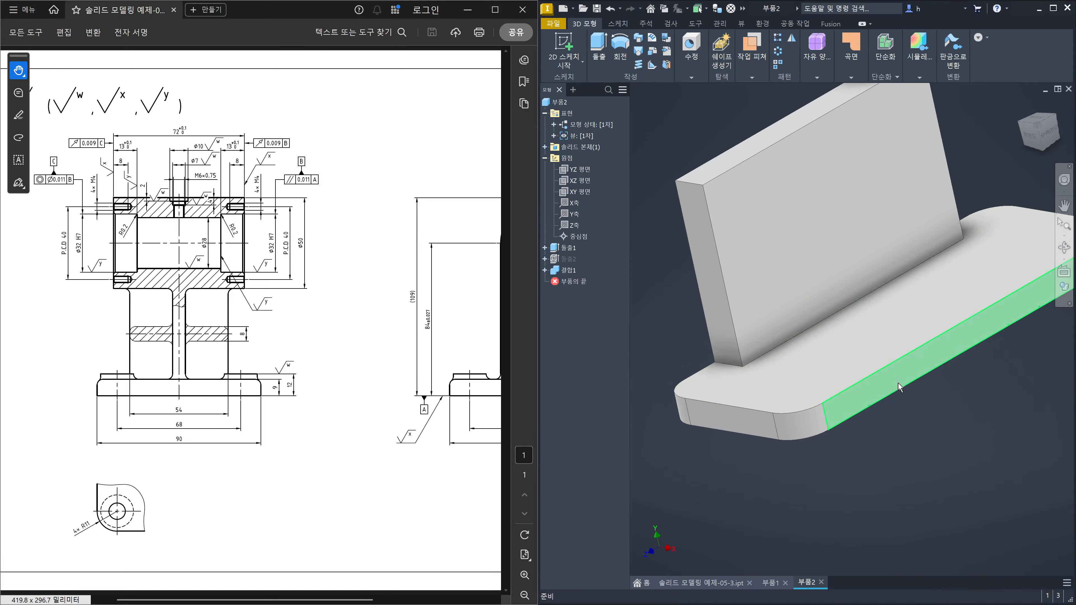
pyautogui.click(932, 498)
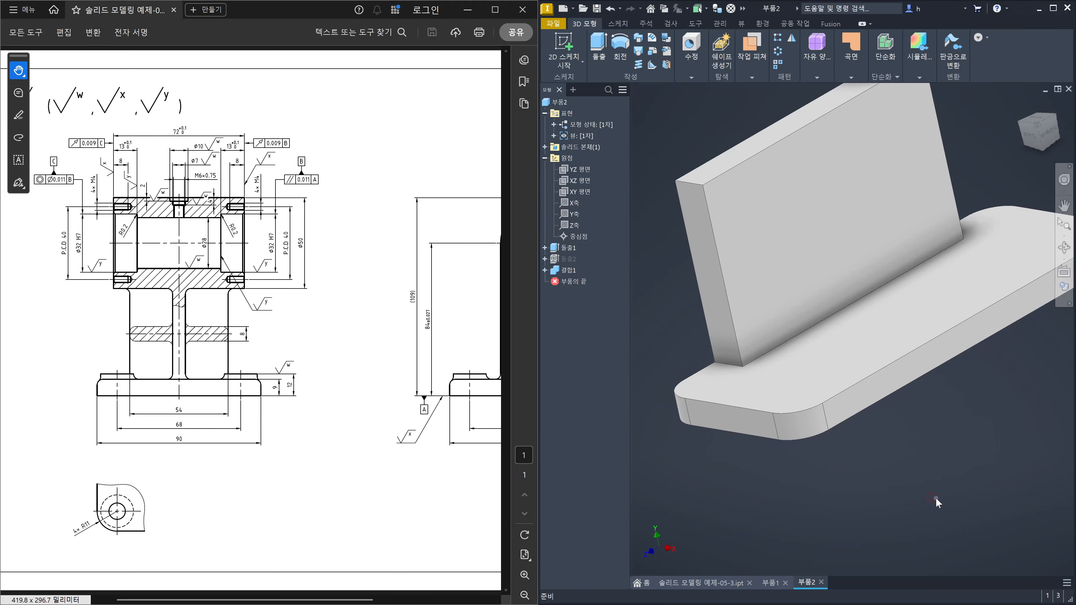
pyautogui.keyDown('shift'); pyautogui.moveTo(790, 379); pyautogui.dragTo(867, 390, button='middle'); pyautogui.keyUp('shift')
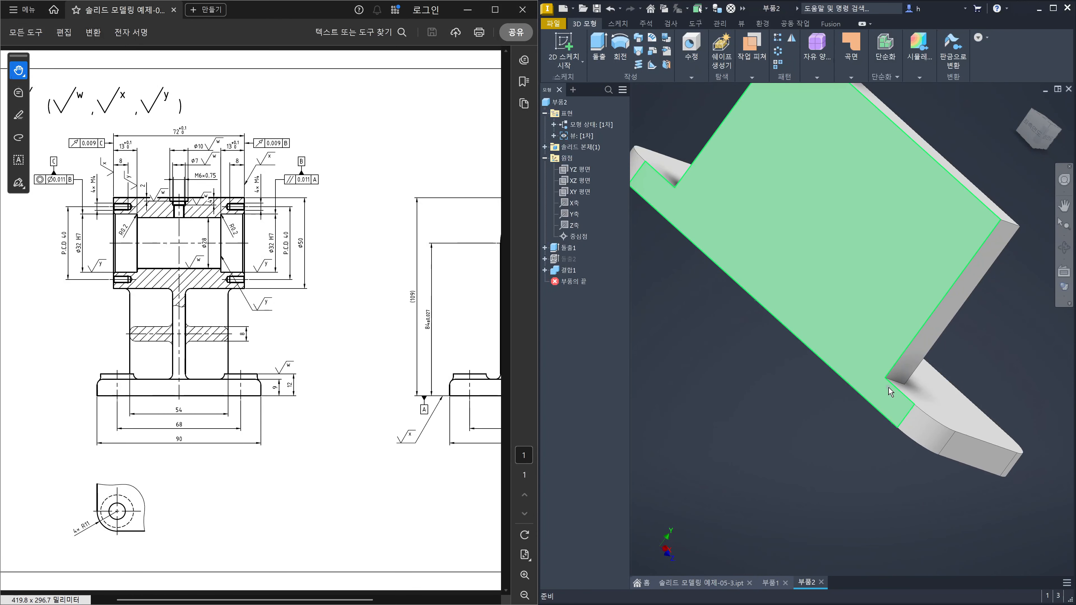
pyautogui.scroll(-3, 888, 387)
pyautogui.scroll(6, 897, 381)
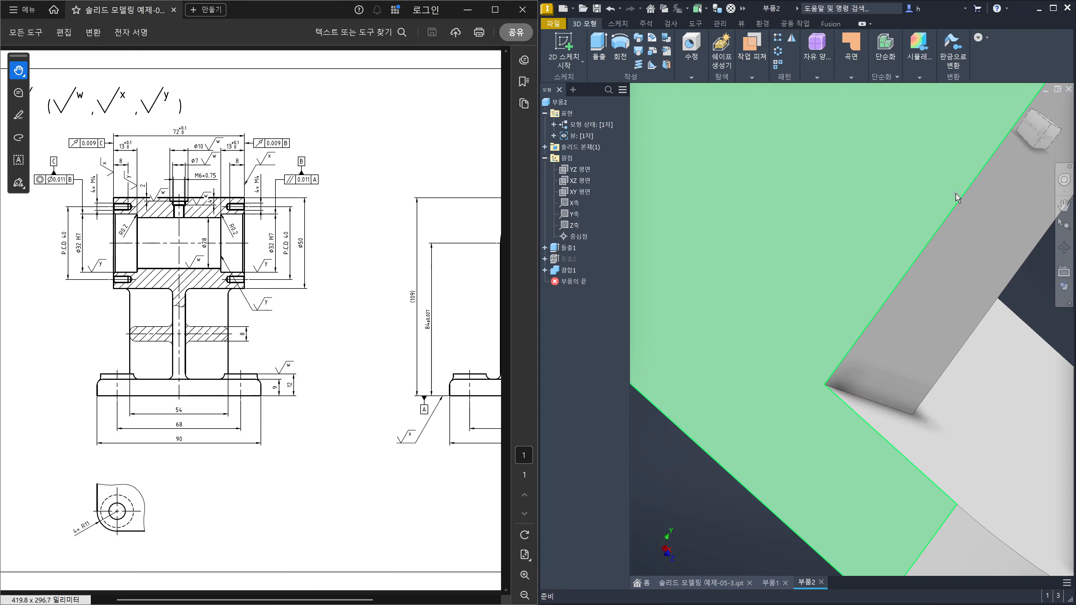
pyautogui.scroll(-6, 925, 208)
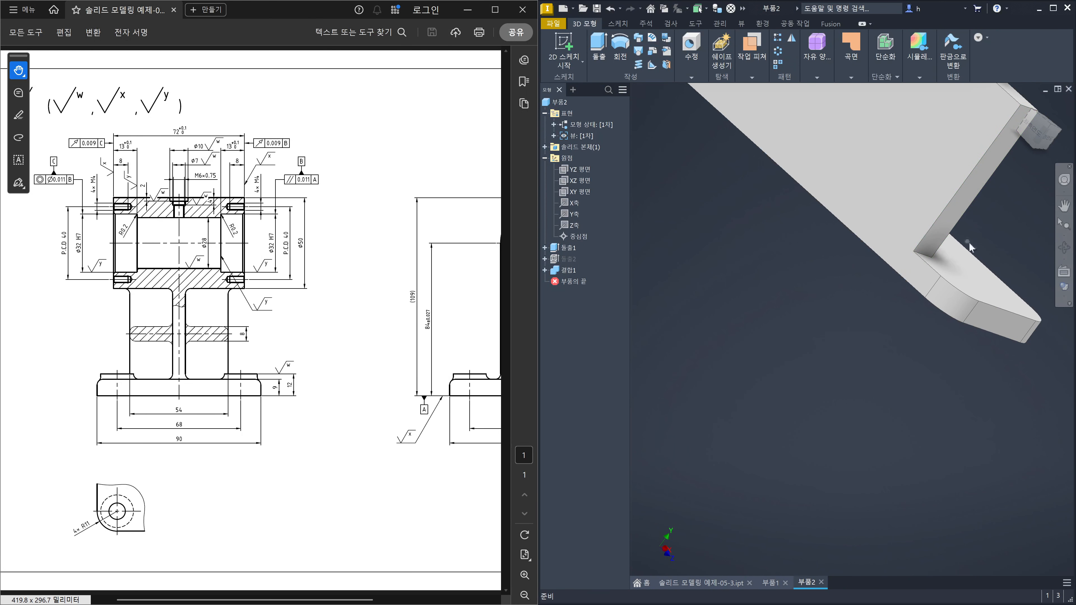
pyautogui.moveTo(998, 256); pyautogui.dragTo(922, 418, button='middle')
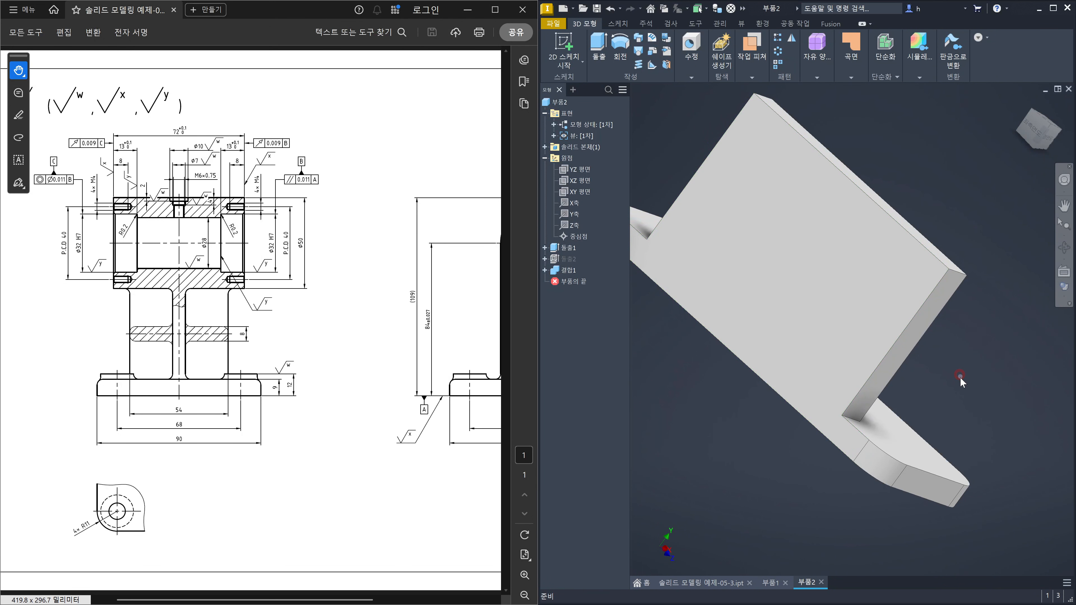
pyautogui.press('f')
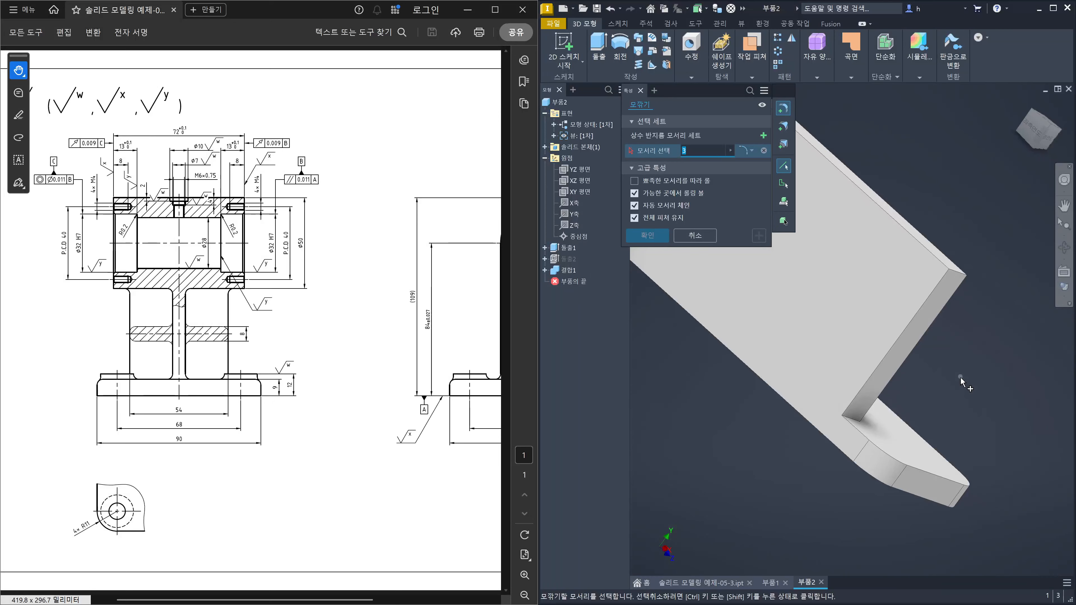
pyautogui.click(853, 422)
pyautogui.keyDown('shift'); pyautogui.moveTo(853, 422); pyautogui.dragTo(936, 459, button='middle'); pyautogui.keyUp('shift')
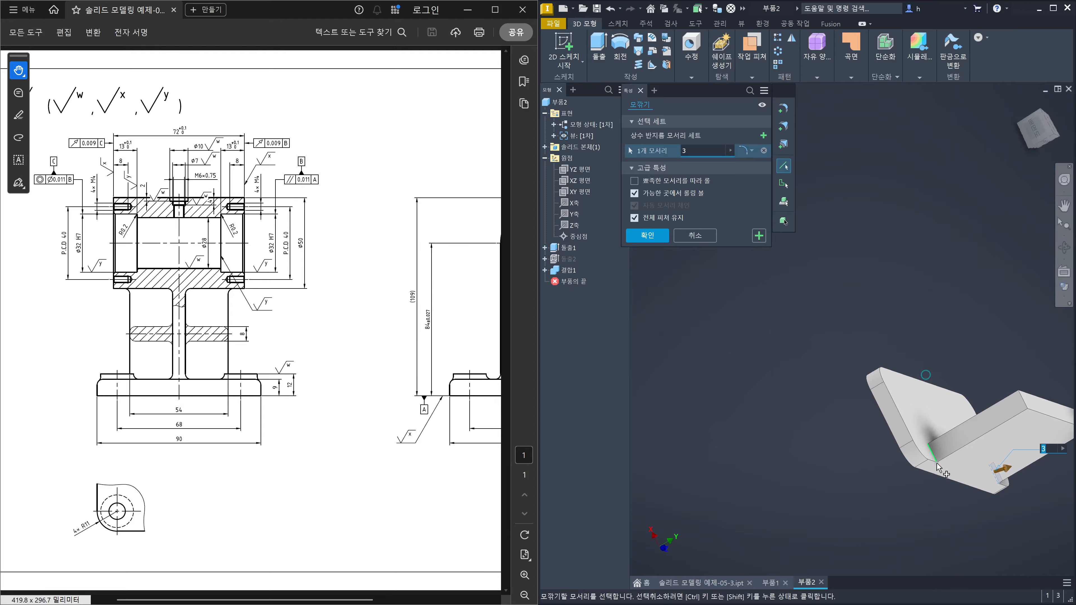
pyautogui.click(935, 461)
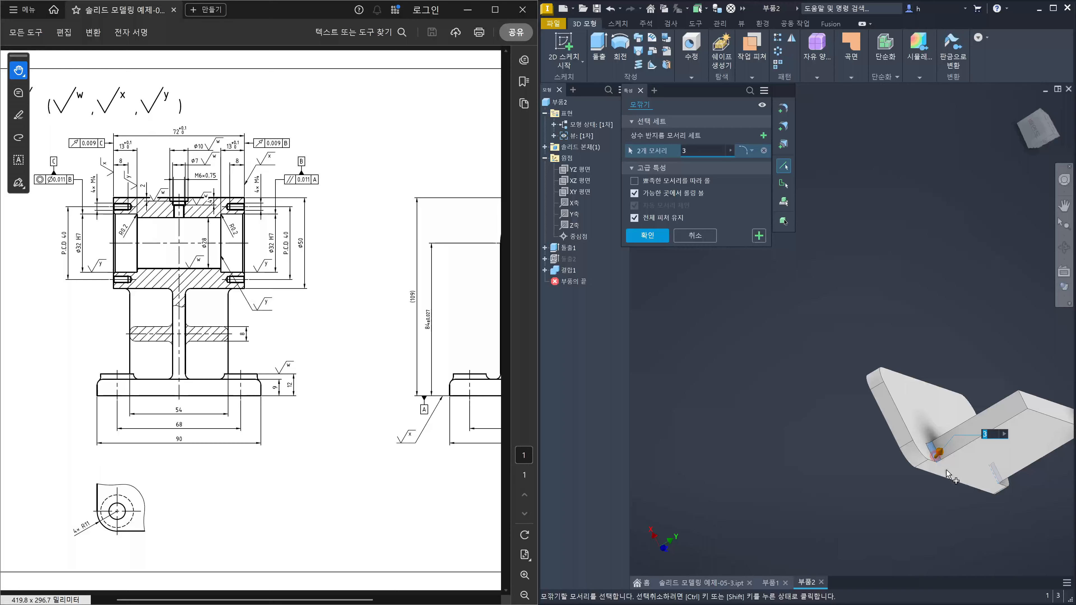
pyautogui.click(647, 235)
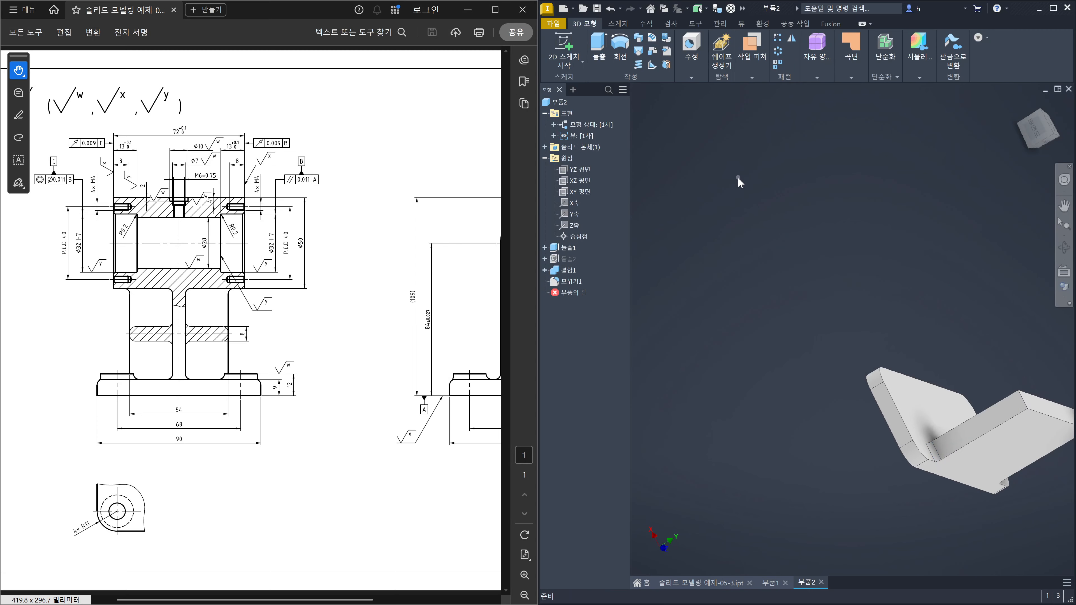
# - Fillet the continuous edge chain running around the base's rim and the upright plate's outline with a 3 mm radius
pyautogui.press('f')
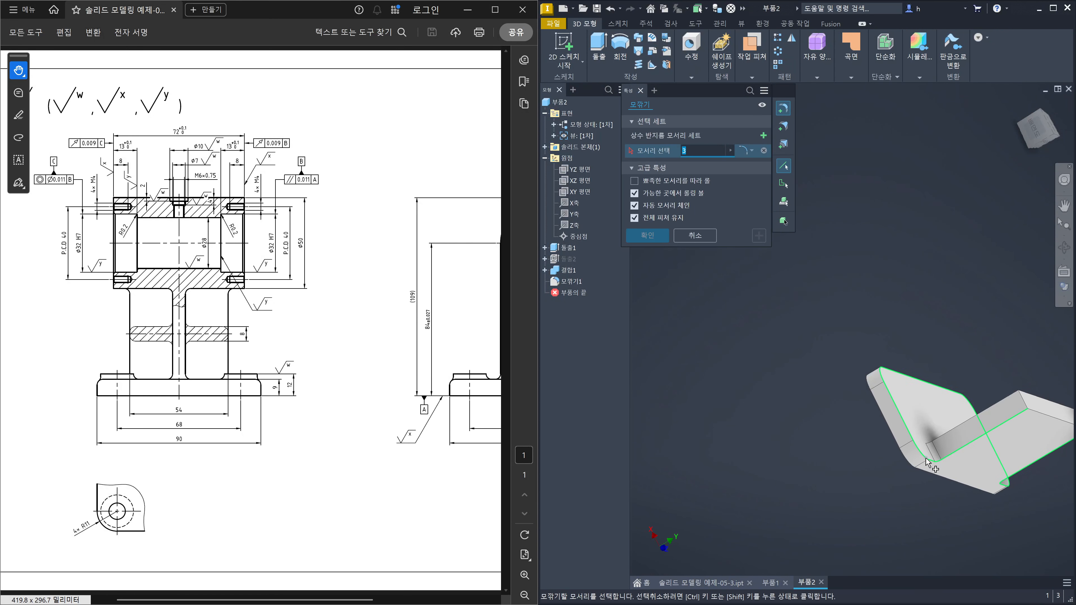
pyautogui.click(926, 460)
pyautogui.scroll(2, 934, 476)
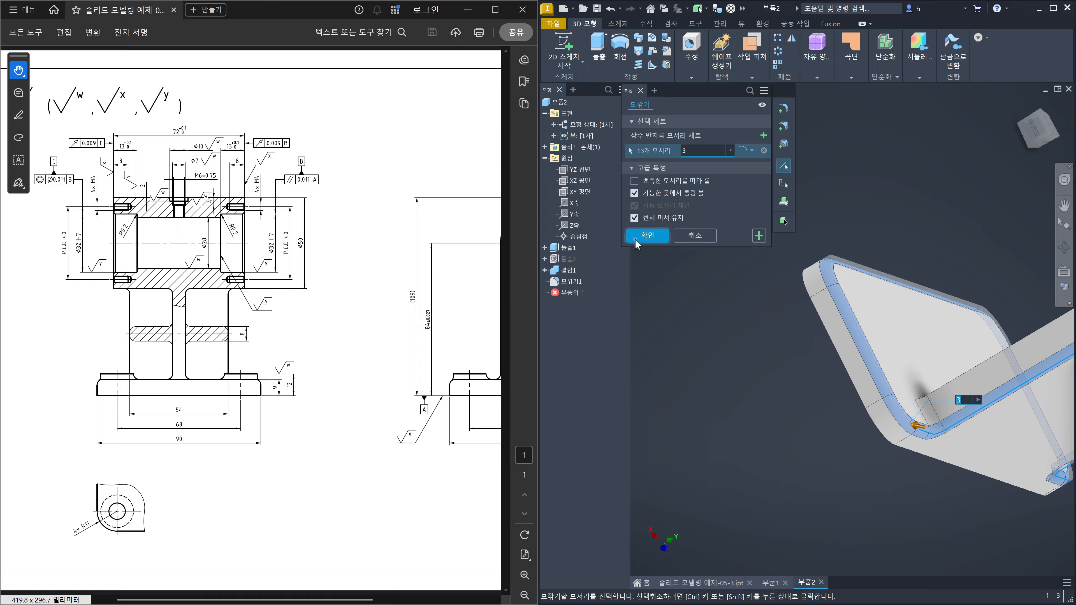
pyautogui.click(647, 235)
pyautogui.keyDown('shift'); pyautogui.moveTo(762, 360); pyautogui.dragTo(923, 407, button='middle'); pyautogui.keyUp('shift')
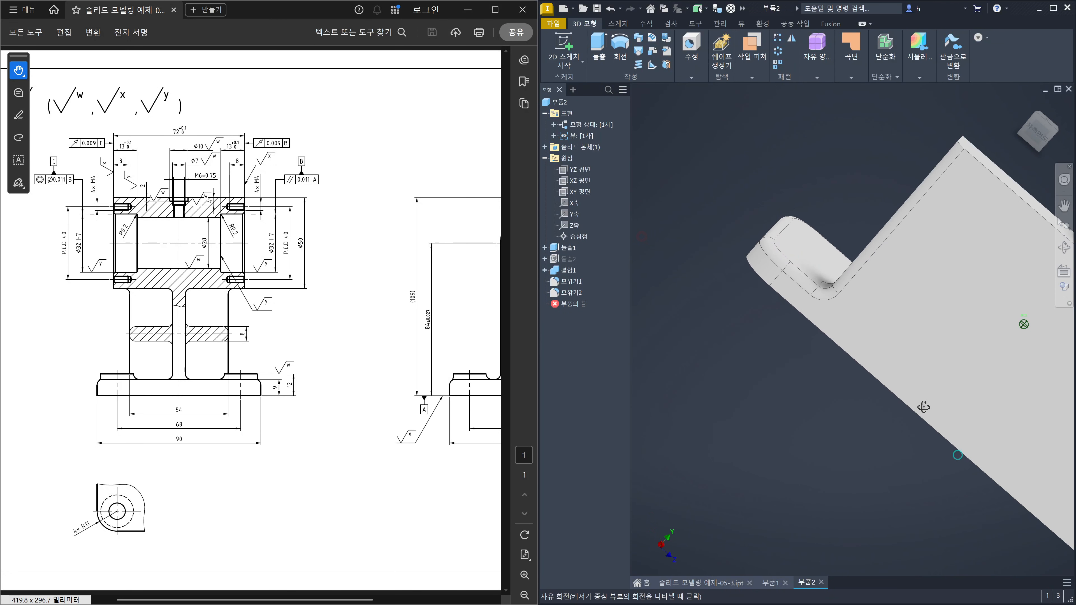
pyautogui.click(825, 305)
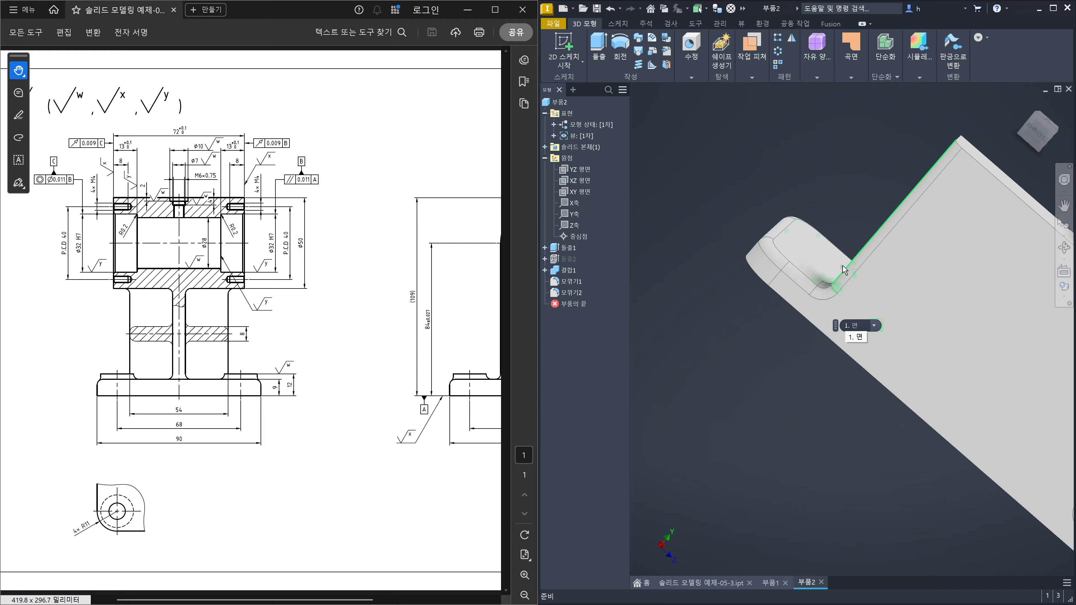
pyautogui.keyDown('shift'); pyautogui.moveTo(901, 292); pyautogui.dragTo(782, 274, button='middle'); pyautogui.keyUp('shift')
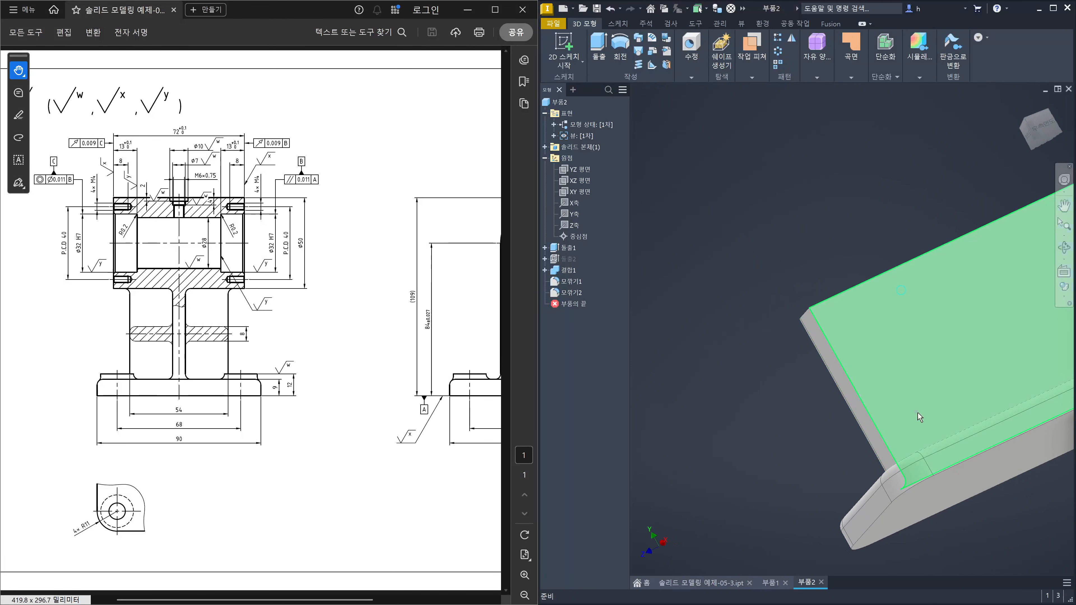
pyautogui.keyDown('shift'); pyautogui.moveTo(944, 422); pyautogui.dragTo(969, 488, button='middle'); pyautogui.keyUp('shift')
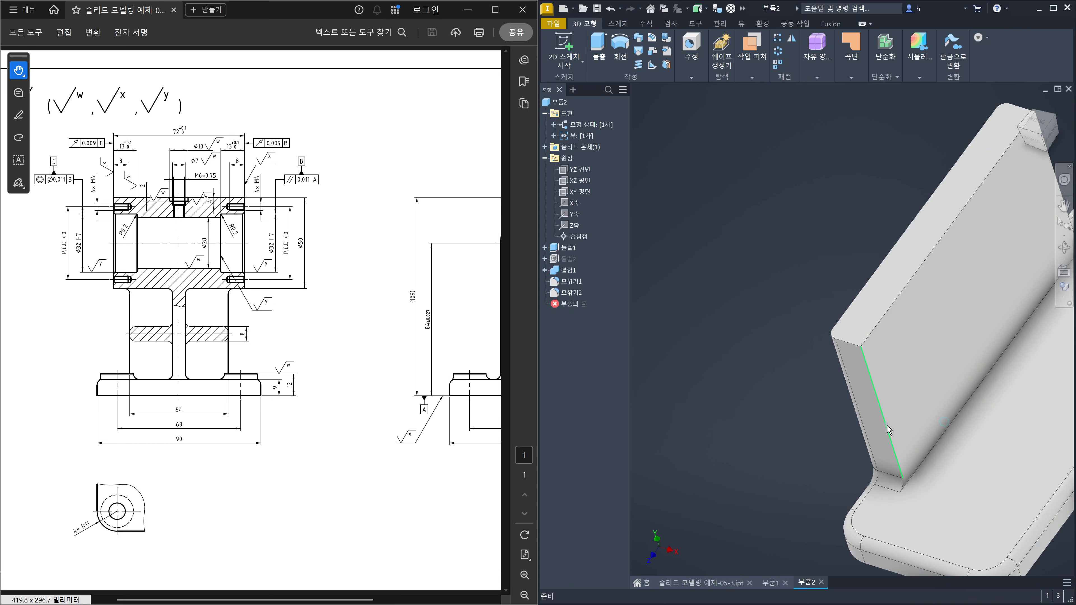
pyautogui.click(889, 431)
pyautogui.click(788, 272)
pyautogui.press('f')
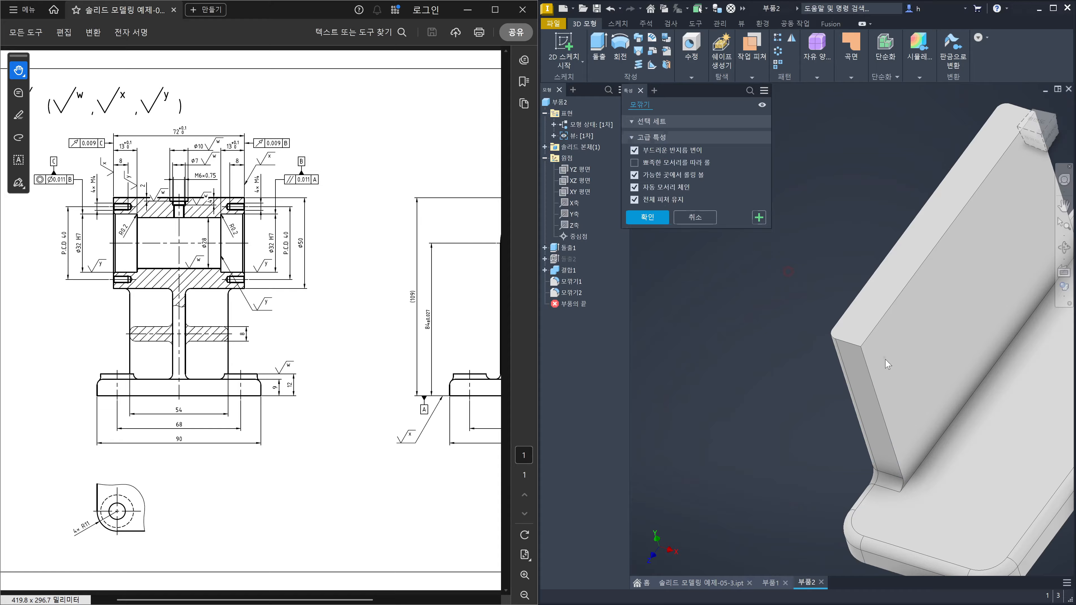
pyautogui.click(903, 457)
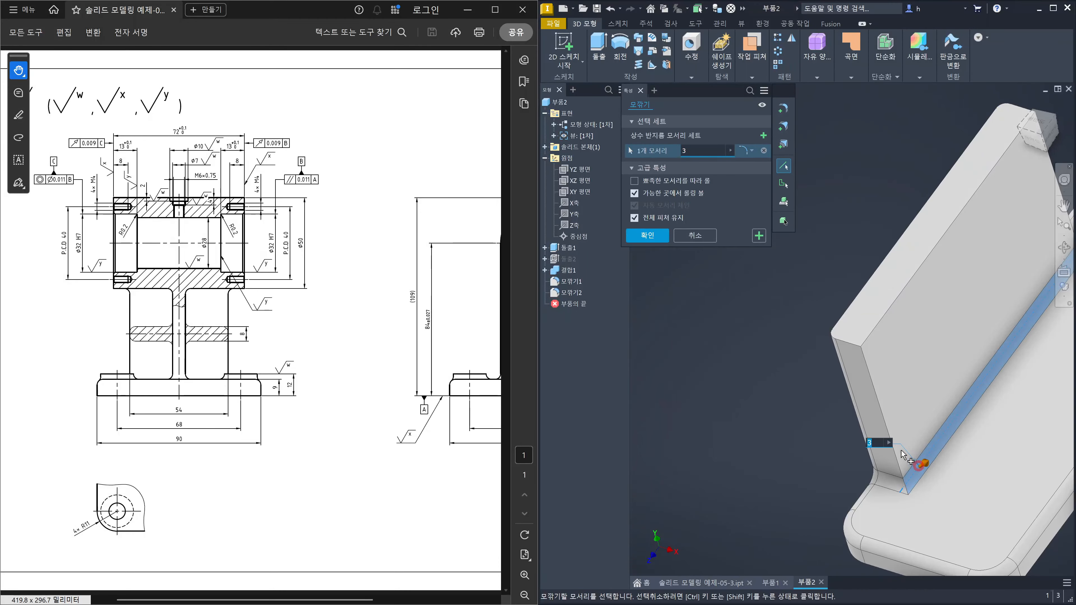
pyautogui.click(886, 434)
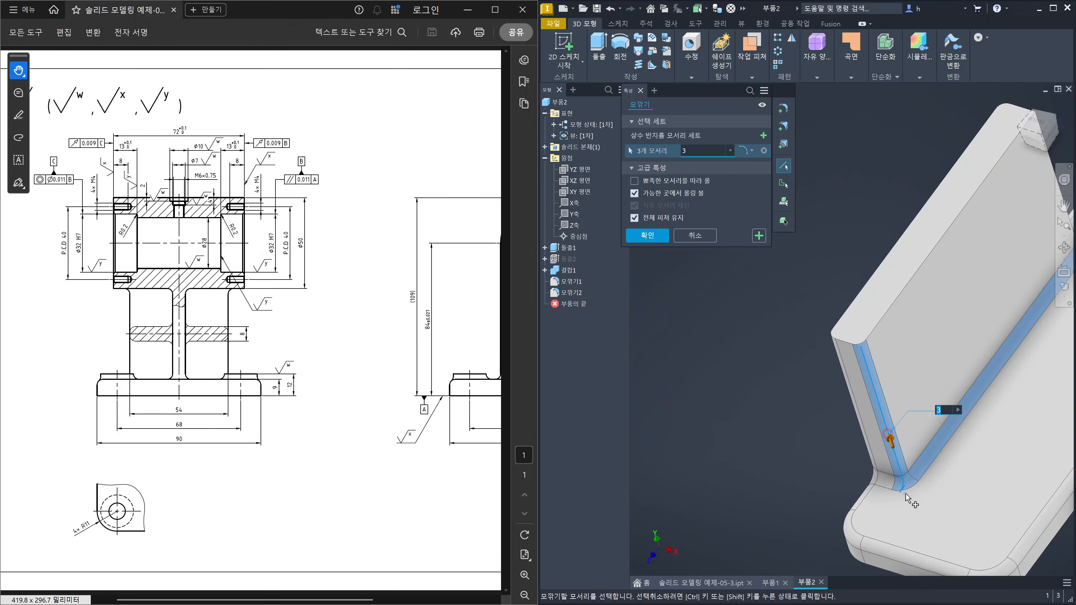
pyautogui.scroll(-3, 973, 317)
pyautogui.keyDown('shift'); pyautogui.moveTo(981, 295); pyautogui.dragTo(944, 334, button='middle'); pyautogui.keyUp('shift')
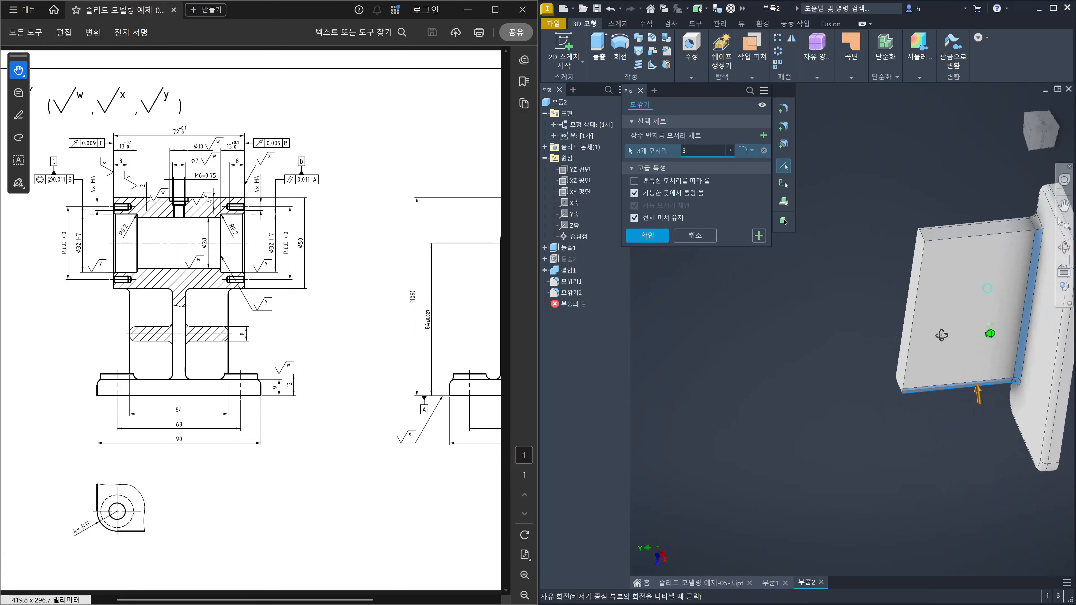
pyautogui.click(1005, 233)
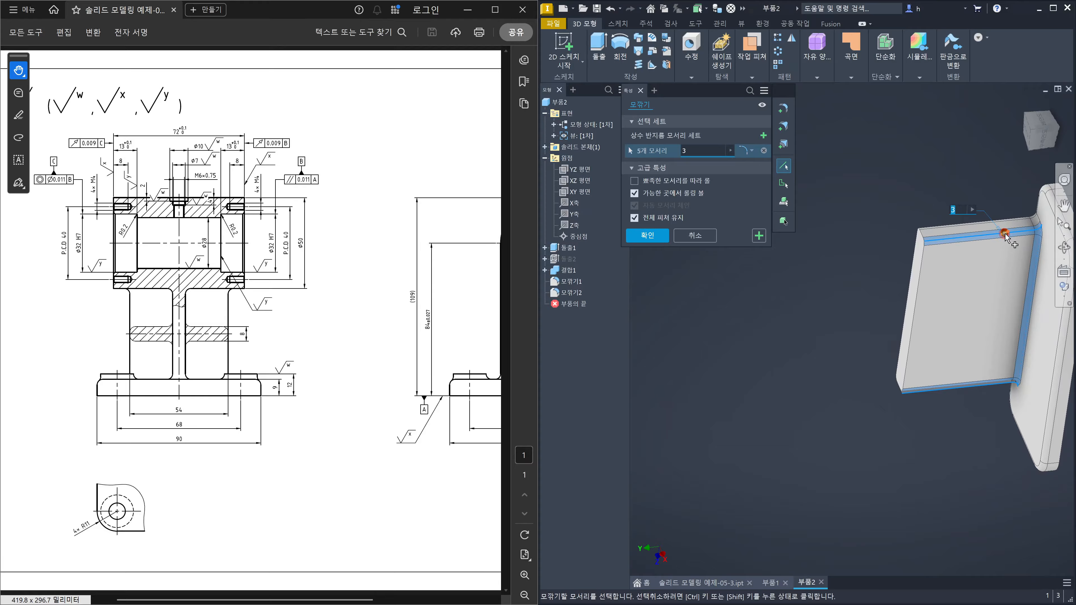
pyautogui.press('Escape')
pyautogui.click(893, 175)
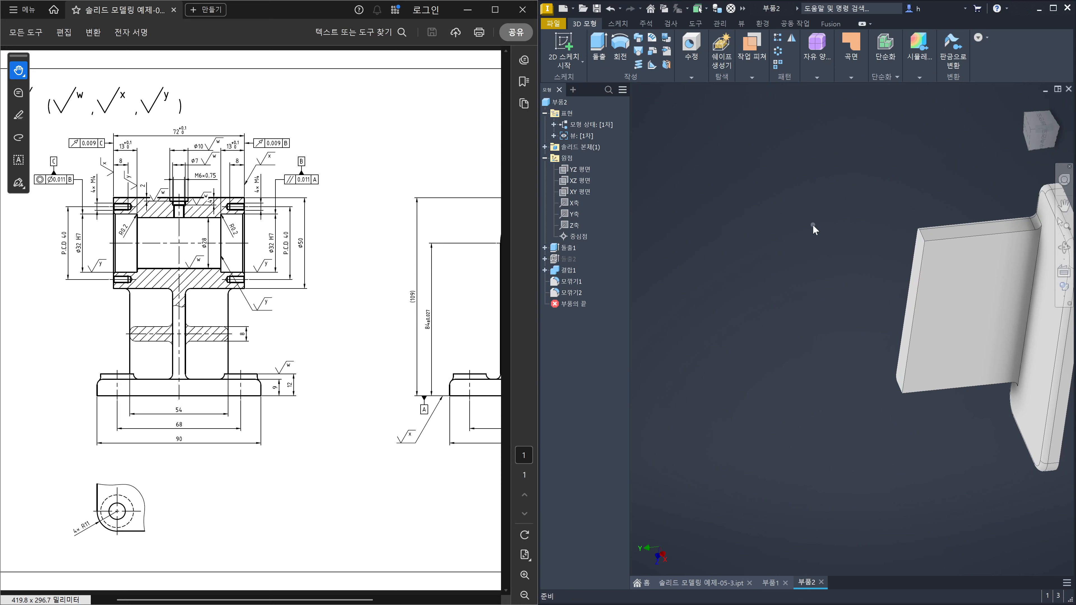
# - Fillet the long edge where the upright plate's broad face meets the base with a 3 mm radius
pyautogui.press('f')
pyautogui.click(1024, 308)
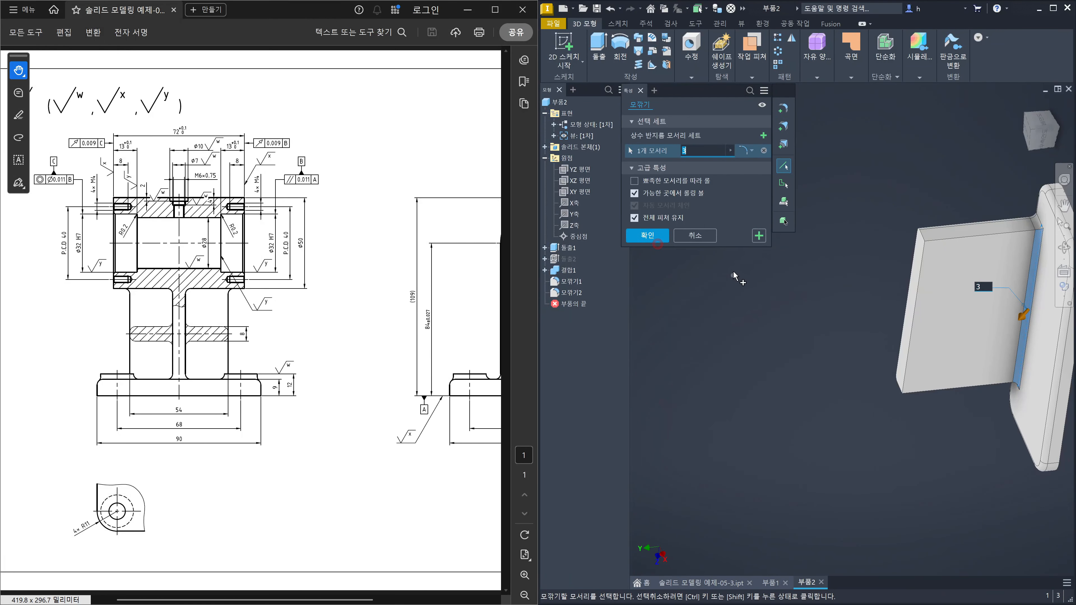
pyautogui.click(655, 237)
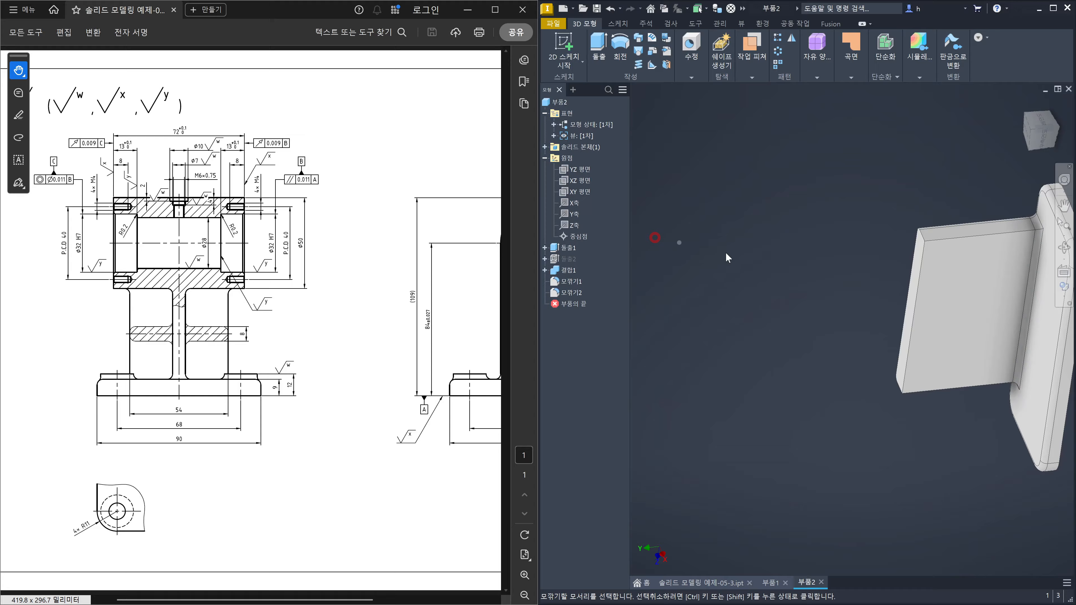
# - Fillet the side edge between the upright plate's broad face and its end face with a 3 mm radius
pyautogui.press('f')
pyautogui.click(953, 240)
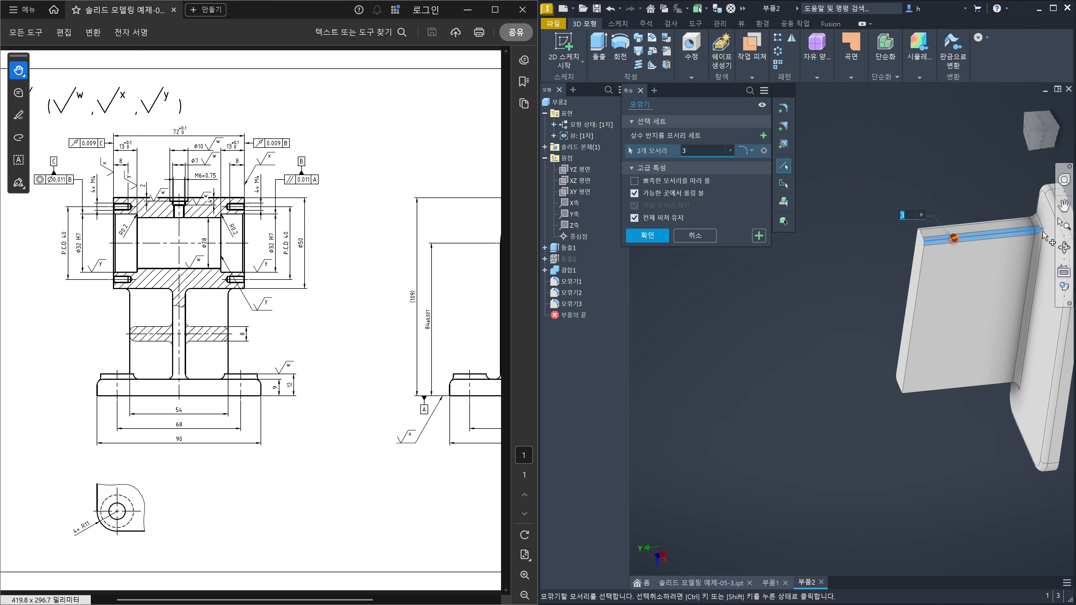
pyautogui.scroll(5, 1043, 236)
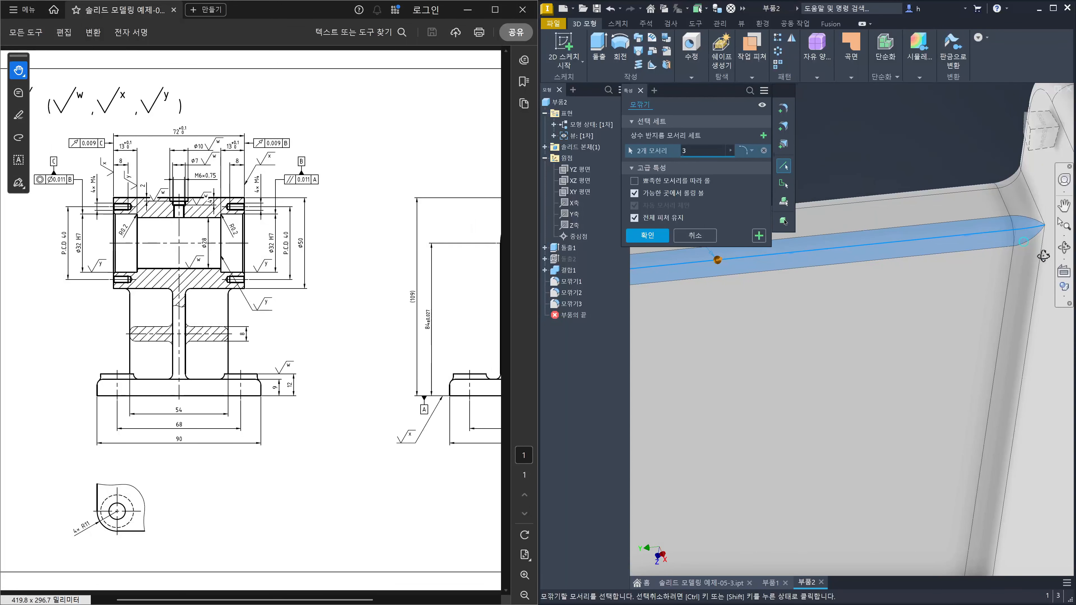
pyautogui.keyDown('shift'); pyautogui.moveTo(1036, 249); pyautogui.dragTo(1055, 264, button='middle'); pyautogui.keyUp('shift')
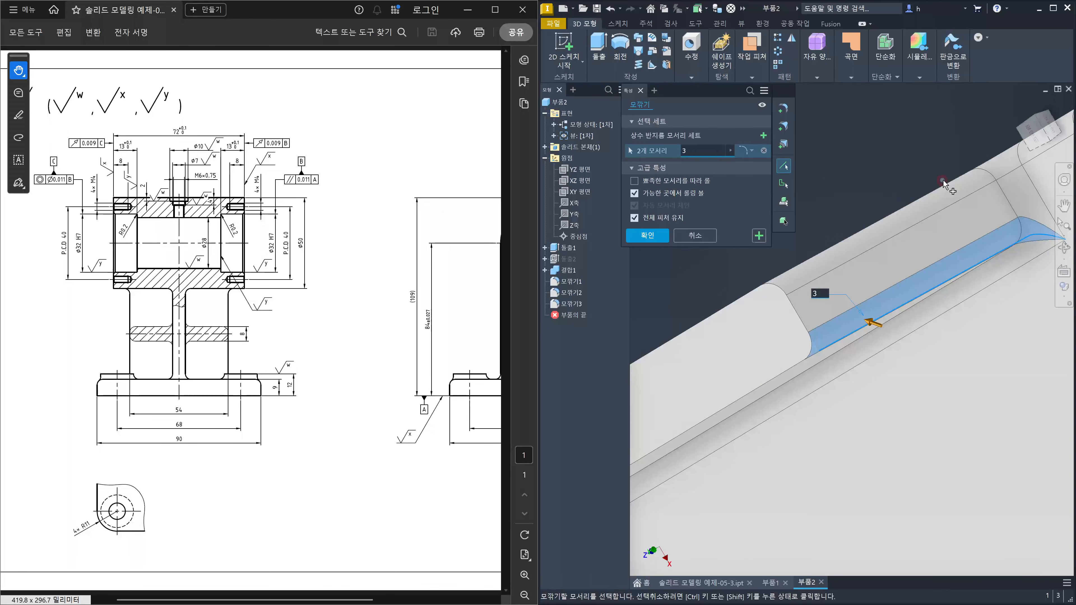
pyautogui.press('Return')
# - Undo all the fillets made on the combined base and upright plate
pyautogui.hotkey('ctrl', 'z')
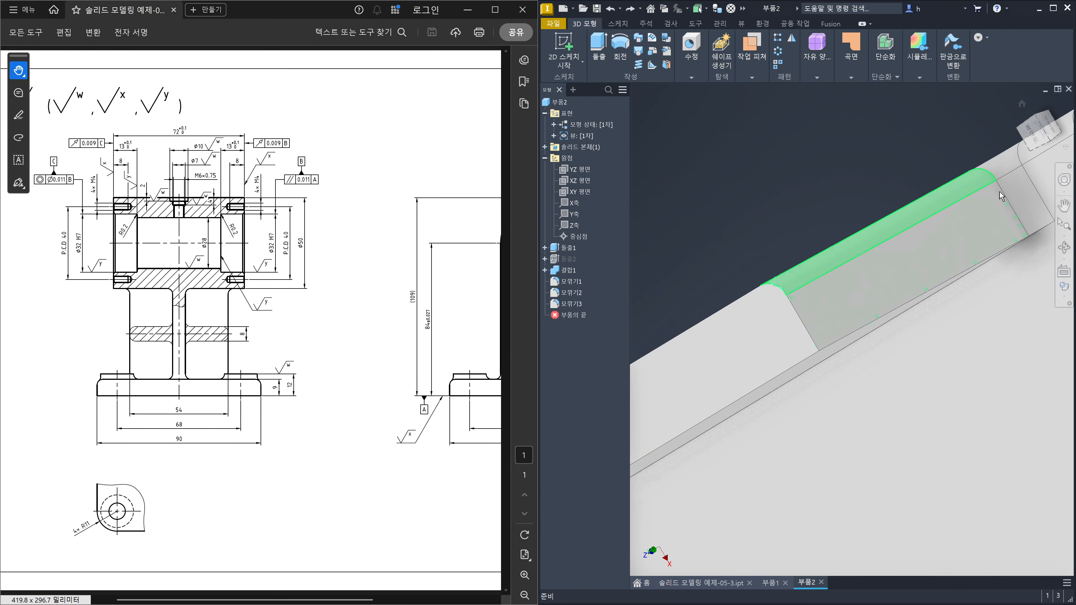
pyautogui.hotkey('ctrl', 'z')
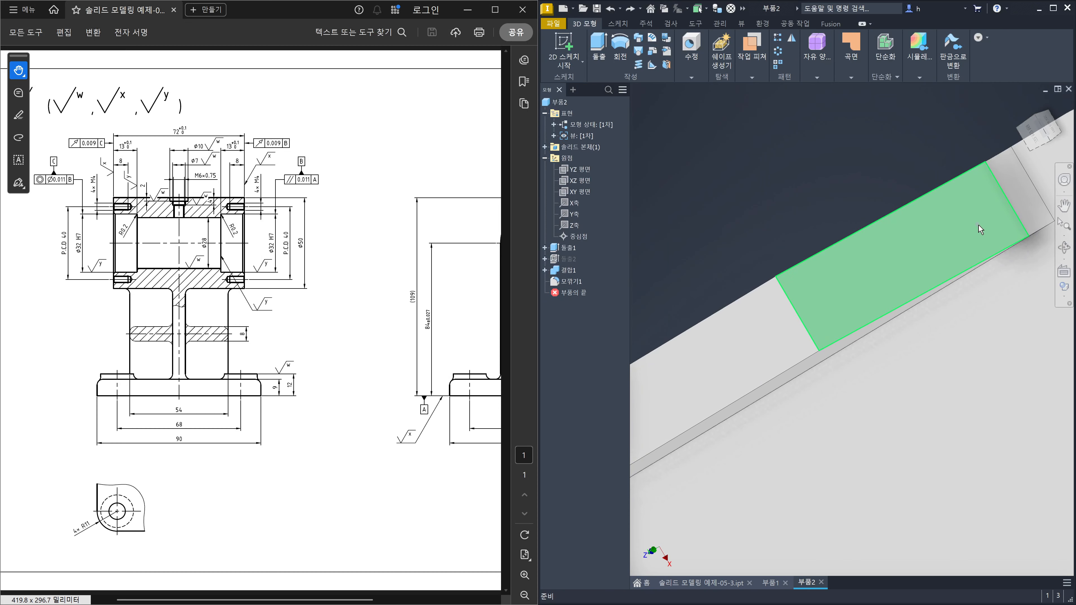
pyautogui.hotkey('ctrl', 'z')
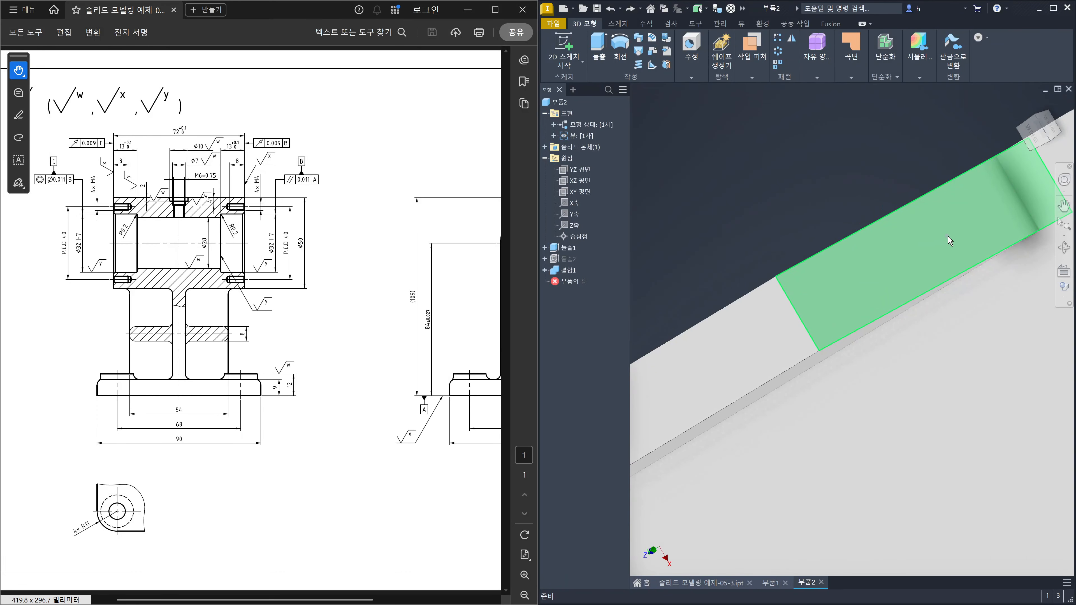
pyautogui.hotkey('ctrl', 'z')
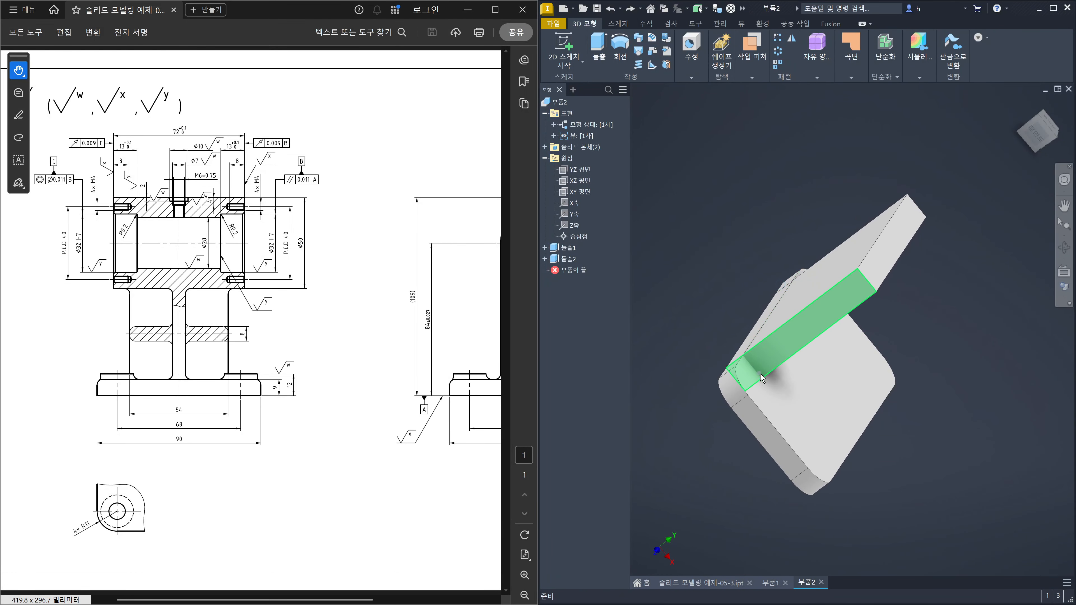
pyautogui.click(702, 275)
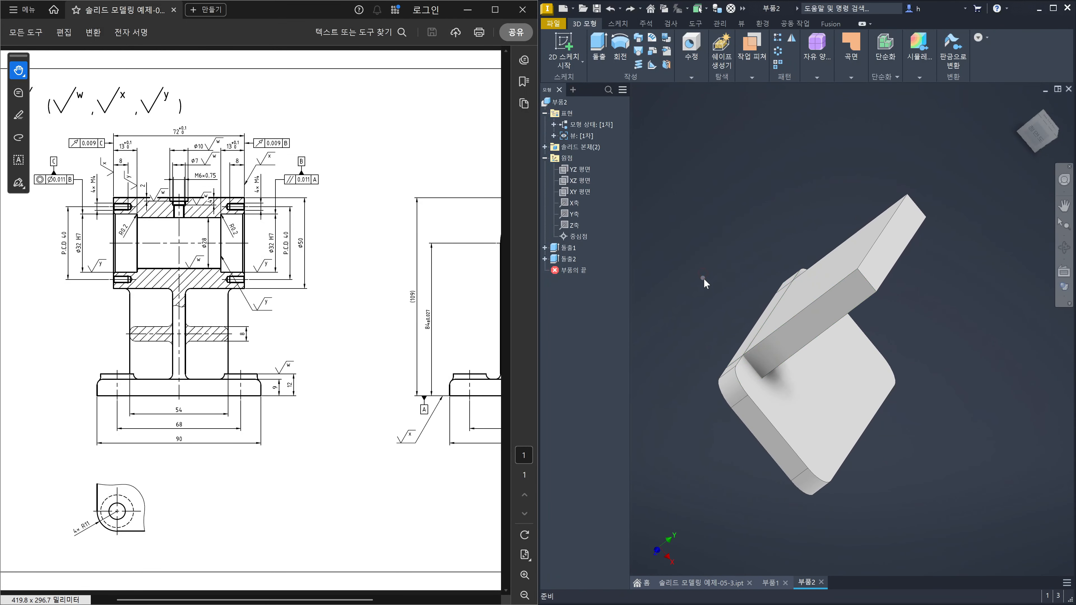
pyautogui.hotkey('ctrl', 'y')
# - Fillet the two opposite side edges of the upright plate's inner broad face with a 3 mm radius
pyautogui.press('F4')
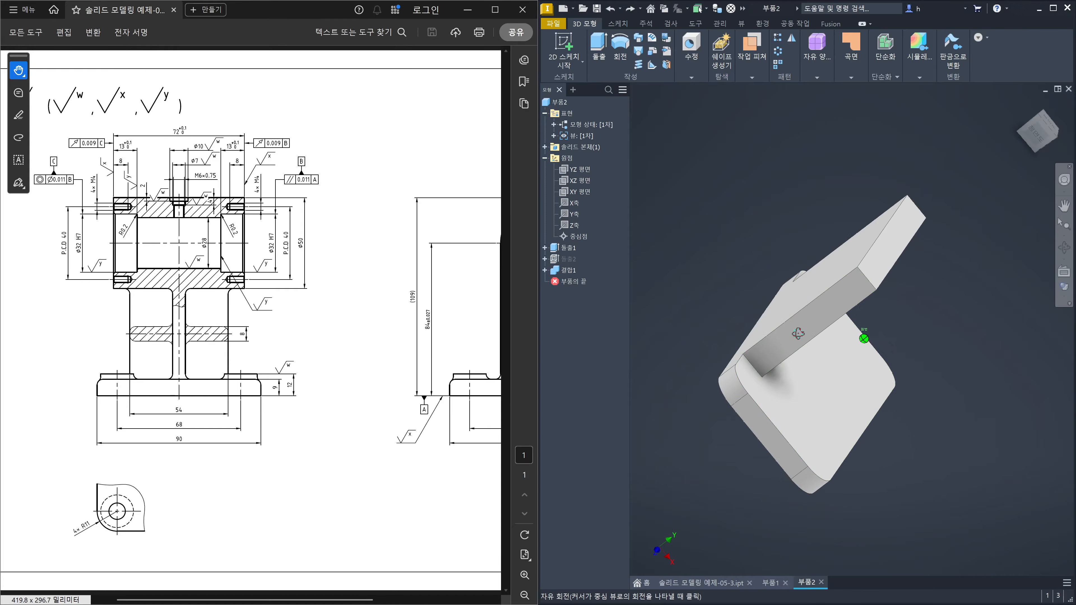
pyautogui.moveTo(798, 333); pyautogui.dragTo(733, 334)
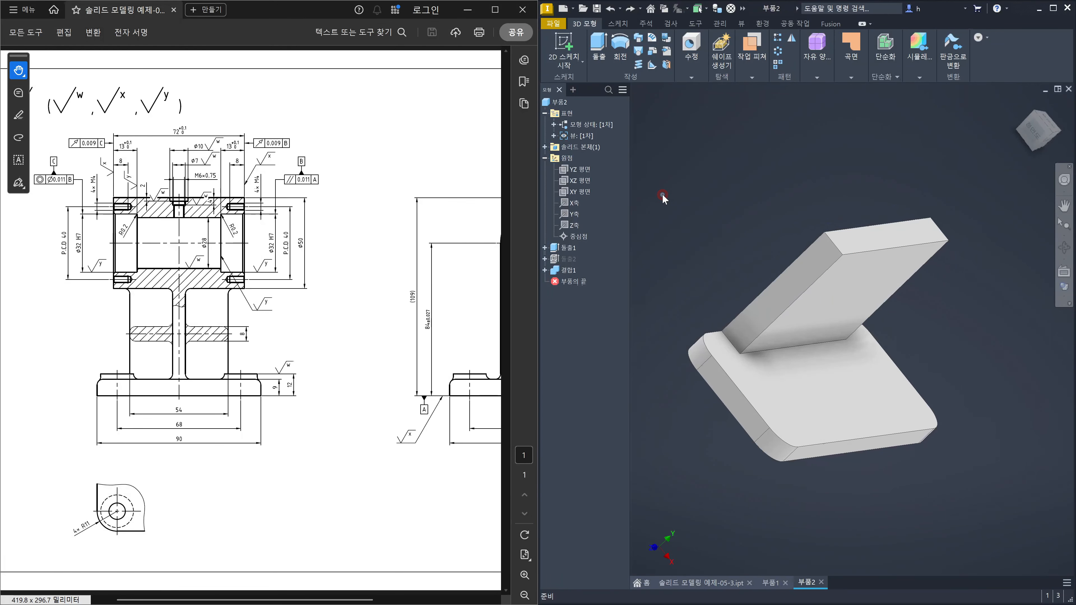
pyautogui.press('f')
pyautogui.click(785, 309)
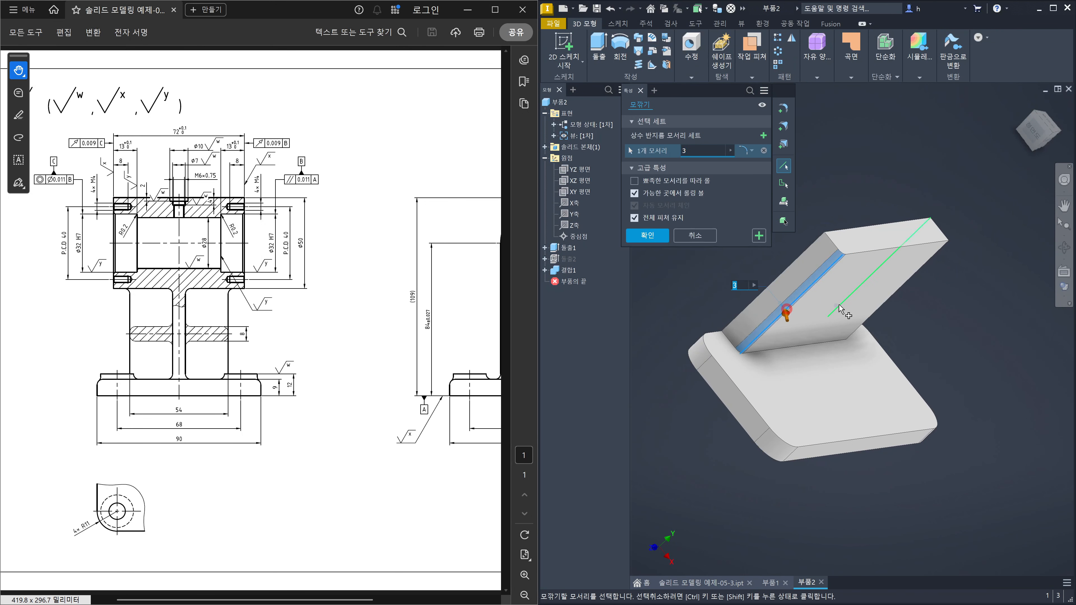
pyautogui.click(903, 289)
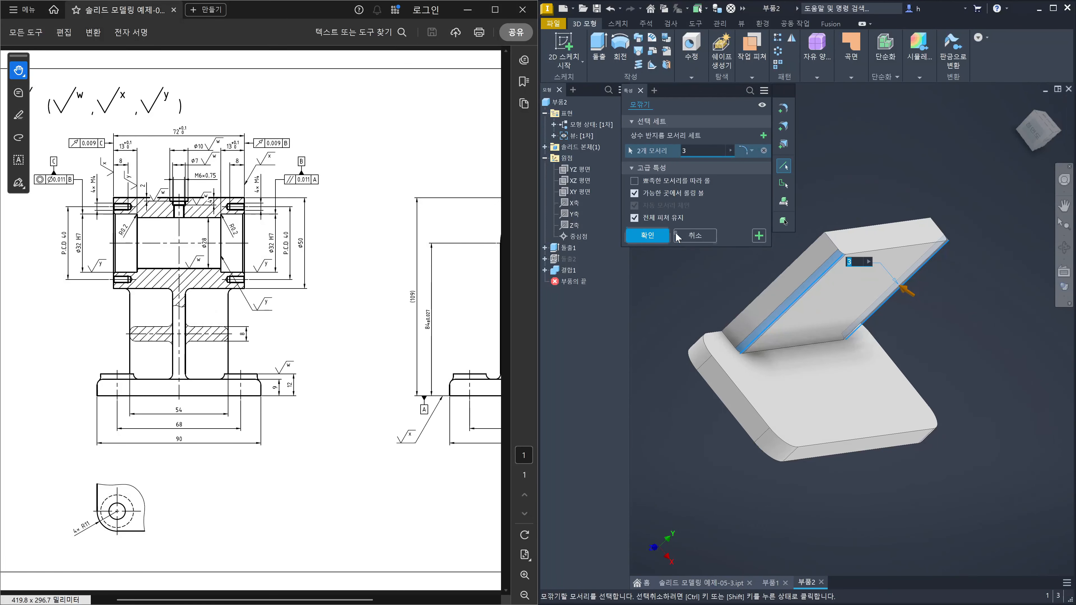
pyautogui.click(759, 235)
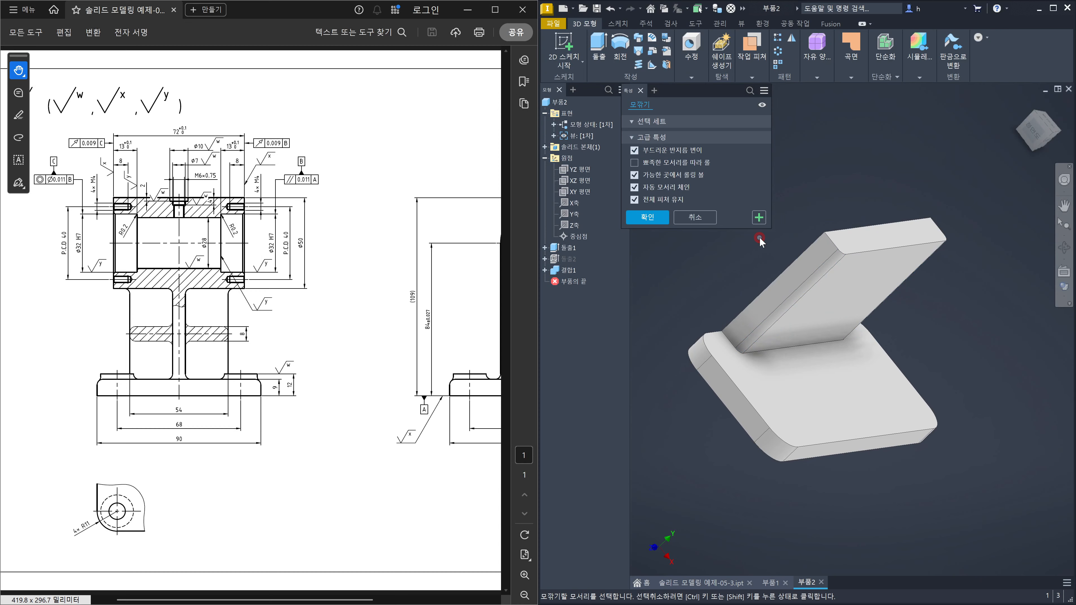
# - Fillet the edge chain where the upright plate's inner face and sides meet the base with a 3 mm radius
pyautogui.click(754, 344)
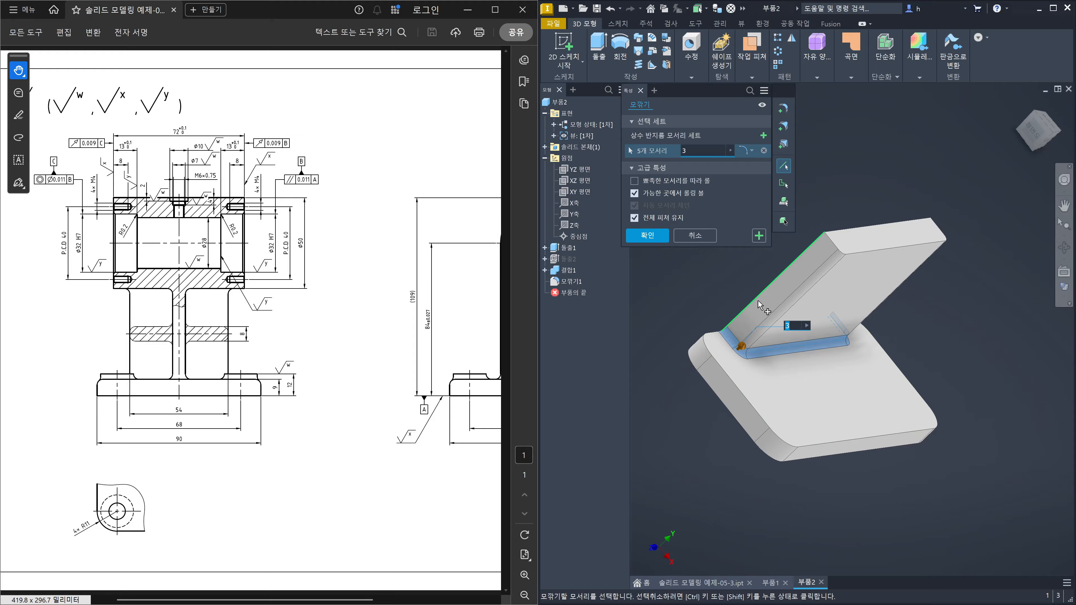
pyautogui.click(656, 238)
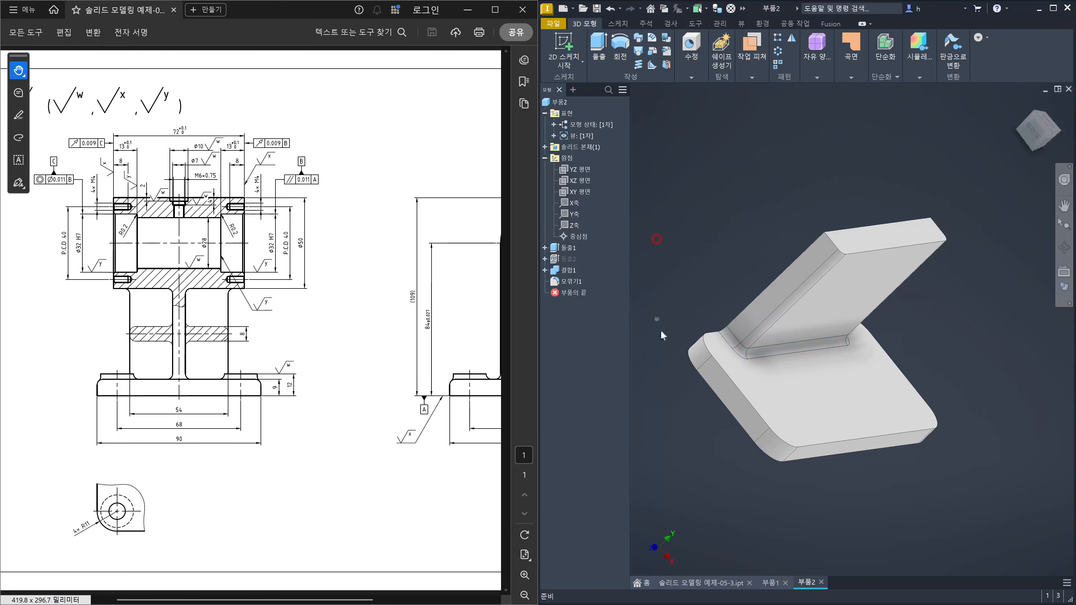
pyautogui.click(782, 271)
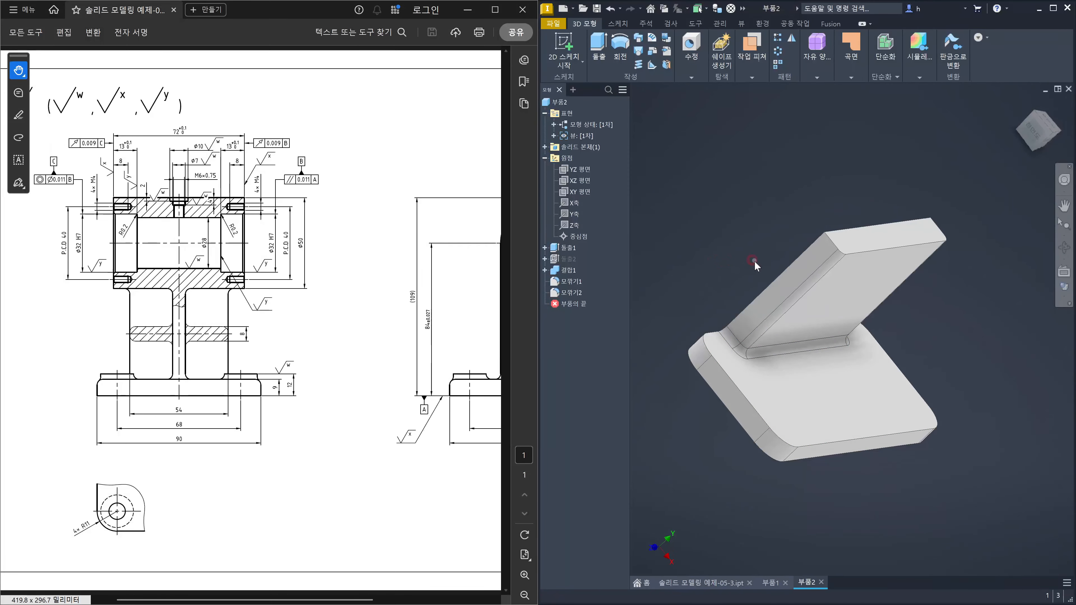
# - Fillet the continuous edge chain around the base's upper rim and up the upright plate's outer sides with a 3 mm radius
pyautogui.press('f')
pyautogui.click(766, 285)
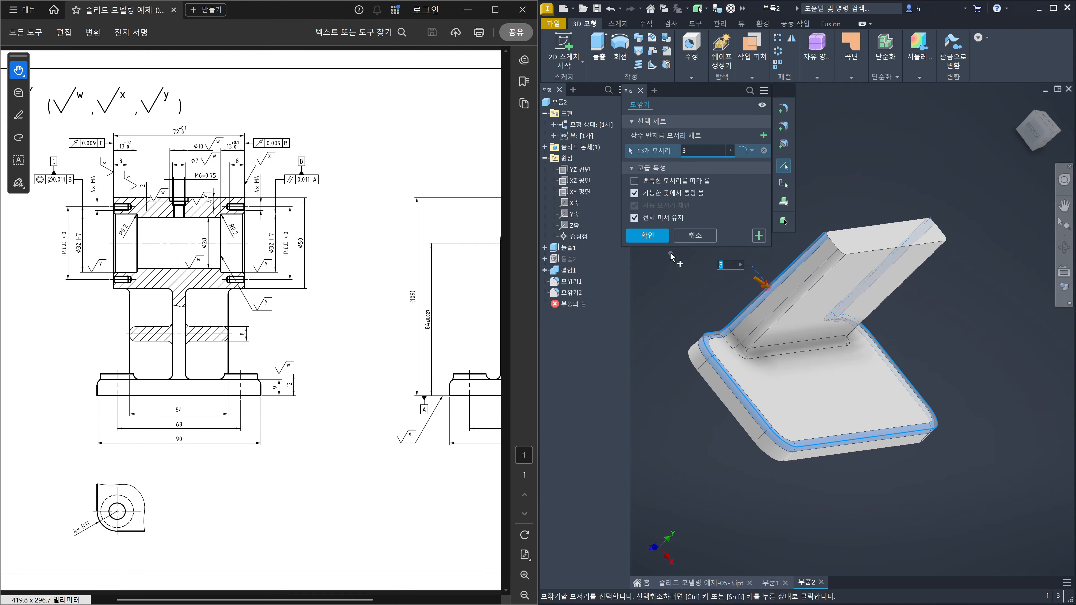
pyautogui.click(648, 235)
# - Inspect the filleted base and upright plate from several sides and compare them with the cross-ribbed bracket in 부품1
pyautogui.keyDown('shift'); pyautogui.moveTo(711, 280); pyautogui.dragTo(698, 306, button='middle'); pyautogui.keyUp('shift')
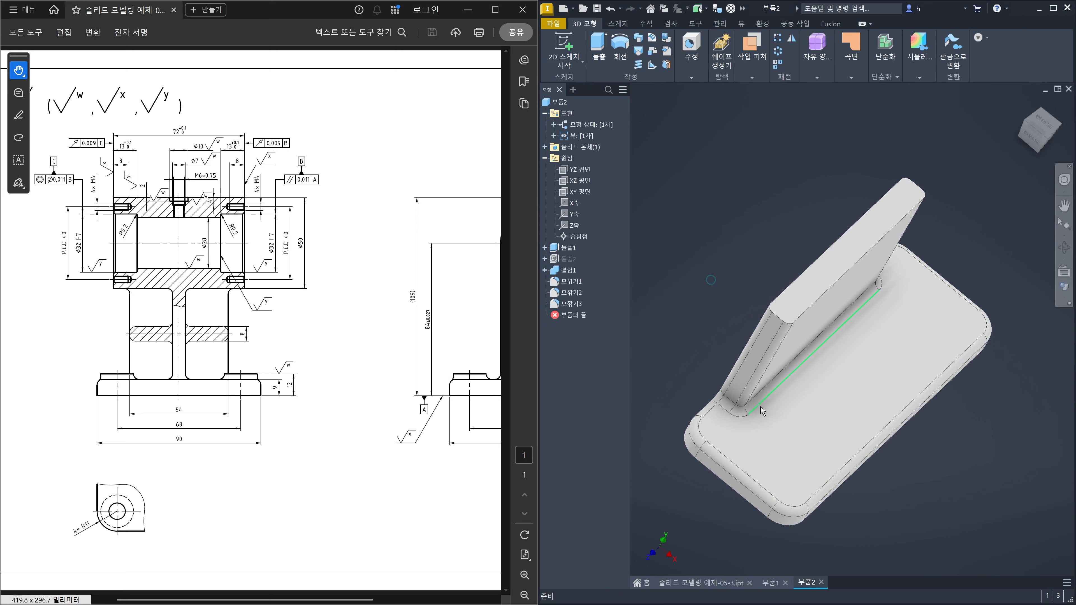
pyautogui.keyDown('shift'); pyautogui.moveTo(882, 302); pyautogui.dragTo(838, 320, button='middle'); pyautogui.keyUp('shift')
pyautogui.keyDown('shift'); pyautogui.moveTo(911, 219); pyautogui.dragTo(907, 269, button='middle'); pyautogui.keyUp('shift')
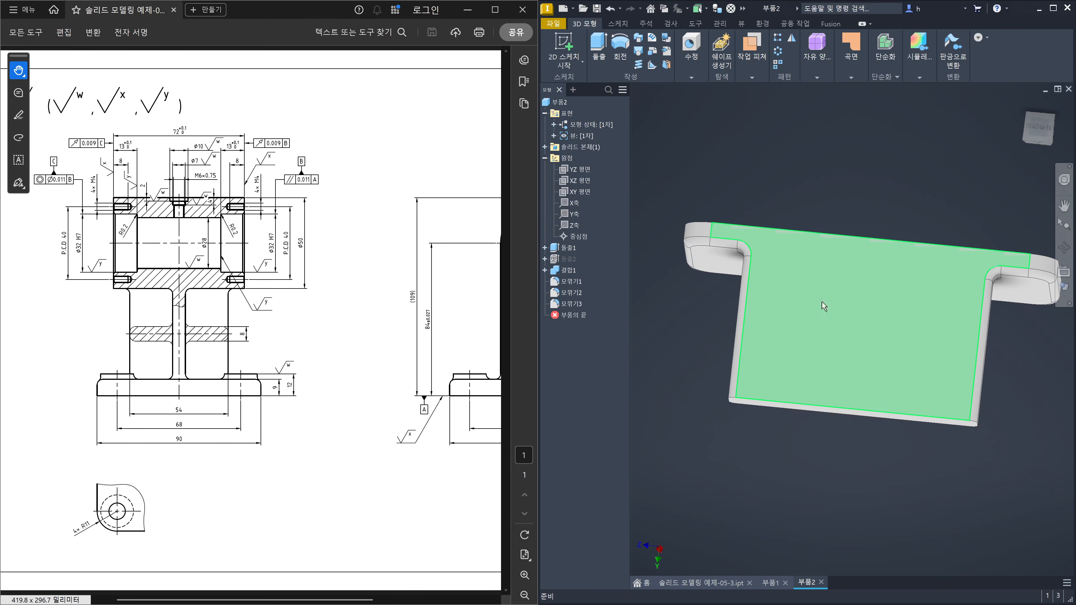
pyautogui.click(770, 583)
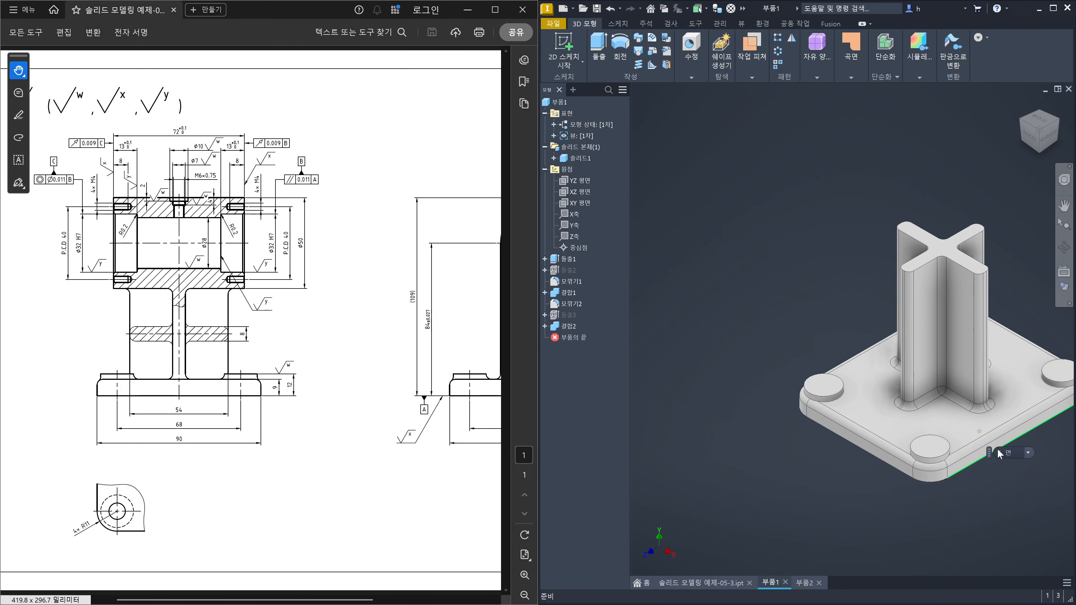
pyautogui.click(806, 585)
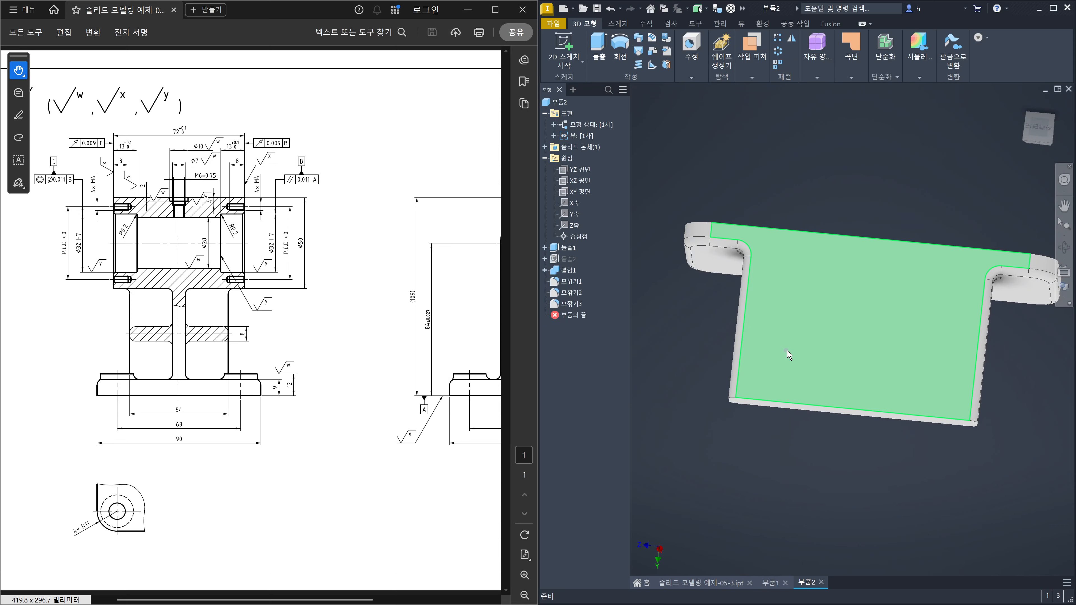
pyautogui.moveTo(803, 367)
pyautogui.keyDown('shift'); pyautogui.moveTo(894, 489); pyautogui.dragTo(983, 431, button='middle'); pyautogui.keyUp('shift')
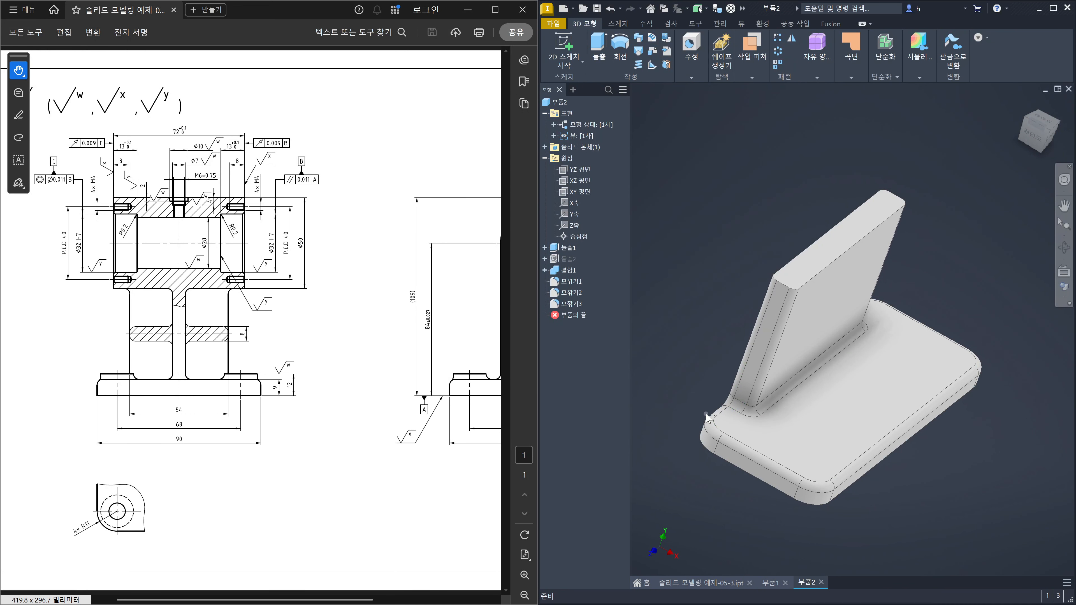
pyautogui.keyDown('shift'); pyautogui.moveTo(720, 394); pyautogui.dragTo(801, 420, button='middle'); pyautogui.keyUp('shift')
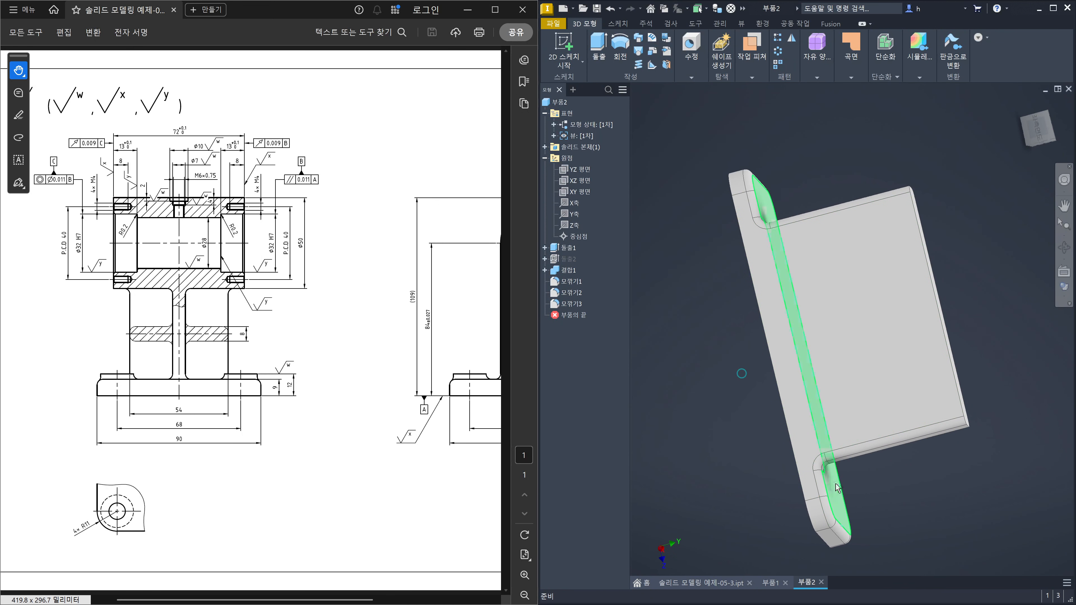
pyautogui.keyDown('shift'); pyautogui.moveTo(985, 247); pyautogui.dragTo(925, 187, button='middle'); pyautogui.keyUp('shift')
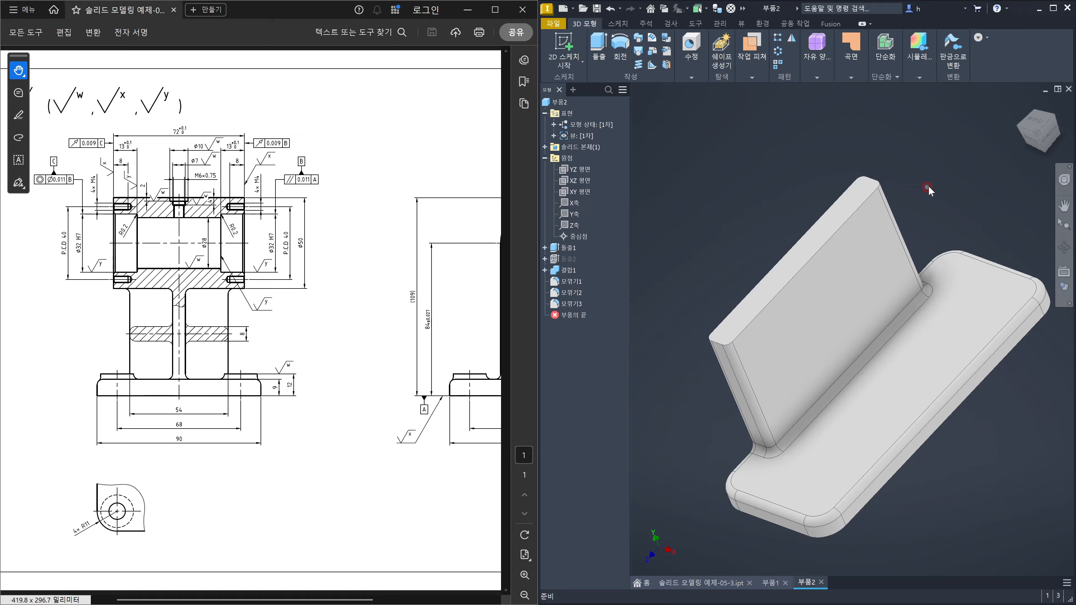
# - Create a new part from the Standard.ipt template and start a 2D sketch on the horizontal XZ plane
pyautogui.hotkey('ctrl', 'n')
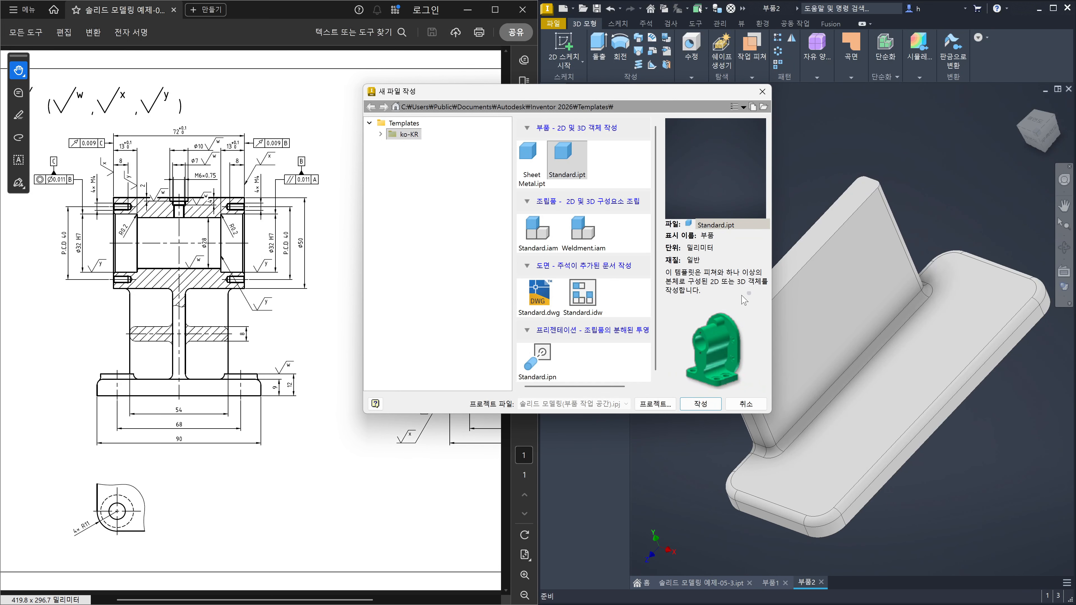
pyautogui.click(705, 408)
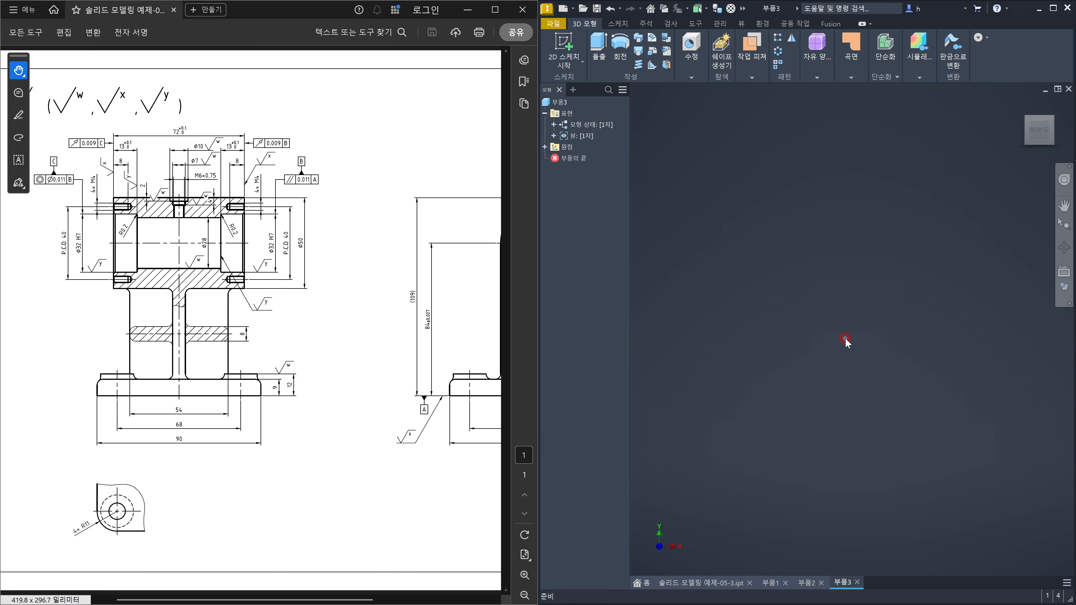
pyautogui.click(902, 340)
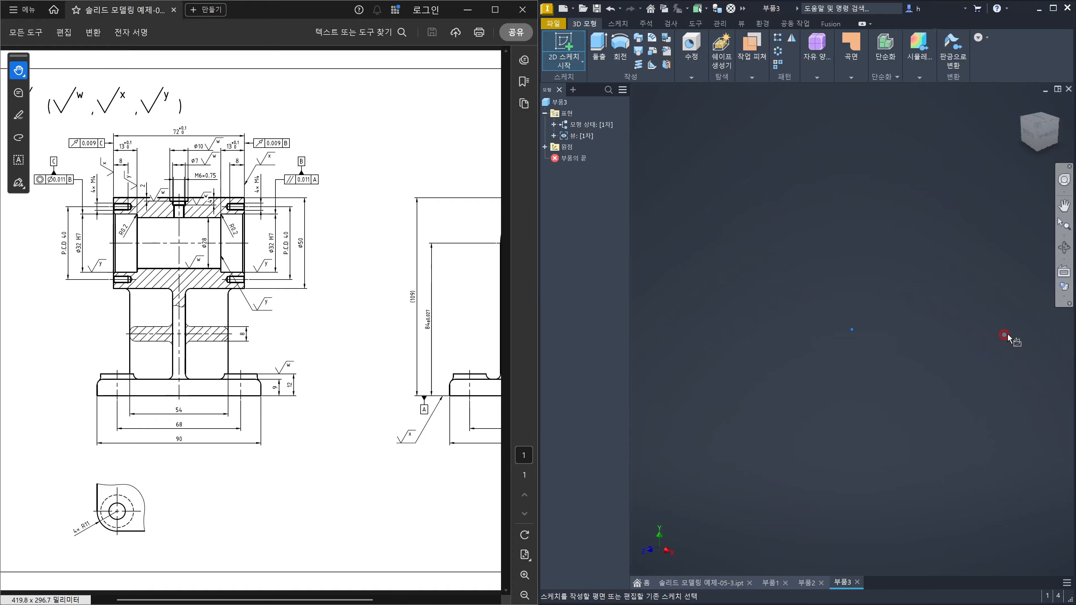
pyautogui.click(894, 222)
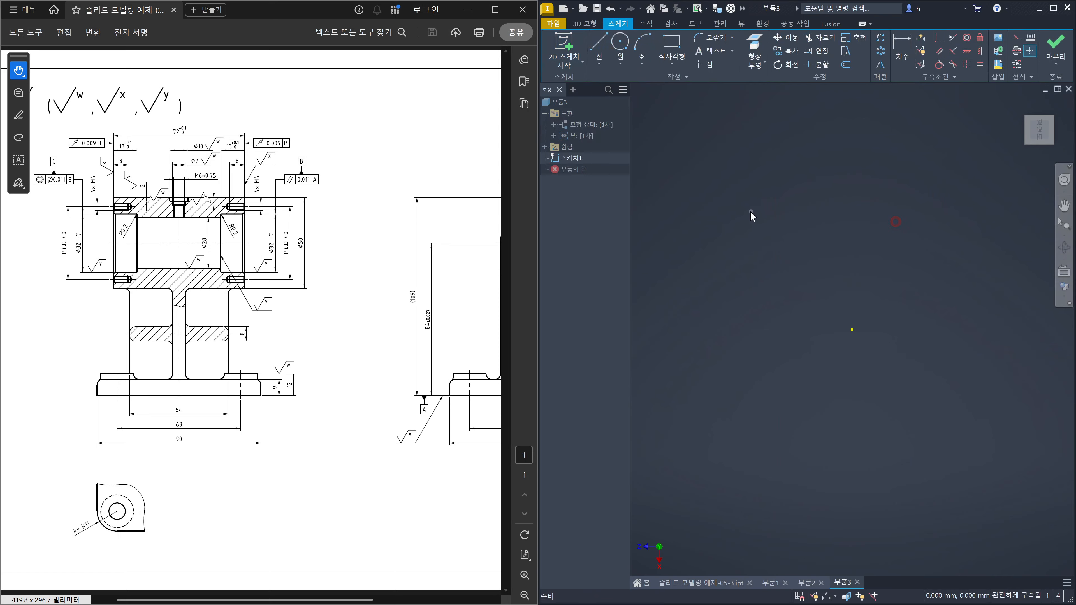
# - Sketch a 100 mm by 70 mm rectangle beside the origin with its long sides vertical in the sketch
pyautogui.click(679, 56)
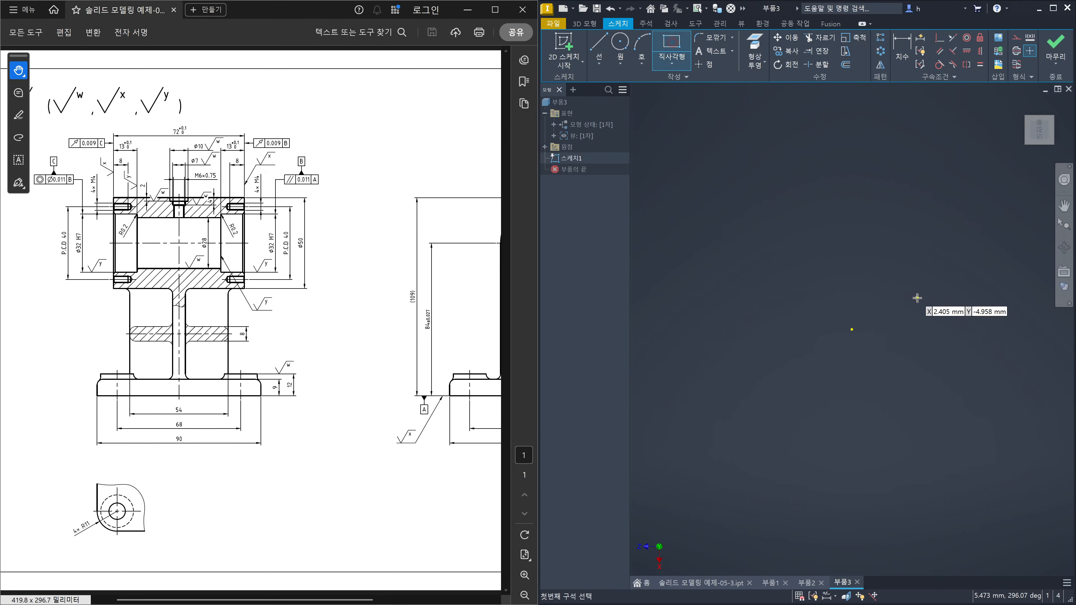
pyautogui.scroll(5, 933, 292)
pyautogui.moveTo(946, 290); pyautogui.dragTo(889, 282, button='middle')
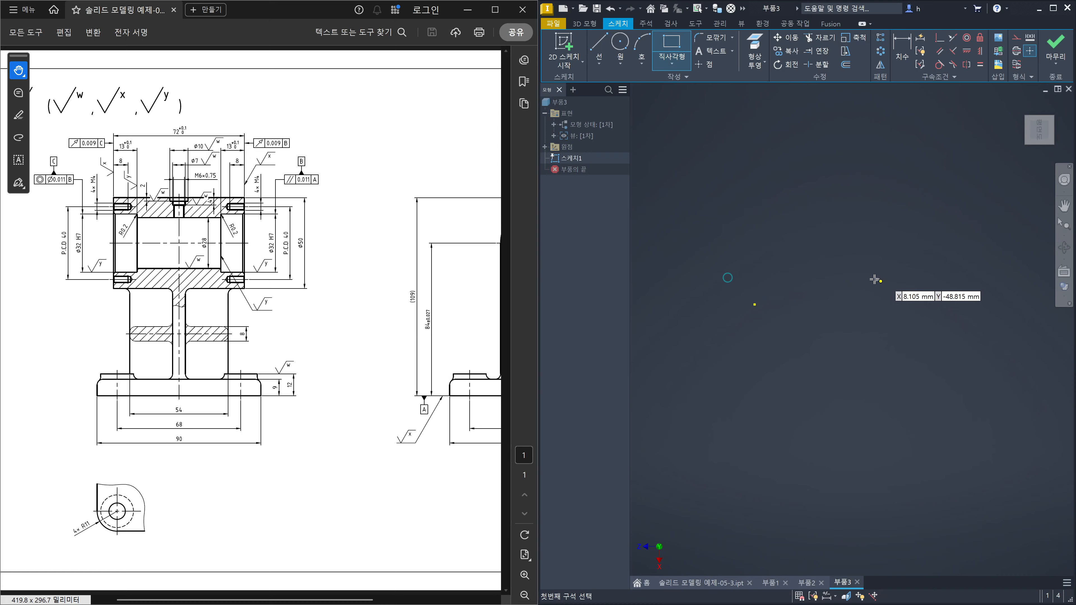
pyautogui.click(780, 229)
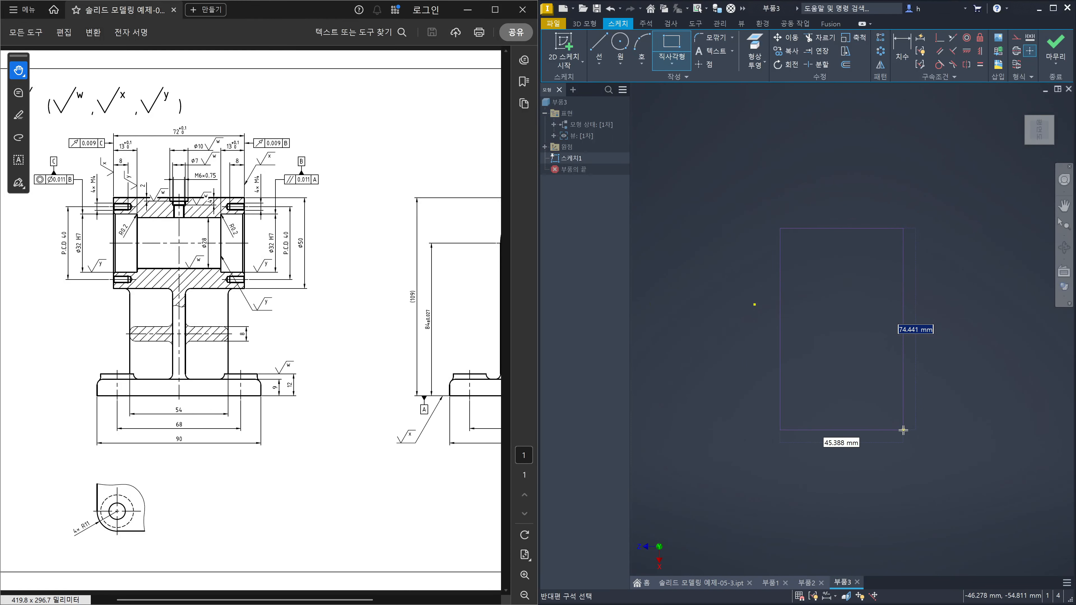
pyautogui.write('100')
pyautogui.press('Tab')
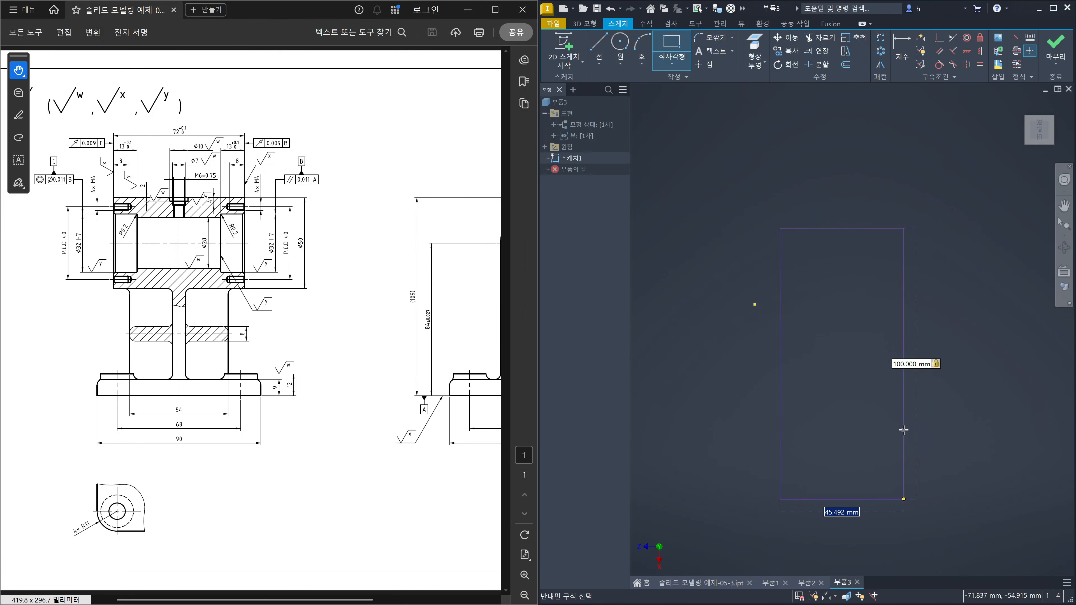
pyautogui.write('8')
pyautogui.press('Escape')
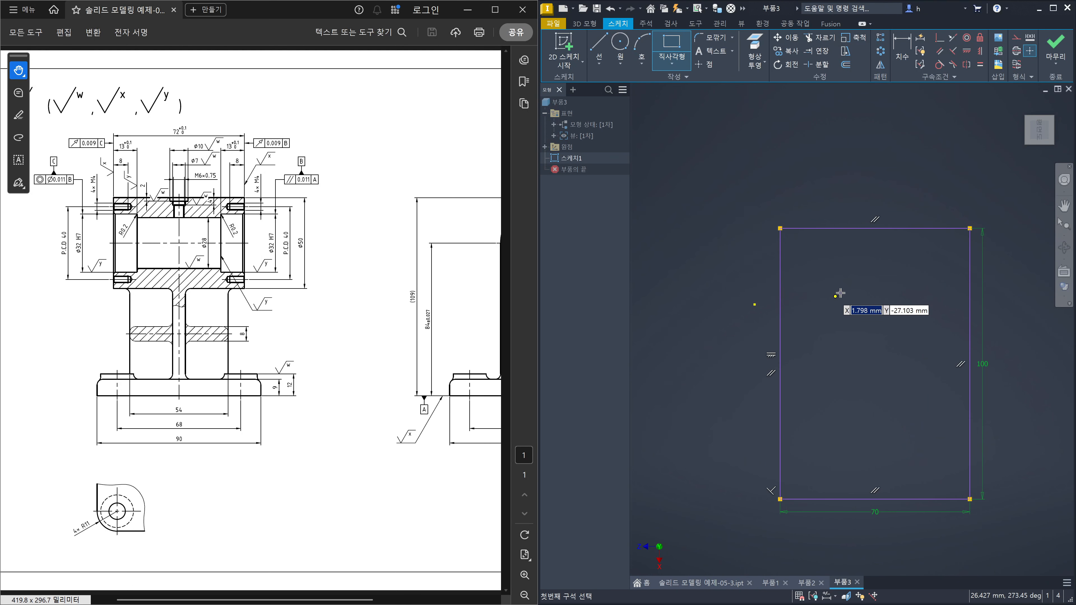
pyautogui.press('Escape')
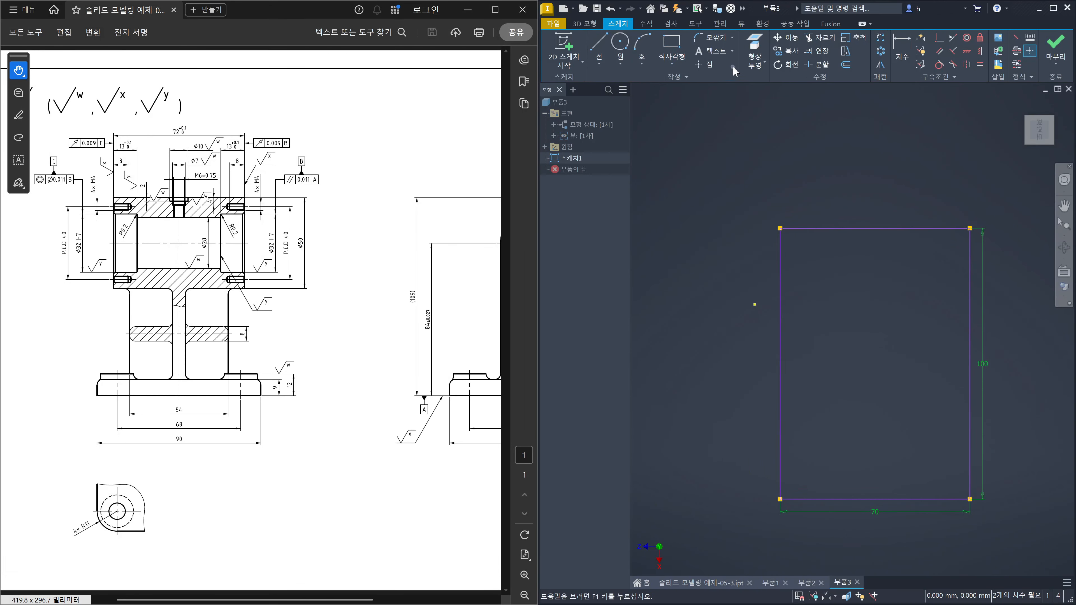
# - Round all four corners of the rectangle with 15 mm sketch fillets
pyautogui.click(712, 37)
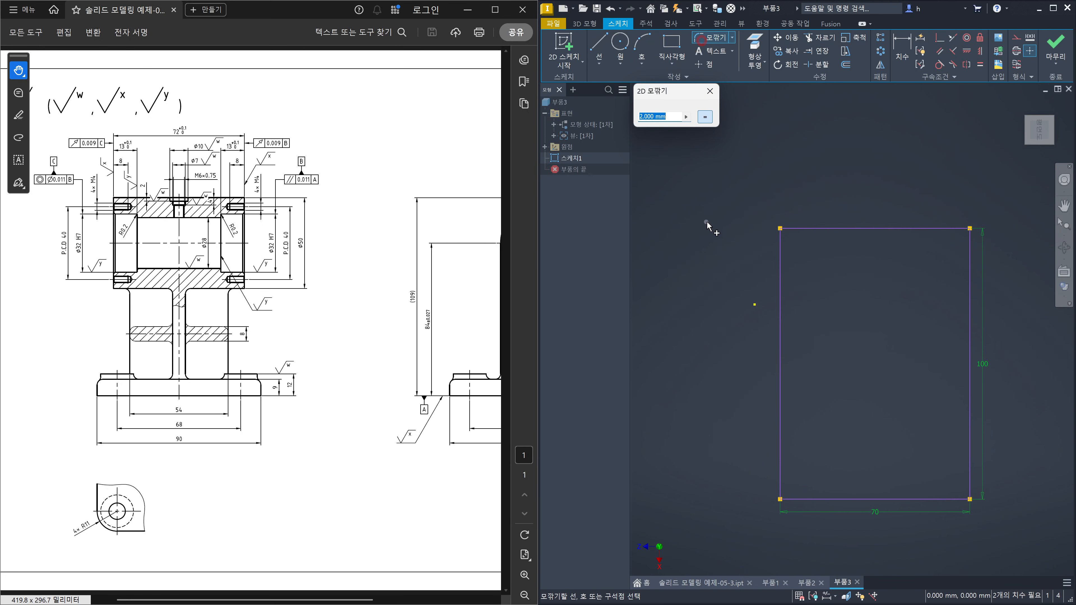
pyautogui.write('15')
pyautogui.click(780, 232)
pyautogui.click(802, 228)
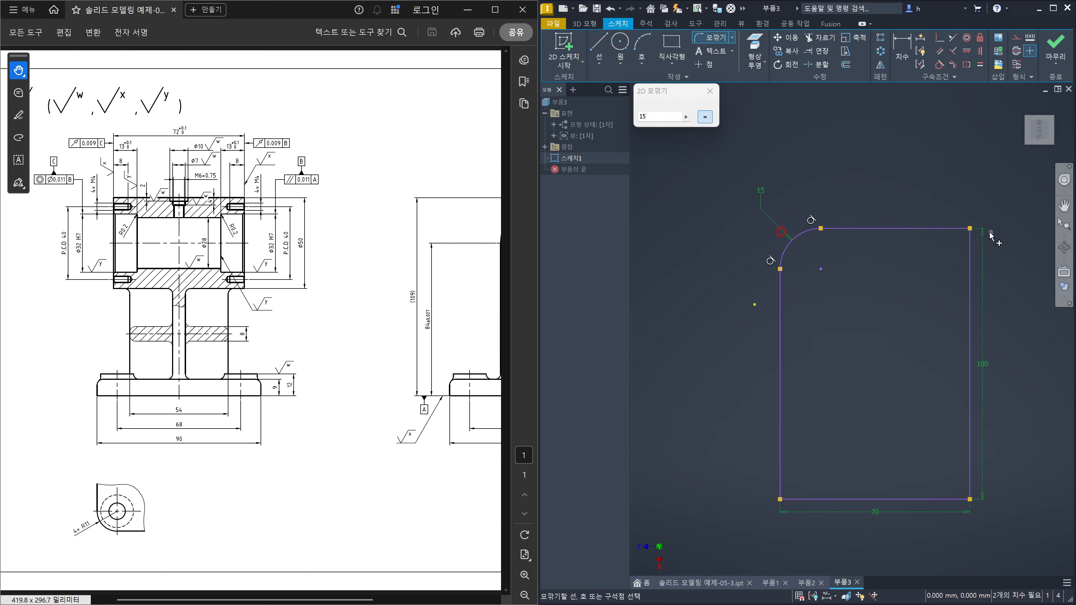
pyautogui.click(971, 231)
pyautogui.click(969, 504)
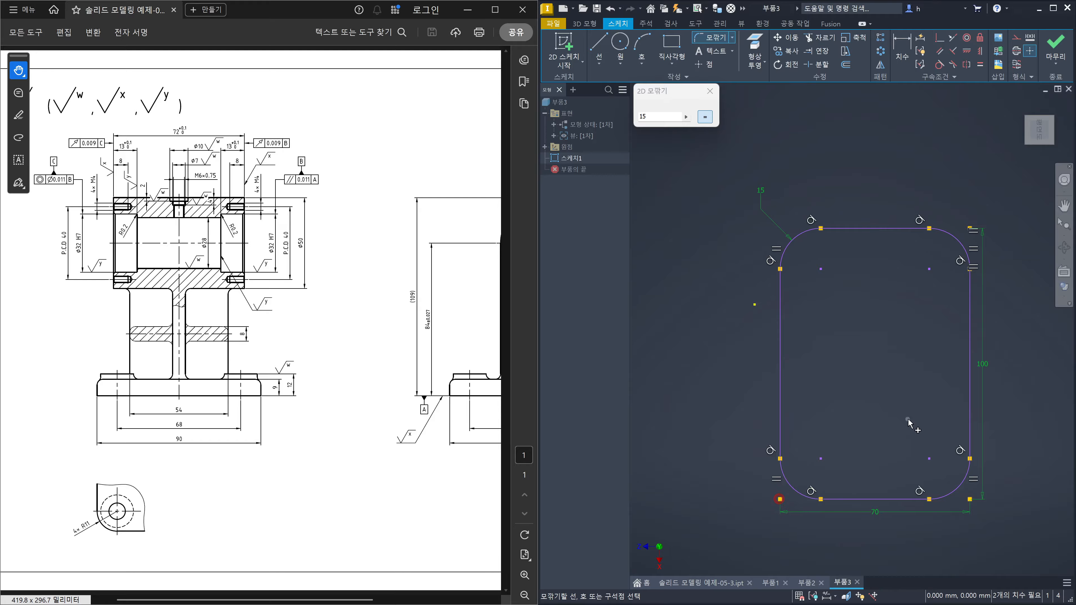
pyautogui.press('Escape')
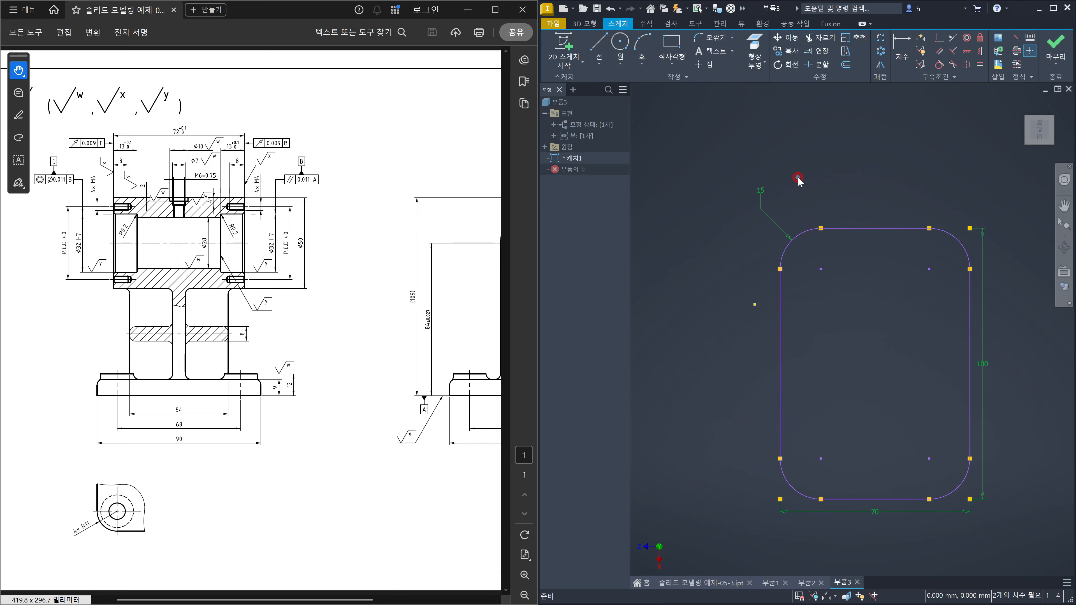
# - Make the midpoint of the rectangle's long side nearest the origin coincident with the origin point
pyautogui.click(941, 40)
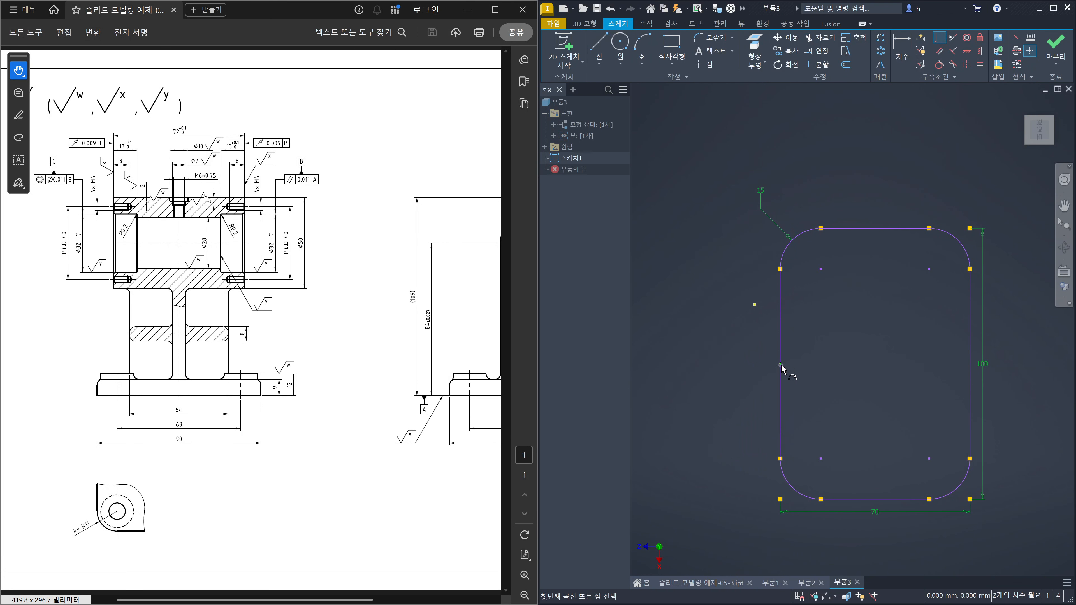
pyautogui.click(754, 306)
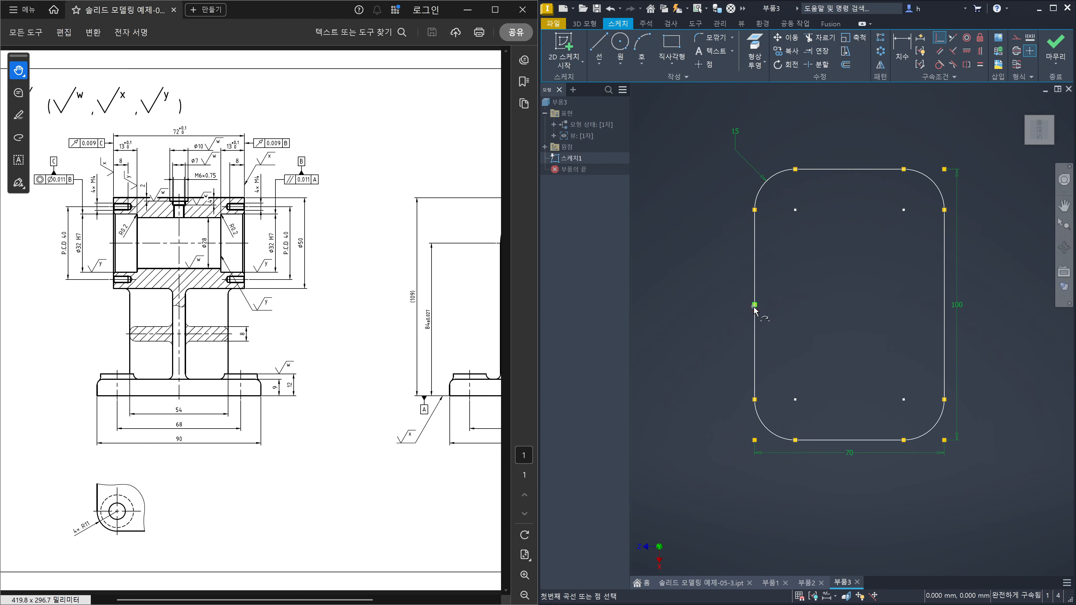
pyautogui.press('e')
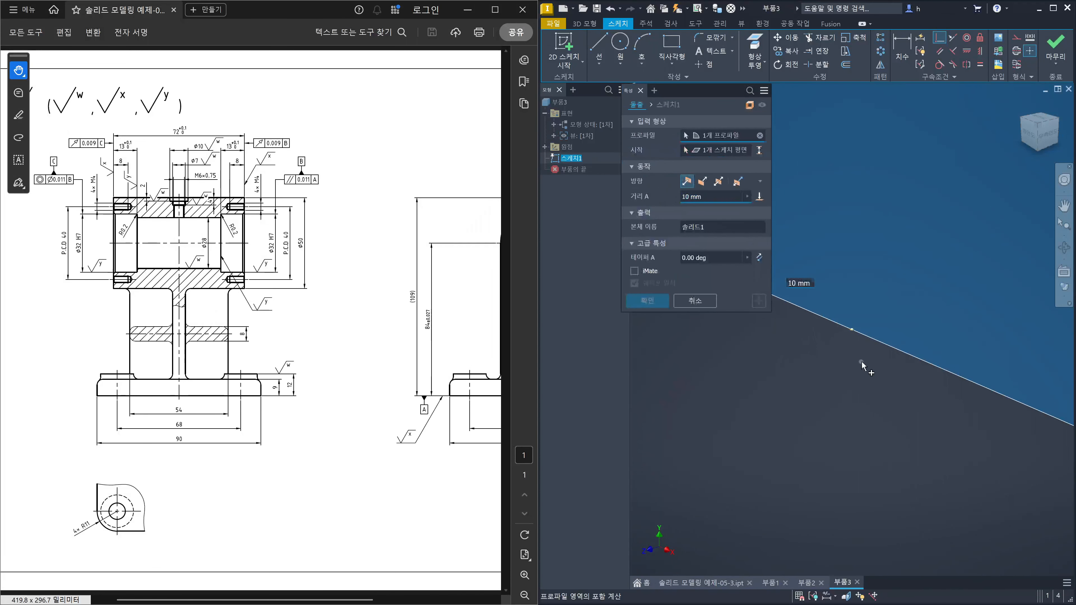
pyautogui.scroll(-3, 862, 362)
pyautogui.moveTo(933, 338); pyautogui.dragTo(890, 436, button='middle')
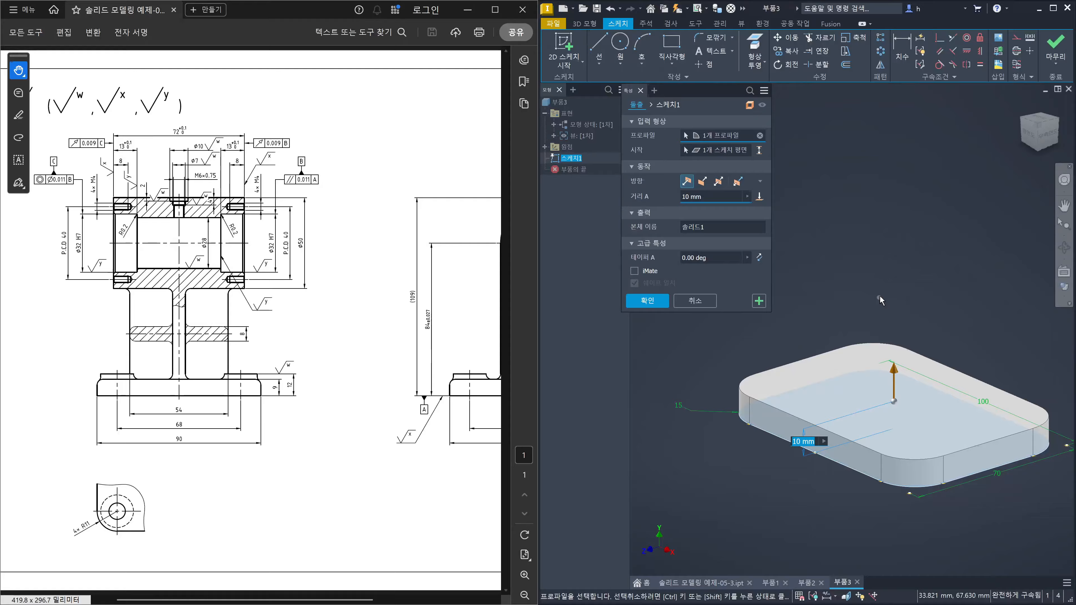
pyautogui.click(1043, 122)
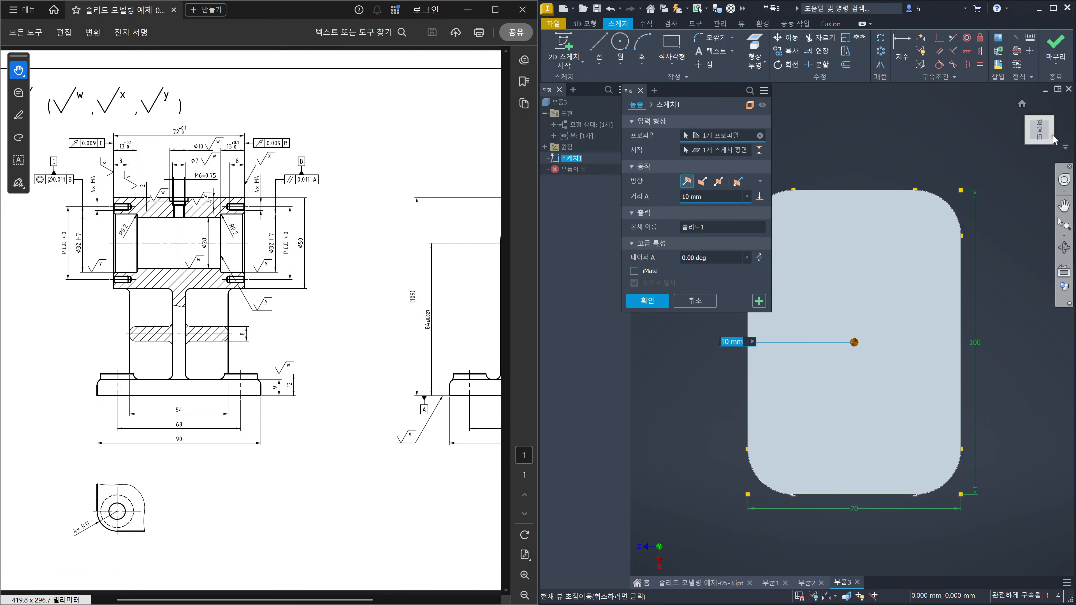
pyautogui.click(1058, 107)
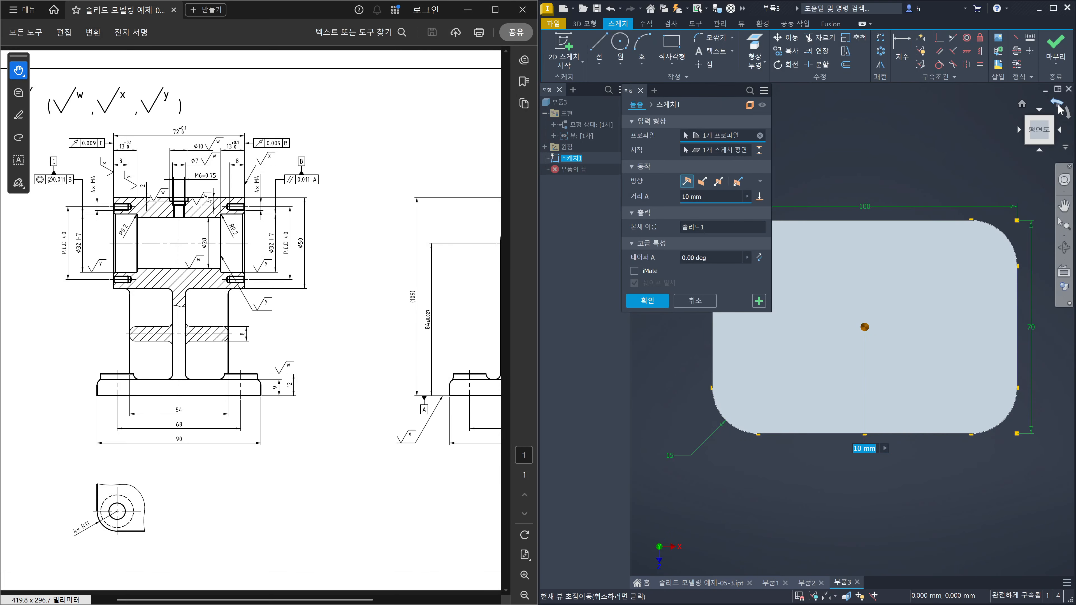
pyautogui.click(702, 305)
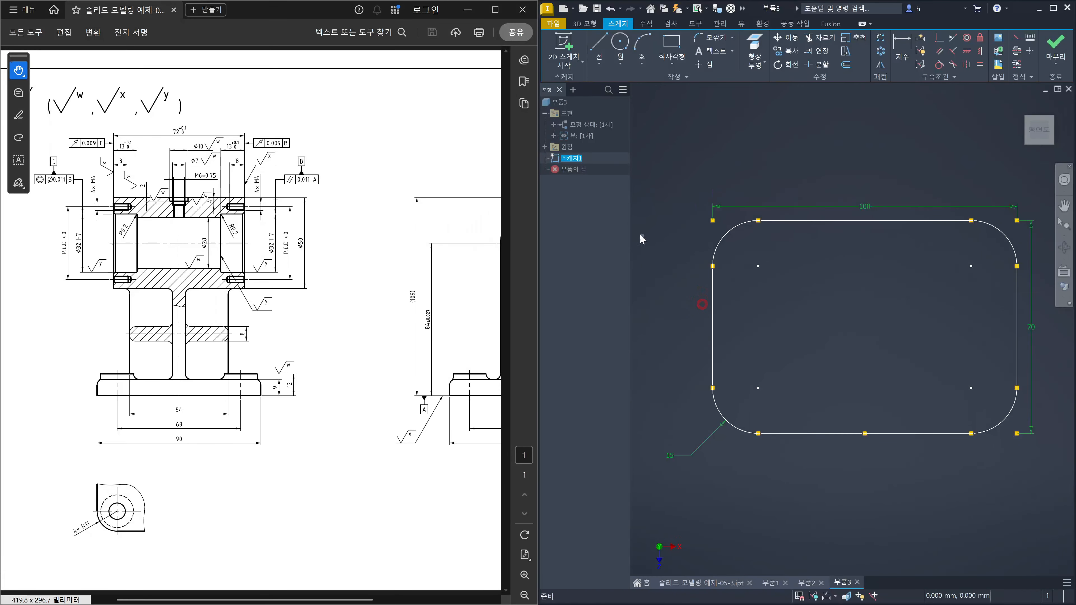
# - Set the rounded rectangle's vertical dimension to 100 mm
pyautogui.click(555, 163)
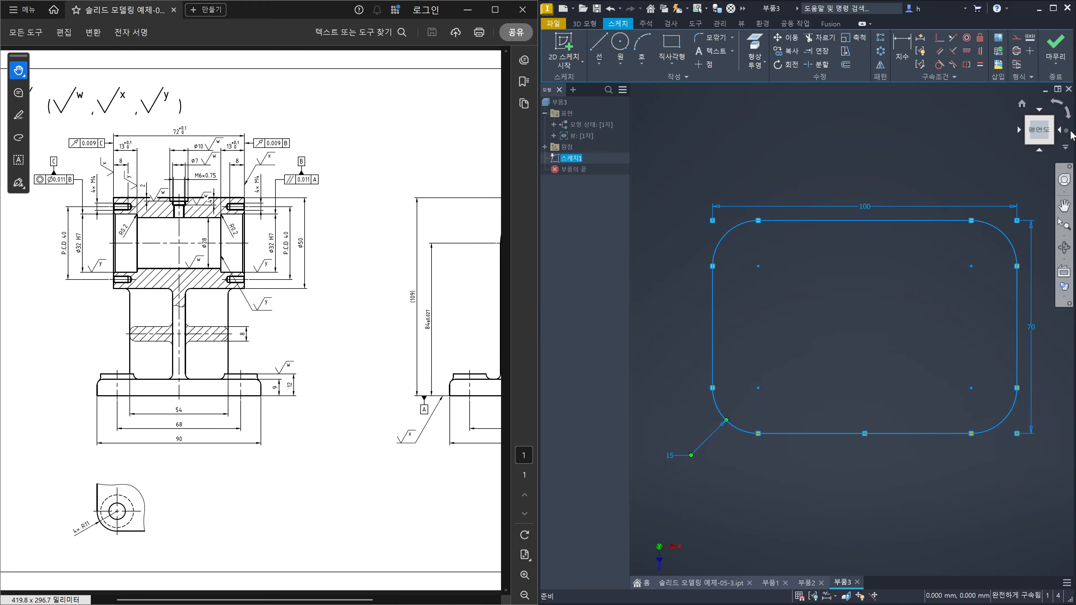
pyautogui.click(573, 160)
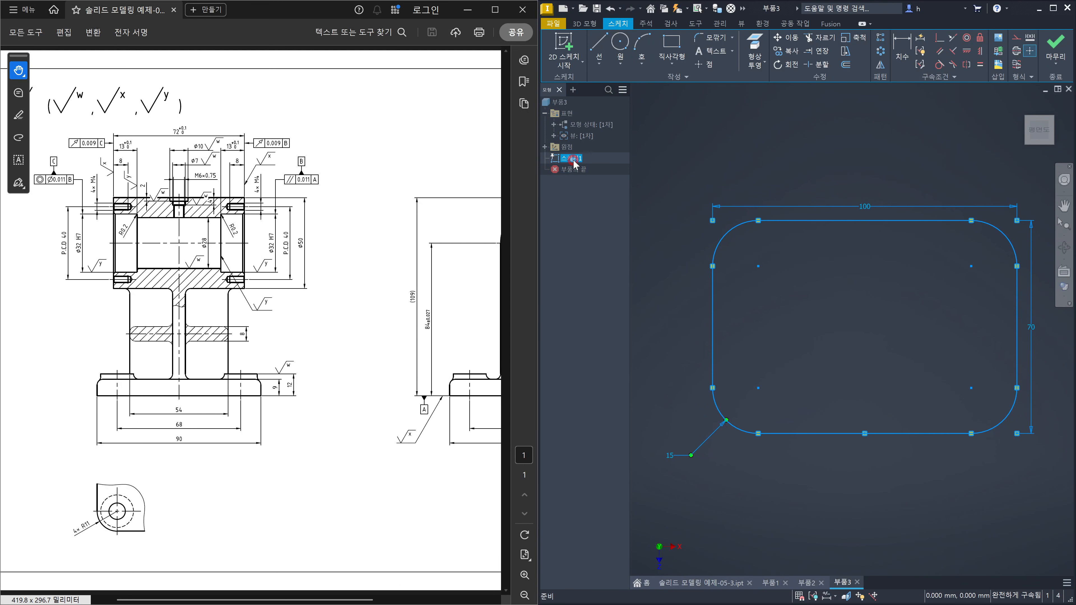
pyautogui.click(843, 266)
pyautogui.click(883, 310)
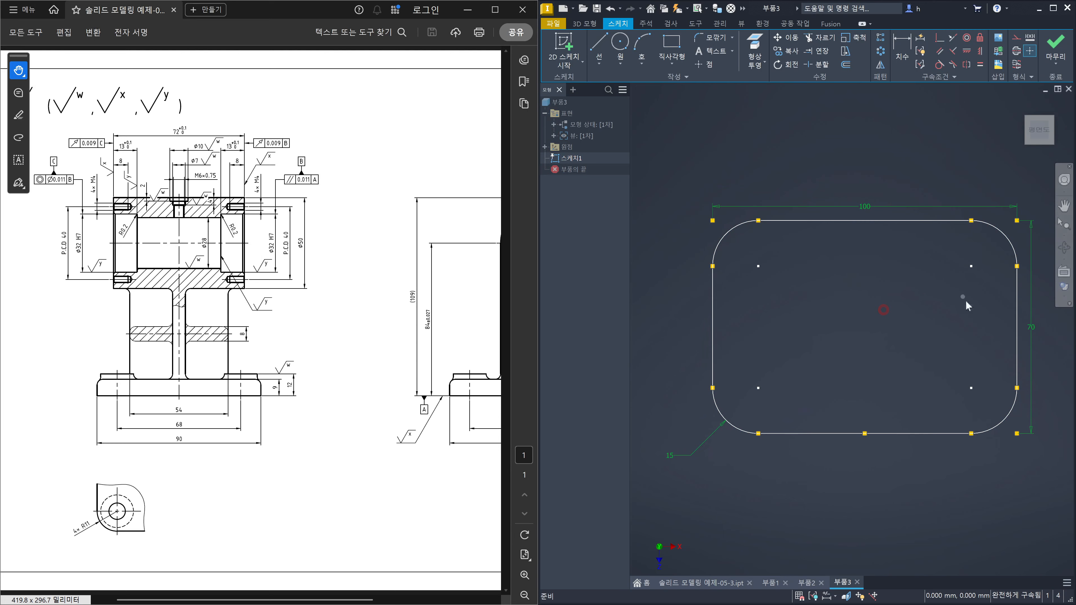
pyautogui.doubleClick(1033, 327)
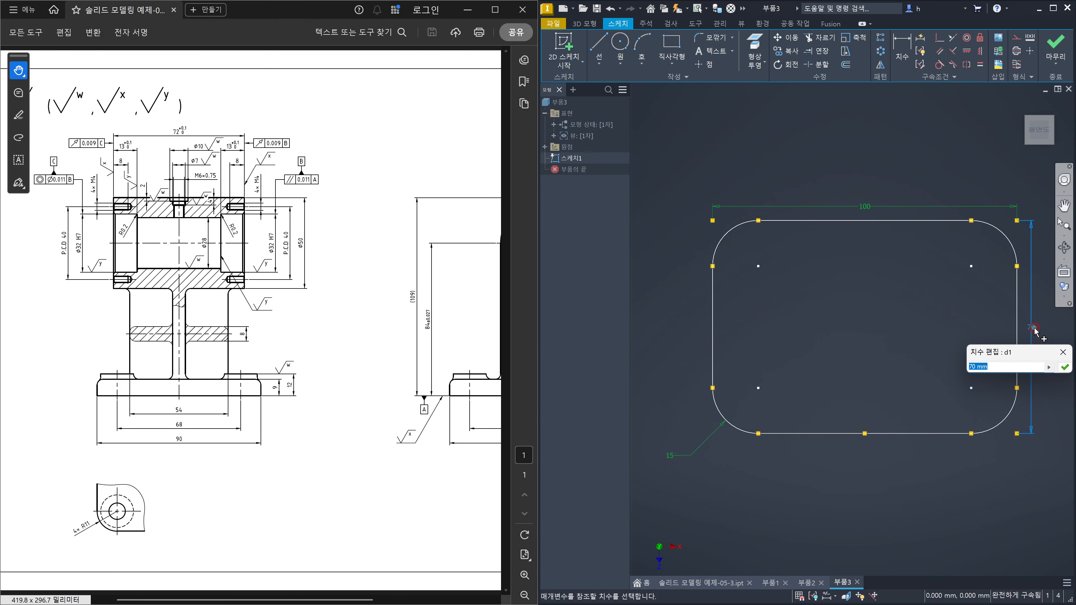
pyautogui.write('100')
pyautogui.press('Return')
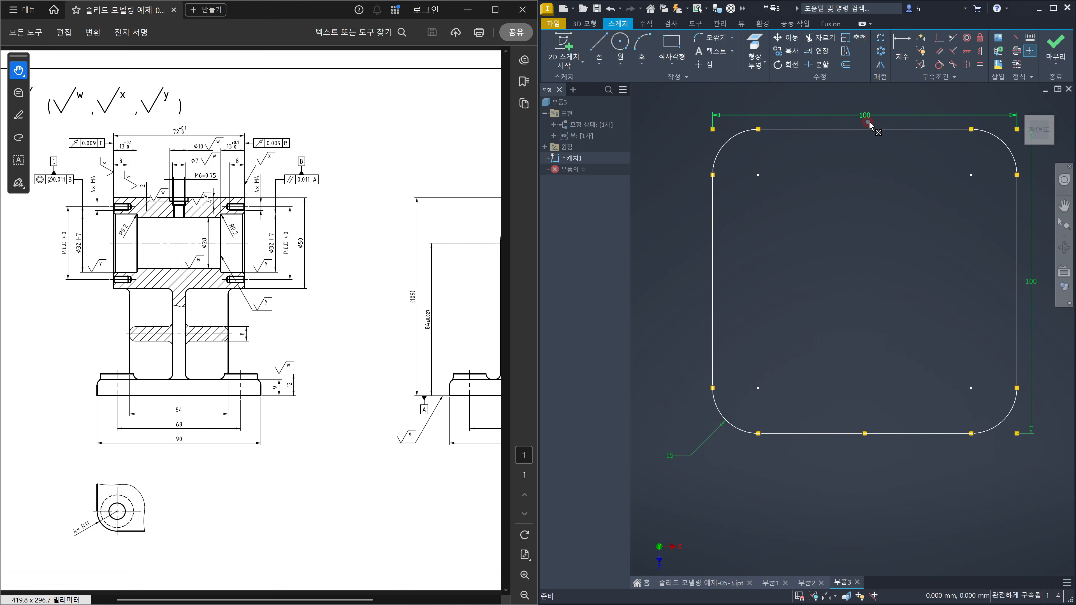
# - Set the rounded rectangle's horizontal dimension to 70 mm
pyautogui.write('70')
pyautogui.doubleClick(858, 122)
pyautogui.write('70')
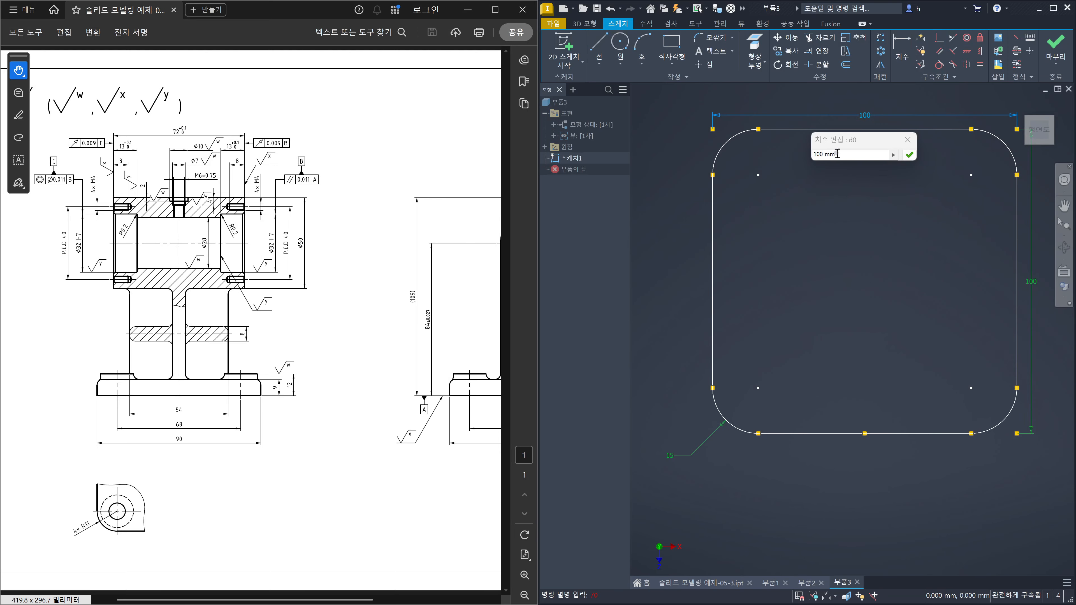
pyautogui.moveTo(842, 156); pyautogui.dragTo(748, 174)
pyautogui.write('70')
pyautogui.press('Return')
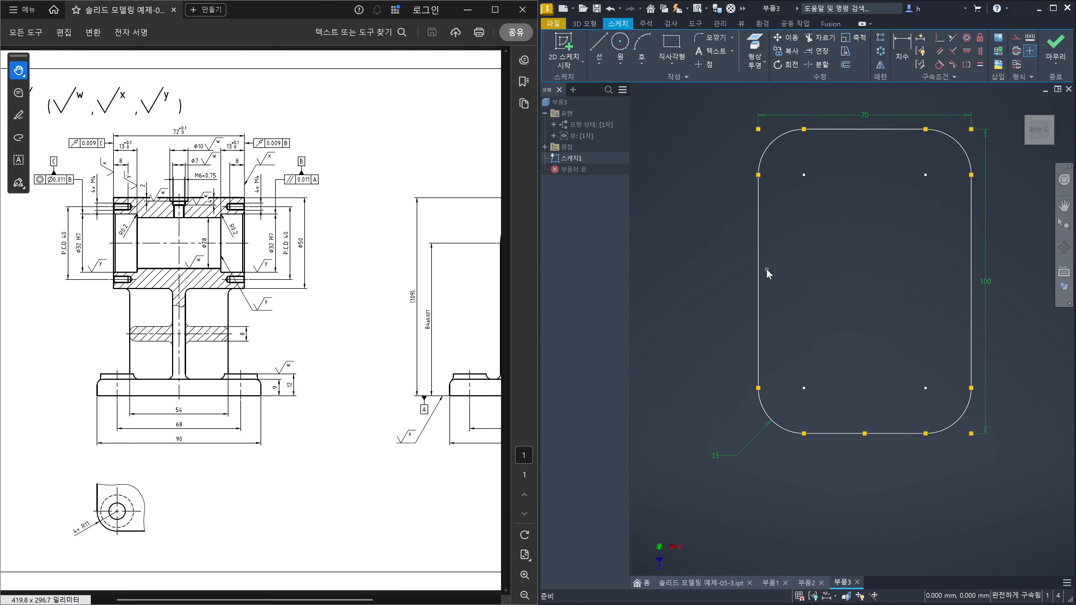
pyautogui.click(851, 262)
pyautogui.moveTo(844, 420); pyautogui.dragTo(901, 476)
pyautogui.press('Delete')
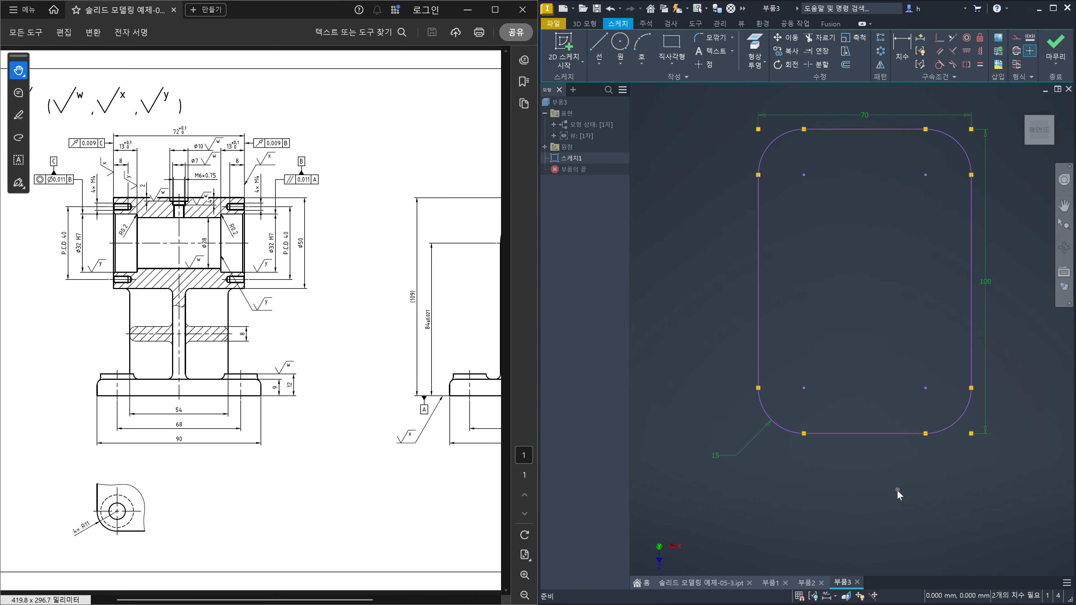
pyautogui.hotkey('ctrl', 'z')
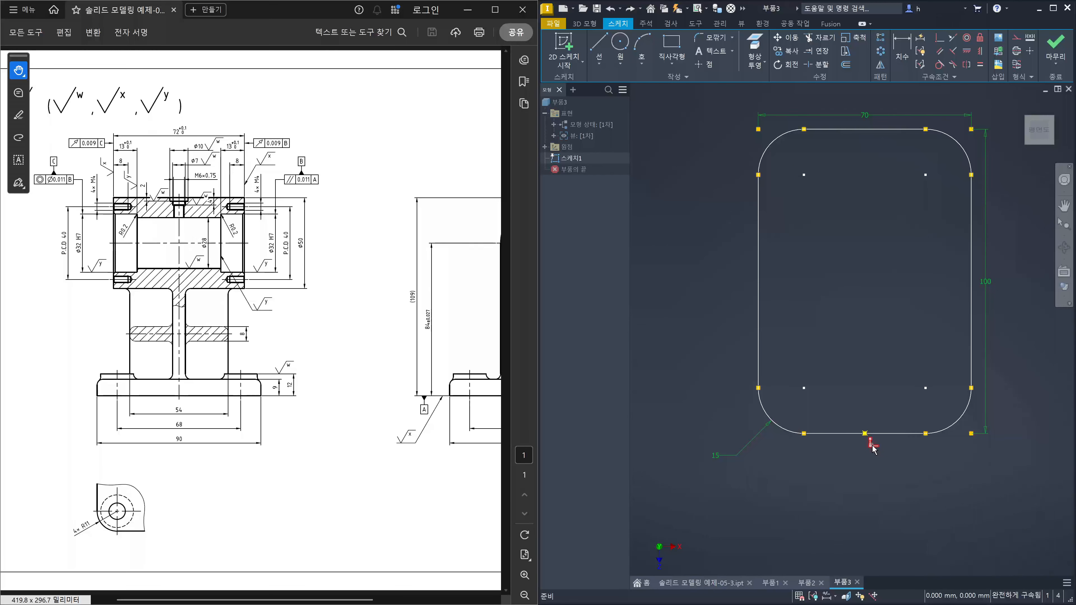
# - Release the lower short side's midpoint from the origin, shift the rectangle sideways, and delete the leftover midpoint
pyautogui.click(871, 444)
pyautogui.press('Delete')
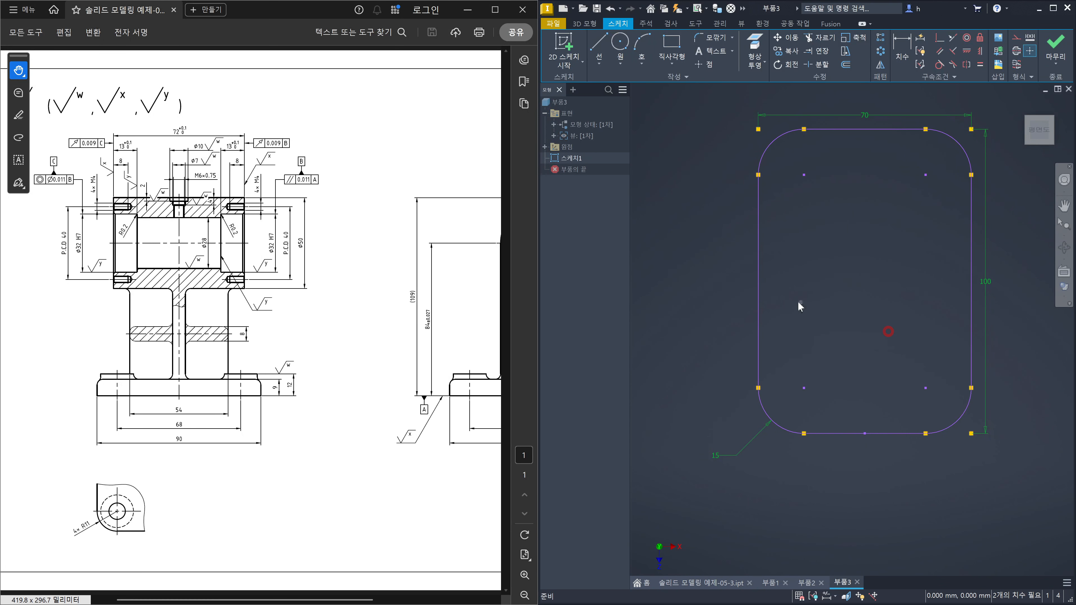
pyautogui.moveTo(759, 293); pyautogui.dragTo(906, 293)
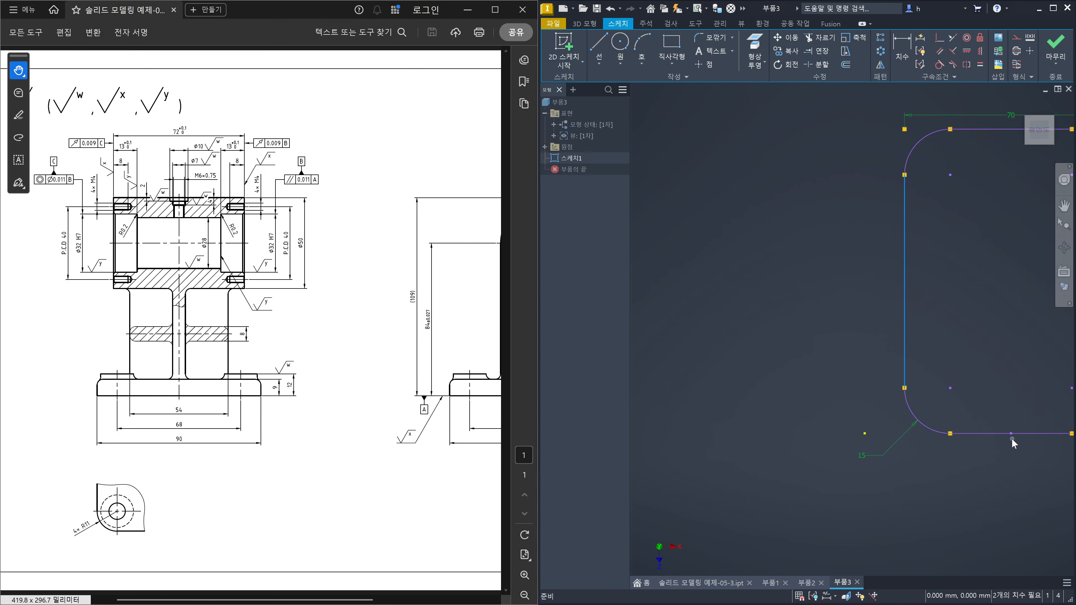
pyautogui.click(1002, 420)
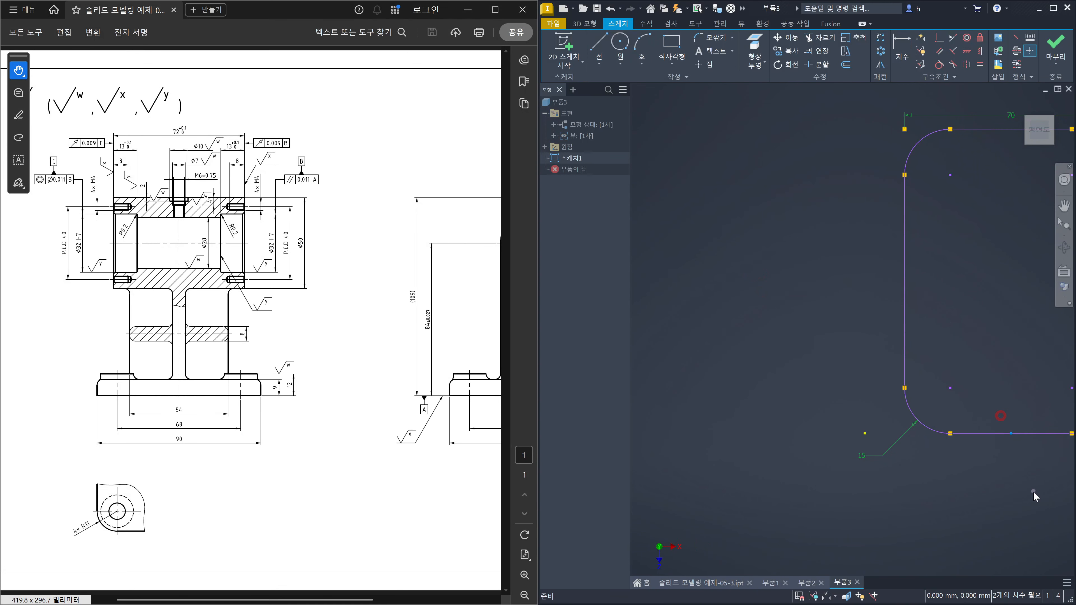
pyautogui.click(1012, 434)
pyautogui.click(967, 290)
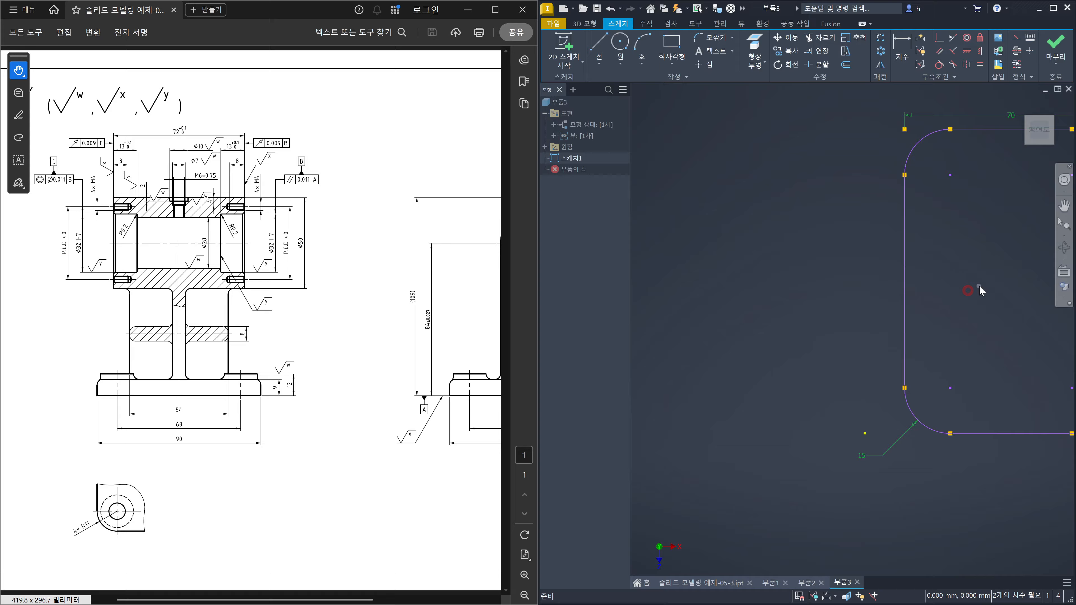
# - Make the midpoint of the rectangle's left long side coincident with the origin point
pyautogui.click(939, 37)
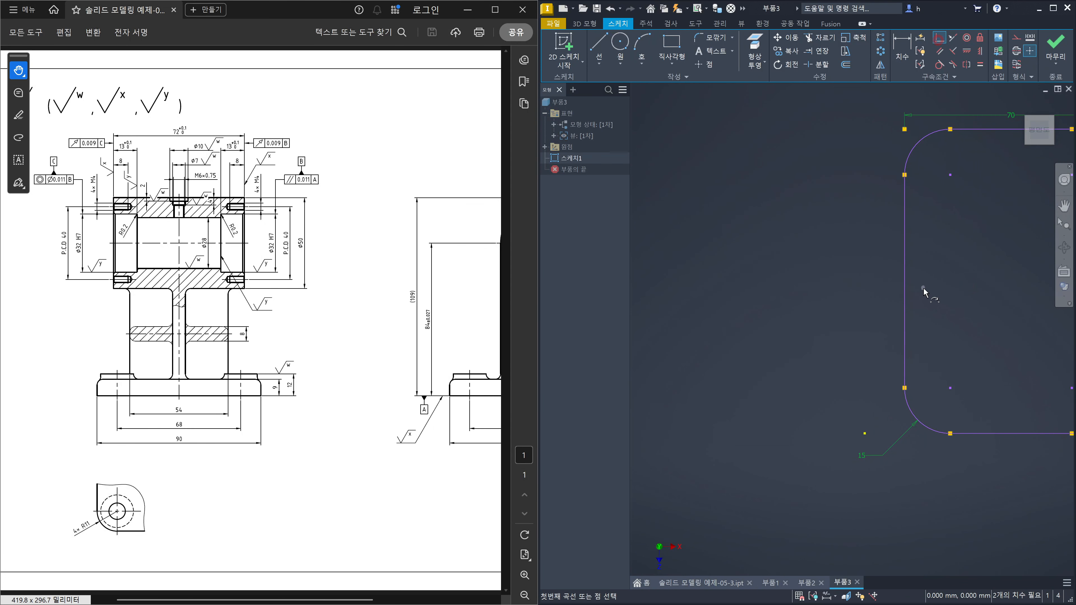
pyautogui.click(905, 281)
pyautogui.click(865, 433)
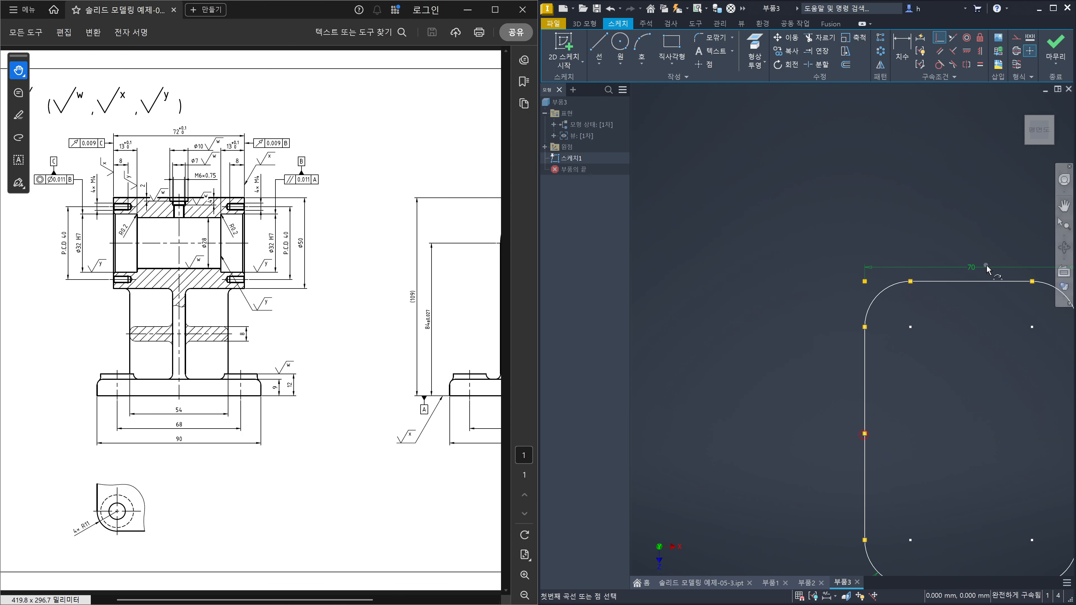
pyautogui.press('Escape')
# - Extrude the rounded rectangle profile upward by 100 mm
pyautogui.scroll(-4, 937, 368)
pyautogui.moveTo(959, 379)
pyautogui.mouseDown(button='middle')
pyautogui.moveTo(818, 358)
pyautogui.moveTo(866, 349)
pyautogui.mouseUp(button='middle')
pyautogui.scroll(2, 824, 357)
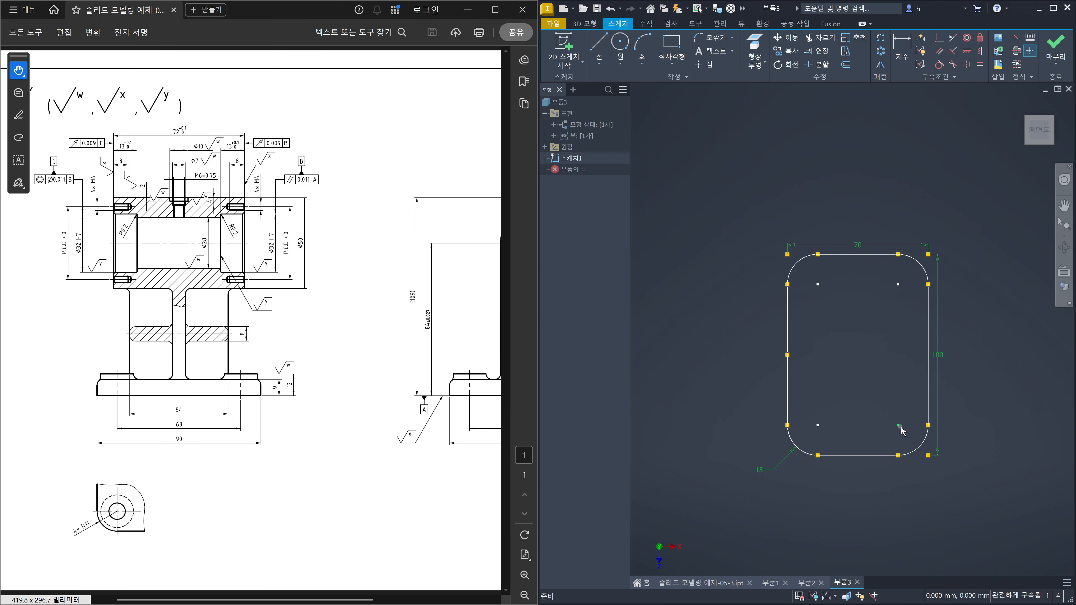
pyautogui.press('e')
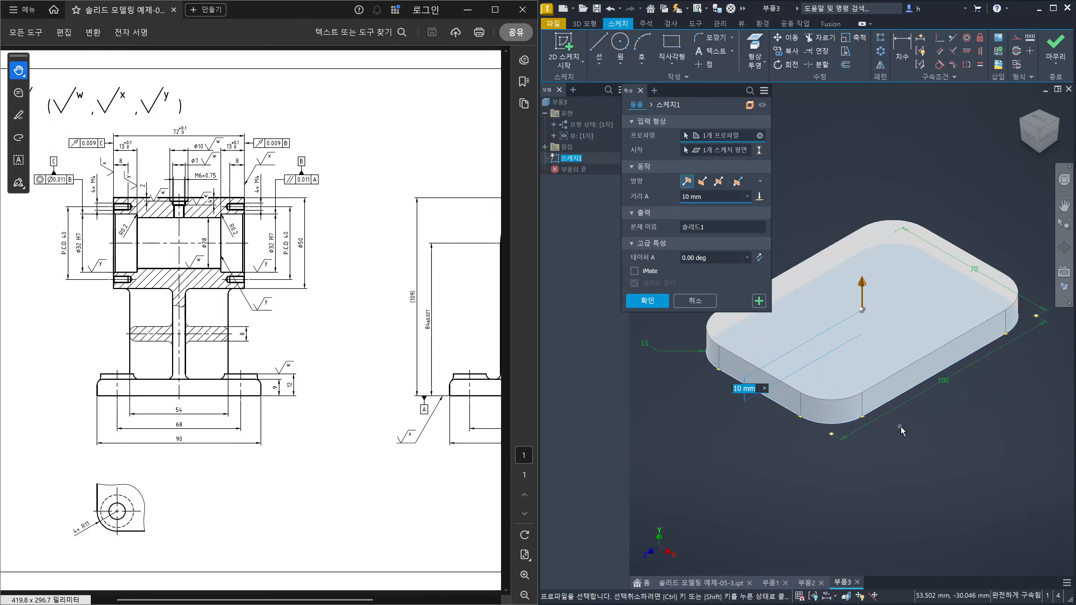
pyautogui.click(714, 199)
pyautogui.write('100')
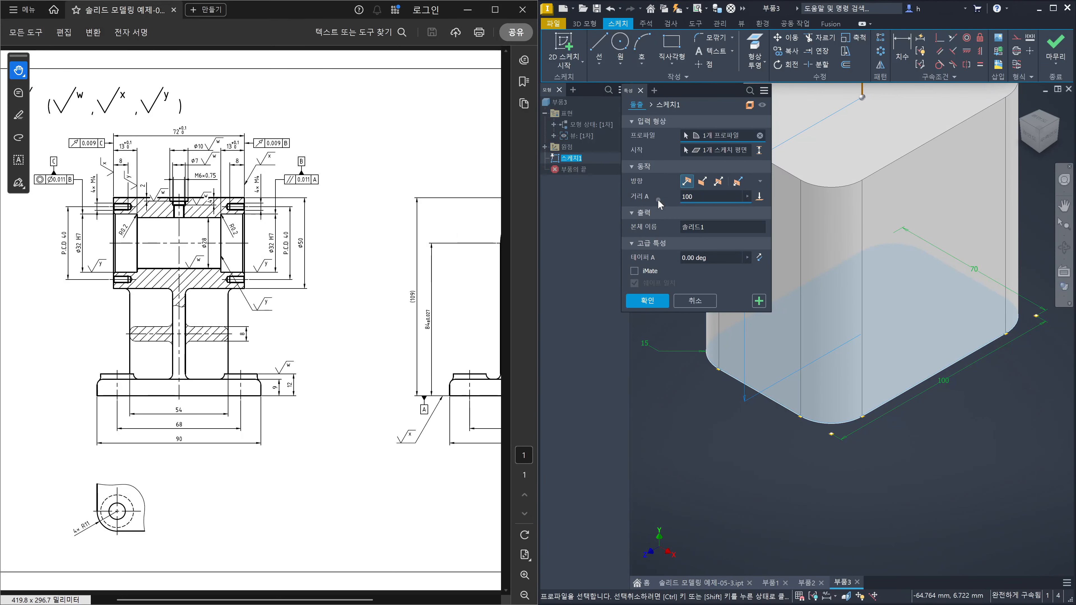
pyautogui.click(647, 300)
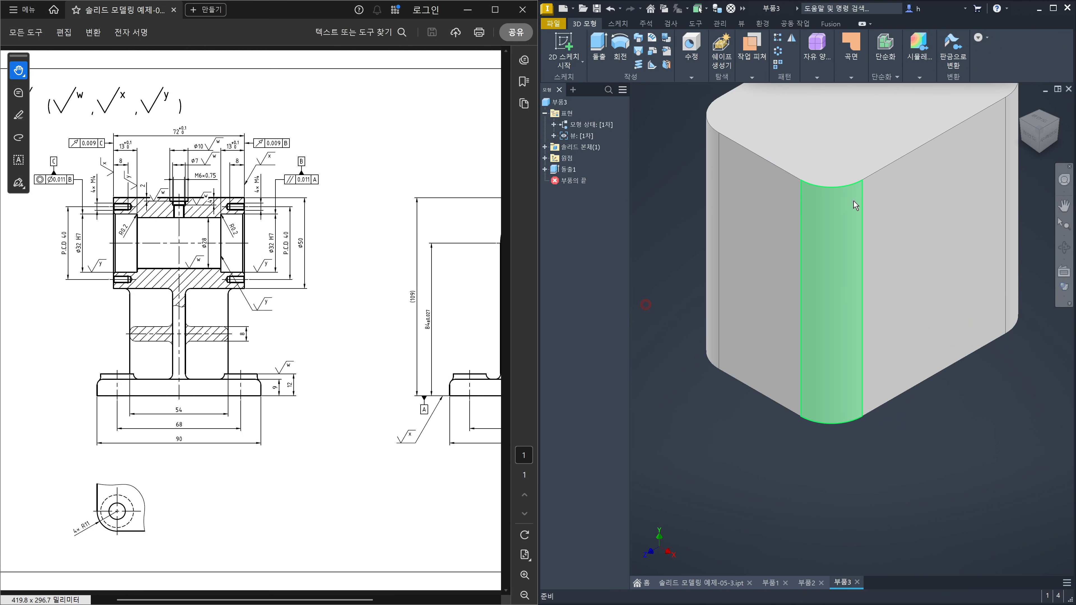
# - Fillet the block's whole upper edge loop with a 15 mm radius
pyautogui.scroll(2, 869, 210)
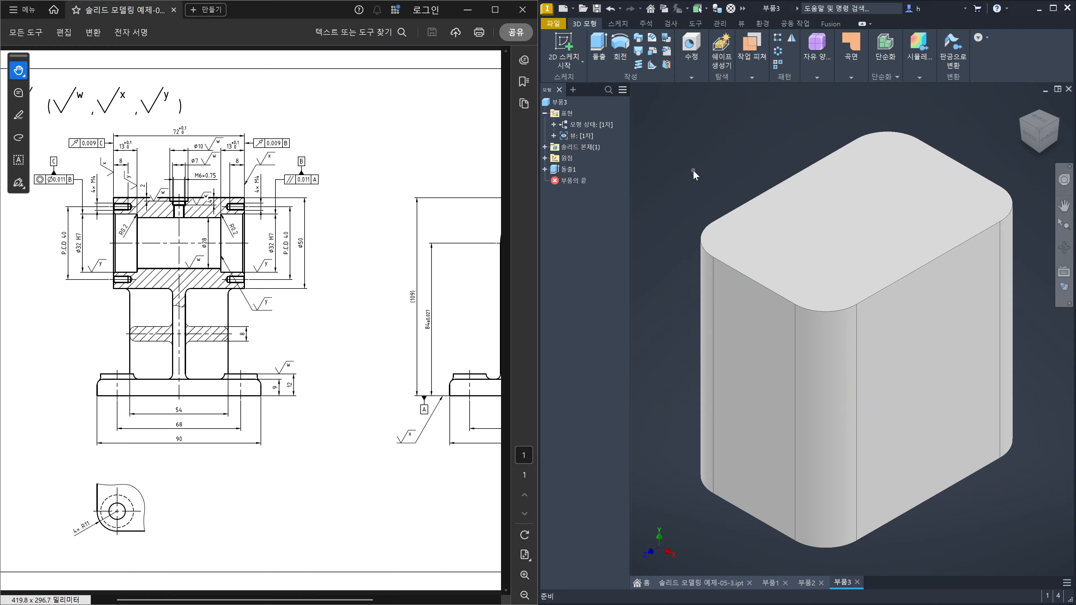
pyautogui.press('f')
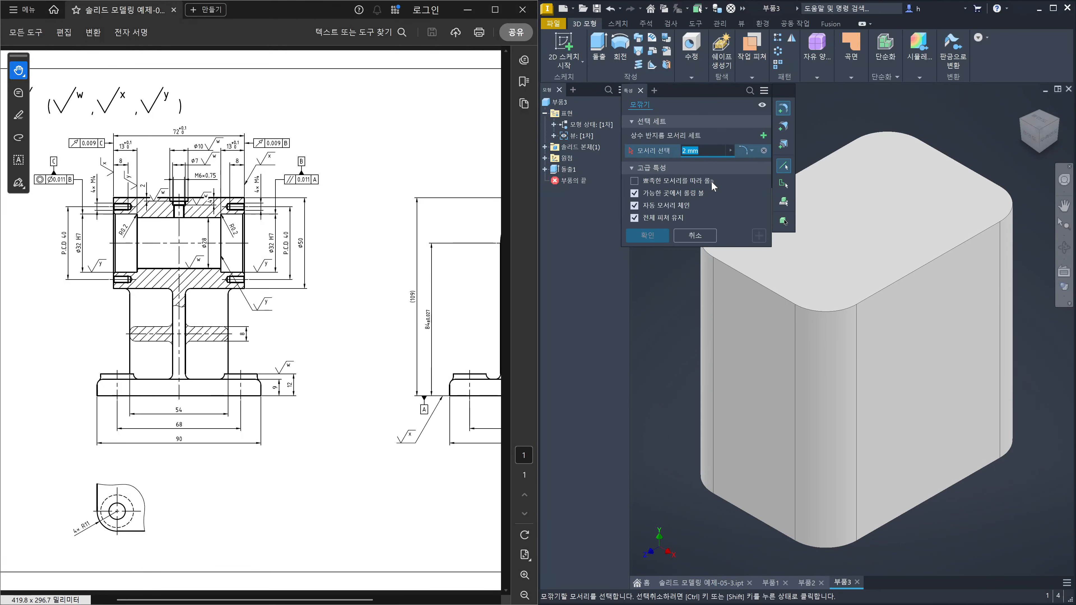
pyautogui.write('15')
pyautogui.click(773, 299)
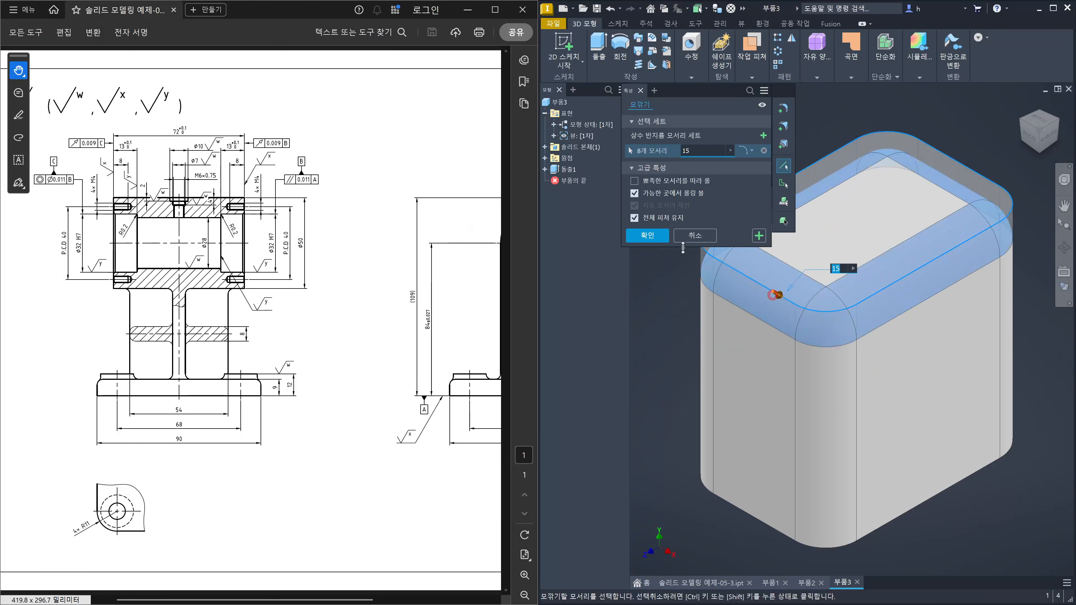
pyautogui.click(650, 238)
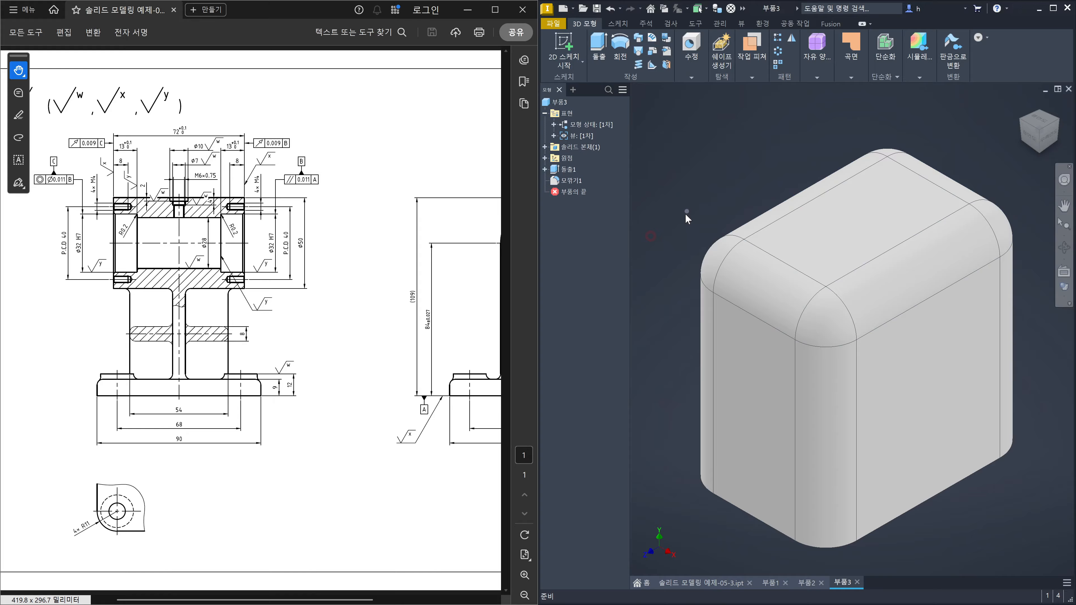
# - Start a new 2D sketch on the flat face of the block's 100 mm long side
pyautogui.keyDown('shift'); pyautogui.moveTo(689, 165); pyautogui.dragTo(687, 194, button='middle'); pyautogui.keyUp('shift')
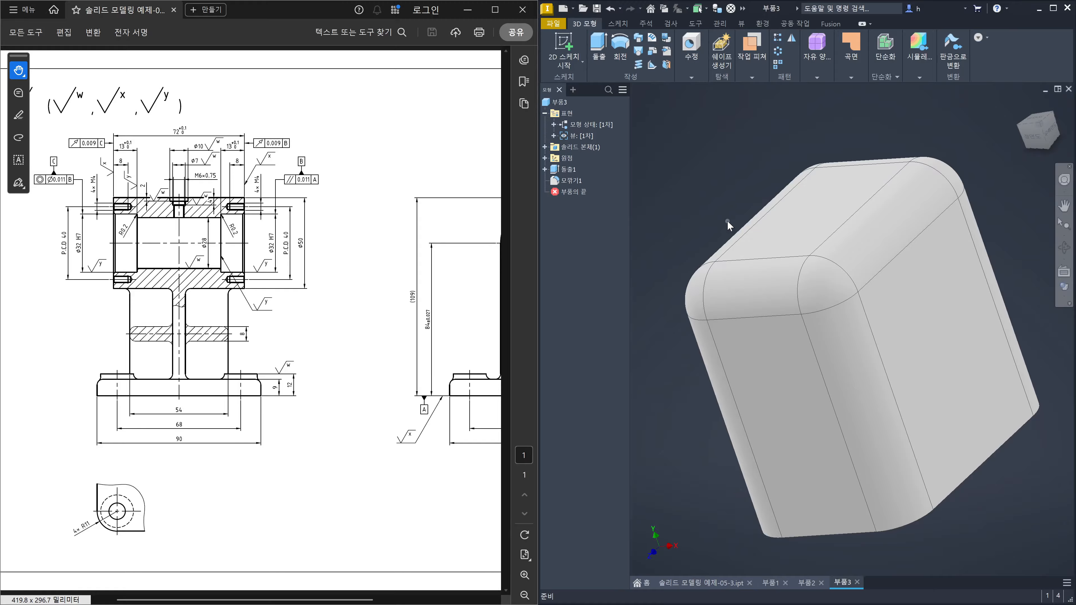
pyautogui.keyDown('shift'); pyautogui.moveTo(759, 226); pyautogui.dragTo(728, 215, button='middle'); pyautogui.keyUp('shift')
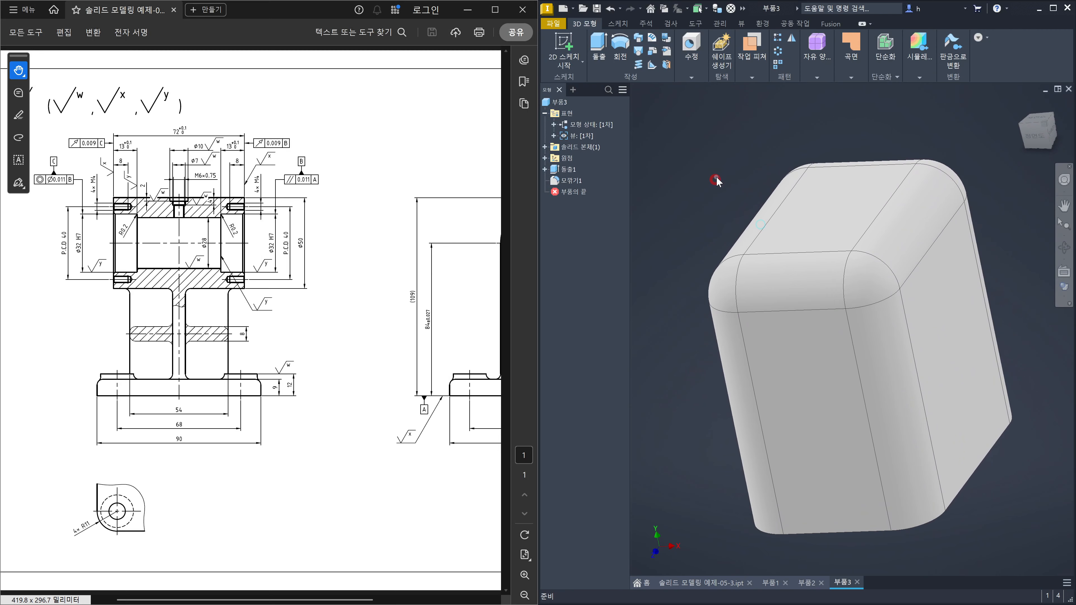
pyautogui.click(948, 312)
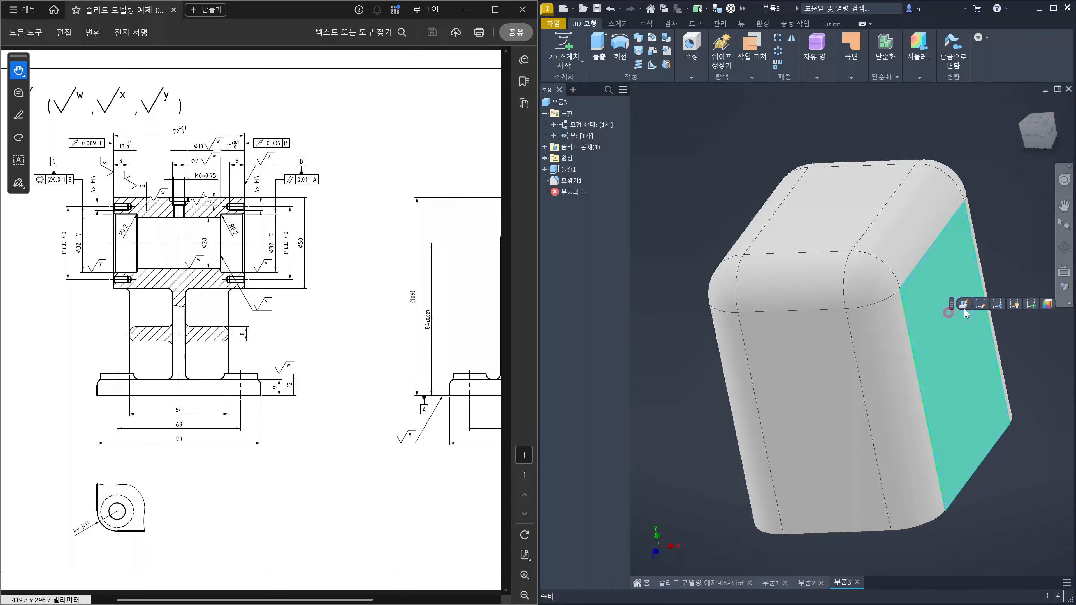
pyautogui.click(1032, 309)
pyautogui.moveTo(870, 259); pyautogui.dragTo(838, 354, button='middle')
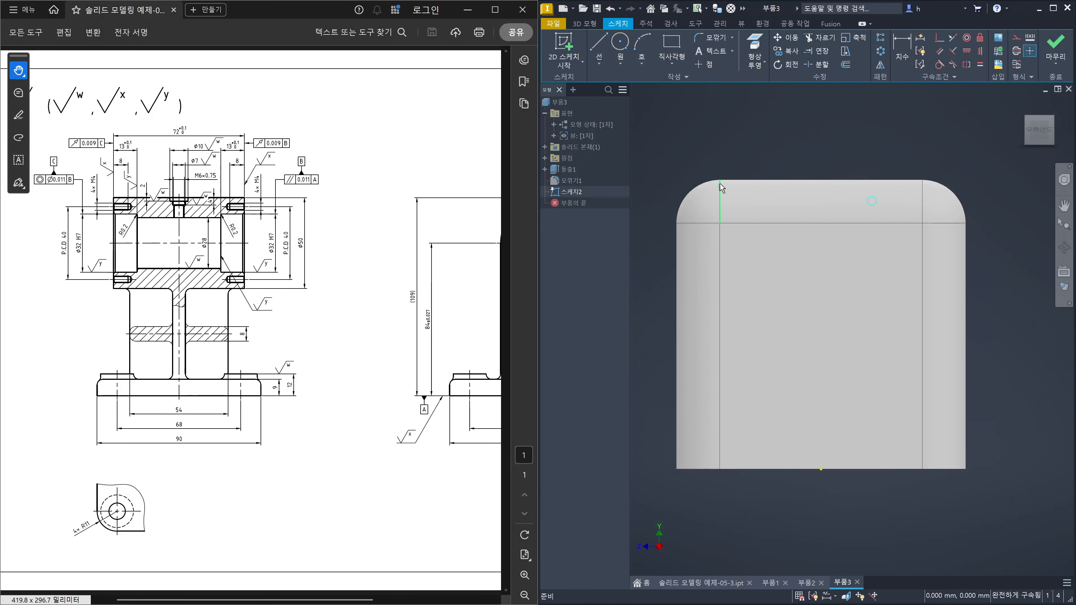
# - Draw a rectangle on the side face, starting on its upper edge and extending down into the upper half
pyautogui.click(670, 48)
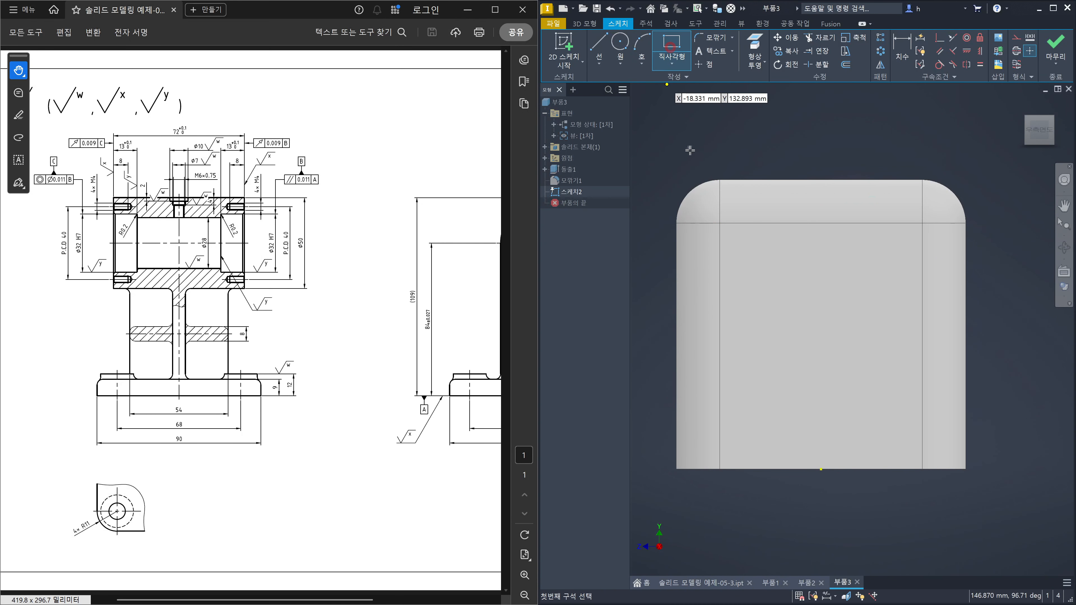
pyautogui.click(746, 180)
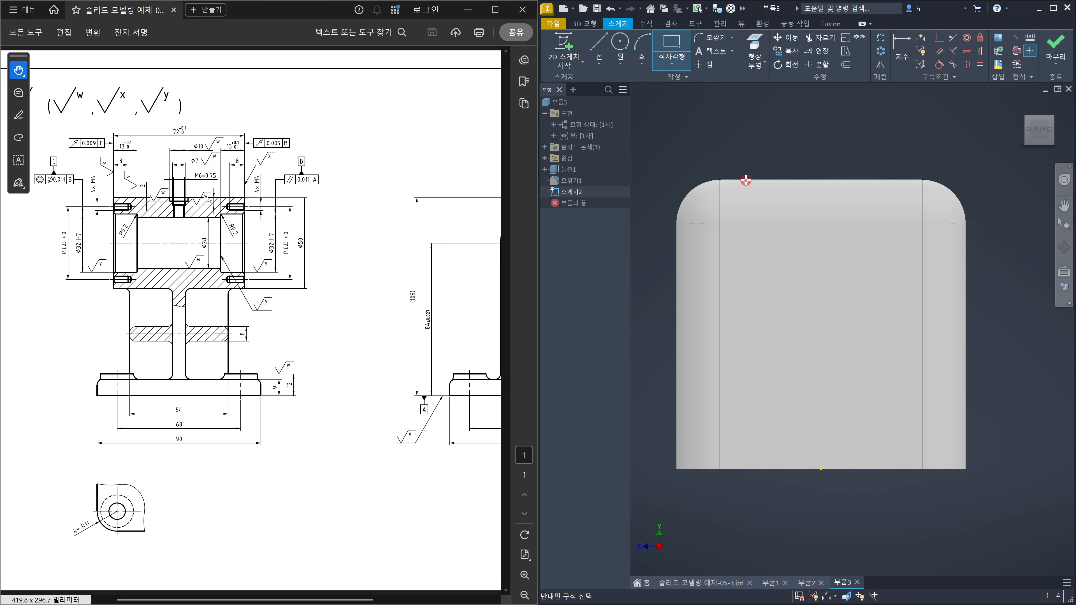
pyautogui.click(905, 289)
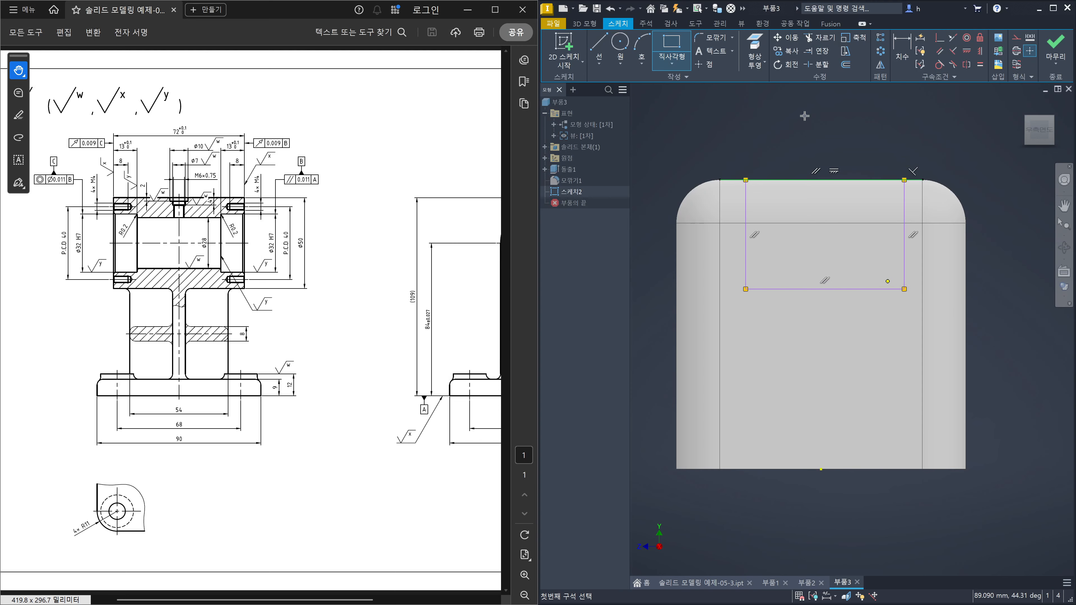
# - Dimension the width between the rectangle's two vertical sides as 50 mm
pyautogui.press('Escape')
pyautogui.click(901, 43)
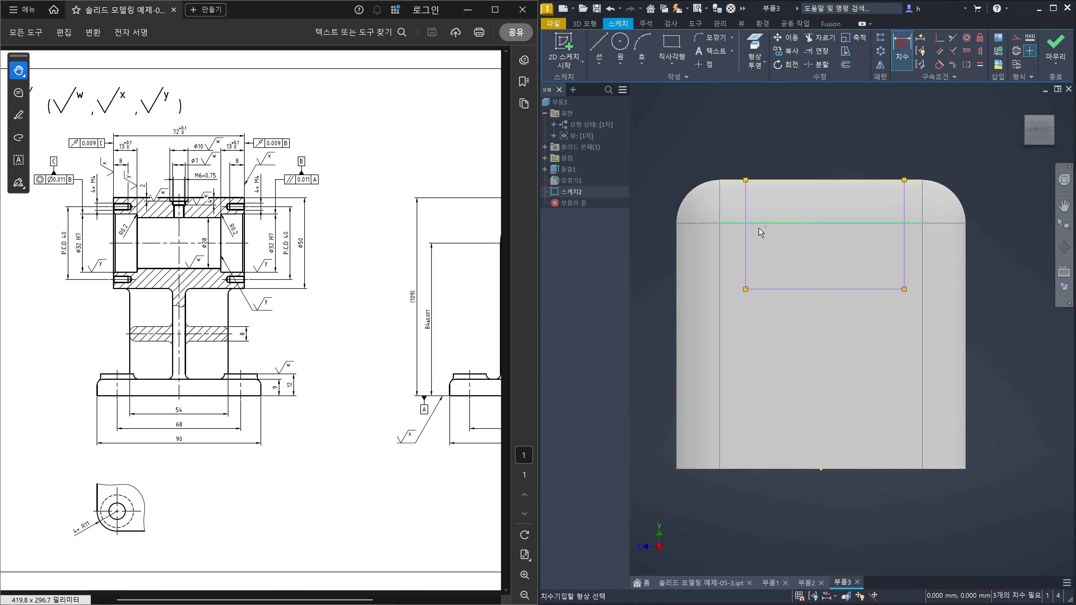
pyautogui.click(746, 206)
pyautogui.click(902, 208)
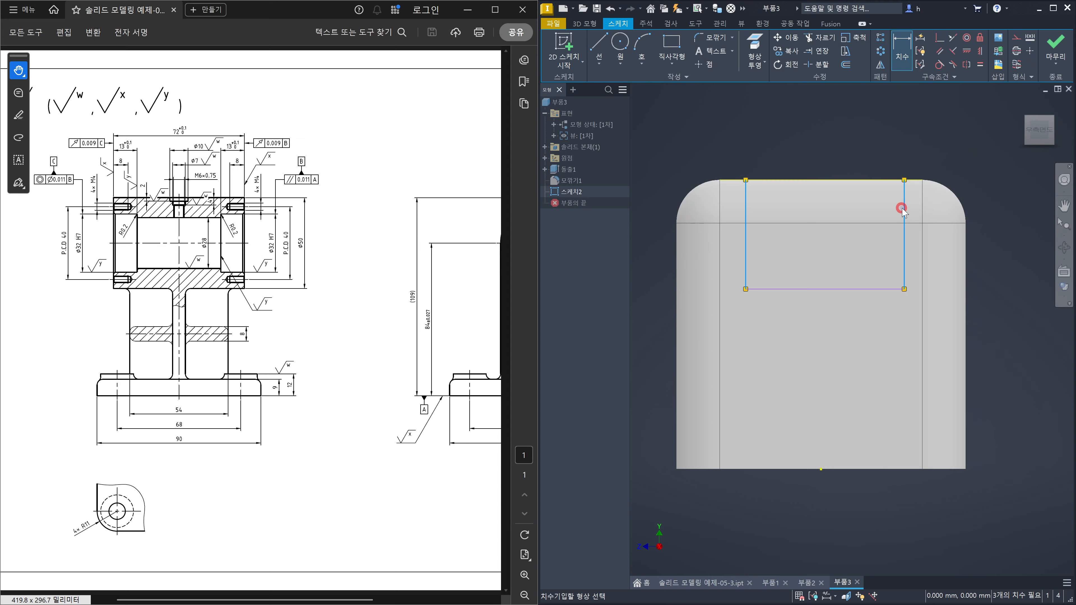
pyautogui.click(820, 147)
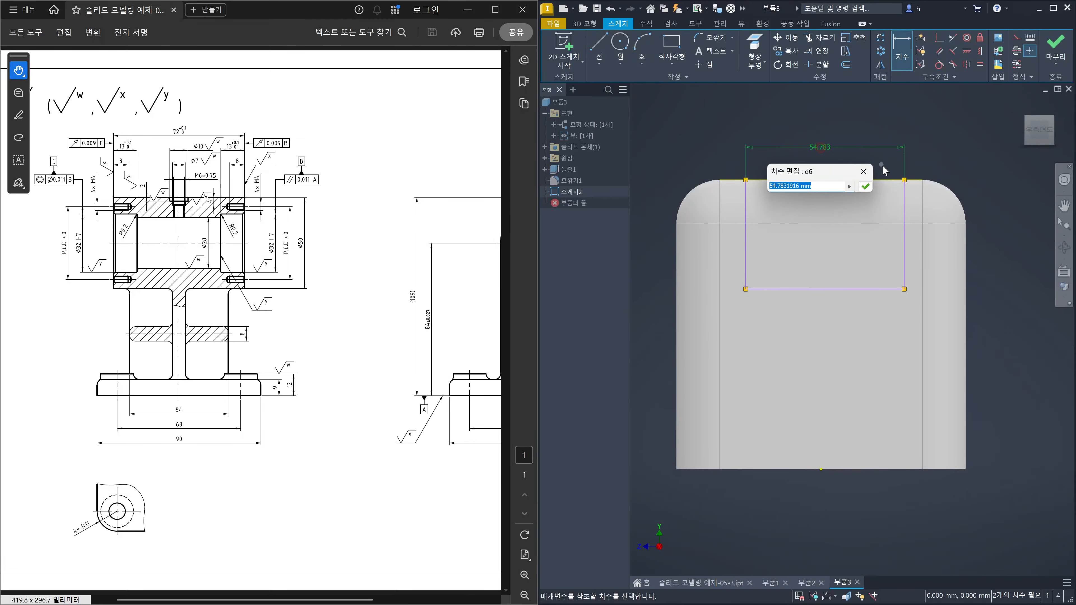
pyautogui.write('50')
pyautogui.press('Return')
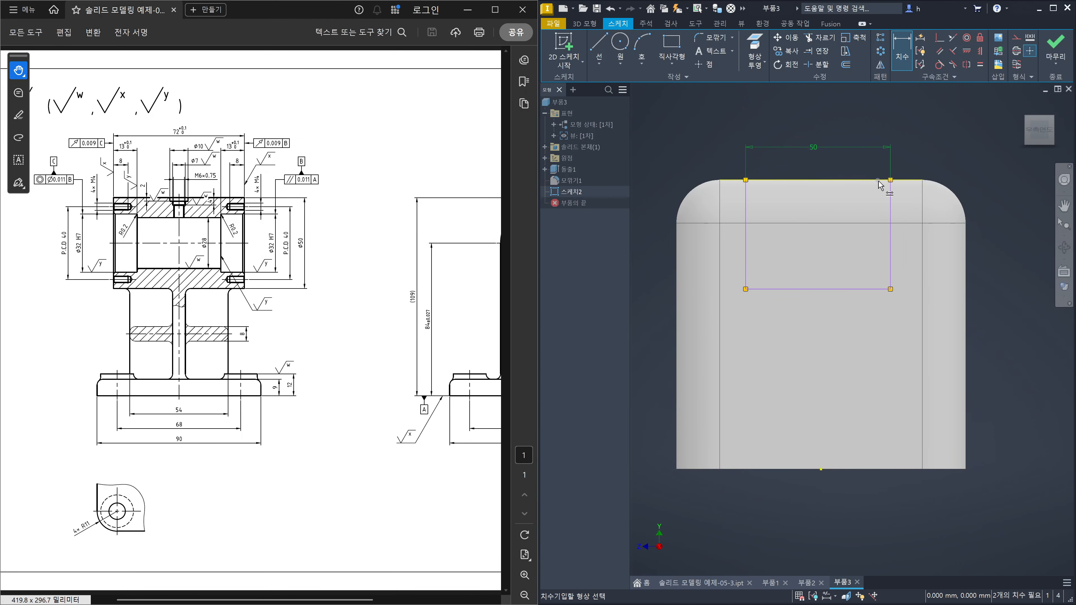
# - Dimension the rectangle's lower side 40 mm below the block's upper edge
pyautogui.click(873, 182)
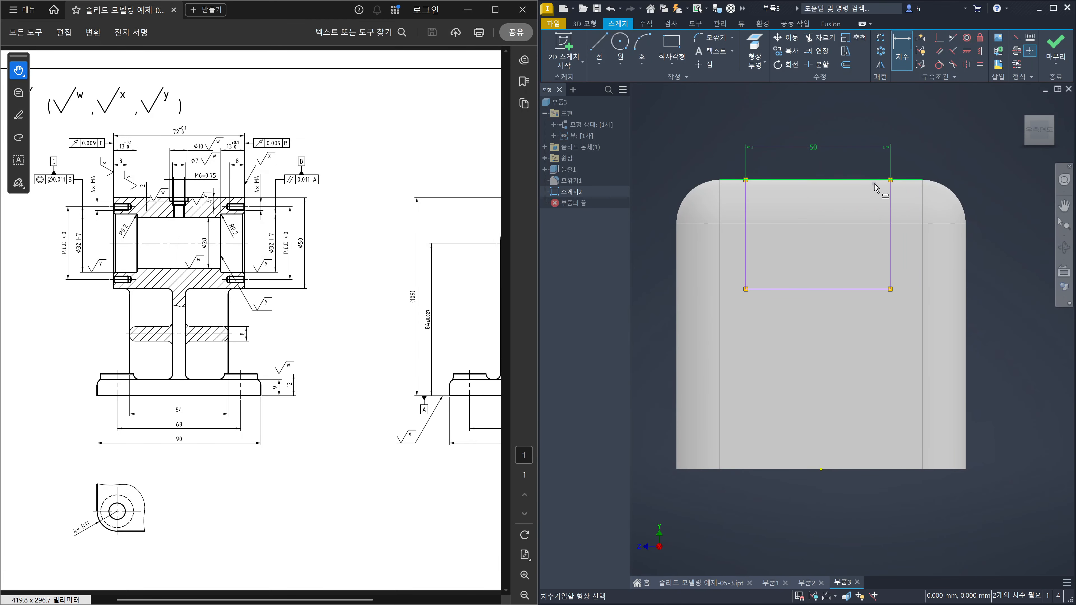
pyautogui.click(870, 289)
pyautogui.click(1004, 242)
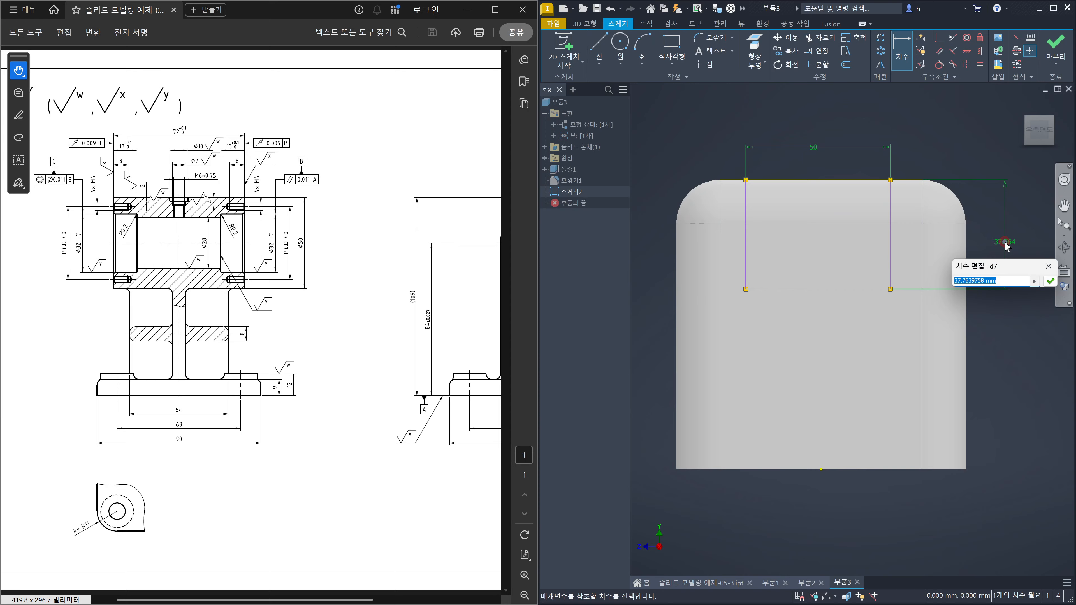
pyautogui.write('40')
pyautogui.press('Return')
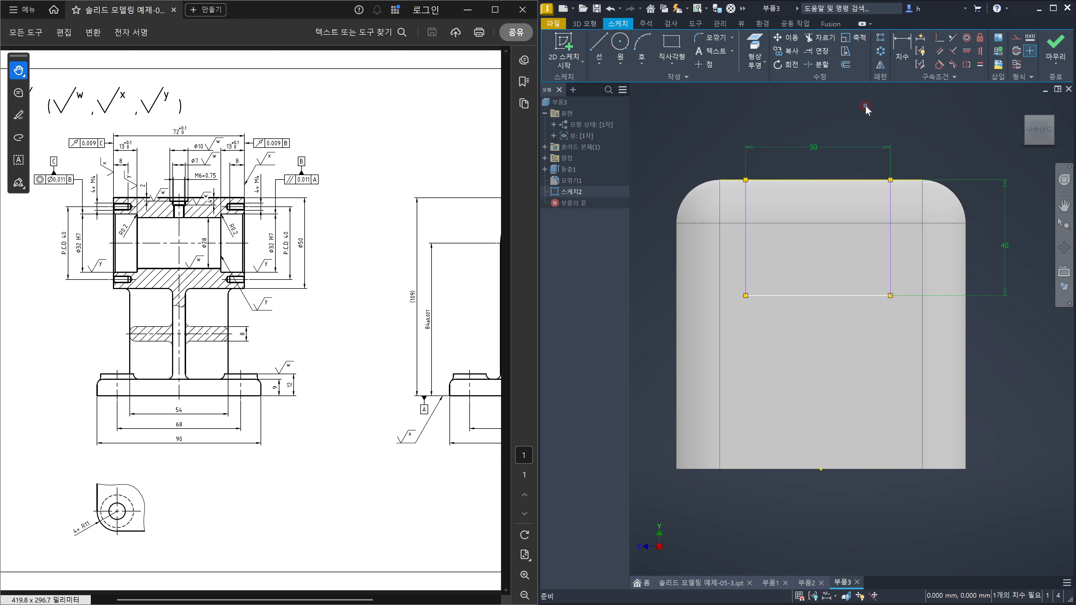
# - Align the midpoint of the rectangle's lower side vertically with the projected origin point to centre it on the face
pyautogui.press('i')
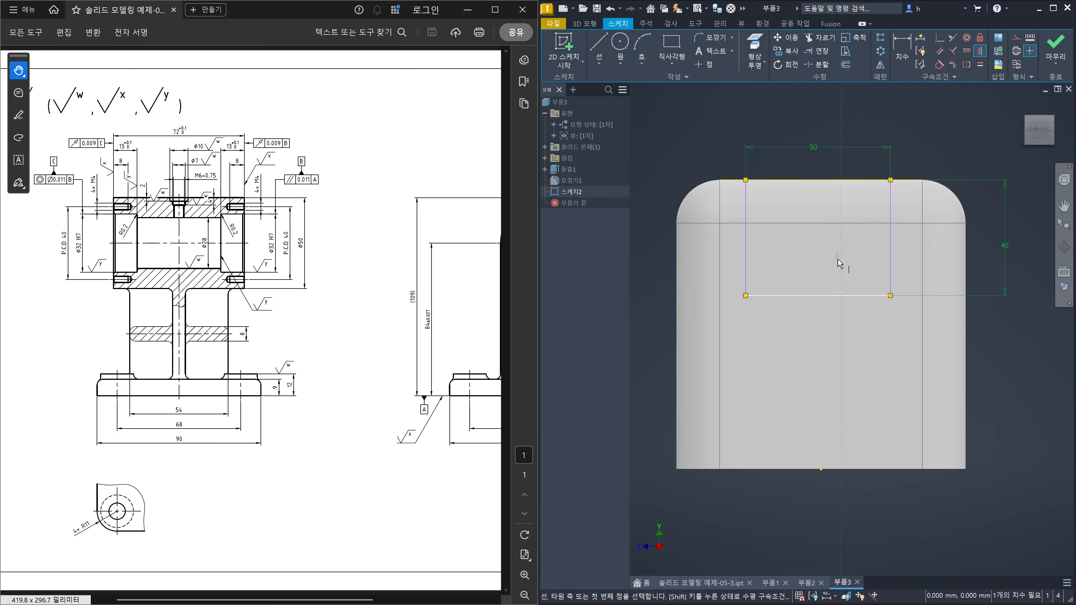
pyautogui.click(819, 296)
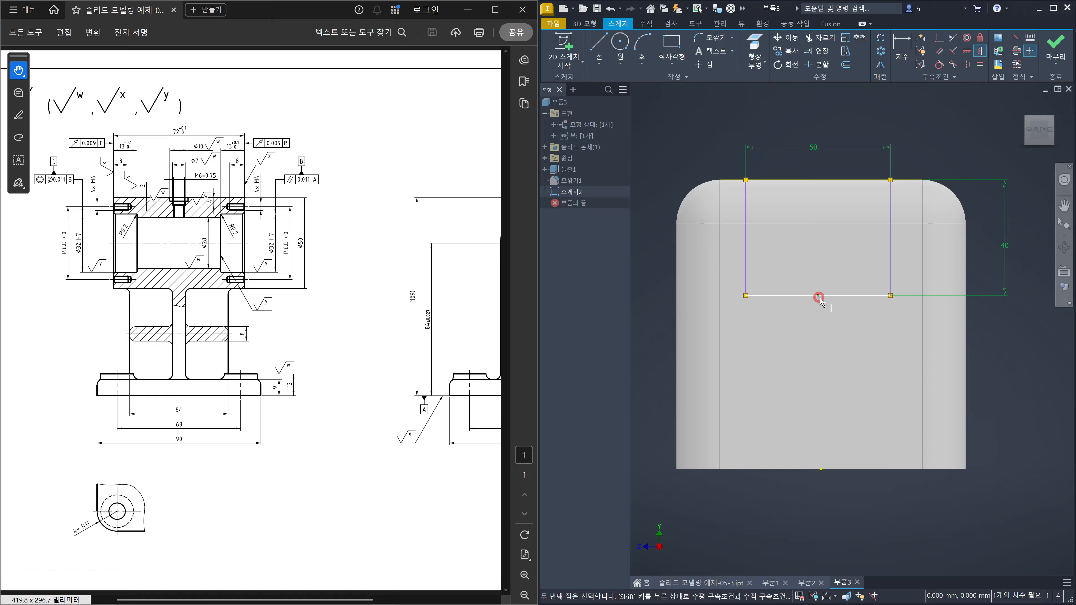
pyautogui.click(821, 469)
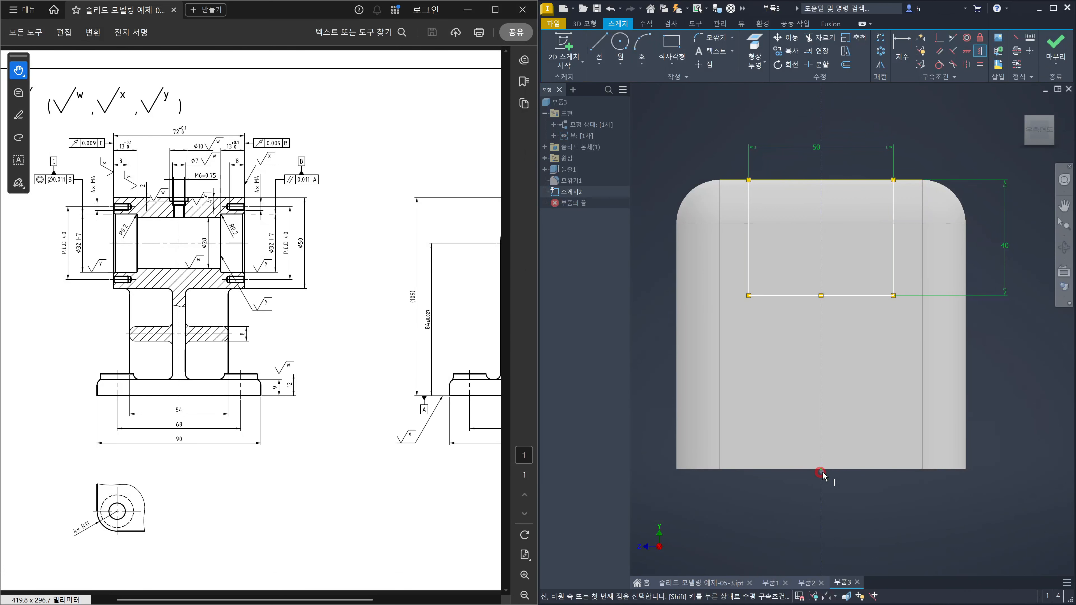
pyautogui.press('Escape')
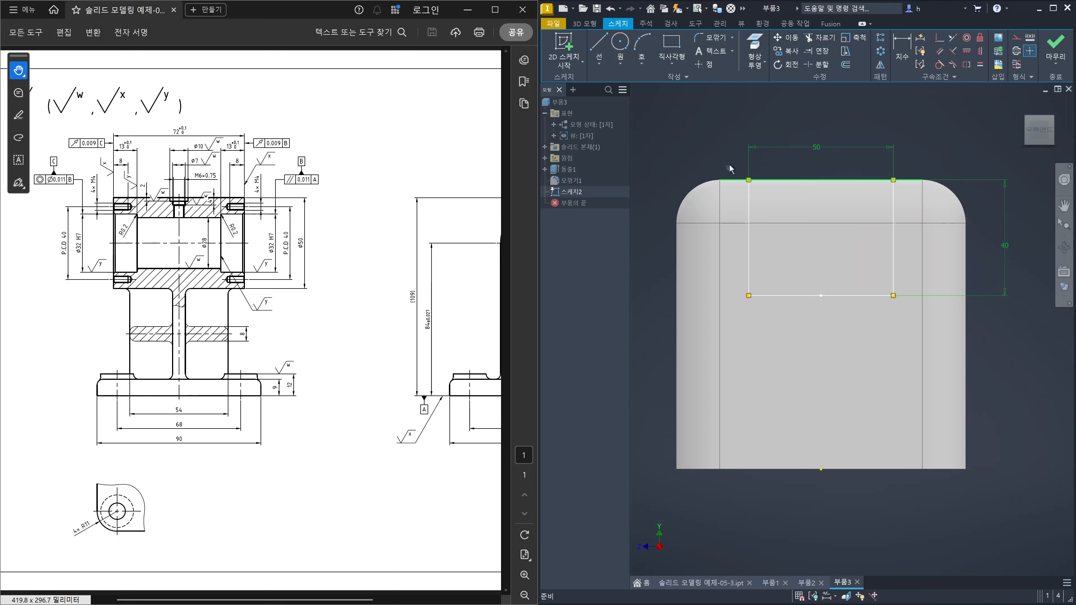
# - Round all four corners of the sketched rectangle with 3 mm 2D fillets
pyautogui.click(718, 127)
pyautogui.click(712, 39)
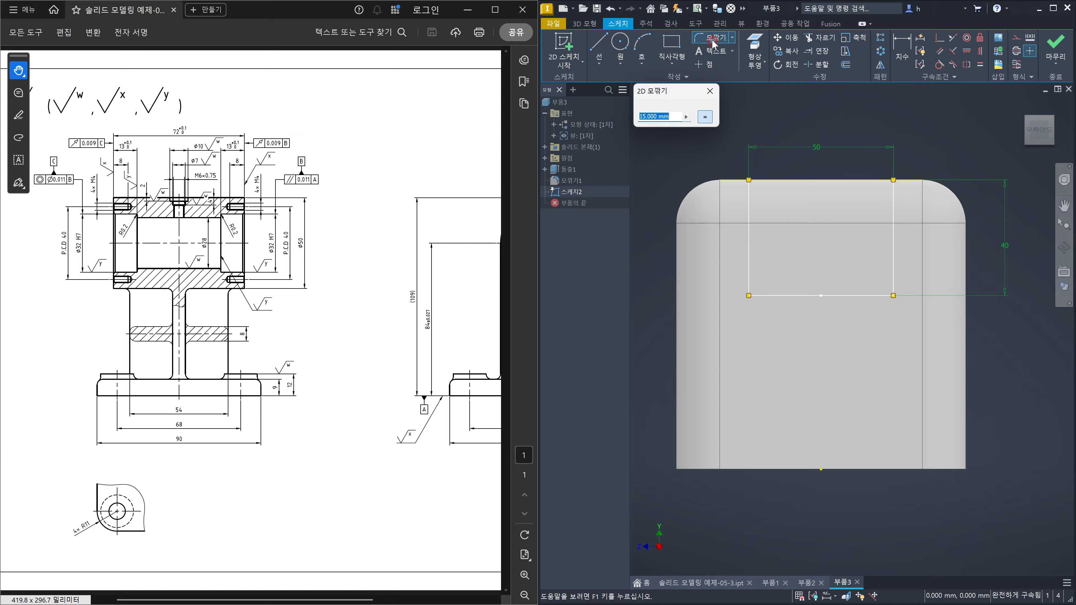
pyautogui.write('3')
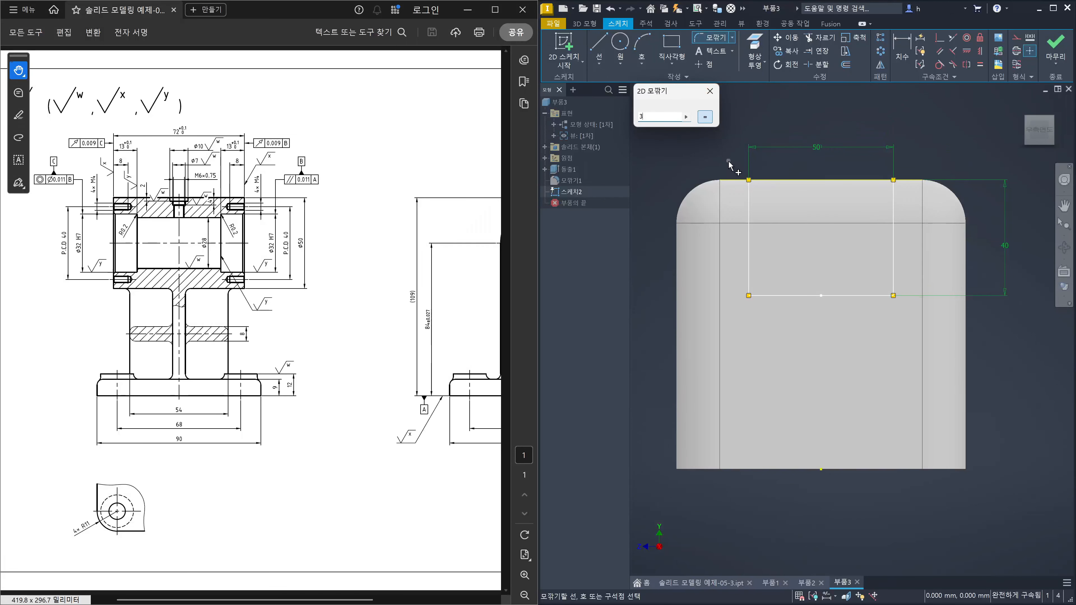
pyautogui.click(749, 193)
pyautogui.click(756, 181)
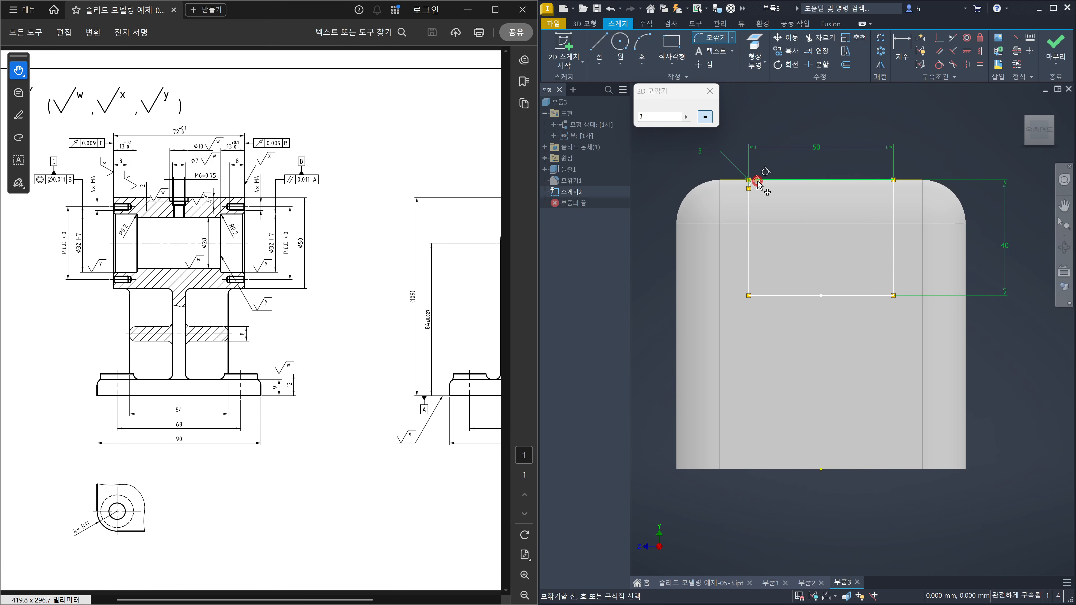
pyautogui.click(894, 193)
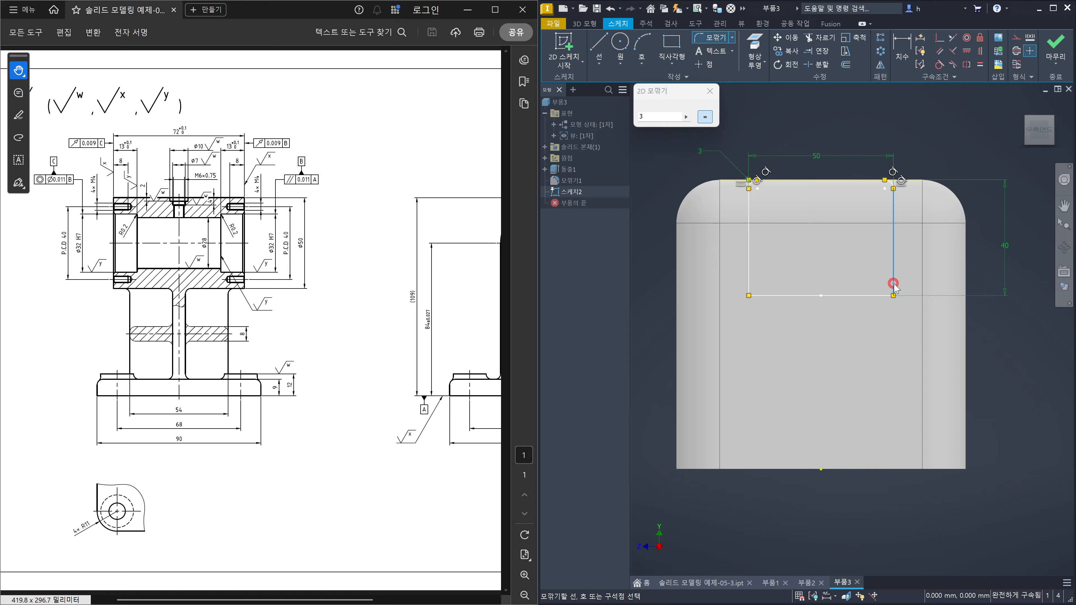
pyautogui.click(874, 296)
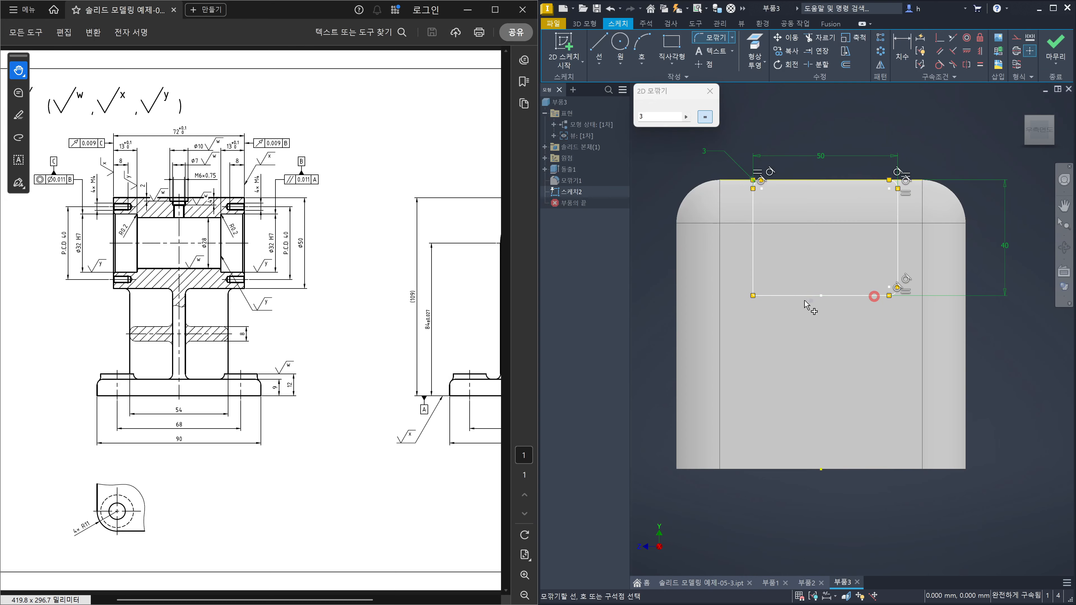
pyautogui.click(779, 295)
pyautogui.click(753, 275)
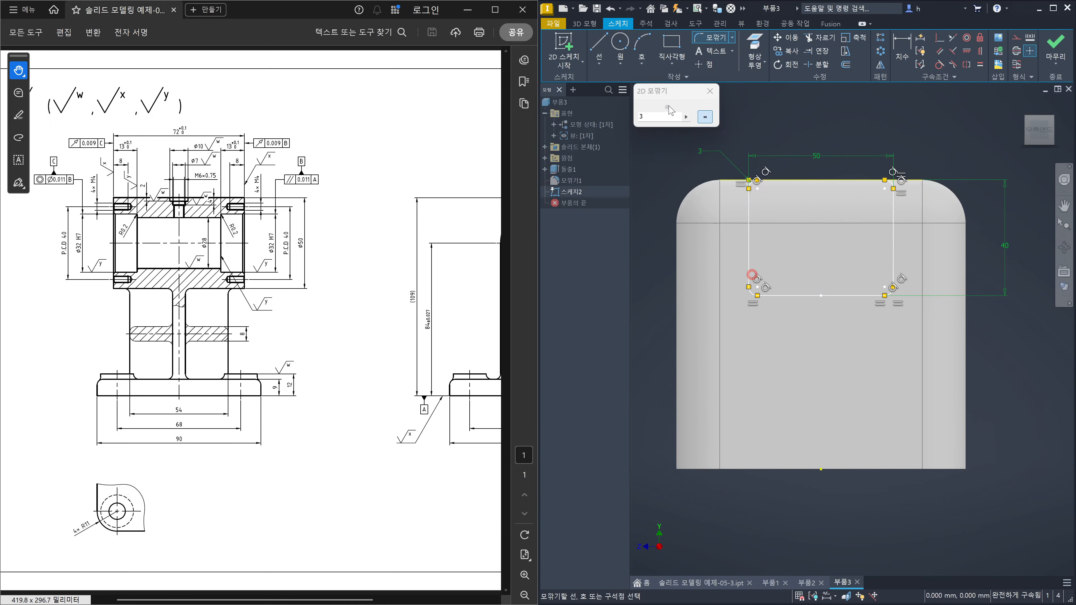
pyautogui.click(714, 91)
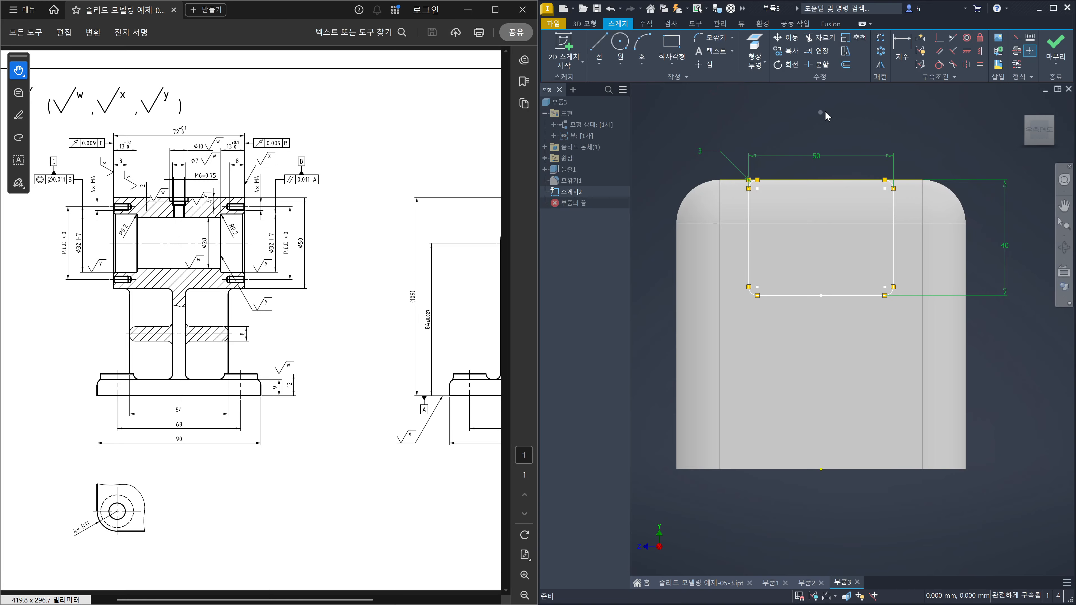
# - Start an asymmetric extrusion of the rounded rectangle, enter 5 mm as distance A and flip the two directions
pyautogui.press('e')
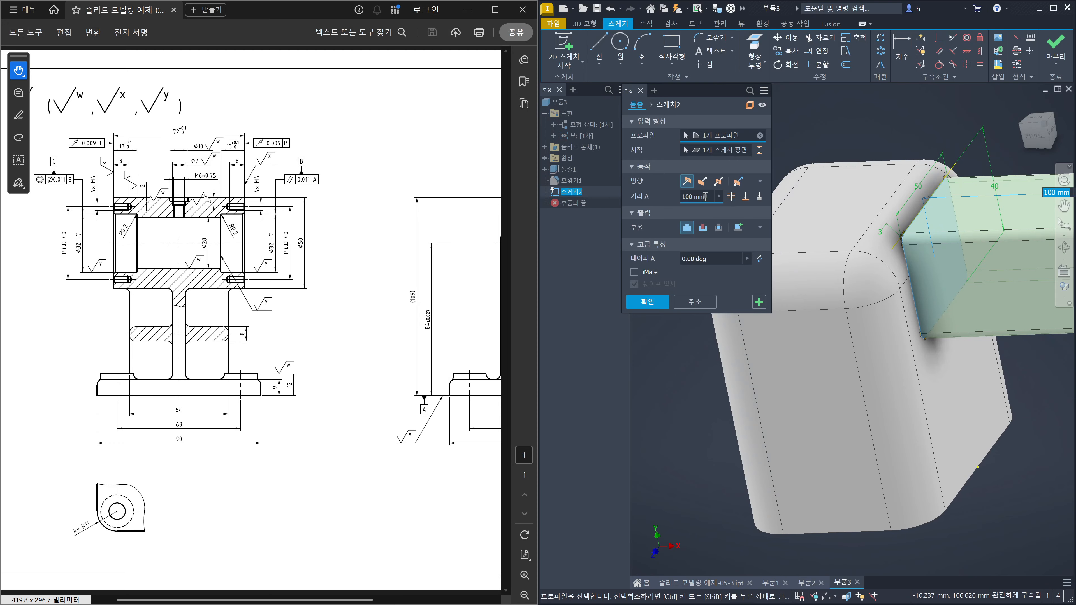
pyautogui.click(717, 181)
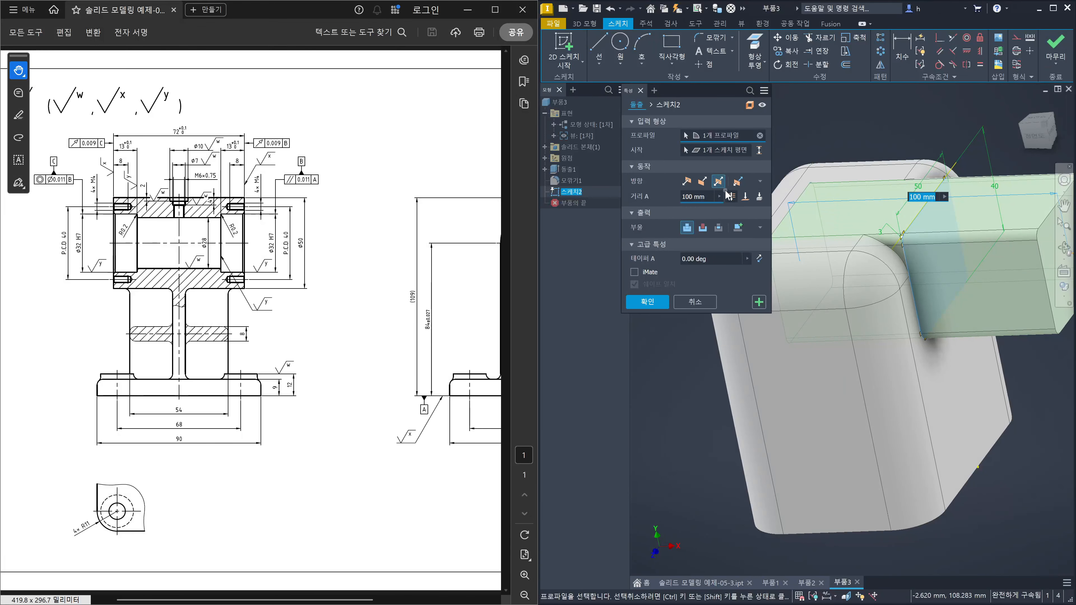
pyautogui.click(737, 182)
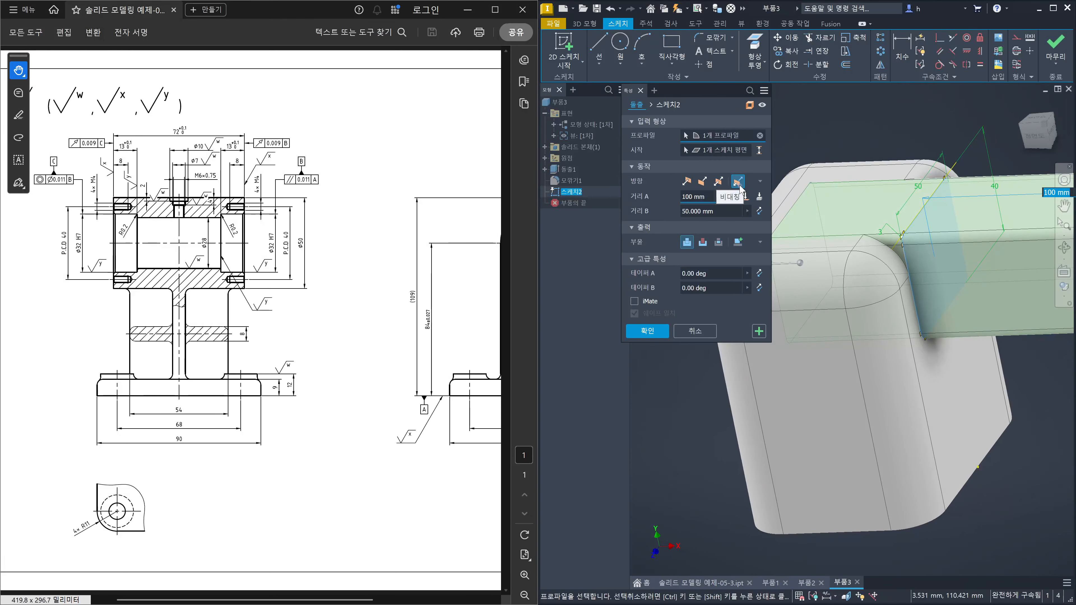
pyautogui.click(708, 197)
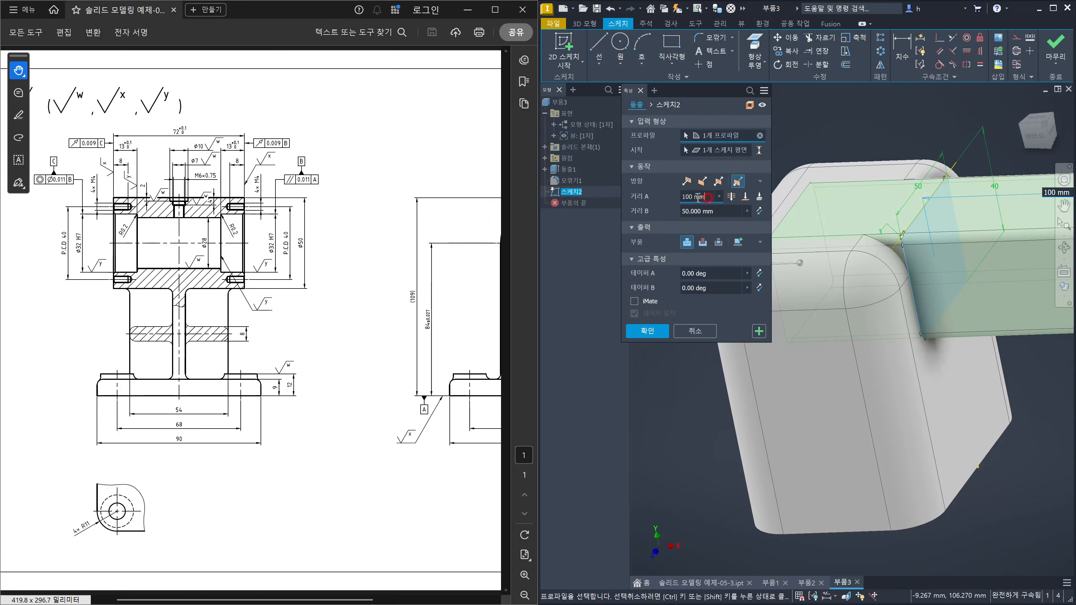
pyautogui.write('5')
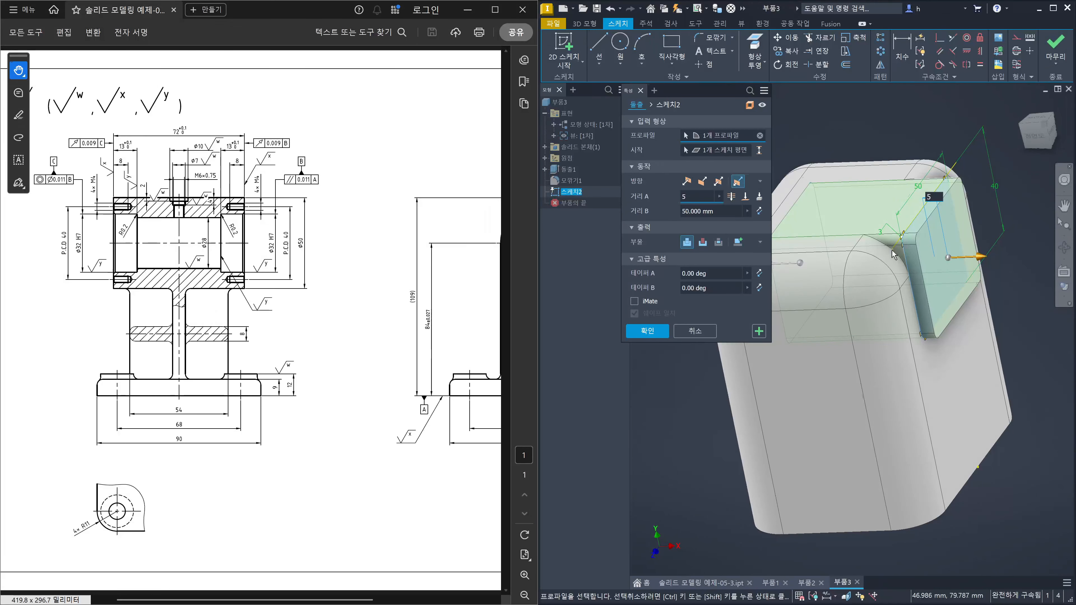
pyautogui.click(760, 212)
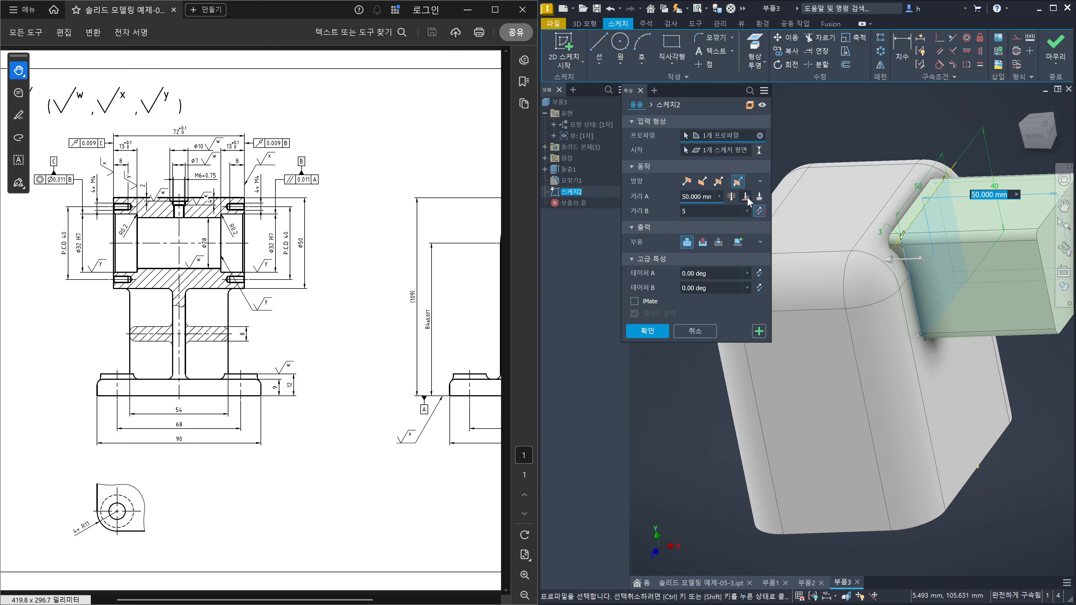
# - Try the To and To Next extents for the extrusion and return to the asymmetric direction
pyautogui.click(744, 196)
pyautogui.click(759, 198)
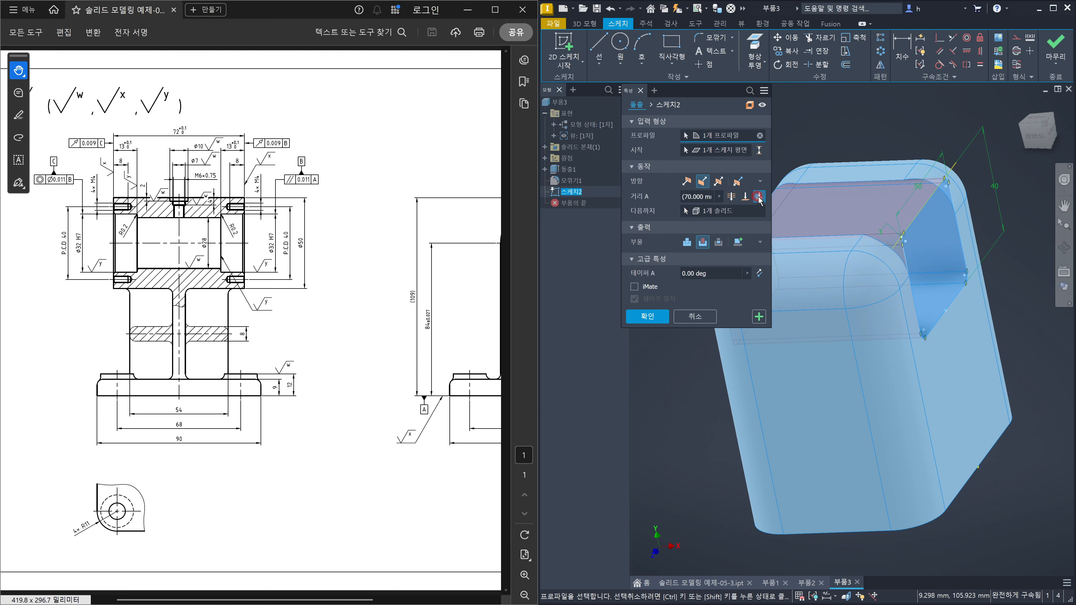
pyautogui.click(737, 182)
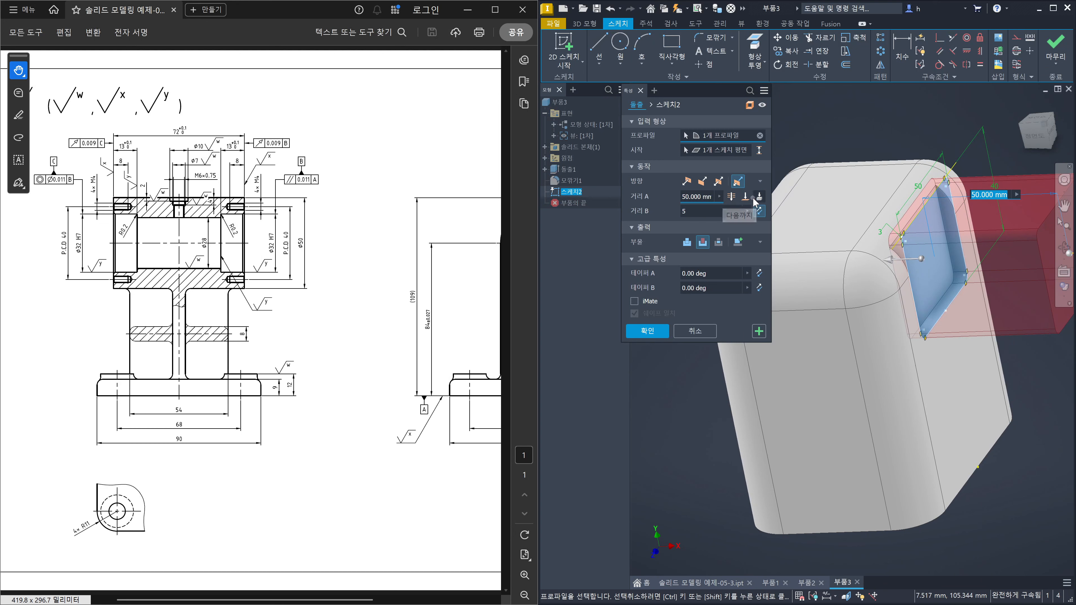
# - Set the extrusion's distance A to 5 mm and its output to a new solid
pyautogui.click(712, 197)
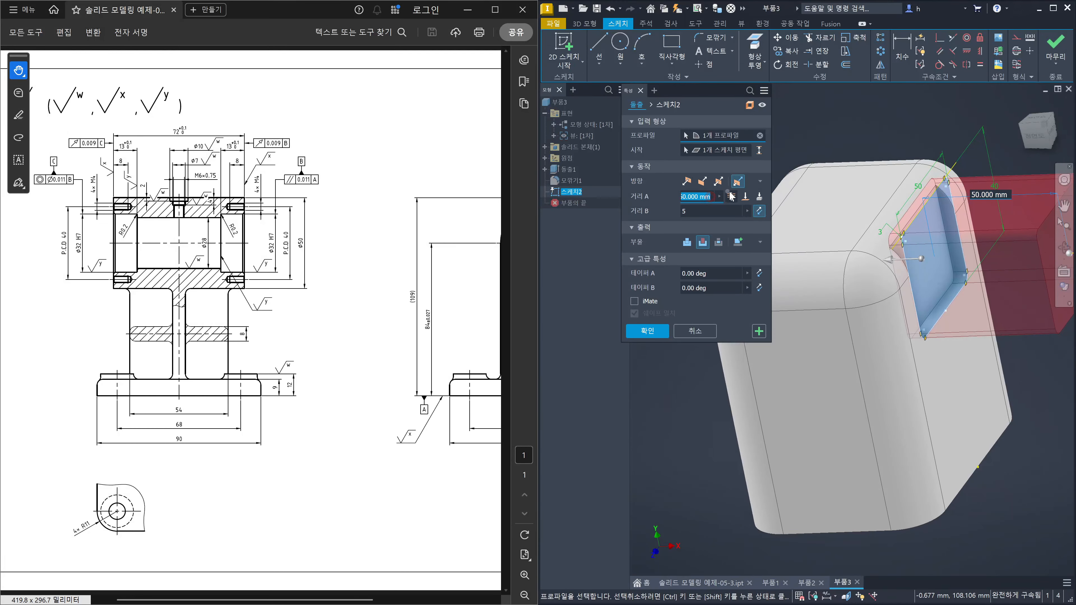
pyautogui.write('5')
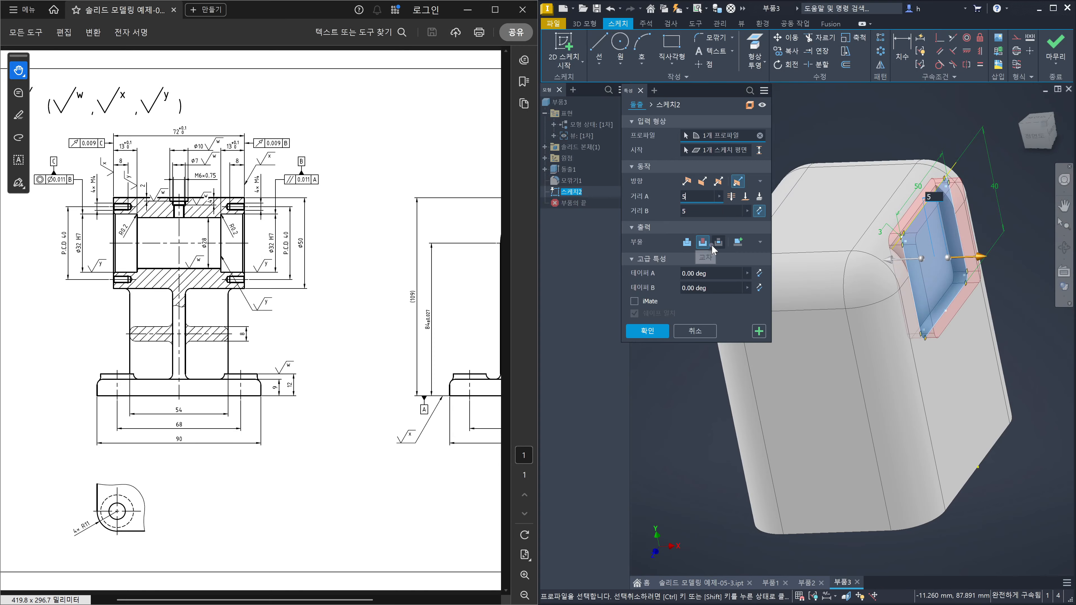
pyautogui.click(738, 243)
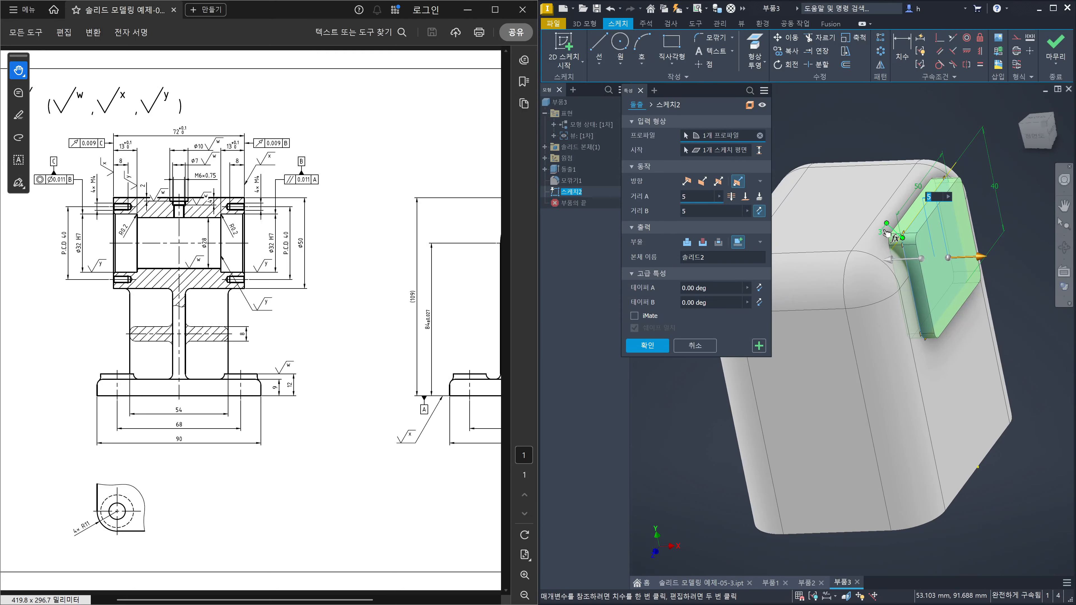
# - Take the extrusion's distance B from a measurement of the block's 70 mm depth
pyautogui.click(747, 211)
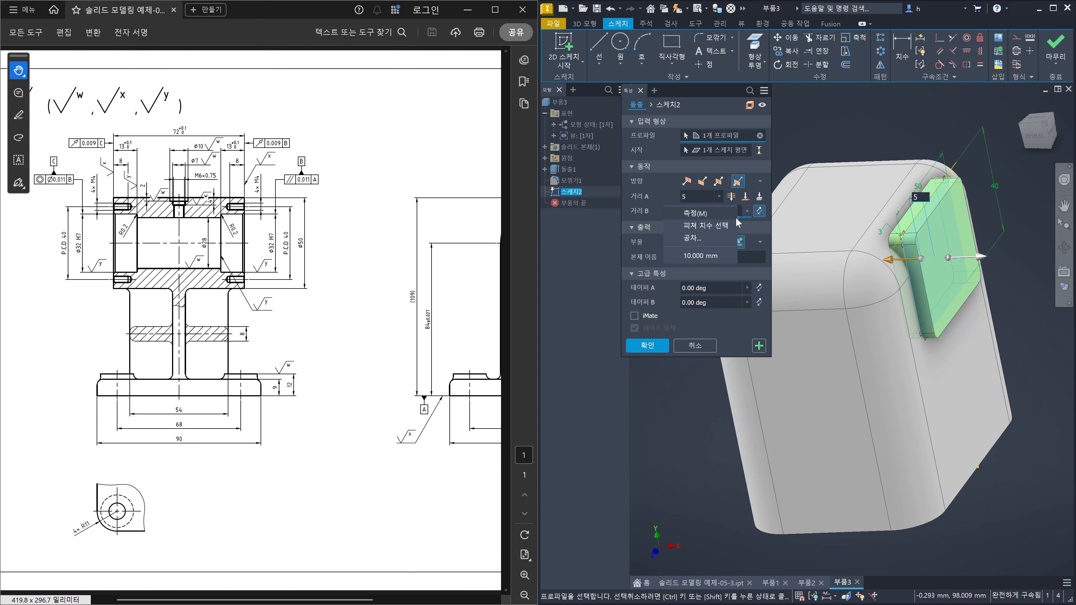
pyautogui.click(703, 214)
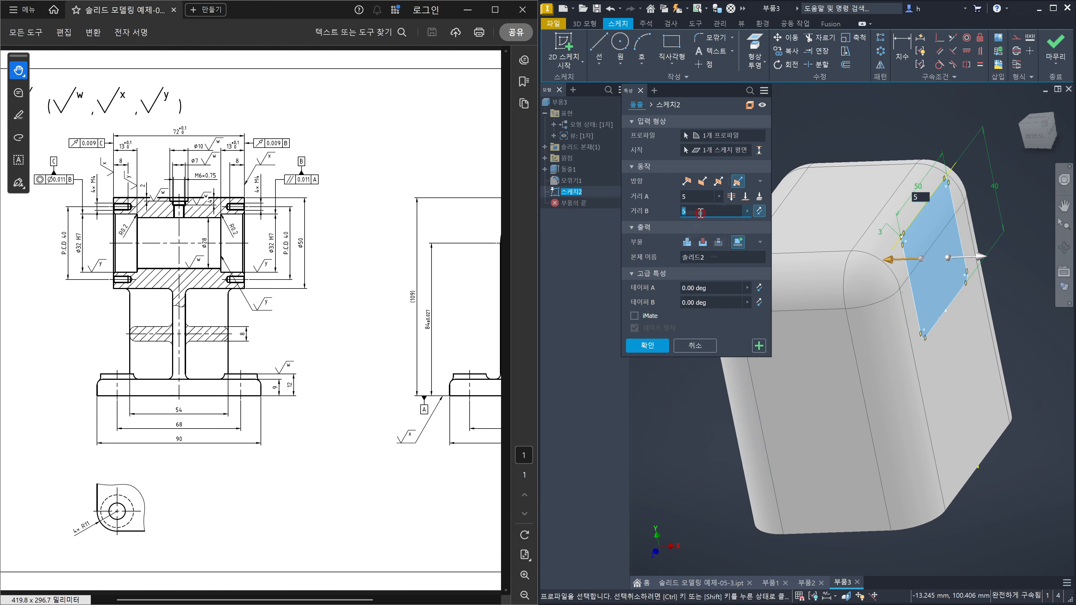
pyautogui.click(880, 210)
# - Shorten the extrusion's distance B to 24.5 mm with its direction manipulator in the model
pyautogui.scroll(-2, 939, 254)
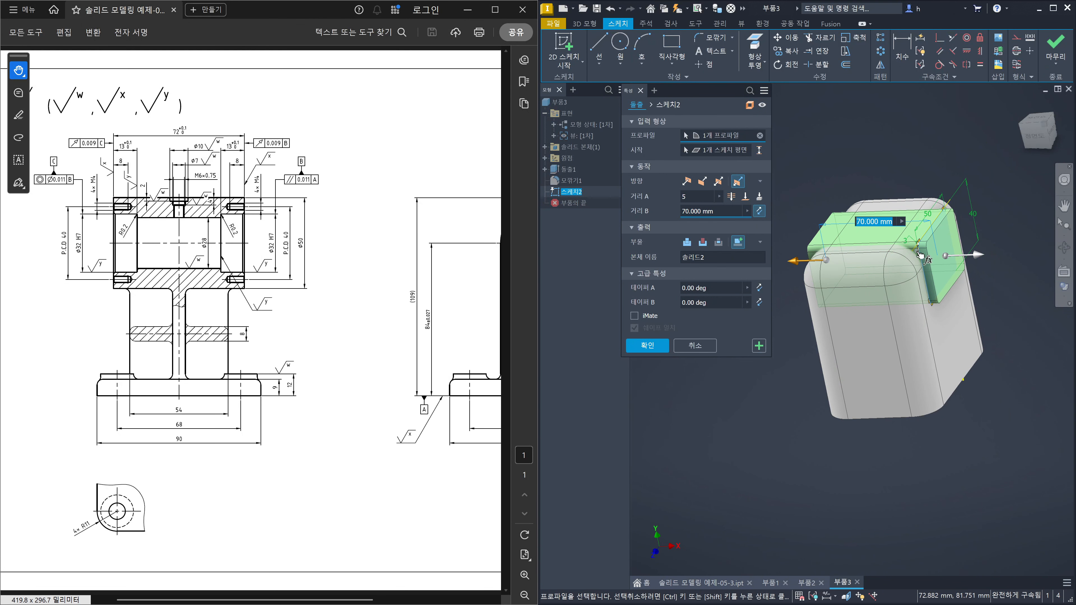
pyautogui.scroll(3, 892, 259)
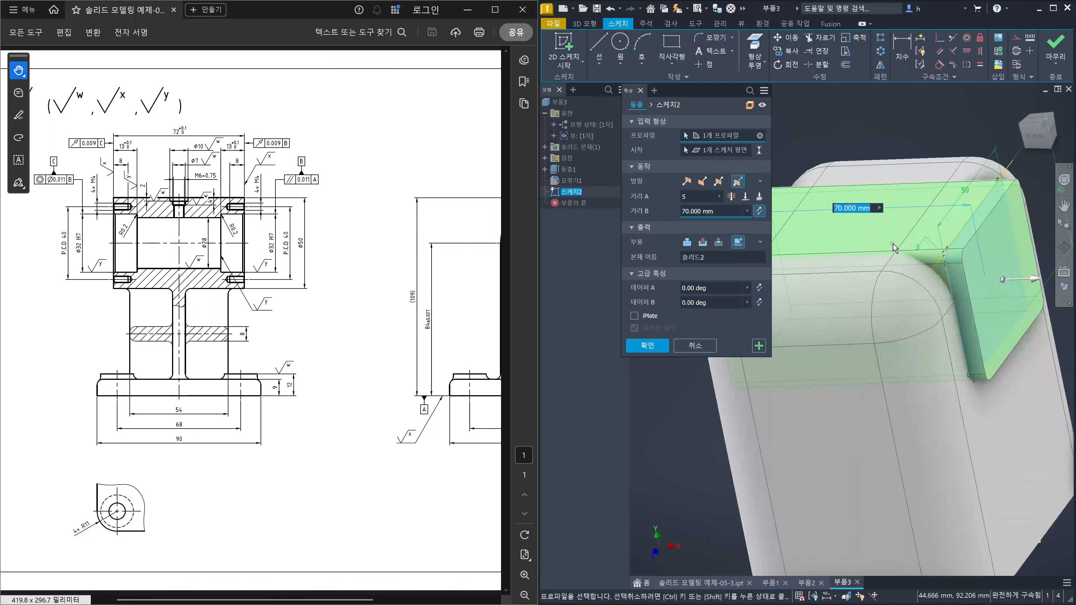
pyautogui.moveTo(891, 246); pyautogui.dragTo(1017, 325, button='middle')
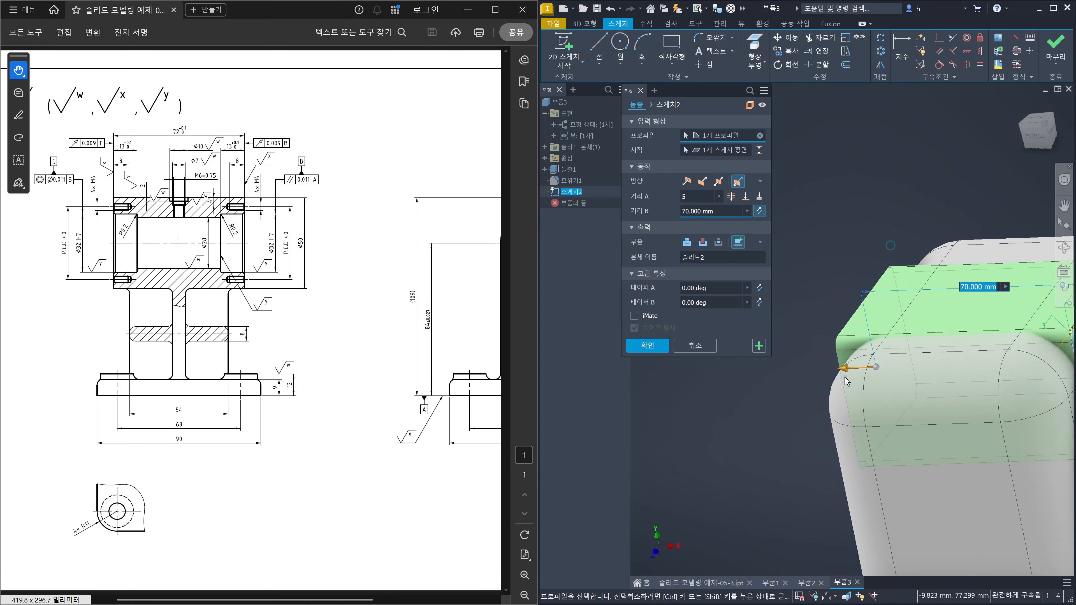
pyautogui.moveTo(845, 371); pyautogui.dragTo(1005, 367)
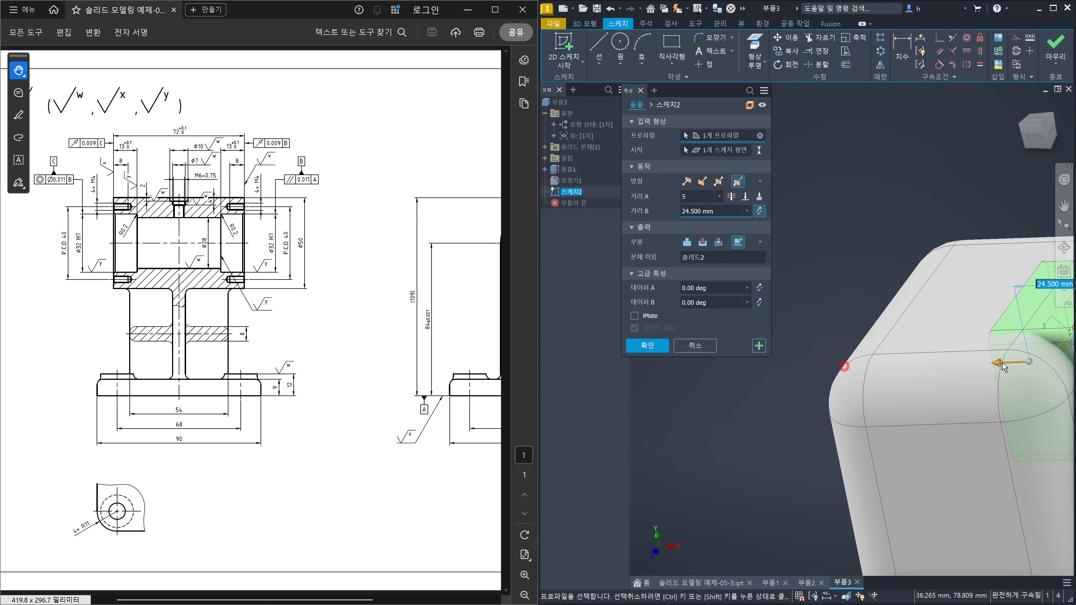
# - Take the extrusion's distance B again by measuring the block's 70 mm depth along its top
pyautogui.scroll(-2, 988, 353)
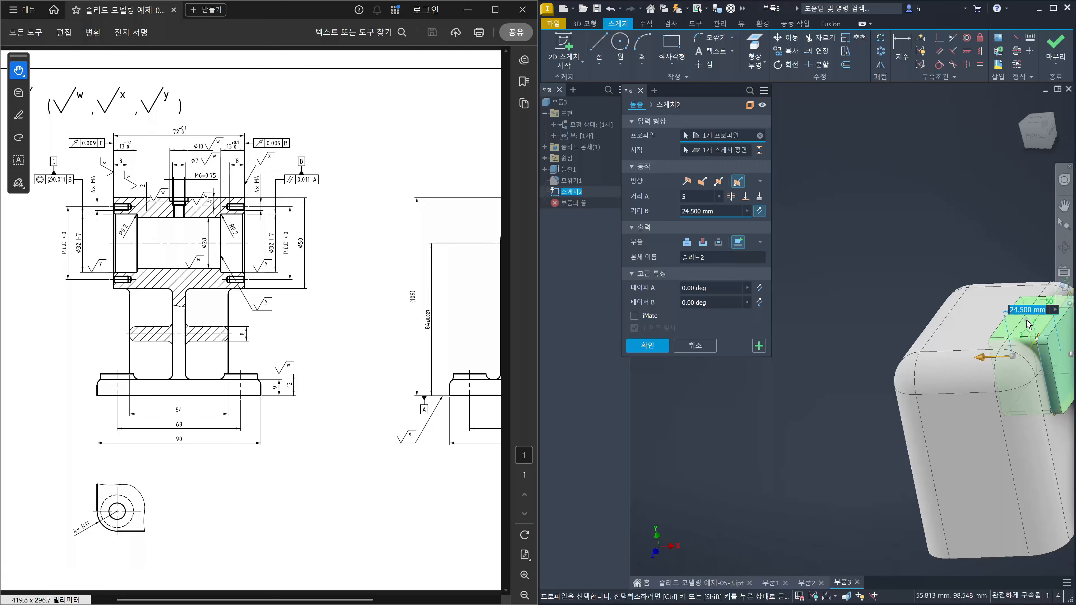
pyautogui.keyDown('shift'); pyautogui.moveTo(1011, 345); pyautogui.dragTo(879, 387, button='middle'); pyautogui.keyUp('shift')
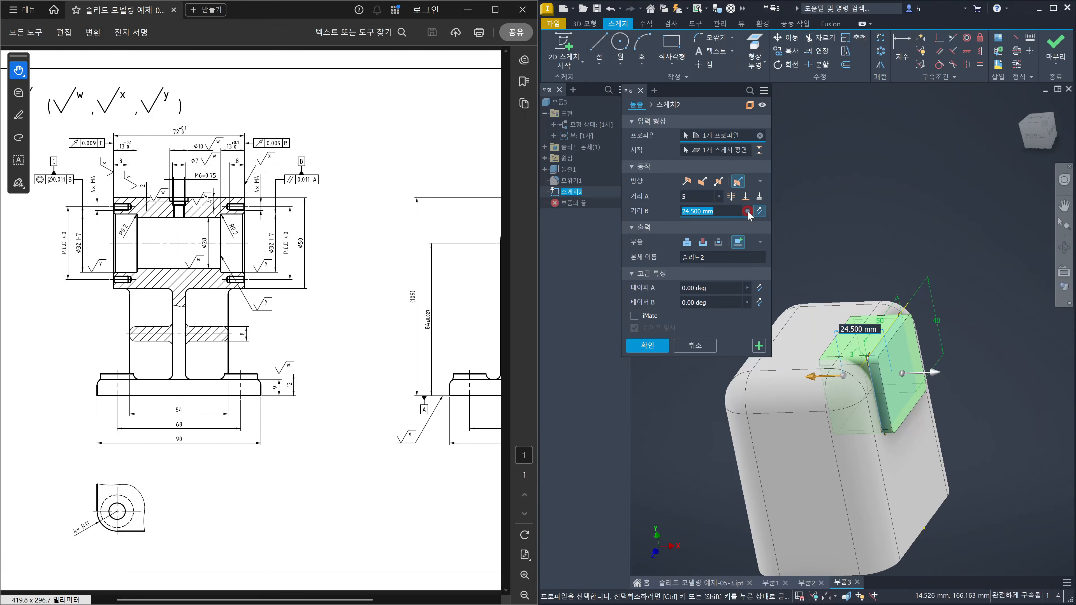
pyautogui.click(748, 211)
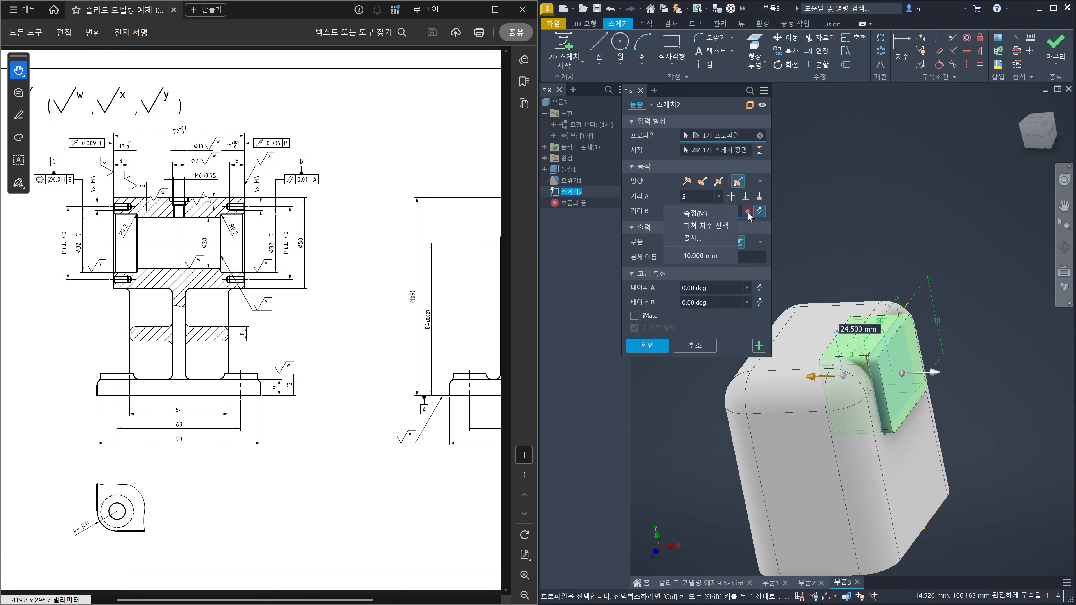
pyautogui.click(712, 213)
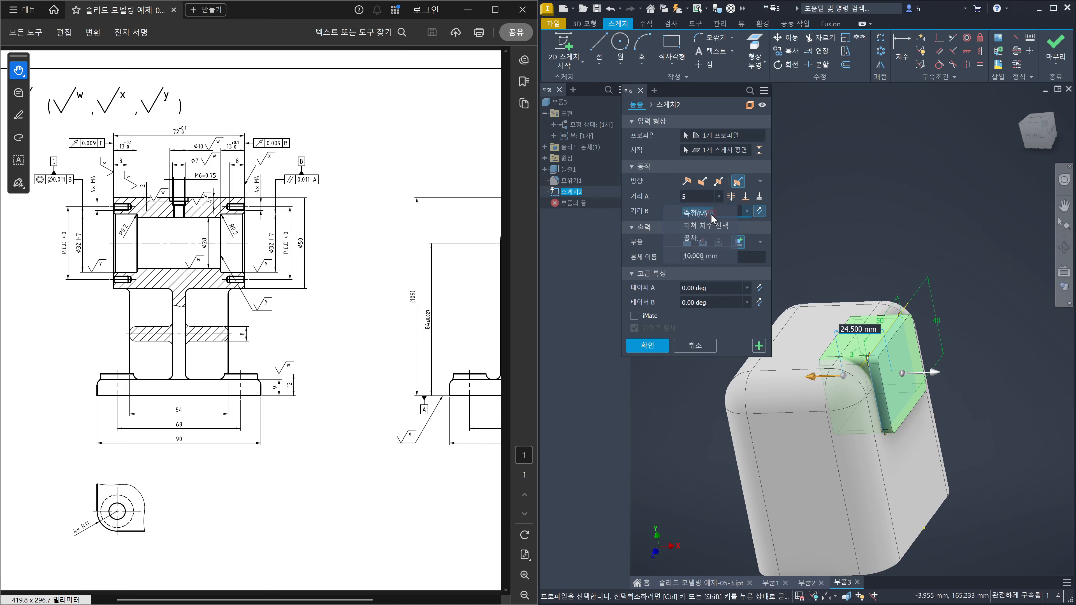
pyautogui.click(872, 315)
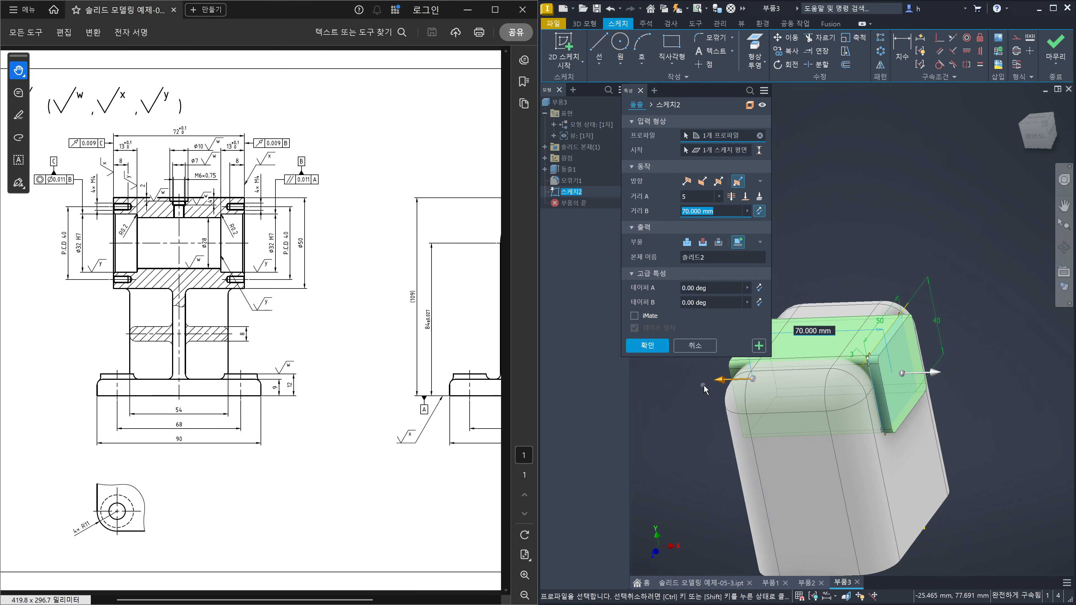
# - Shorten the extrusion's distance B to 25.25 mm with its direction manipulator and complete the extrusion as a new solid
pyautogui.moveTo(724, 386); pyautogui.dragTo(873, 430, button='middle')
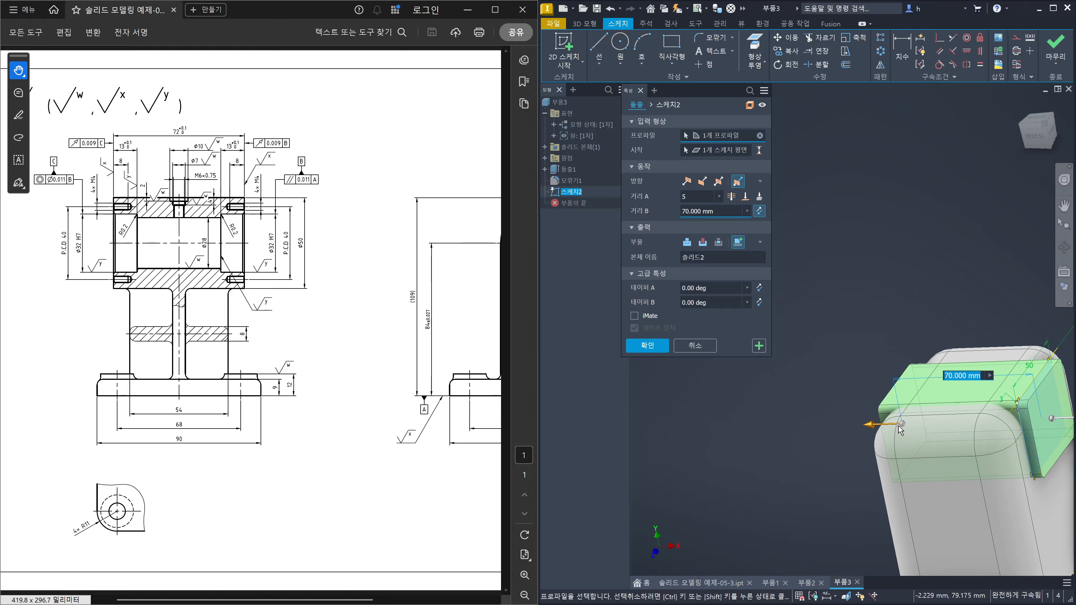
pyautogui.moveTo(872, 425); pyautogui.dragTo(963, 428)
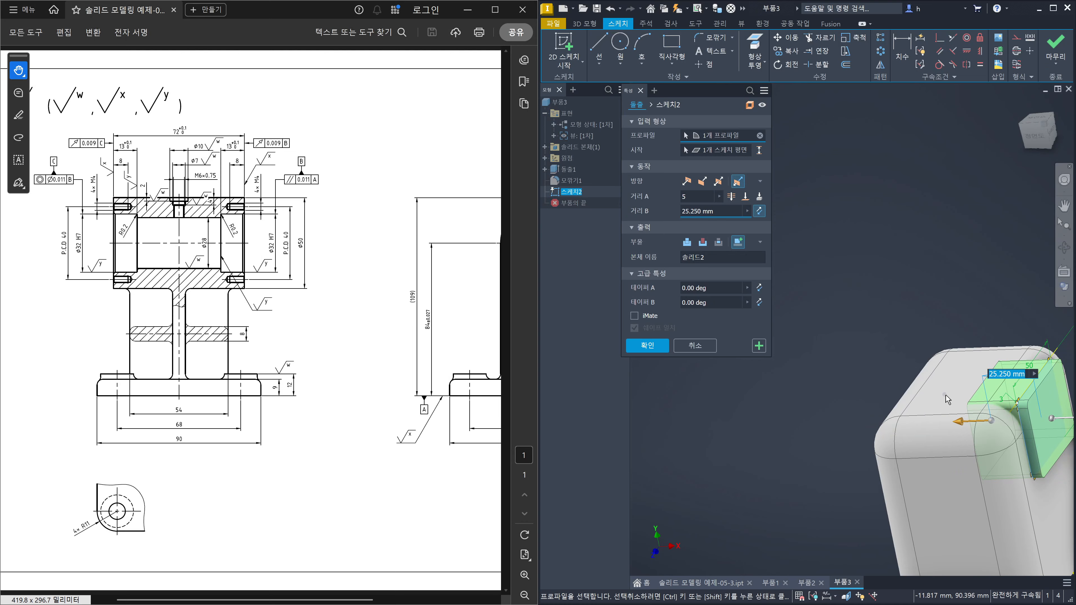
pyautogui.click(655, 344)
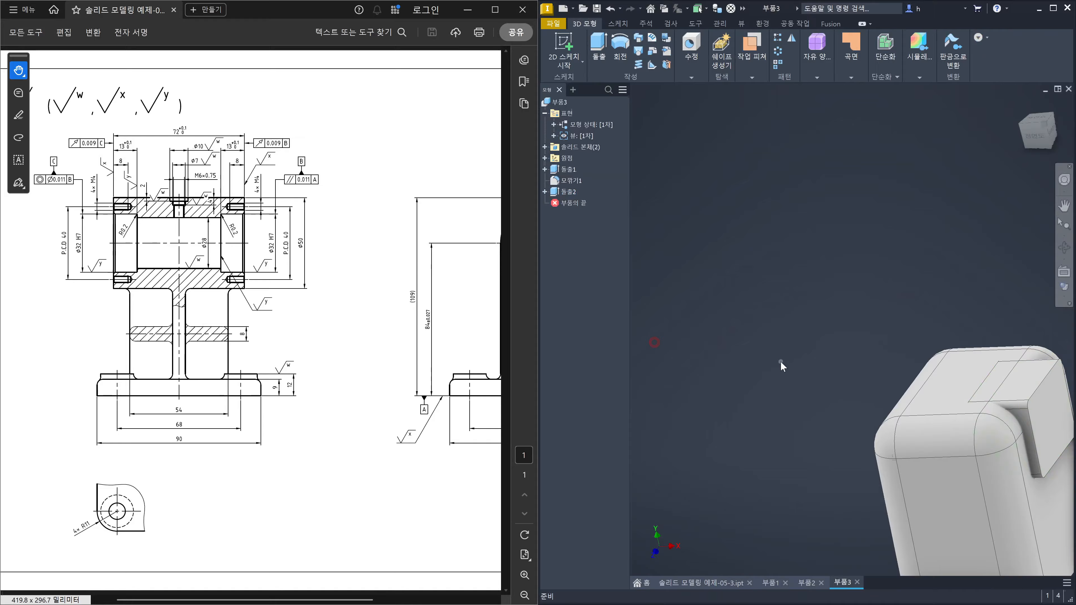
# - Examine where the two solids overlap at the block's rounded edge, and compare with the joined wall and base in 부품2
pyautogui.middleClick(906, 378)
pyautogui.scroll(3, 754, 375)
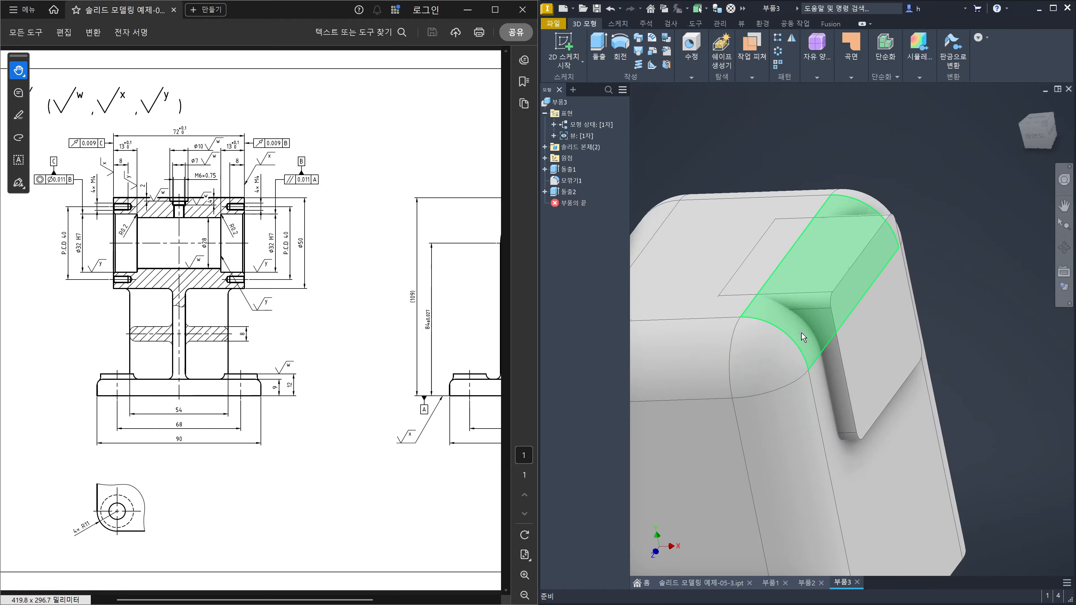
pyautogui.click(815, 312)
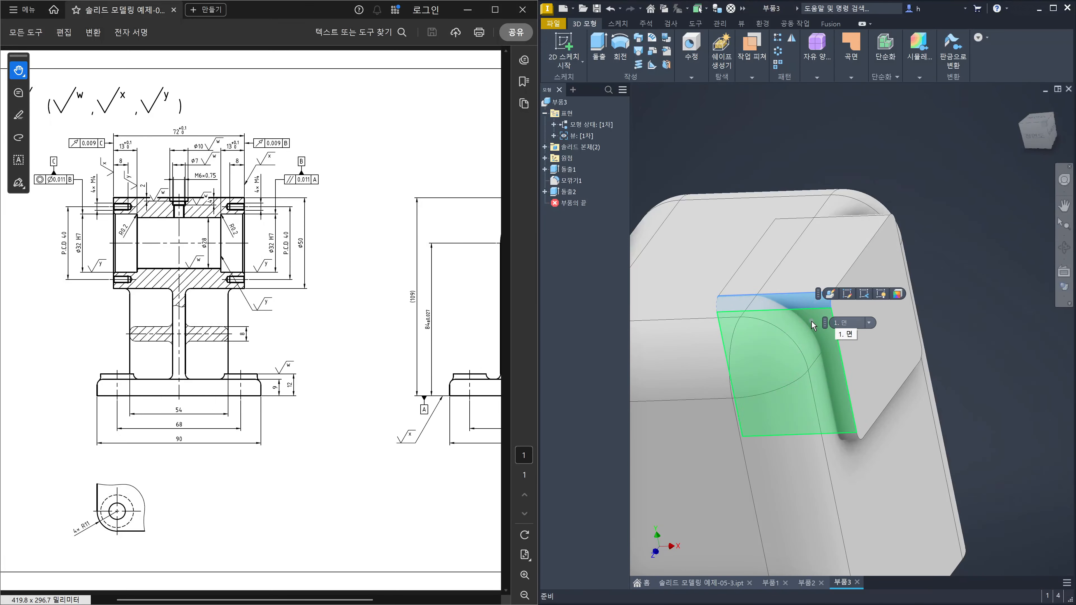
pyautogui.click(739, 133)
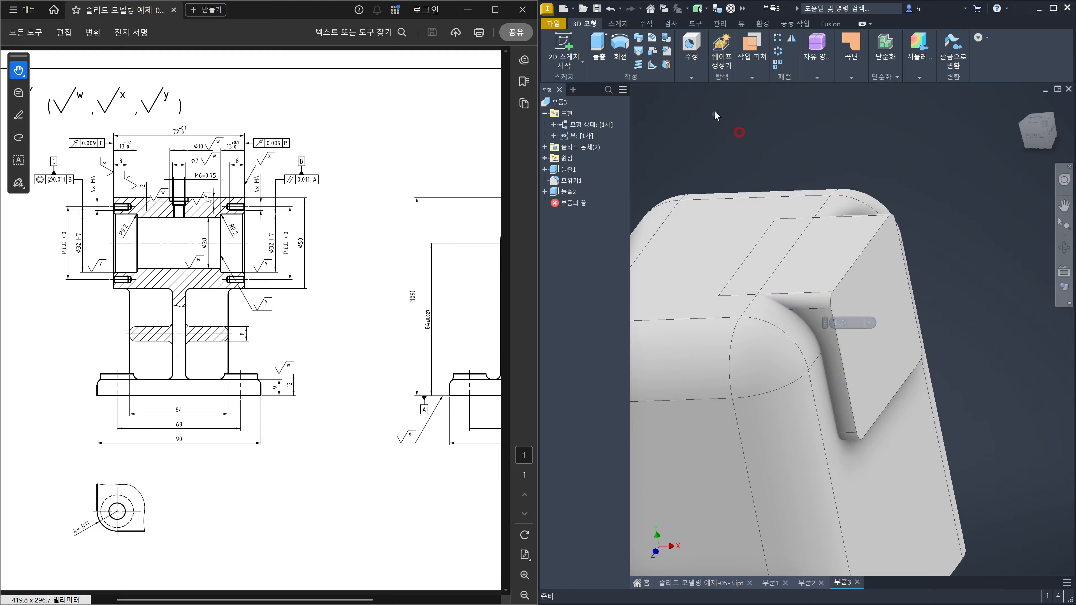
pyautogui.click(698, 75)
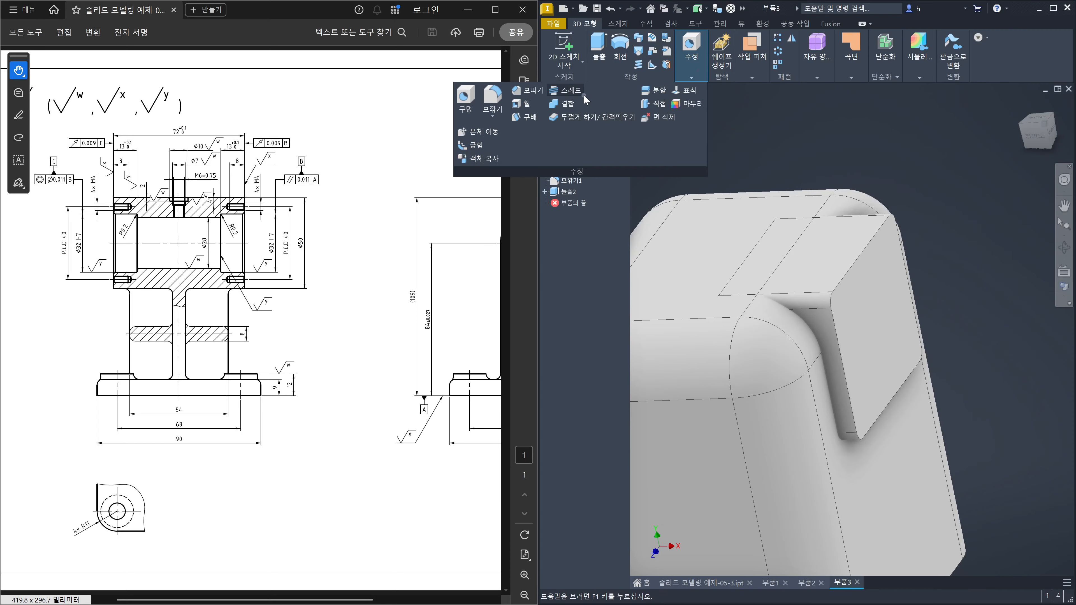
pyautogui.click(969, 194)
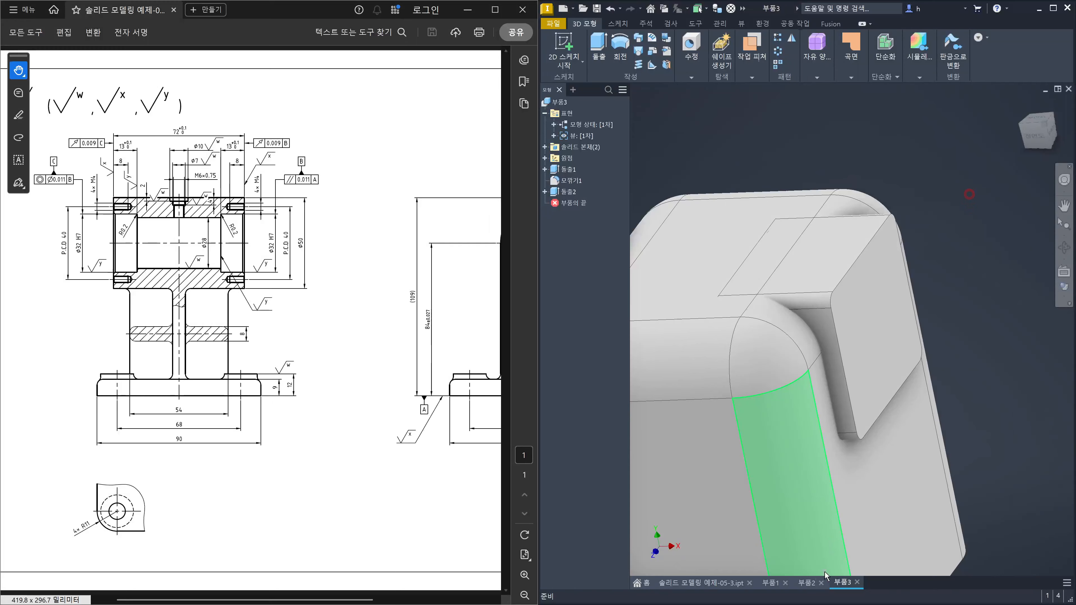
pyautogui.click(807, 583)
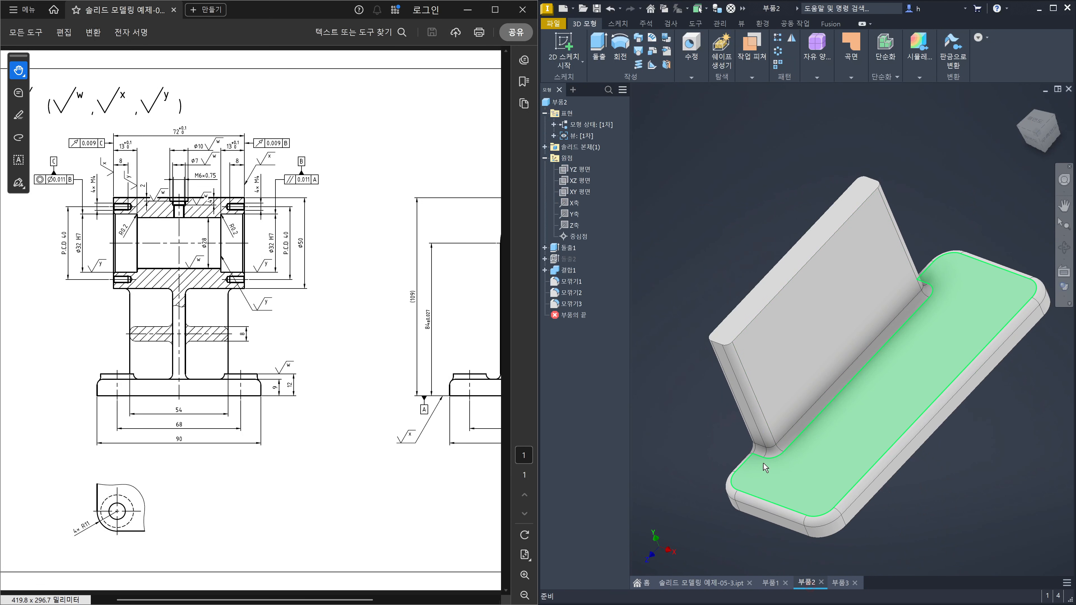
pyautogui.keyDown('shift'); pyautogui.moveTo(759, 440); pyautogui.dragTo(806, 456, button='middle'); pyautogui.keyUp('shift')
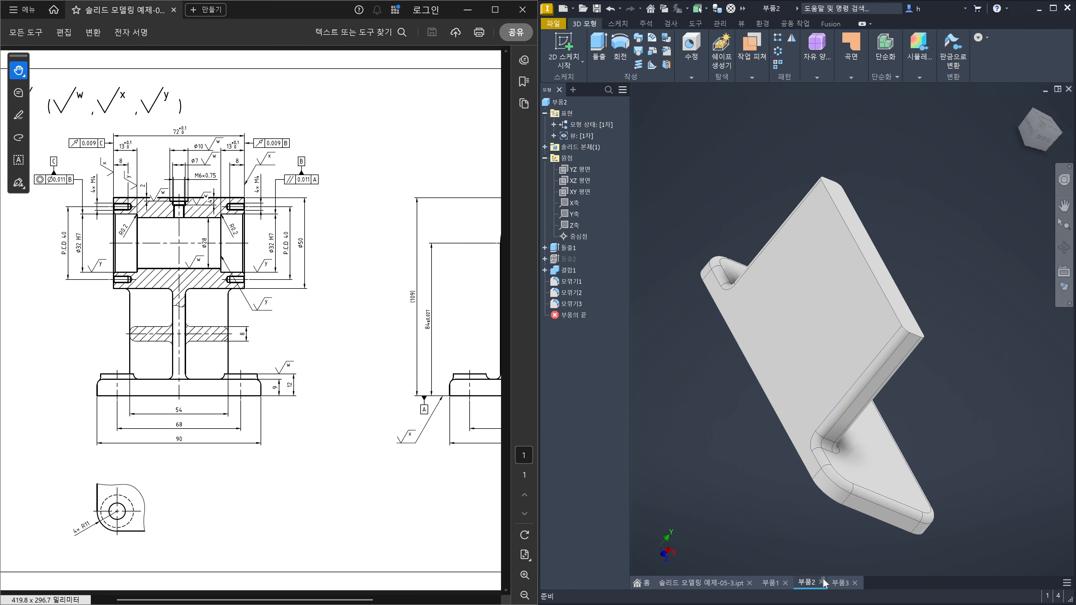
pyautogui.click(841, 582)
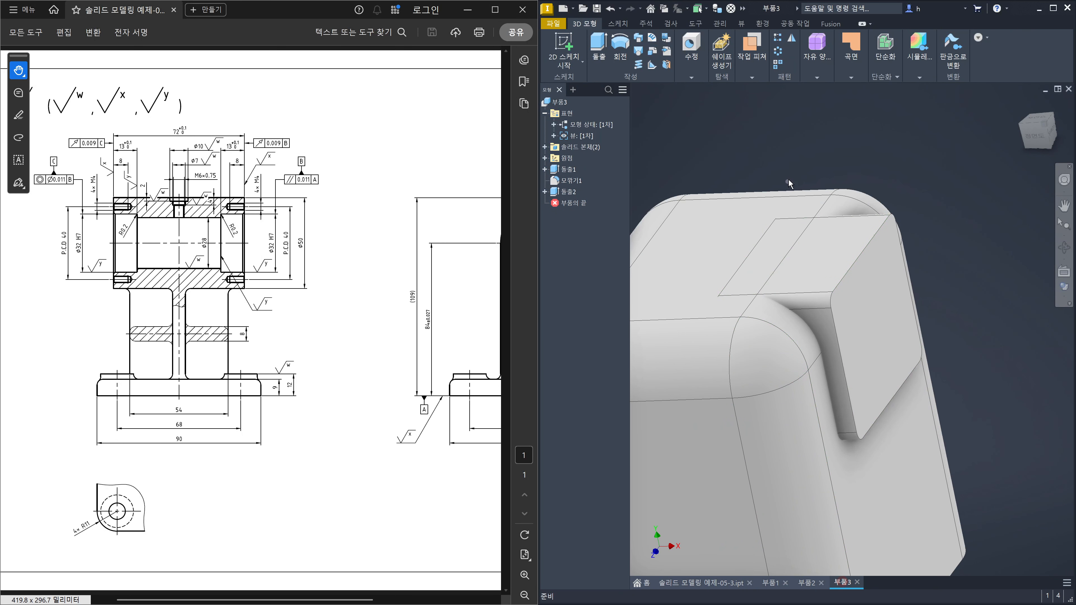
# - Combine the extruded solid with the rounded block using Join
pyautogui.click(690, 77)
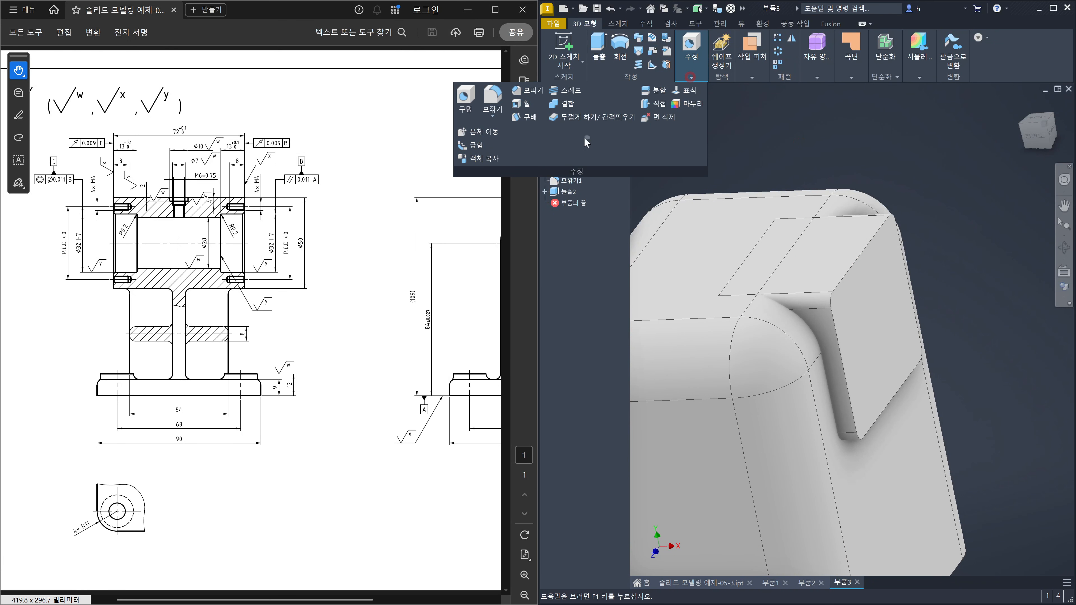
pyautogui.click(564, 104)
pyautogui.click(748, 396)
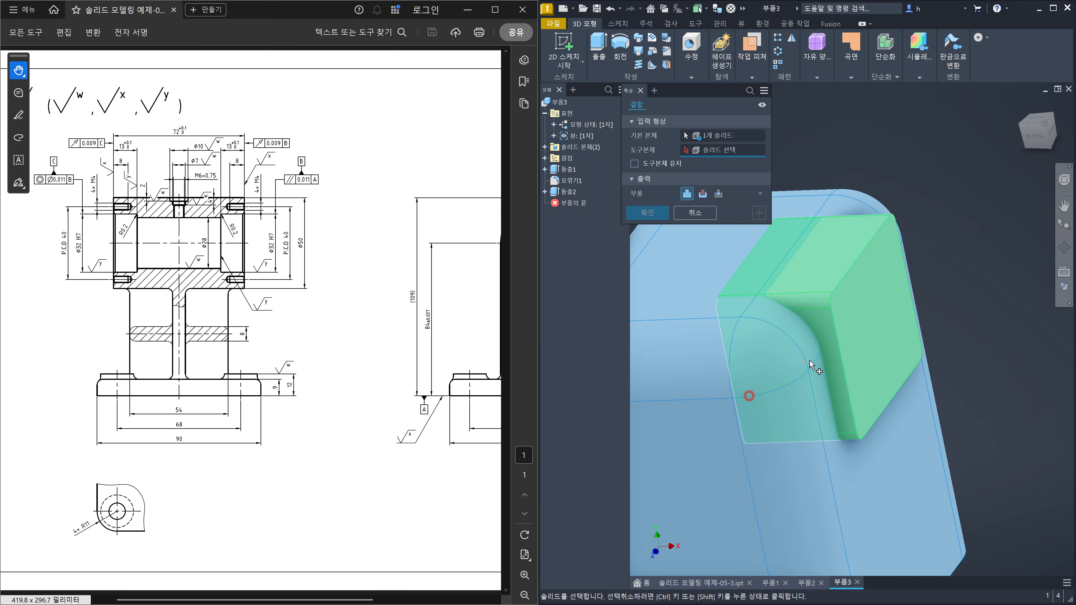
pyautogui.click(830, 350)
pyautogui.click(647, 212)
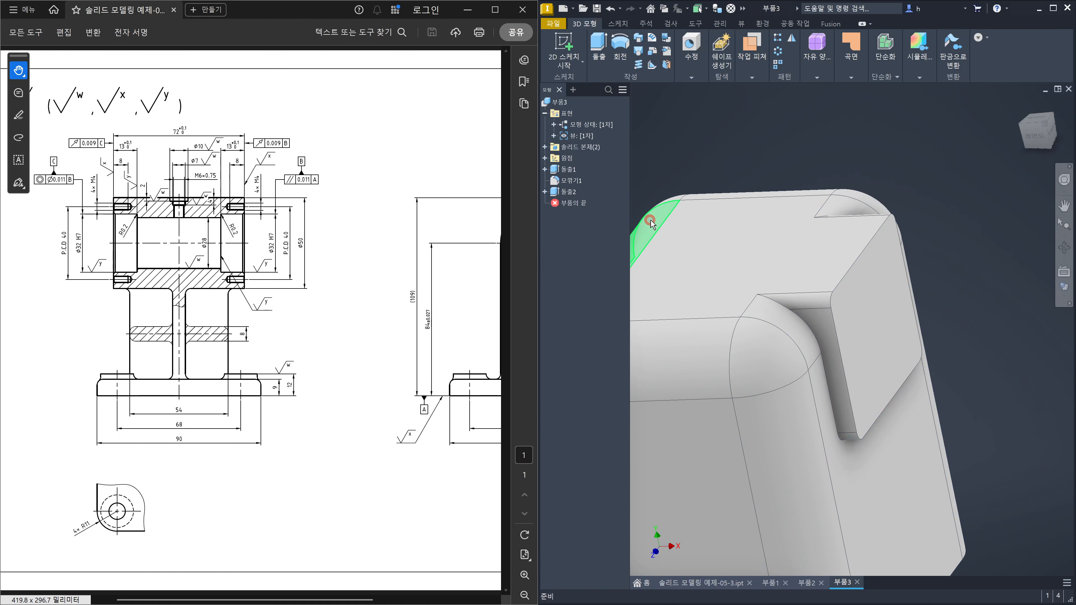
pyautogui.click(915, 140)
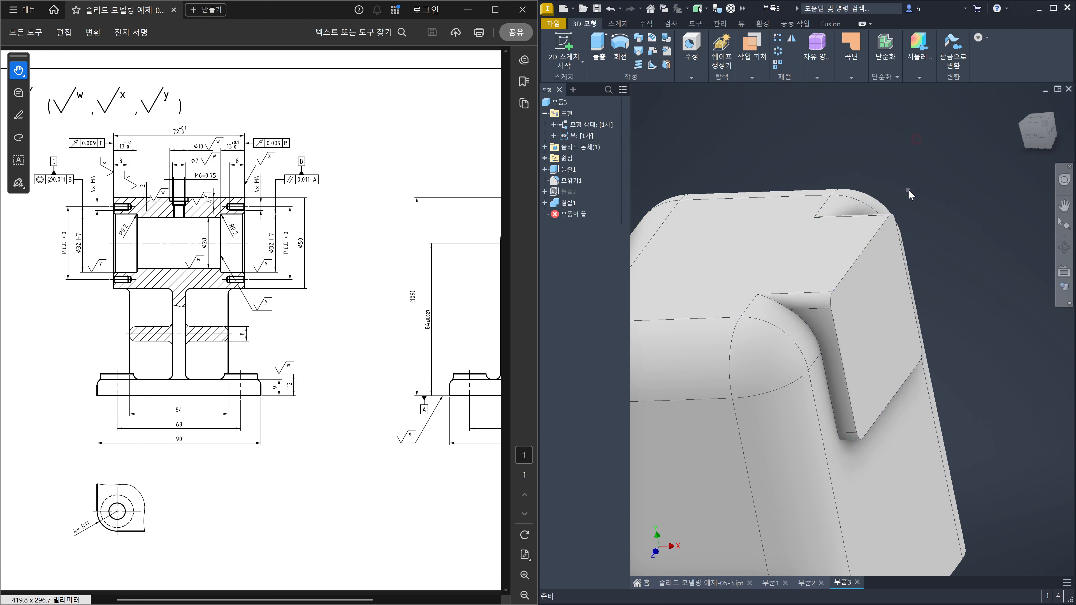
# - Fillet the edges where the projecting pad meets the block with a 3 mm radius and inspect the rounded junction
pyautogui.press('f')
pyautogui.write('3')
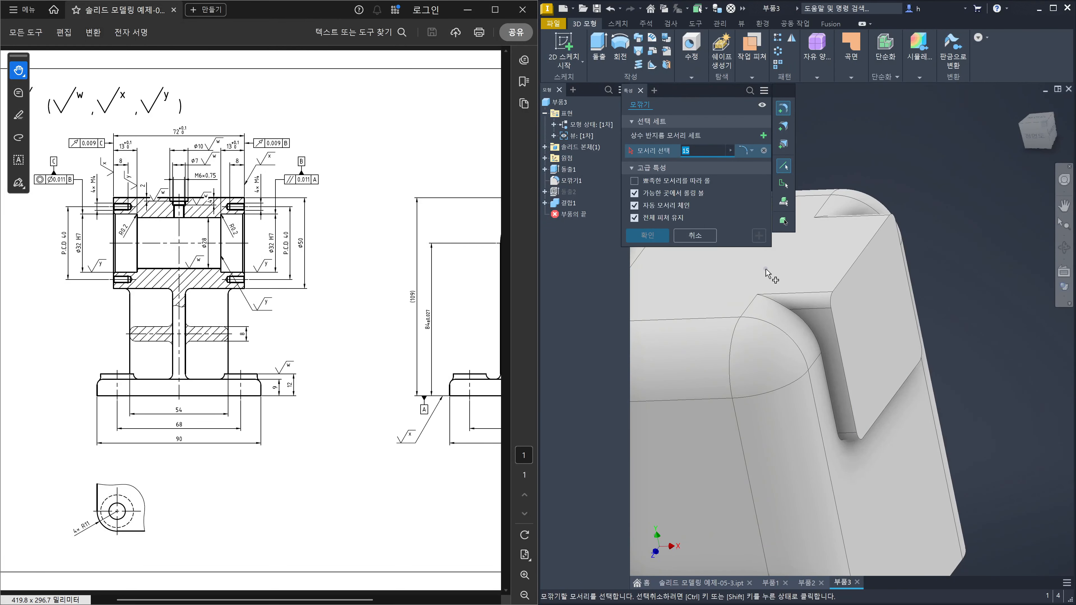
pyautogui.click(792, 316)
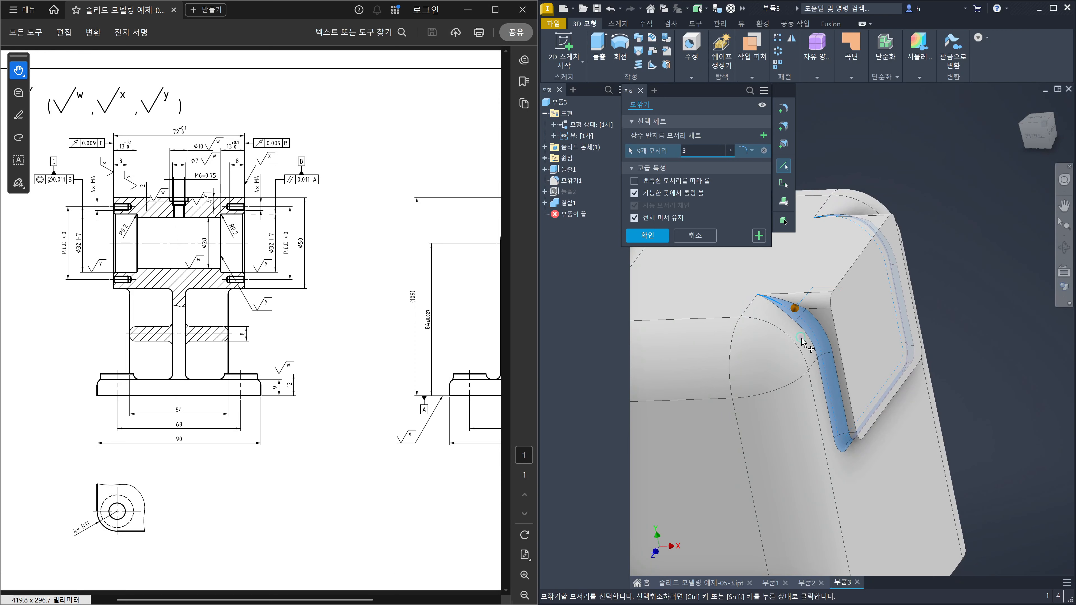
pyautogui.keyDown('shift'); pyautogui.moveTo(796, 323); pyautogui.dragTo(820, 398, button='middle'); pyautogui.keyUp('shift')
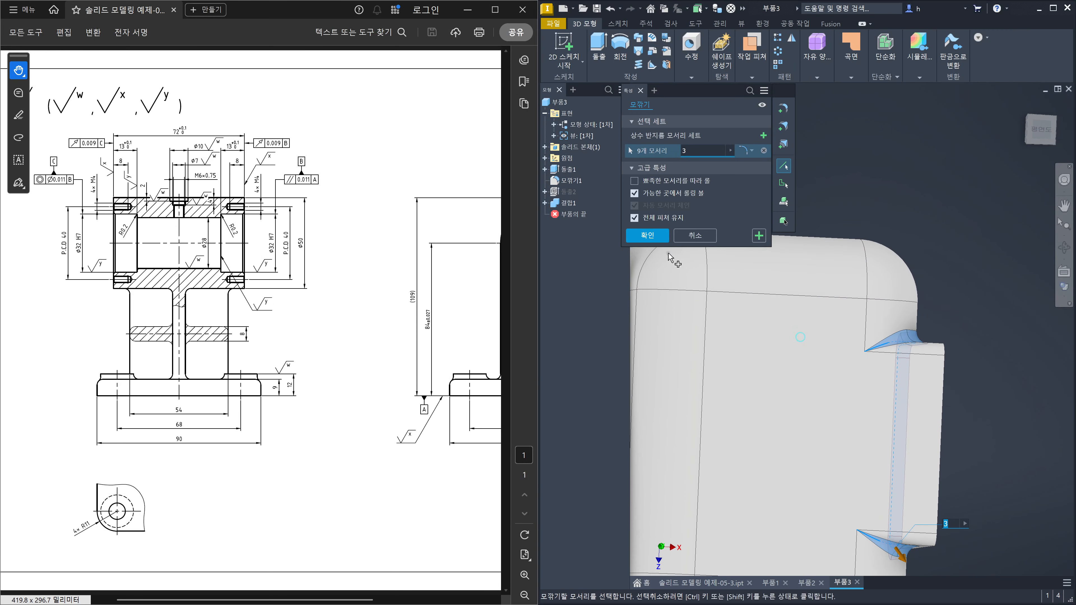
pyautogui.click(648, 234)
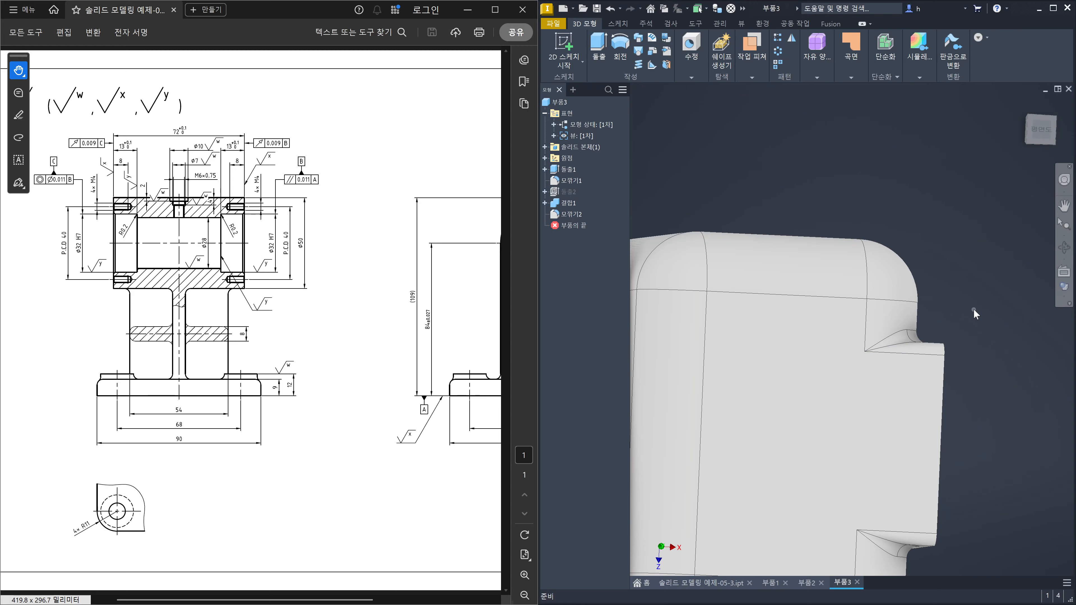
pyautogui.keyDown('shift'); pyautogui.moveTo(993, 374); pyautogui.dragTo(831, 329, button='middle'); pyautogui.keyUp('shift')
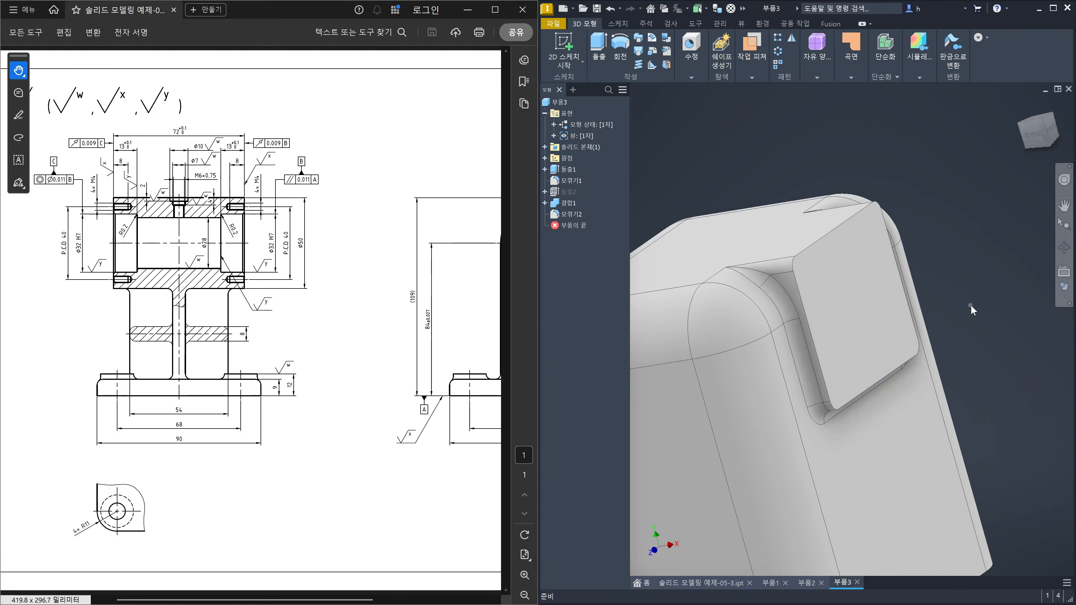
# - Undo the pad's edge fillet, the combine, the extrusion and the 3 mm sketch corner fillets, and finish the sketch
pyautogui.hotkey('ctrl', 'z')
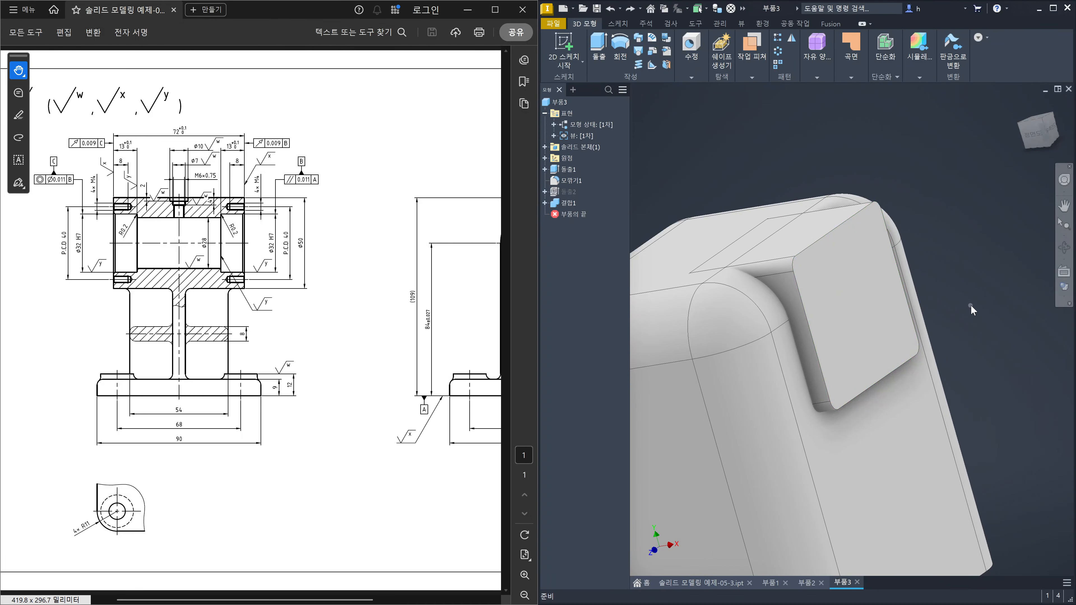
pyautogui.hotkey('ctrl', 'z')
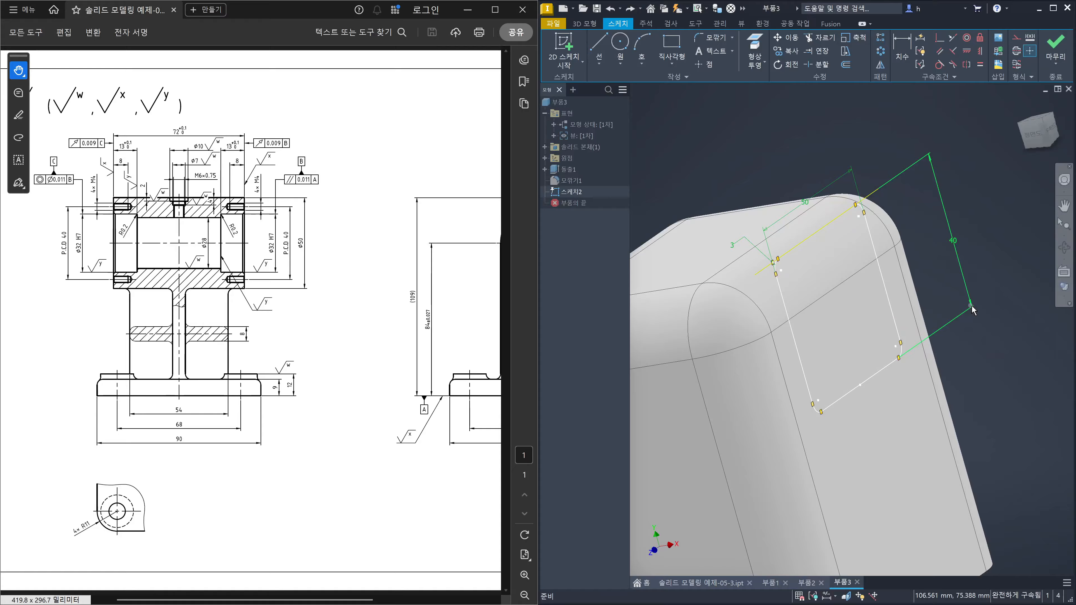
pyautogui.hotkey('ctrl', 'z')
pyautogui.hotkey('ctrl', 'z')
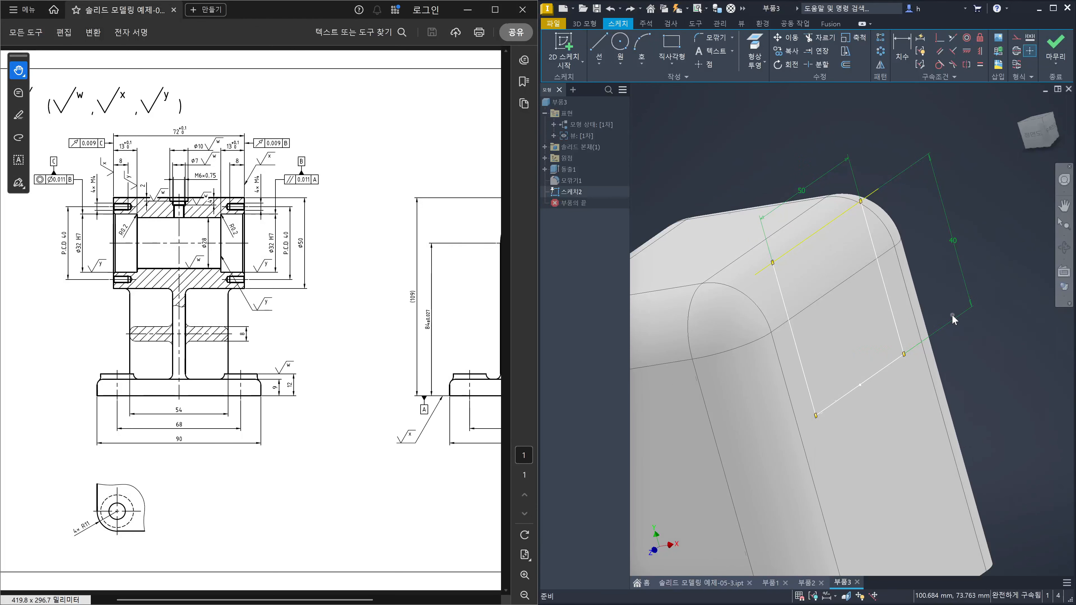
pyautogui.click(1054, 135)
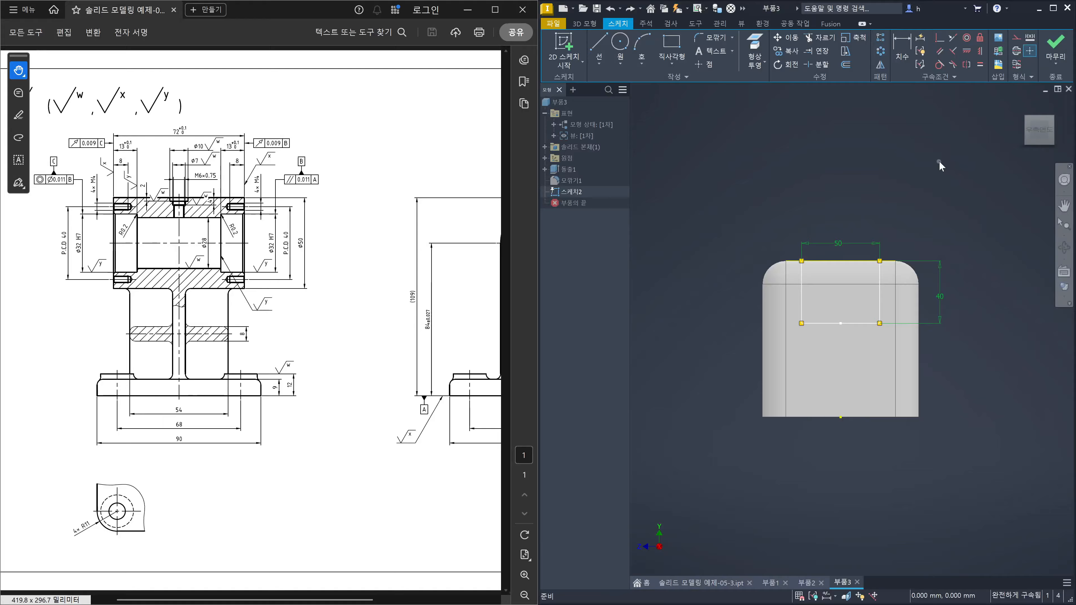
pyautogui.click(1055, 46)
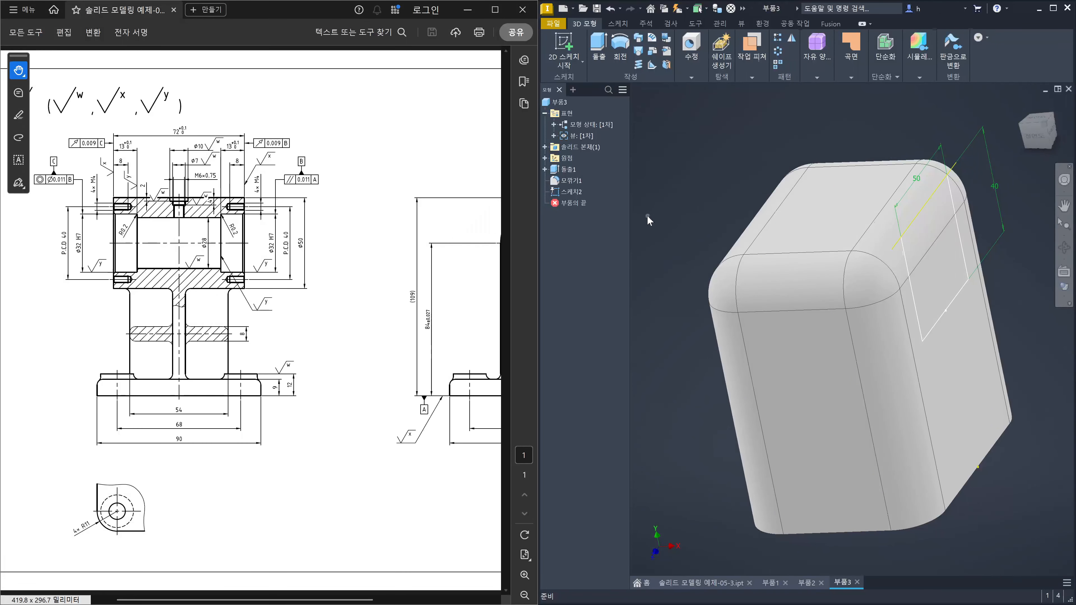
# - Delete the fillet around the block's top edges while keeping the dependent sketch
pyautogui.click(570, 183)
pyautogui.press('Delete')
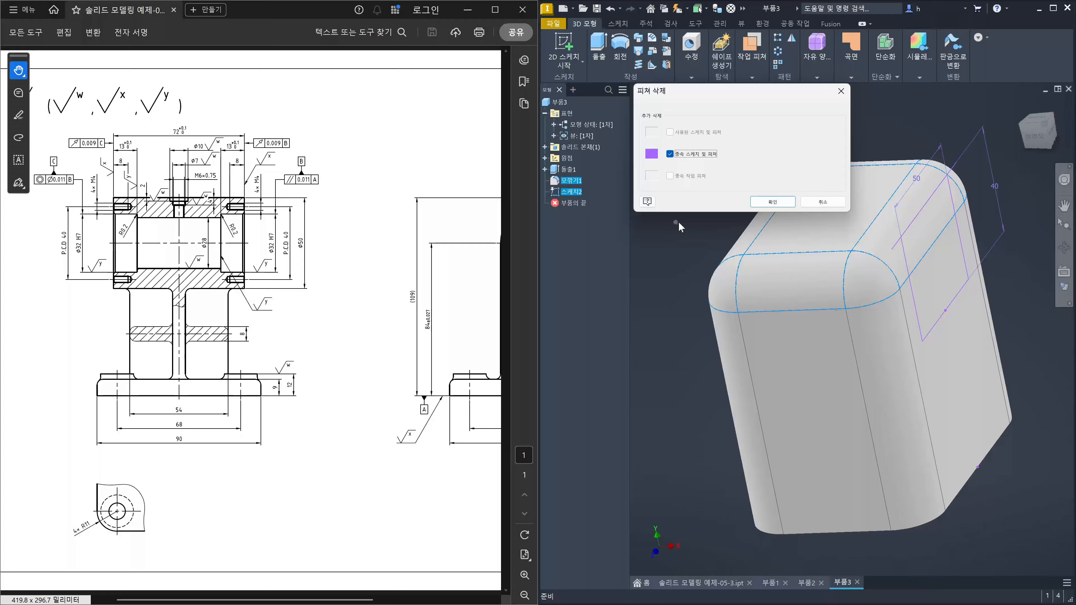
pyautogui.click(783, 203)
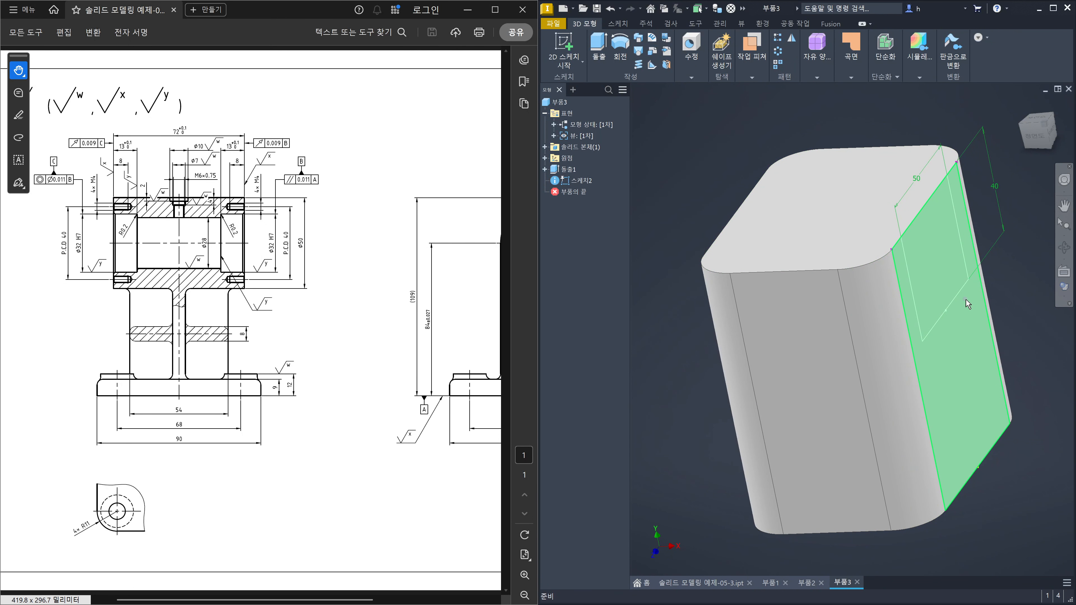
# - Open the pad's dependent sketch on the block's side face for editing
pyautogui.moveTo(984, 320)
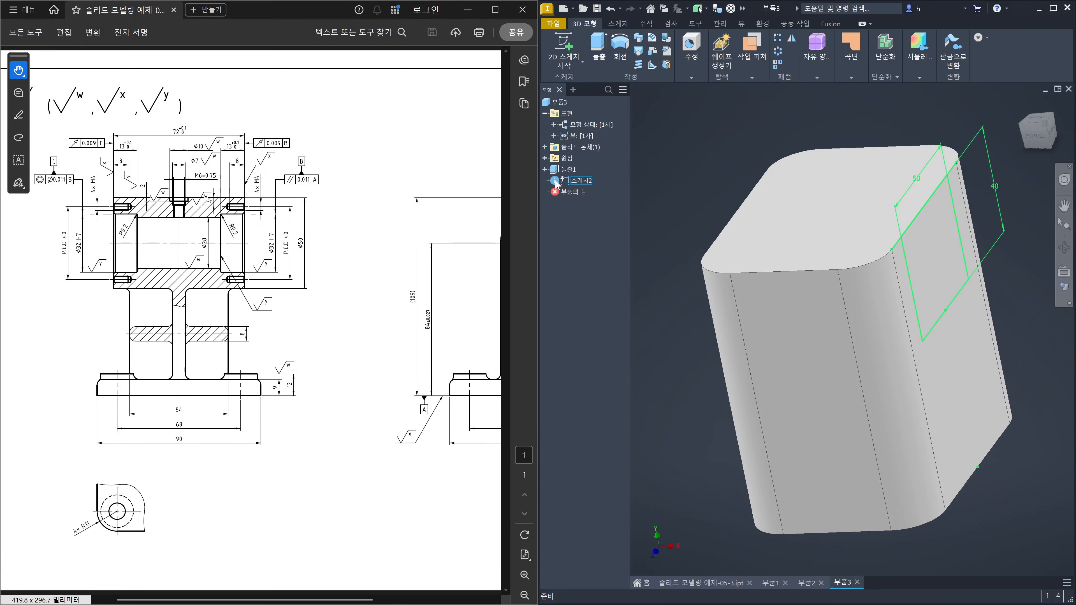
pyautogui.doubleClick(581, 180)
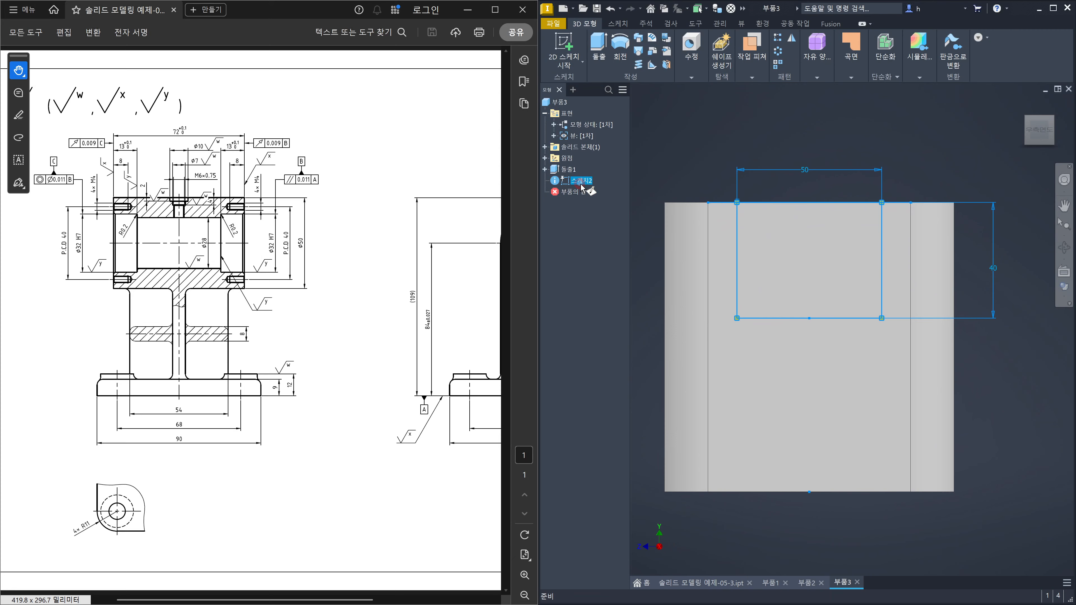
pyautogui.click(713, 176)
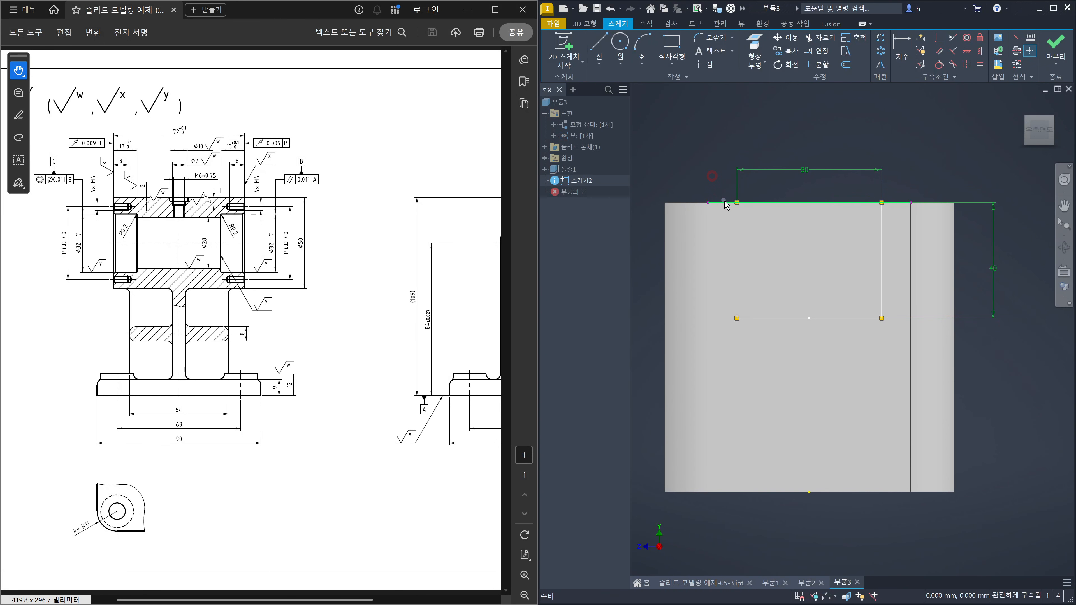
# - Try deleting the broken projected line along the block's top edge directly, and undo the deletion
pyautogui.click(724, 201)
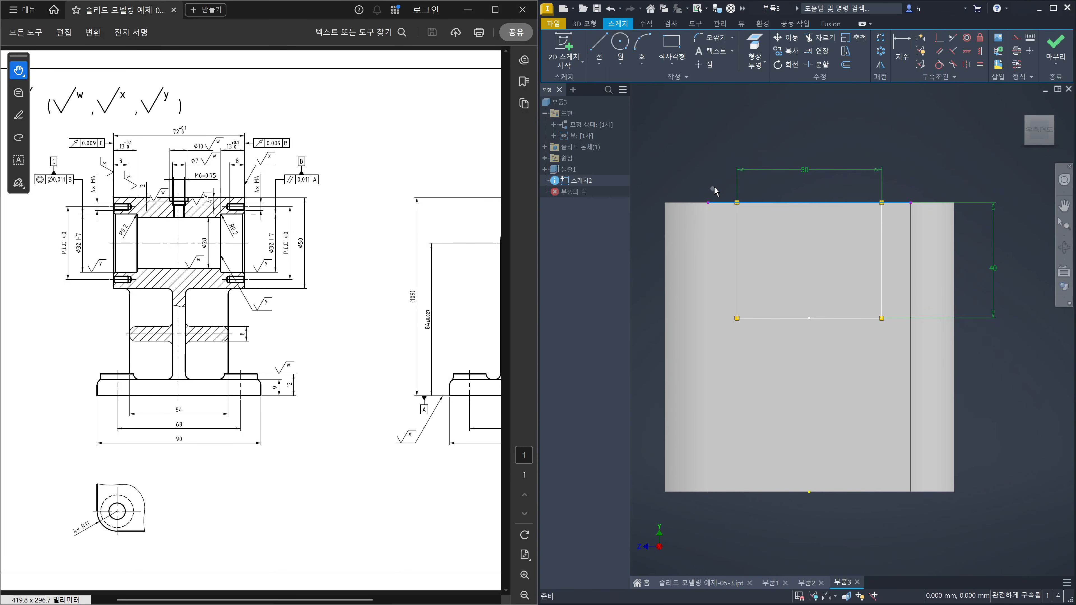
pyautogui.click(723, 142)
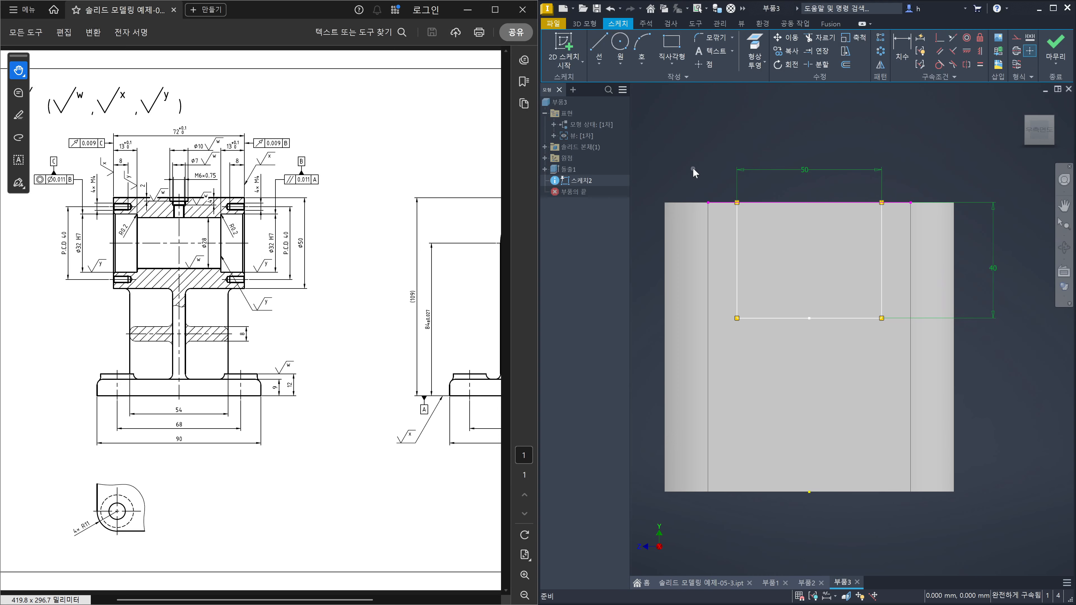
pyautogui.click(722, 202)
pyautogui.press('Delete')
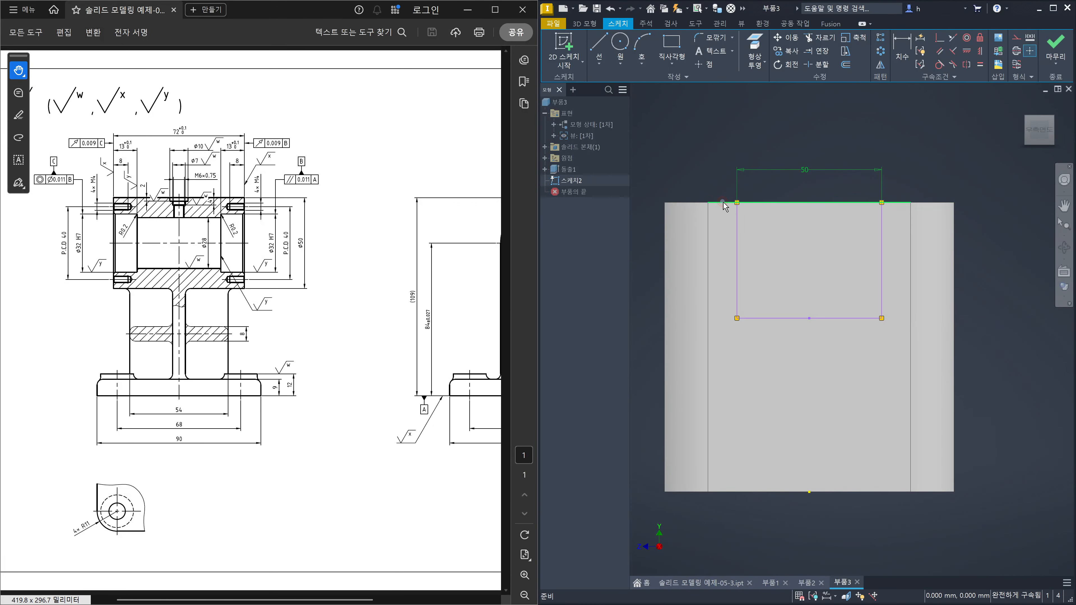
pyautogui.click(677, 135)
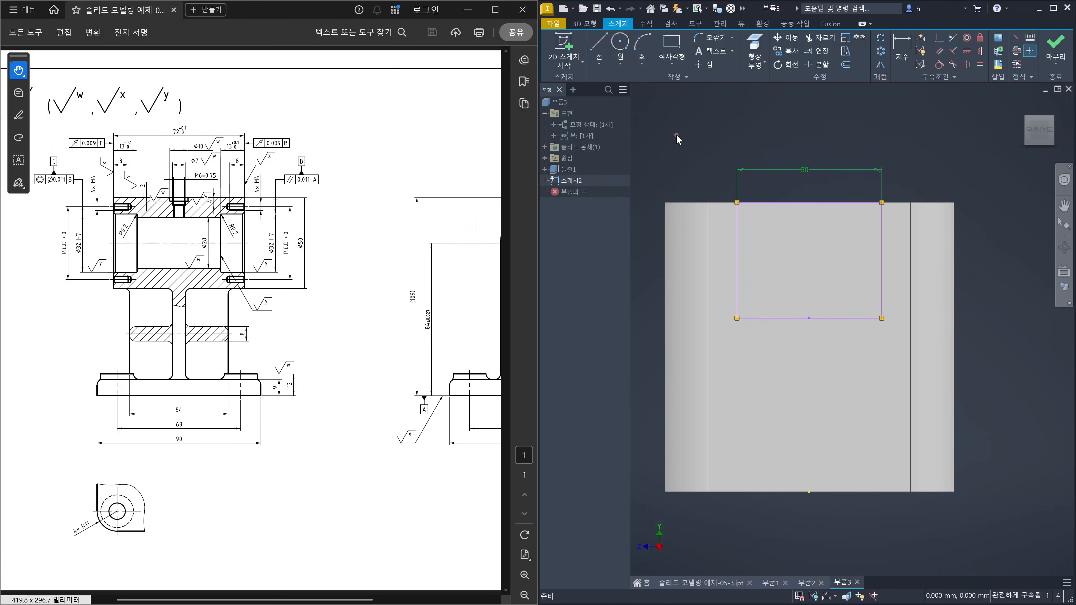
pyautogui.hotkey('ctrl', 'z')
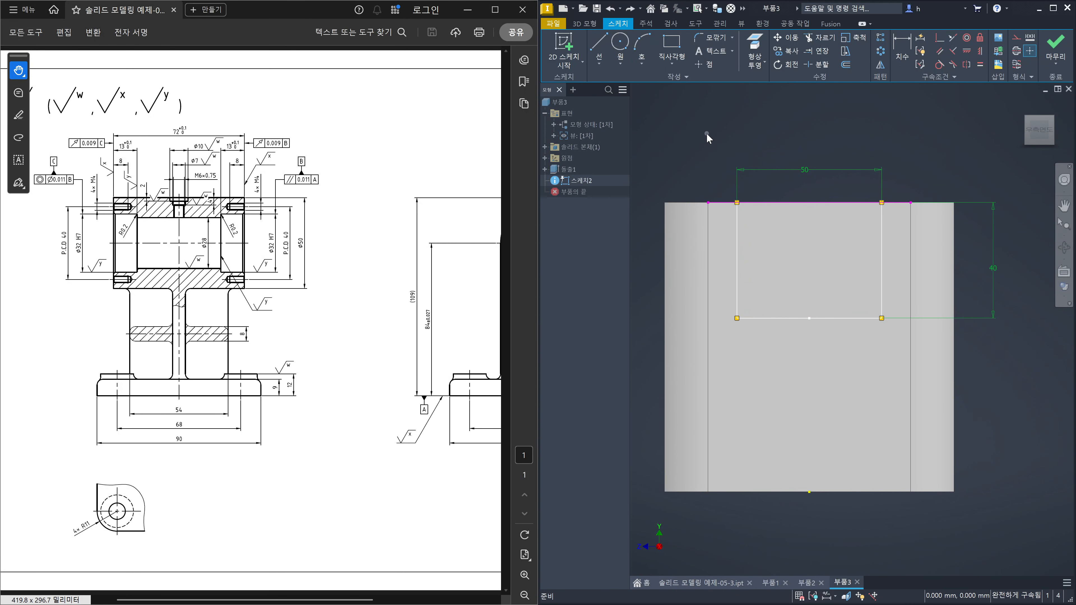
# - Select the sketch's broken projected geometry with the broken-projection selection command and delete it
pyautogui.rightClick(707, 134)
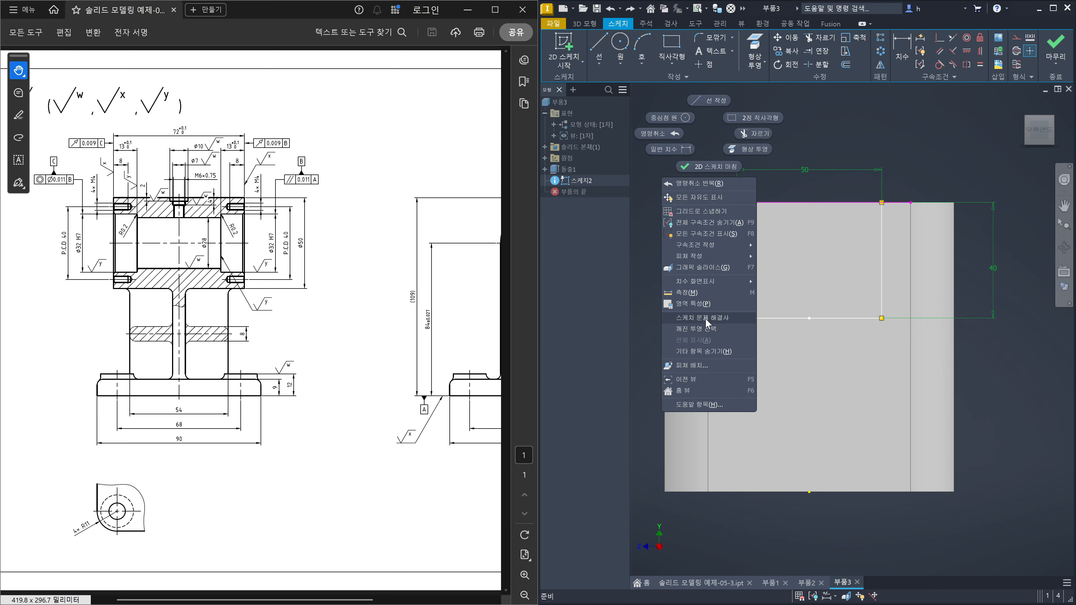
pyautogui.click(706, 328)
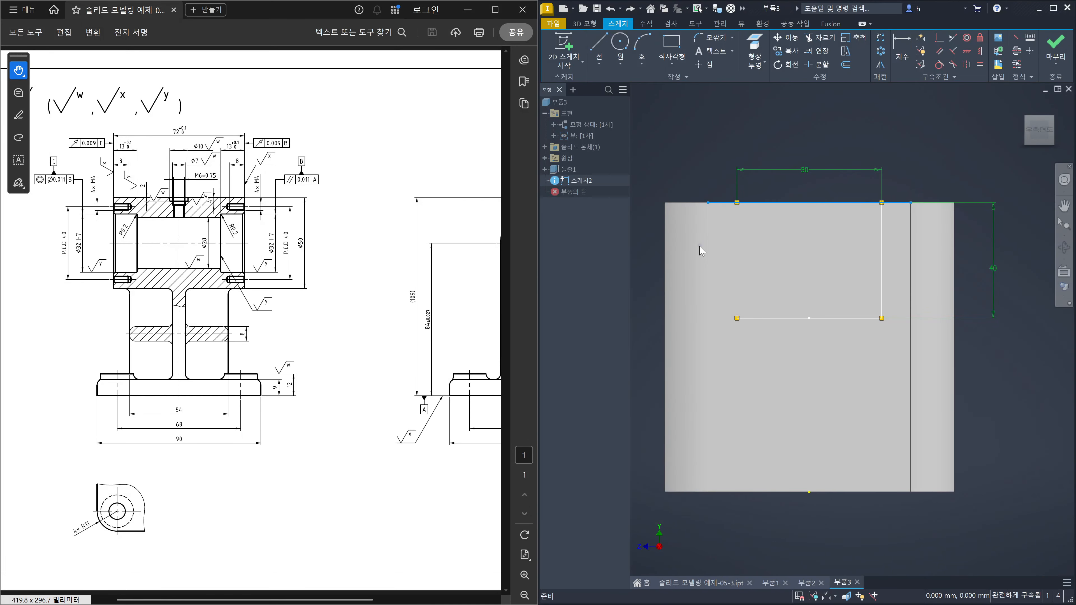
pyautogui.rightClick(703, 159)
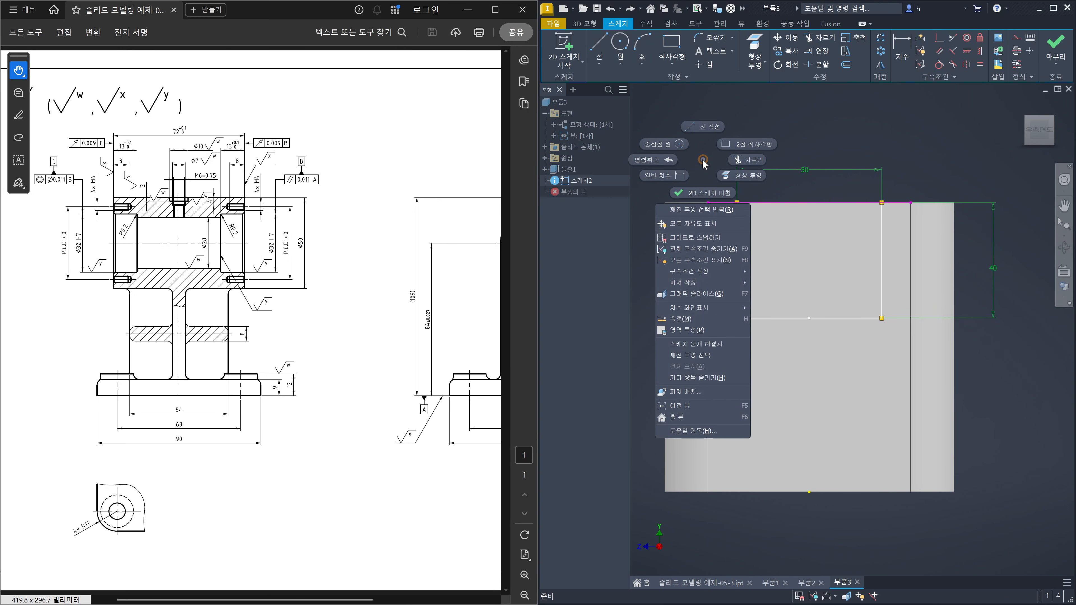
pyautogui.click(708, 356)
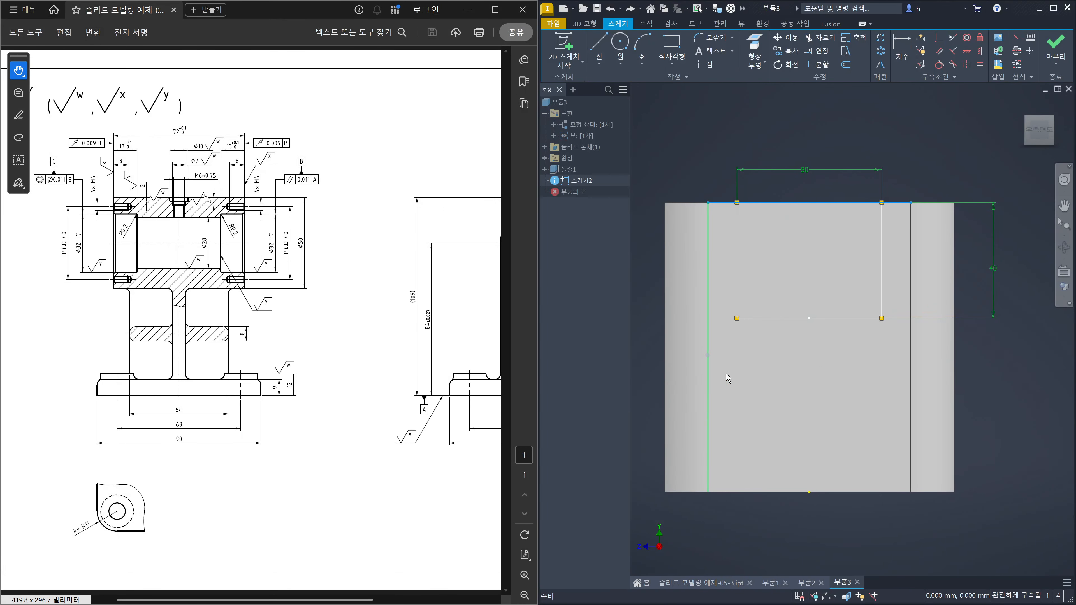
pyautogui.moveTo(726, 374)
pyautogui.click(725, 377)
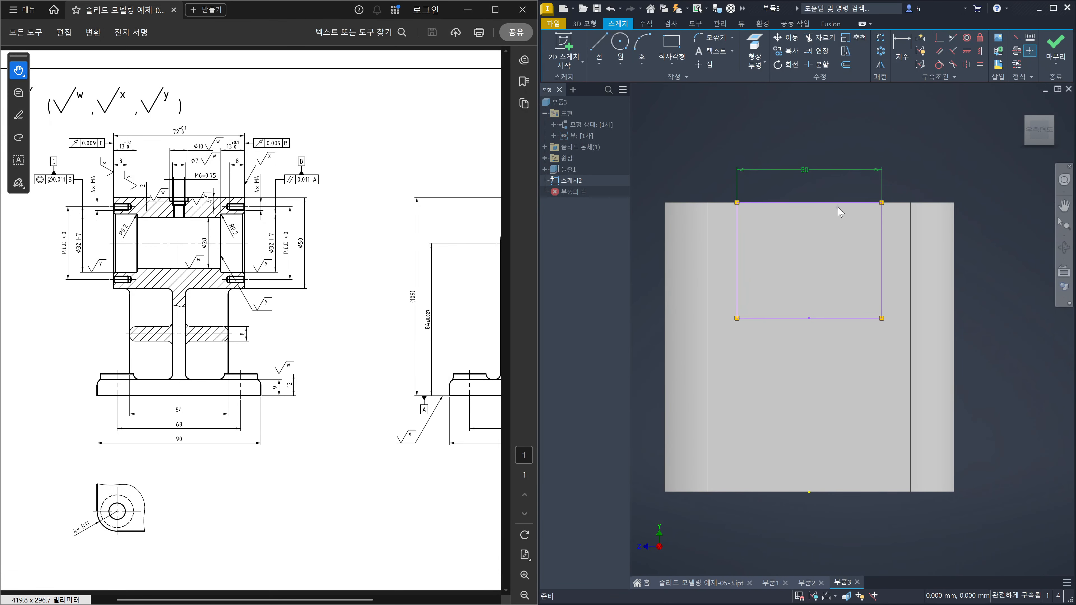
# - Pull the rectangle's upper line above the block and constrain it collinear with the block's top edge
pyautogui.moveTo(841, 202); pyautogui.dragTo(902, 124)
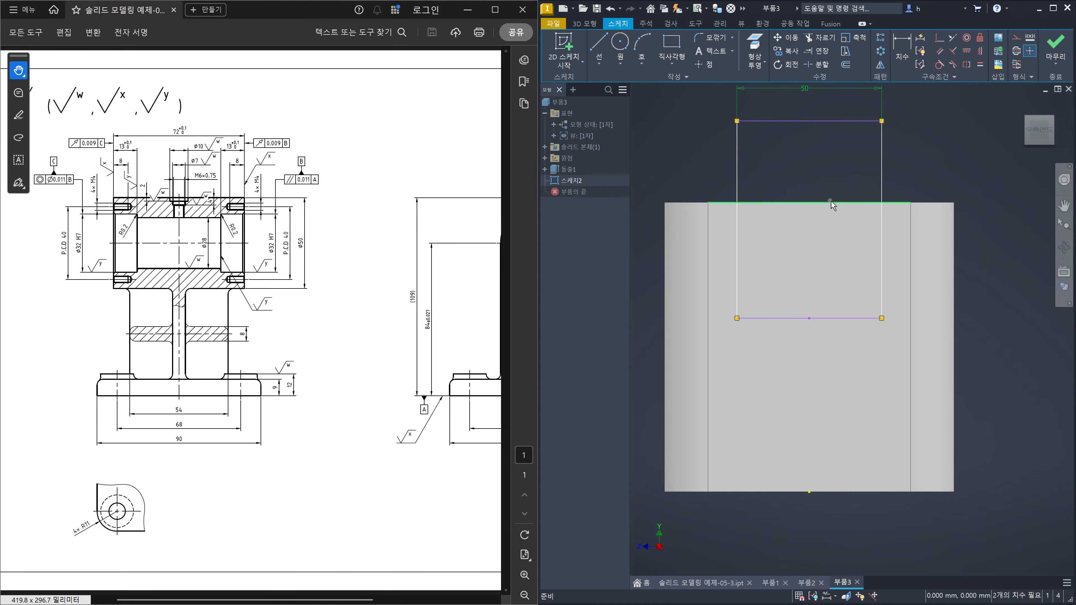
pyautogui.click(844, 172)
pyautogui.click(954, 39)
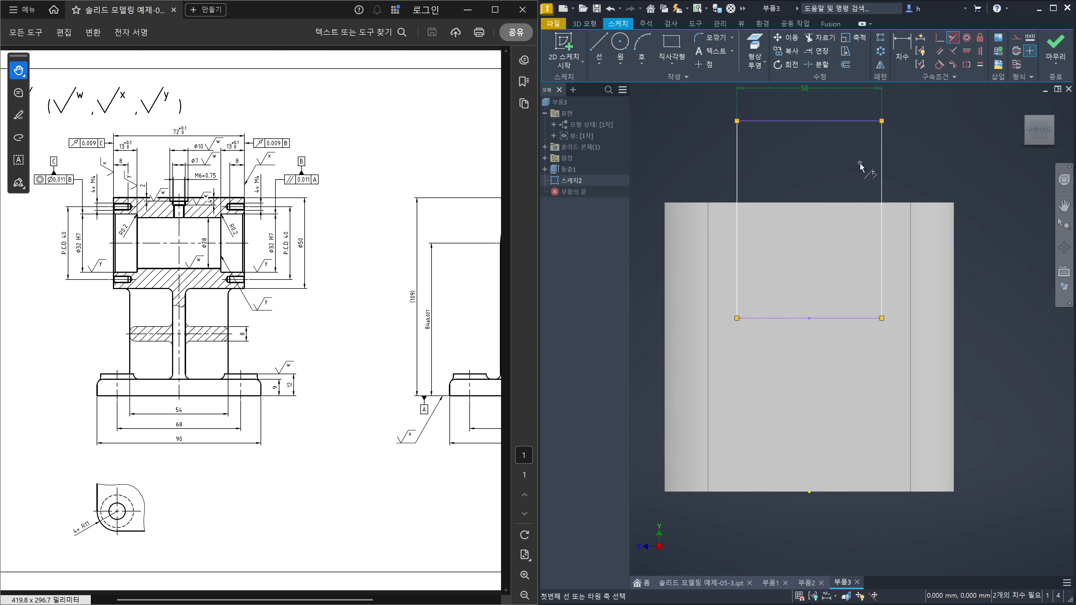
pyautogui.click(856, 121)
pyautogui.click(855, 202)
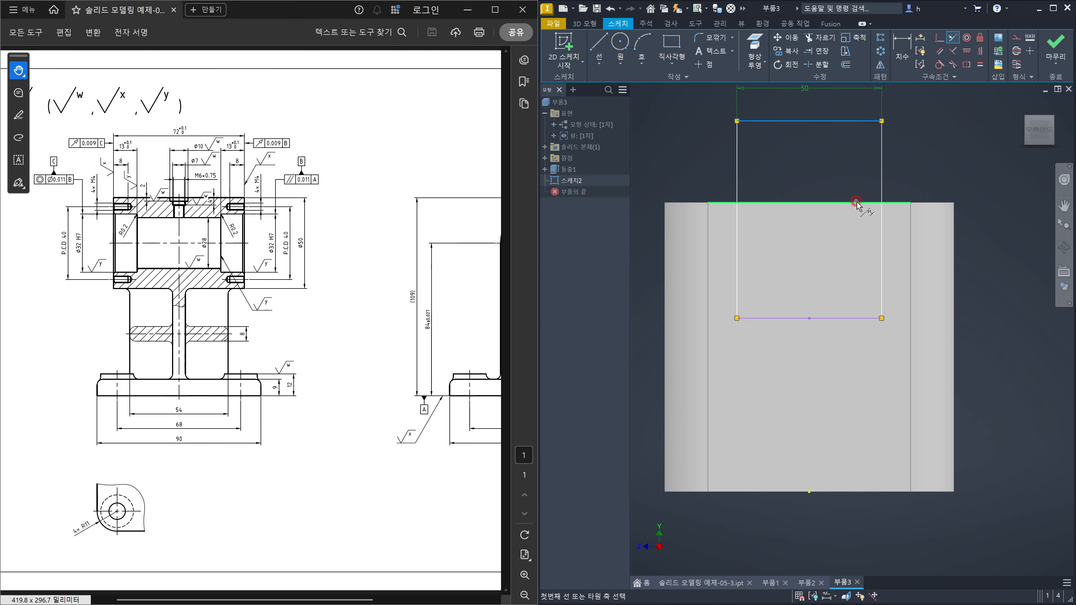
pyautogui.click(920, 131)
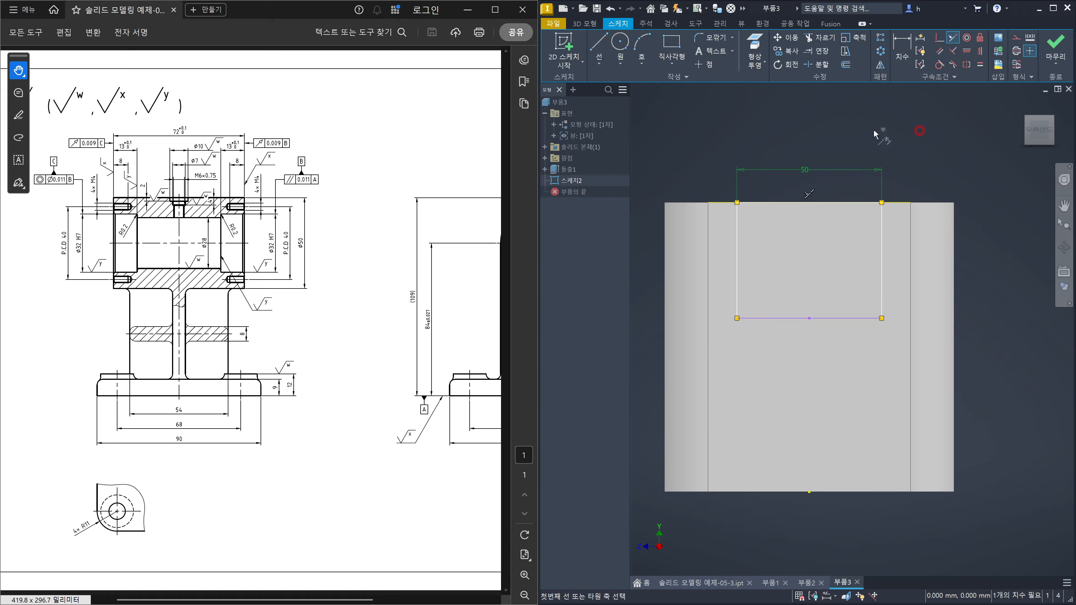
# - Dimension the distance from the block's top edge to the rectangle's lower line as 40 mm
pyautogui.click(902, 38)
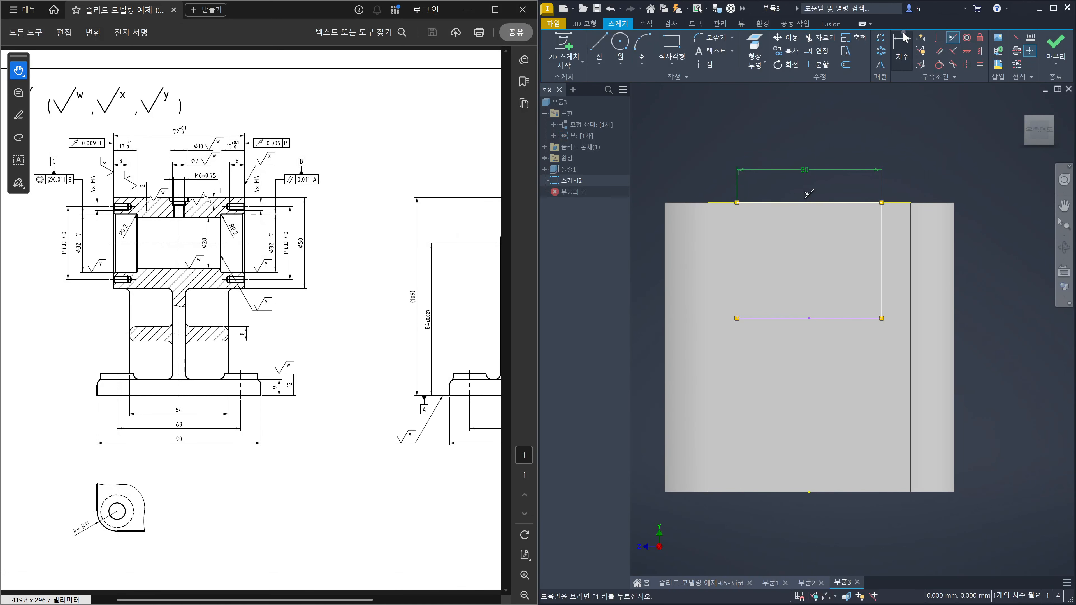
pyautogui.click(900, 203)
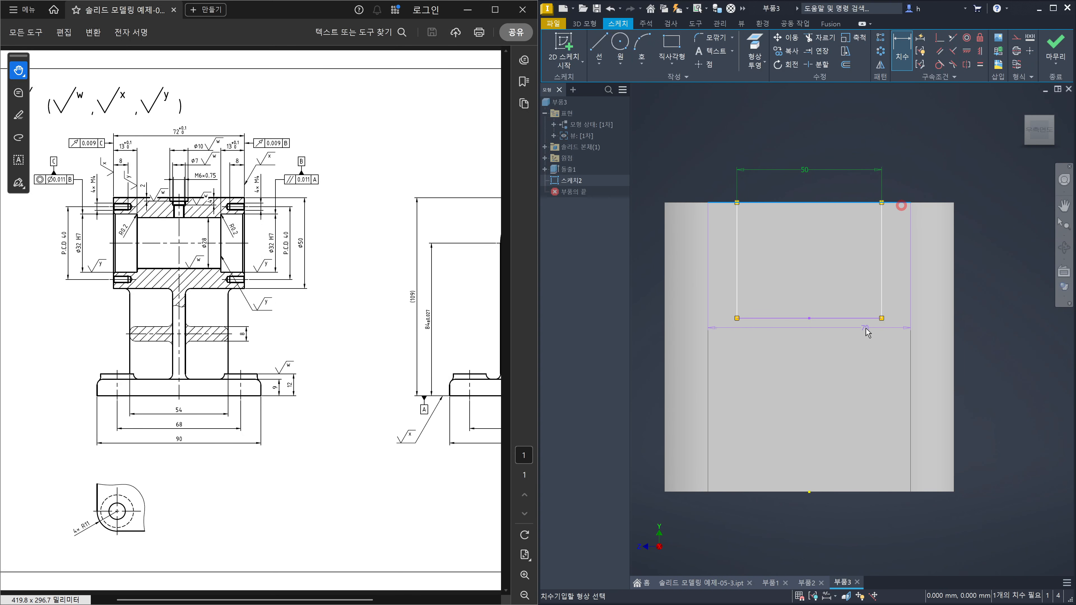
pyautogui.click(862, 318)
pyautogui.click(986, 273)
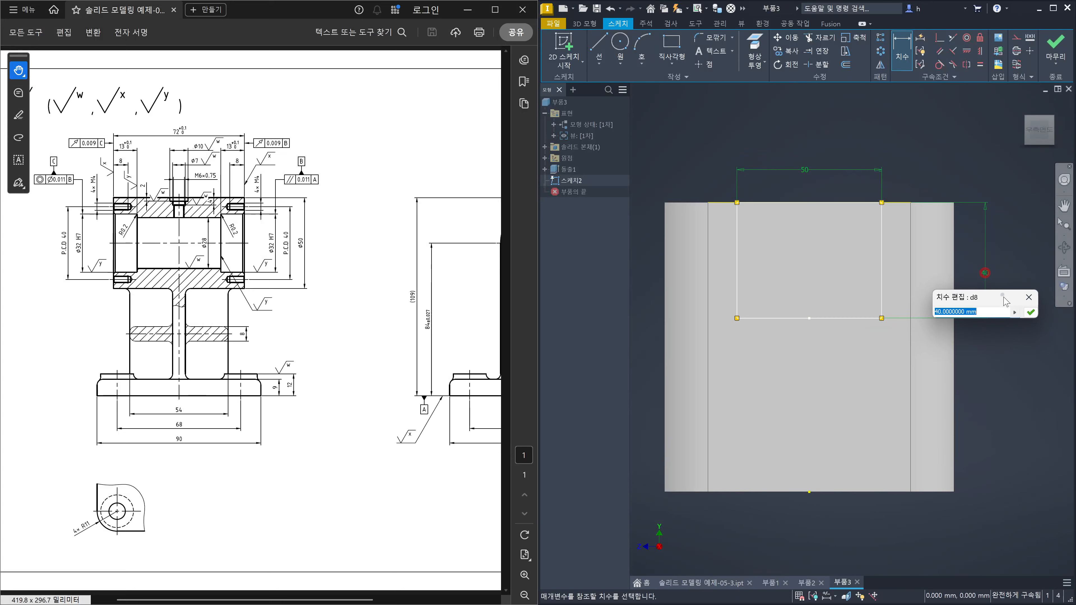
pyautogui.press('Return')
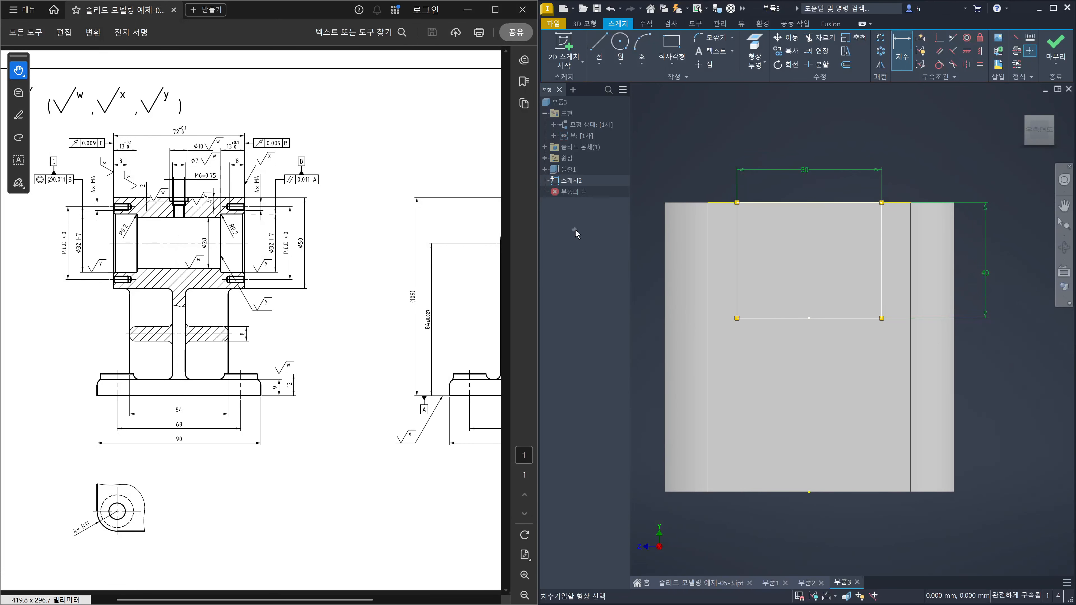
# - Finish the sketch and extrude the rectangle 5 mm outward, joining it to the block
pyautogui.click(1054, 46)
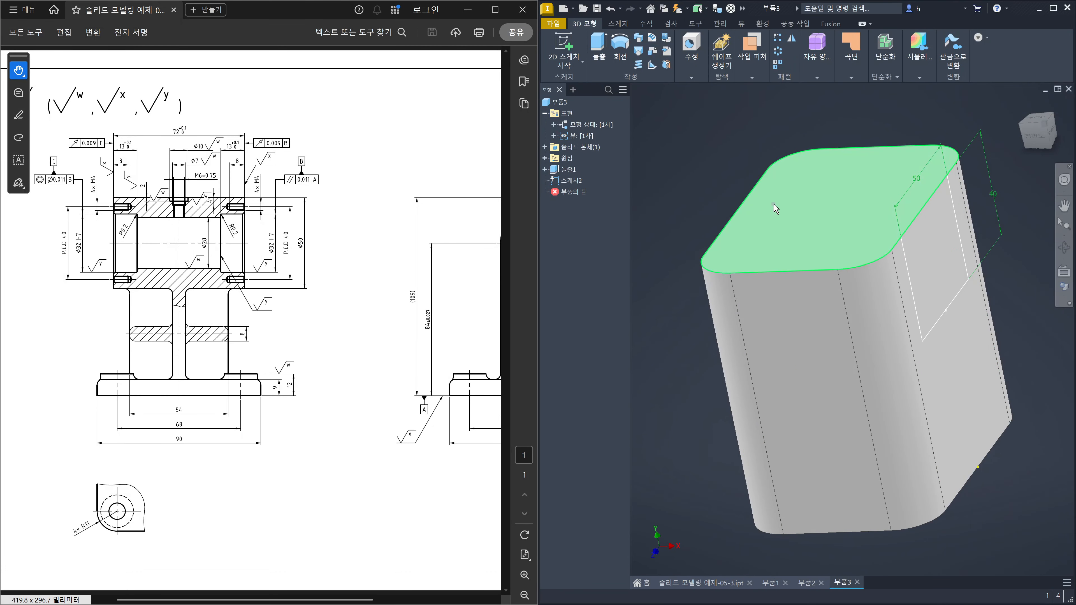
pyautogui.press('e')
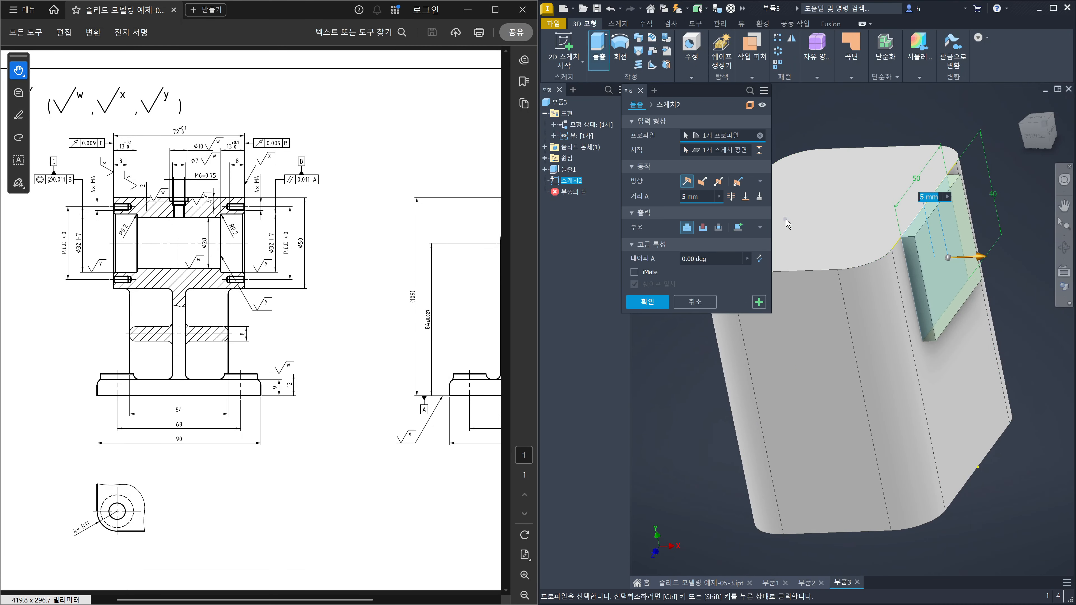
pyautogui.click(646, 301)
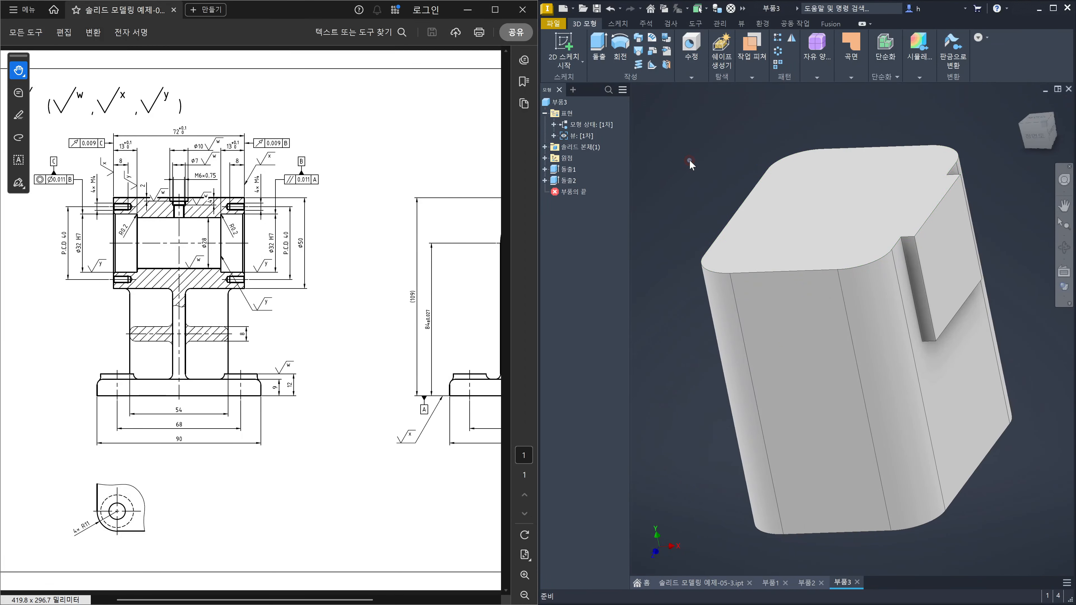
# - Fillet the pad's two lower corner edges with a 3 mm radius and keep the Fillet command active
pyautogui.press('f')
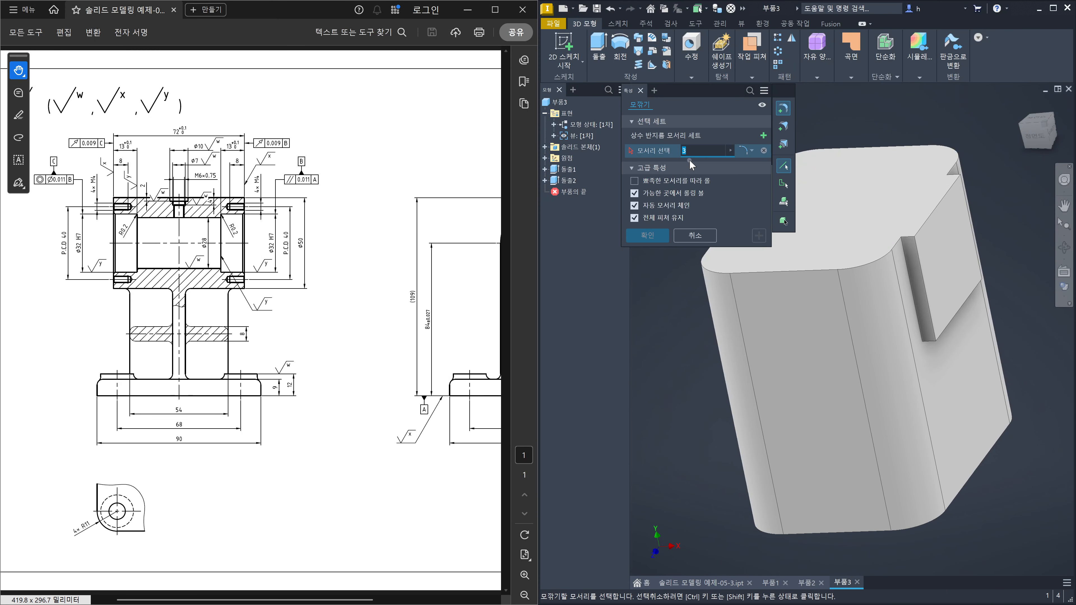
pyautogui.keyDown('shift'); pyautogui.moveTo(960, 383); pyautogui.dragTo(949, 356, button='middle'); pyautogui.keyUp('shift')
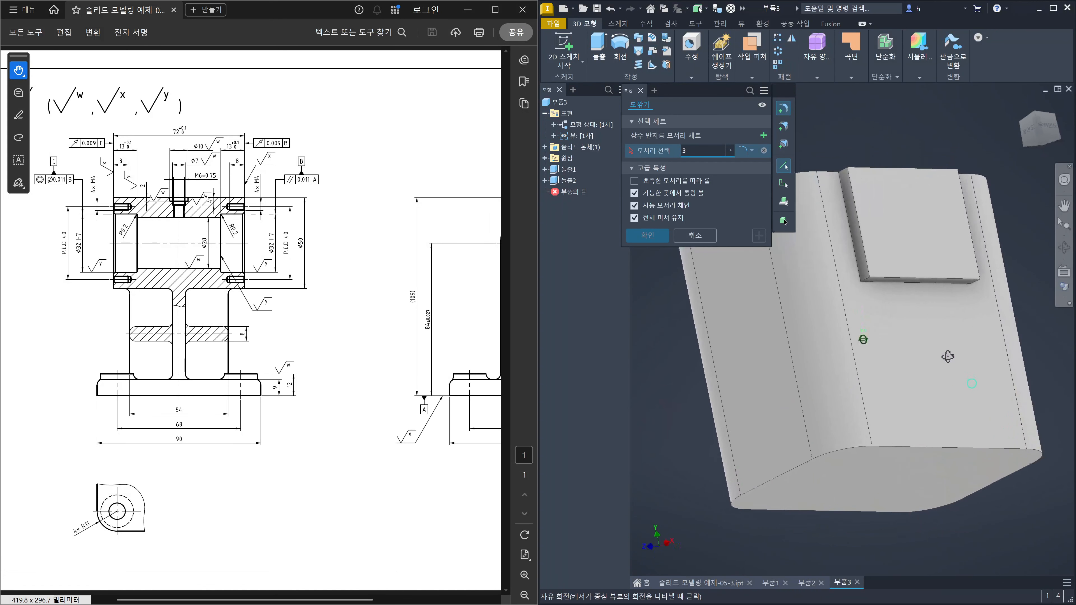
pyautogui.scroll(5, 865, 275)
pyautogui.click(864, 273)
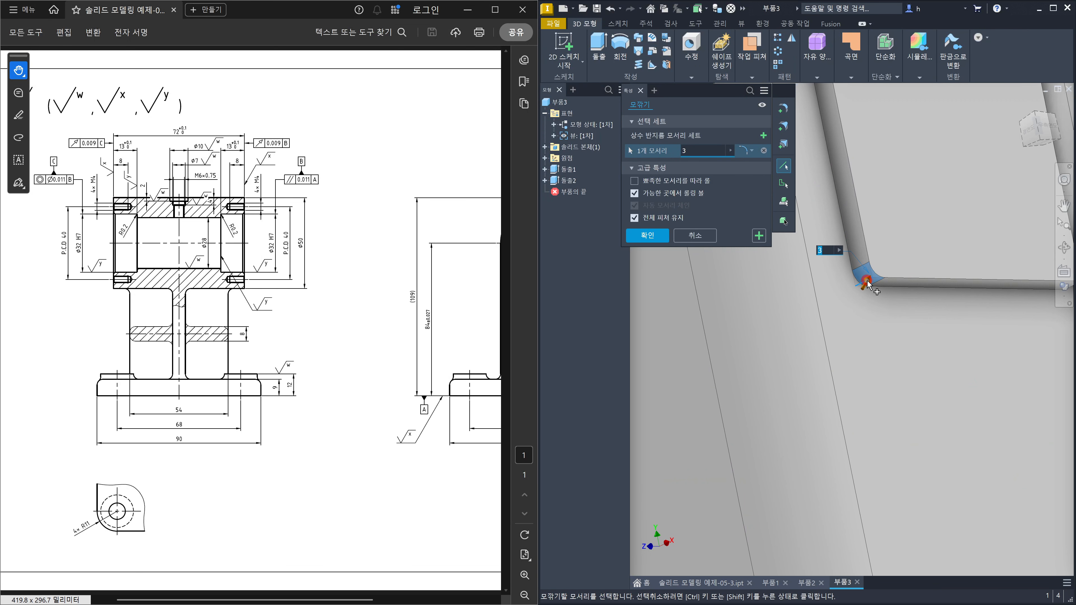
pyautogui.keyDown('shift'); pyautogui.moveTo(944, 338); pyautogui.dragTo(876, 346, button='middle'); pyautogui.keyUp('shift')
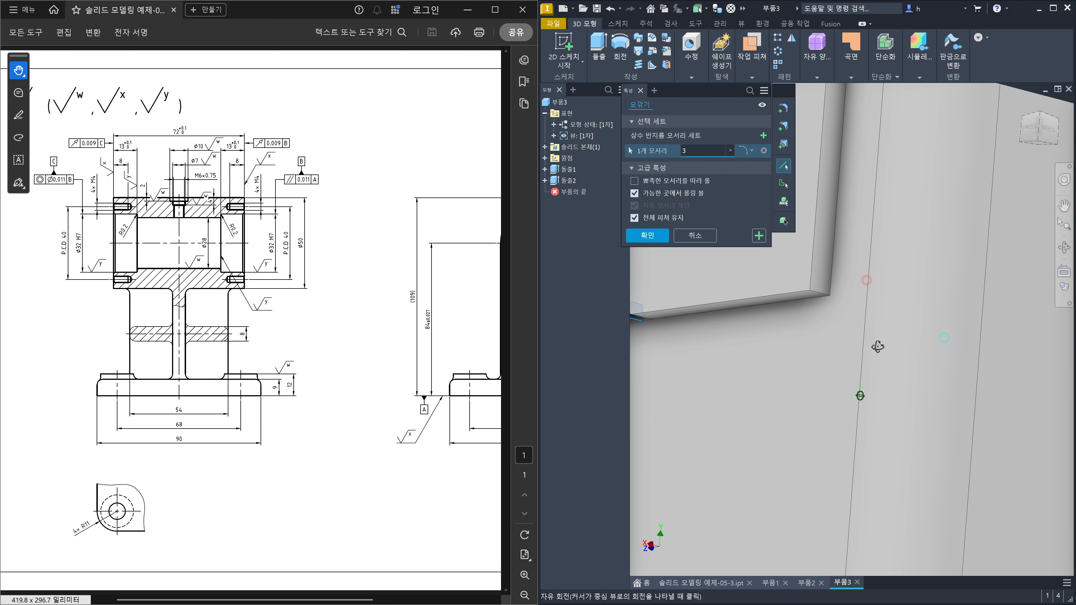
pyautogui.click(819, 296)
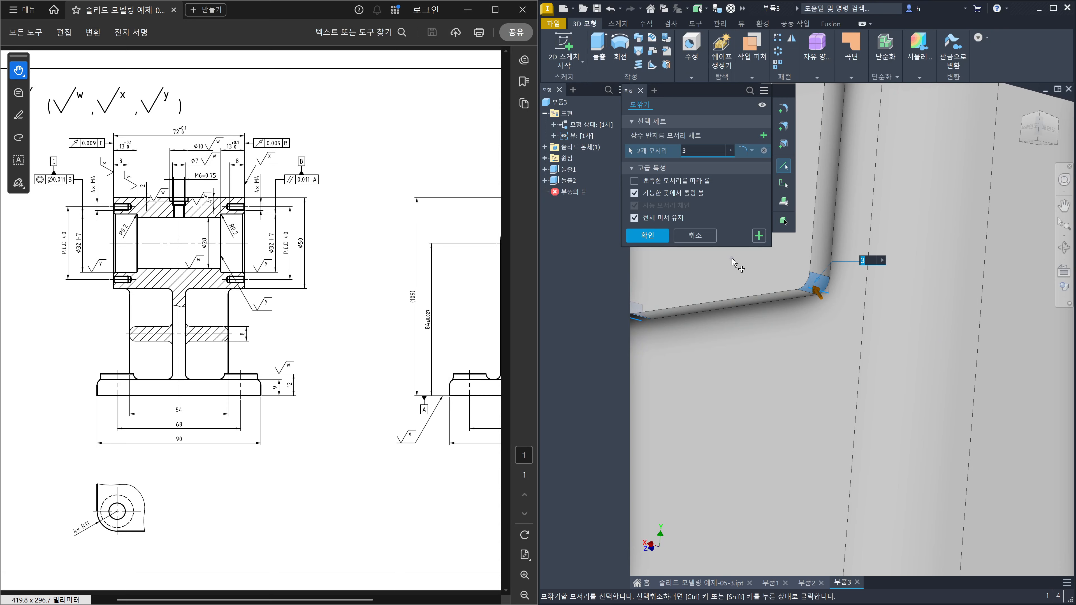
pyautogui.click(758, 236)
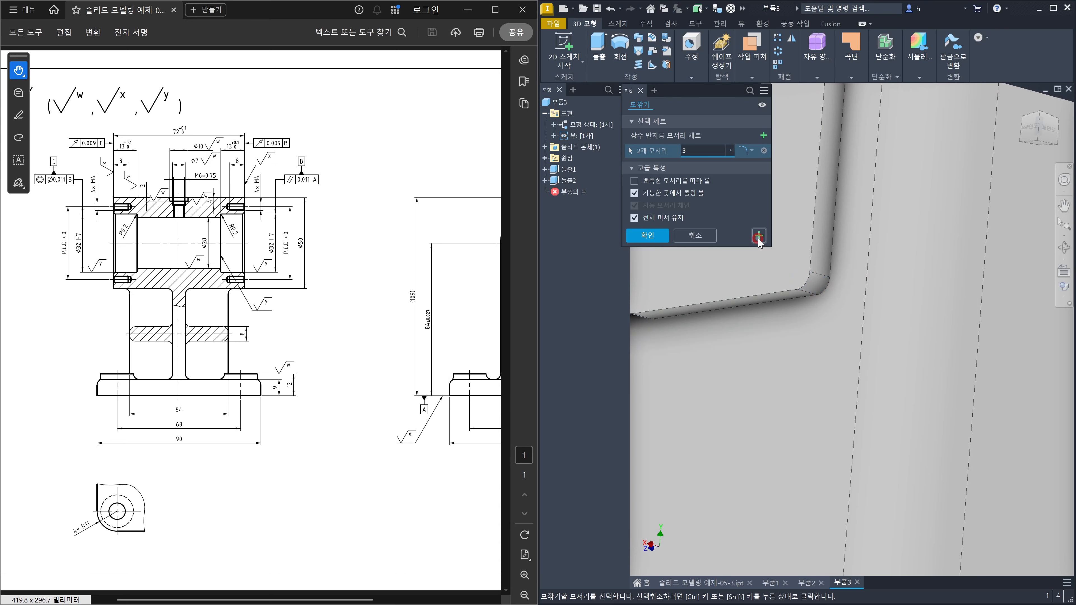
# - Fillet the edges where the pad meets the block's side face with a 3 mm radius
pyautogui.click(834, 248)
pyautogui.scroll(-3, 835, 248)
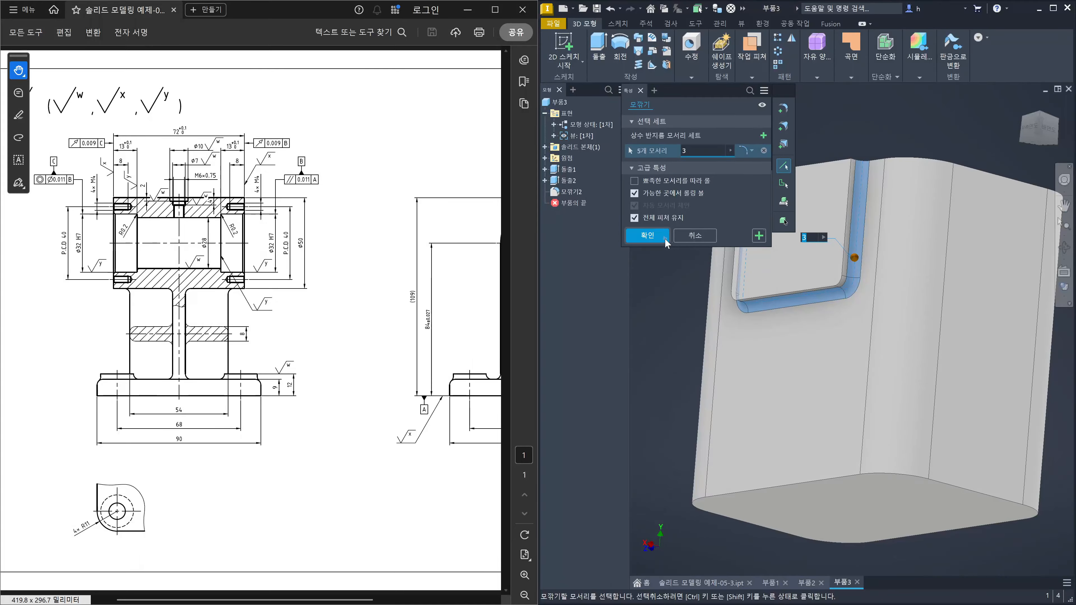
pyautogui.click(759, 236)
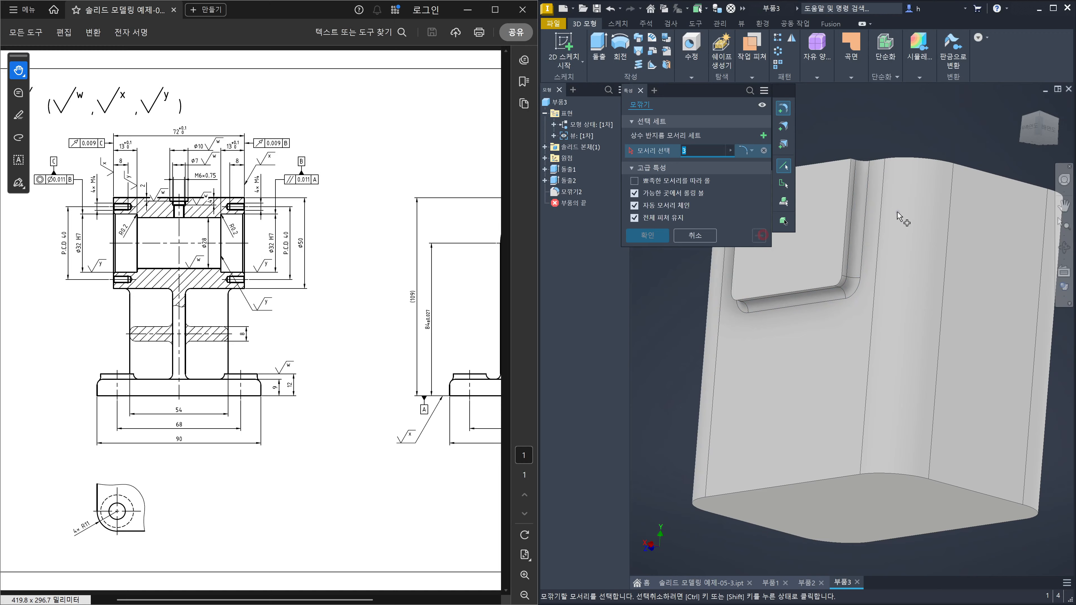
pyautogui.keyDown('shift'); pyautogui.moveTo(904, 226); pyautogui.dragTo(905, 251, button='middle'); pyautogui.keyUp('shift')
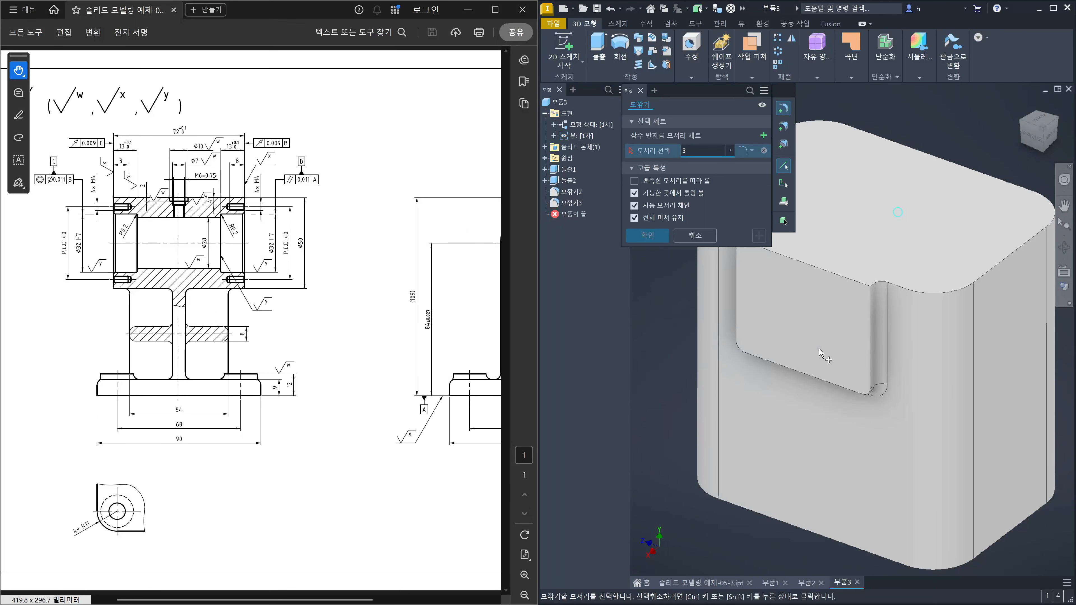
pyautogui.scroll(4, 832, 338)
pyautogui.moveTo(974, 259); pyautogui.dragTo(907, 391, button='middle')
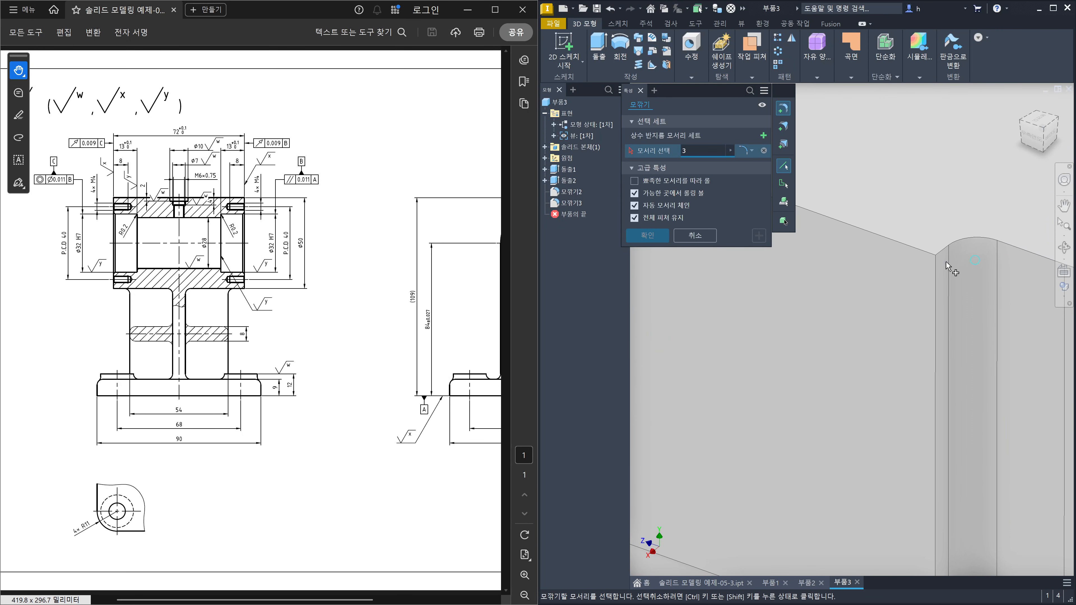
pyautogui.click(939, 256)
pyautogui.scroll(-5, 987, 301)
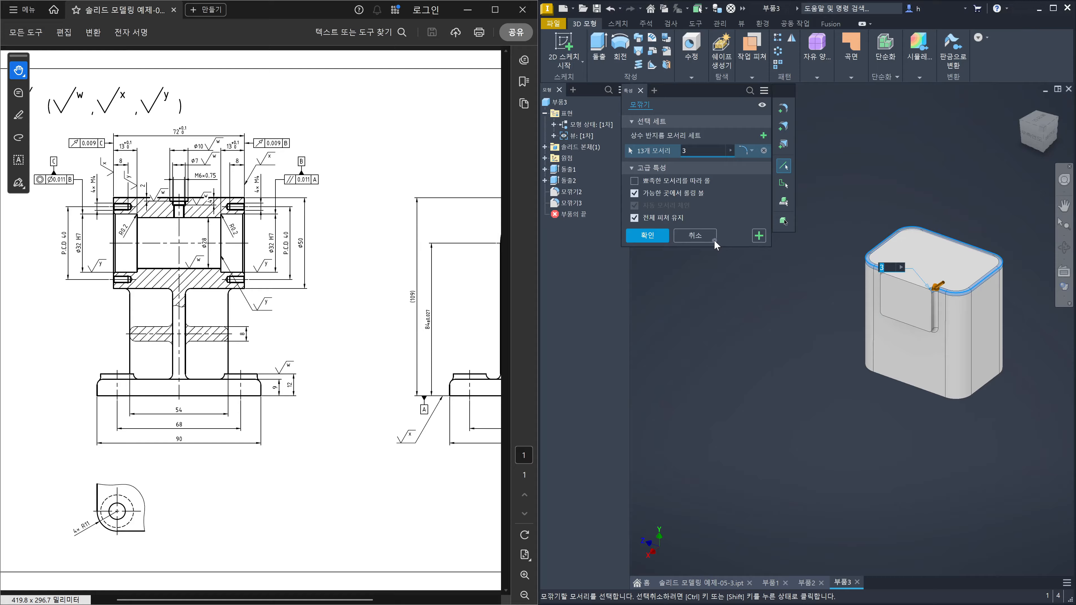
pyautogui.click(704, 238)
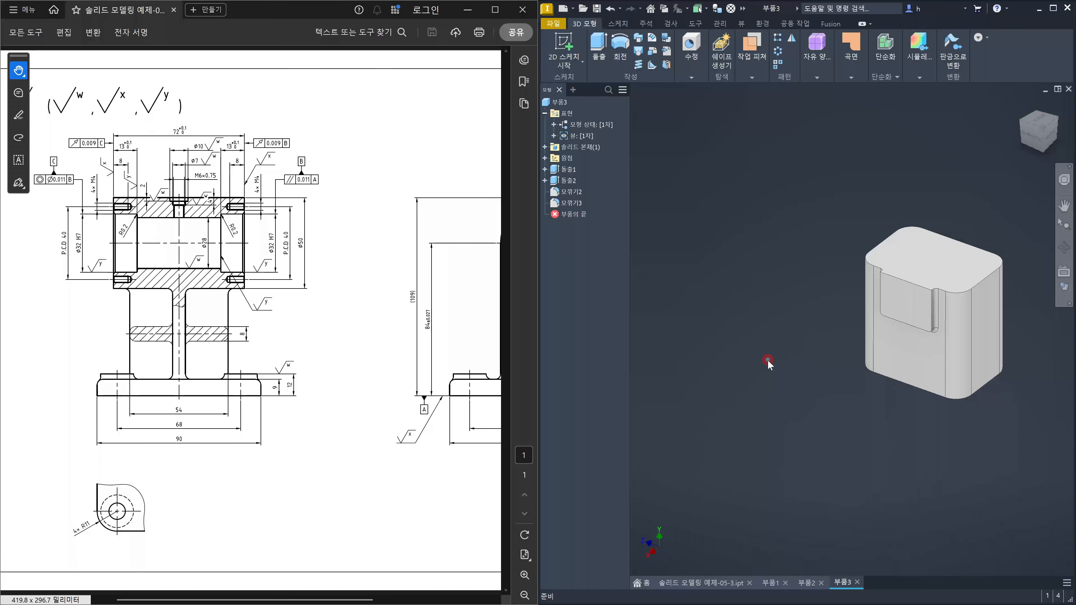
pyautogui.press('f')
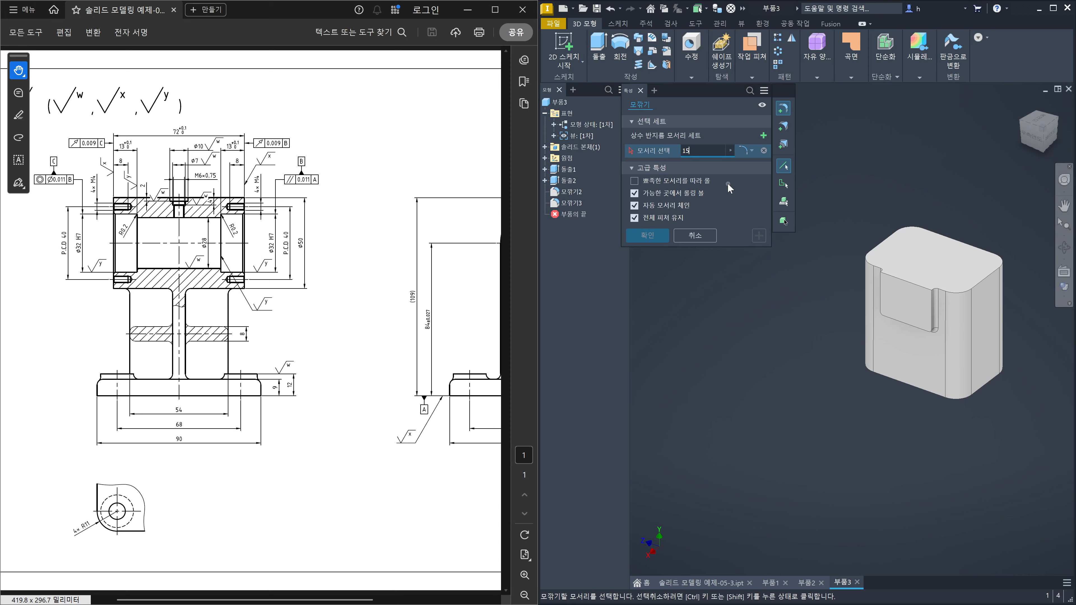
pyautogui.click(963, 292)
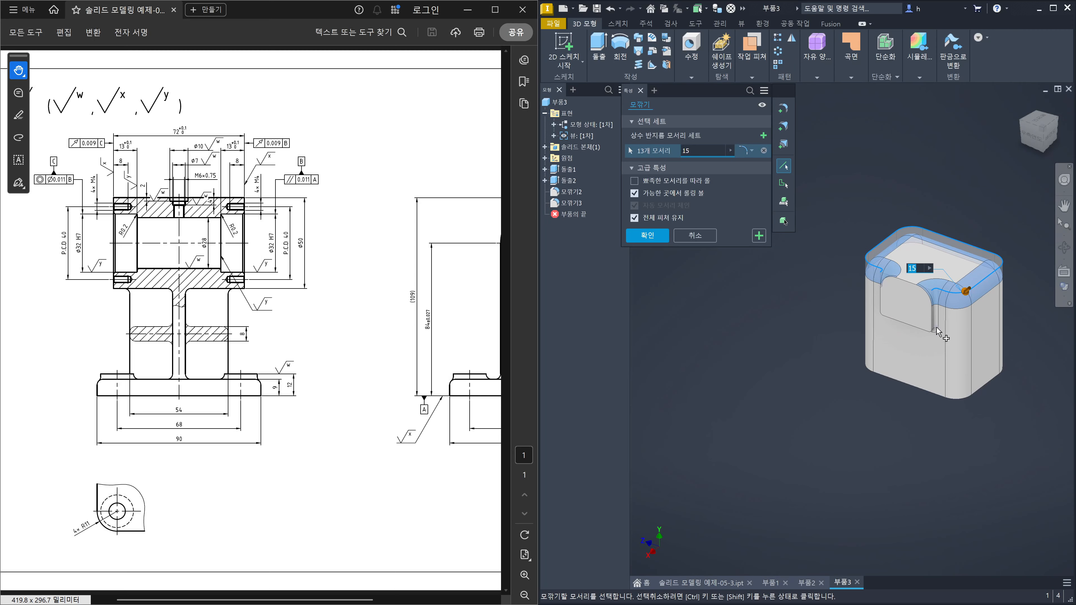
pyautogui.press('Escape')
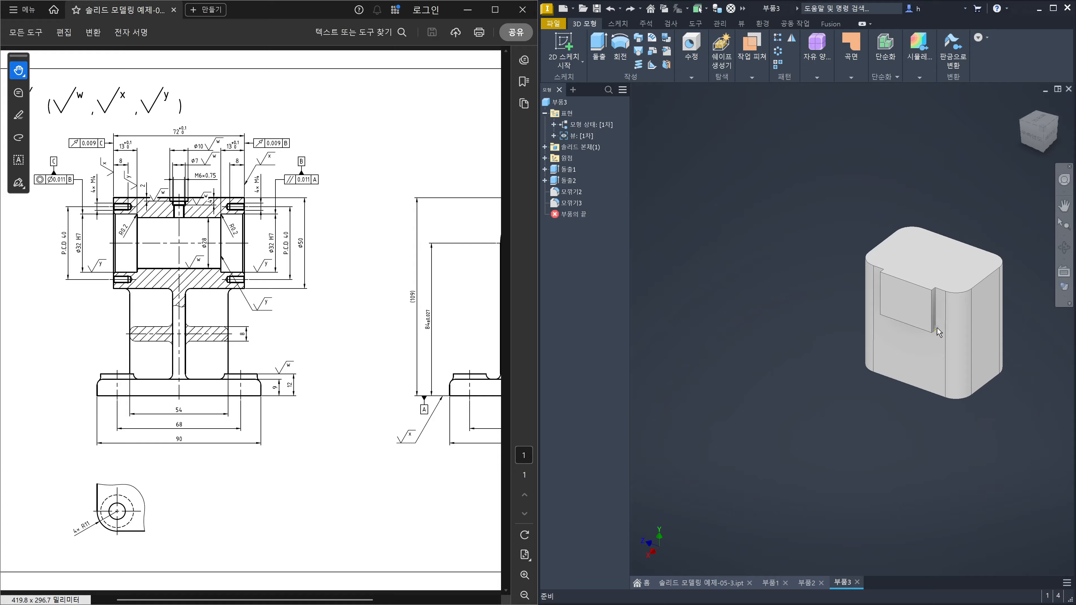
# - Undo the two 3 mm fillets on the pad so only the two extrusions remain
pyautogui.hotkey('ctrl', 'z')
pyautogui.hotkey('ctrl', 'z')
pyautogui.scroll(3, 914, 312)
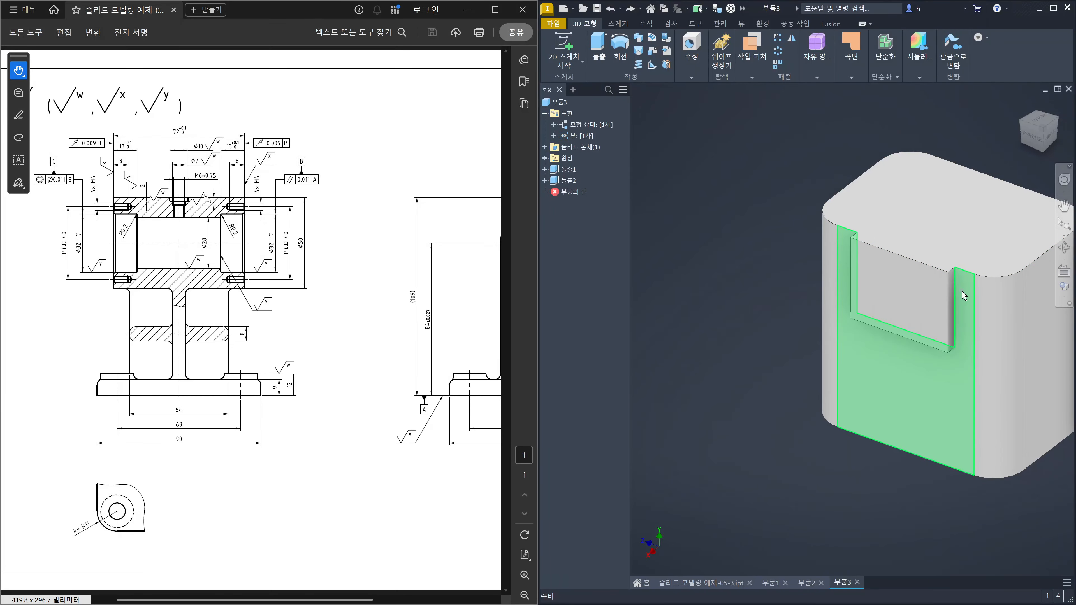
pyautogui.moveTo(980, 313)
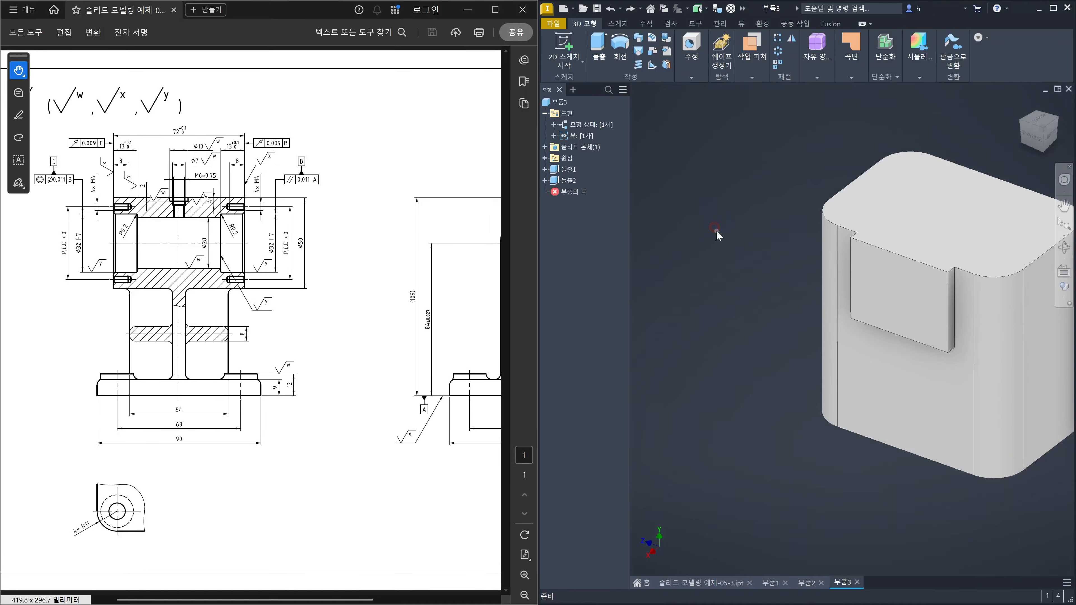
# - Fillet the block's top perimeter edges on both sides of the pad with a 15 mm radius
pyautogui.write('f')
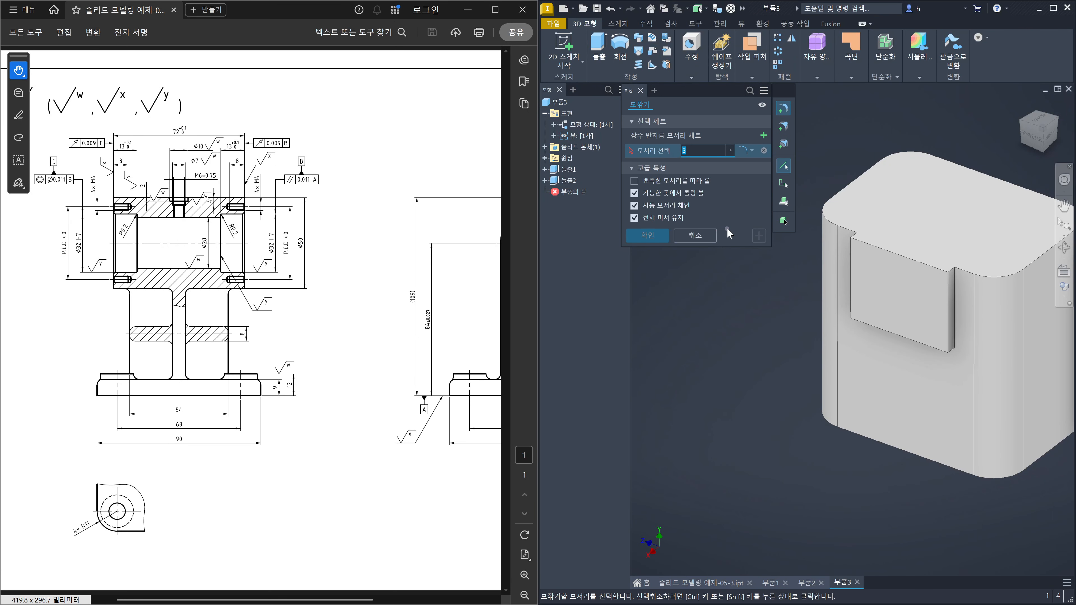
pyautogui.write('15')
pyautogui.click(1001, 278)
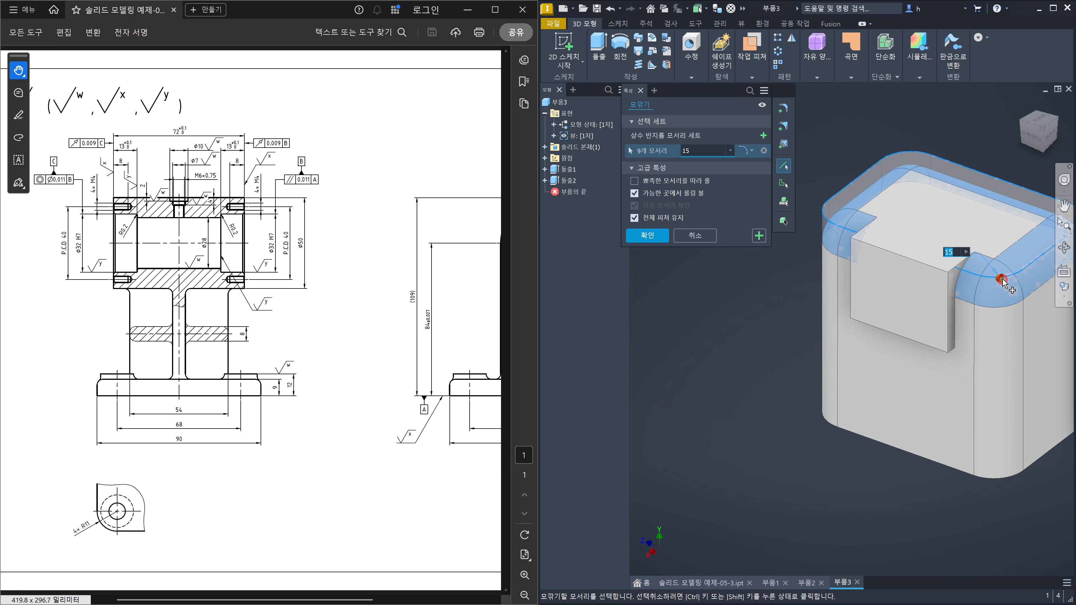
pyautogui.click(658, 235)
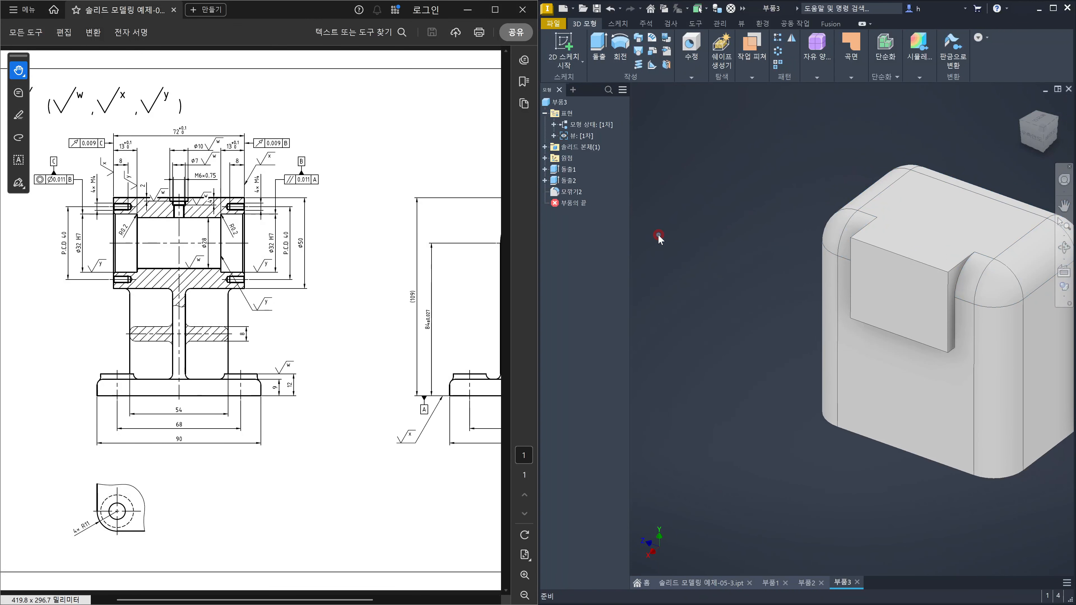
# - Fillet the pad's two upper and two lower corner edges with a 3 mm radius
pyautogui.press('f')
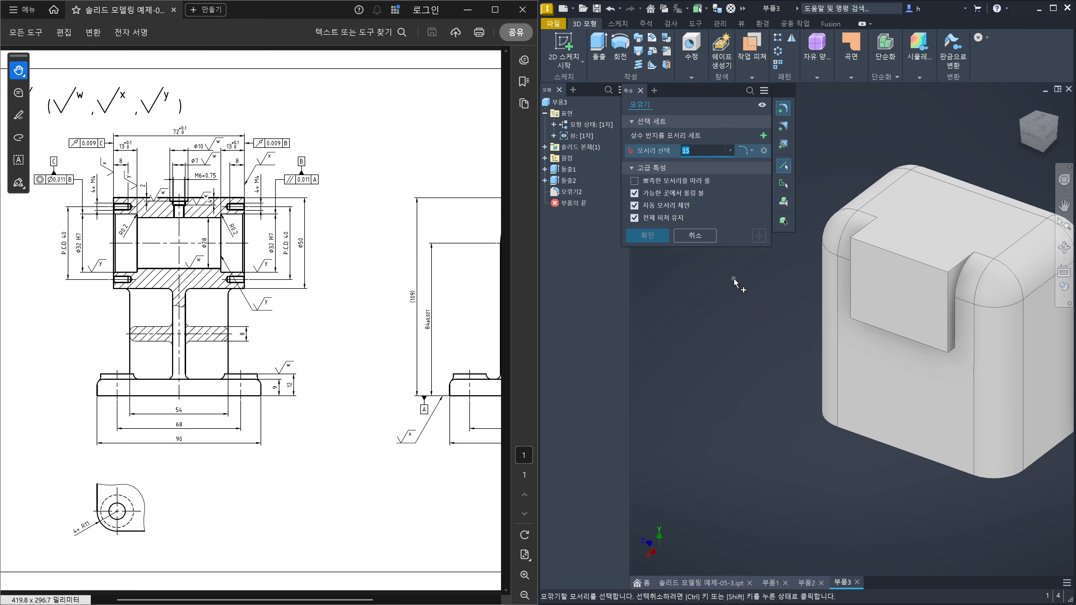
pyautogui.click(956, 264)
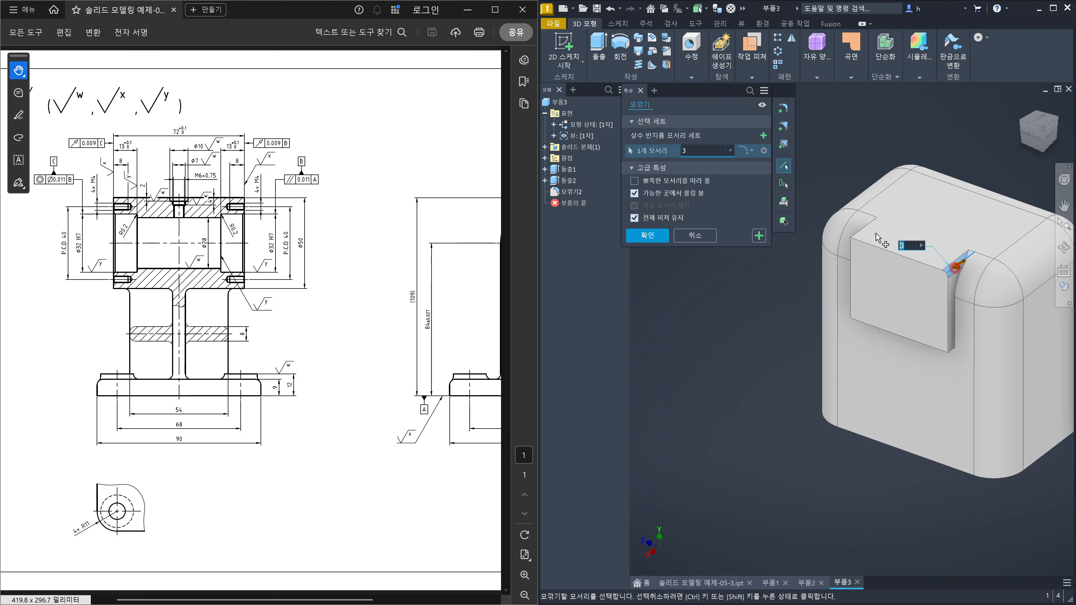
pyautogui.click(853, 231)
pyautogui.scroll(7, 950, 358)
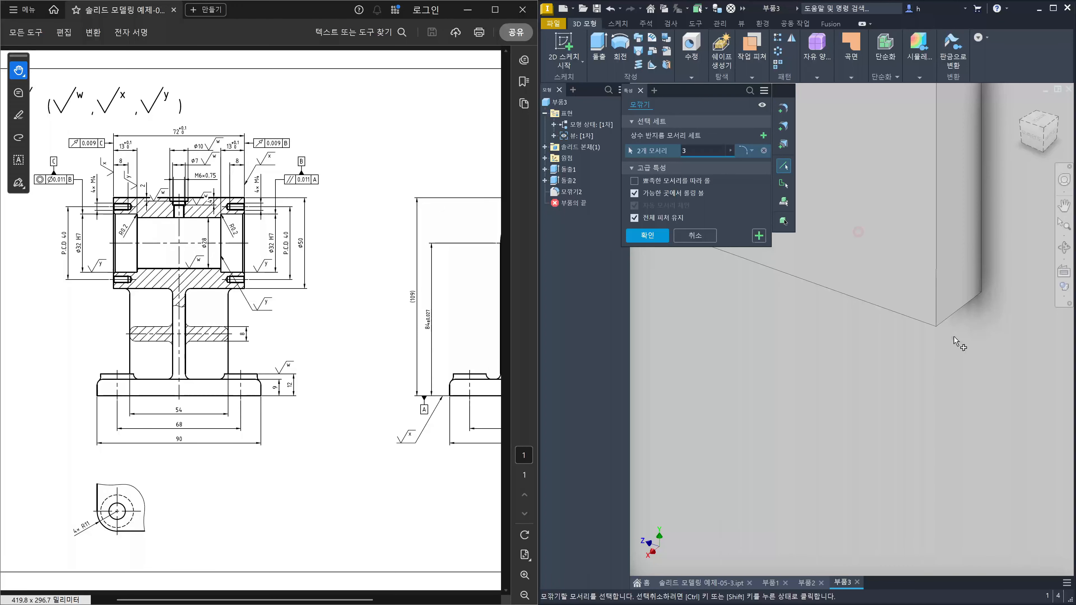
pyautogui.click(960, 313)
pyautogui.scroll(-5, 941, 339)
pyautogui.scroll(-5, 910, 321)
pyautogui.keyDown('shift'); pyautogui.moveTo(887, 319); pyautogui.dragTo(927, 305, button='middle'); pyautogui.keyUp('shift')
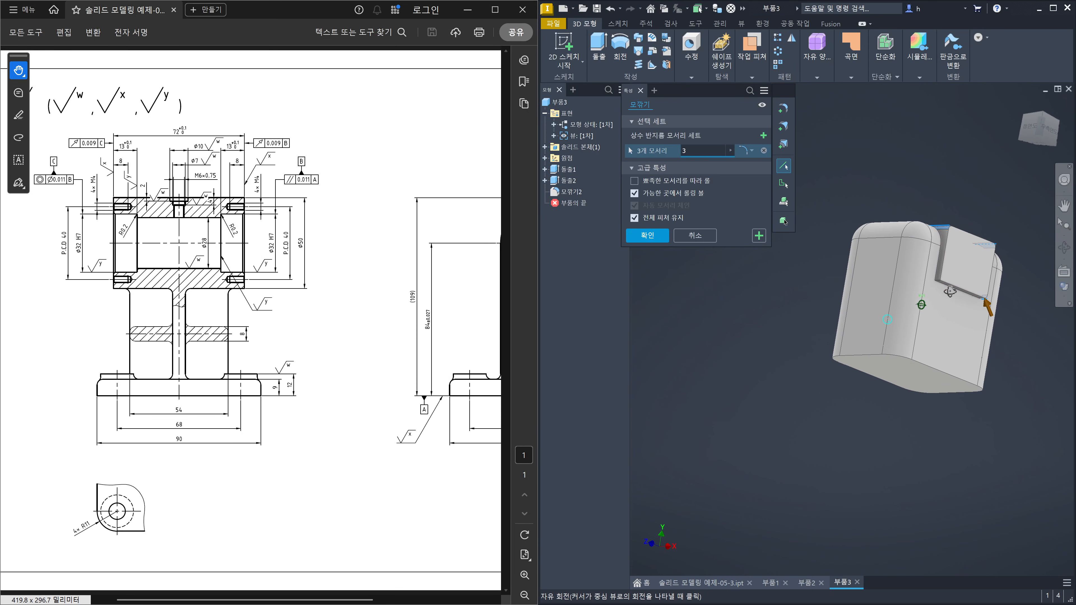
pyautogui.scroll(7, 939, 282)
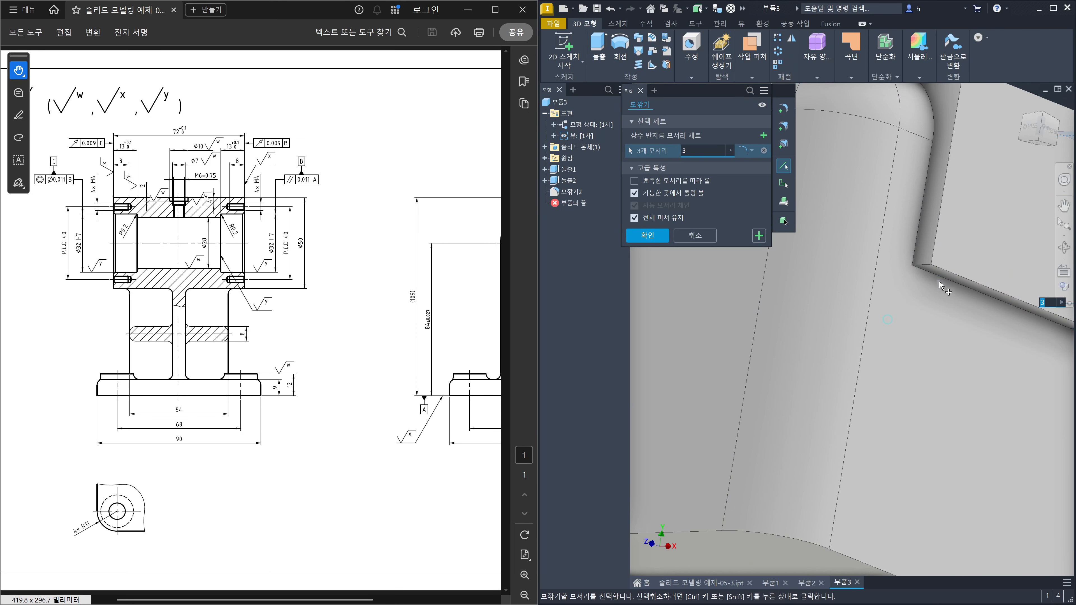
pyautogui.click(922, 266)
pyautogui.scroll(-5, 923, 266)
pyautogui.click(662, 241)
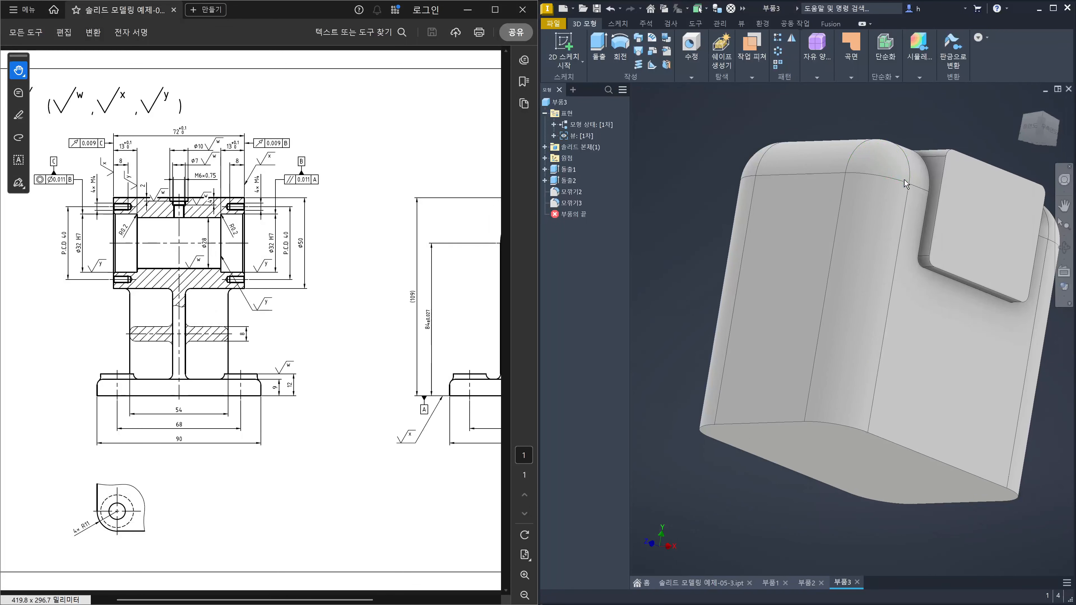
# - Fillet the edge chain where the pad meets the rounded block with a 3 mm radius
pyautogui.press('f')
pyautogui.click(924, 203)
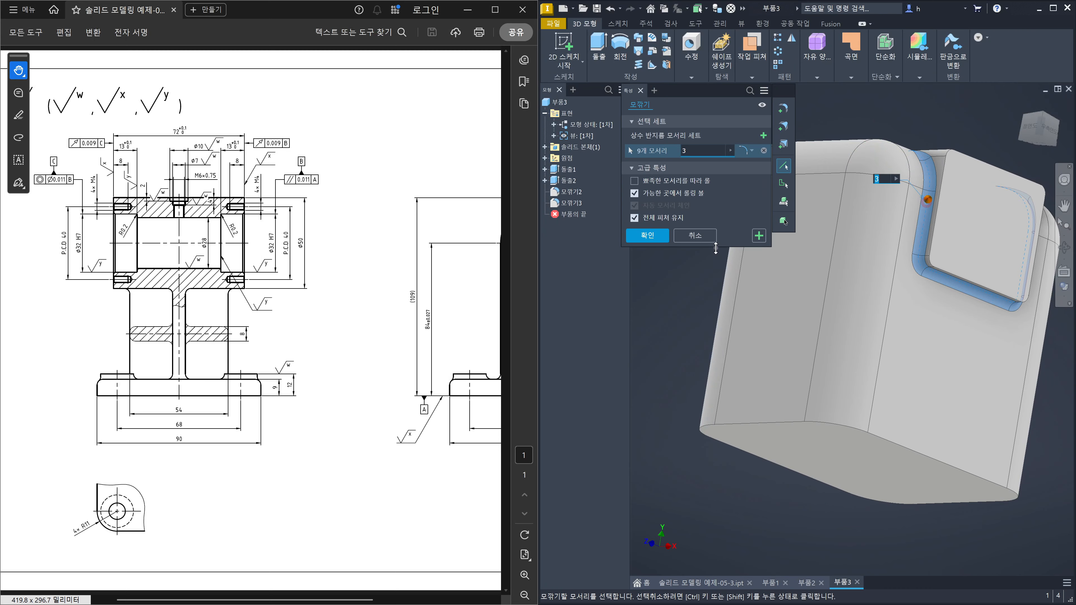
pyautogui.click(647, 235)
# - Examine the fillet transitions beside the pad from several angles and compare them with the filleted part in 부품2
pyautogui.keyDown('shift'); pyautogui.moveTo(960, 248); pyautogui.dragTo(949, 306, button='middle'); pyautogui.keyUp('shift')
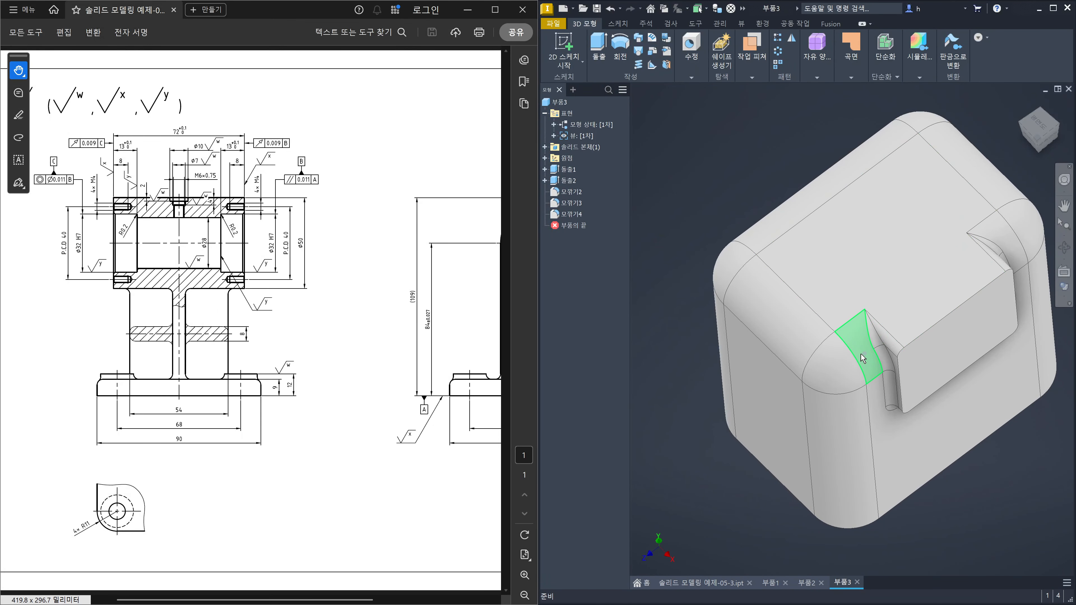
pyautogui.moveTo(880, 375)
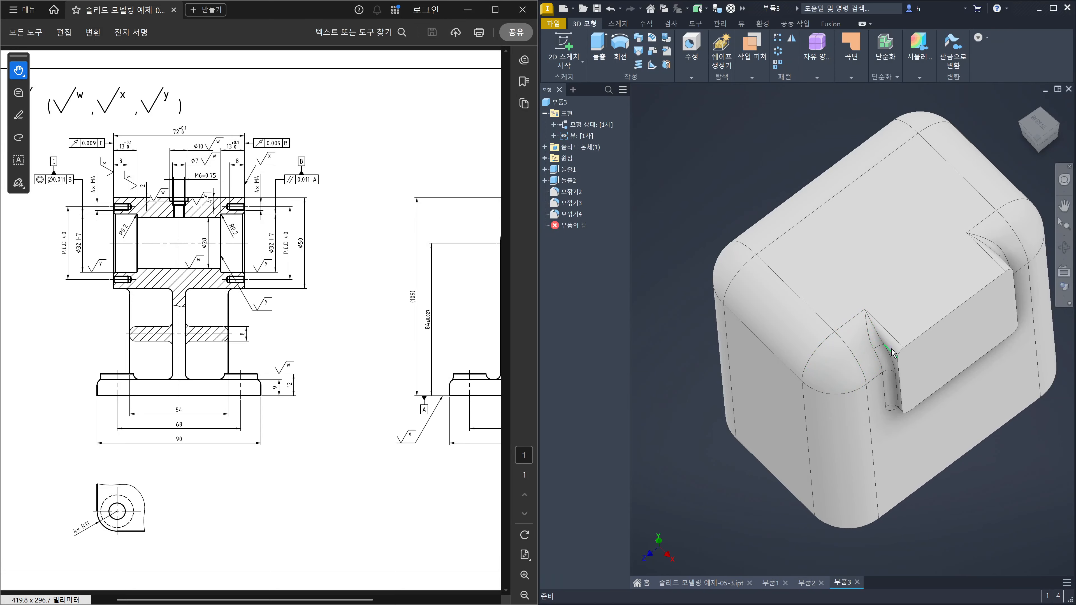
pyautogui.click(807, 583)
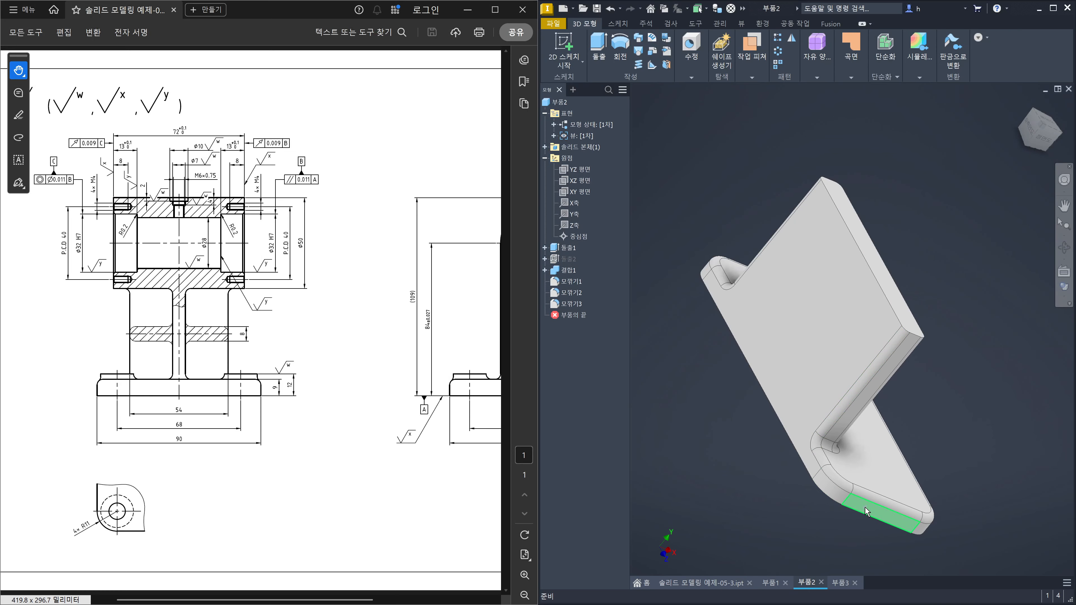
pyautogui.click(842, 584)
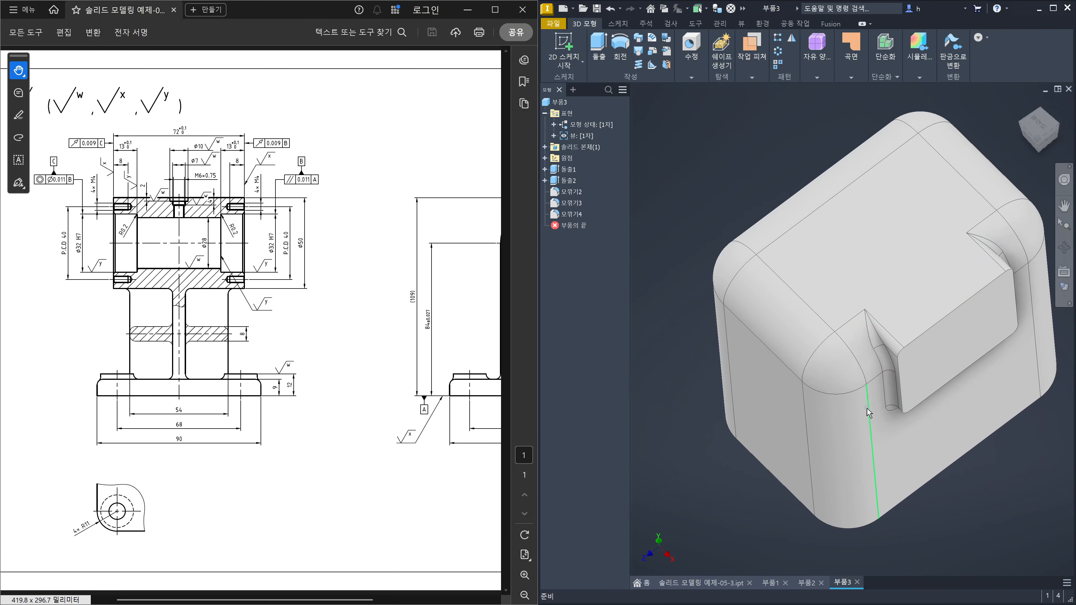
pyautogui.moveTo(884, 426)
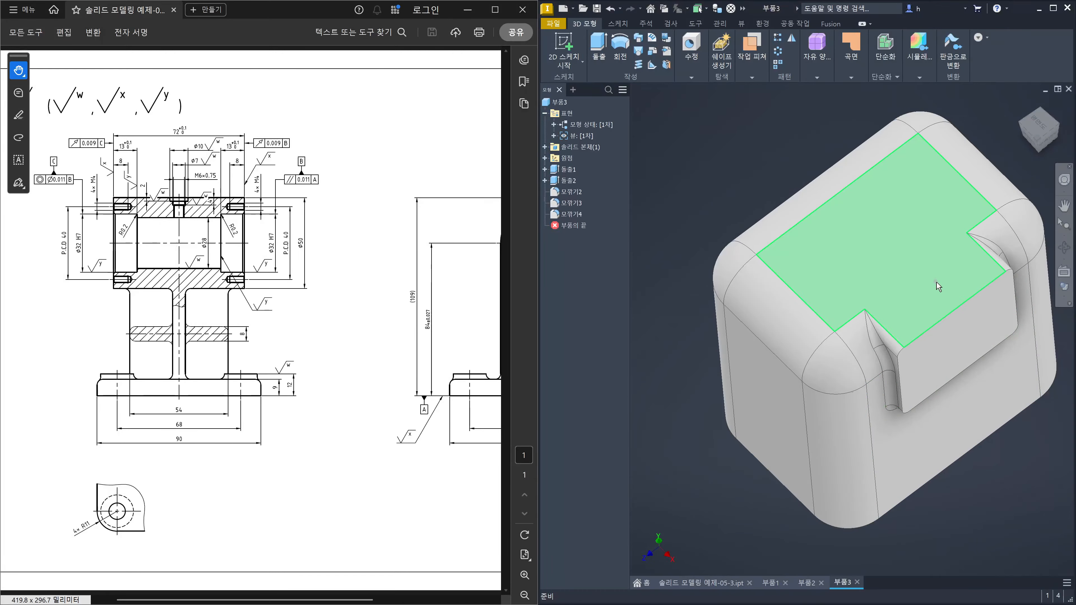
pyautogui.keyDown('shift'); pyautogui.moveTo(937, 283); pyautogui.dragTo(981, 339, button='middle'); pyautogui.keyUp('shift')
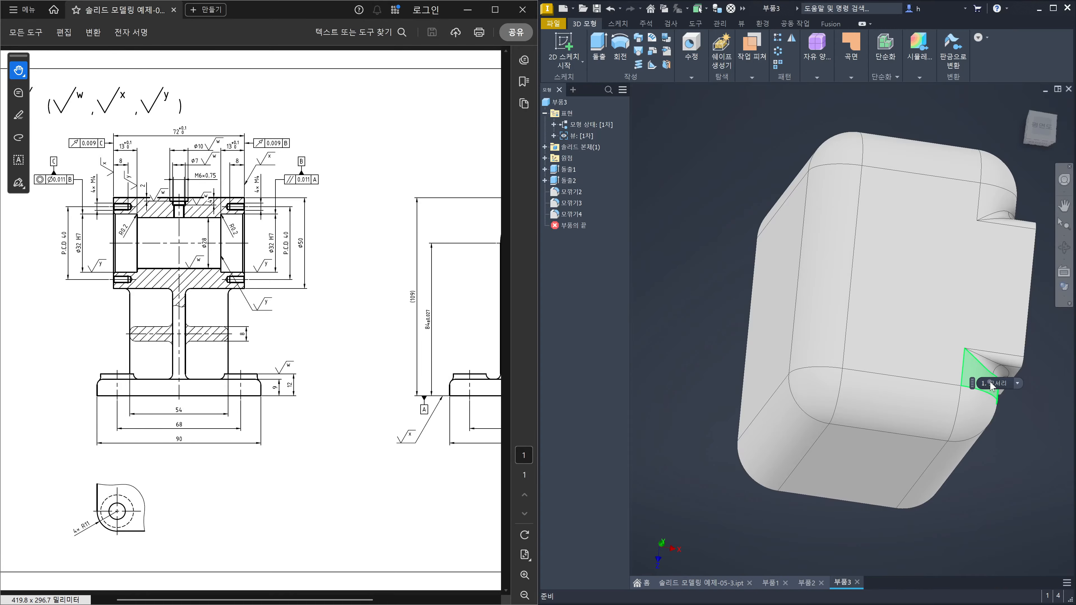
pyautogui.keyDown('shift'); pyautogui.moveTo(969, 361); pyautogui.dragTo(948, 325, button='middle'); pyautogui.keyUp('shift')
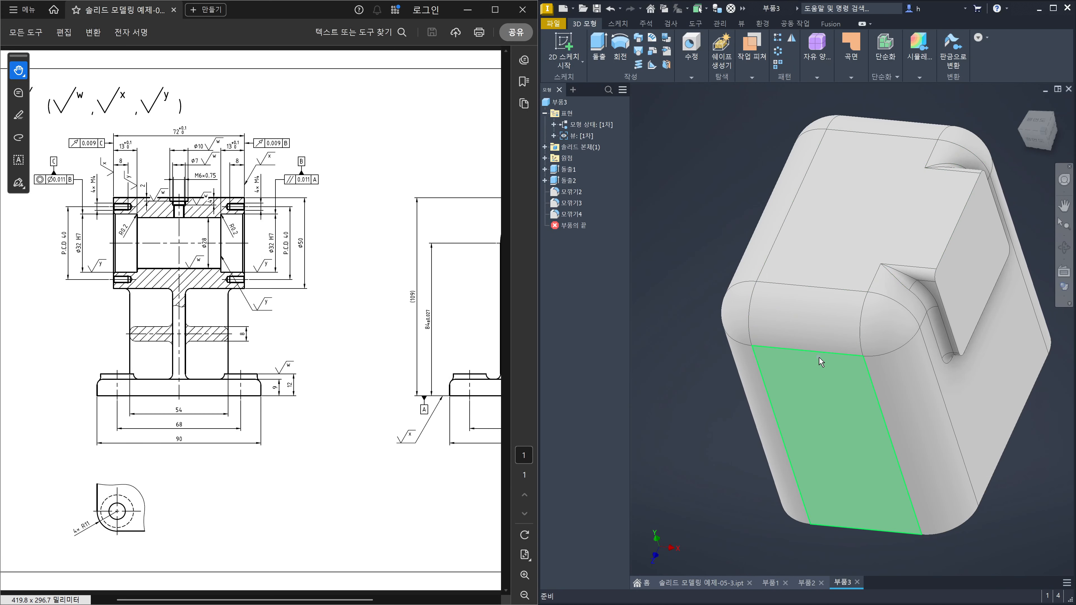
pyautogui.moveTo(820, 361)
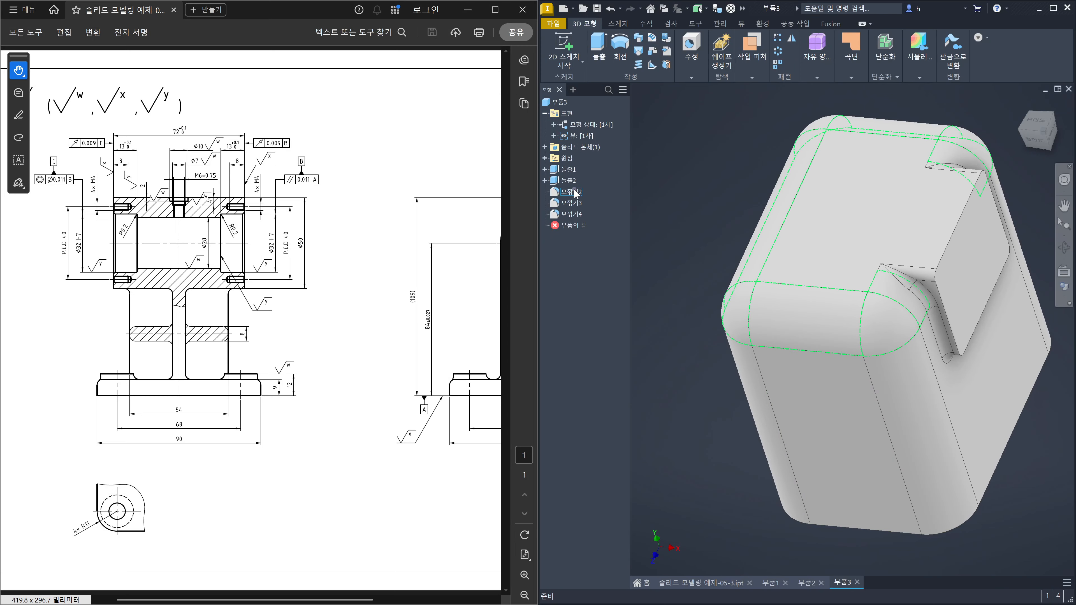
# - Undo the pad's junction fillet, its corner fillets and the 15 mm top edge fillet
pyautogui.hotkey('ctrl', 'z')
pyautogui.hotkey('ctrl', 'z')
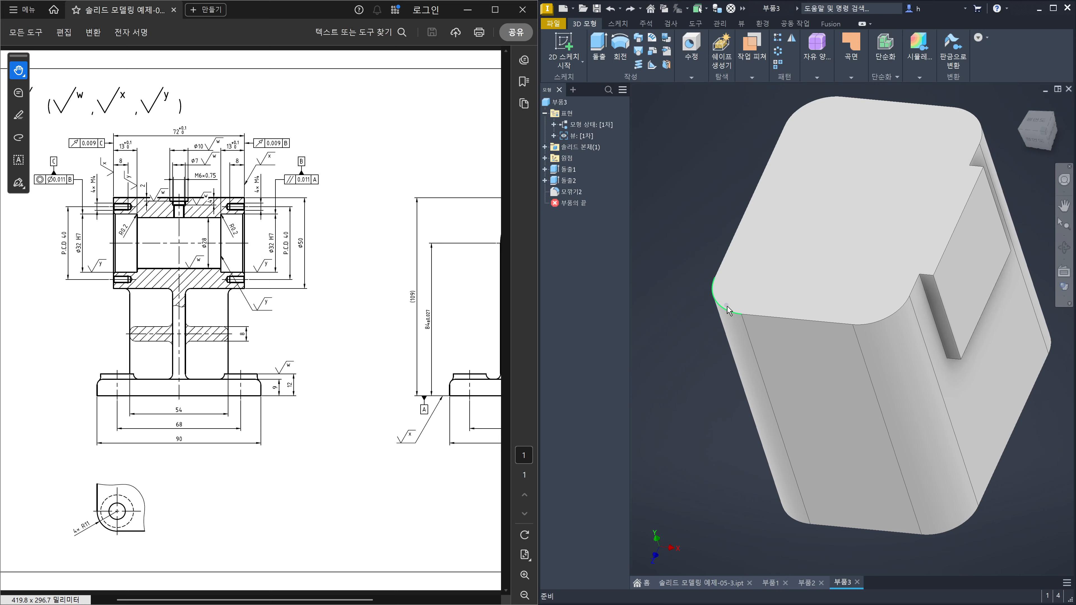
pyautogui.hotkey('ctrl', 'z')
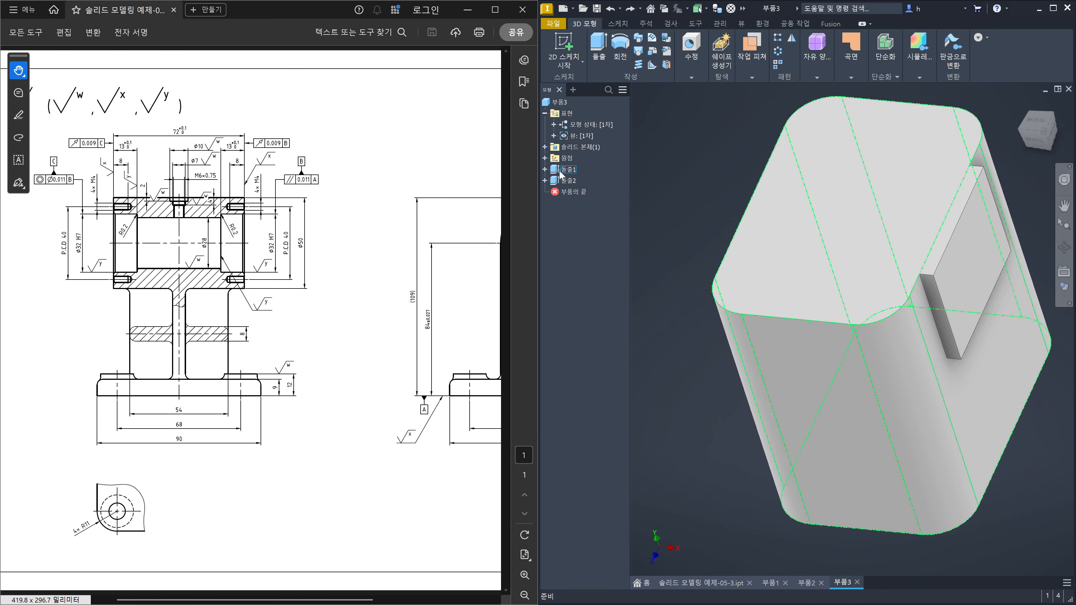
# - Open the pad extrusion's sketch for editing, select the rectangle's line on the block's top edge, and rotate the sketch view upright
pyautogui.click(546, 181)
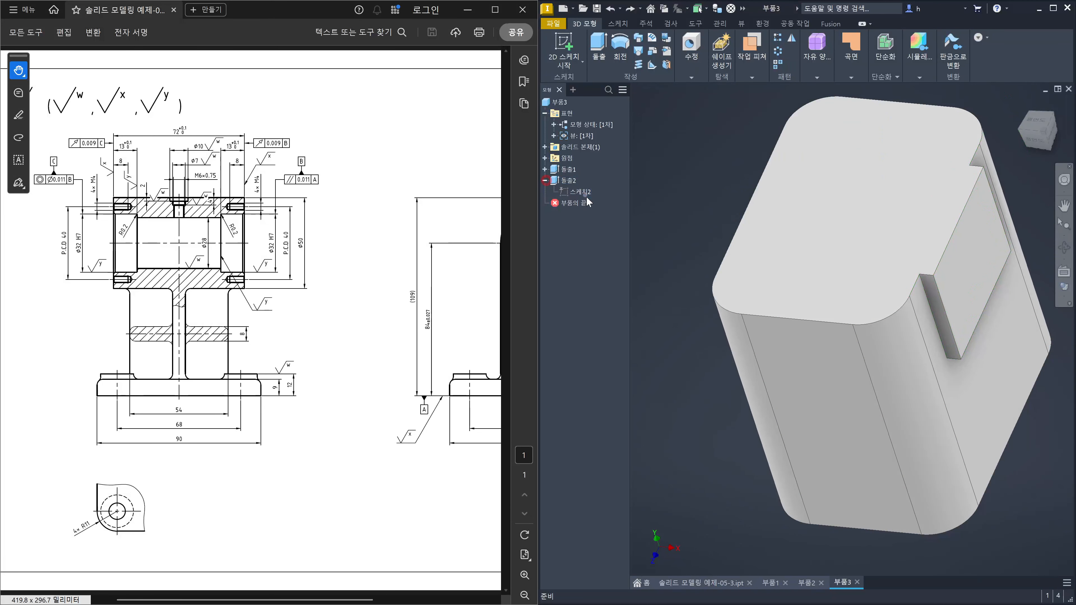
pyautogui.click(582, 191)
pyautogui.press('pageup')
pyautogui.doubleClick(584, 192)
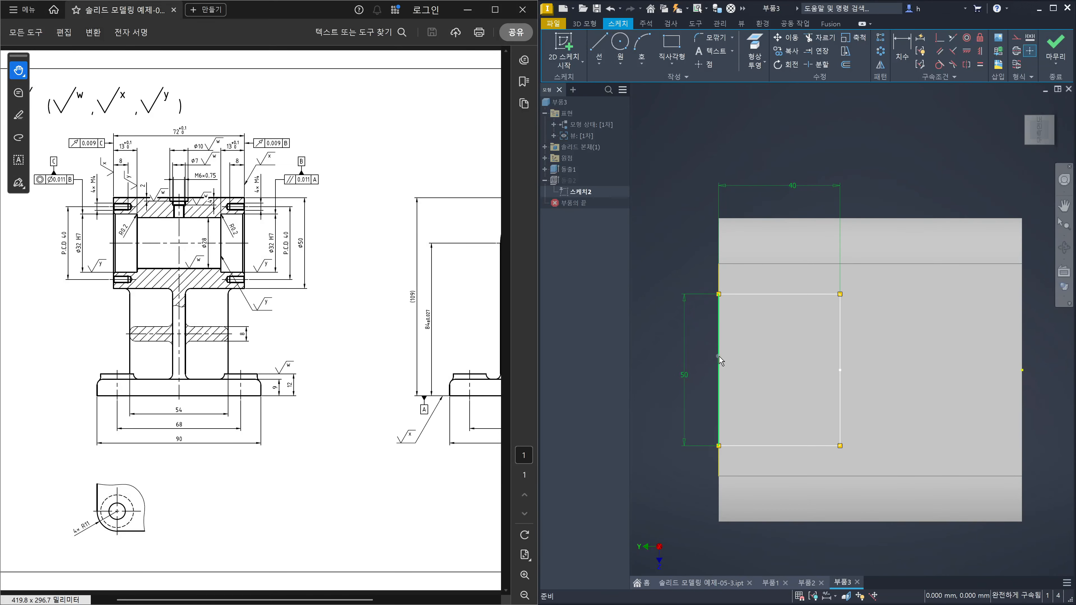
pyautogui.moveTo(719, 357)
pyautogui.moveTo(737, 379)
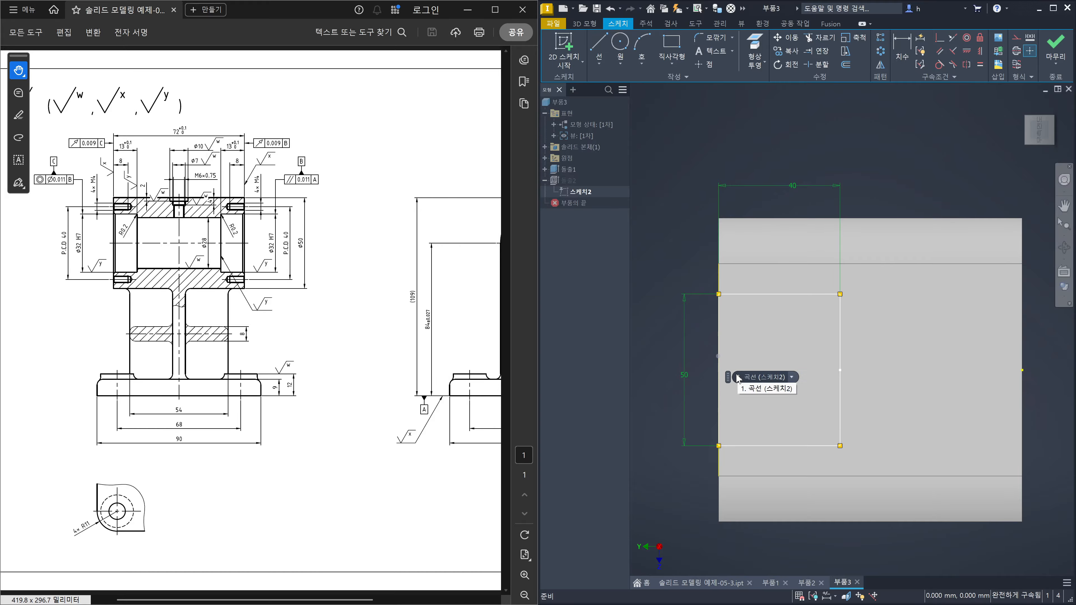
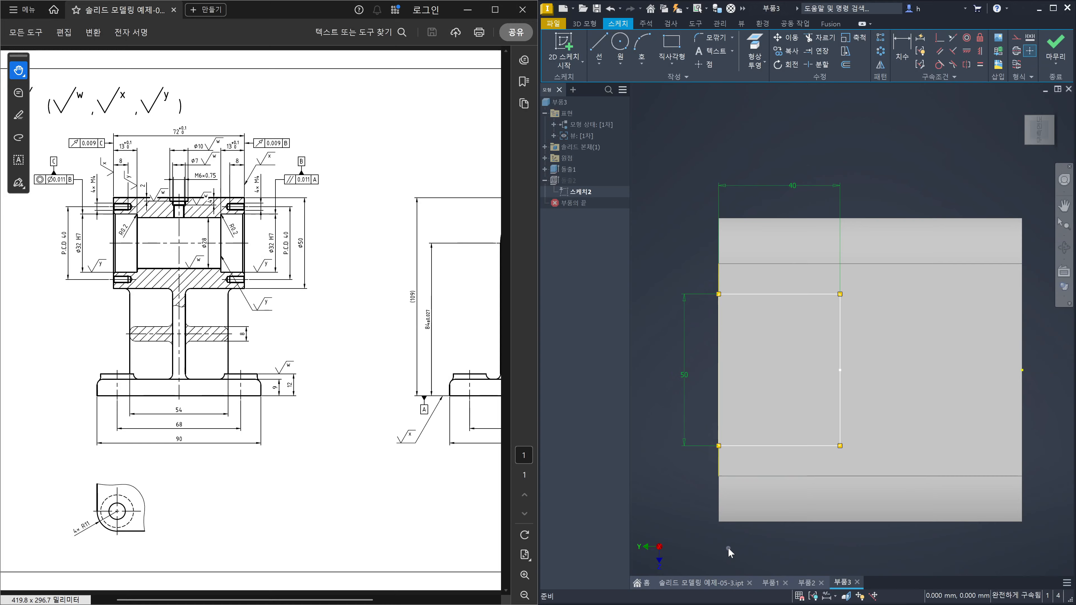
pyautogui.click(718, 418)
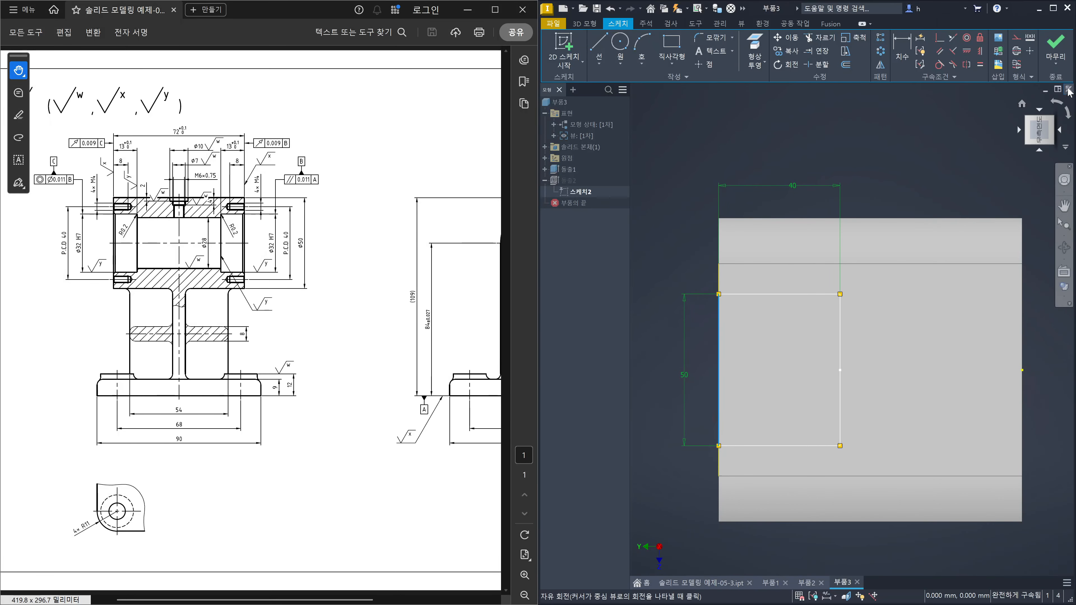
pyautogui.click(1065, 116)
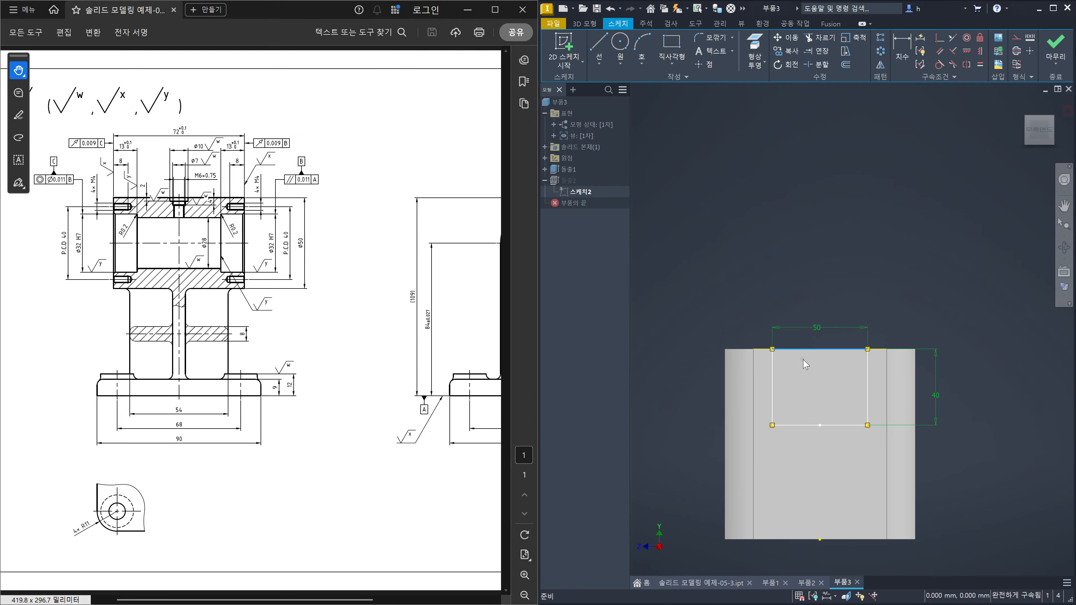
# - Show the sketch constraints, delete the one holding the rectangle's upper line on the block's top edge, and move that line slightly below the edge
pyautogui.press('F8')
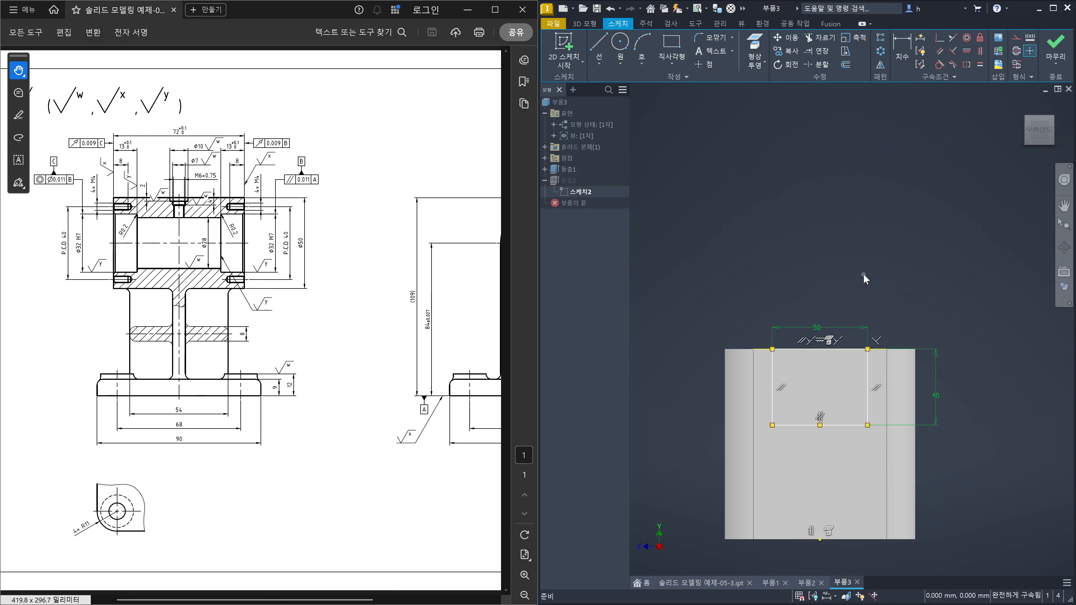
pyautogui.scroll(3, 865, 297)
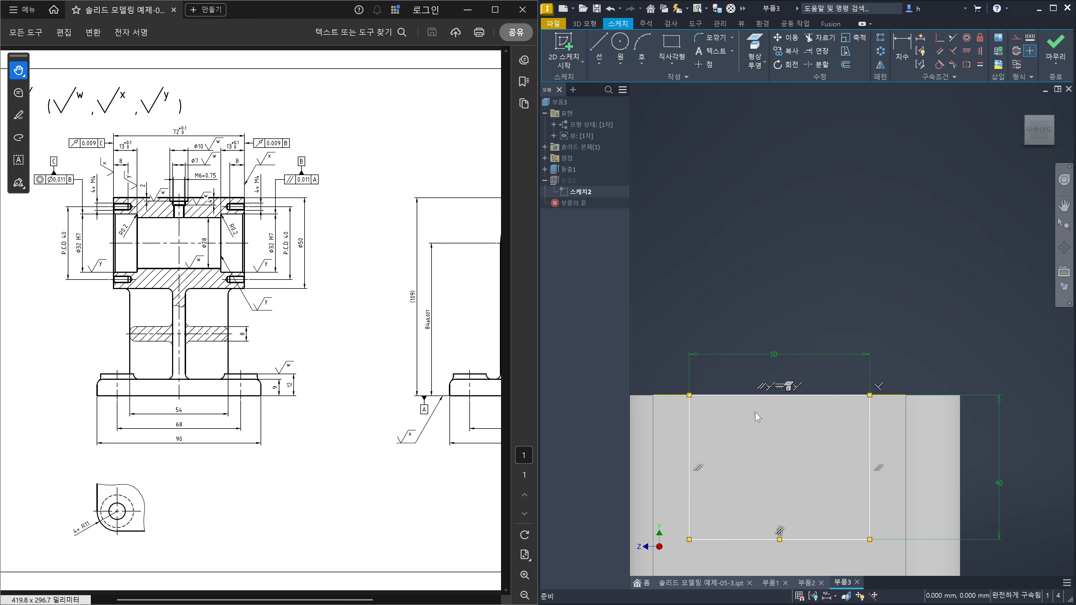
pyautogui.scroll(3, 767, 395)
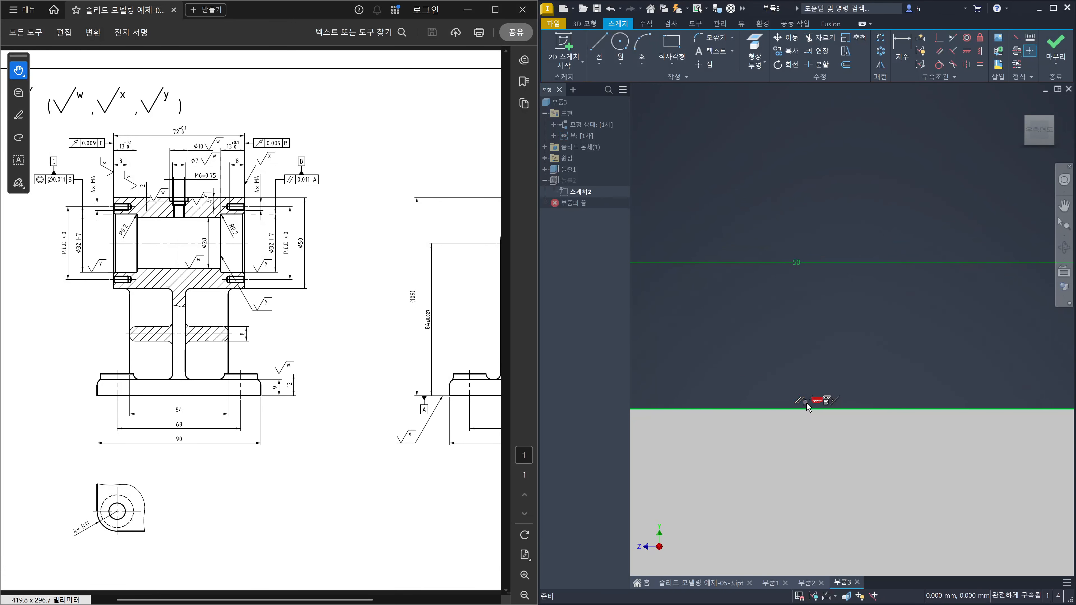
pyautogui.scroll(-2, 806, 402)
pyautogui.scroll(-3, 807, 406)
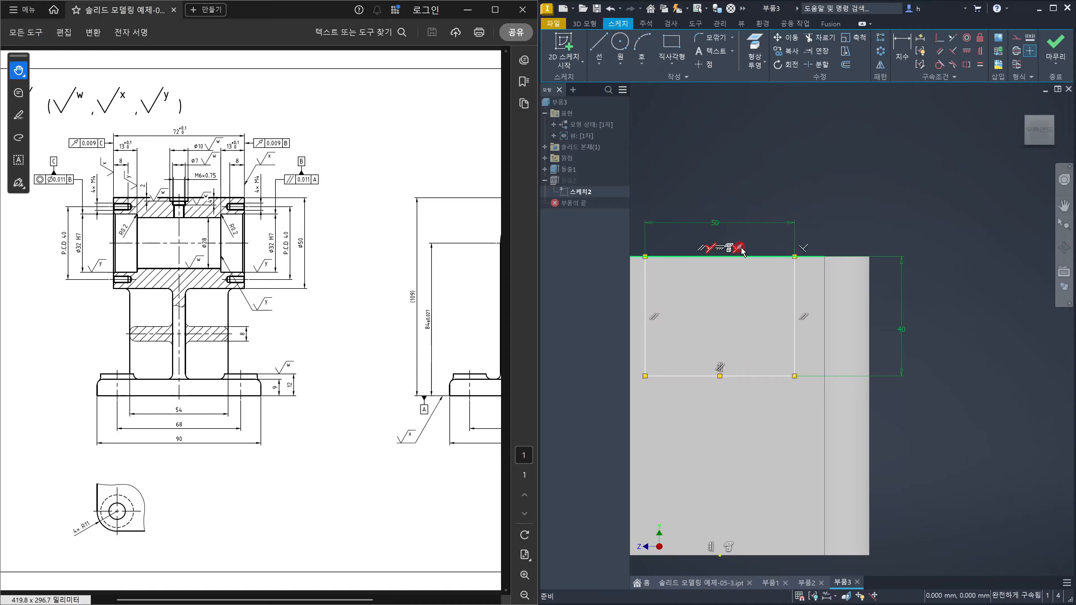
pyautogui.moveTo(742, 247); pyautogui.dragTo(758, 265, button='right')
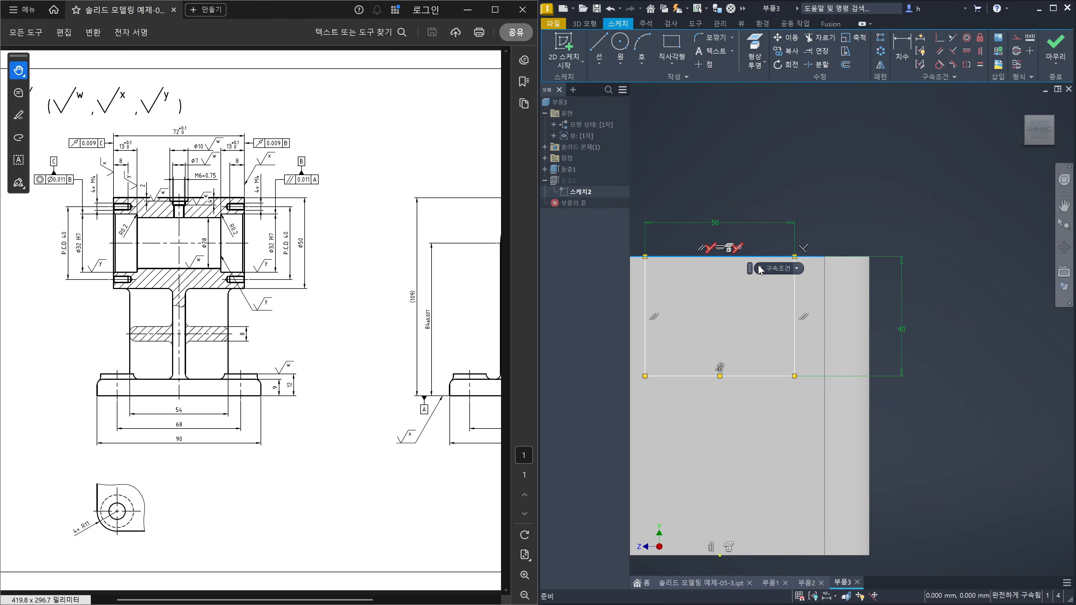
pyautogui.moveTo(758, 266); pyautogui.dragTo(759, 215)
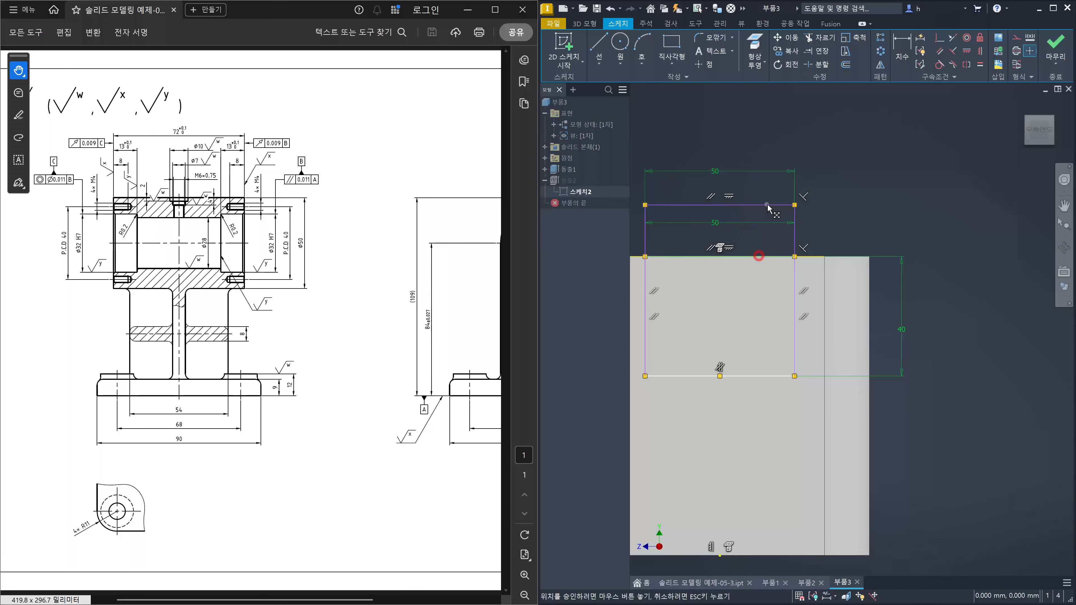
pyautogui.click(910, 211)
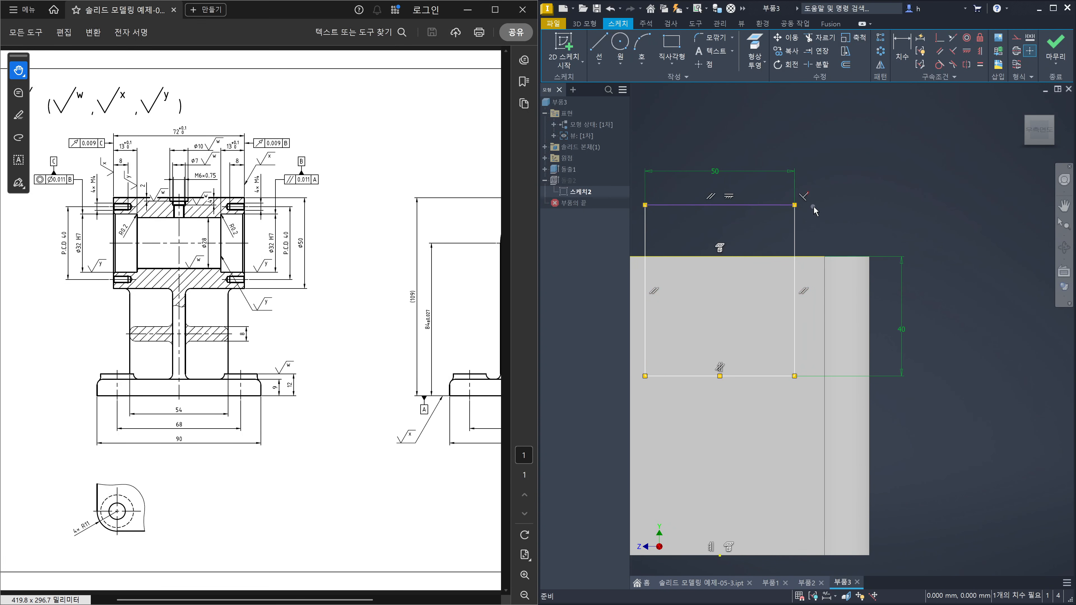
pyautogui.moveTo(770, 206); pyautogui.dragTo(773, 272)
# - Dimension the gap between the block's top edge and the rectangle's upper line as 2 mm and finish the sketch
pyautogui.press('d')
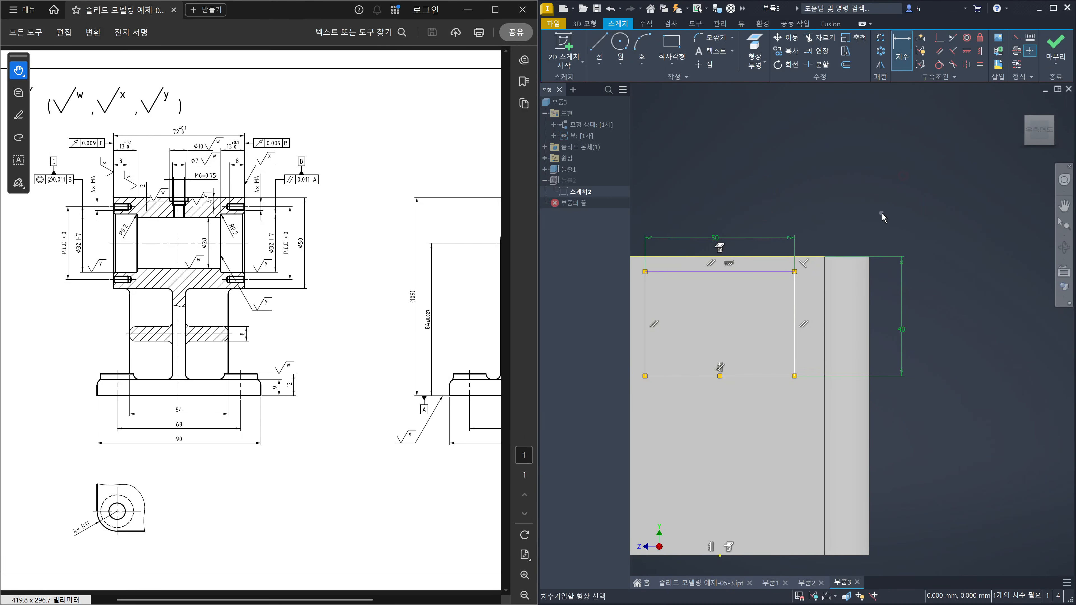
pyautogui.scroll(3, 877, 214)
pyautogui.click(768, 292)
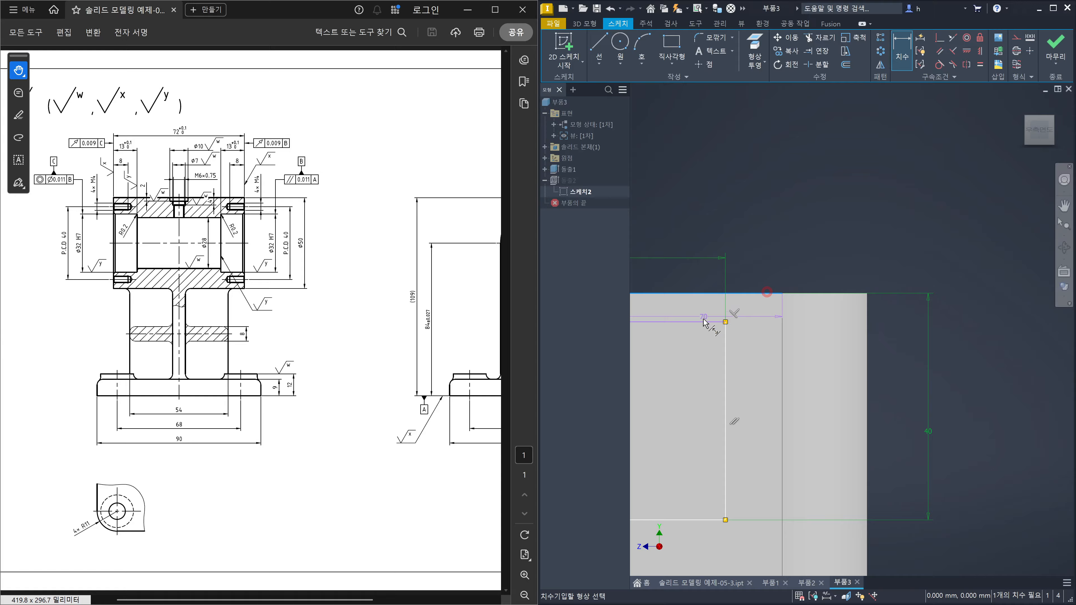
pyautogui.click(703, 322)
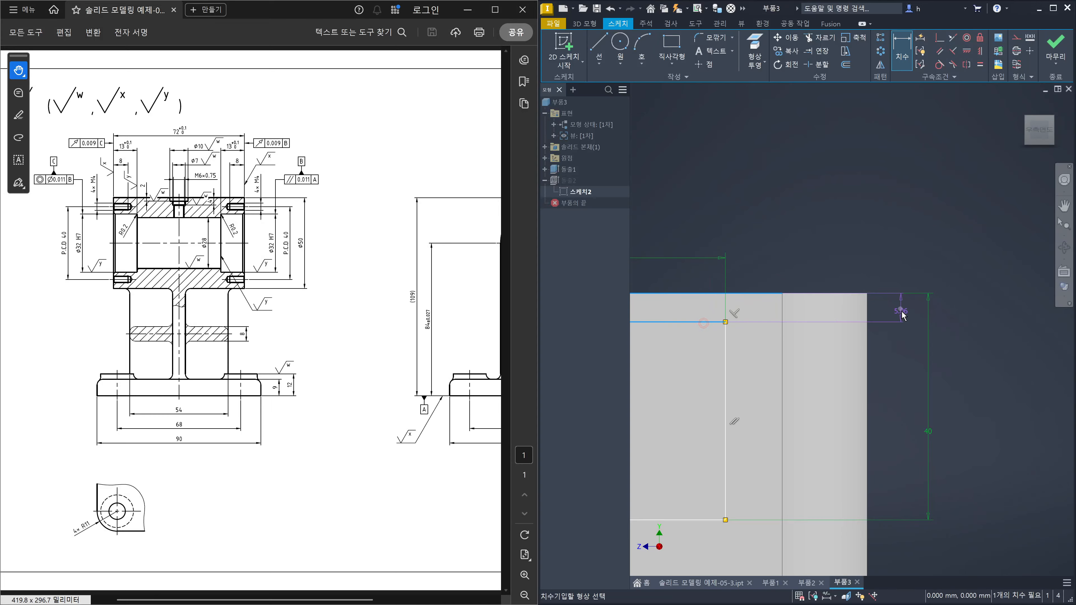
pyautogui.click(900, 307)
pyautogui.write('2')
pyautogui.press('Return')
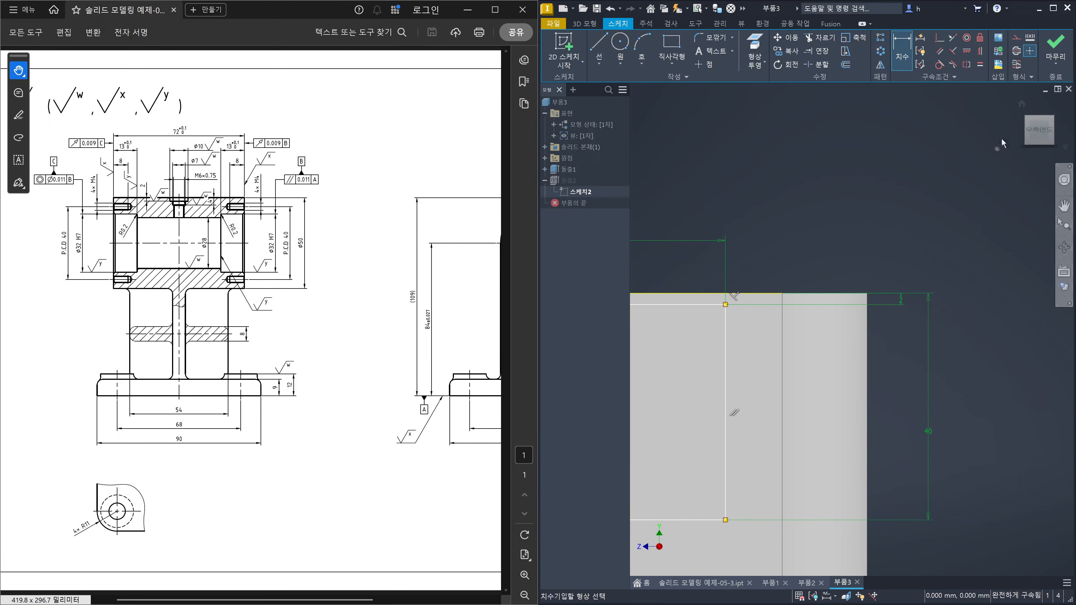
pyautogui.click(1055, 44)
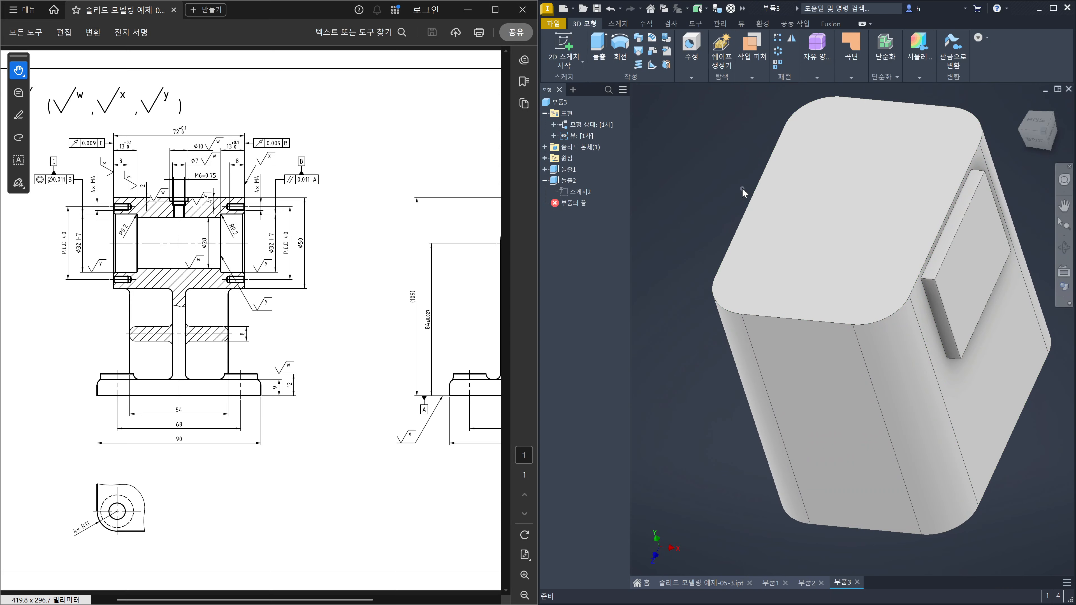
# - Fillet the block's top edge loop with a 15 mm radius
pyautogui.press('f')
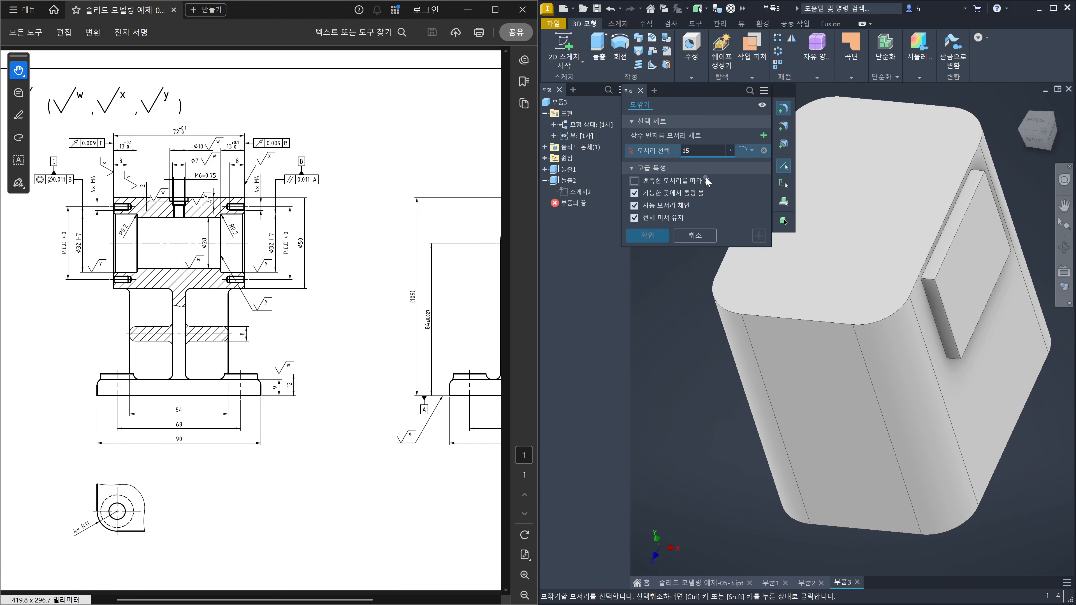
pyautogui.click(859, 324)
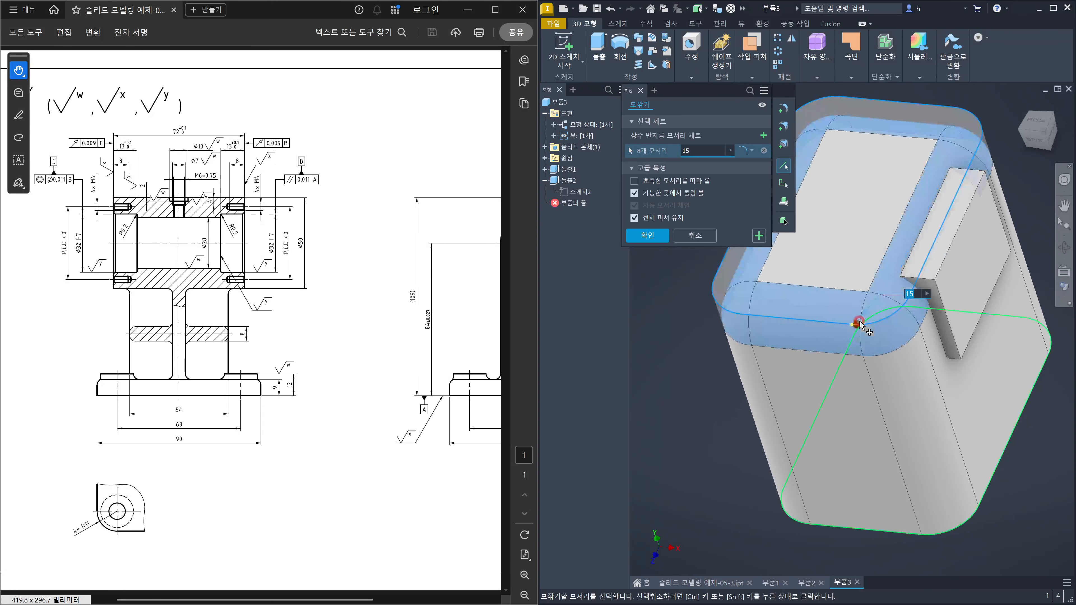
pyautogui.click(658, 240)
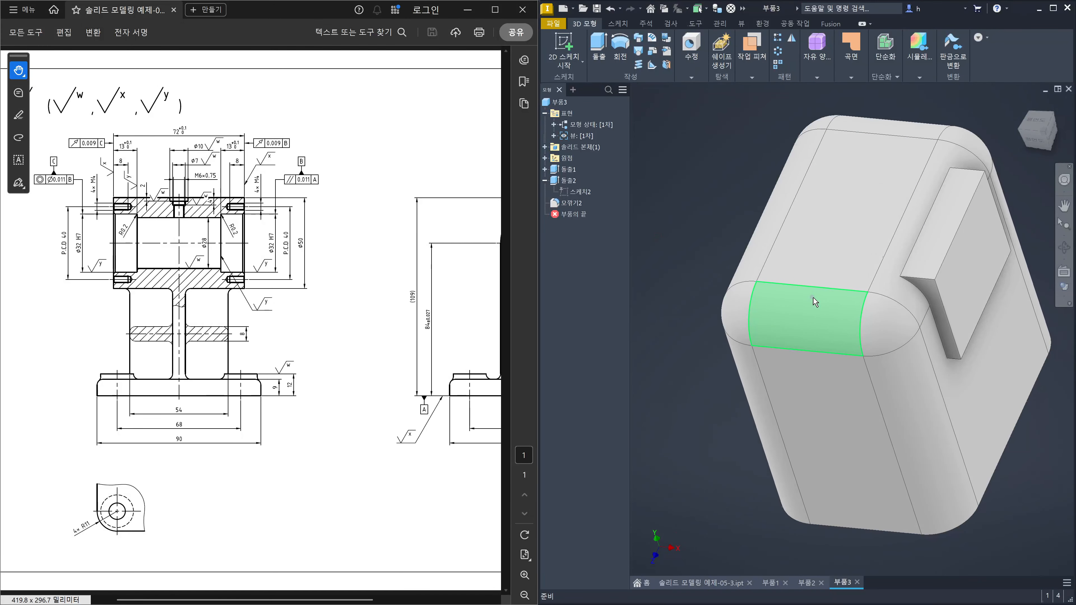
# - Fillet the four short corner edges of the pad with a 3 mm radius
pyautogui.write('f')
pyautogui.write('3')
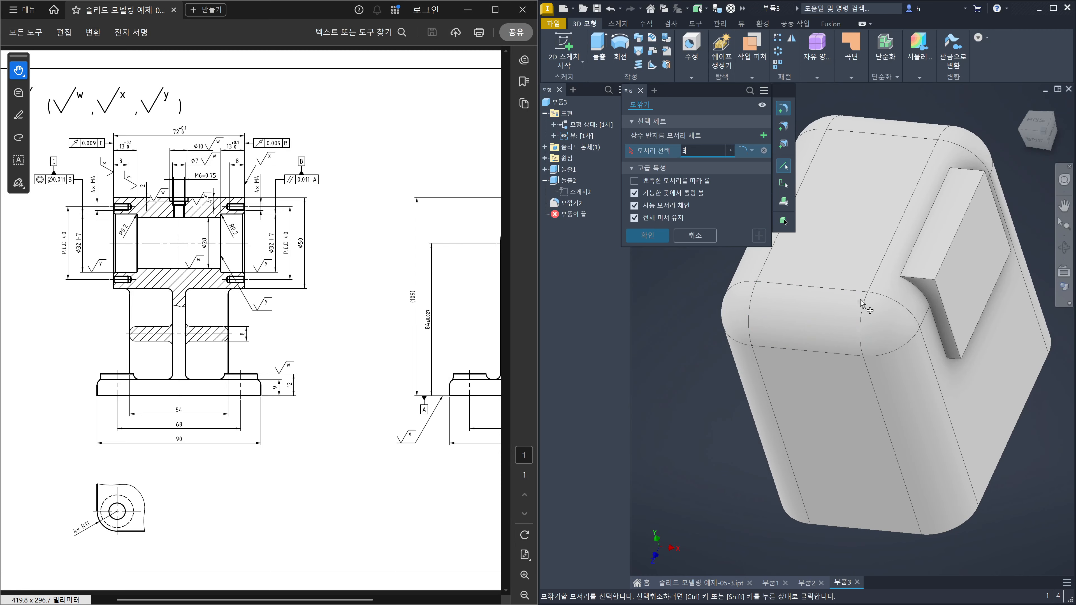
pyautogui.click(927, 278)
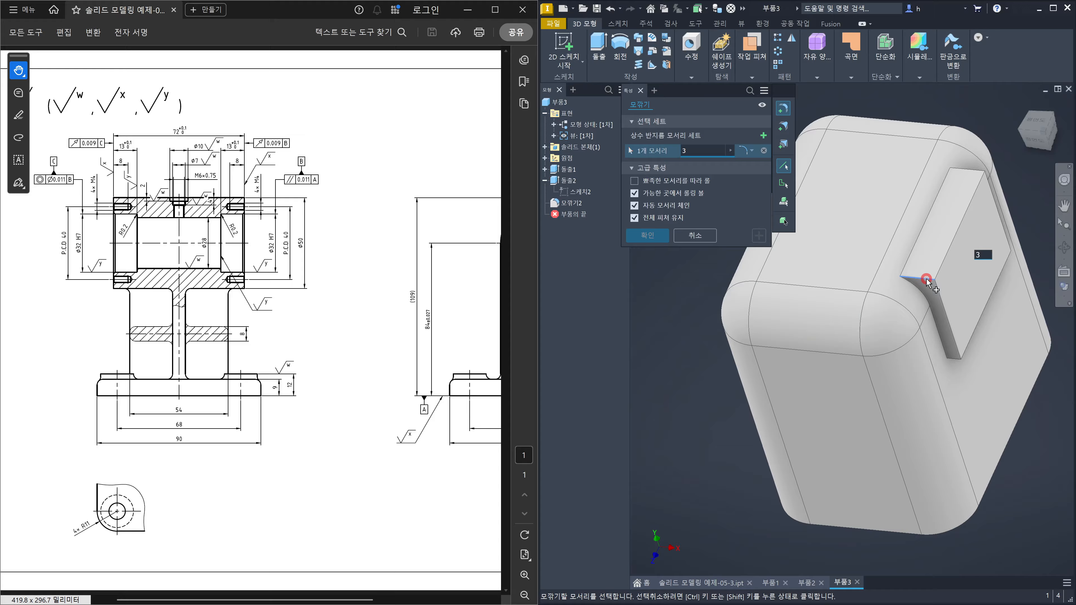
pyautogui.click(976, 172)
pyautogui.keyDown('shift'); pyautogui.moveTo(977, 171); pyautogui.dragTo(860, 284, button='middle'); pyautogui.keyUp('shift')
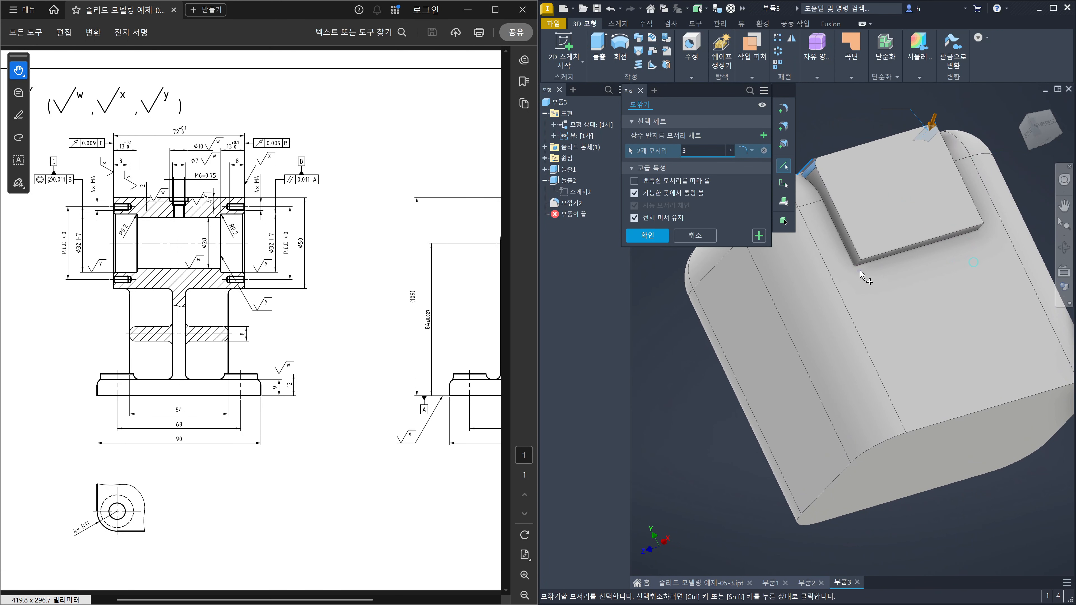
pyautogui.scroll(5, 850, 246)
pyautogui.click(850, 245)
pyautogui.scroll(-6, 851, 246)
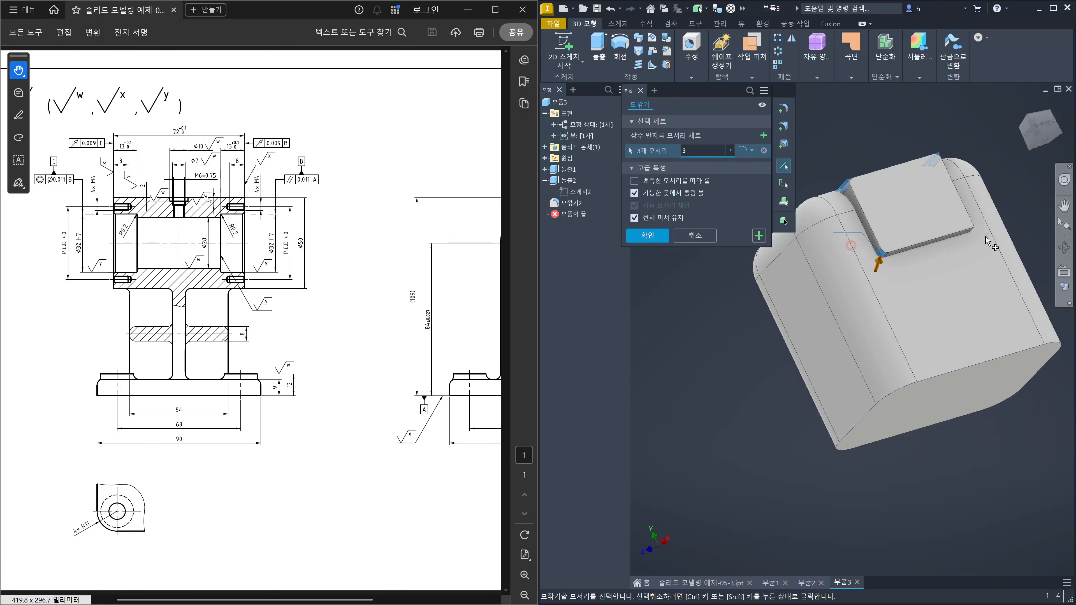
pyautogui.keyDown('shift'); pyautogui.moveTo(988, 235); pyautogui.dragTo(892, 258, button='middle'); pyautogui.keyUp('shift')
pyautogui.click(856, 256)
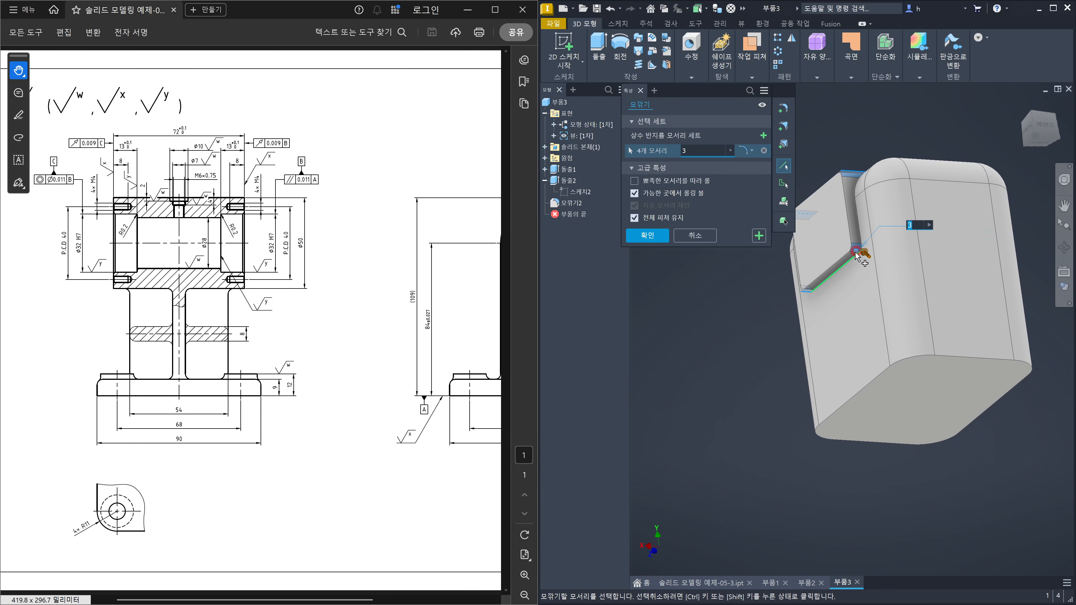
pyautogui.click(758, 235)
# - Fillet the edge chain where the pad joins the rounded block with a 3 mm radius
pyautogui.click(843, 182)
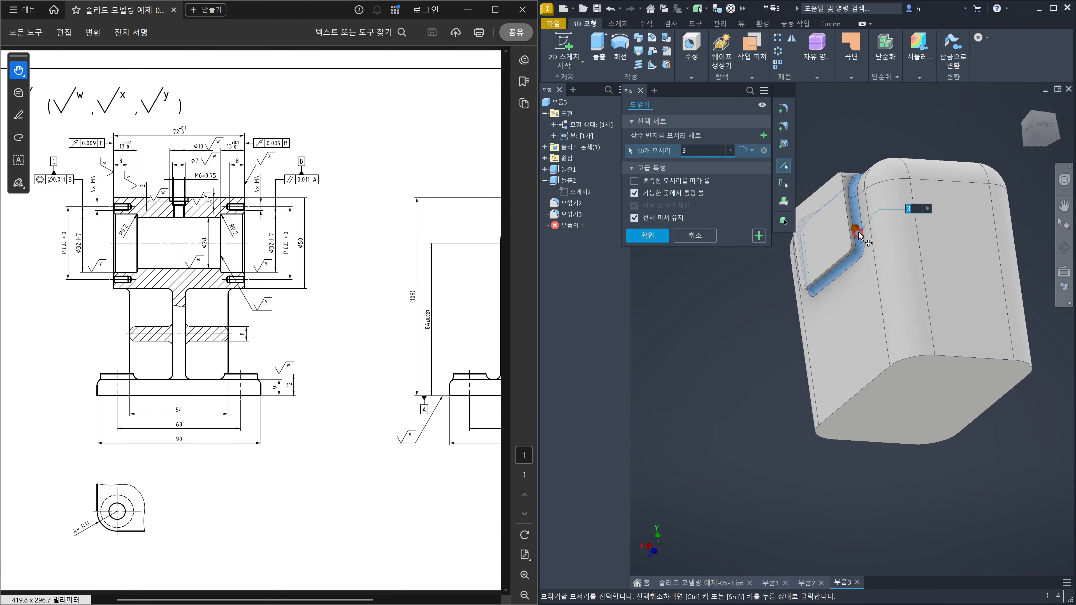
pyautogui.keyDown('shift'); pyautogui.moveTo(843, 181); pyautogui.dragTo(870, 229, button='middle'); pyautogui.keyUp('shift')
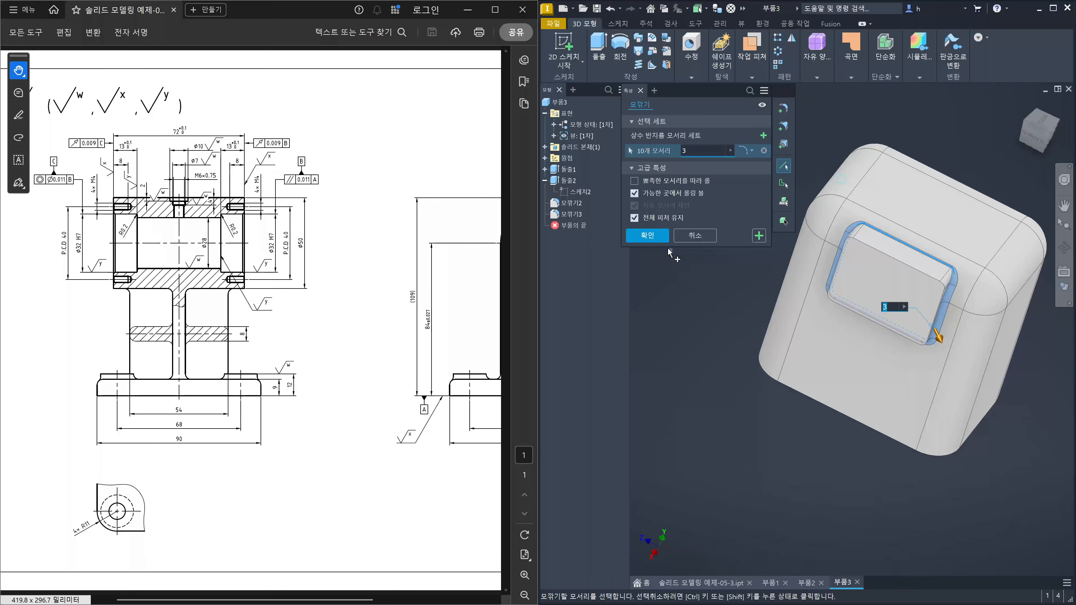
pyautogui.click(647, 235)
# - Examine in close-up profile how the pad's junction fillet runs into the block's 15 mm top rounding
pyautogui.click(1038, 139)
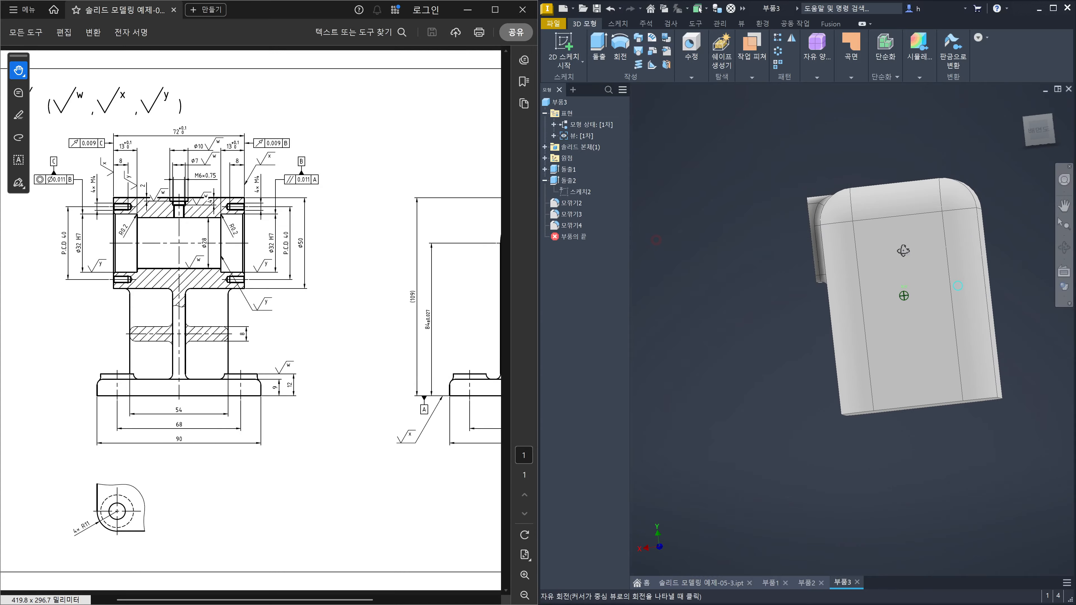
pyautogui.scroll(6, 730, 293)
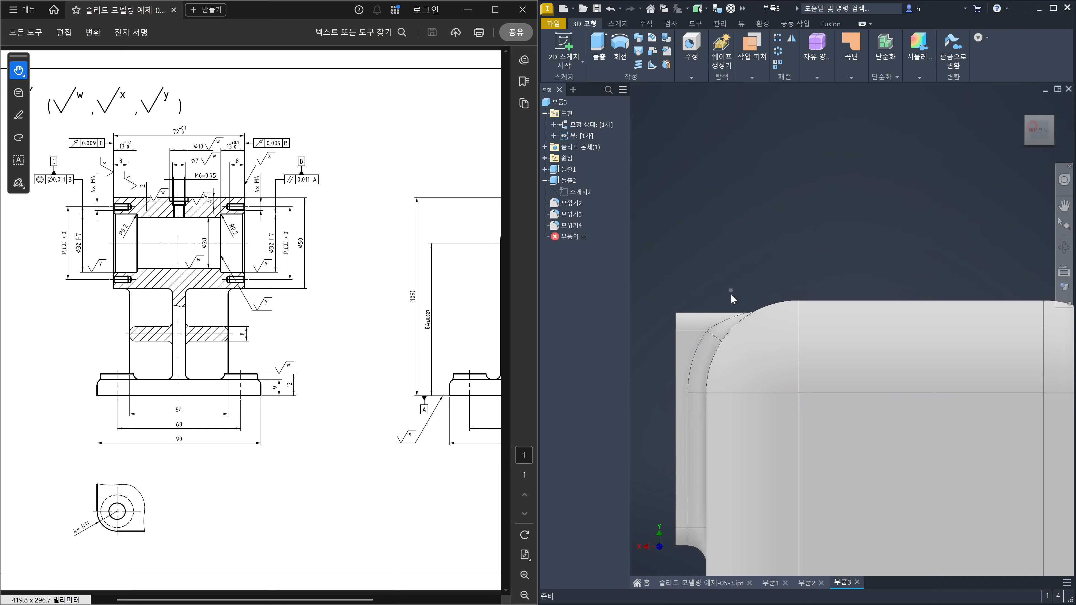
pyautogui.moveTo(704, 339); pyautogui.dragTo(779, 356, button='middle')
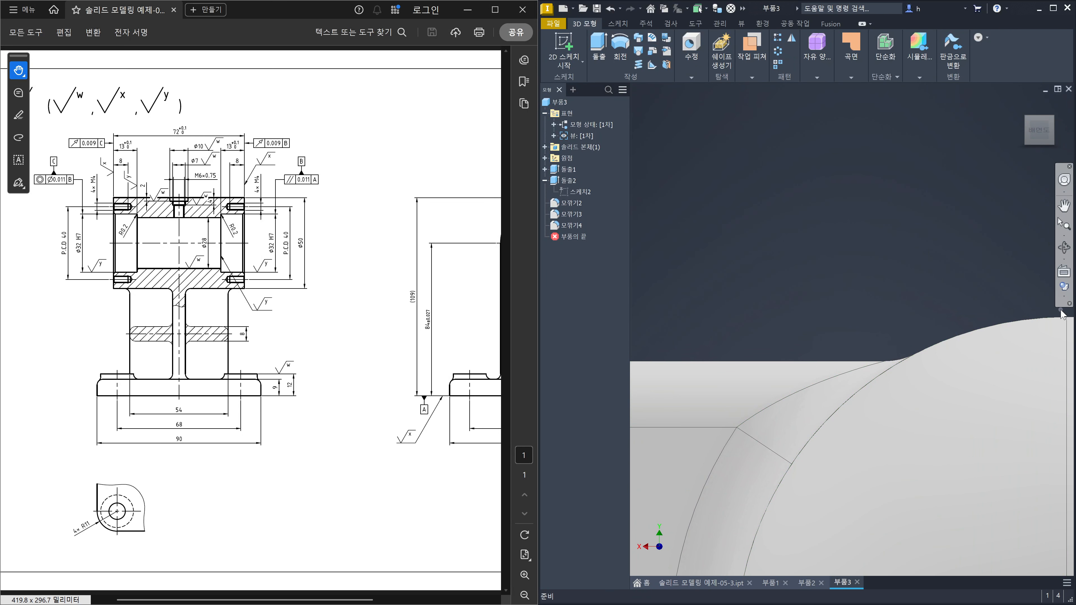
pyautogui.scroll(-3, 961, 321)
pyautogui.scroll(-3, 960, 317)
pyautogui.keyDown('shift'); pyautogui.moveTo(902, 329); pyautogui.dragTo(950, 349, button='middle'); pyautogui.keyUp('shift')
pyautogui.scroll(-3, 961, 364)
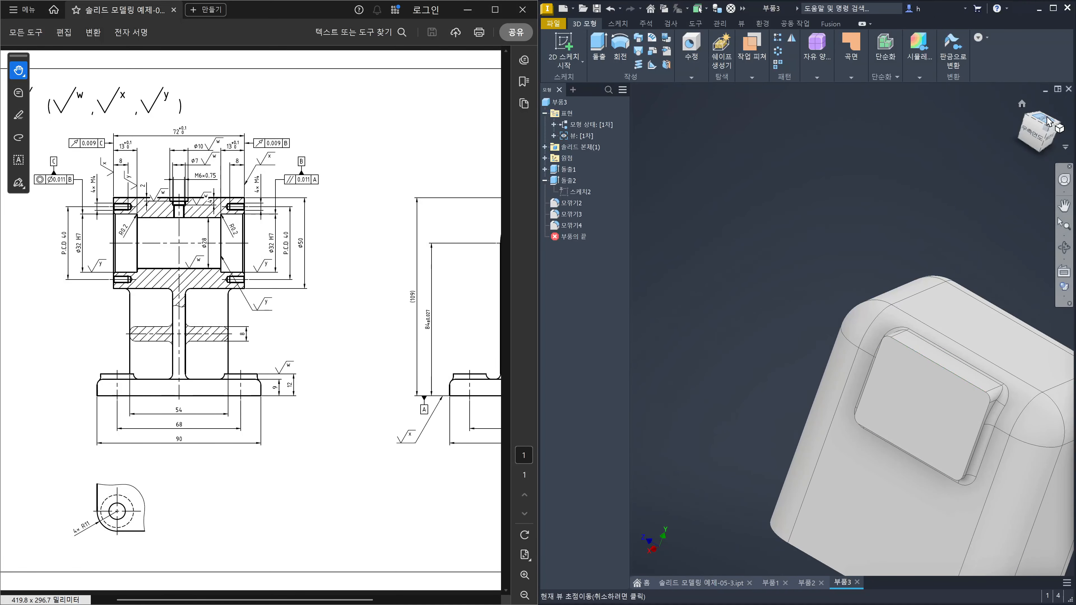
# - Examine the pad and its fillet transitions from the opposite side and in the isometric home view
pyautogui.click(1020, 128)
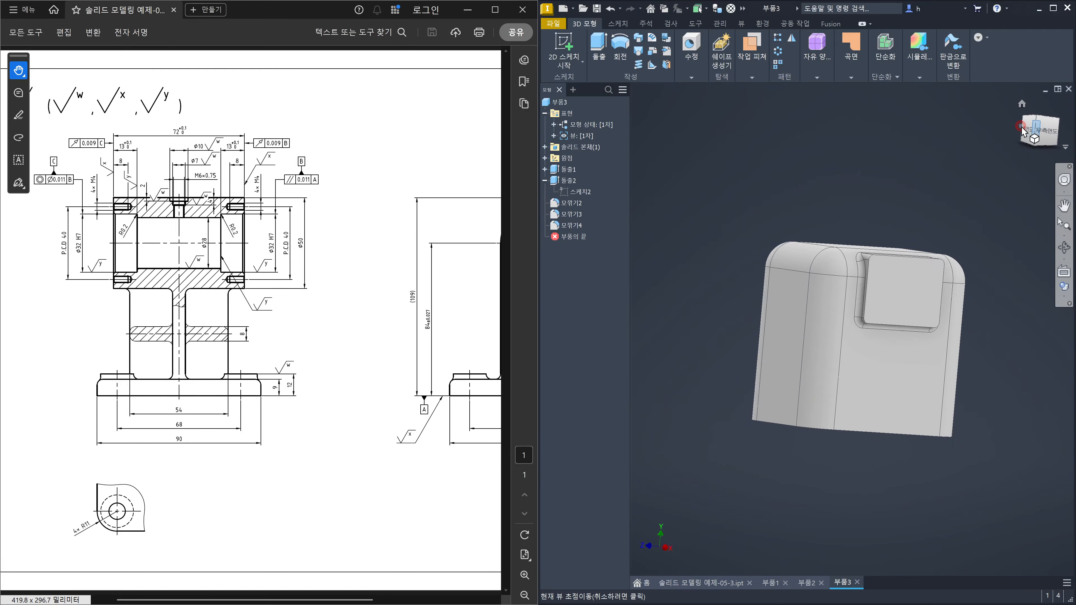
pyautogui.scroll(-5, 909, 268)
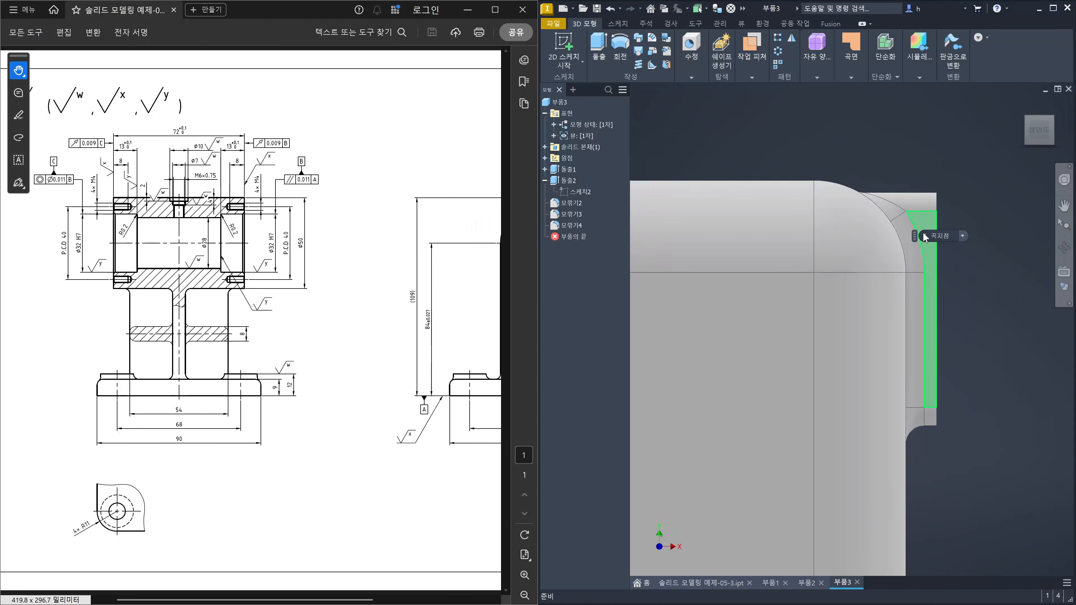
pyautogui.moveTo(923, 233)
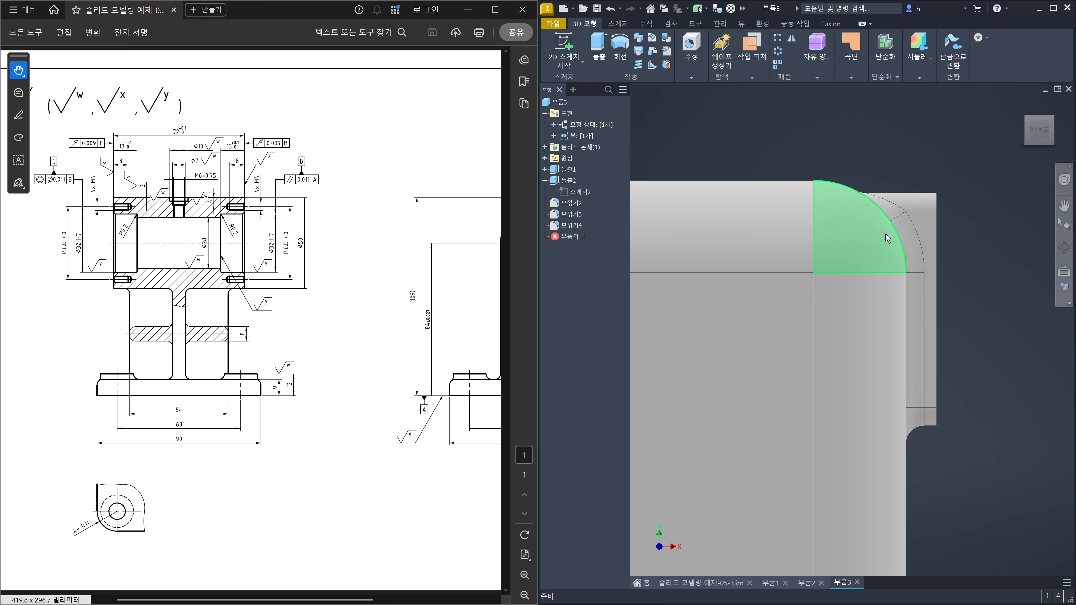
pyautogui.moveTo(903, 251)
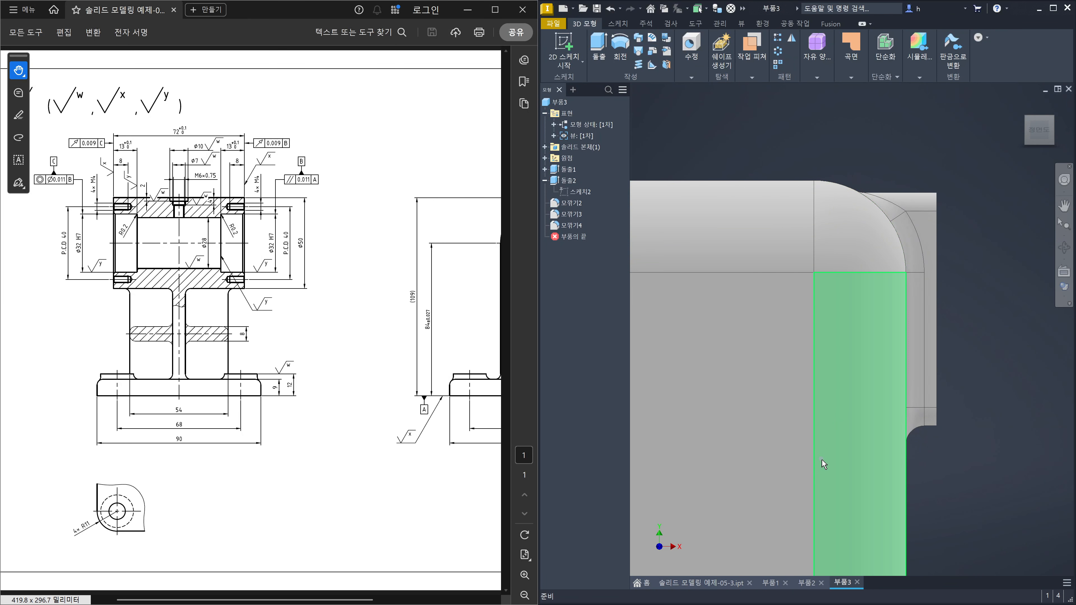
pyautogui.moveTo(840, 482)
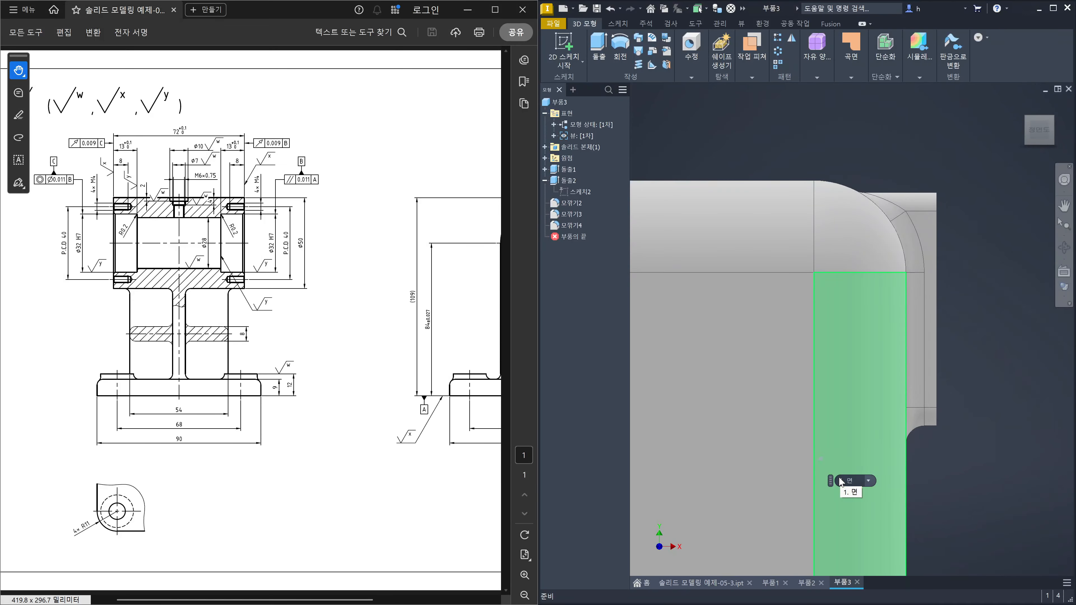
pyautogui.scroll(5, 970, 377)
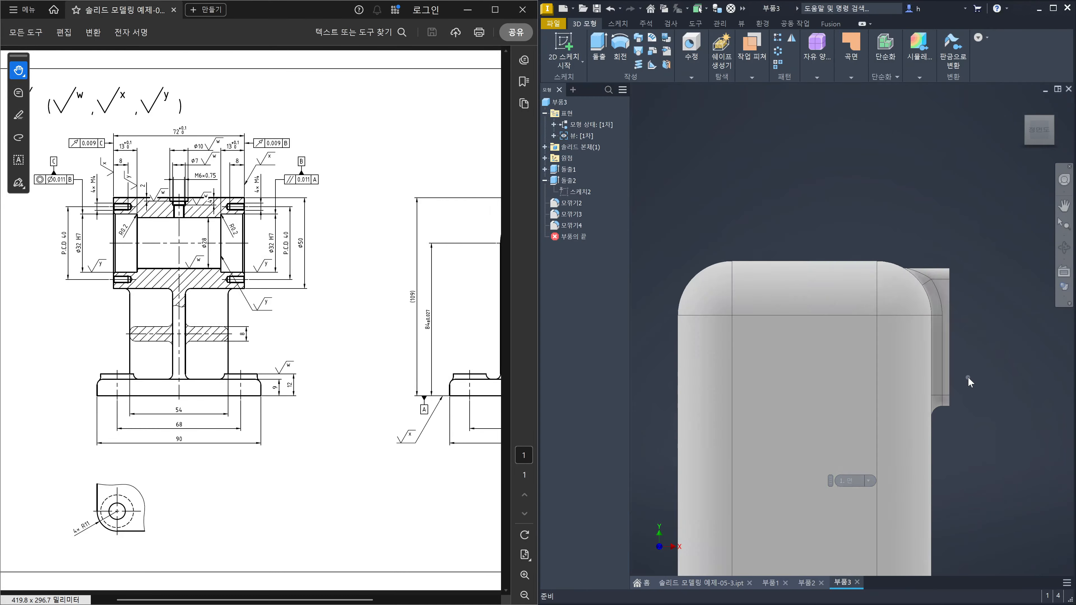
pyautogui.press('F6')
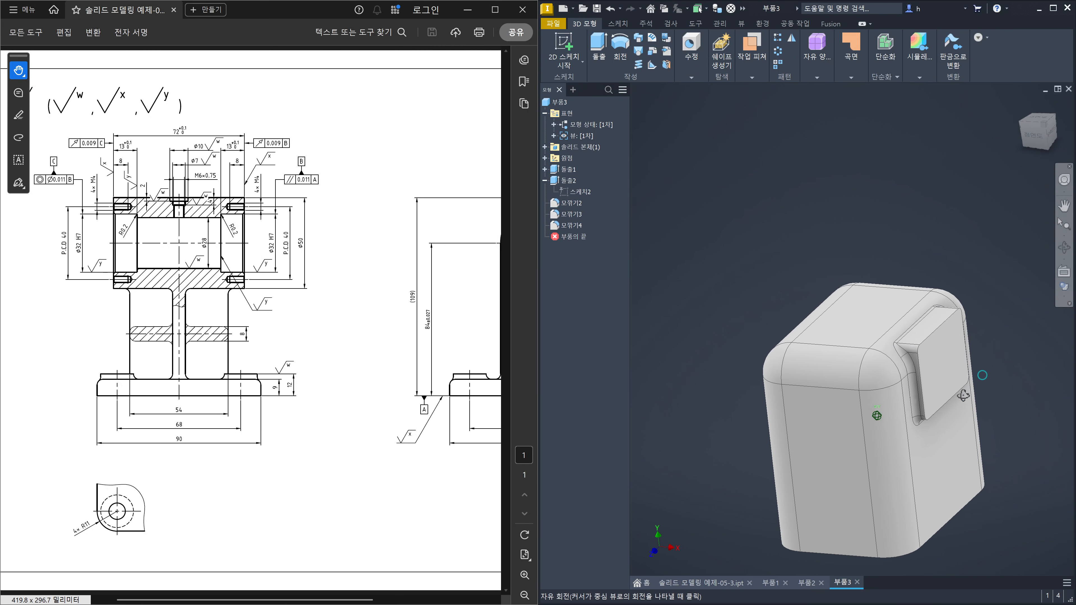
pyautogui.scroll(-4, 892, 371)
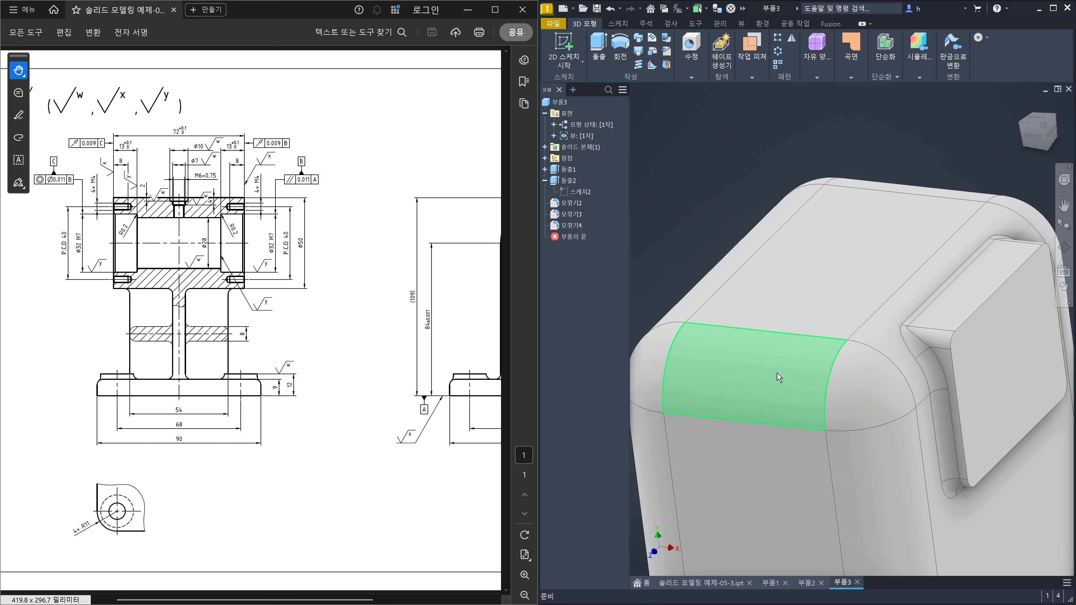
pyautogui.moveTo(794, 391)
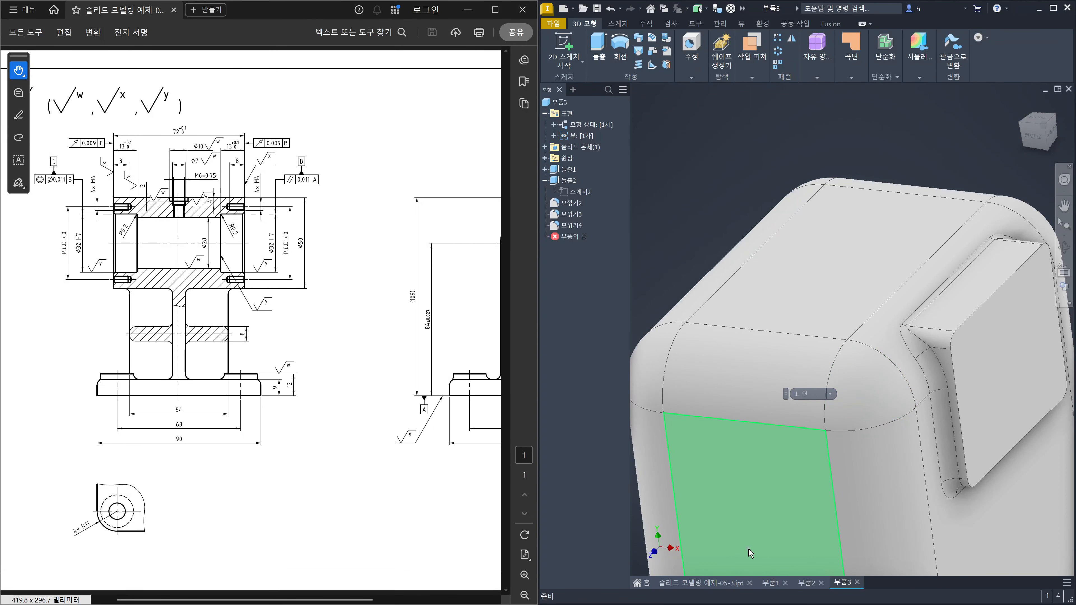
# - Compare the fillets where the bracket's ribs meet the base with the pad fillets on the practice block
pyautogui.click(715, 583)
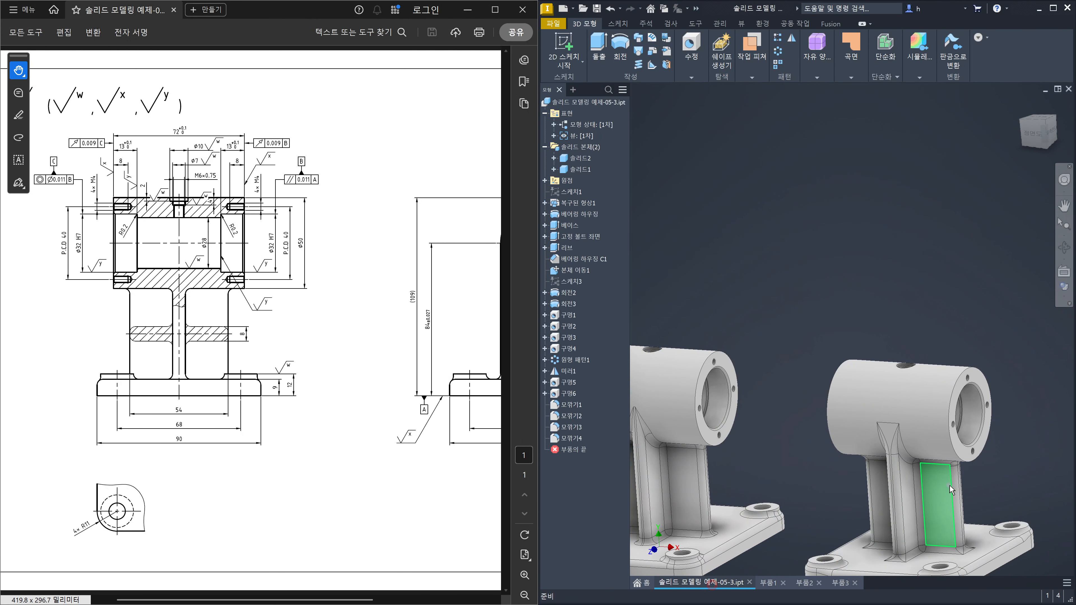
pyautogui.scroll(-8, 950, 489)
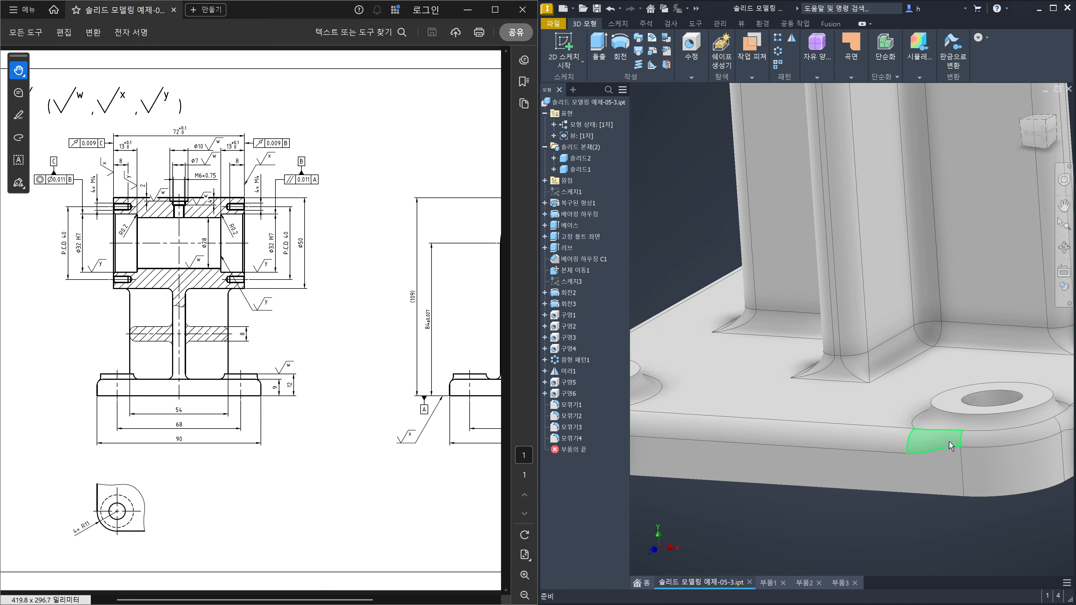
pyautogui.scroll(-3, 888, 379)
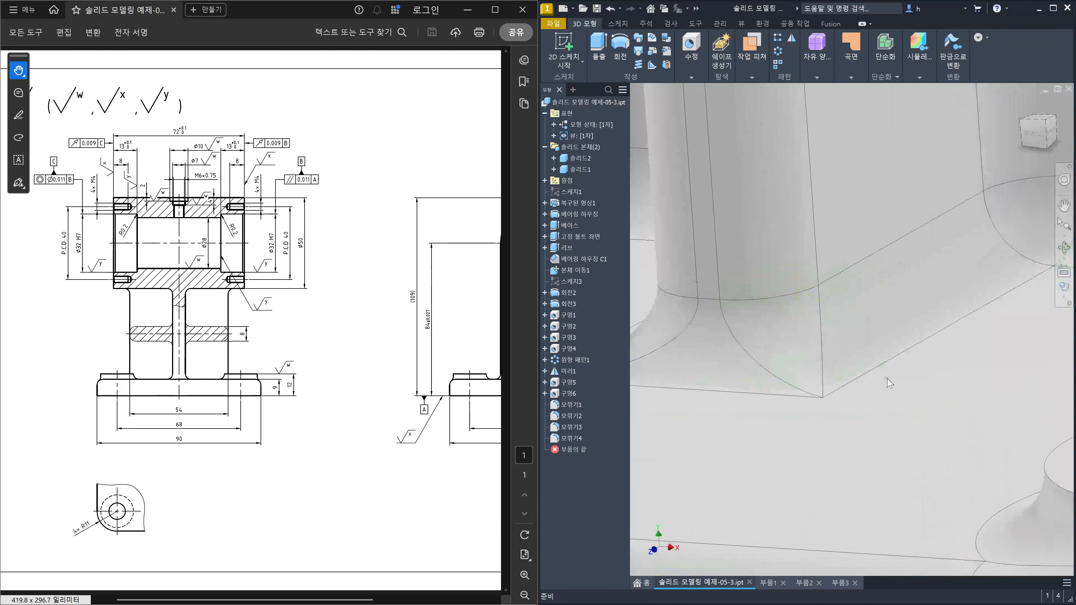
pyautogui.scroll(9, 887, 380)
pyautogui.scroll(-6, 923, 368)
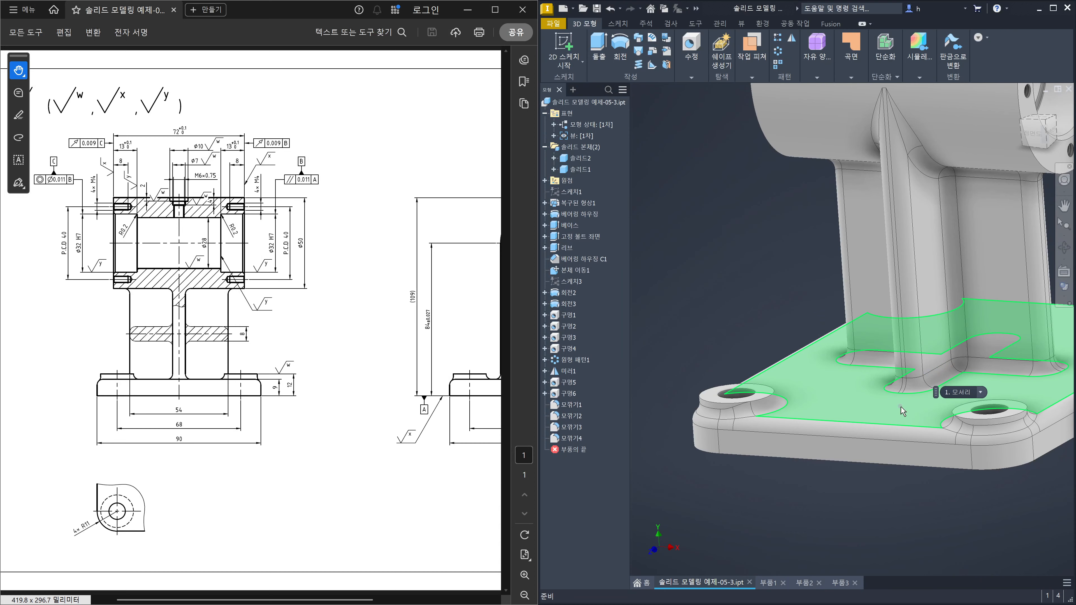
pyautogui.scroll(4, 932, 436)
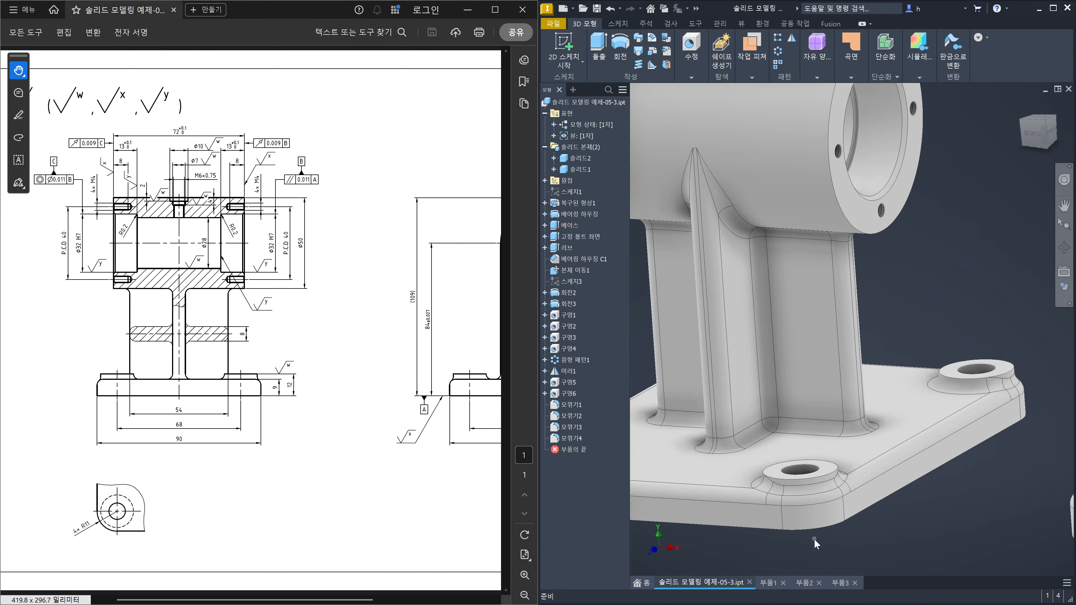
pyautogui.click(843, 582)
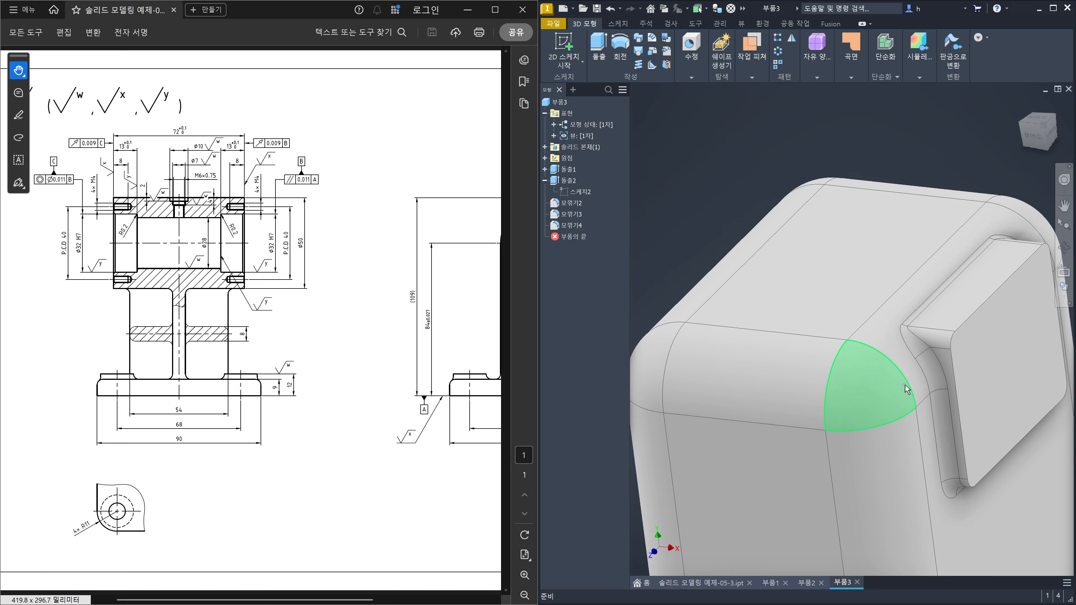
pyautogui.moveTo(923, 404)
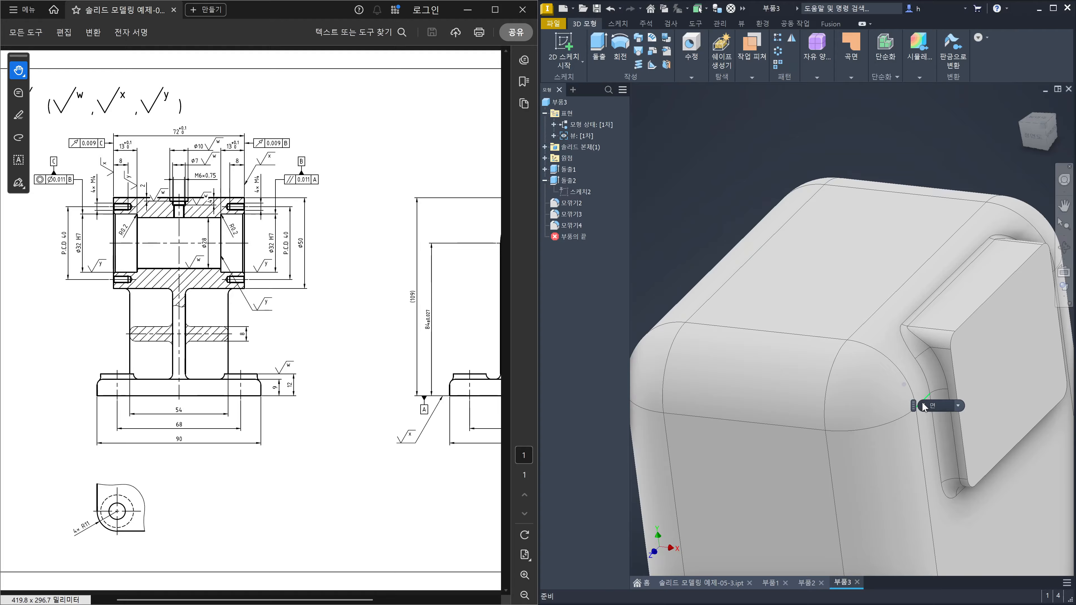
# - Compare the rib and base fillets of the two bracket bodies in the 솔리드 모델링 예제-05-3.ipt file, in close-up and overall
pyautogui.click(675, 585)
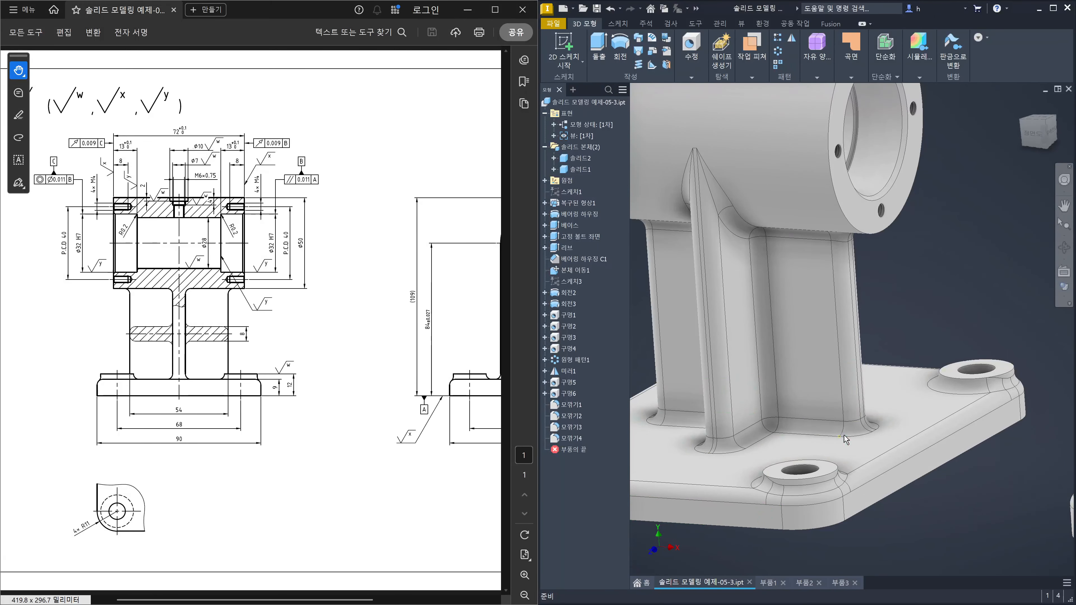
pyautogui.scroll(-5, 933, 440)
pyautogui.moveTo(1048, 473); pyautogui.dragTo(883, 475, button='middle')
pyautogui.scroll(5, 924, 451)
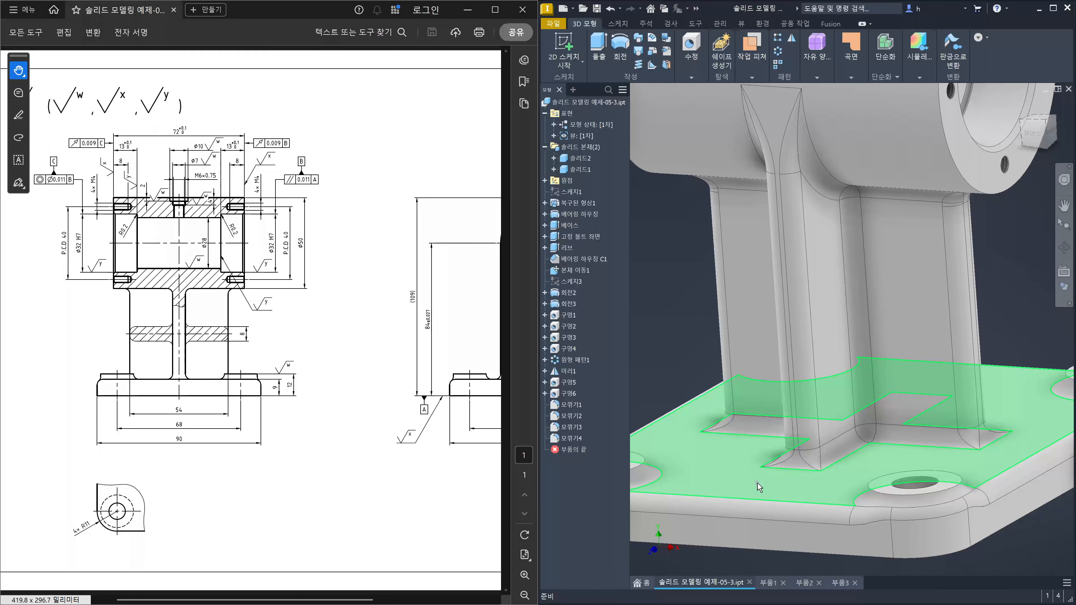
pyautogui.scroll(-5, 765, 445)
pyautogui.moveTo(695, 419); pyautogui.dragTo(893, 444, button='middle')
pyautogui.scroll(4, 893, 445)
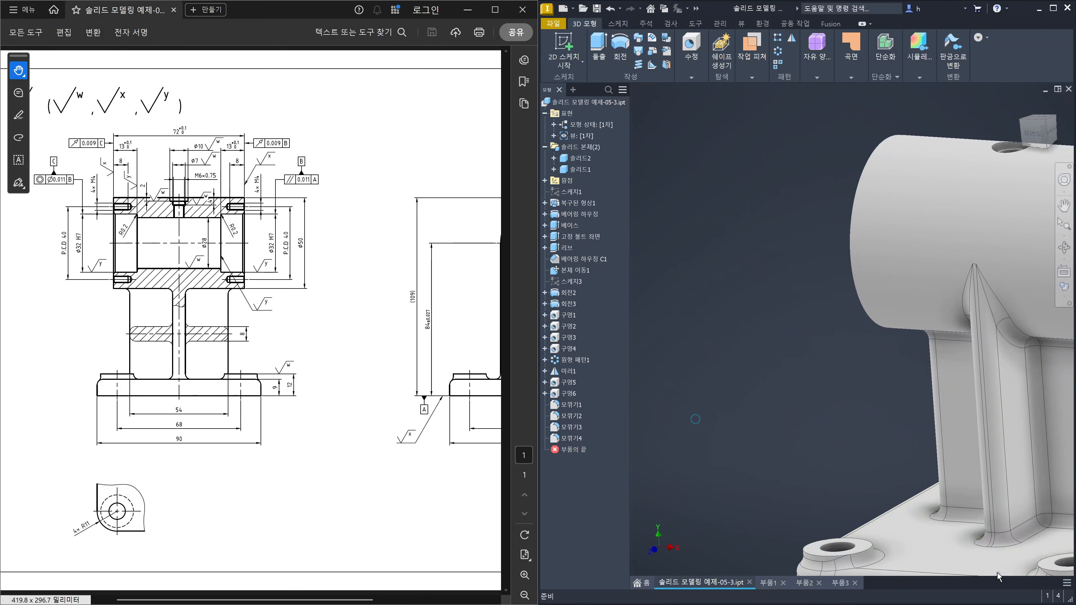
pyautogui.moveTo(999, 554); pyautogui.dragTo(916, 440, button='middle')
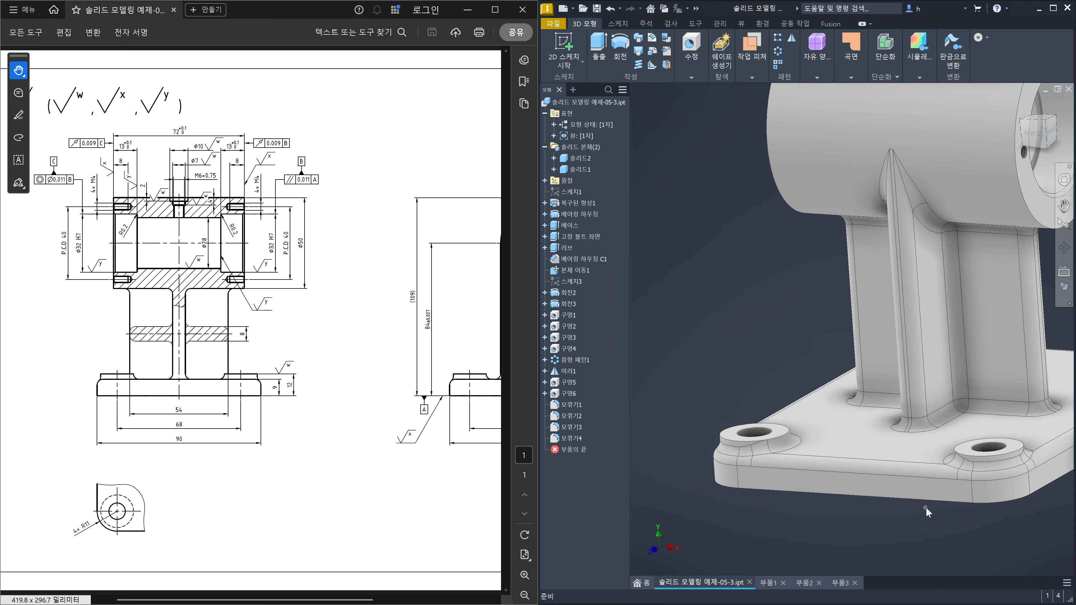
pyautogui.scroll(3, 958, 375)
pyautogui.scroll(2, 974, 377)
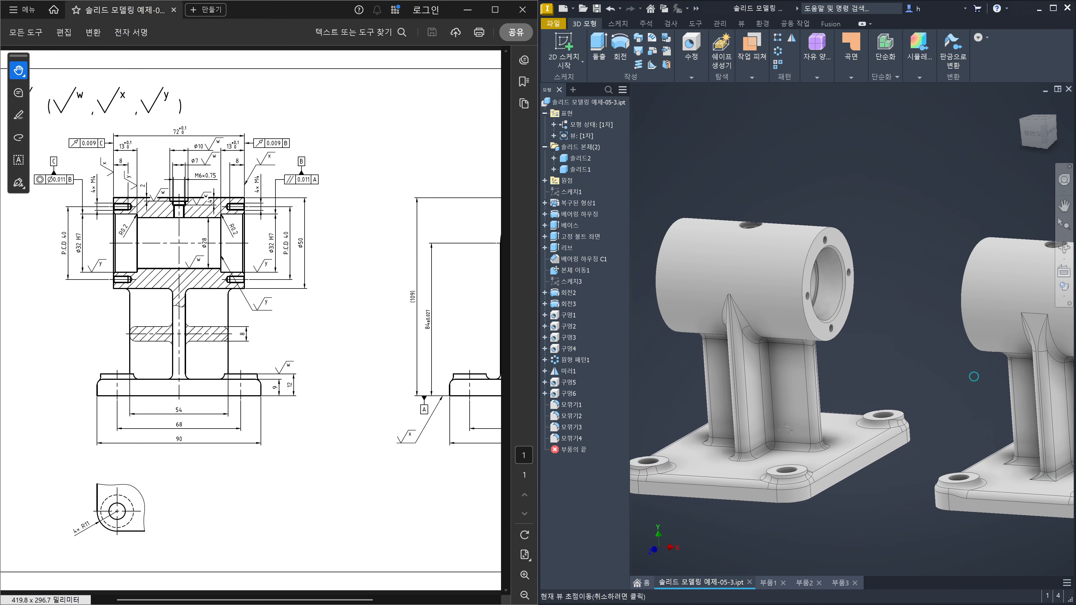
pyautogui.moveTo(970, 454); pyautogui.dragTo(843, 453, button='middle')
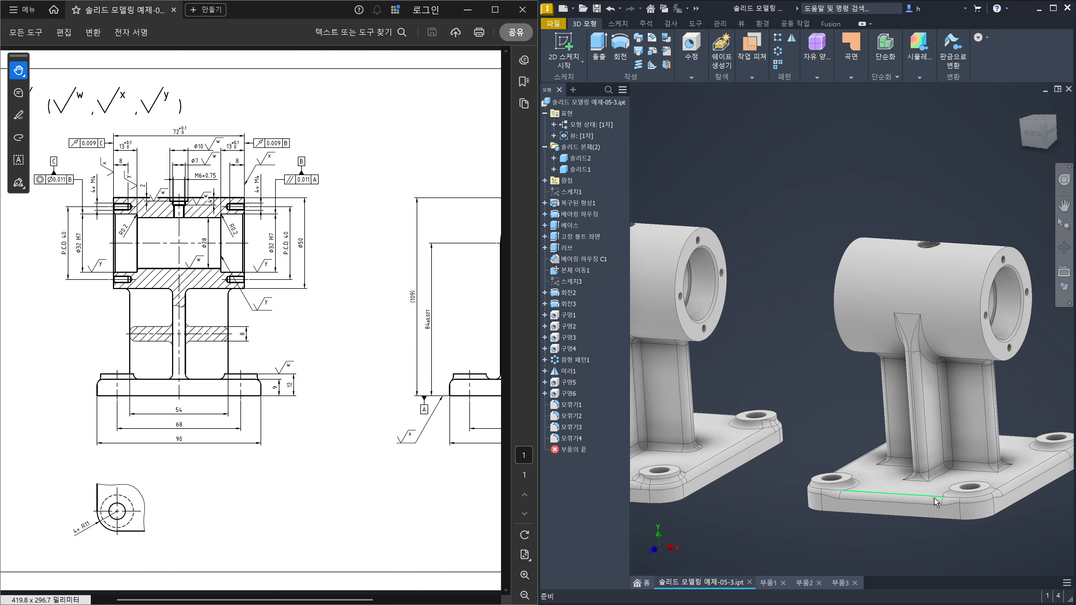
pyautogui.moveTo(952, 520)
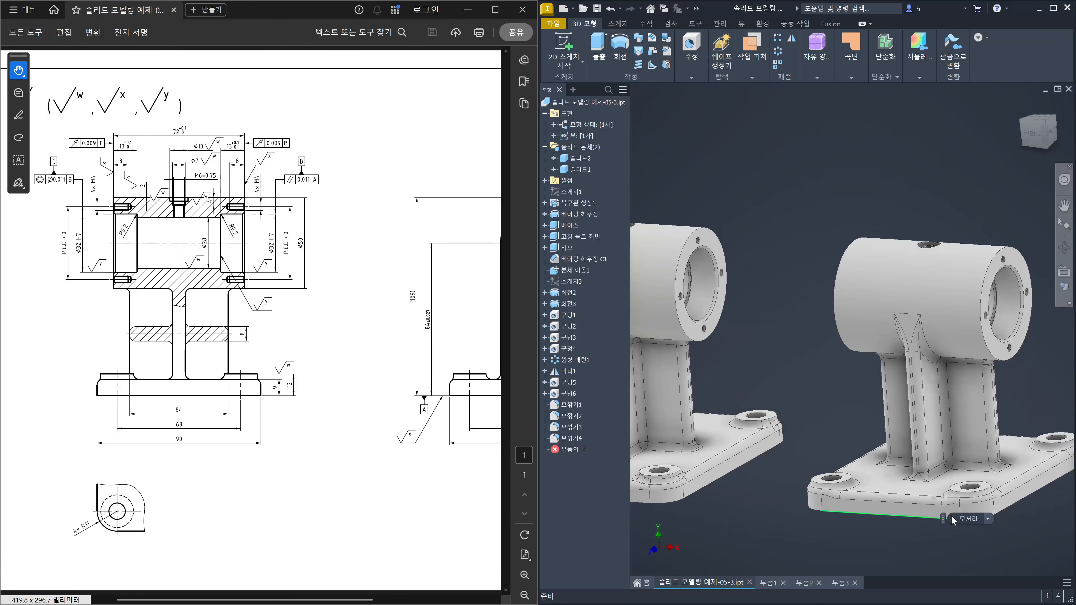
pyautogui.moveTo(812, 364); pyautogui.dragTo(972, 391, button='middle')
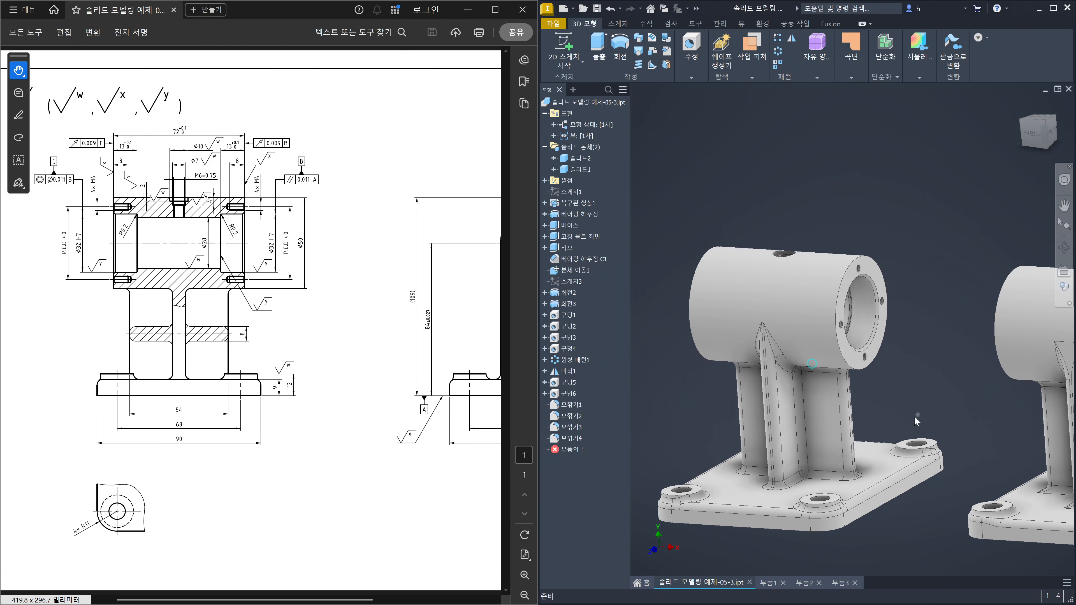
pyautogui.click(936, 366)
pyautogui.click(986, 38)
pyautogui.click(992, 39)
pyautogui.click(696, 79)
pyautogui.click(920, 77)
pyautogui.click(895, 78)
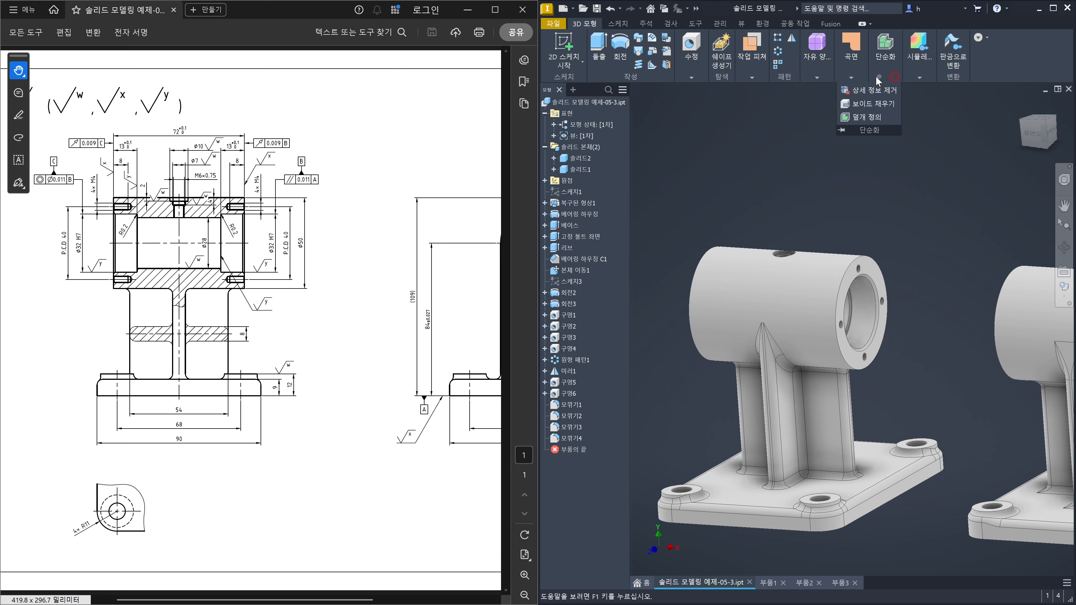
pyautogui.click(847, 77)
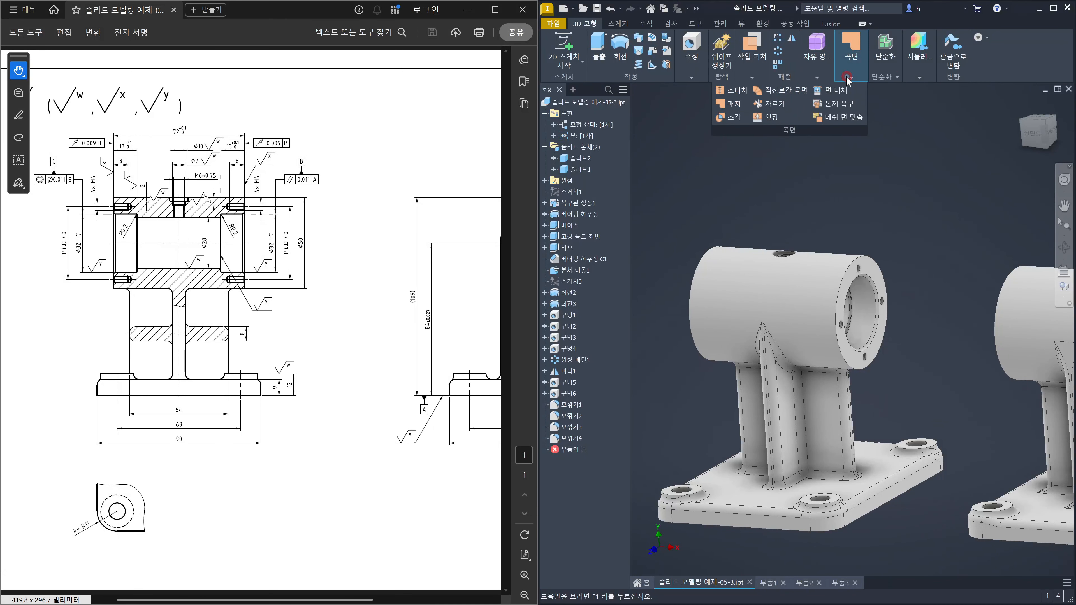
pyautogui.click(824, 76)
pyautogui.click(752, 77)
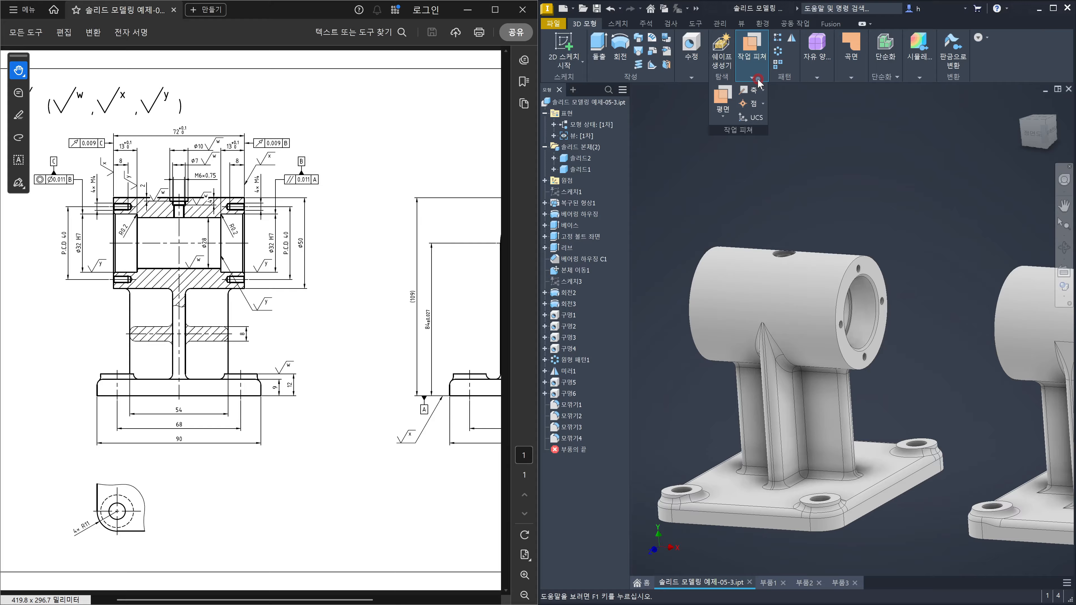
pyautogui.click(690, 78)
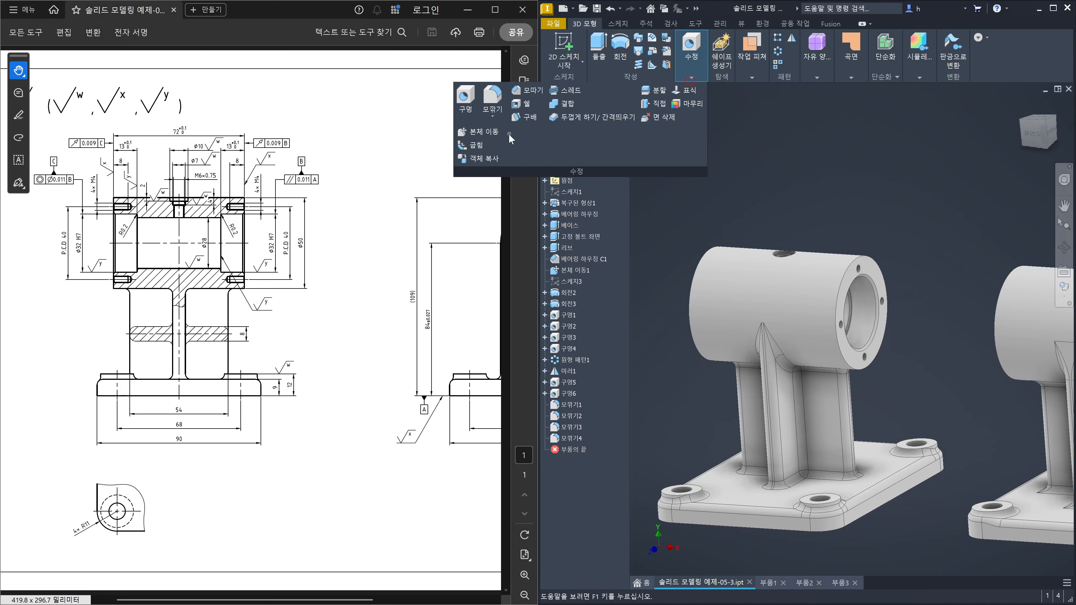
pyautogui.click(697, 8)
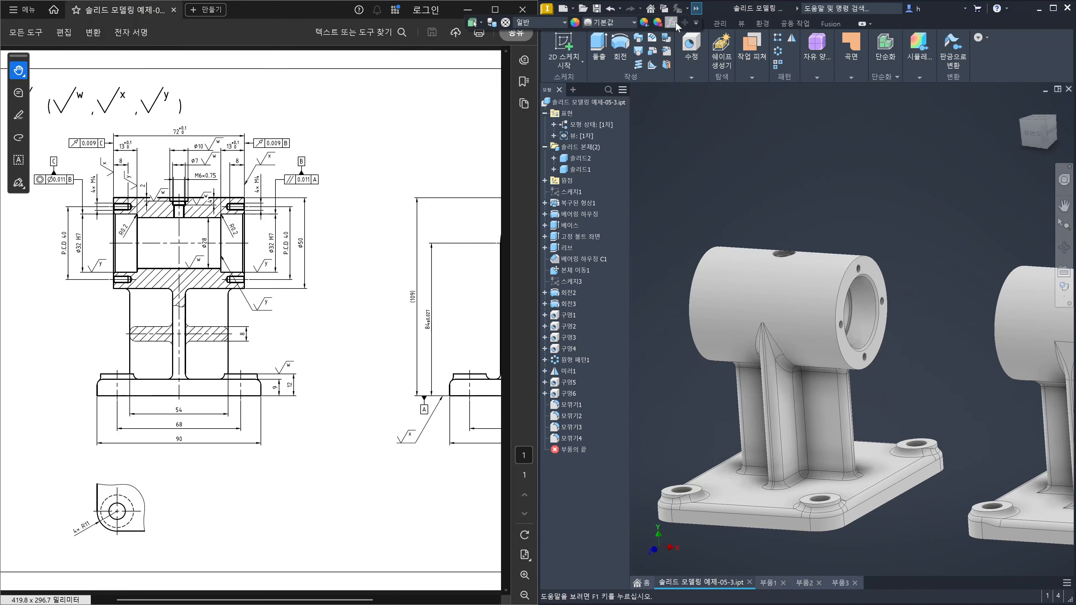